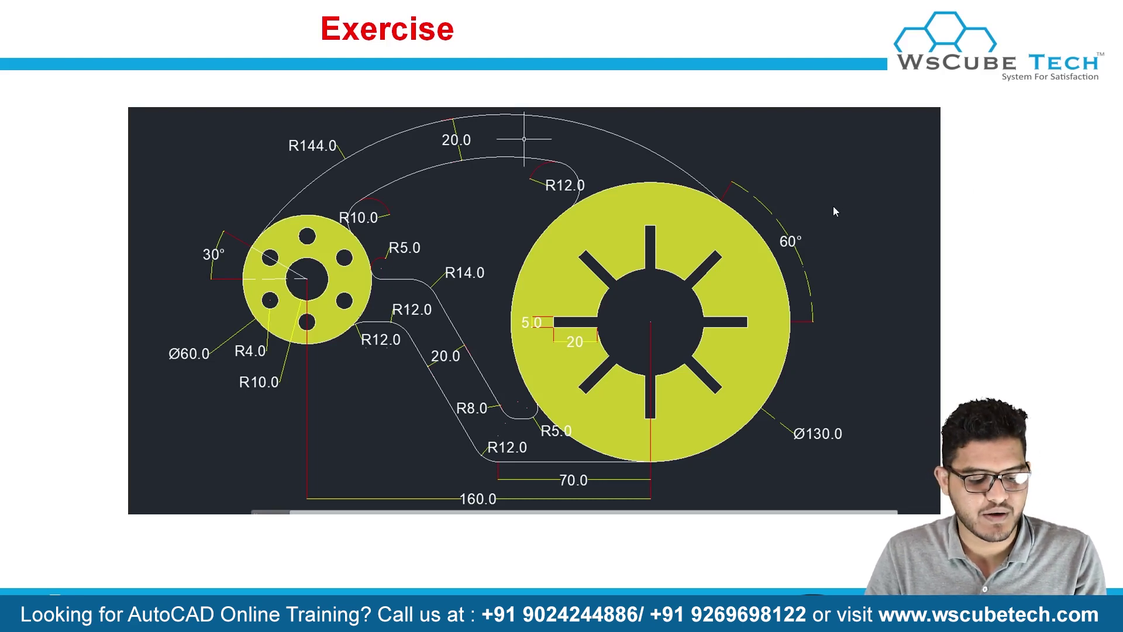
- Review the reference exercise slide, then return to the blank Drawing1 in AutoCAD
{"action": "key", "text": "alt+Tab"}
{"action": "key", "text": "alt+Tab"}
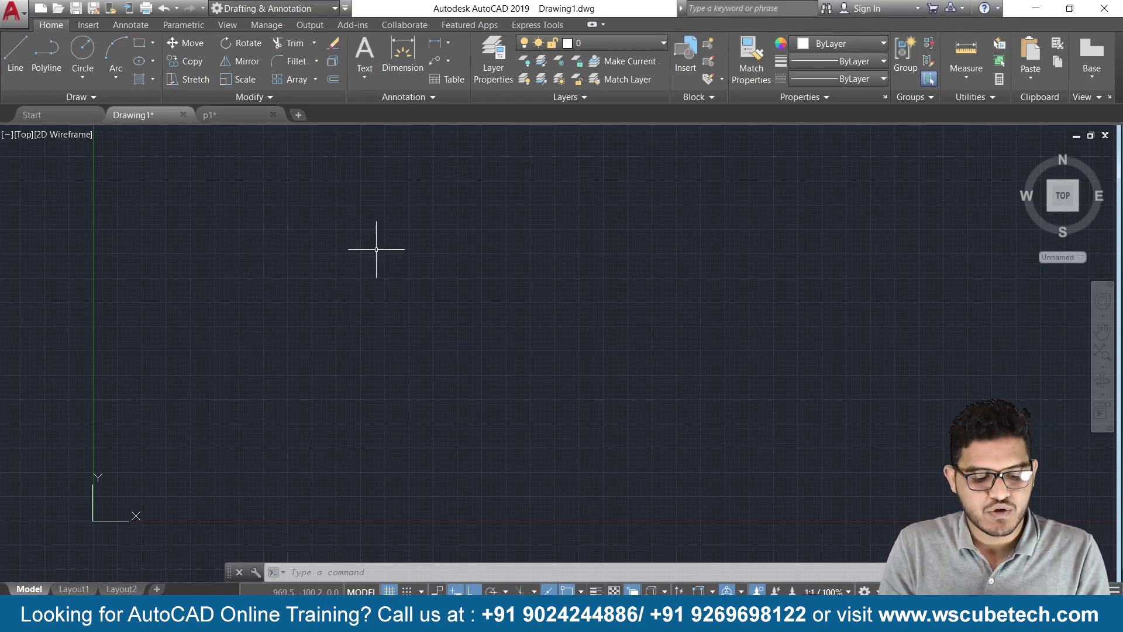
{"action": "key", "text": "alt+Tab"}
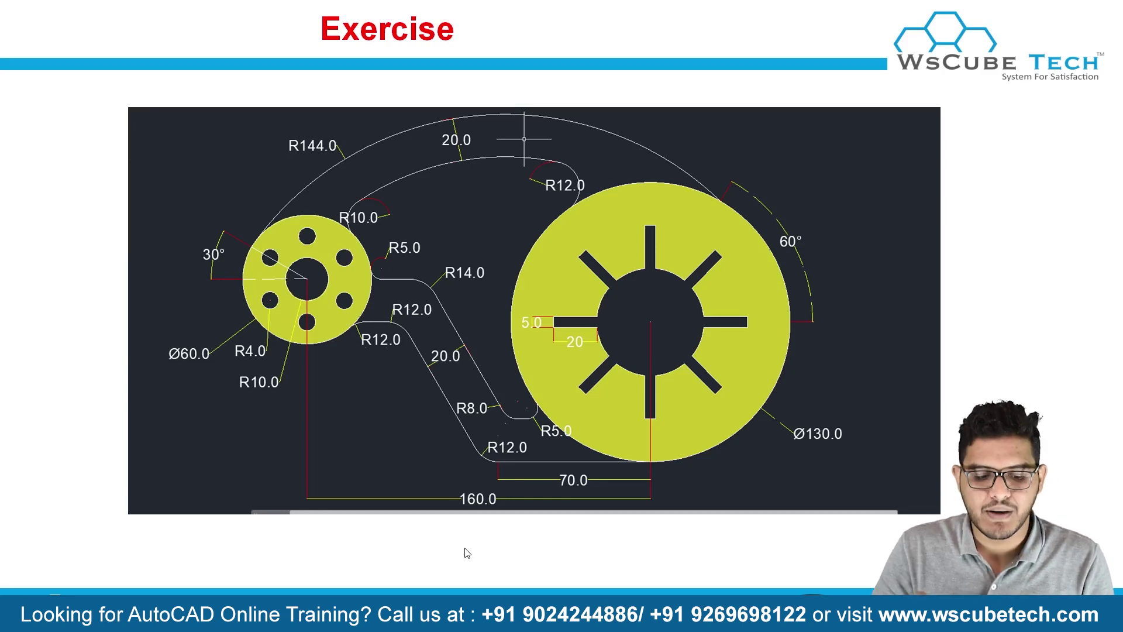
{"action": "key", "text": "alt+Tab"}
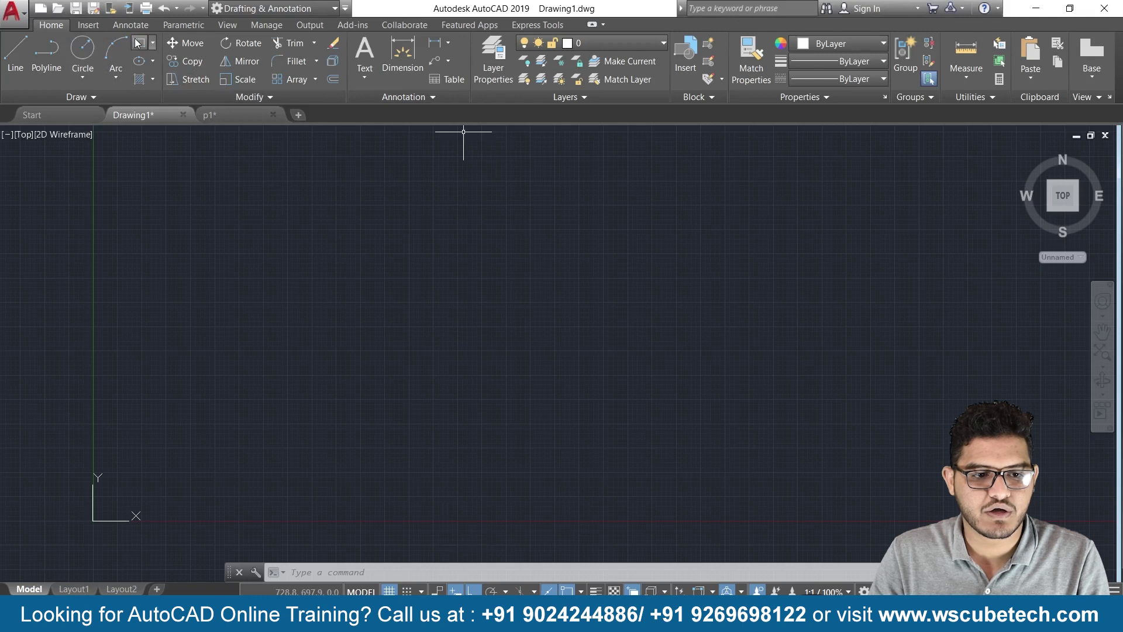
- Draw a 500 by 300 rectangle using the Dimensions option
{"action": "left_click", "coordinate": [139, 43]}
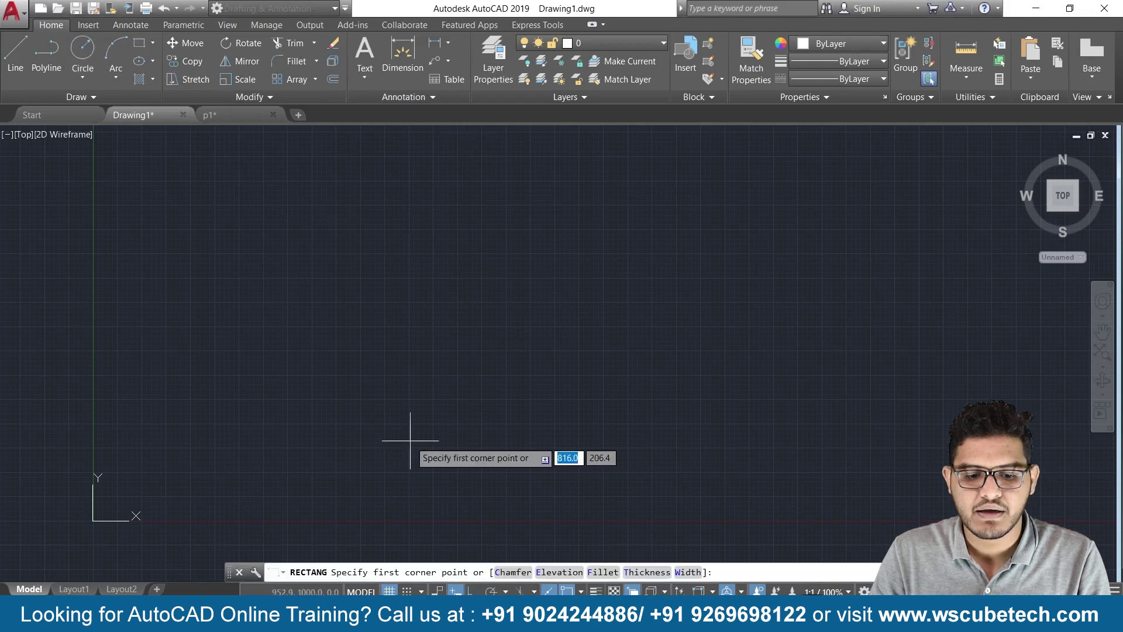
{"action": "left_click", "coordinate": [328, 228]}
{"action": "type", "text": "d"}
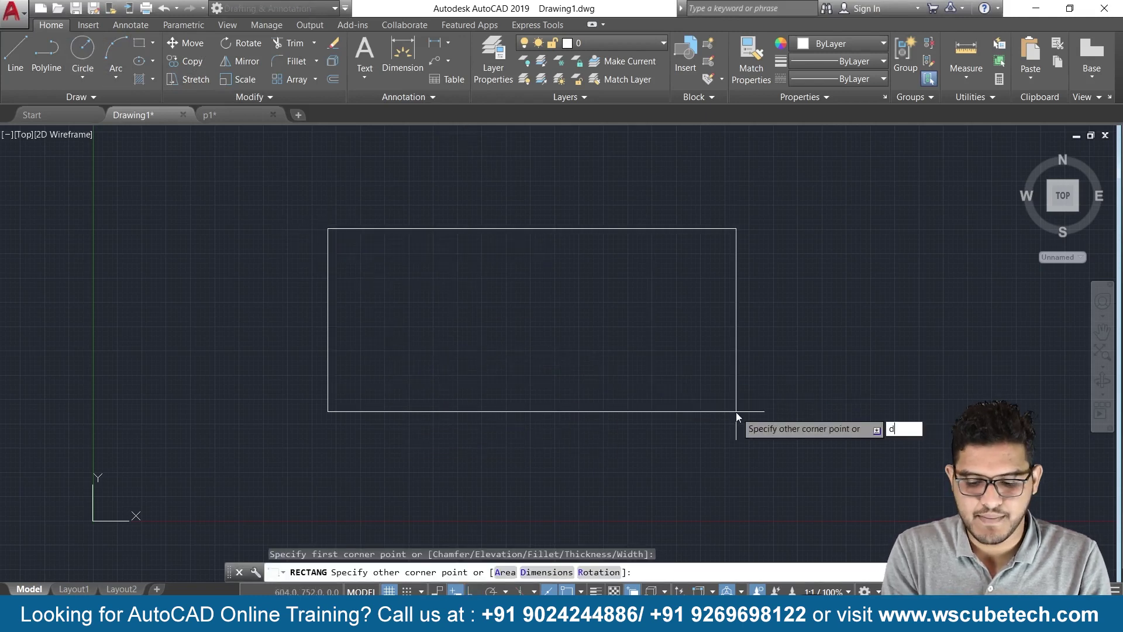
{"action": "key", "text": "Return"}
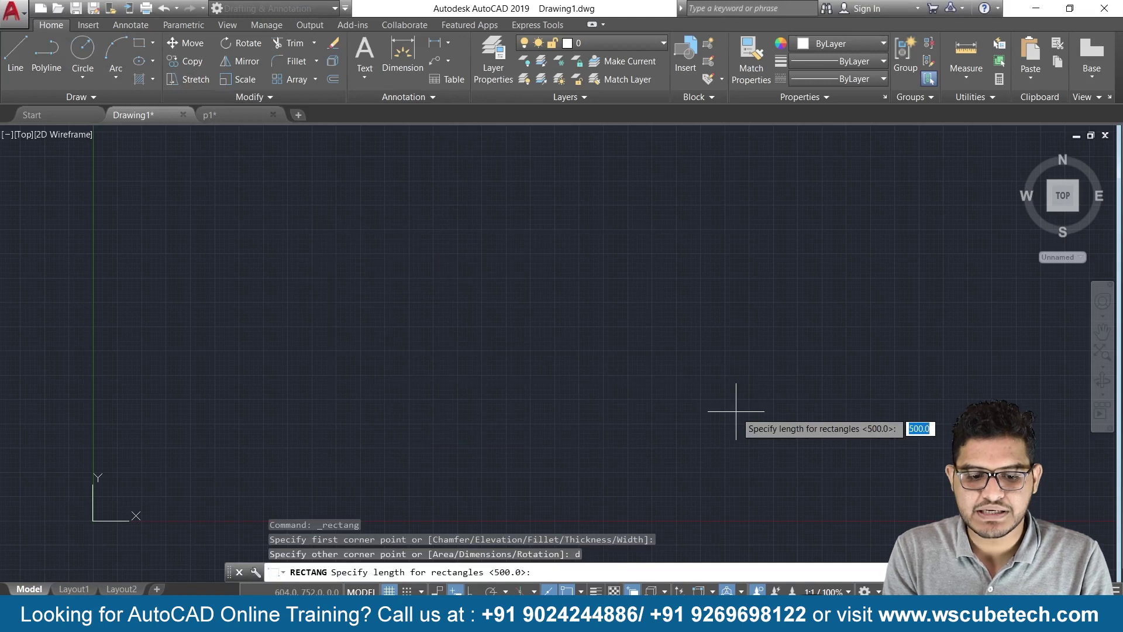
{"action": "key", "text": "Return"}
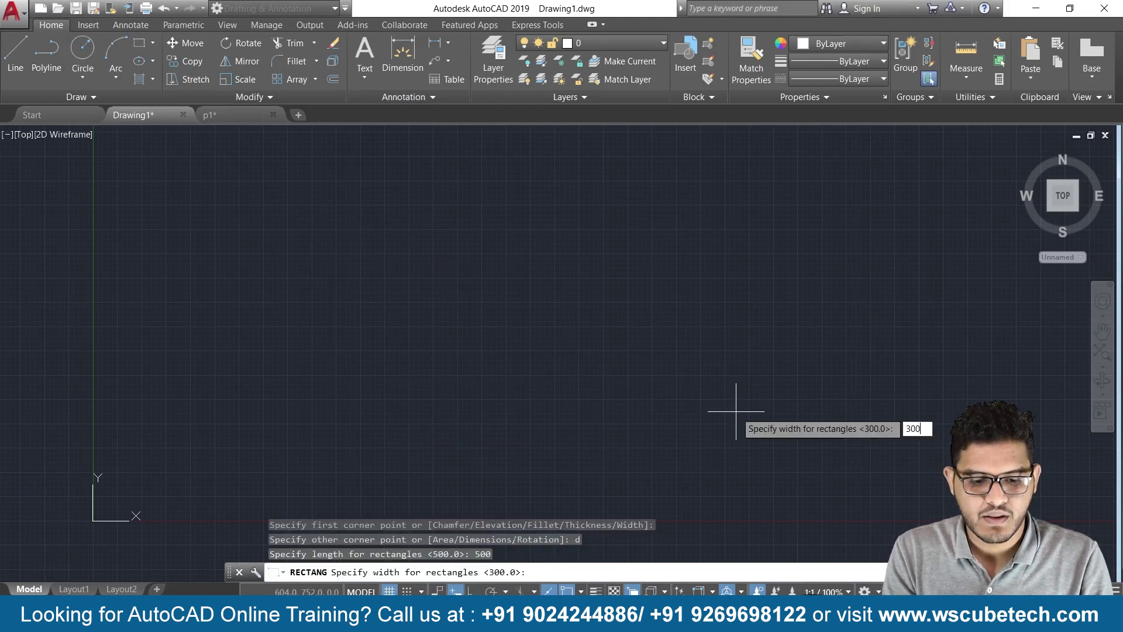
{"action": "key", "text": "Return"}
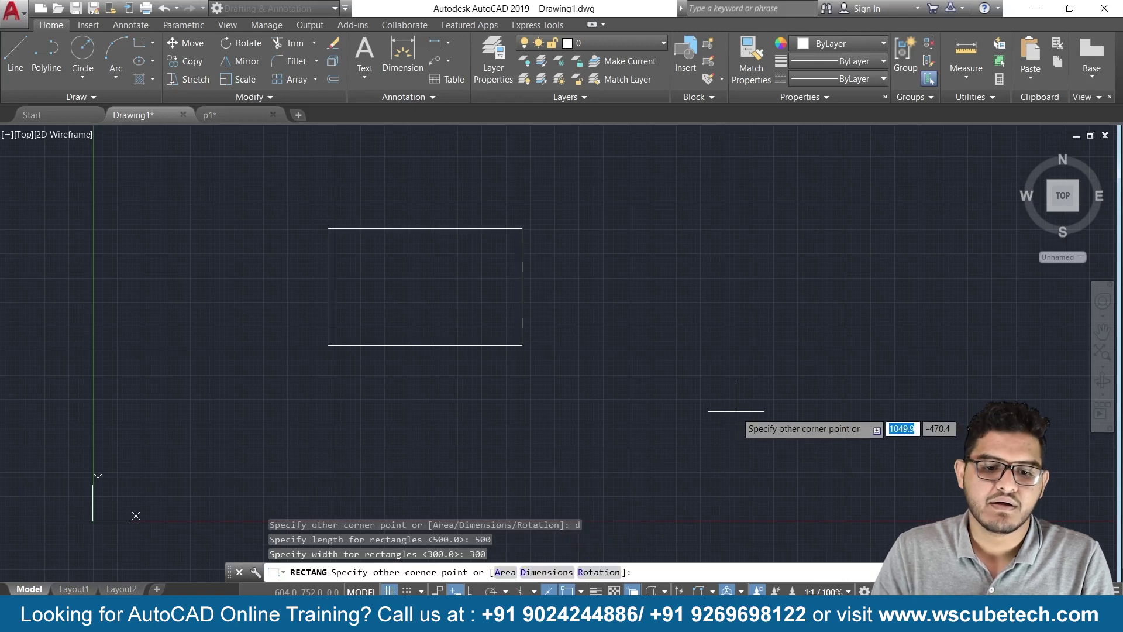
{"action": "left_click", "coordinate": [720, 369]}
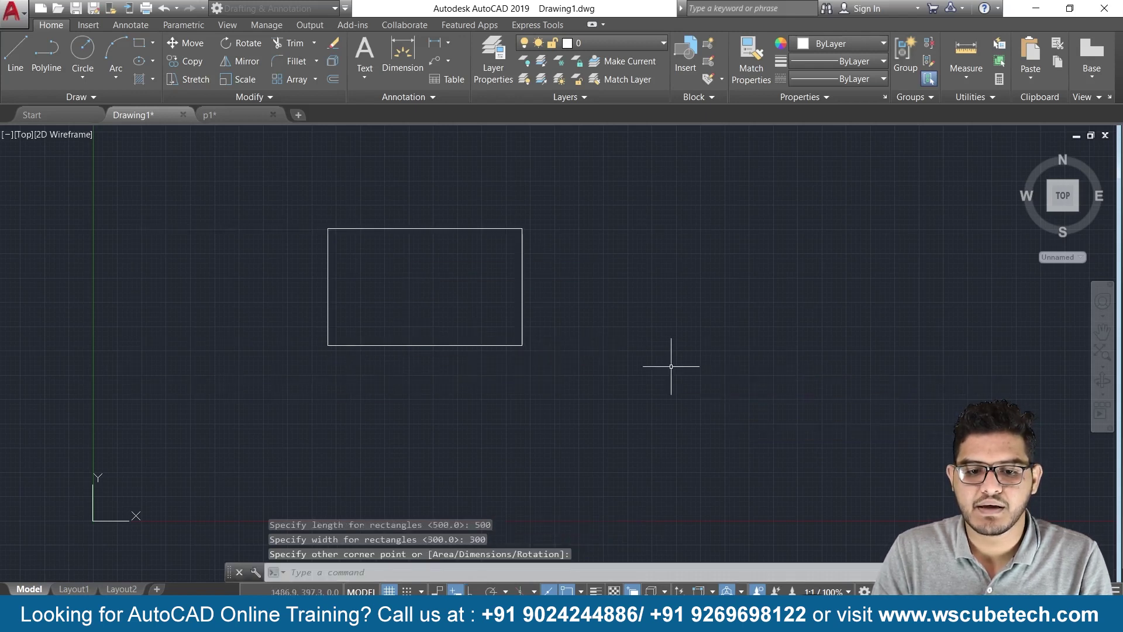
- Zoom and pan to move the rectangle right and lower, then enter IAT
{"action": "scroll", "coordinate": [506, 359], "scroll_direction": "up", "scroll_amount": 2}
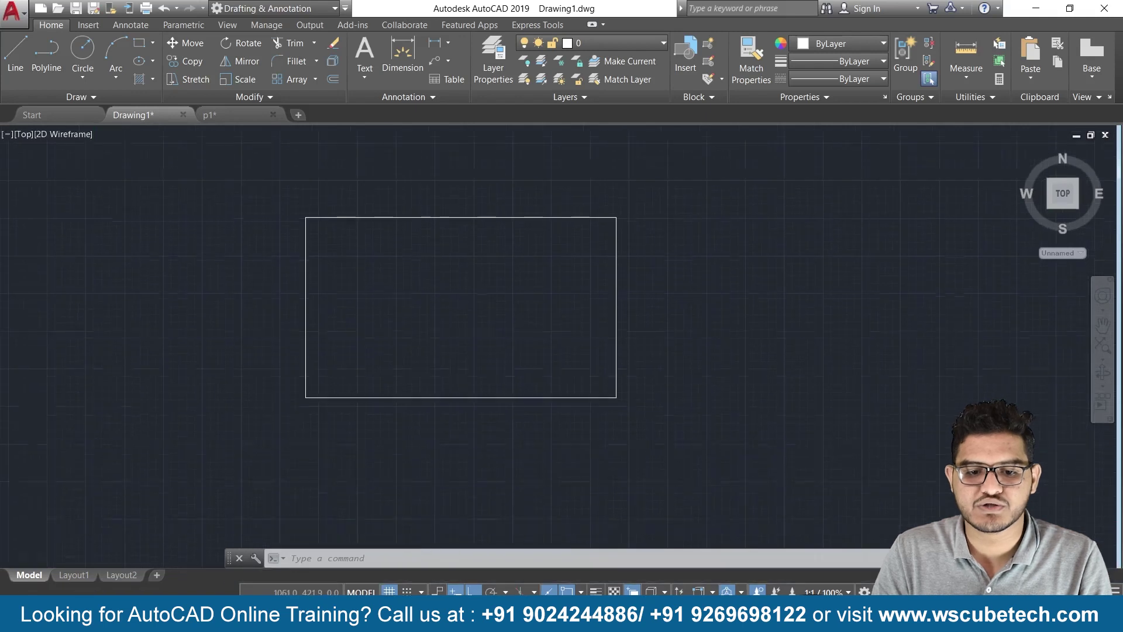
{"action": "middle_click_drag", "start_coordinate": [483, 395], "coordinate": [760, 402]}
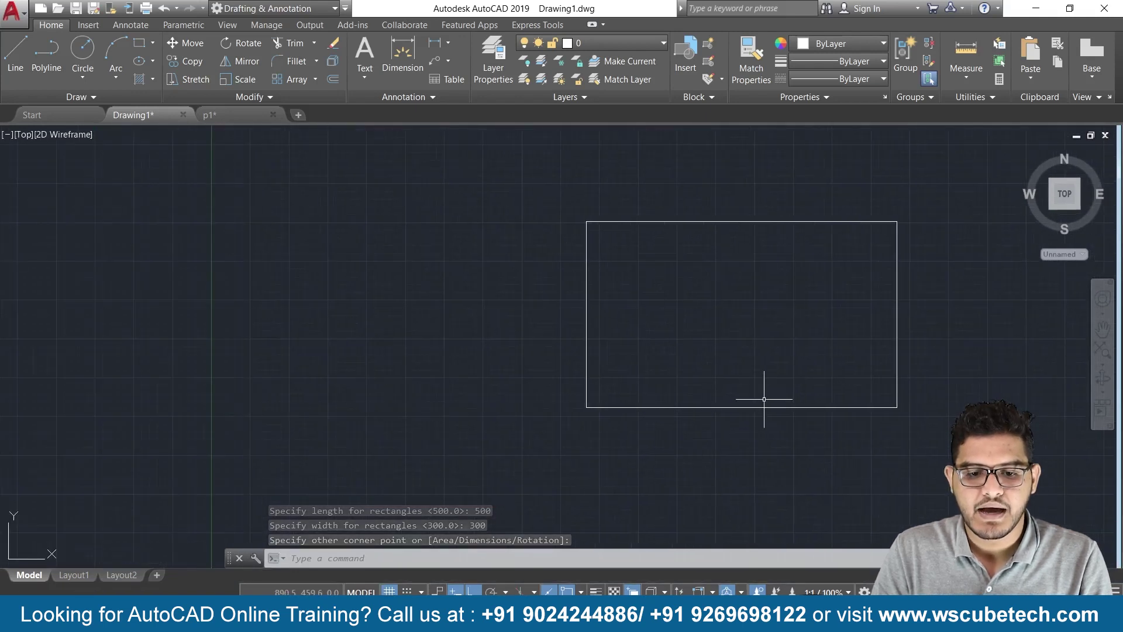
{"action": "scroll", "coordinate": [671, 377], "scroll_direction": "up", "scroll_amount": 2}
{"action": "middle_click_drag", "start_coordinate": [672, 376], "coordinate": [659, 455]}
{"action": "scroll", "coordinate": [661, 440], "scroll_direction": "up", "scroll_amount": 2}
{"action": "scroll", "coordinate": [661, 436], "scroll_direction": "down", "scroll_amount": 2}
{"action": "middle_click_drag", "start_coordinate": [556, 433], "coordinate": [644, 414]}
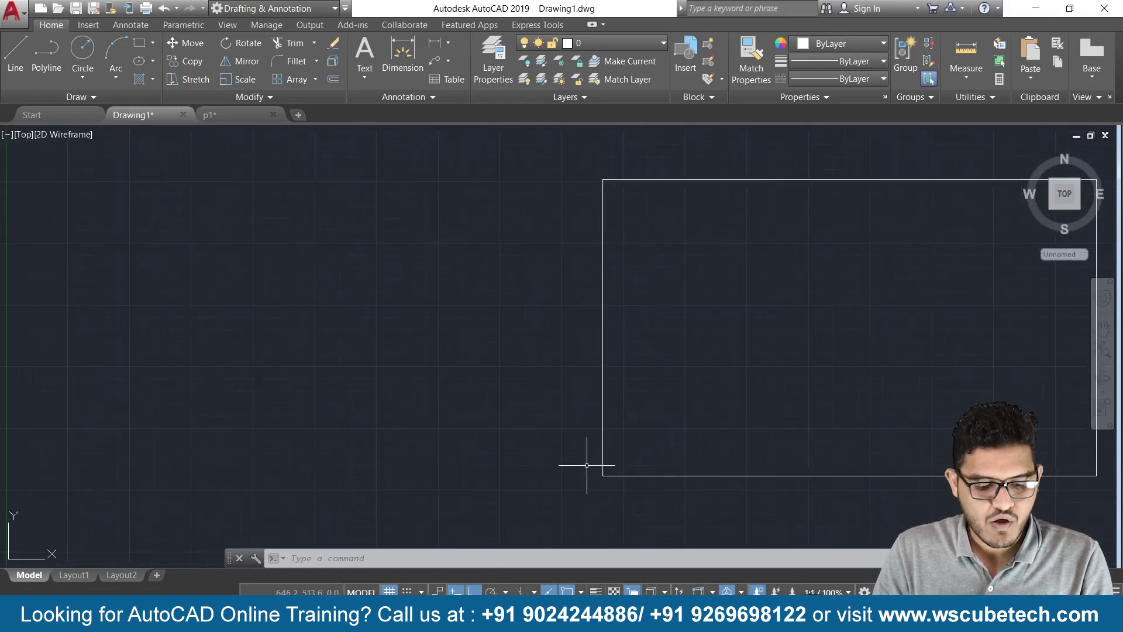
{"action": "type", "text": "IAT"}
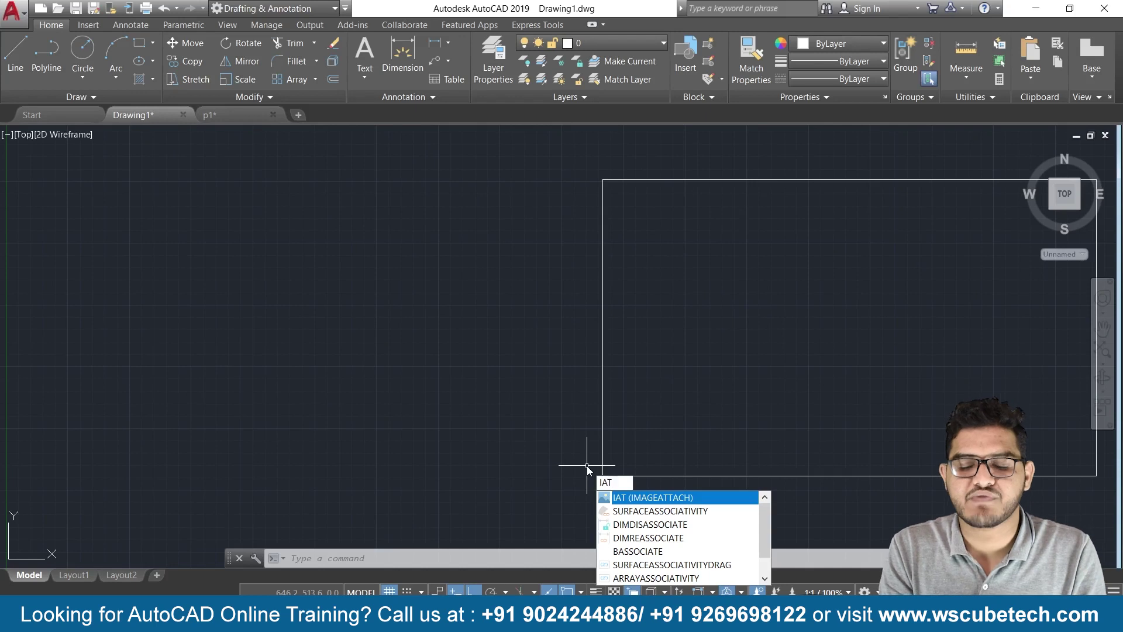
- Attach Desktop's Capture.PNG as a reference image at the lower left, left of the rectangle
{"action": "key", "text": "Return"}
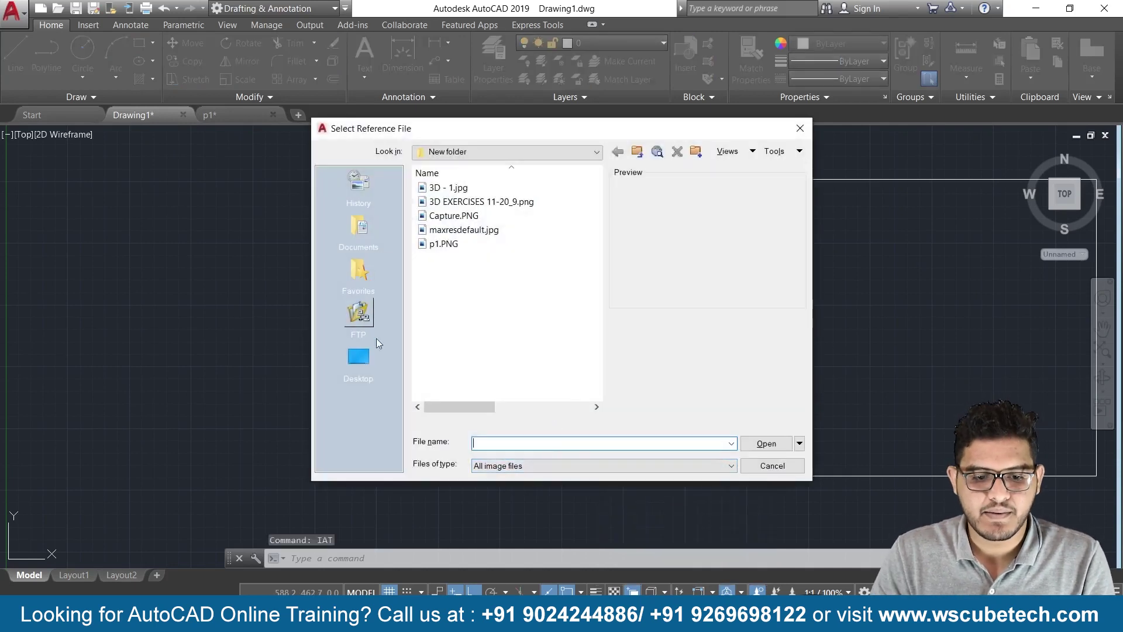
{"action": "left_click", "coordinate": [359, 357]}
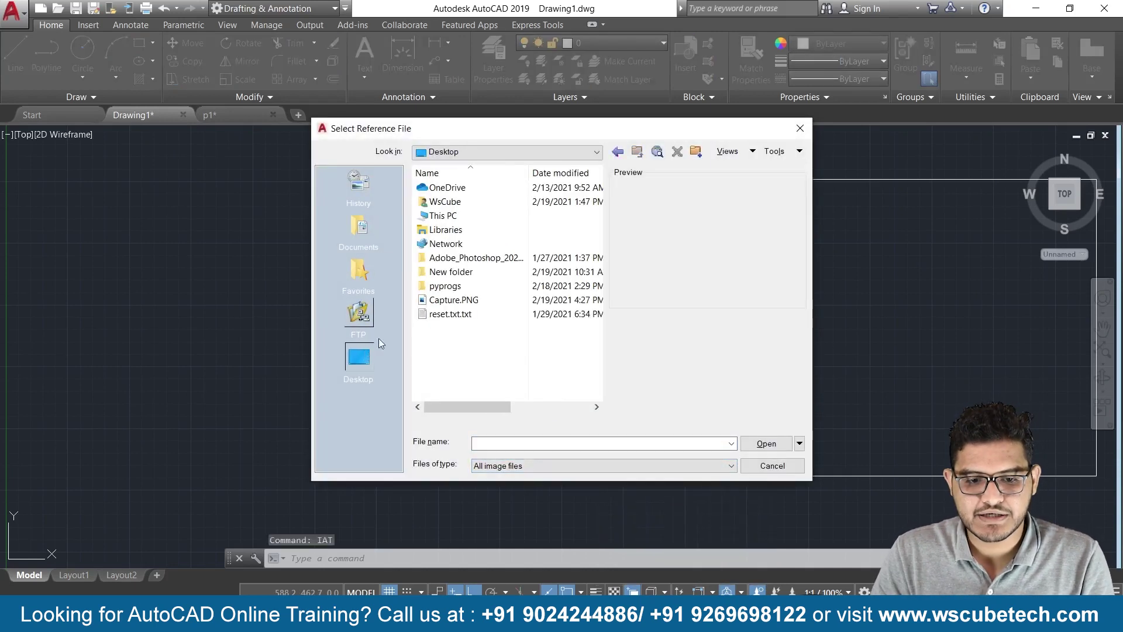
{"action": "left_click", "coordinate": [452, 300]}
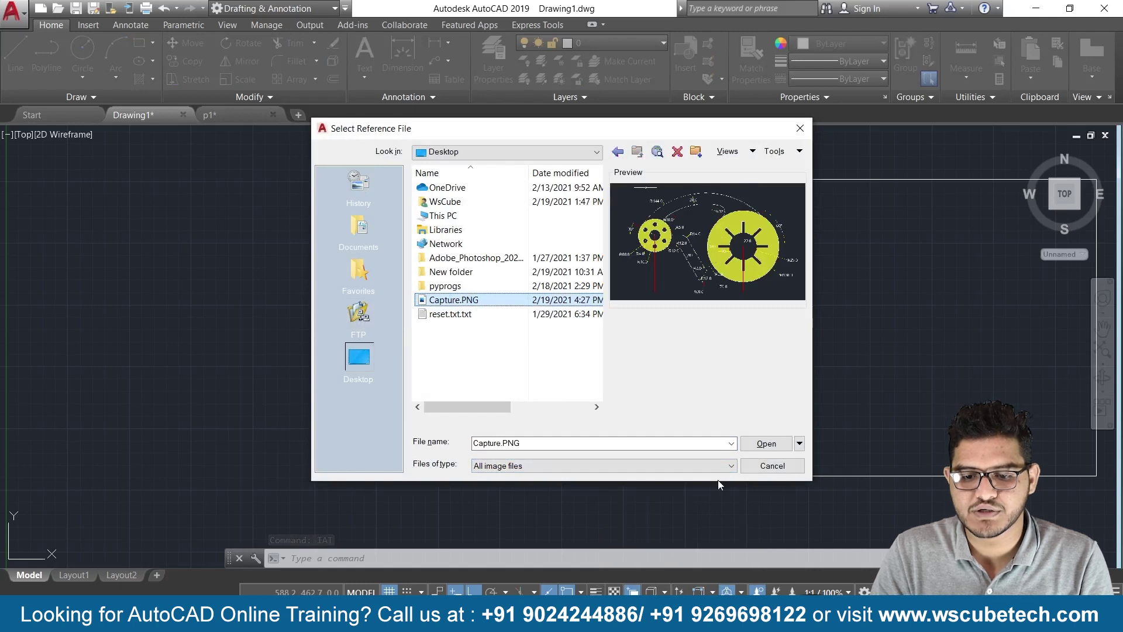
{"action": "left_click", "coordinate": [766, 444]}
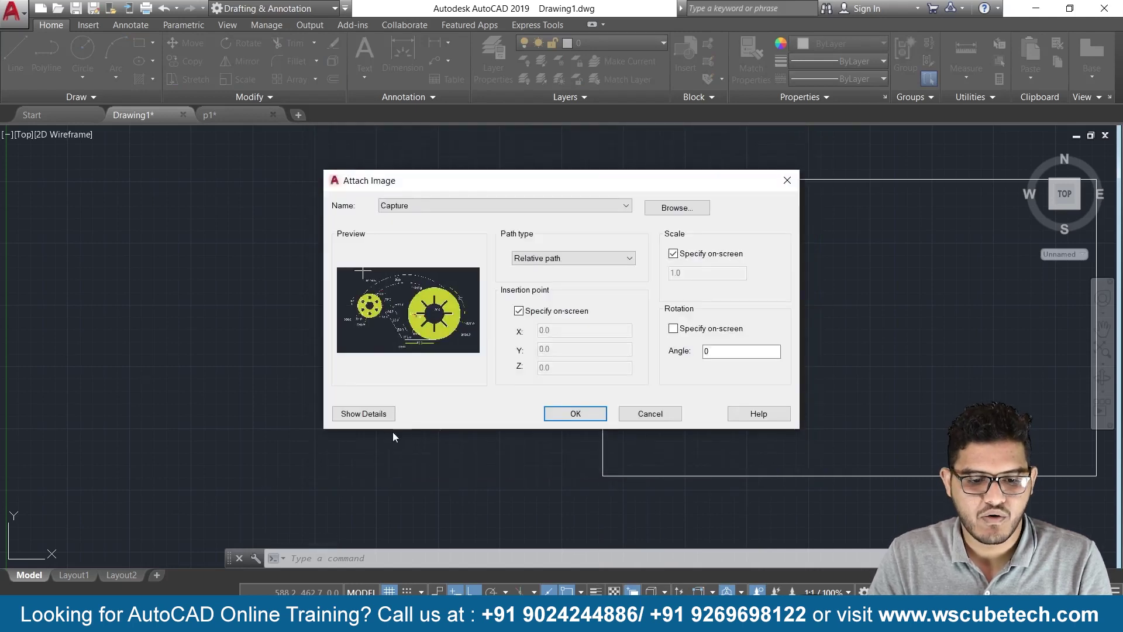
{"action": "left_click", "coordinate": [597, 416]}
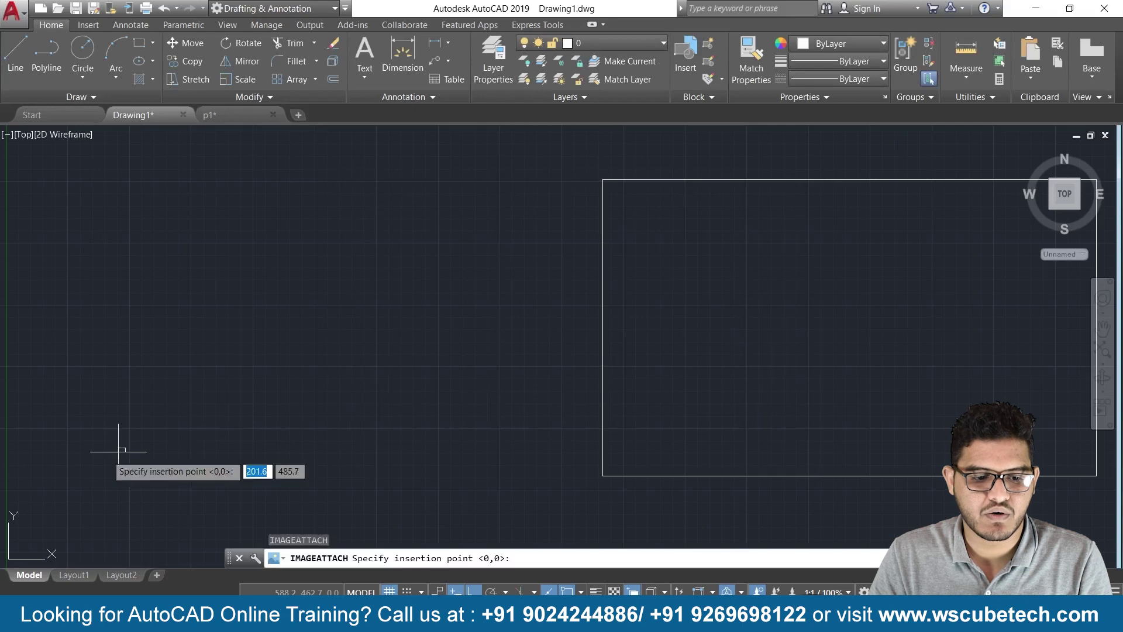
{"action": "left_click", "coordinate": [10, 466]}
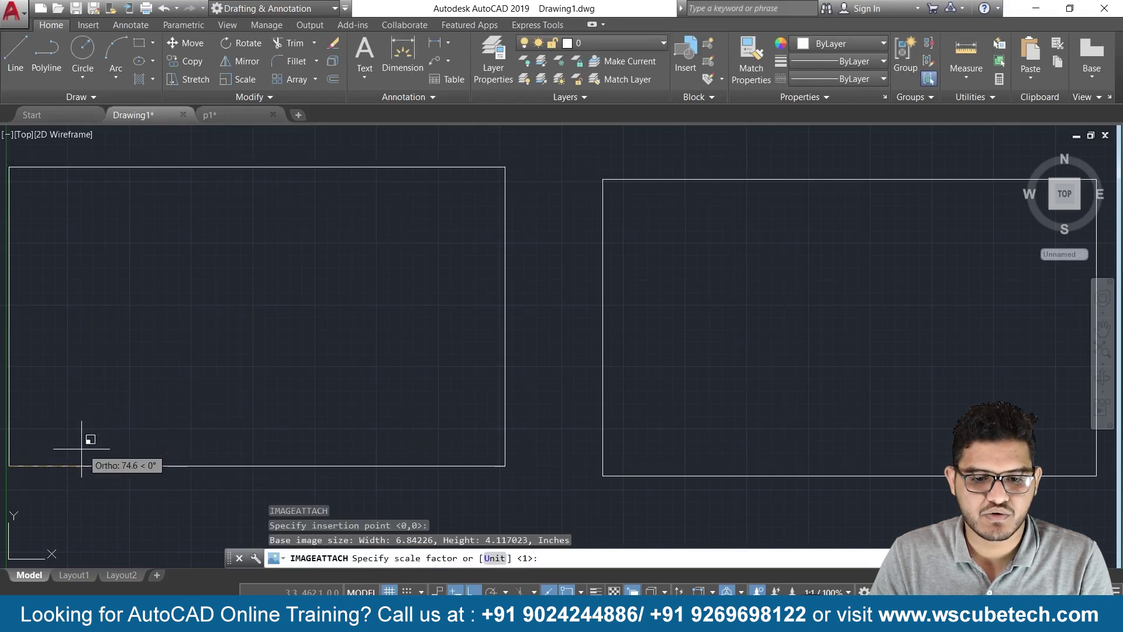
{"action": "left_click", "coordinate": [93, 463]}
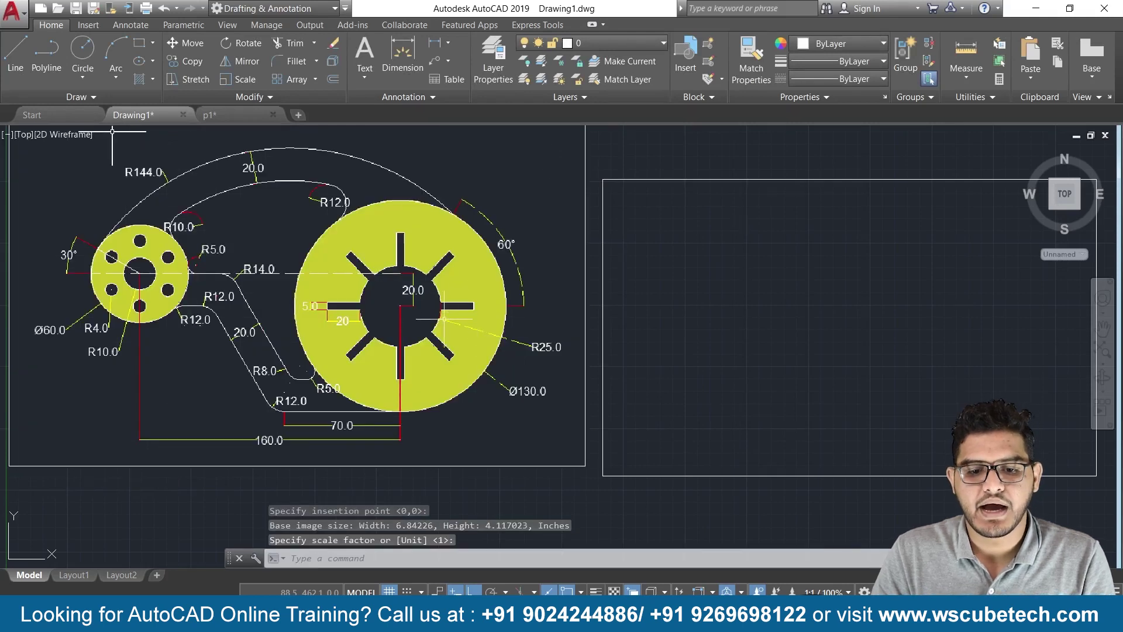
{"action": "scroll", "coordinate": [443, 319], "scroll_direction": "down", "scroll_amount": 2}
{"action": "scroll", "coordinate": [410, 310], "scroll_direction": "up", "scroll_amount": 2}
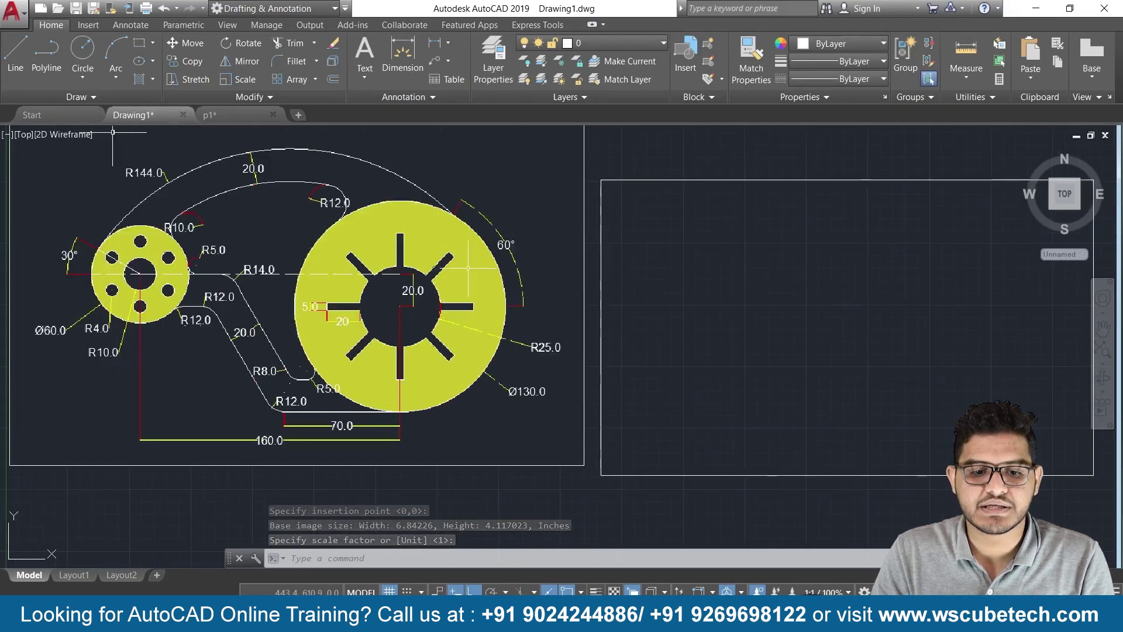
{"action": "scroll", "coordinate": [313, 267], "scroll_direction": "up", "scroll_amount": 2}
{"action": "scroll", "coordinate": [313, 267], "scroll_direction": "down", "scroll_amount": 2}
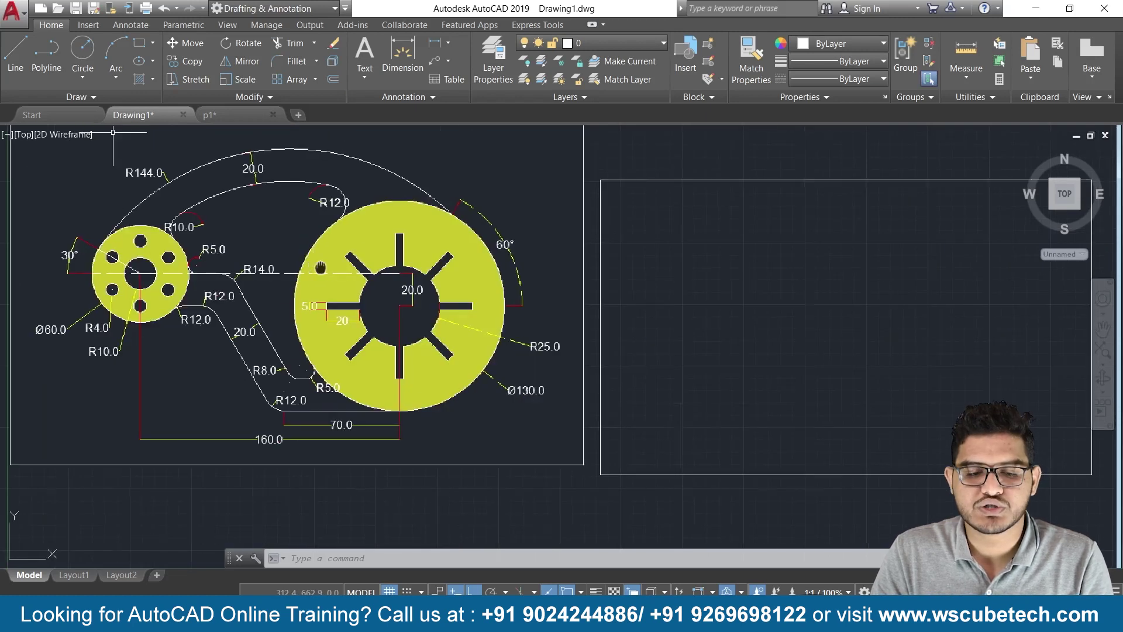
{"action": "middle_click_drag", "start_coordinate": [201, 257], "coordinate": [445, 333]}
{"action": "scroll", "coordinate": [440, 336], "scroll_direction": "up", "scroll_amount": 2}
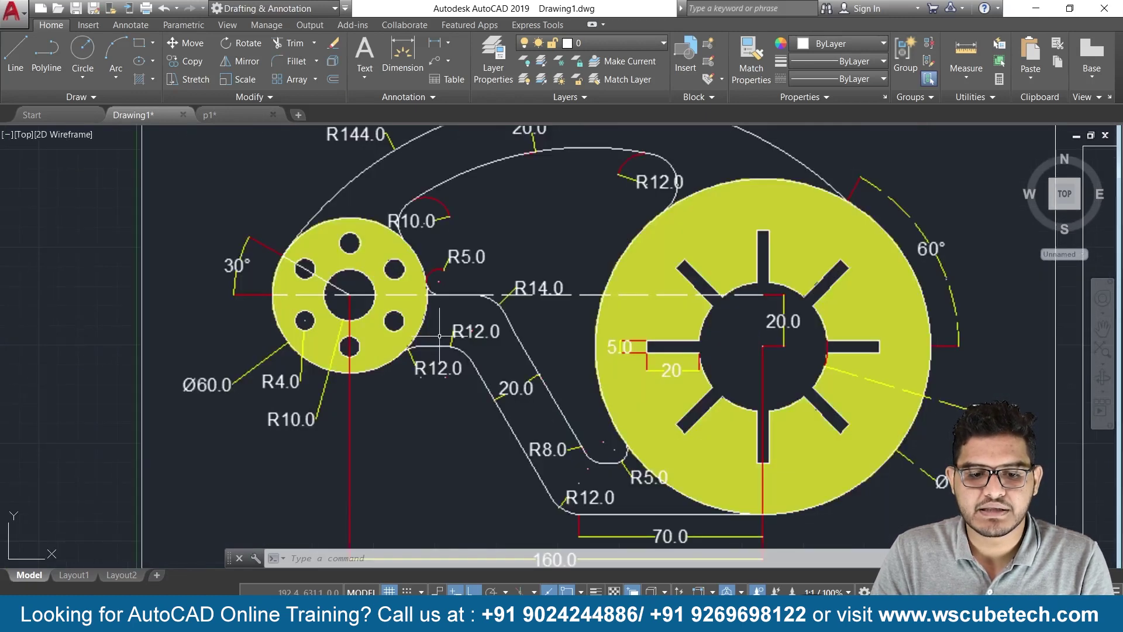
{"action": "scroll", "coordinate": [439, 337], "scroll_direction": "down", "scroll_amount": 2}
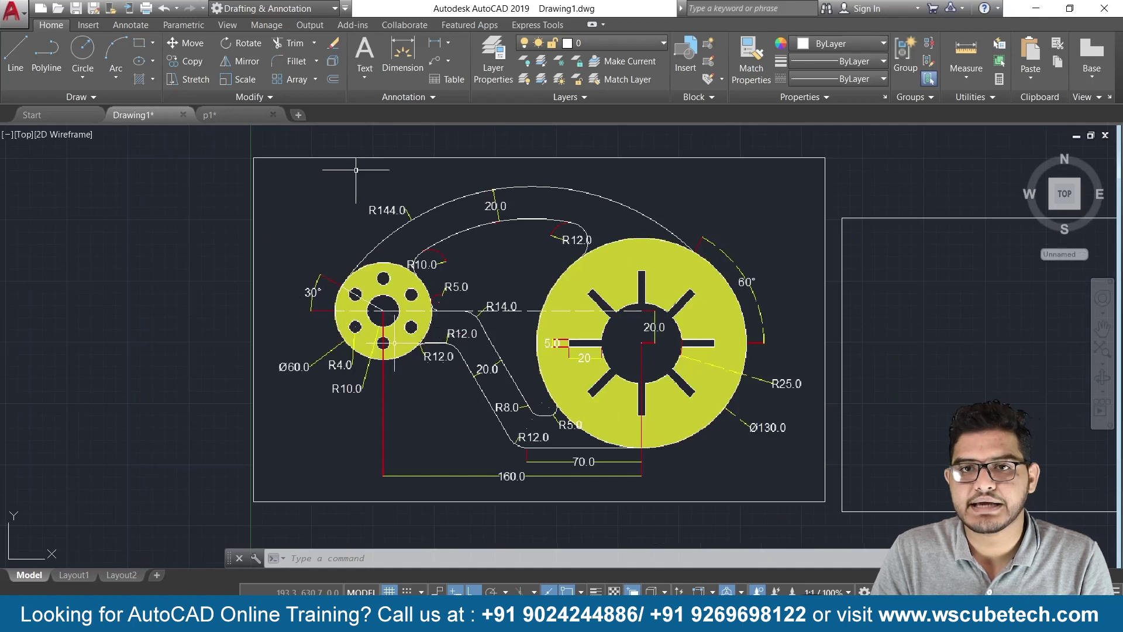
{"action": "scroll", "coordinate": [418, 348], "scroll_direction": "up", "scroll_amount": 2}
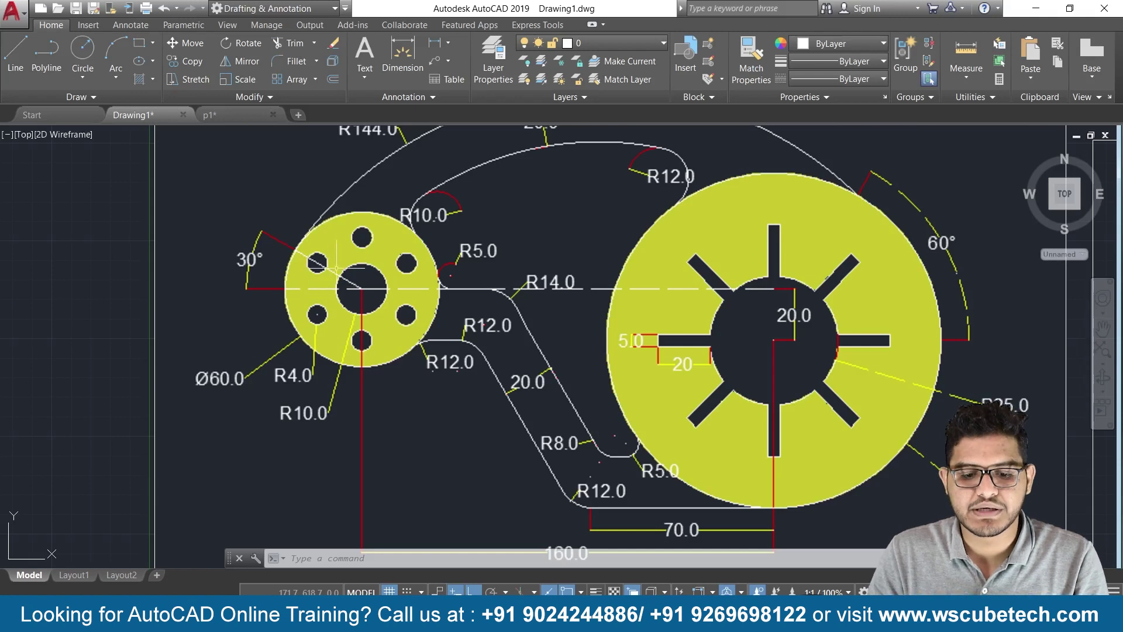
{"action": "scroll", "coordinate": [383, 293], "scroll_direction": "down", "scroll_amount": 2}
{"action": "scroll", "coordinate": [375, 287], "scroll_direction": "down", "scroll_amount": 2}
{"action": "scroll", "coordinate": [383, 275], "scroll_direction": "up", "scroll_amount": 2}
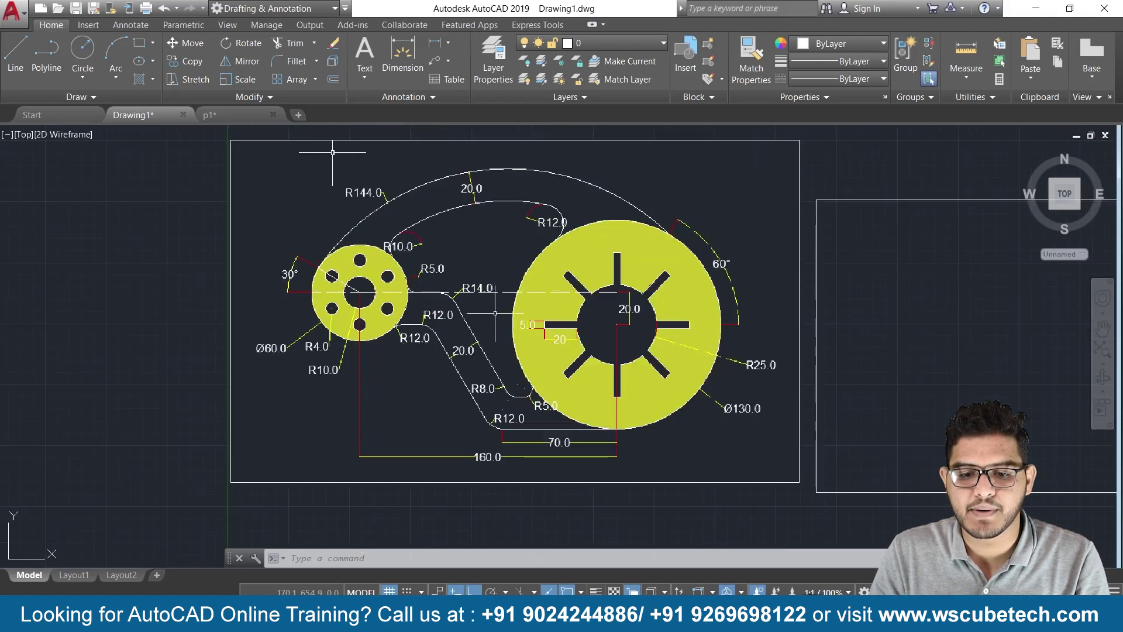
{"action": "middle_click_drag", "start_coordinate": [502, 314], "coordinate": [198, 311]}
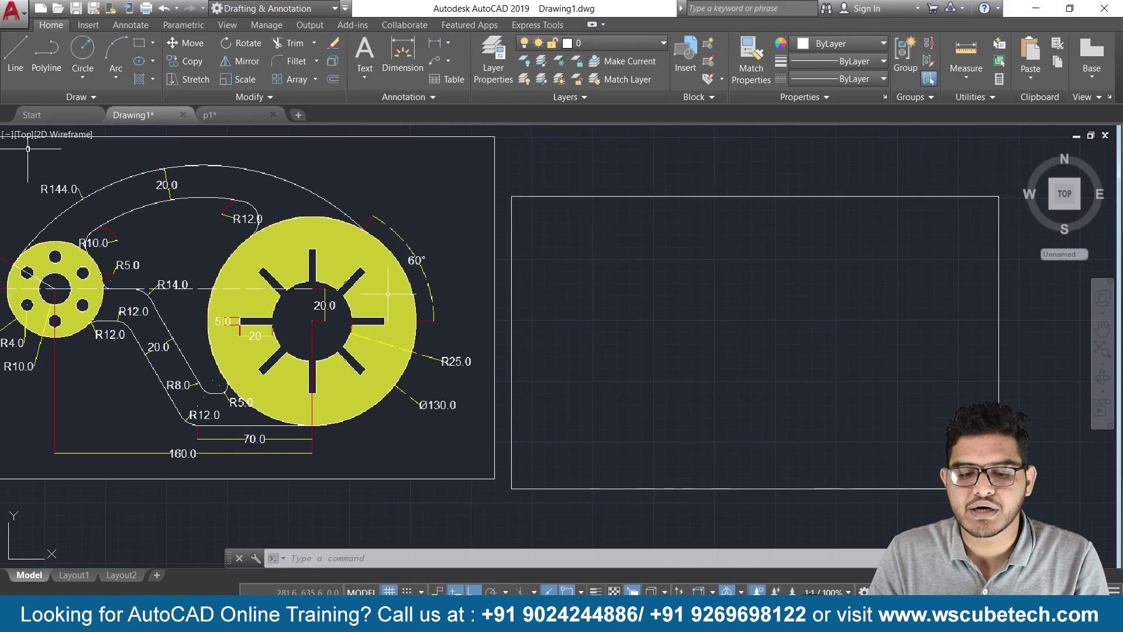
{"action": "middle_click_drag", "start_coordinate": [146, 314], "coordinate": [218, 299]}
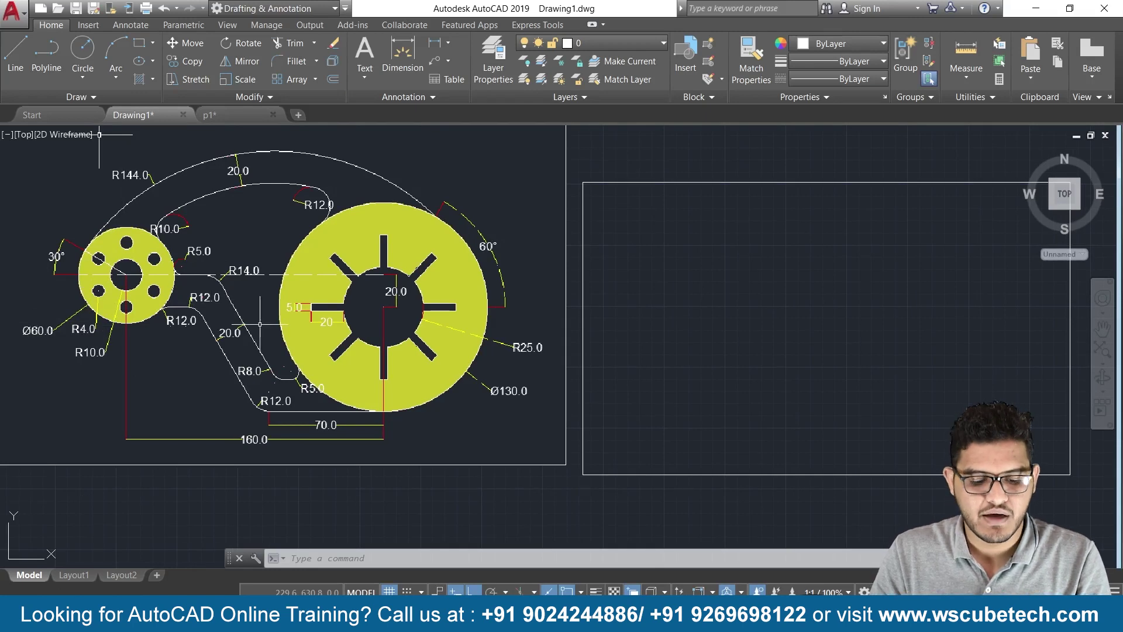
- Confirm the drawing units as Decimal with 0.0 precision, then start the CIRCLE command
{"action": "type", "text": "un"}
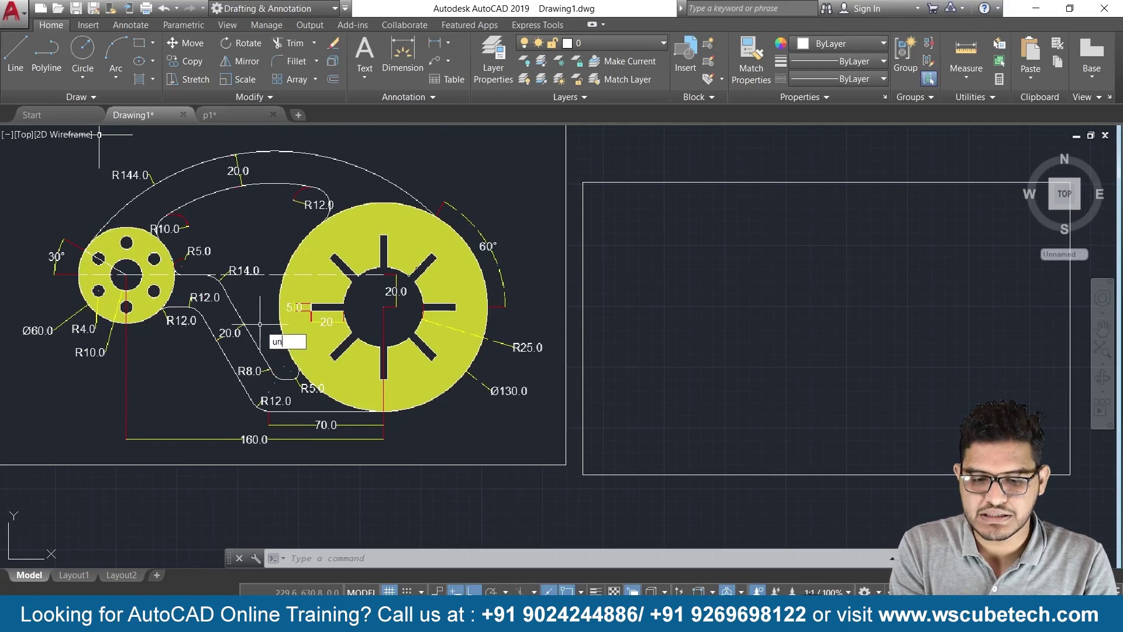
{"action": "key", "text": "Return"}
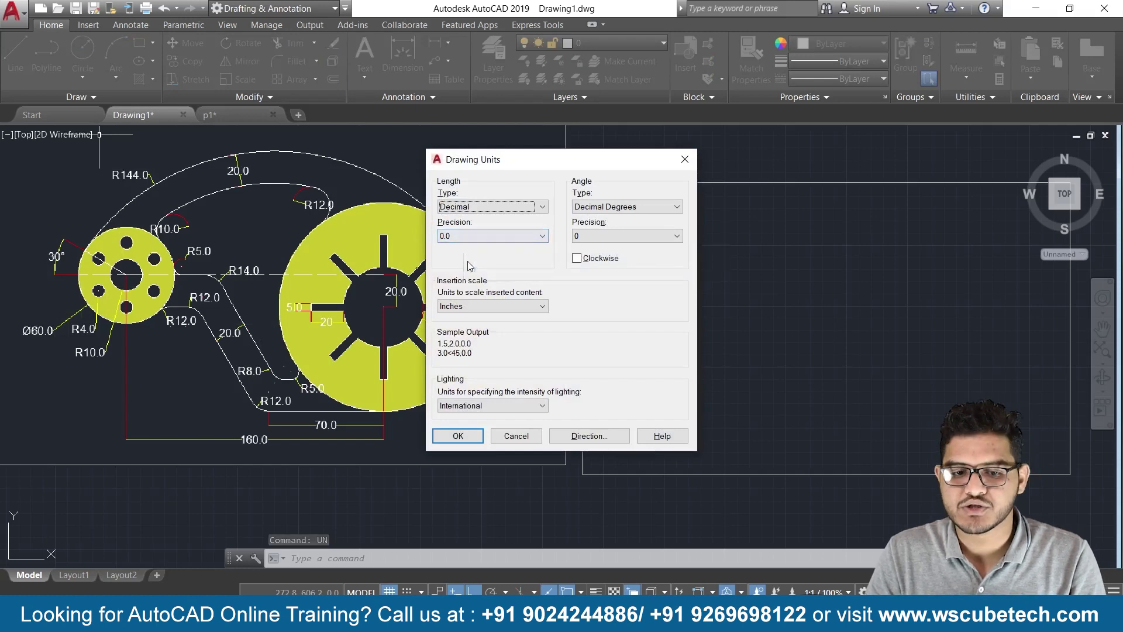
{"action": "left_click", "coordinate": [459, 437]}
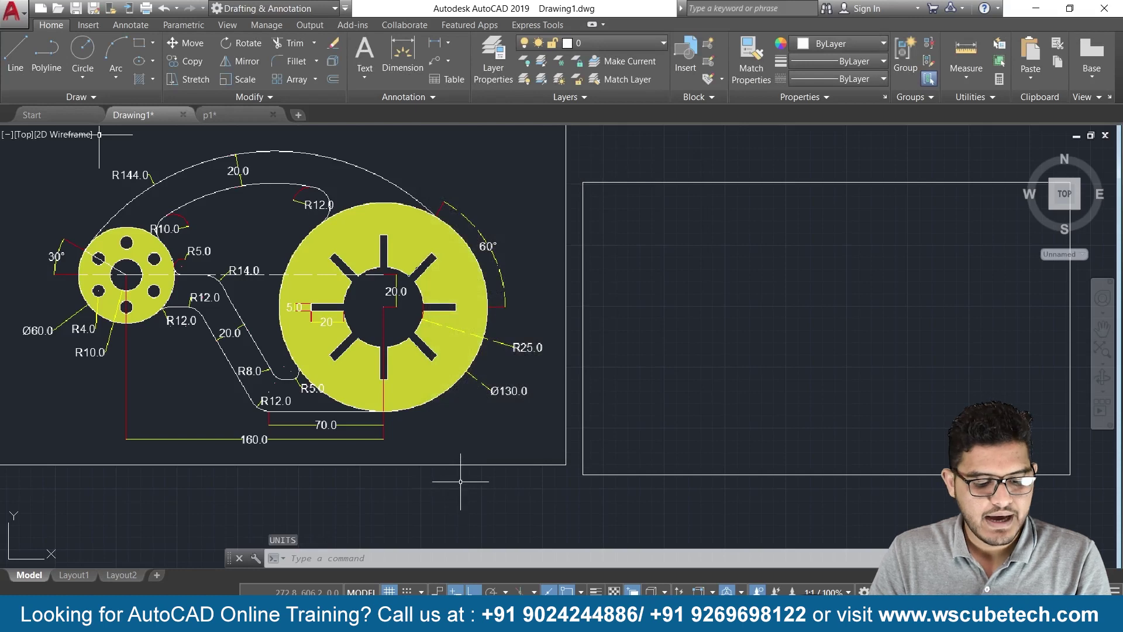
{"action": "type", "text": "c"}
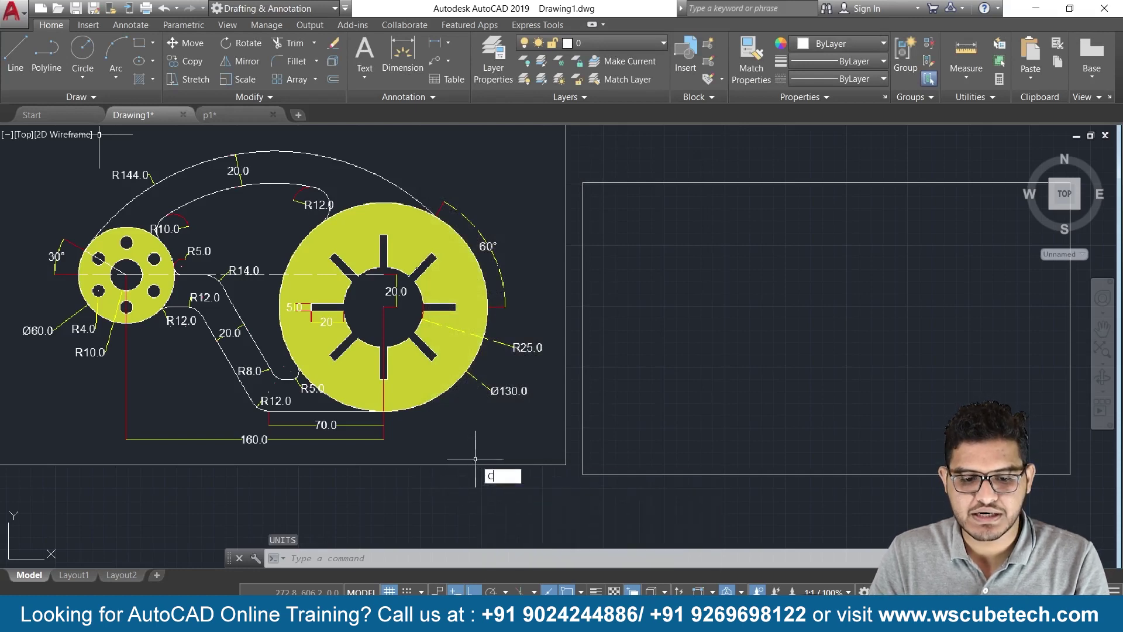
{"action": "key", "text": "Return"}
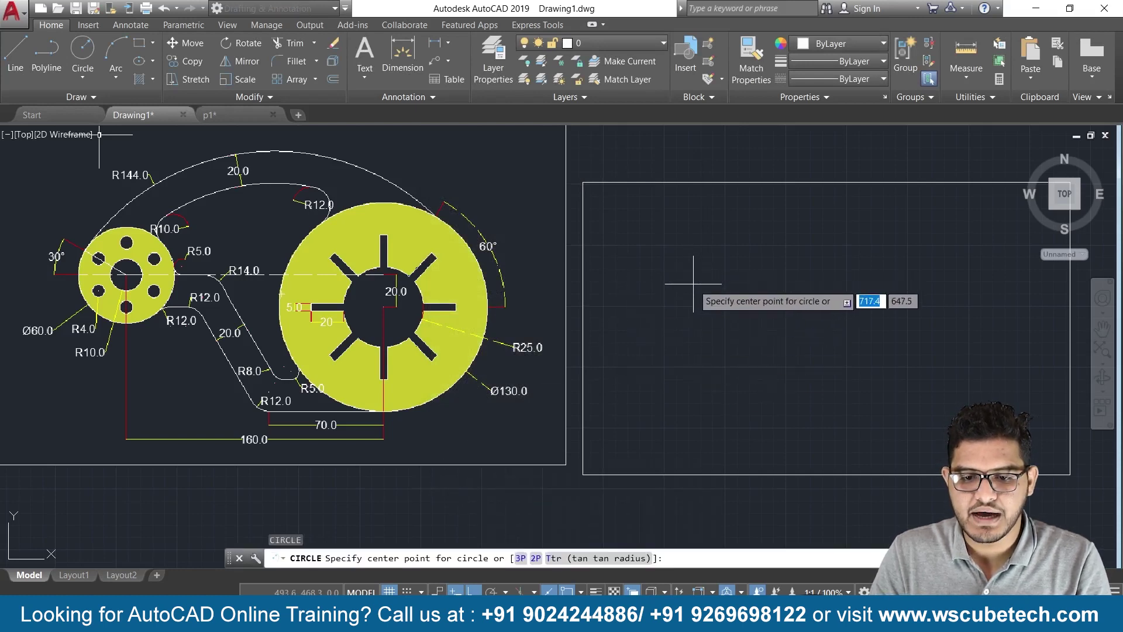
- Draw a Ø60 circle inside the rectangle
{"action": "left_click", "coordinate": [697, 283]}
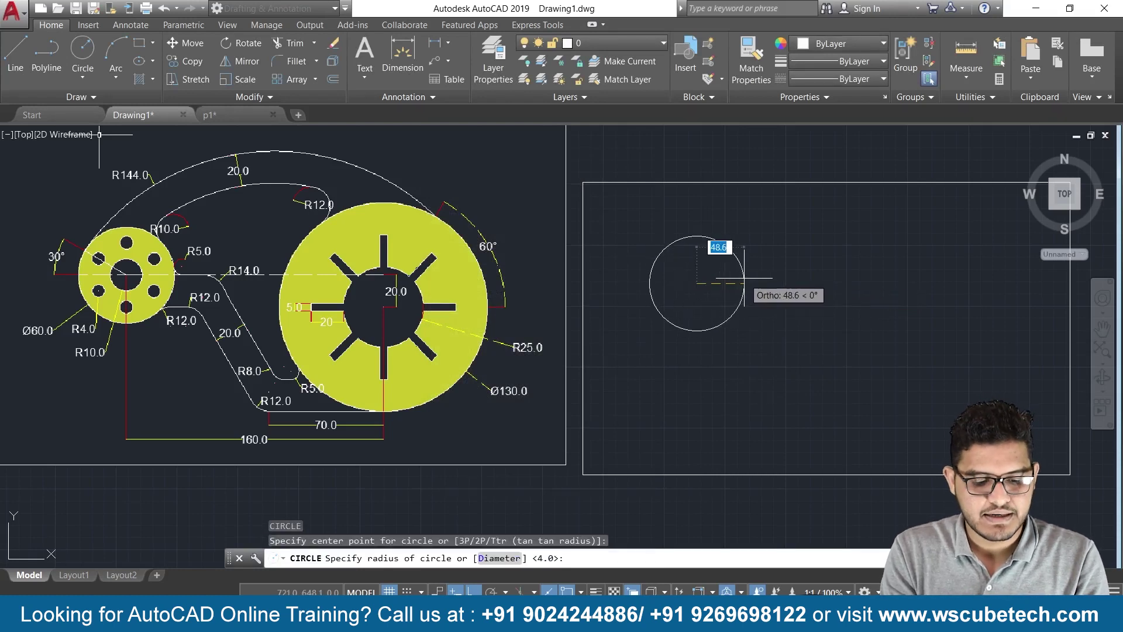
{"action": "type", "text": "d"}
{"action": "key", "text": "Return"}
{"action": "type", "text": "6"}
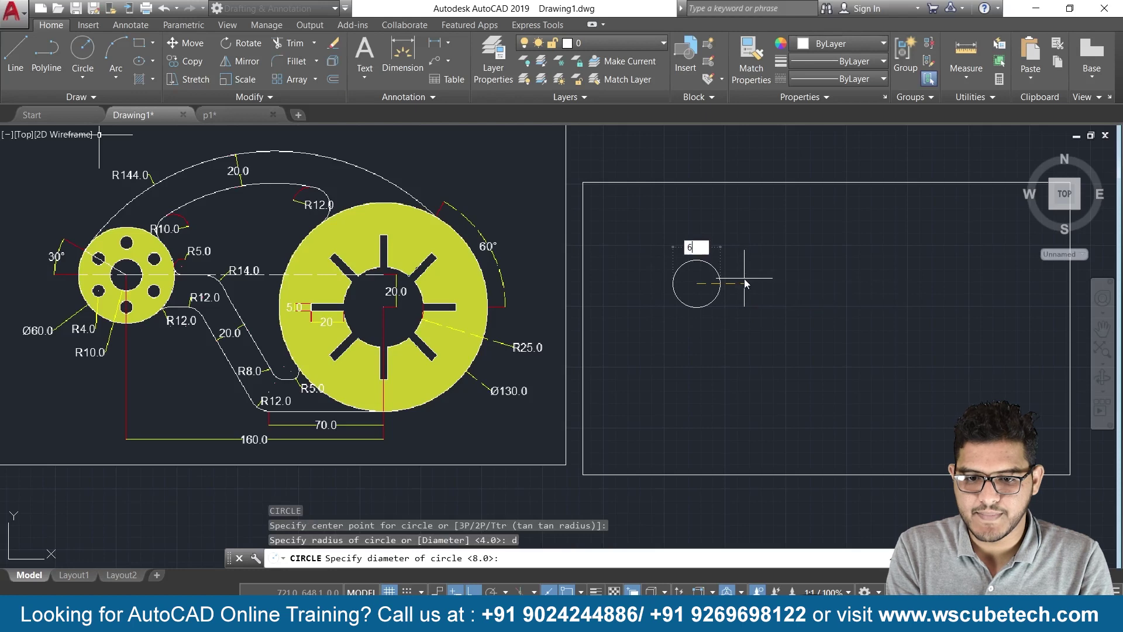
{"action": "type", "text": "0"}
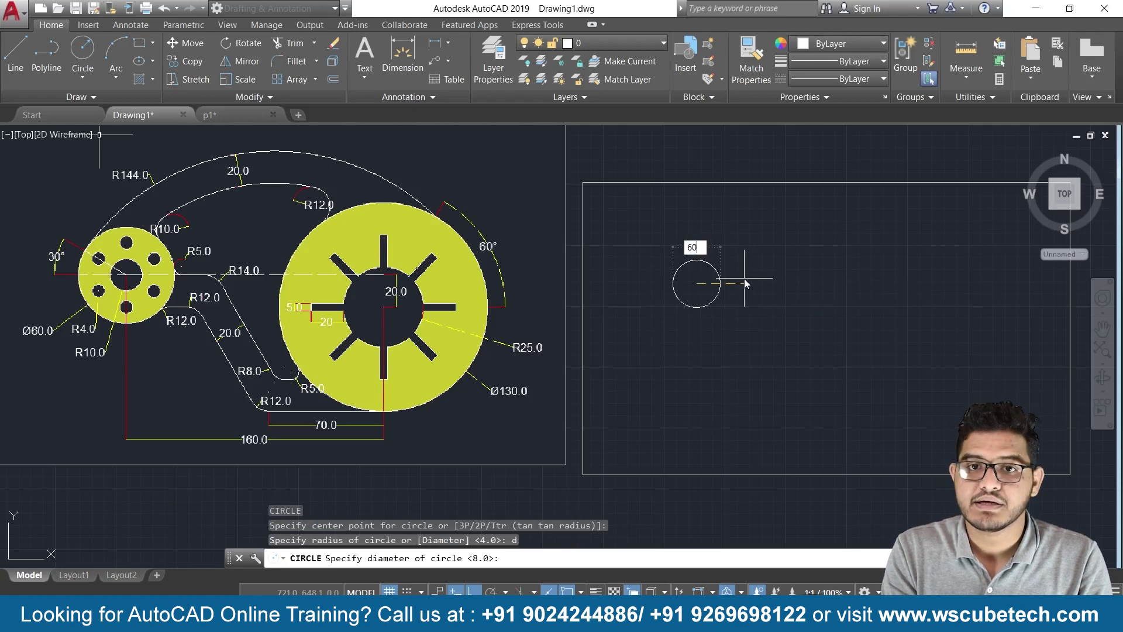
{"action": "key", "text": "Return"}
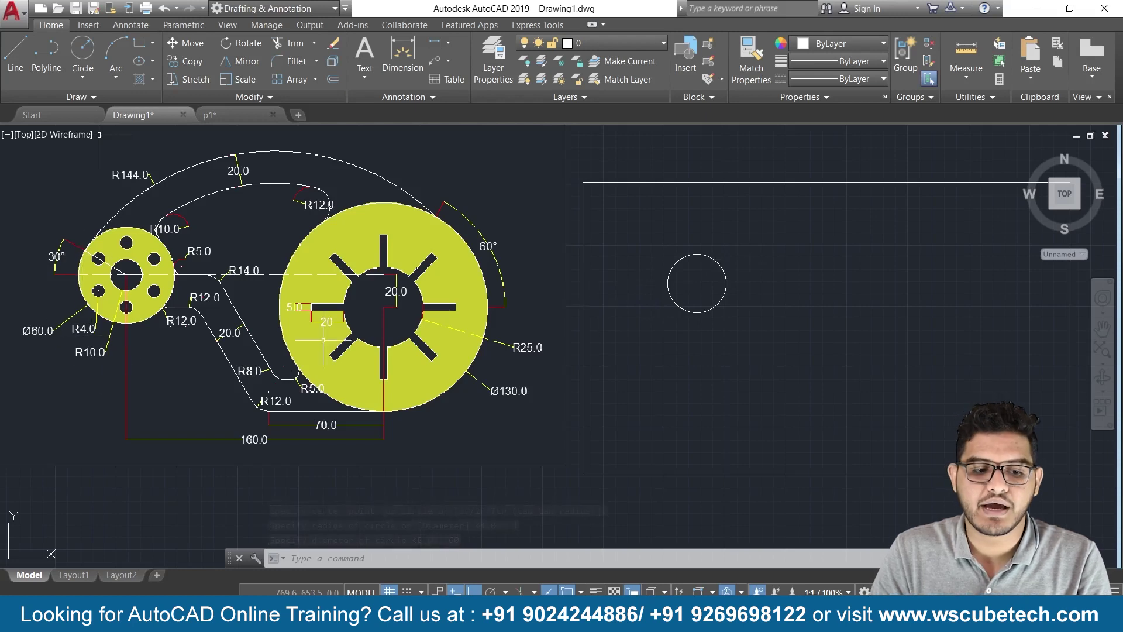
{"action": "scroll", "coordinate": [658, 346], "scroll_direction": "up", "scroll_amount": 2}
{"action": "middle_click_drag", "start_coordinate": [663, 348], "coordinate": [588, 364]}
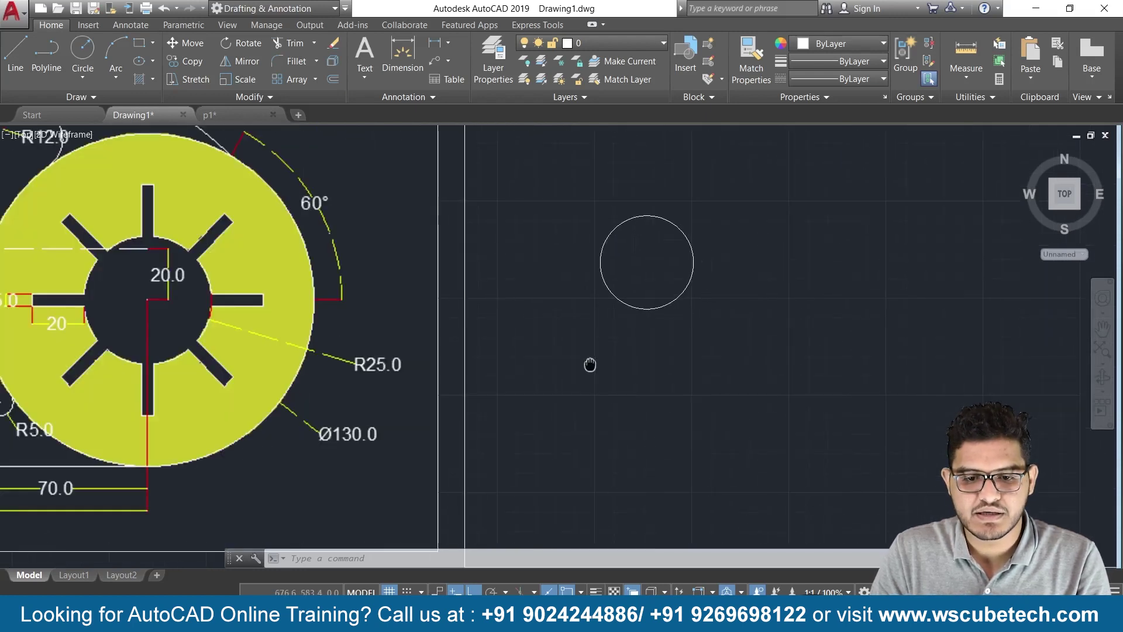
- Draw a concentric radius-10 circle at the Ø60 circle's centre
{"action": "type", "text": "c"}
{"action": "key", "text": "Return"}
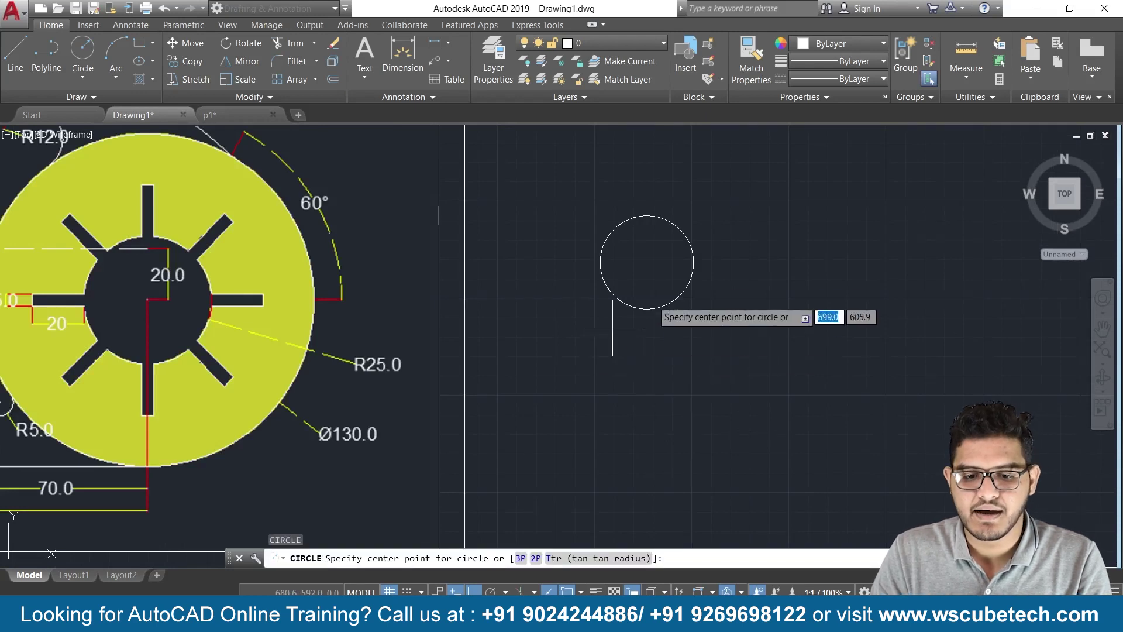
{"action": "left_click", "coordinate": [647, 262]}
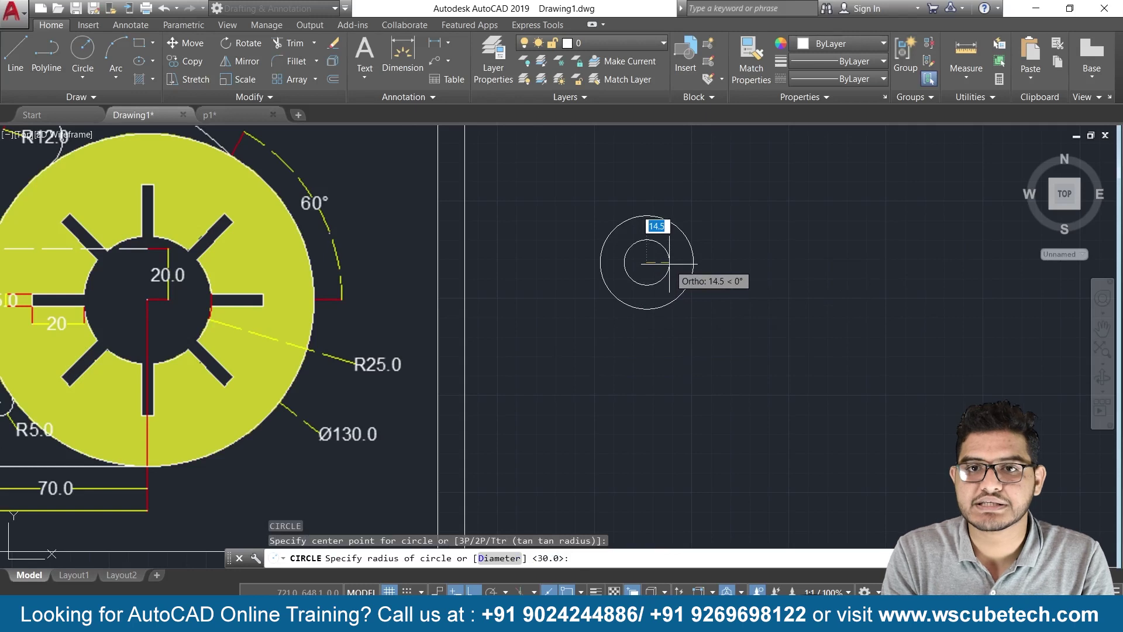
{"action": "type", "text": "10"}
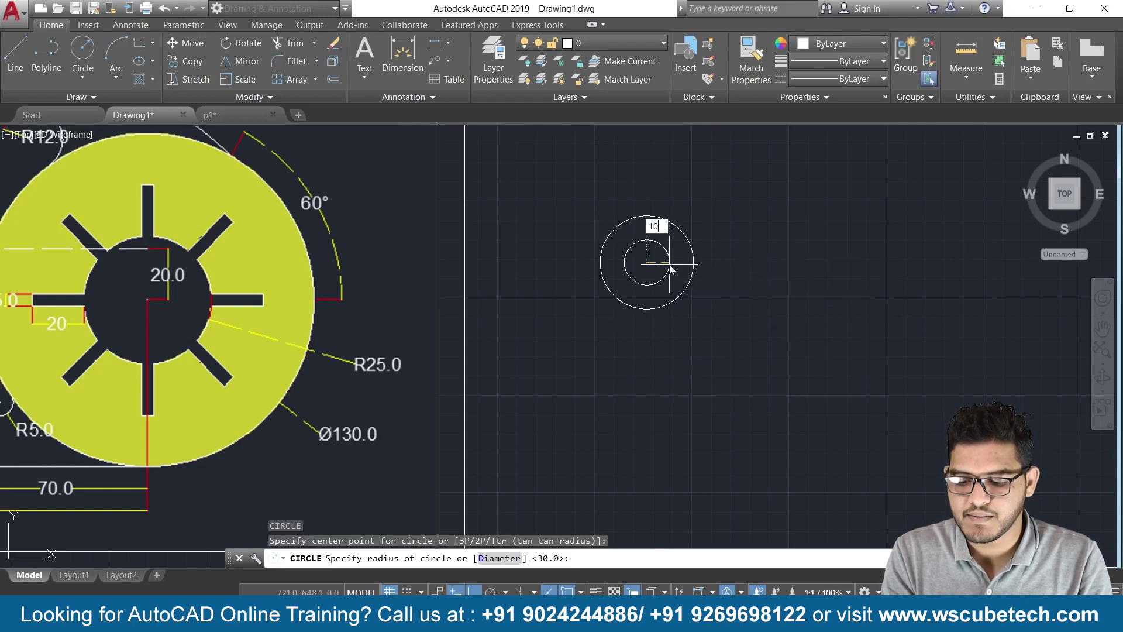
{"action": "key", "text": "Return"}
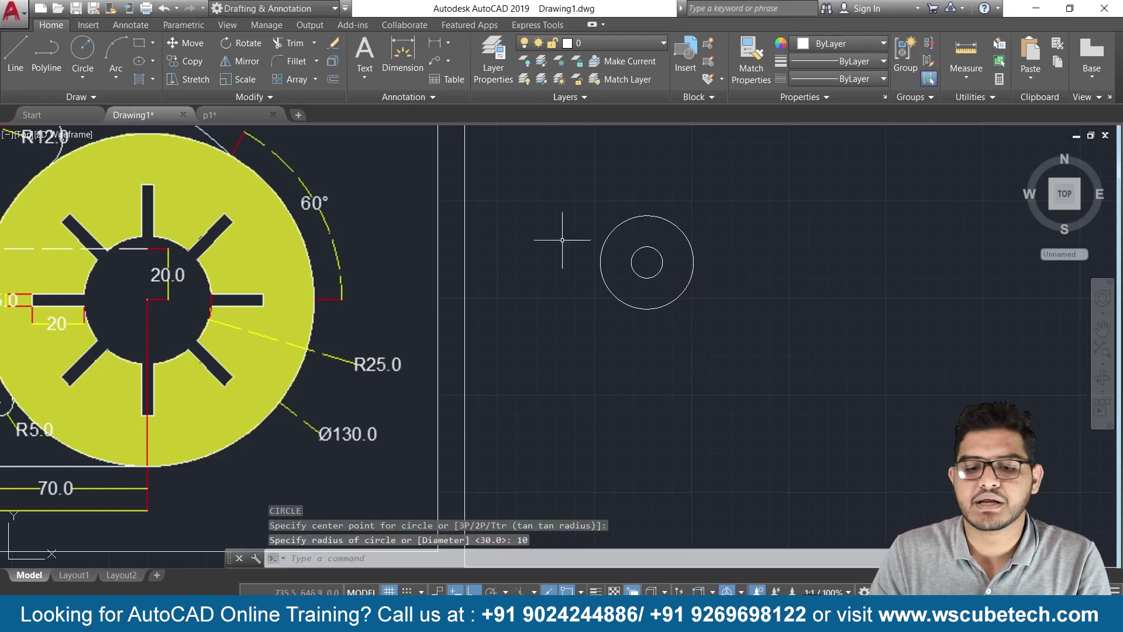
- Pan between the reference drawing and the two circles, and turn on polar tracking
{"action": "scroll", "coordinate": [334, 240], "scroll_direction": "down", "scroll_amount": 2}
{"action": "middle_click_drag", "start_coordinate": [222, 270], "coordinate": [362, 291]}
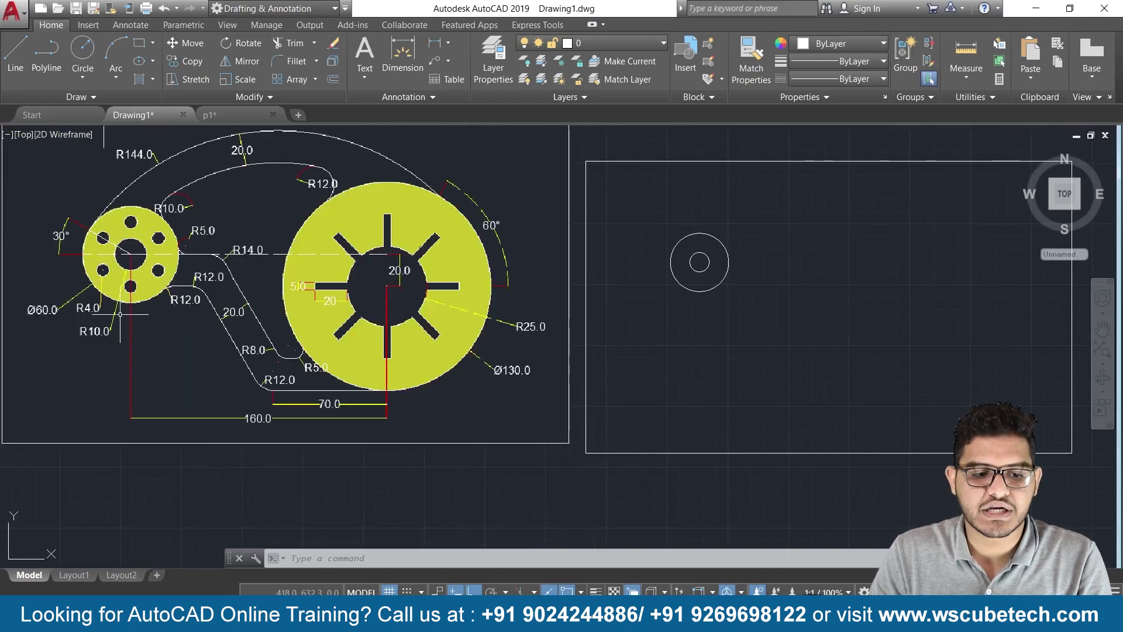
{"action": "scroll", "coordinate": [120, 310], "scroll_direction": "up", "scroll_amount": 2}
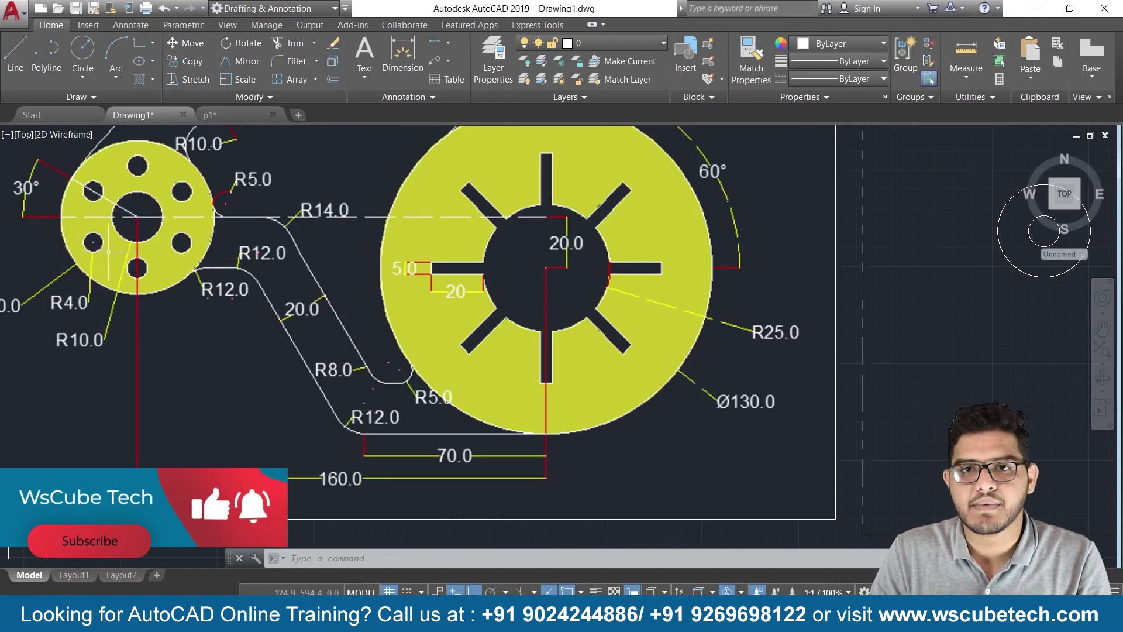
{"action": "middle_click_drag", "start_coordinate": [538, 307], "coordinate": [86, 334]}
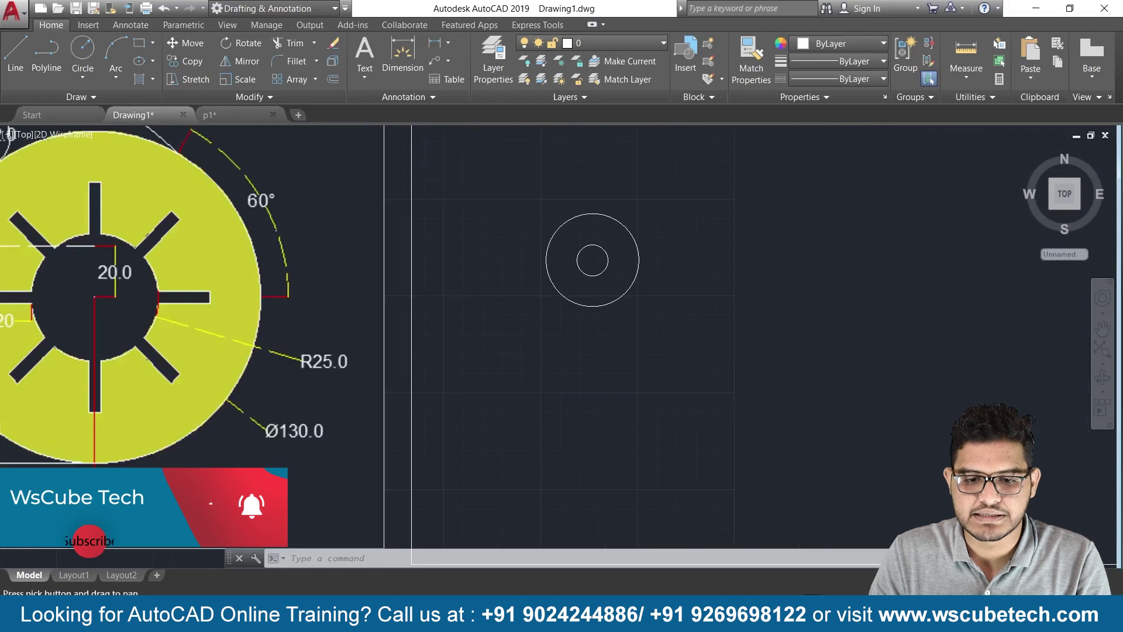
{"action": "scroll", "coordinate": [500, 306], "scroll_direction": "up", "scroll_amount": 2}
{"action": "middle_click_drag", "start_coordinate": [532, 318], "coordinate": [379, 364]}
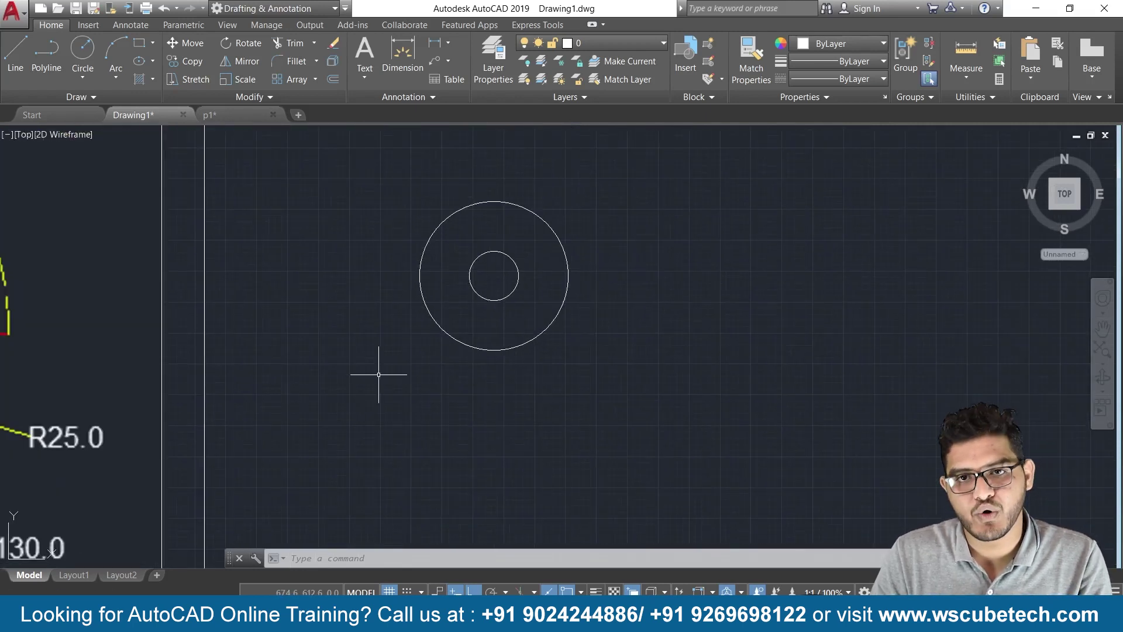
{"action": "left_click", "coordinate": [491, 592]}
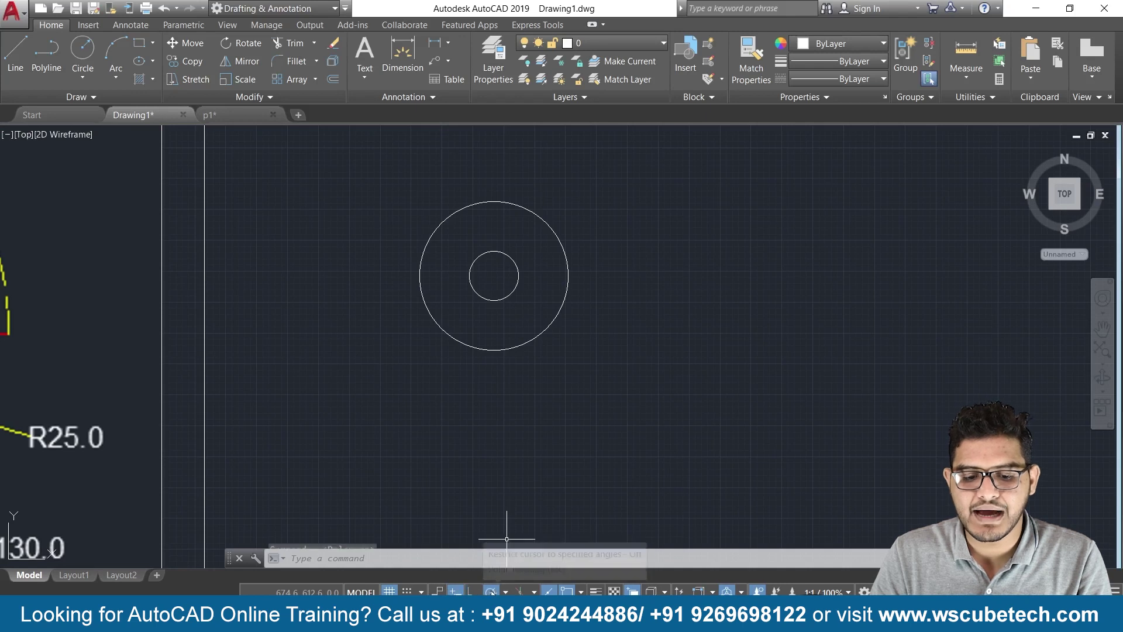
- Set polar tracking to 30° and draw a guide line from the circles' centre at 30°
{"action": "left_click", "coordinate": [506, 591]}
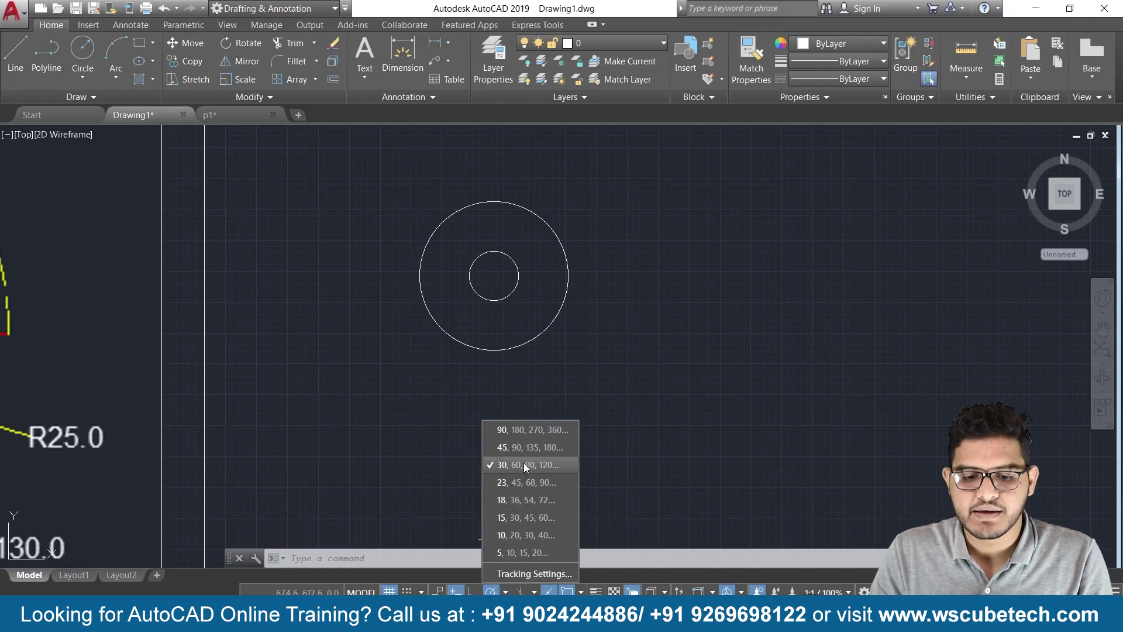
{"action": "left_click", "coordinate": [463, 461]}
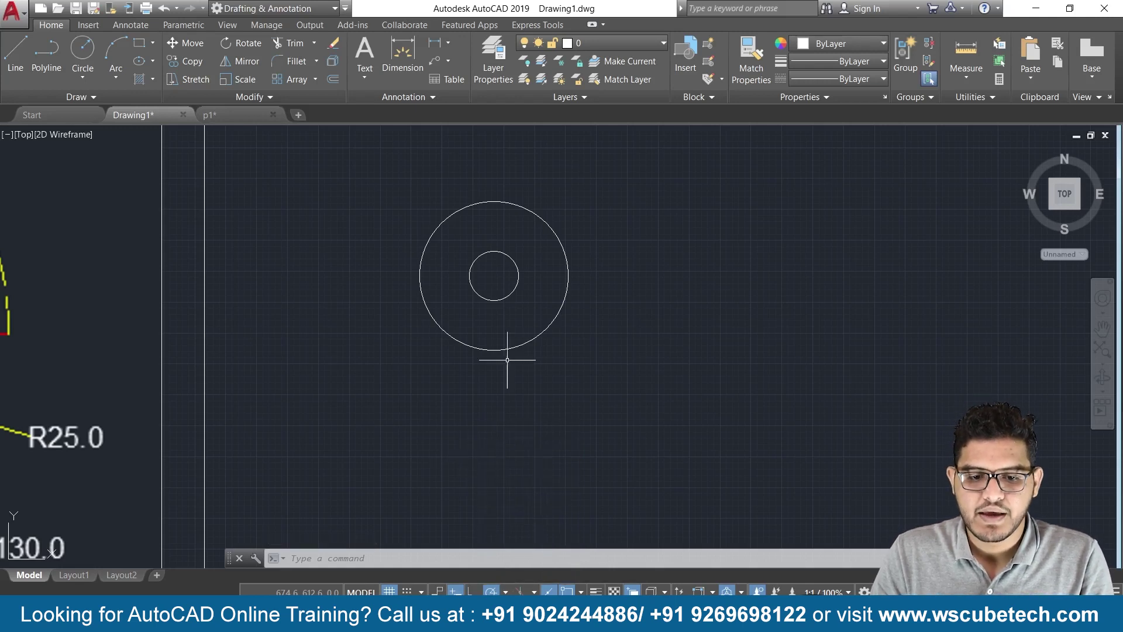
{"action": "type", "text": "l"}
{"action": "key", "text": "Return"}
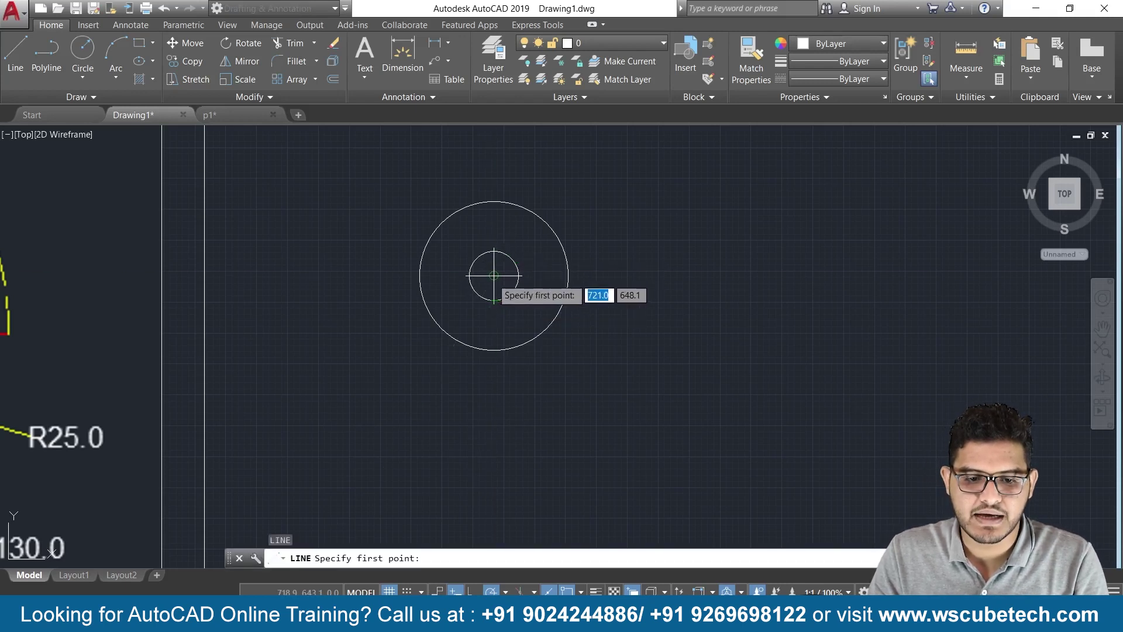
{"action": "left_click", "coordinate": [494, 275]}
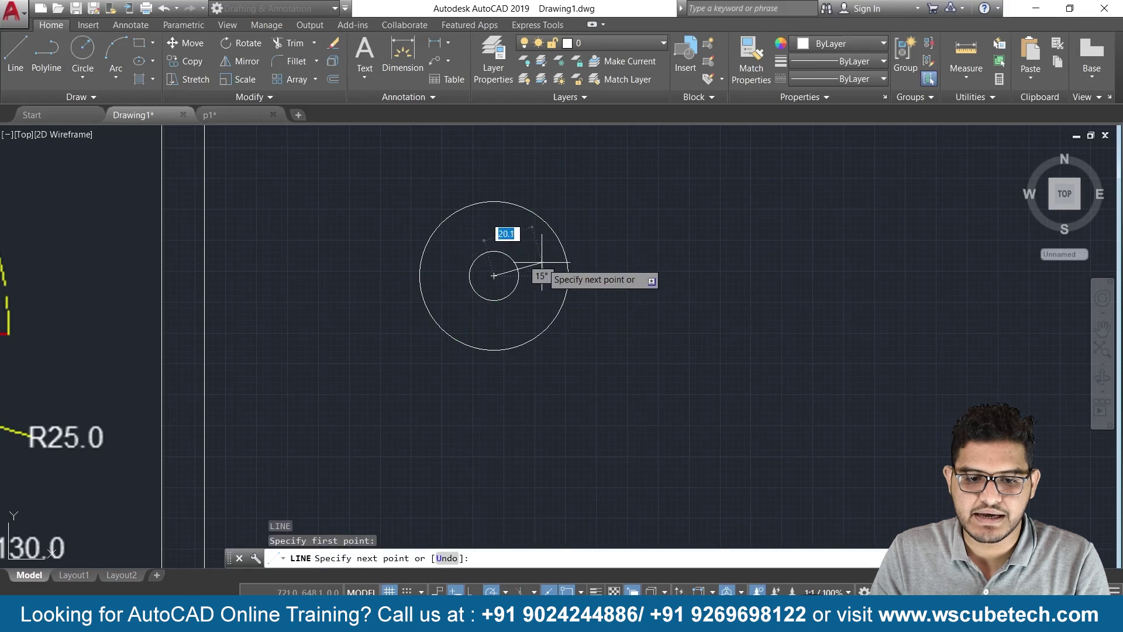
{"action": "left_click", "coordinate": [610, 215]}
{"action": "key", "text": "Return"}
- Trim the guide line away inside the radius-10 circle
{"action": "type", "text": "tr"}
{"action": "key", "text": "Return"}
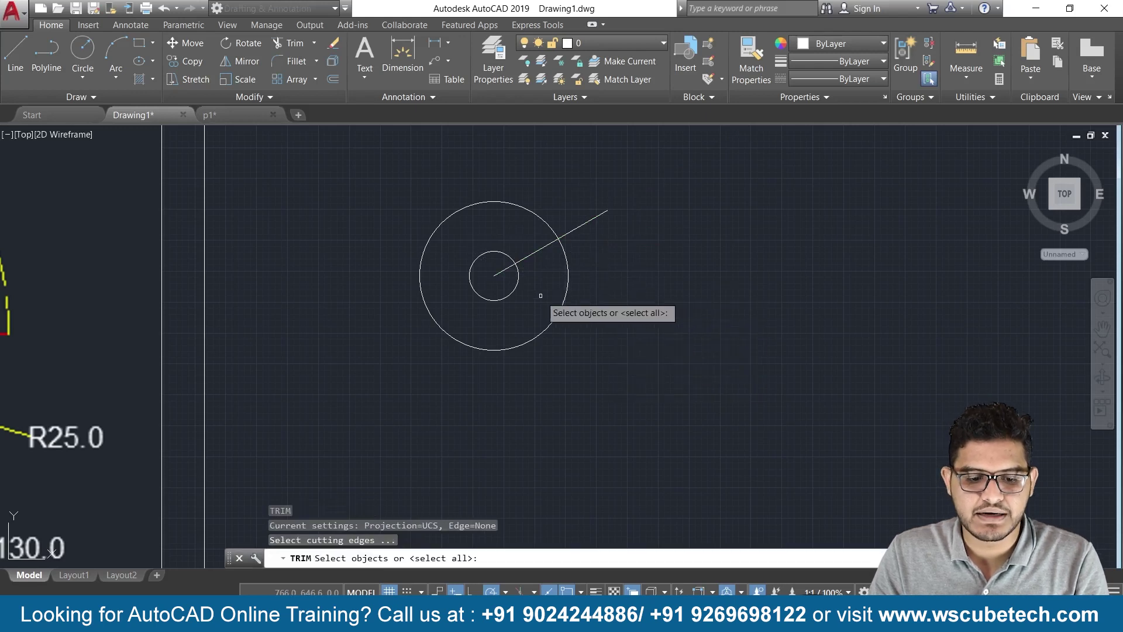
{"action": "key", "text": "Return"}
{"action": "left_click", "coordinate": [507, 270]}
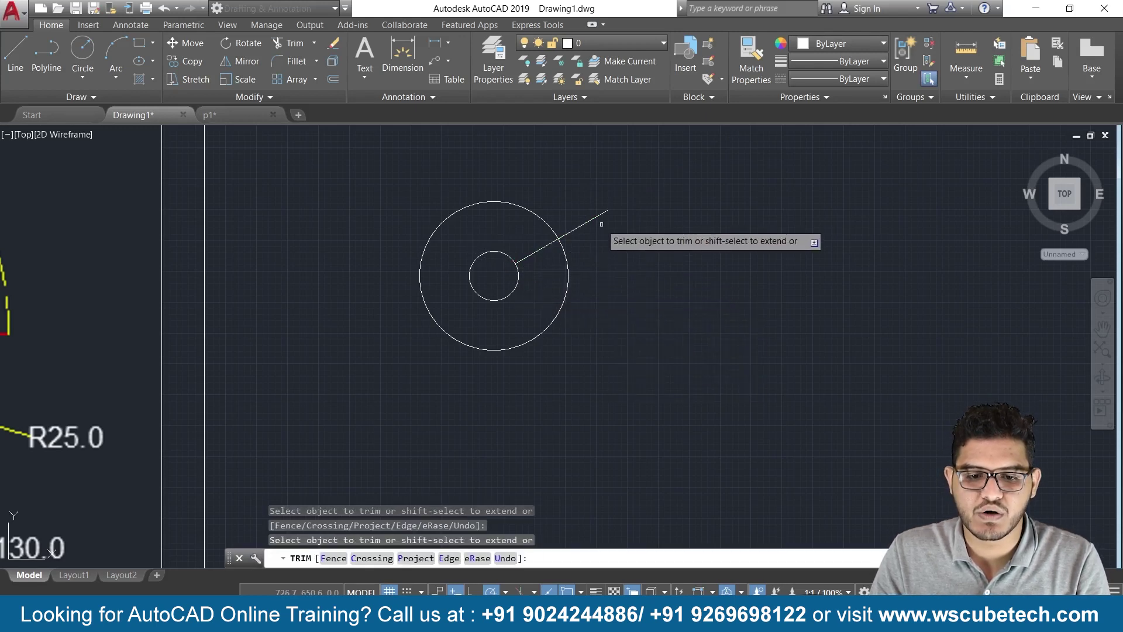
{"action": "key", "text": "Return"}
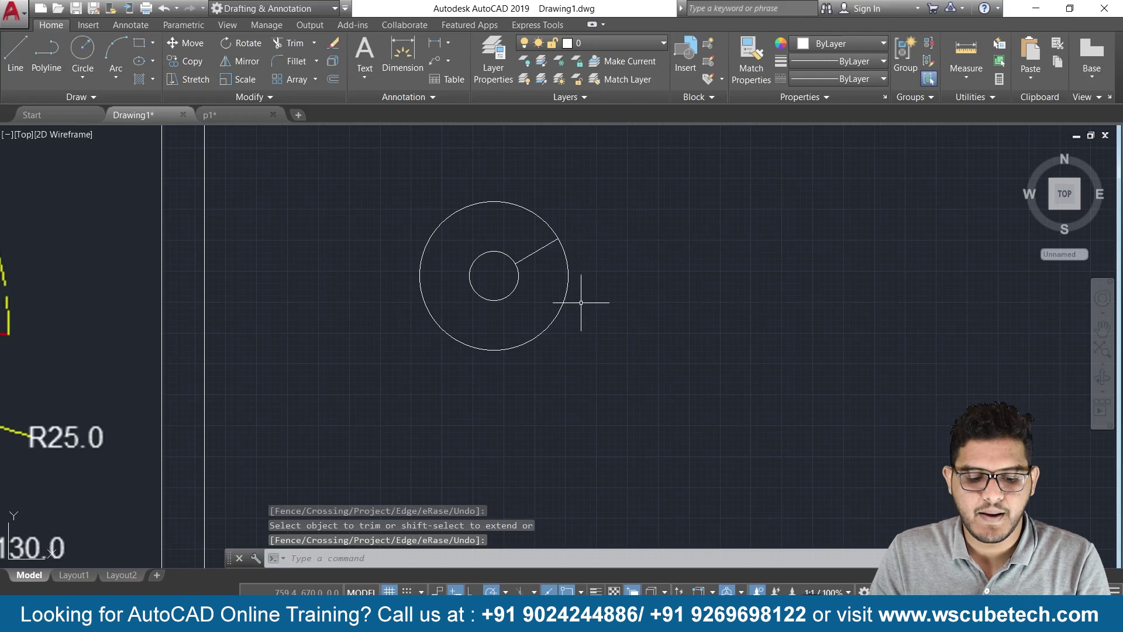
- Draw a radius-4 hole on the 30° line and delete the construction line
{"action": "type", "text": "c"}
{"action": "key", "text": "Return"}
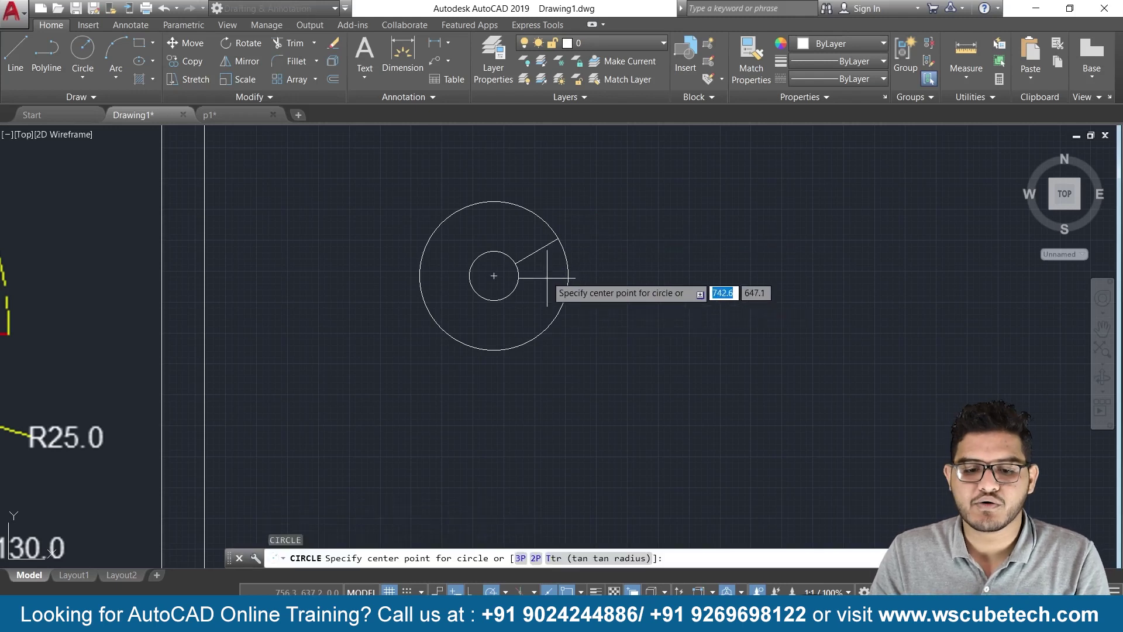
{"action": "left_click", "coordinate": [536, 252]}
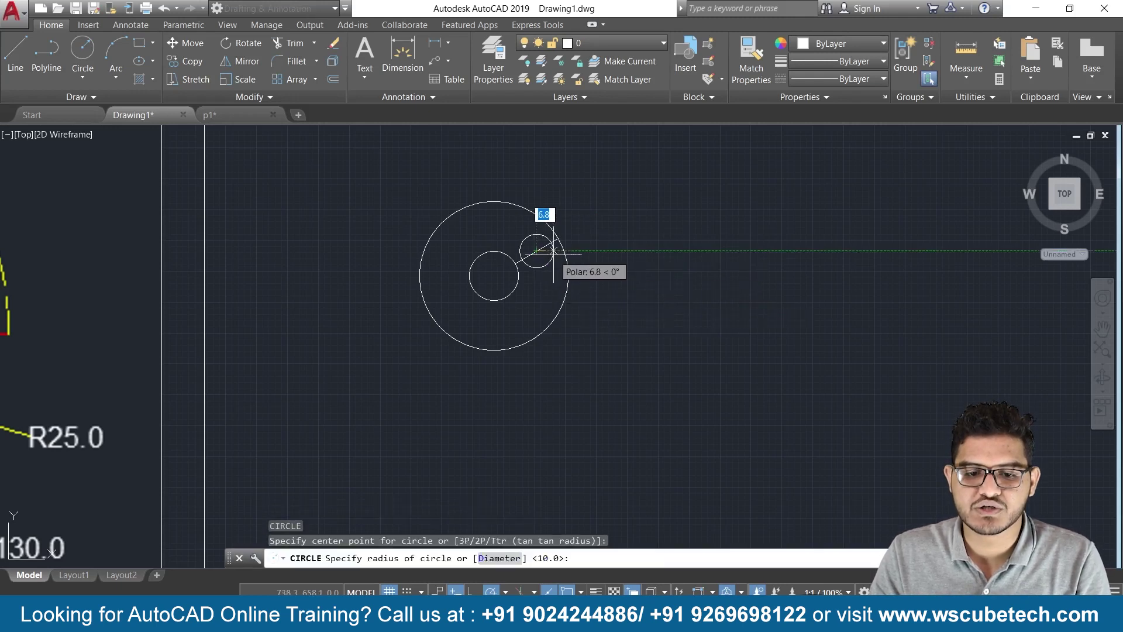
{"action": "type", "text": "4"}
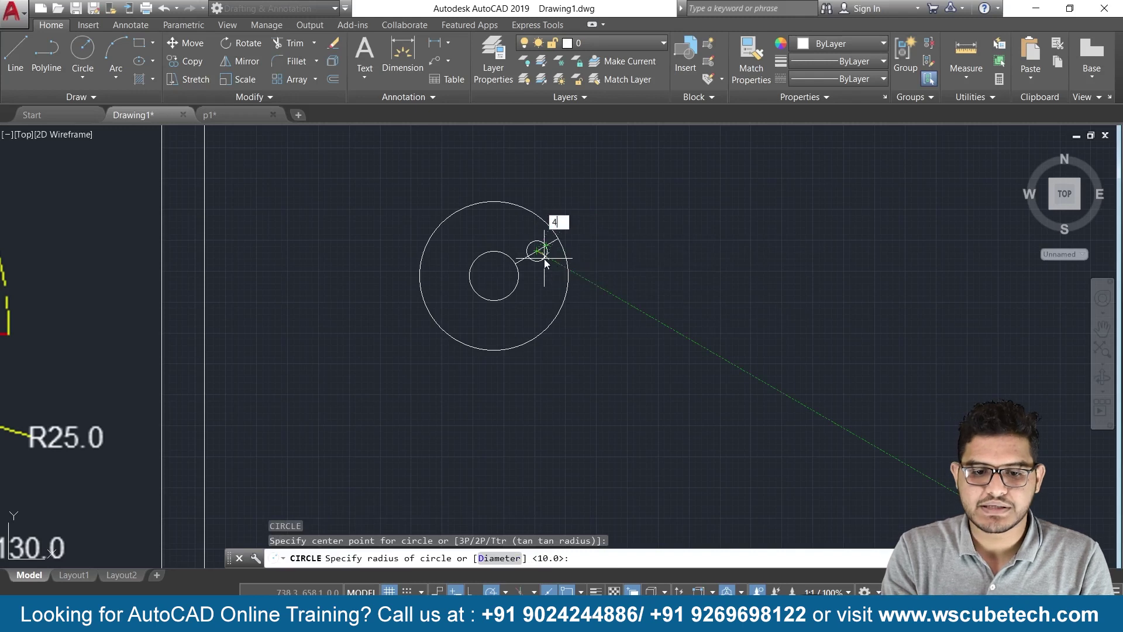
{"action": "key", "text": "Return"}
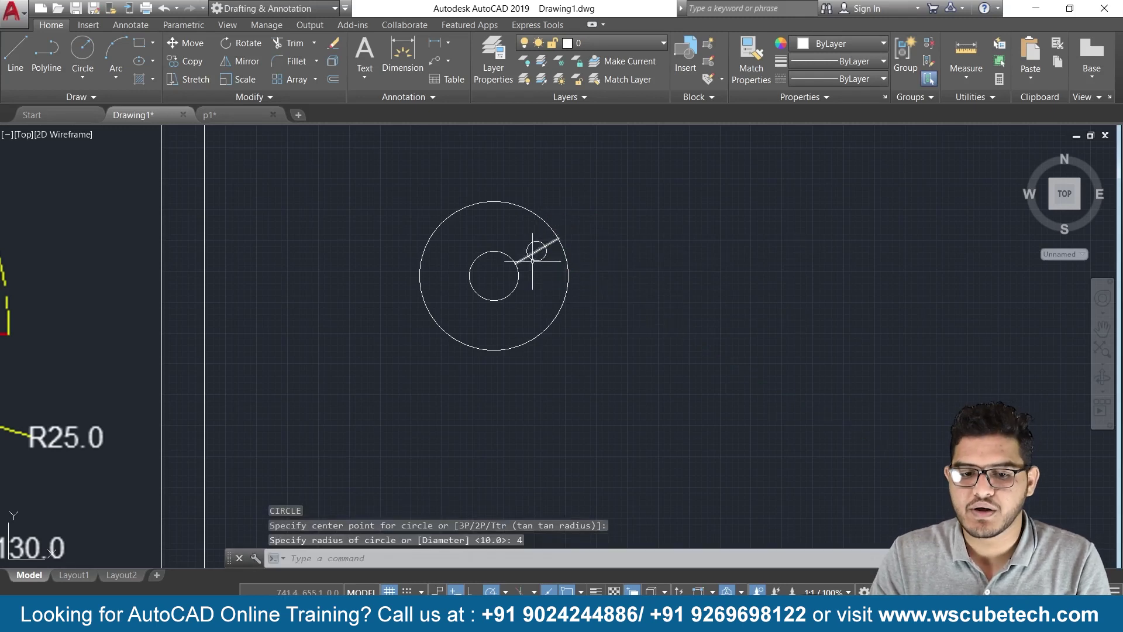
{"action": "left_click", "coordinate": [520, 258]}
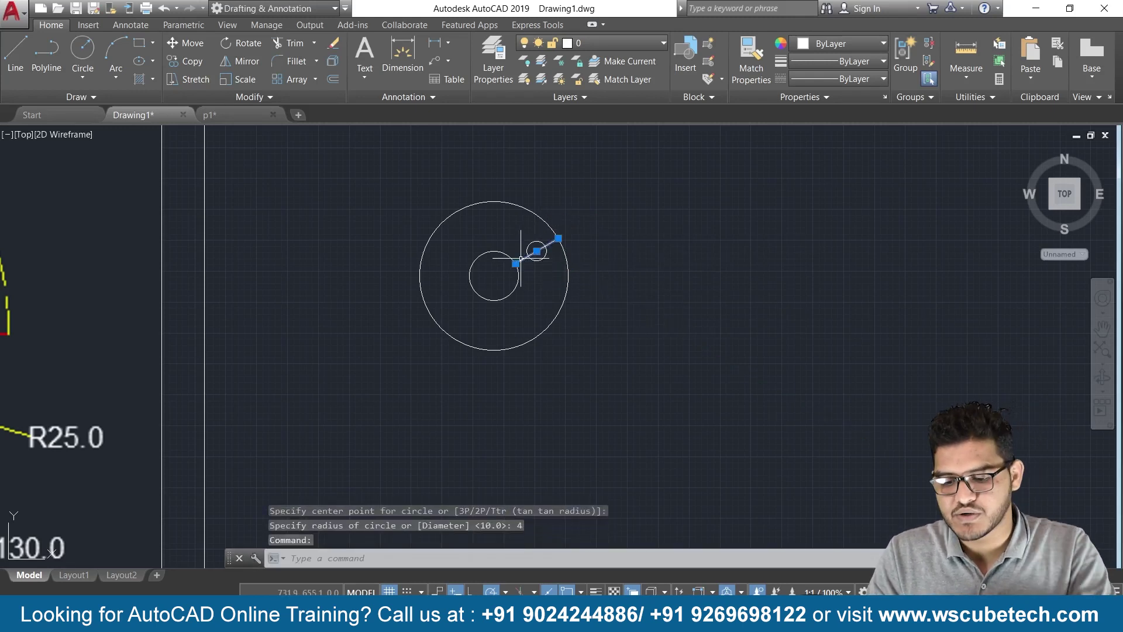
{"action": "key", "text": "Delete"}
{"action": "scroll", "coordinate": [529, 271], "scroll_direction": "down", "scroll_amount": 2}
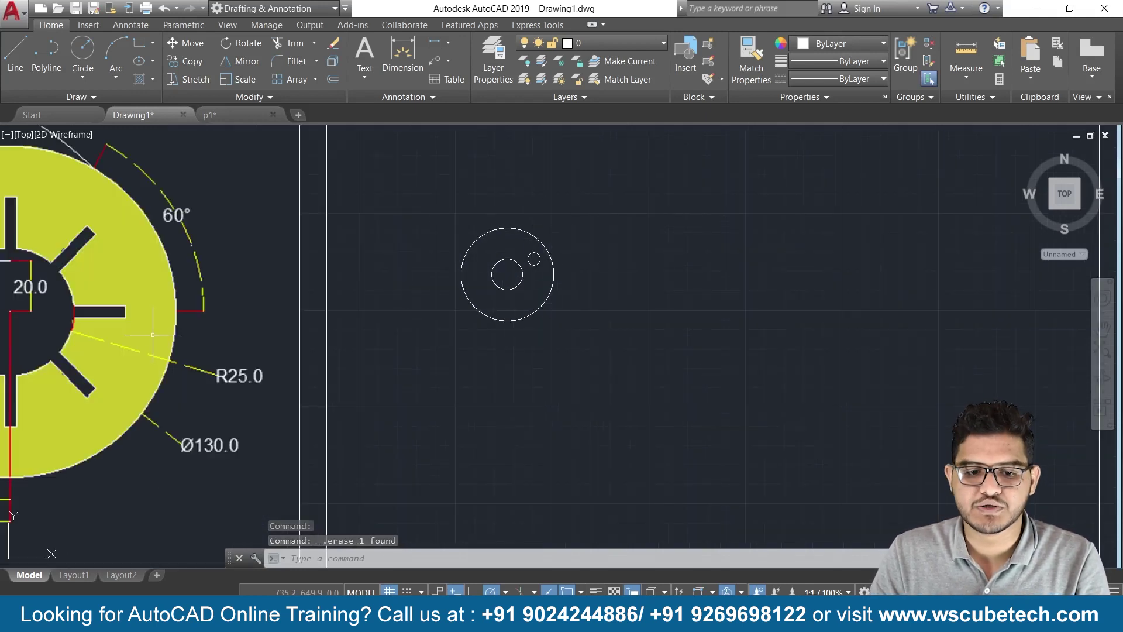
- Pan and zoom between the reference and the new drawing, centring on the small disc
{"action": "middle_click_drag", "start_coordinate": [153, 335], "coordinate": [451, 371]}
{"action": "scroll", "coordinate": [206, 314], "scroll_direction": "down", "scroll_amount": 4}
{"action": "middle_click_drag", "start_coordinate": [166, 325], "coordinate": [295, 331]}
{"action": "scroll", "coordinate": [206, 309], "scroll_direction": "up", "scroll_amount": 2}
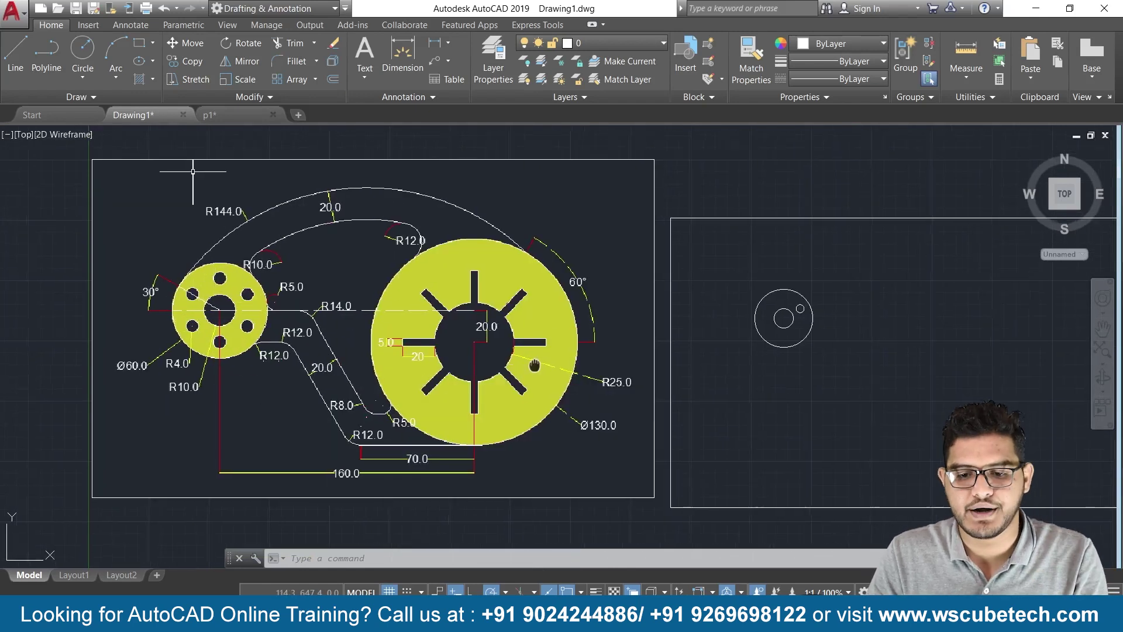
{"action": "middle_click_drag", "start_coordinate": [712, 378], "coordinate": [411, 348]}
{"action": "scroll", "coordinate": [444, 334], "scroll_direction": "up", "scroll_amount": 2}
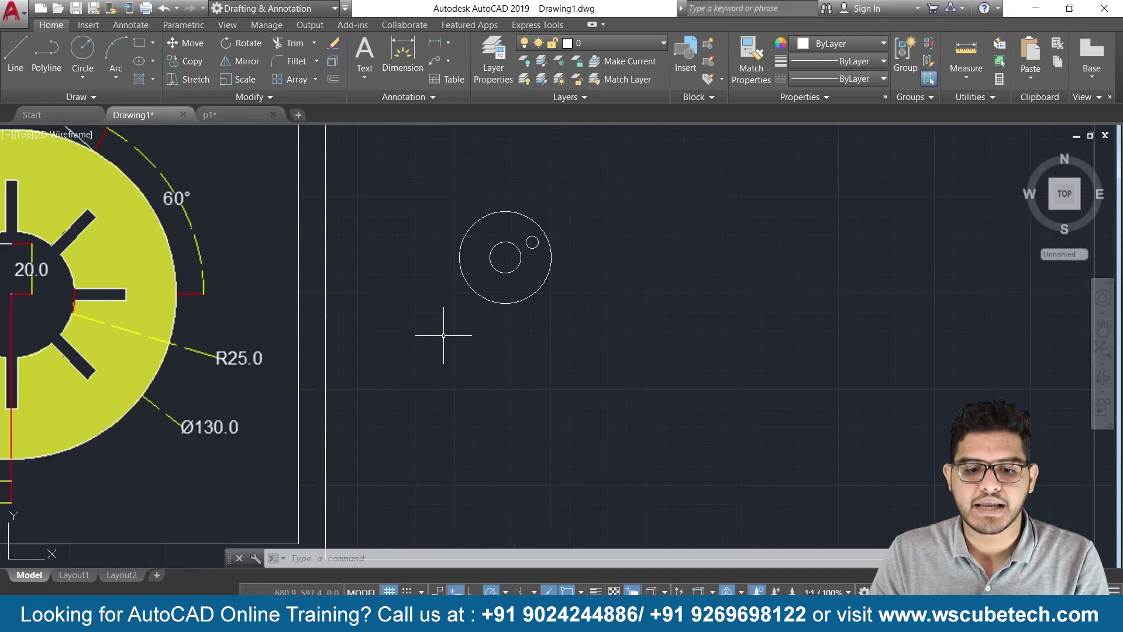
{"action": "scroll", "coordinate": [444, 340], "scroll_direction": "up", "scroll_amount": 2}
{"action": "scroll", "coordinate": [444, 340], "scroll_direction": "down", "scroll_amount": 2}
{"action": "middle_click_drag", "start_coordinate": [444, 338], "coordinate": [444, 367]}
- Polar-array the radius-4 hole around the disc centre into six evenly spaced holes
{"action": "type", "text": "ar"}
{"action": "key", "text": "Return"}
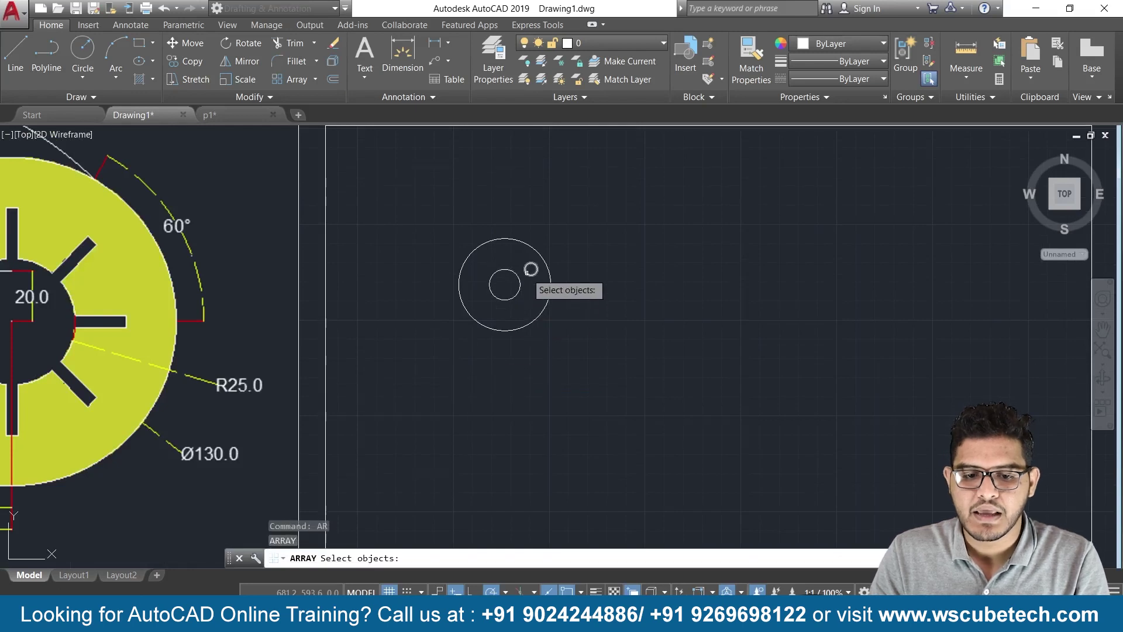
{"action": "left_click", "coordinate": [530, 270]}
{"action": "key", "text": "Return"}
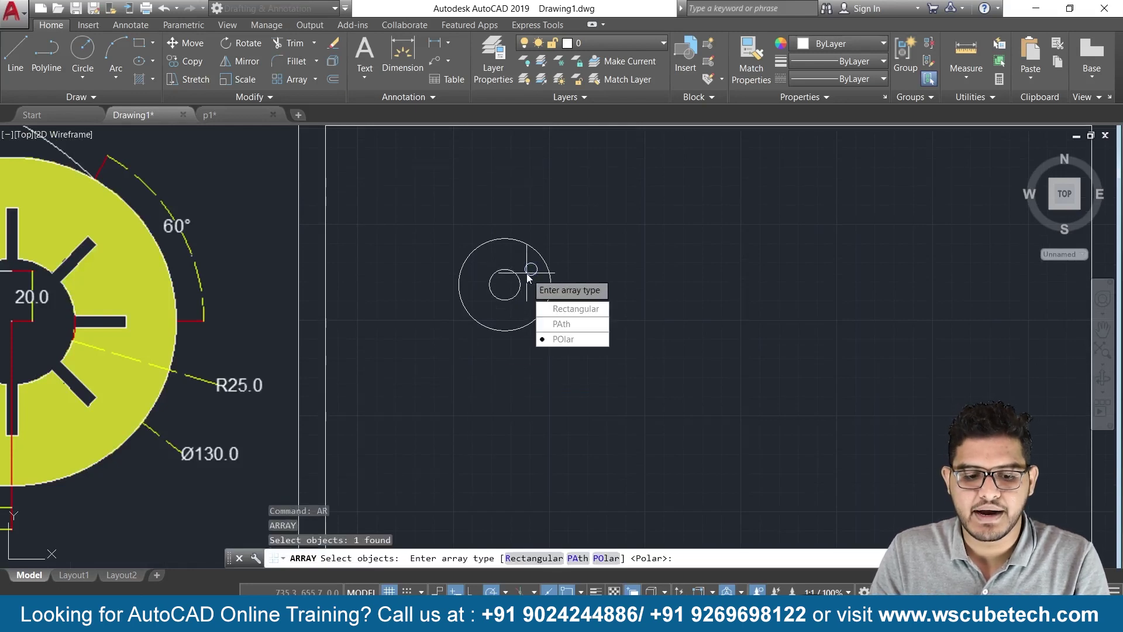
{"action": "type", "text": "po"}
{"action": "key", "text": "Return"}
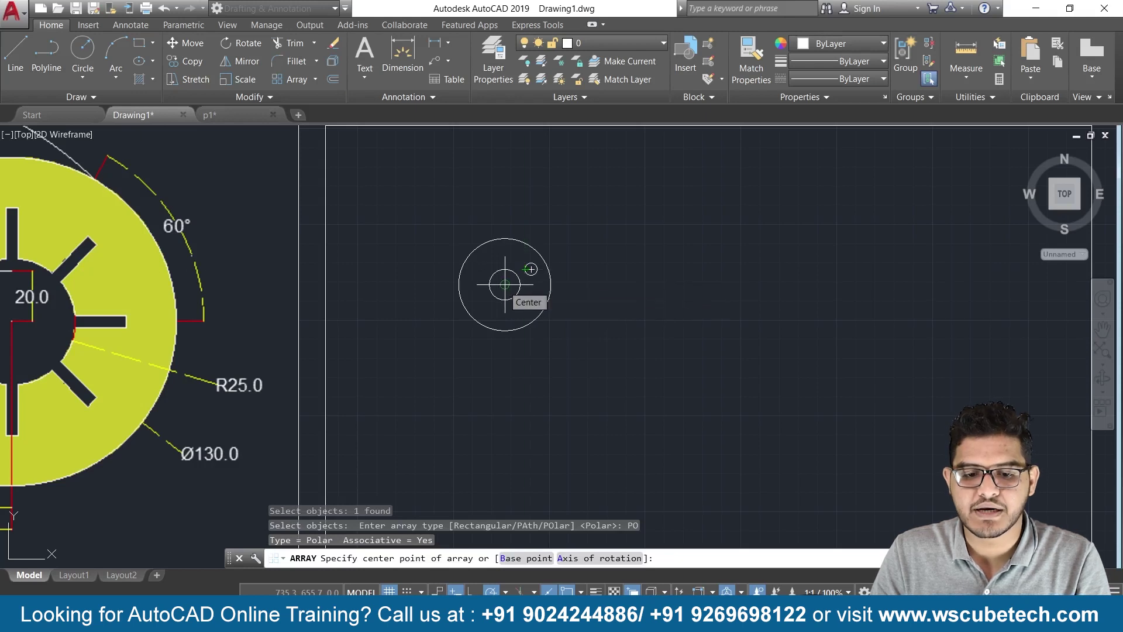
{"action": "left_click", "coordinate": [505, 285]}
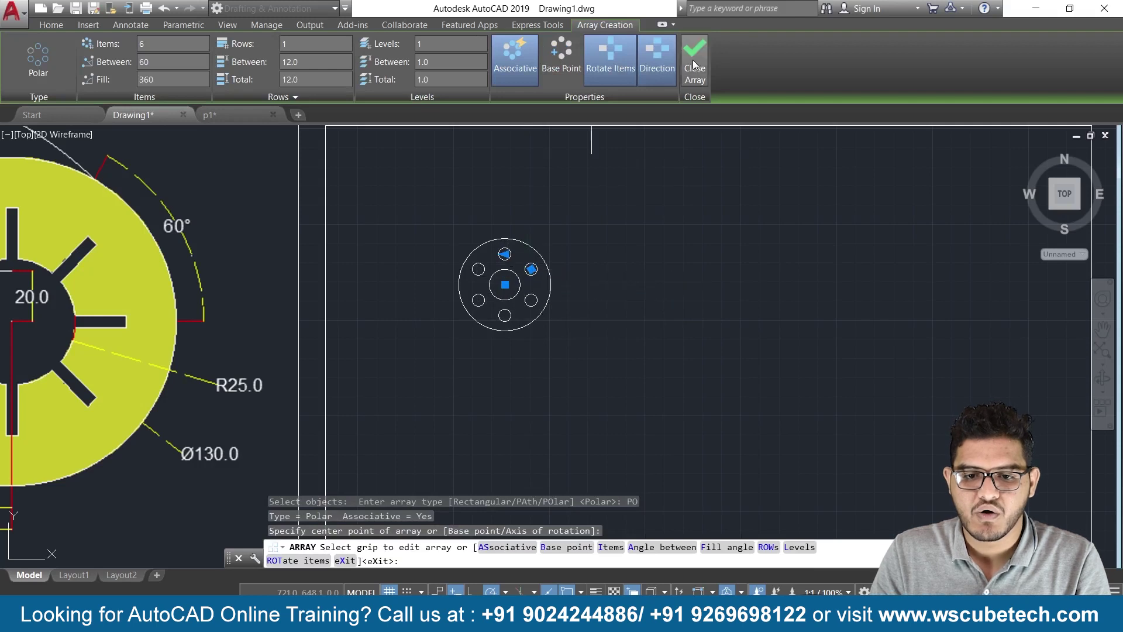
{"action": "left_click", "coordinate": [694, 63]}
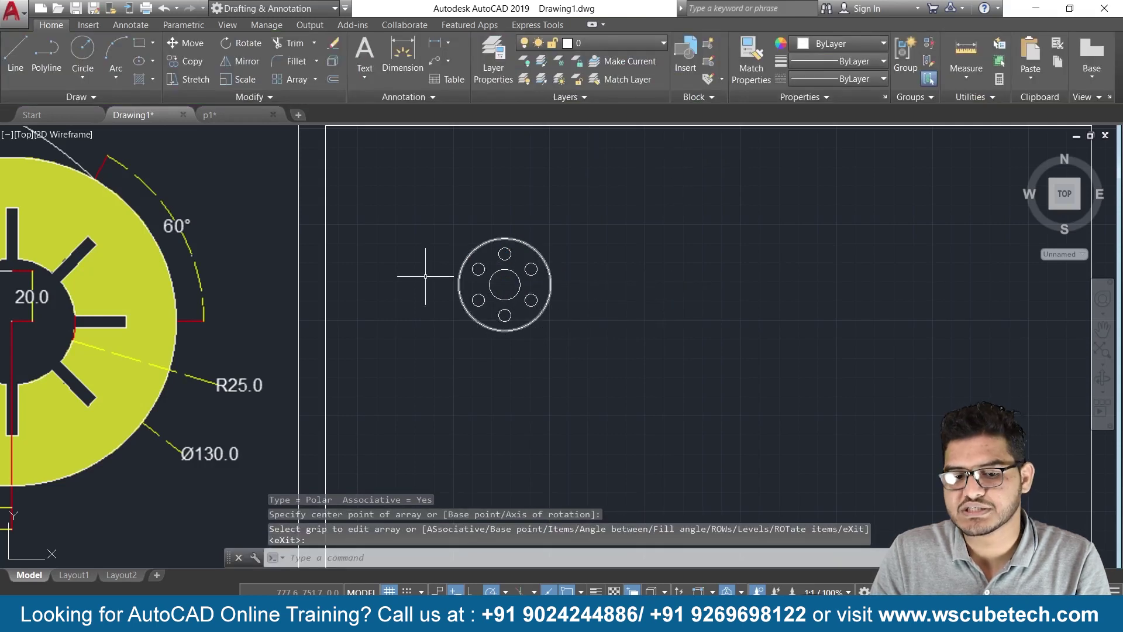
{"action": "scroll", "coordinate": [251, 301], "scroll_direction": "down", "scroll_amount": 3}
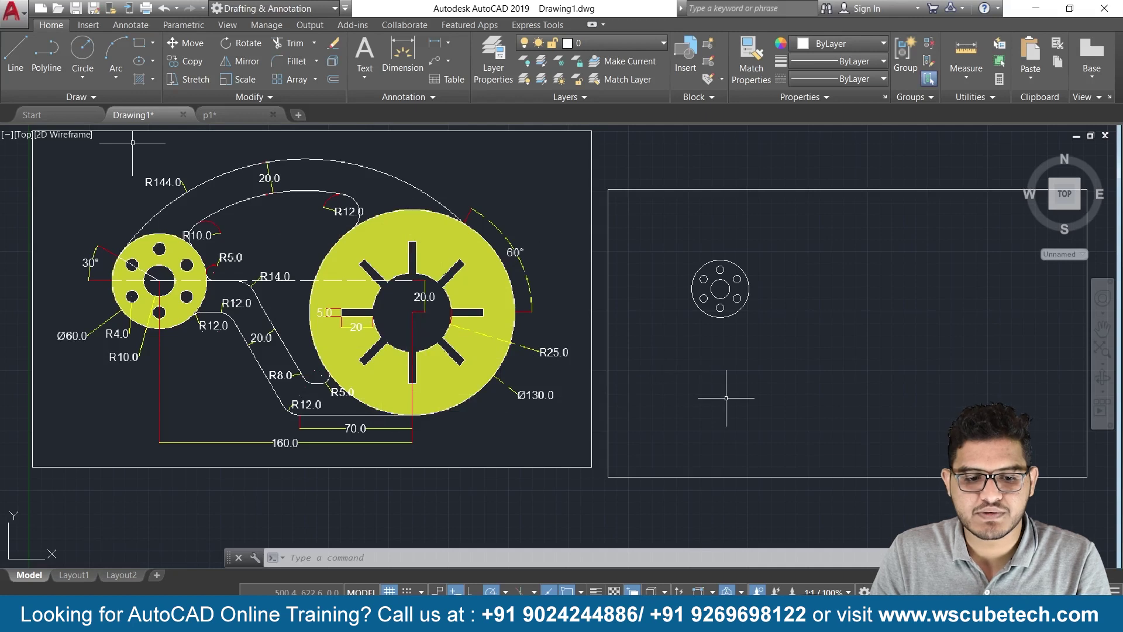
{"action": "middle_click_drag", "start_coordinate": [725, 399], "coordinate": [708, 410]}
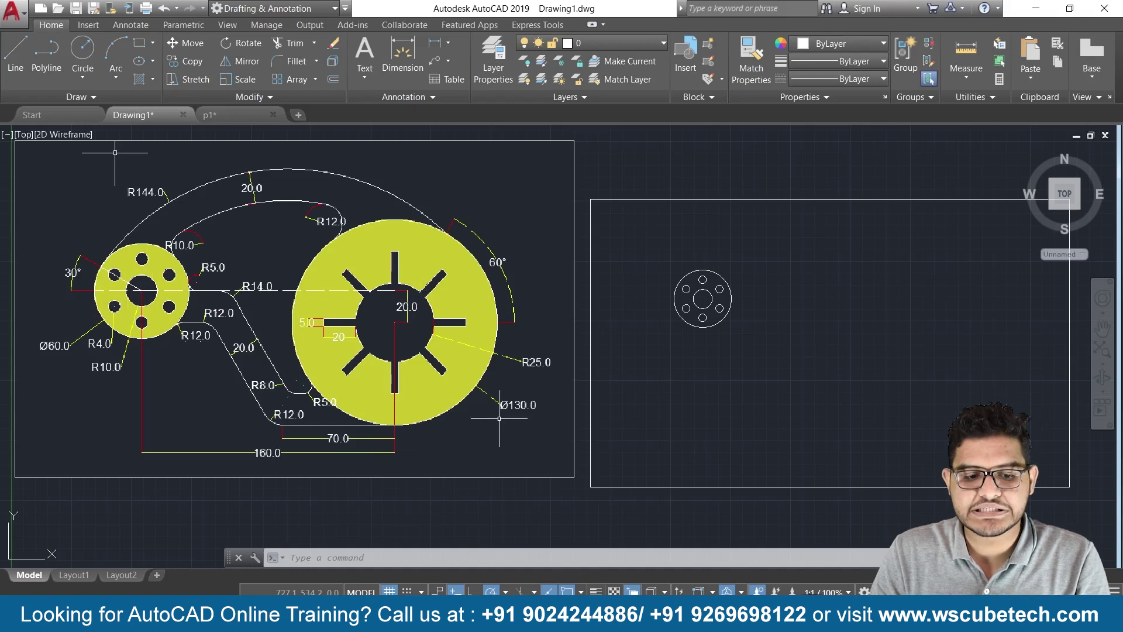
{"action": "middle_click_drag", "start_coordinate": [682, 391], "coordinate": [470, 392]}
{"action": "scroll", "coordinate": [470, 392], "scroll_direction": "up", "scroll_amount": 4}
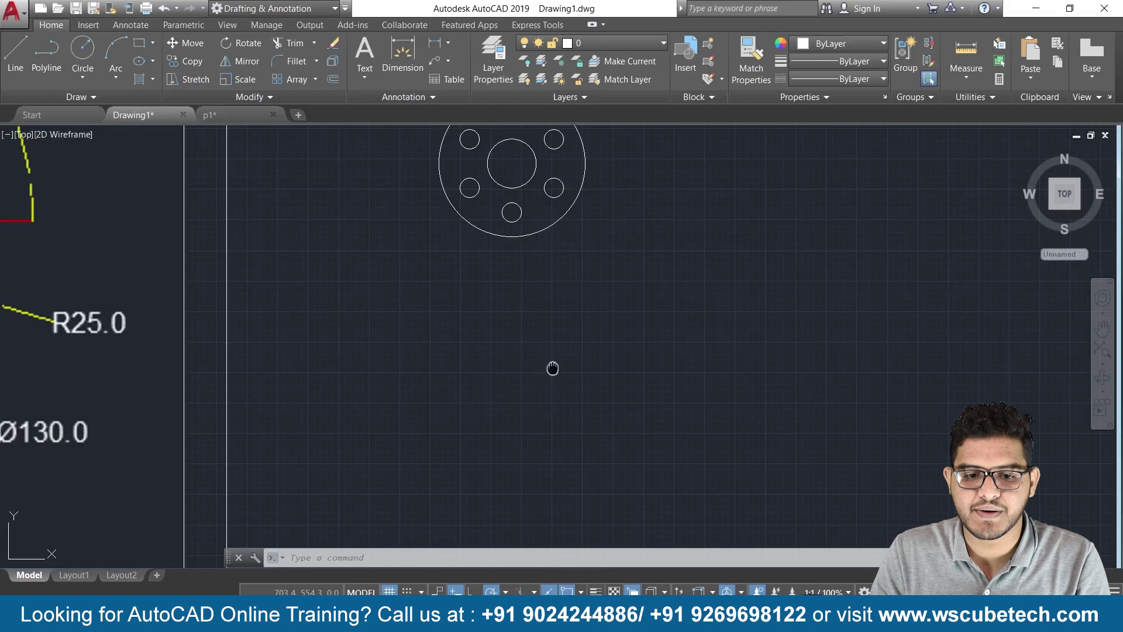
{"action": "middle_click_drag", "start_coordinate": [552, 369], "coordinate": [319, 470]}
{"action": "scroll", "coordinate": [330, 456], "scroll_direction": "down", "scroll_amount": 2}
- Draw a line from the disc centre 160 to the right, then 20 down
{"action": "key", "text": "l"}
{"action": "key", "text": "Return"}
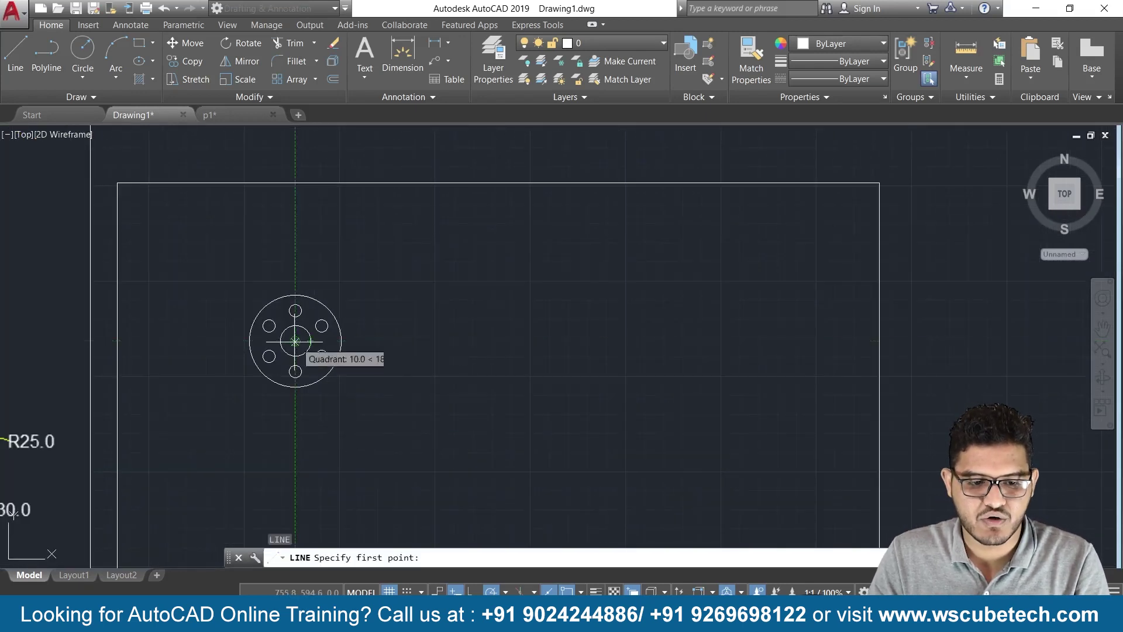
{"action": "left_click", "coordinate": [295, 340]}
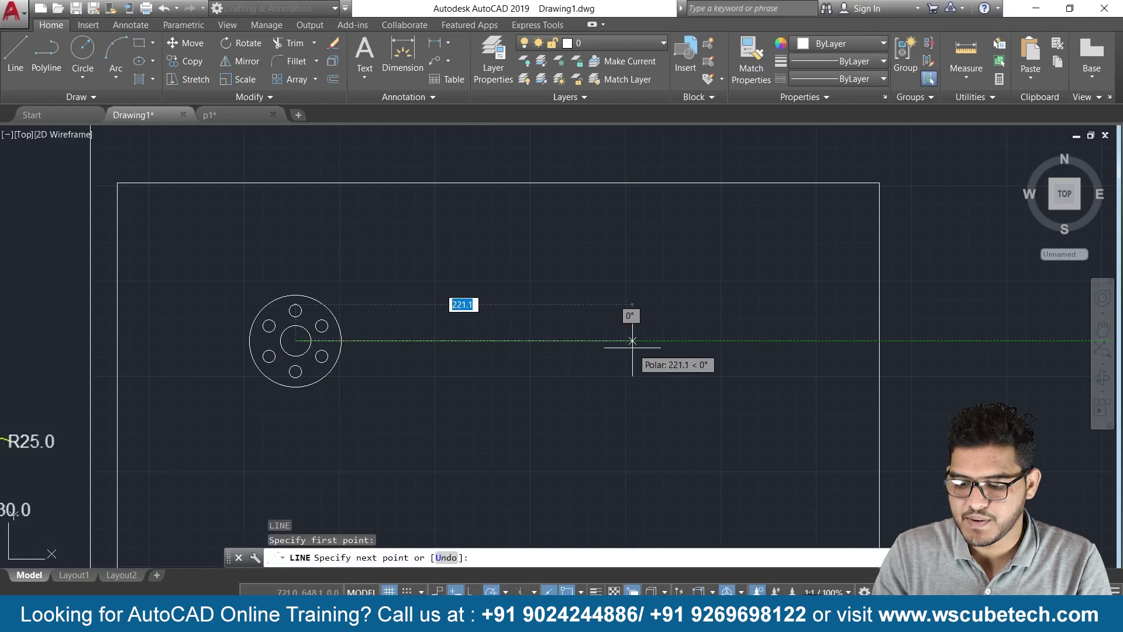
{"action": "type", "text": "160"}
{"action": "key", "text": "Return"}
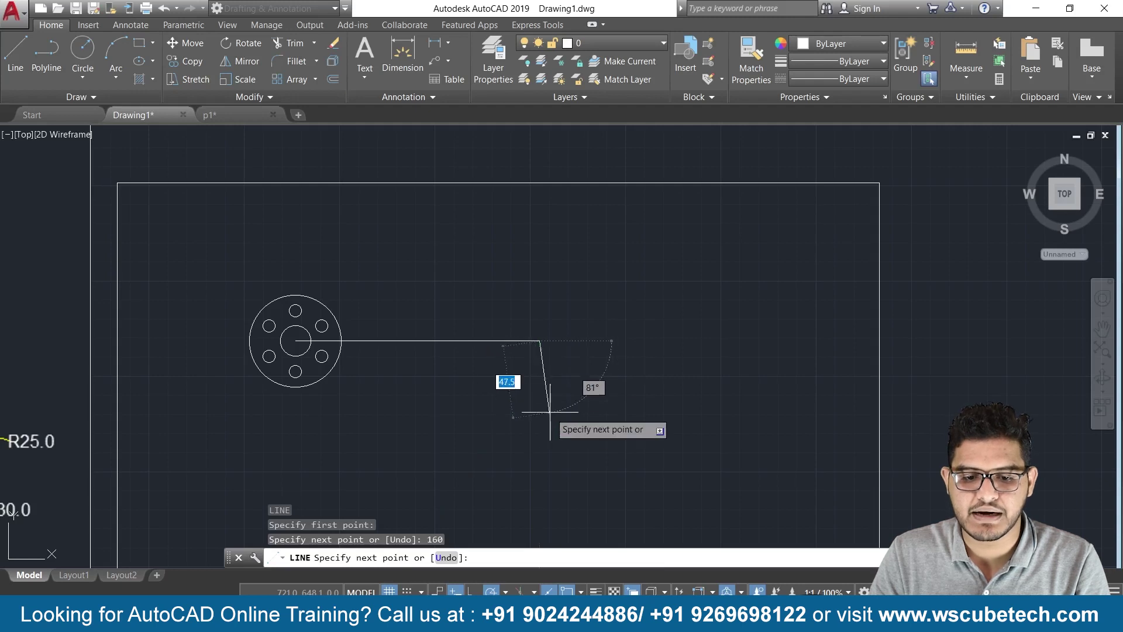
{"action": "middle_click_drag", "start_coordinate": [540, 404], "coordinate": [696, 389]}
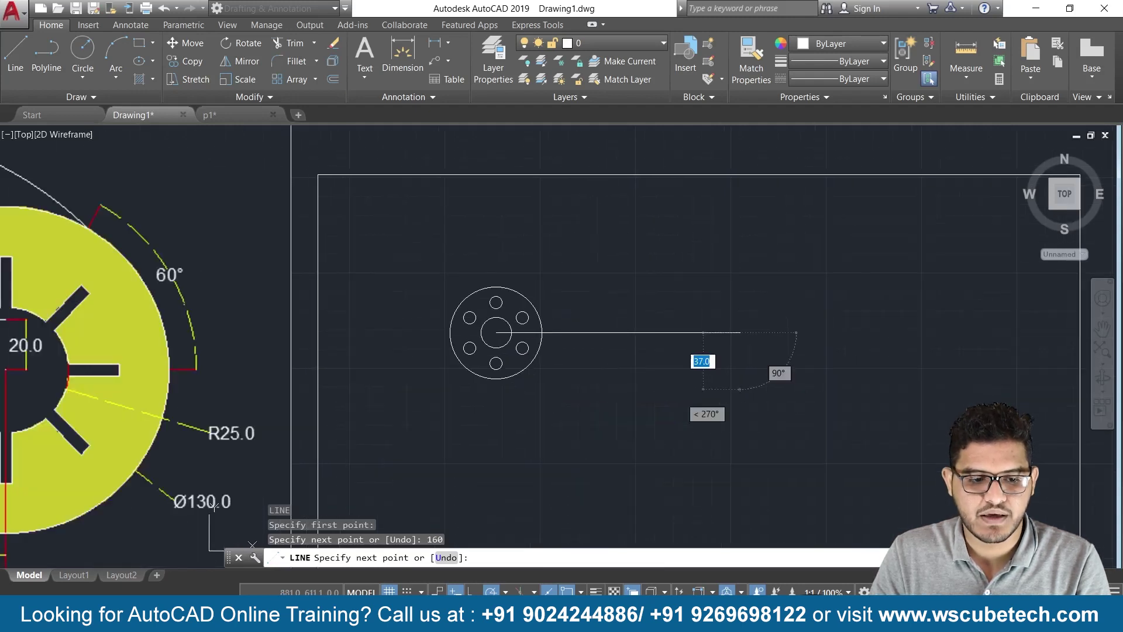
{"action": "scroll", "coordinate": [743, 385], "scroll_direction": "down", "scroll_amount": 2}
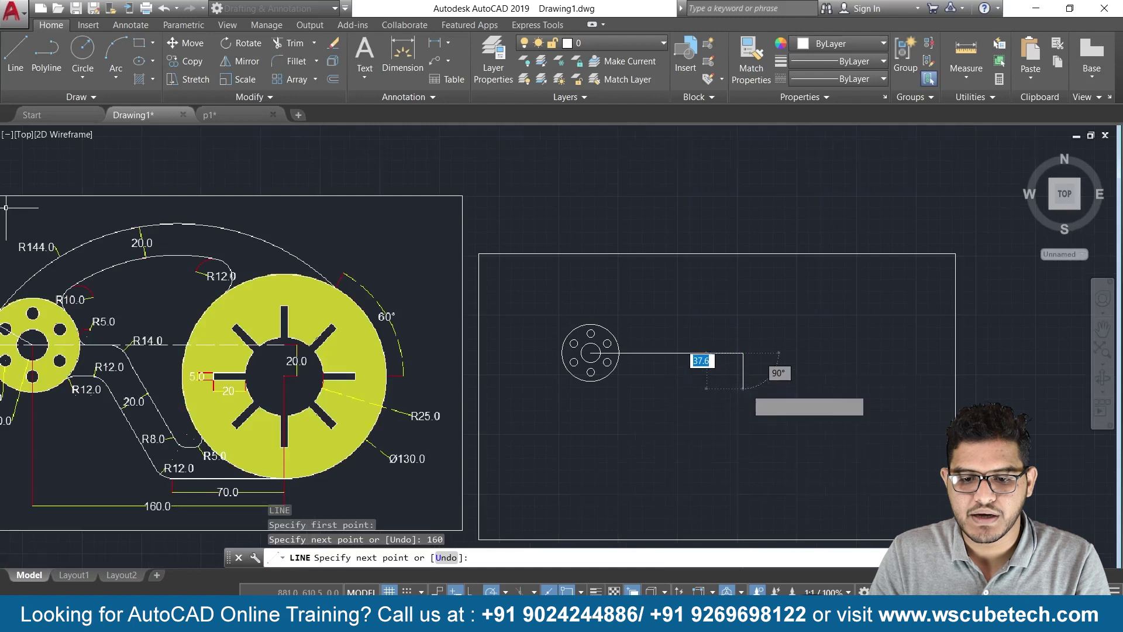
{"action": "scroll", "coordinate": [743, 385], "scroll_direction": "up", "scroll_amount": 4}
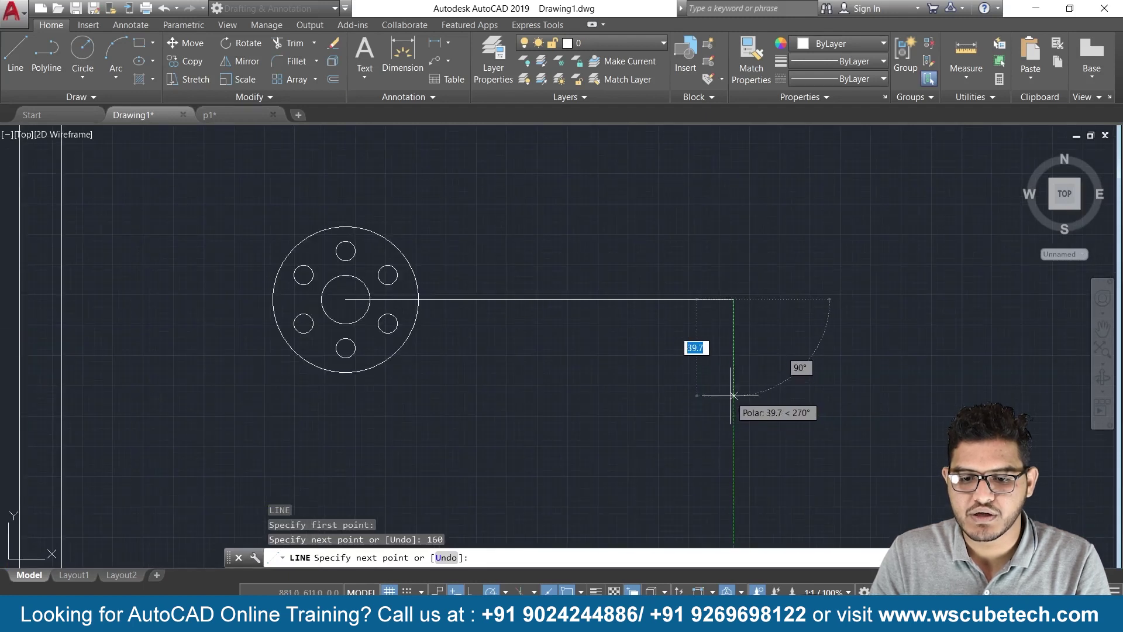
{"action": "type", "text": "20"}
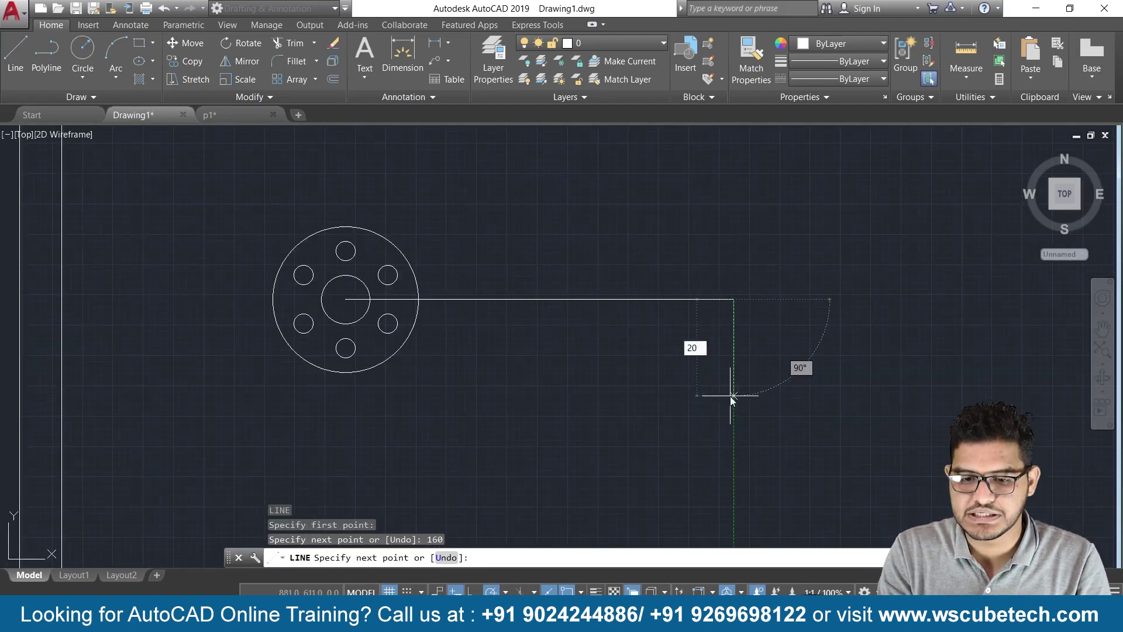
{"action": "key", "text": "Return"}
{"action": "key", "text": "Return"}
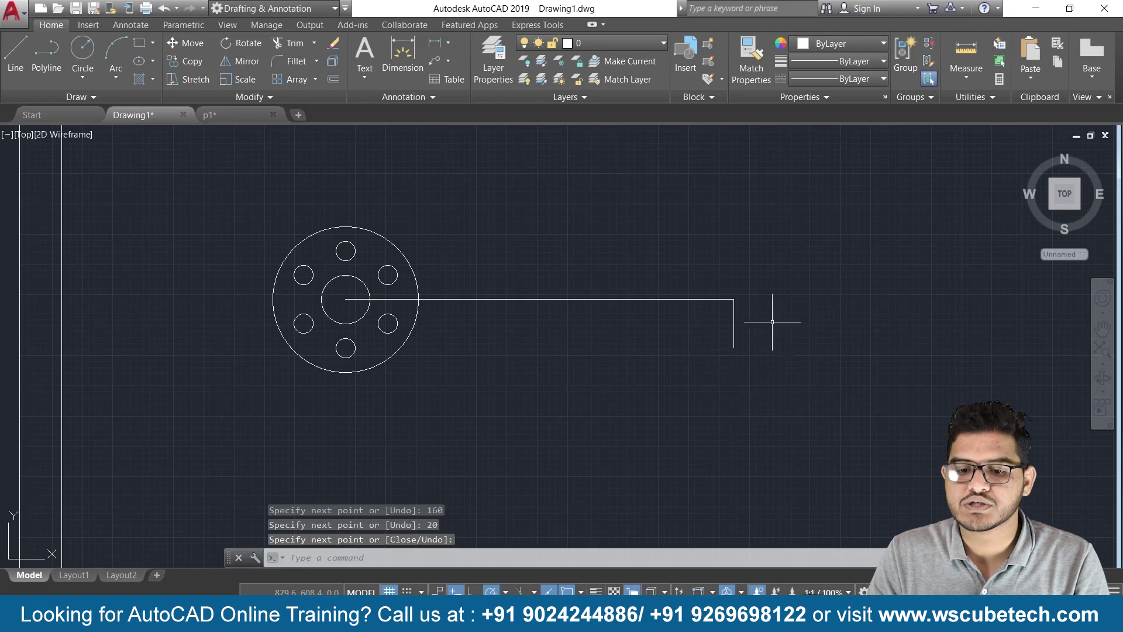
- Pan and zoom between the reference's large slotted circle and the new lines
{"action": "scroll", "coordinate": [439, 365], "scroll_direction": "down", "scroll_amount": 2}
{"action": "middle_click_drag", "start_coordinate": [260, 377], "coordinate": [555, 345]}
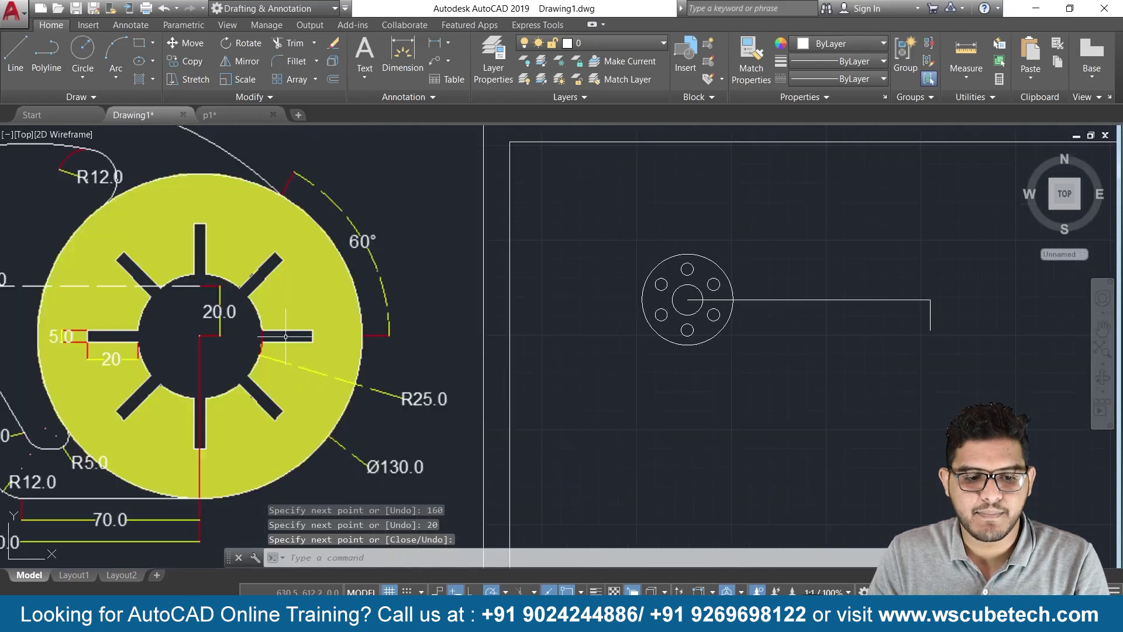
{"action": "scroll", "coordinate": [221, 395], "scroll_direction": "down", "scroll_amount": 2}
{"action": "scroll", "coordinate": [187, 458], "scroll_direction": "up", "scroll_amount": 2}
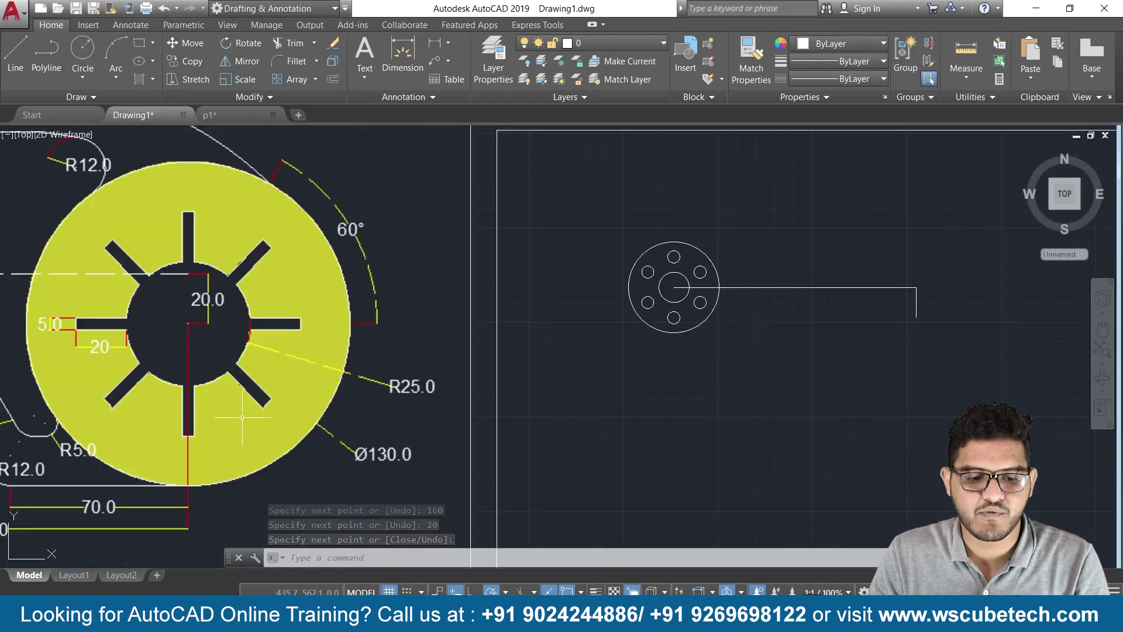
{"action": "middle_click_drag", "start_coordinate": [269, 359], "coordinate": [279, 271]}
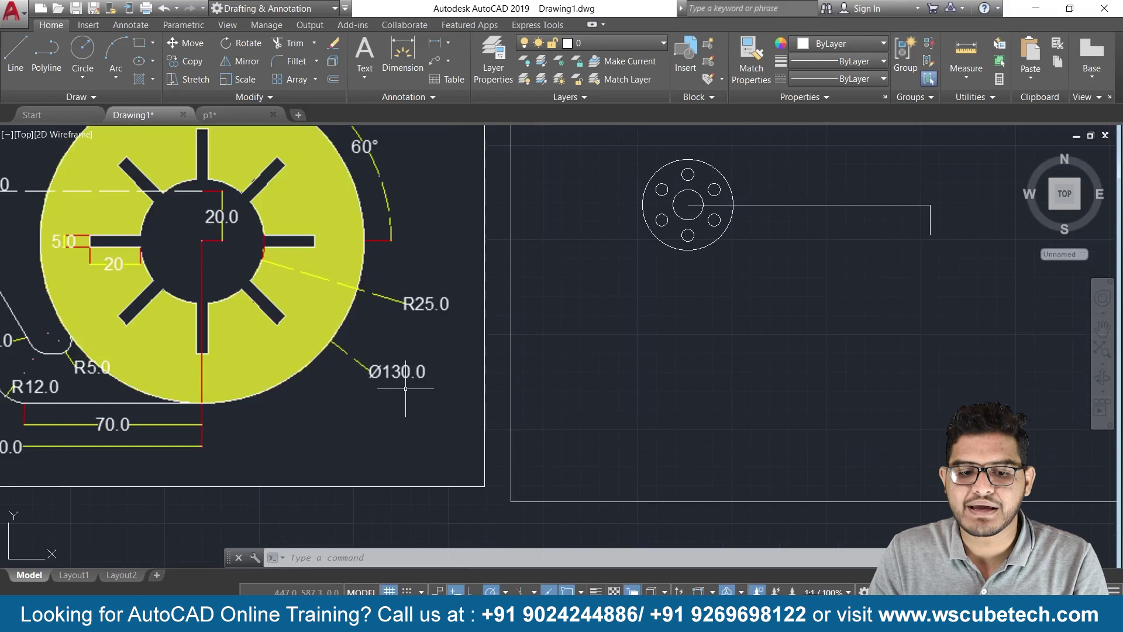
{"action": "scroll", "coordinate": [377, 363], "scroll_direction": "down", "scroll_amount": 2}
{"action": "scroll", "coordinate": [410, 359], "scroll_direction": "down", "scroll_amount": 2}
{"action": "mouse_move", "coordinate": [514, 358]}
{"action": "middle_mouse_down"}
{"action": "mouse_move", "coordinate": [386, 386]}
{"action": "mouse_move", "coordinate": [522, 389]}
{"action": "middle_mouse_up"}
{"action": "scroll", "coordinate": [385, 386], "scroll_direction": "up", "scroll_amount": 2}
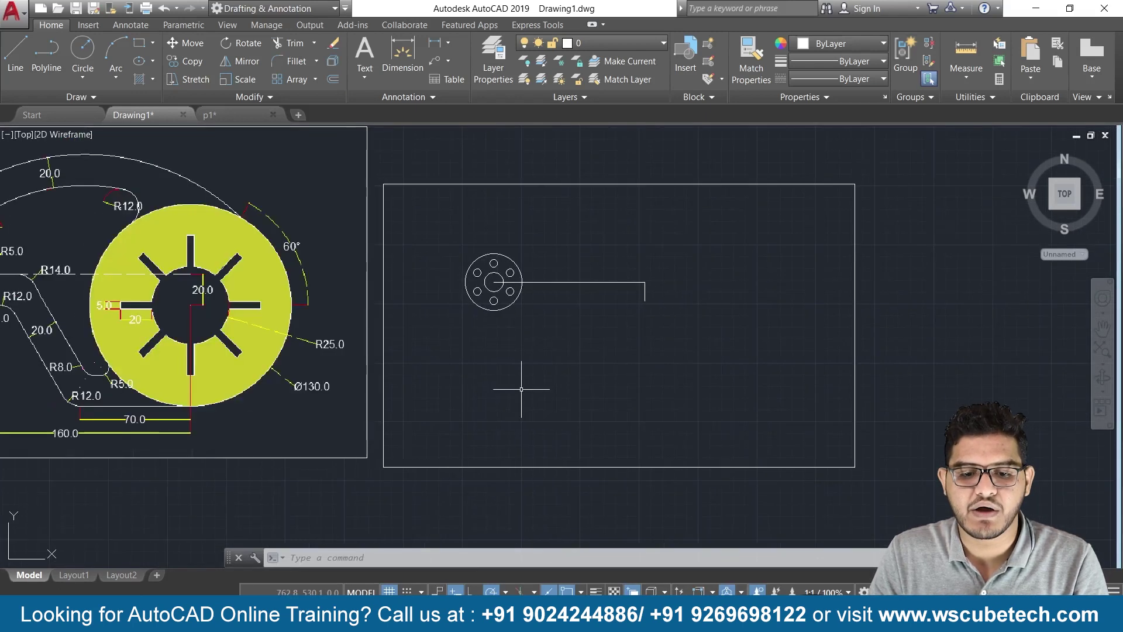
- Draw a Ø130 circle centred at the guide line's end
{"action": "type", "text": "c"}
{"action": "key", "text": "Return"}
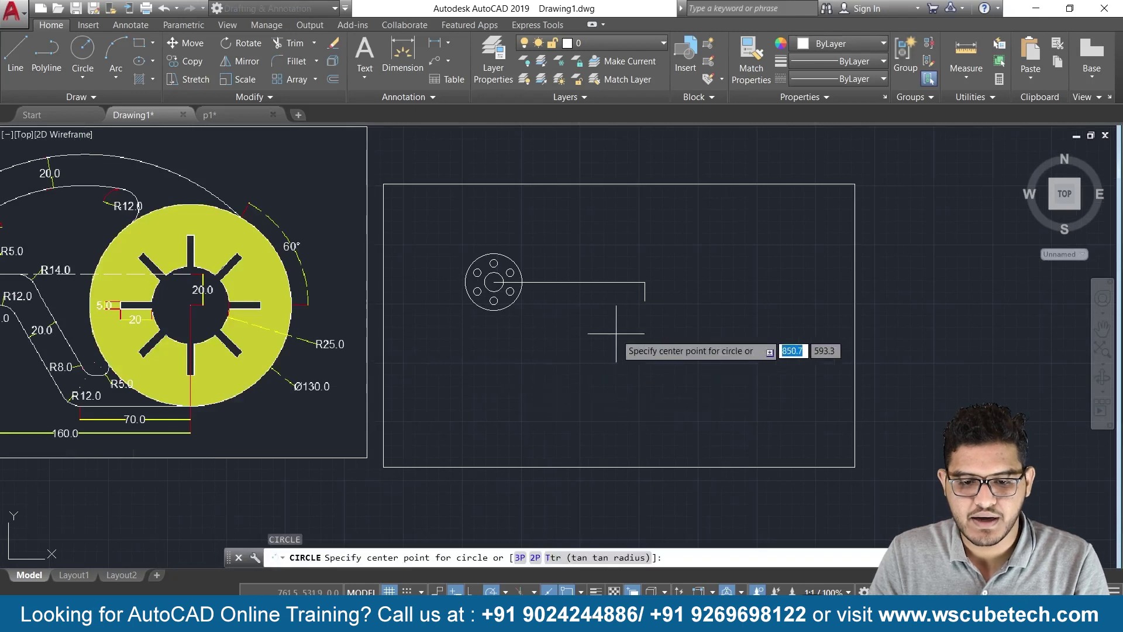
{"action": "left_click", "coordinate": [644, 301]}
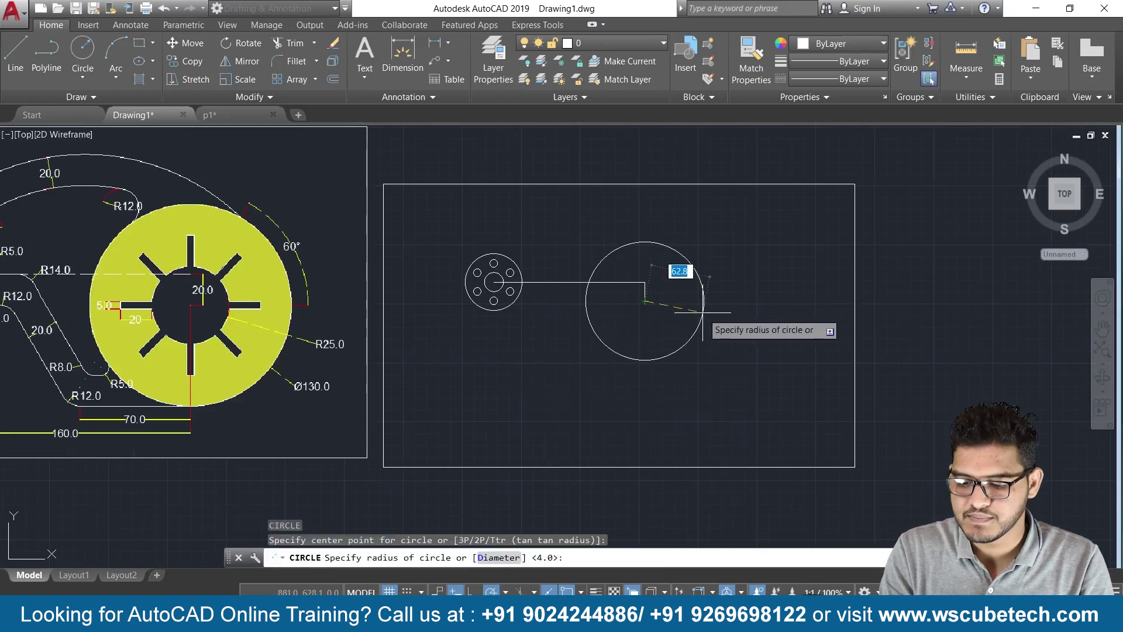
{"action": "type", "text": "d"}
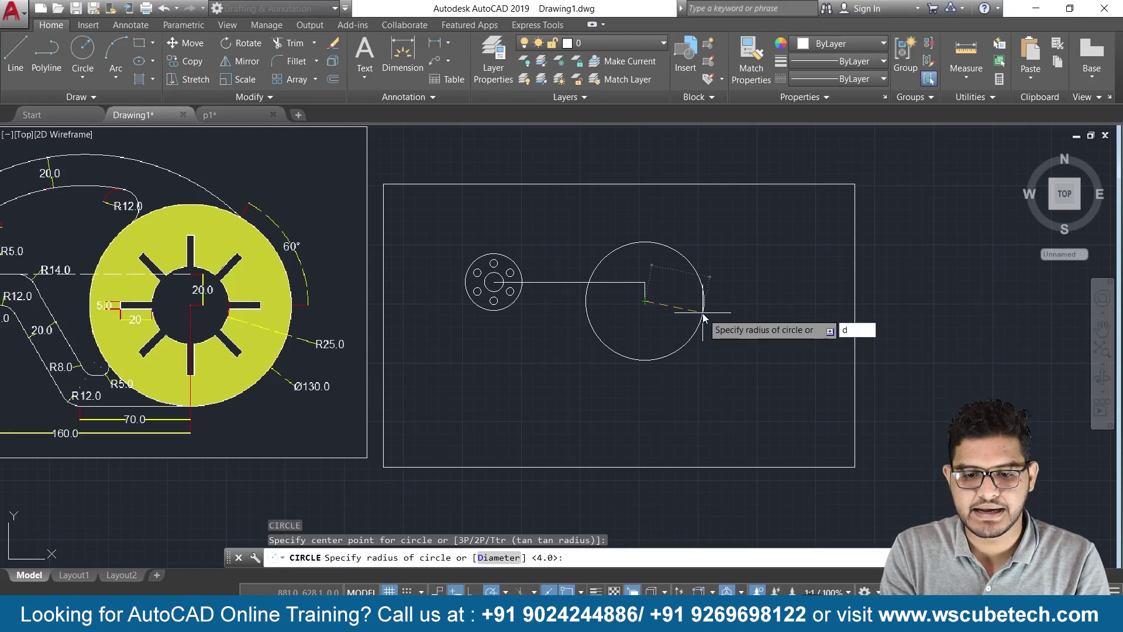
{"action": "key", "text": "Return"}
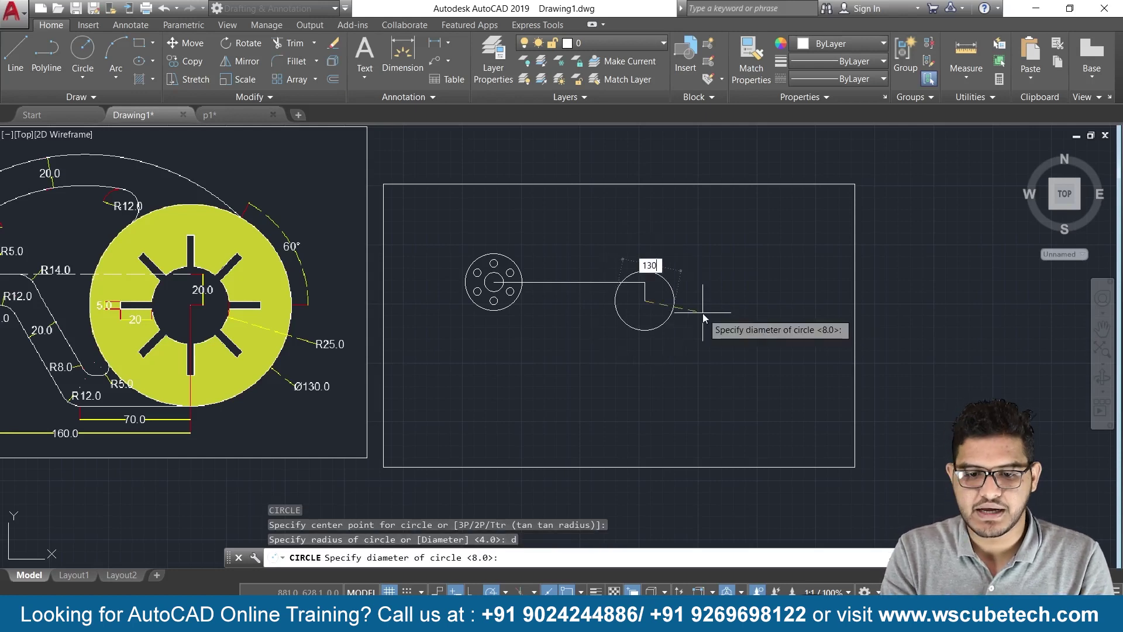
{"action": "key", "text": "Return"}
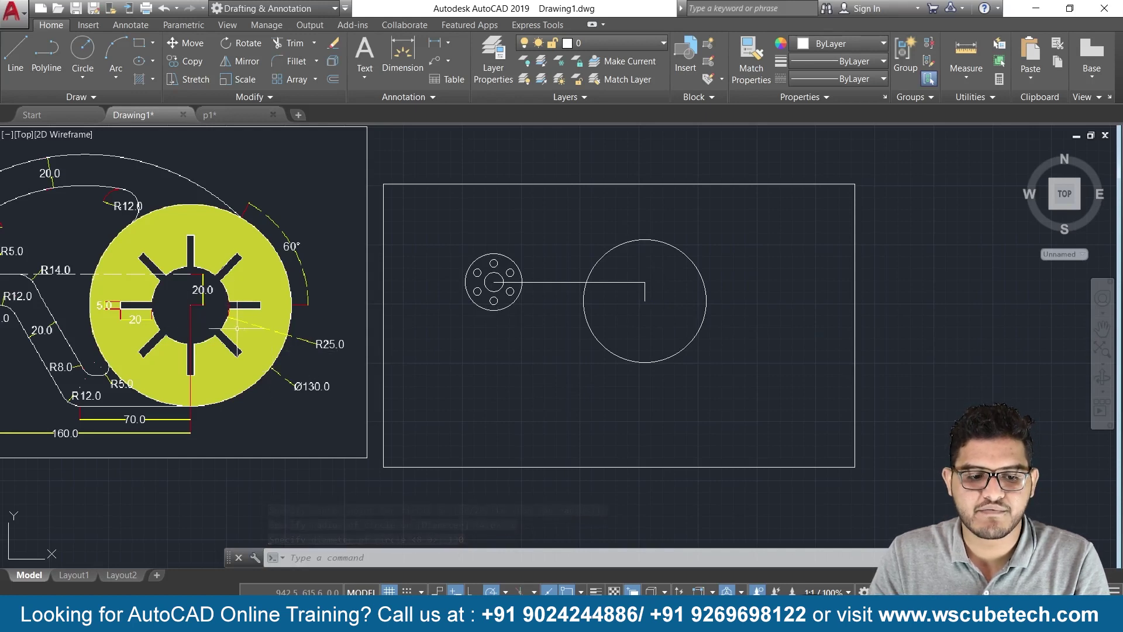
- Add a concentric R25 circle and erase the horizontal connecting line
{"action": "type", "text": "c"}
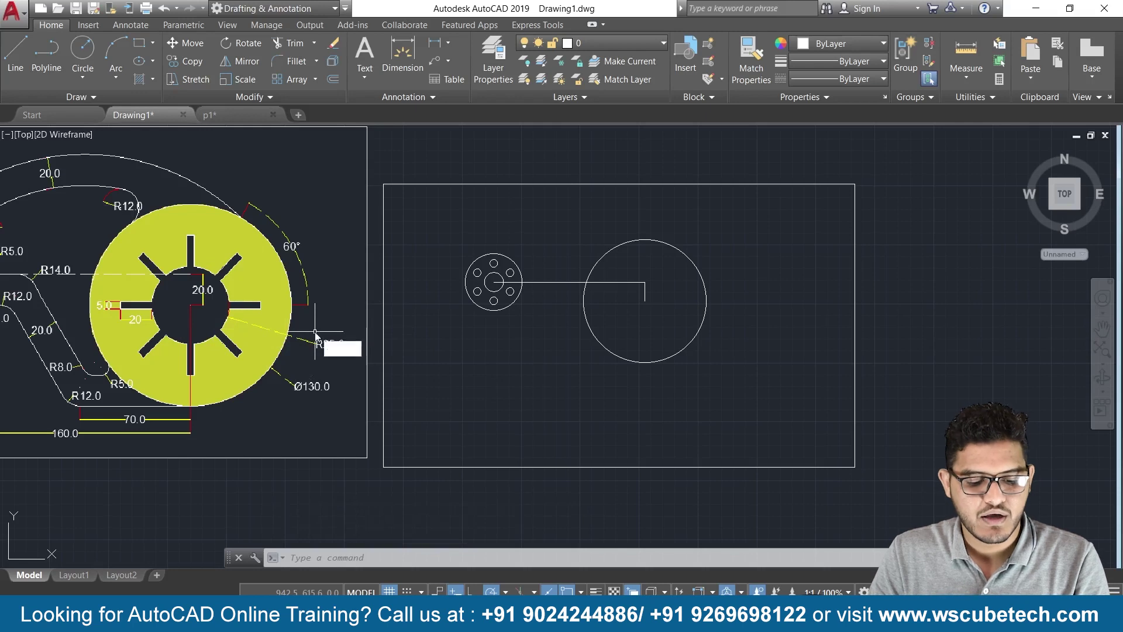
{"action": "key", "text": "Return"}
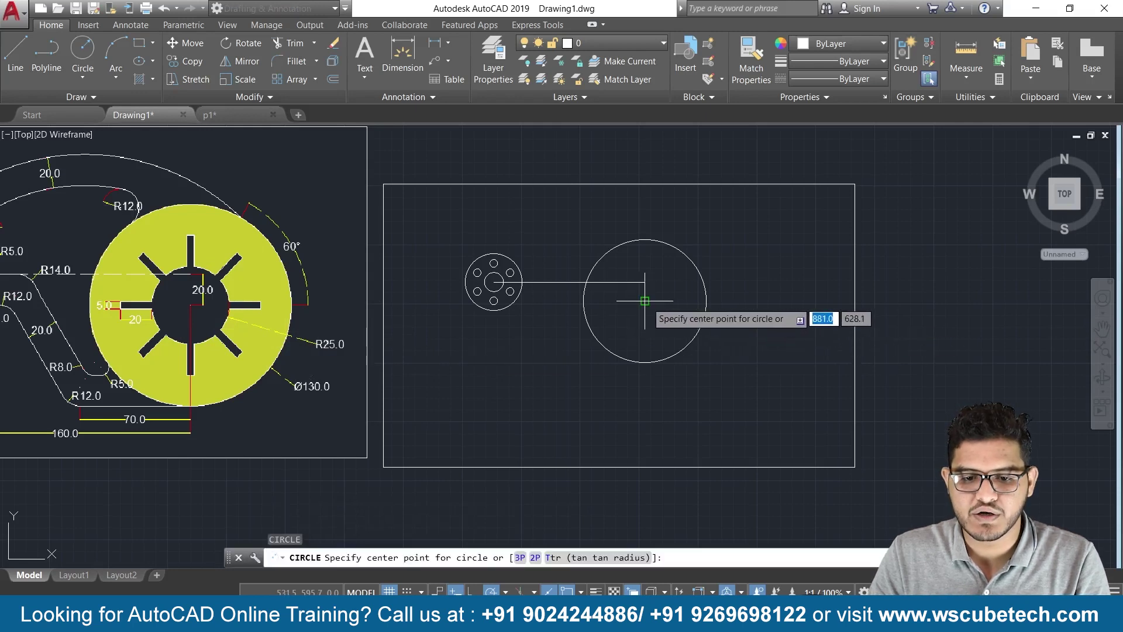
{"action": "left_click", "coordinate": [650, 301]}
{"action": "type", "text": "25"}
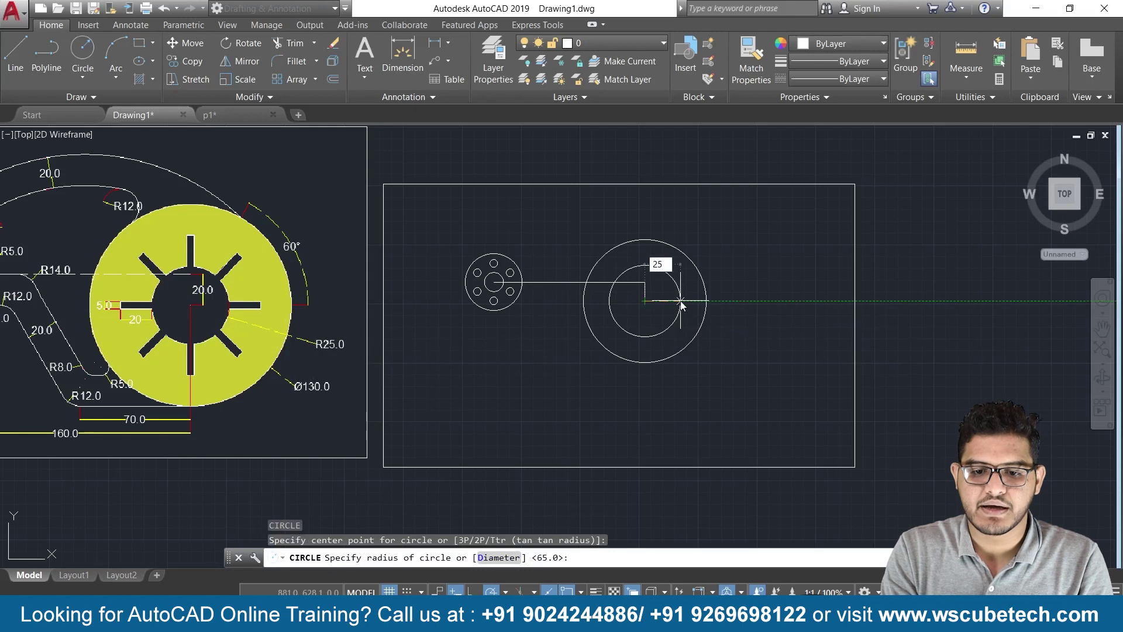
{"action": "key", "text": "Return"}
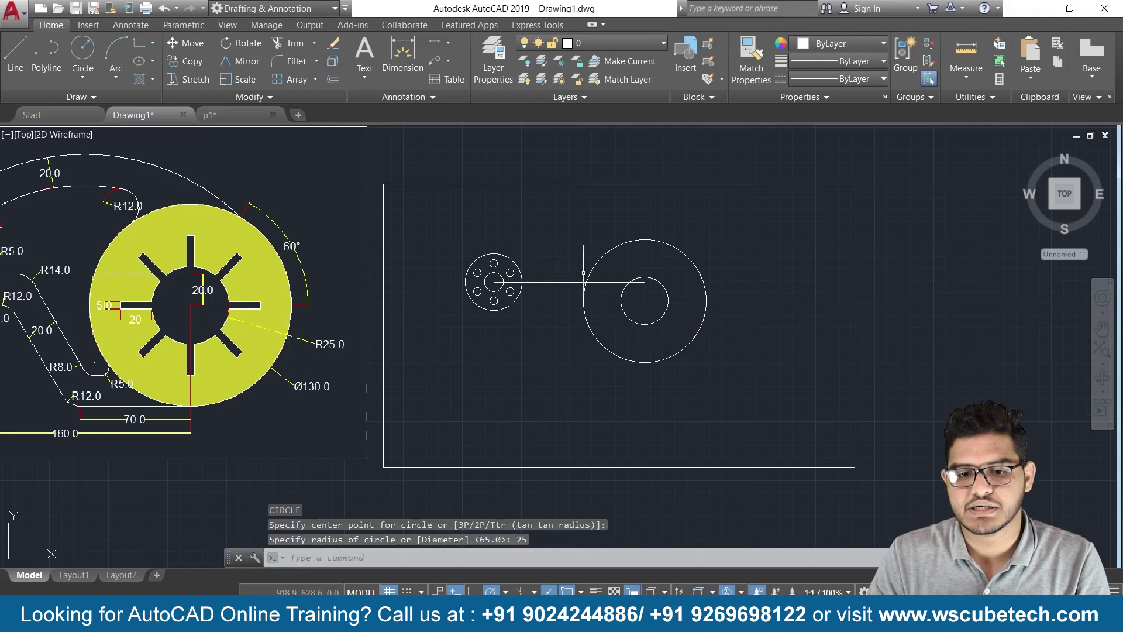
{"action": "left_click", "coordinate": [585, 283]}
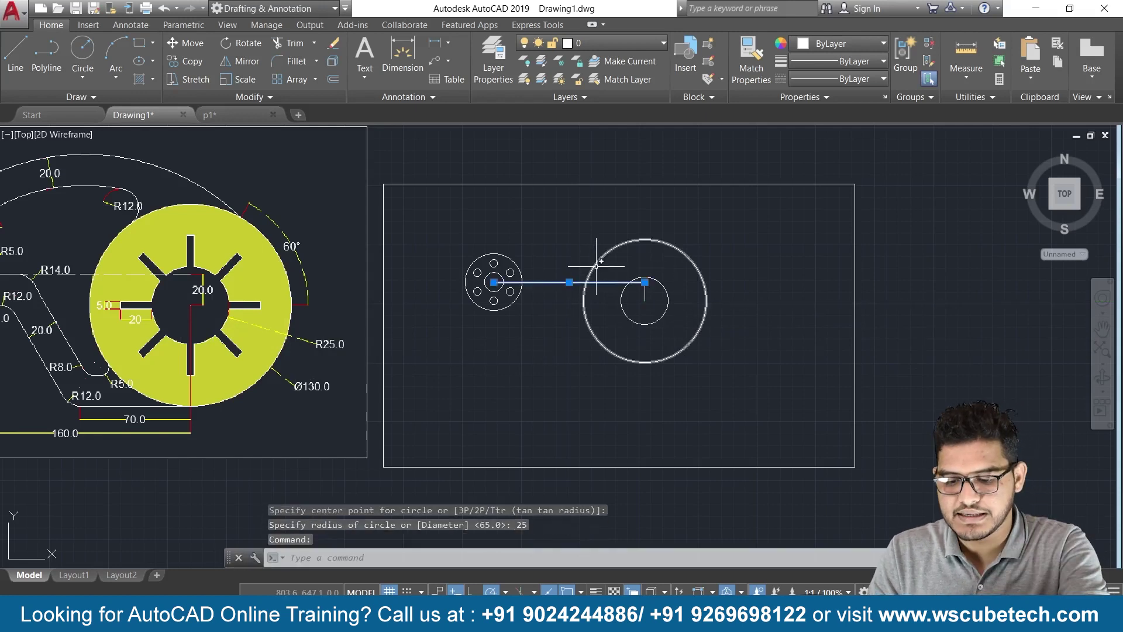
{"action": "key", "text": "Delete"}
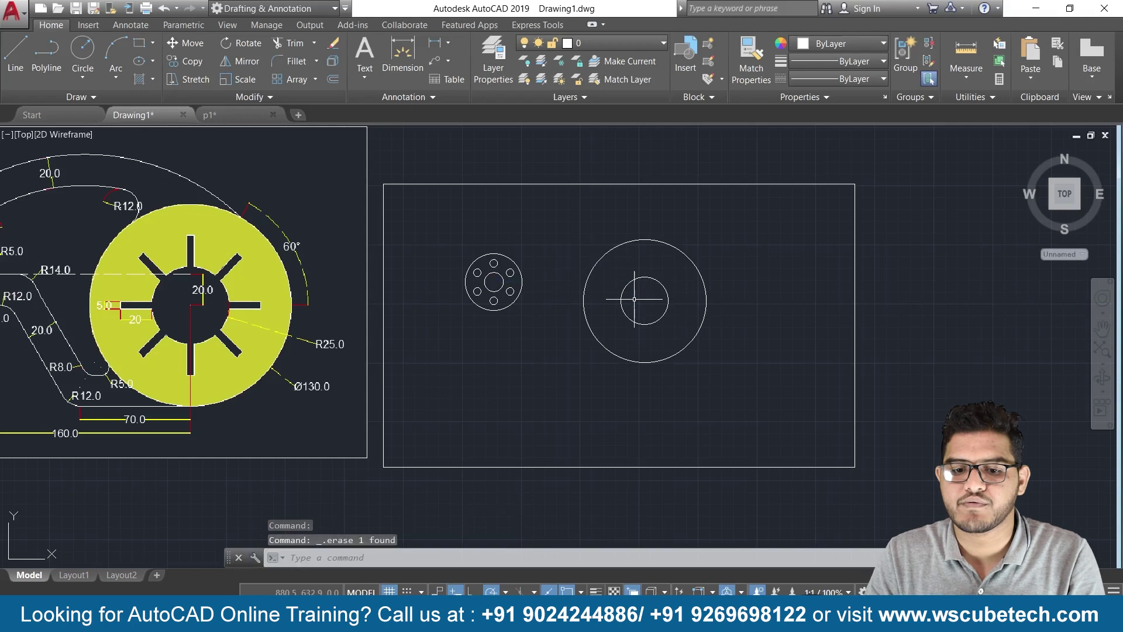
{"action": "middle_click_drag", "start_coordinate": [213, 291], "coordinate": [349, 324]}
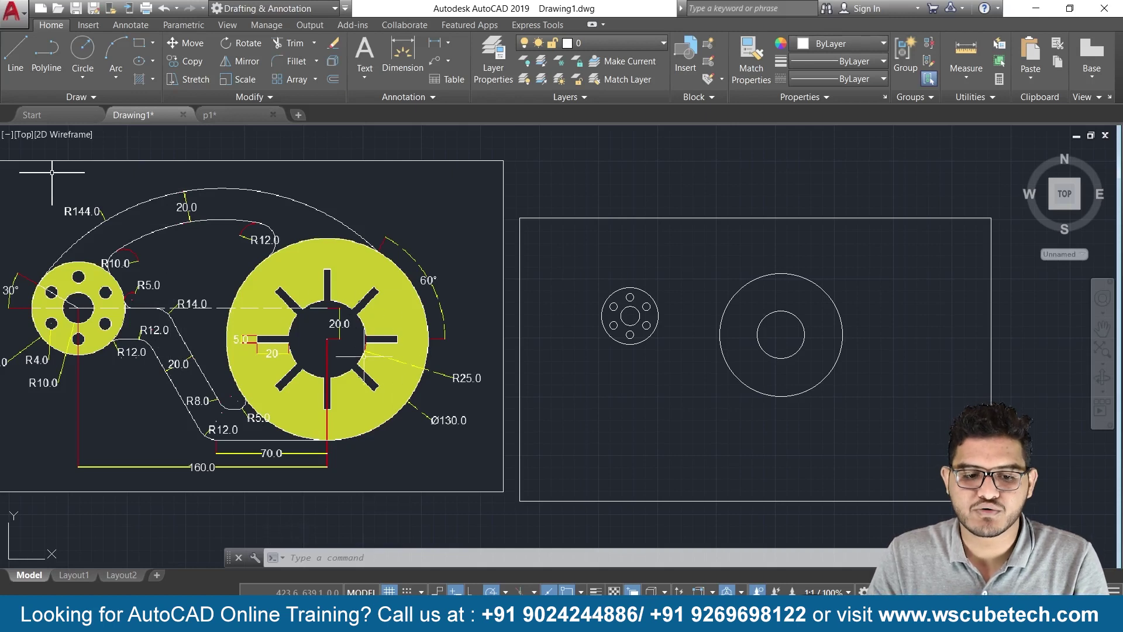
- Zoom and pan to centre the two hubs, then start a rectangle with REC
{"action": "scroll", "coordinate": [360, 340], "scroll_direction": "up", "scroll_amount": 2}
{"action": "scroll", "coordinate": [355, 345], "scroll_direction": "up", "scroll_amount": 2}
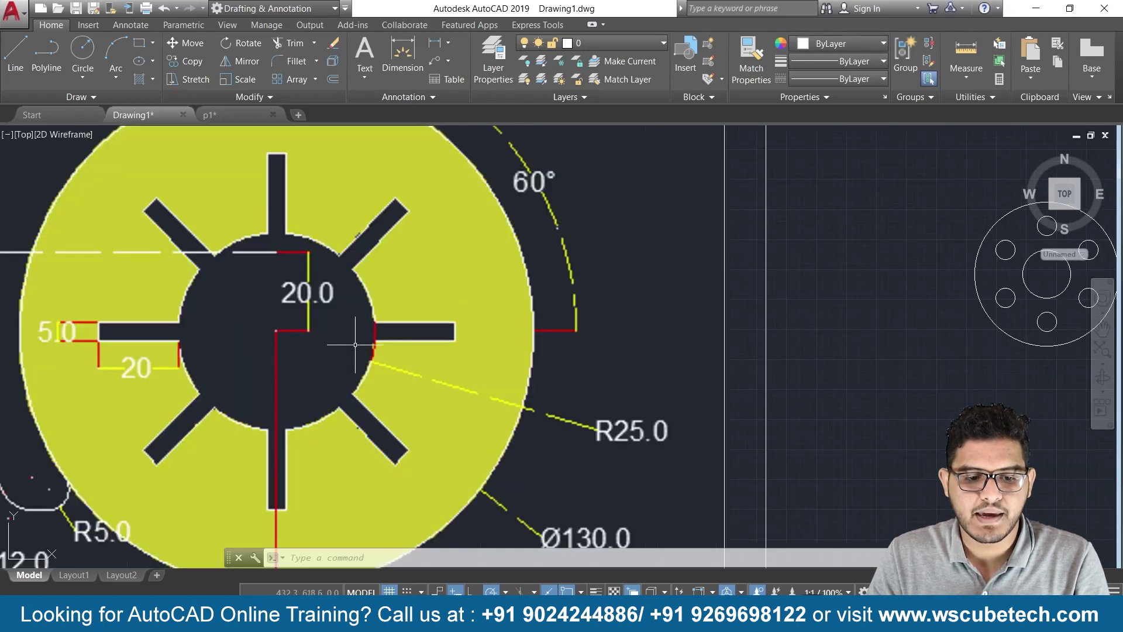
{"action": "scroll", "coordinate": [165, 365], "scroll_direction": "down", "scroll_amount": 2}
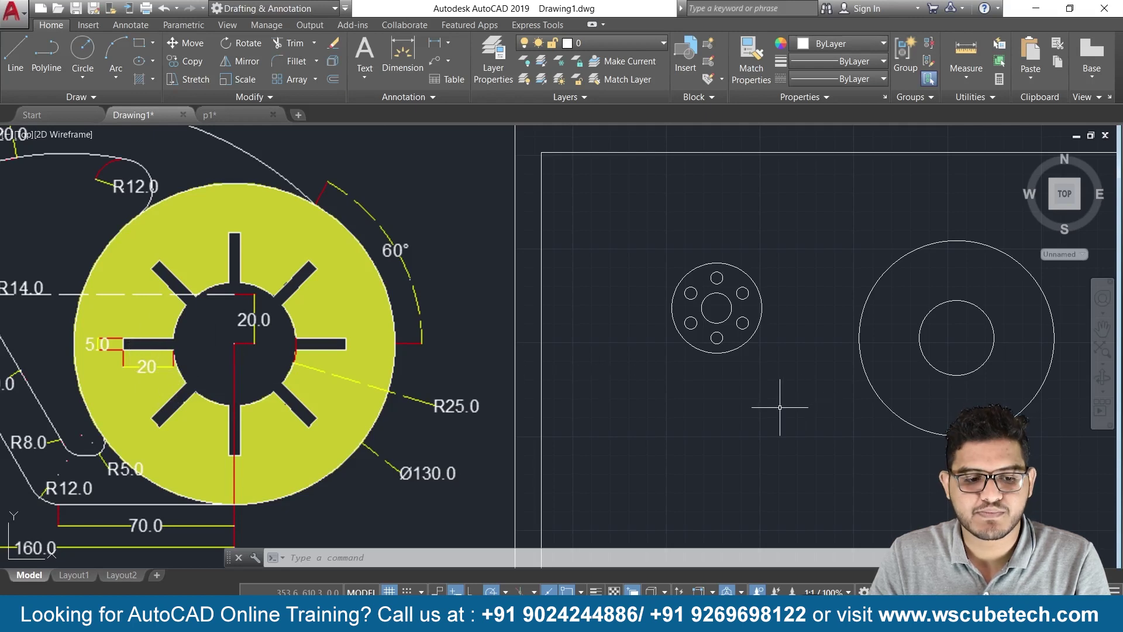
{"action": "middle_click_drag", "start_coordinate": [780, 407], "coordinate": [381, 379]}
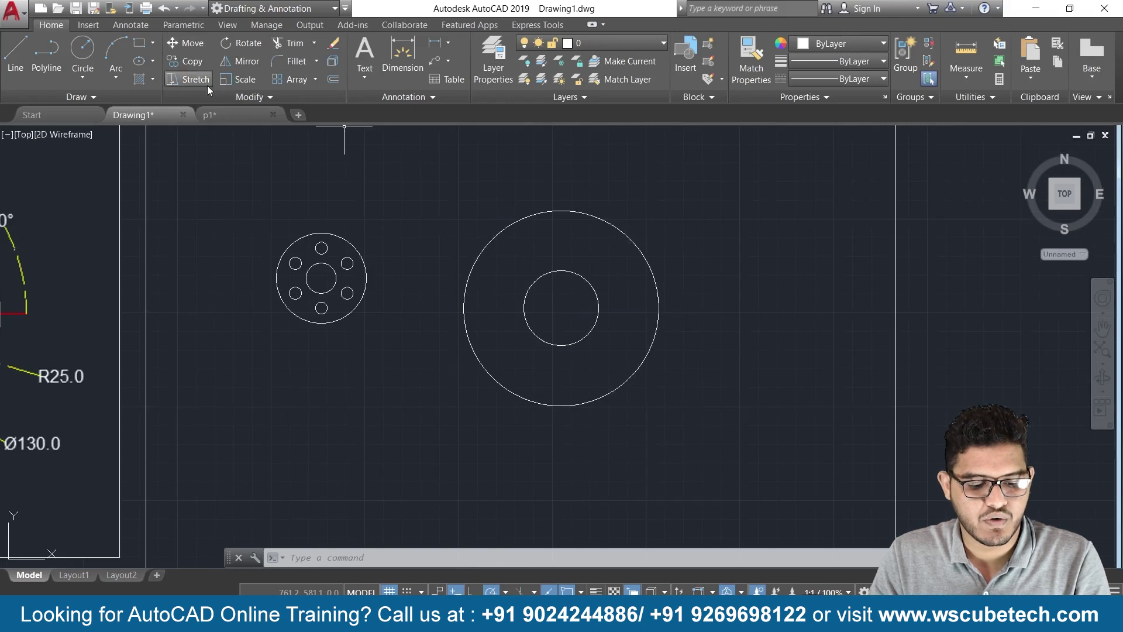
{"action": "type", "text": "rec"}
{"action": "key", "text": "Return"}
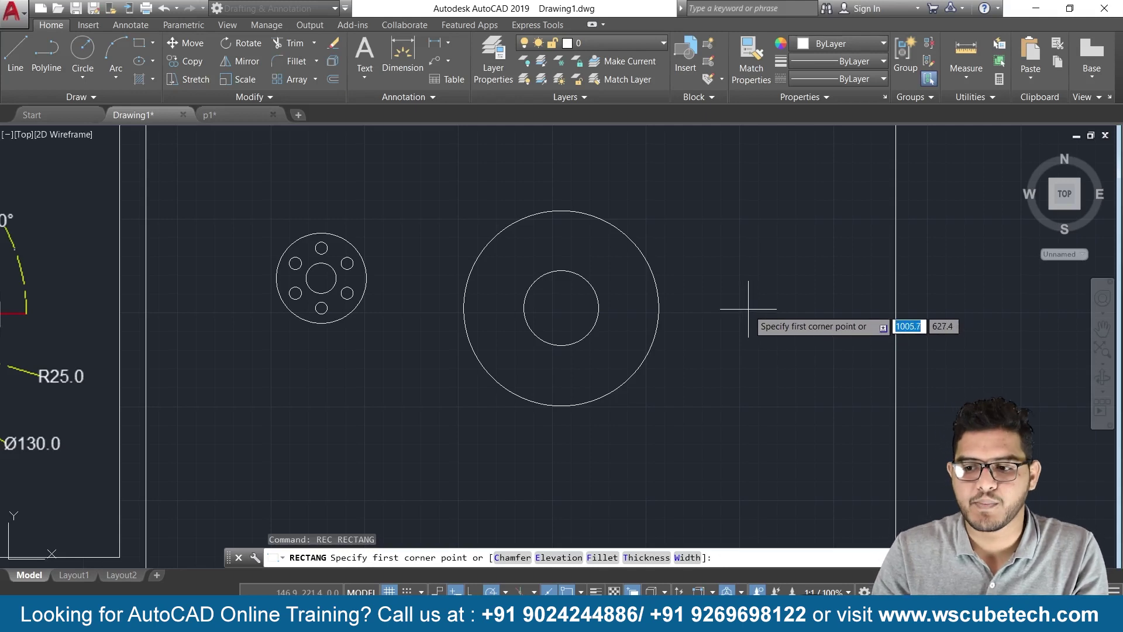
- Draw a 20 by 5 rectangle to the right of the large circle
{"action": "middle_click_drag", "start_coordinate": [238, 295], "coordinate": [585, 327]}
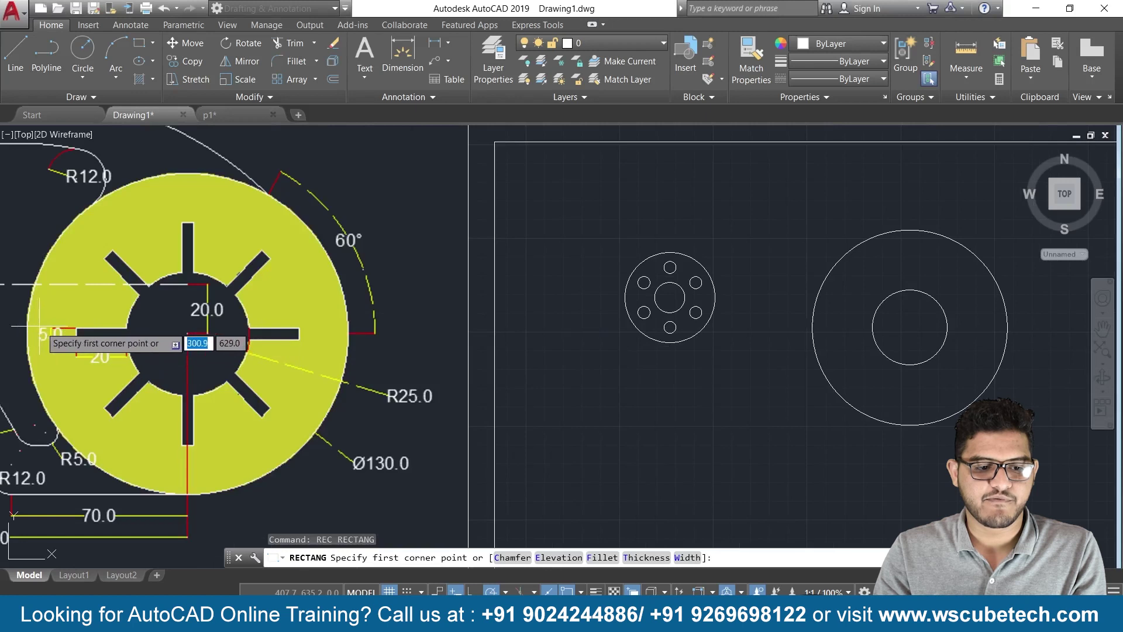
{"action": "middle_click_drag", "start_coordinate": [805, 418], "coordinate": [384, 415]}
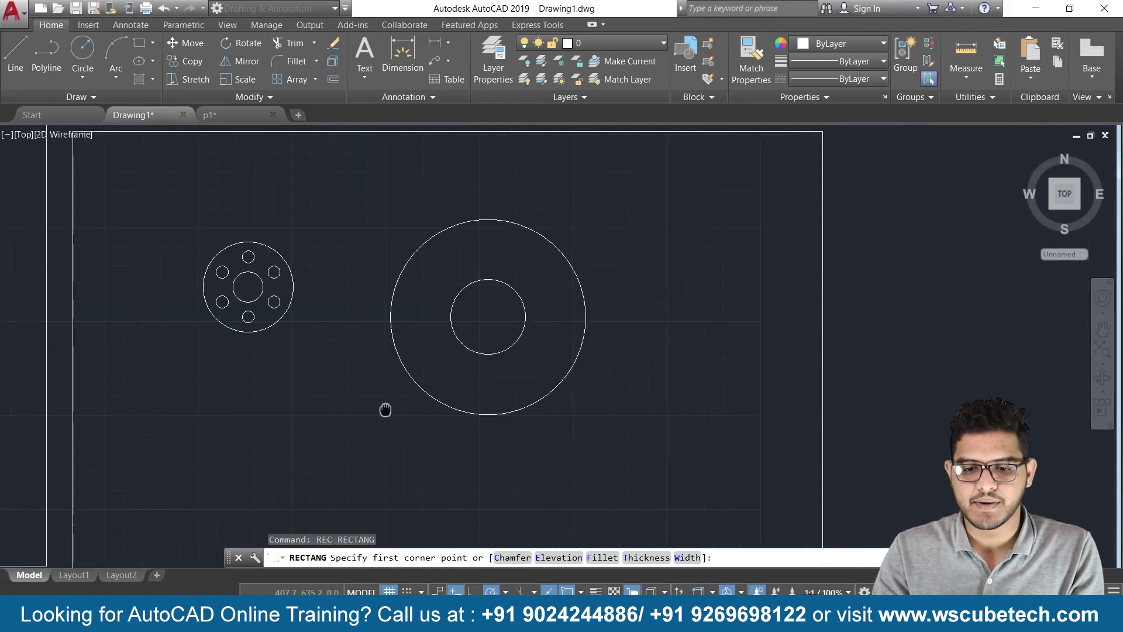
{"action": "left_click", "coordinate": [660, 285]}
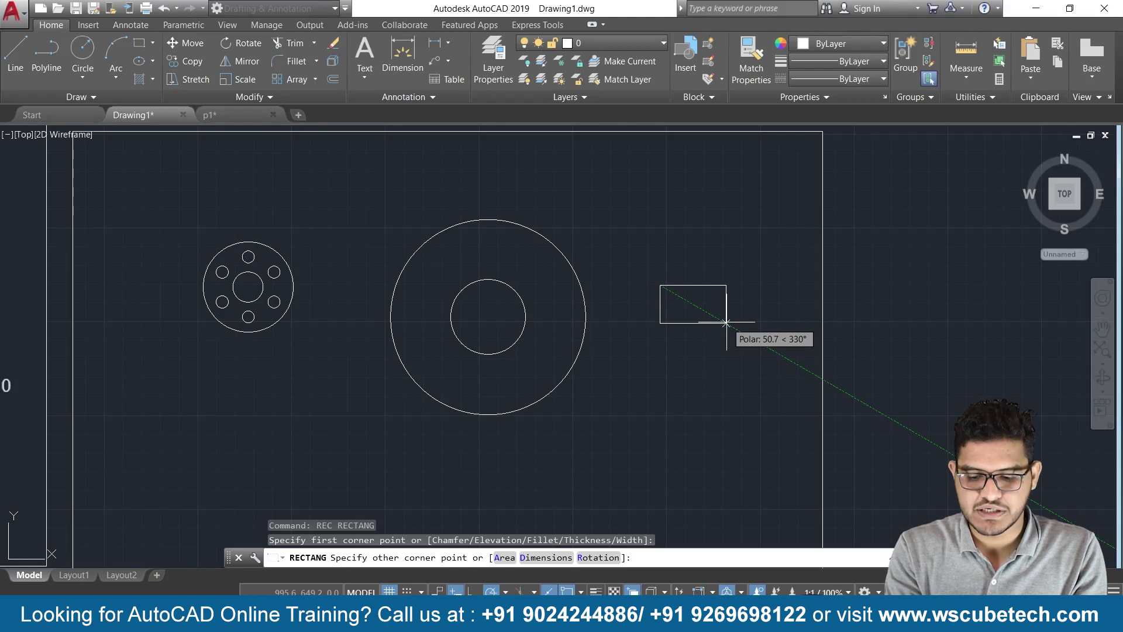
{"action": "type", "text": "d"}
{"action": "key", "text": "Return"}
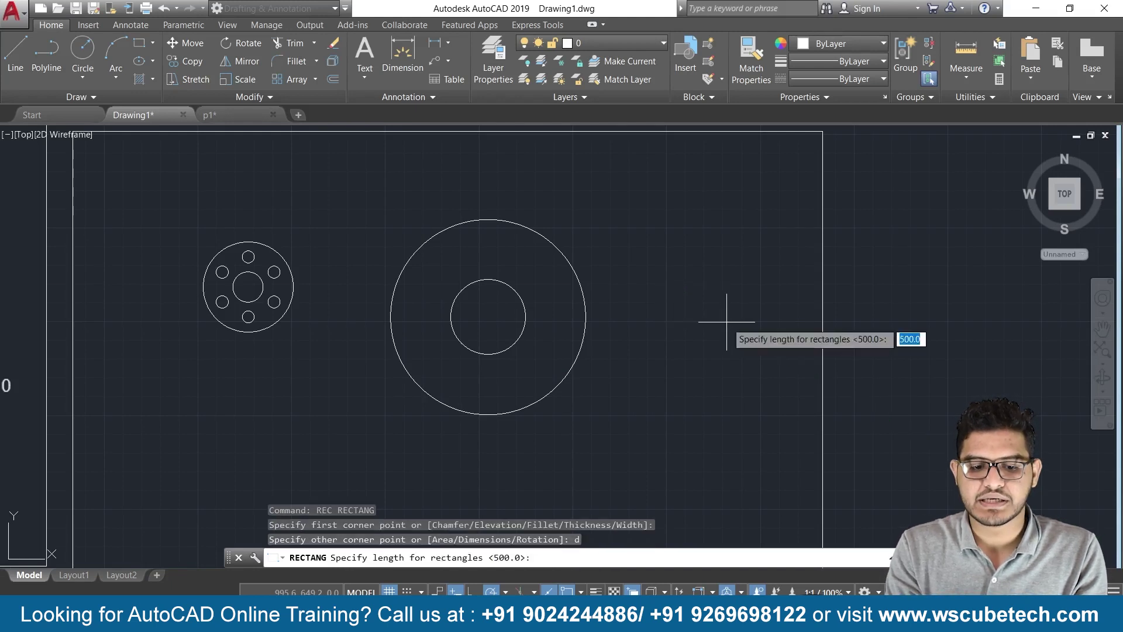
{"action": "type", "text": "20"}
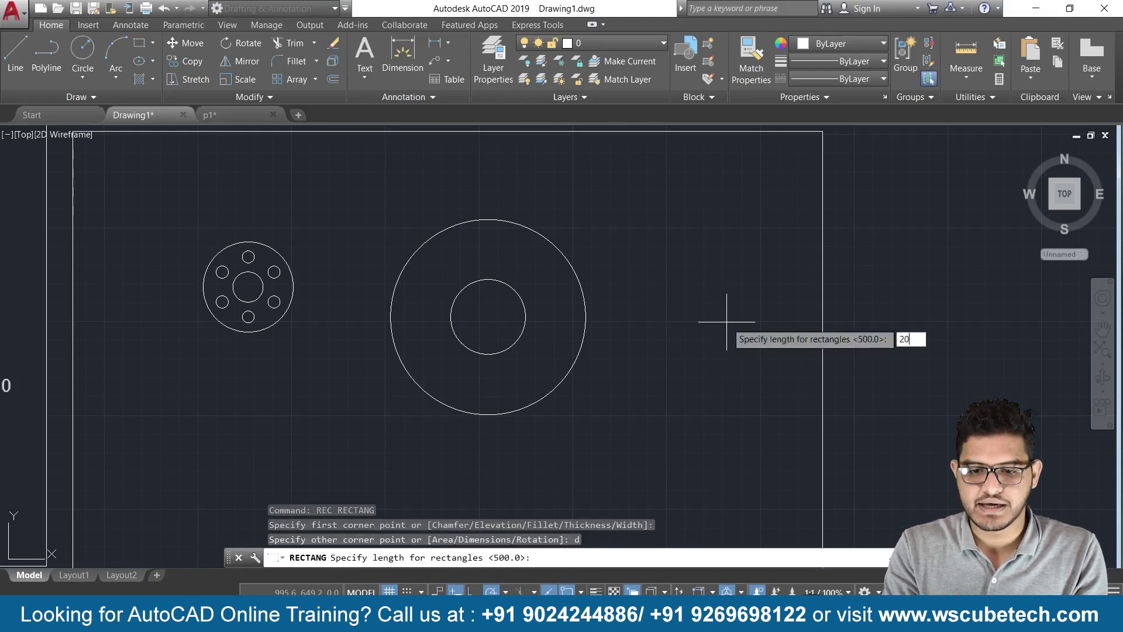
{"action": "key", "text": "Return"}
{"action": "type", "text": "5"}
{"action": "key", "text": "Return"}
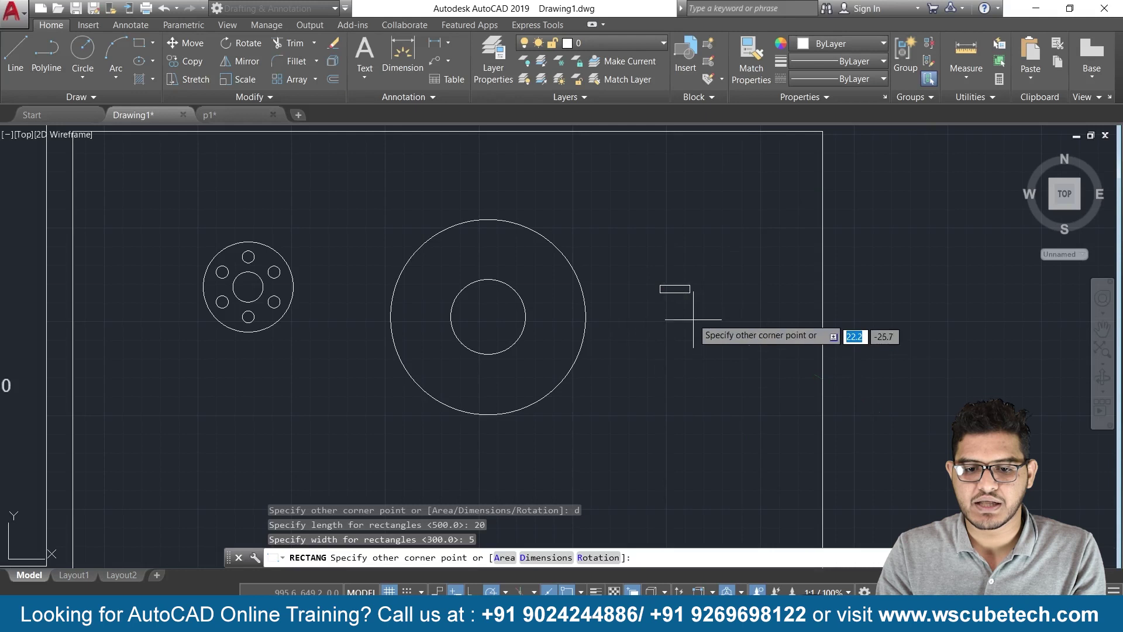
{"action": "left_click", "coordinate": [702, 331]}
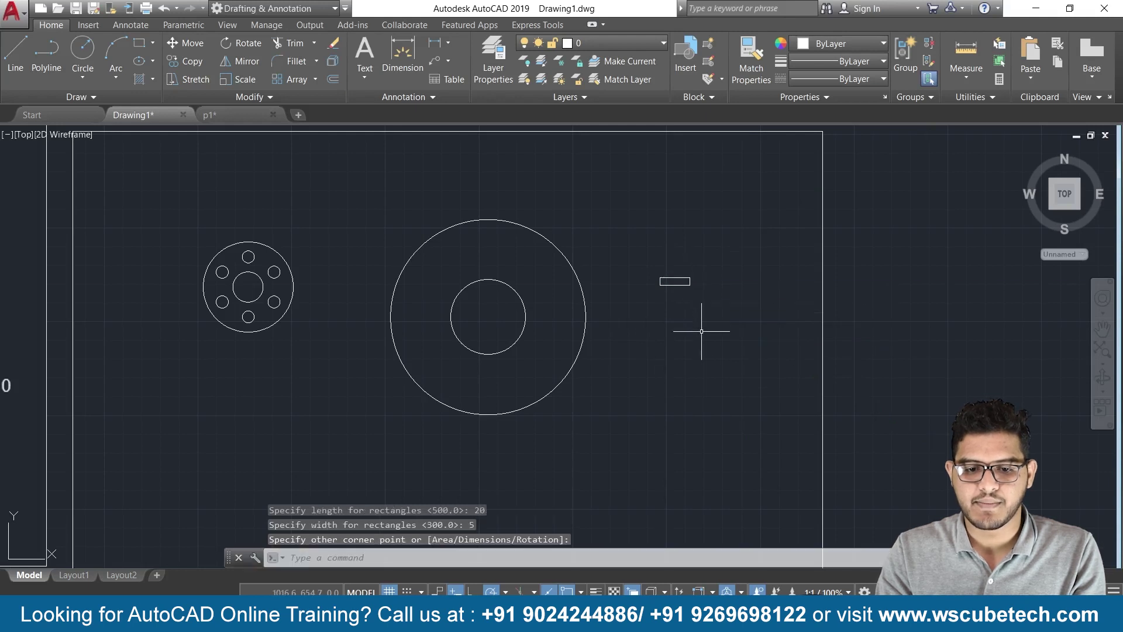
- Frame the circles and rectangle in view and check the object snap modes list
{"action": "scroll", "coordinate": [677, 357], "scroll_direction": "up", "scroll_amount": 2}
{"action": "middle_click_drag", "start_coordinate": [616, 351], "coordinate": [709, 361]}
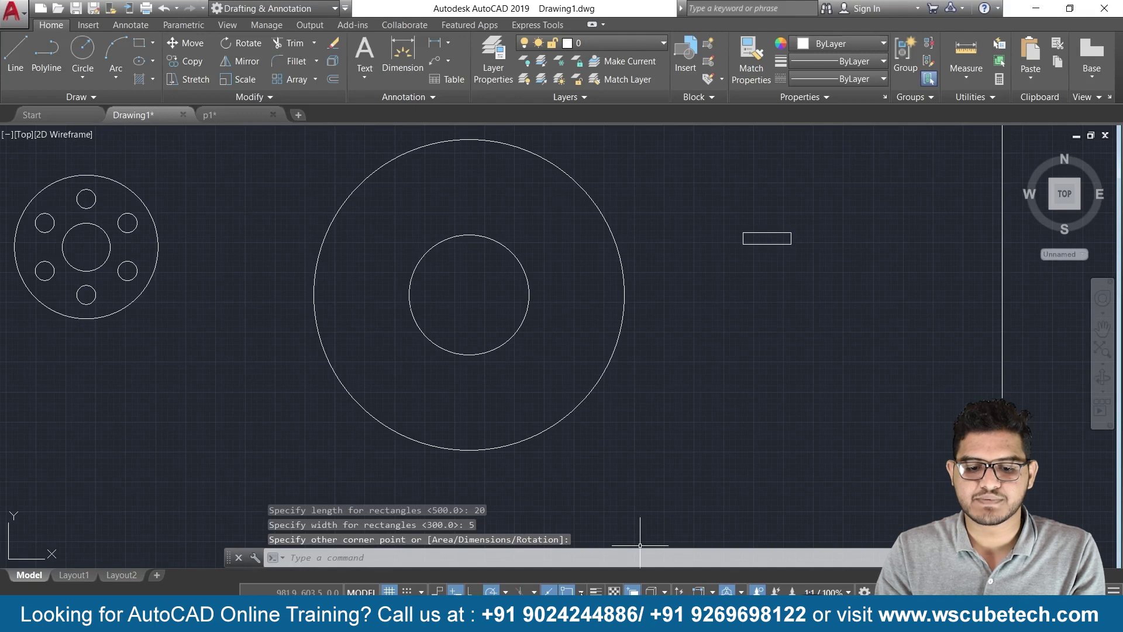
{"action": "left_click", "coordinate": [581, 592]}
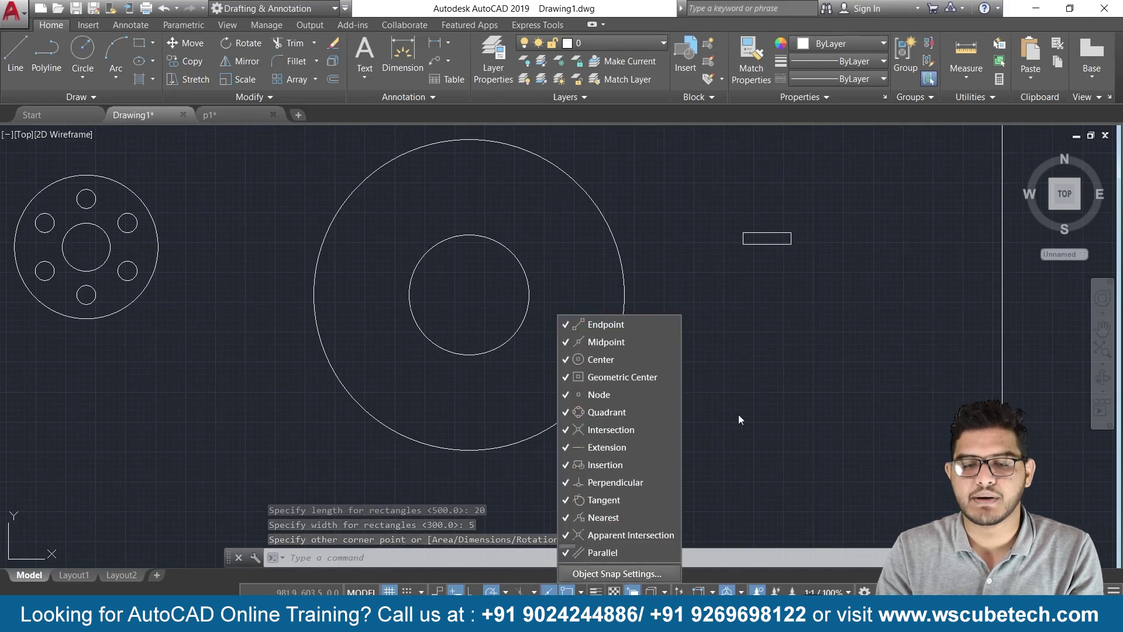
{"action": "left_click", "coordinate": [753, 380]}
{"action": "scroll", "coordinate": [727, 313], "scroll_direction": "up", "scroll_amount": 2}
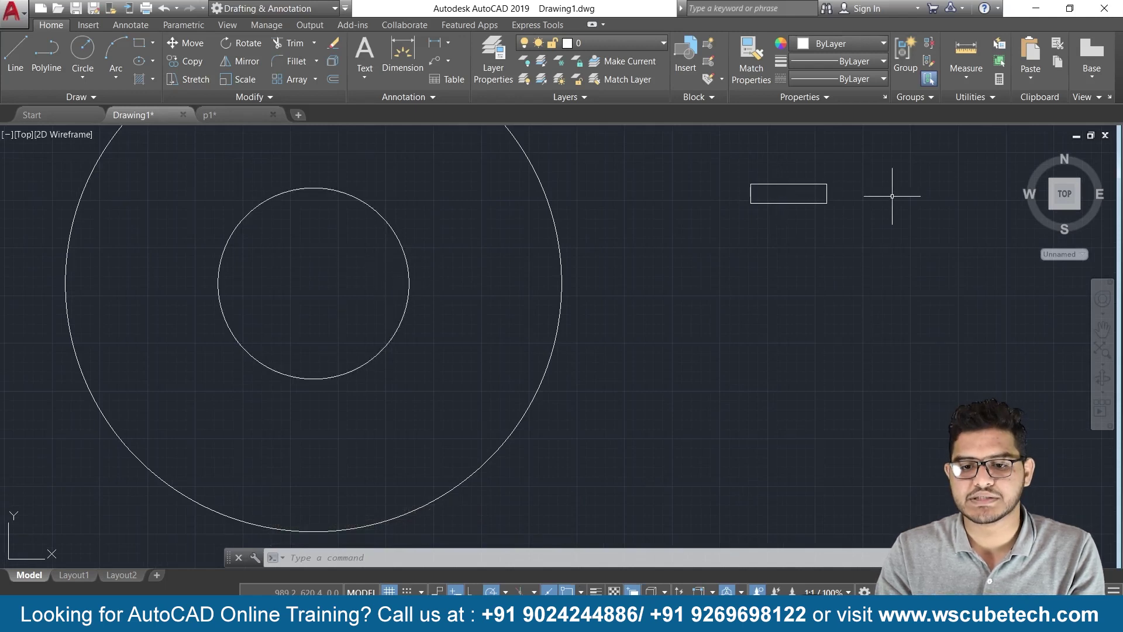
{"action": "scroll", "coordinate": [776, 221], "scroll_direction": "up", "scroll_amount": 2}
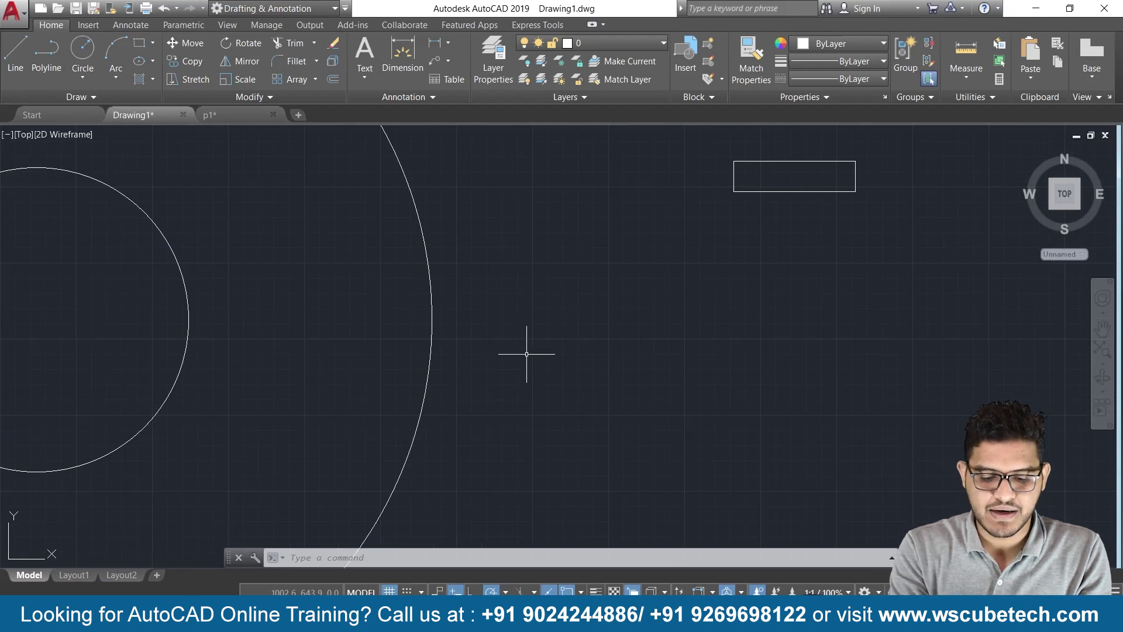
- Move the rectangle so its left-edge midpoint sits on the inner circle's right edge
{"action": "type", "text": "m"}
{"action": "key", "text": "Return"}
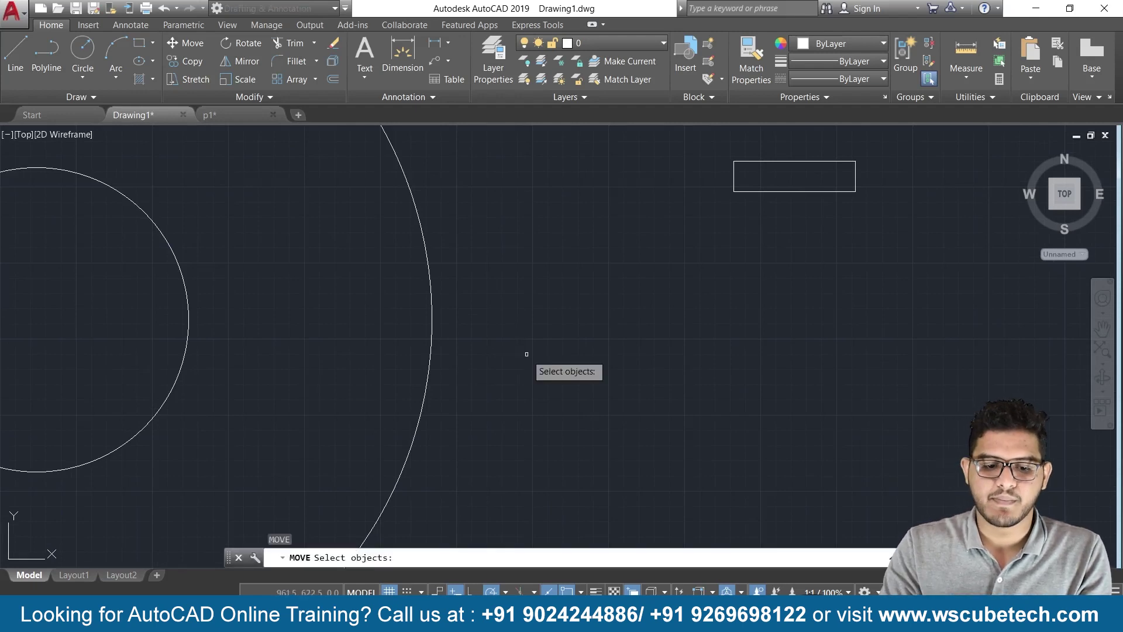
{"action": "left_click", "coordinate": [753, 188]}
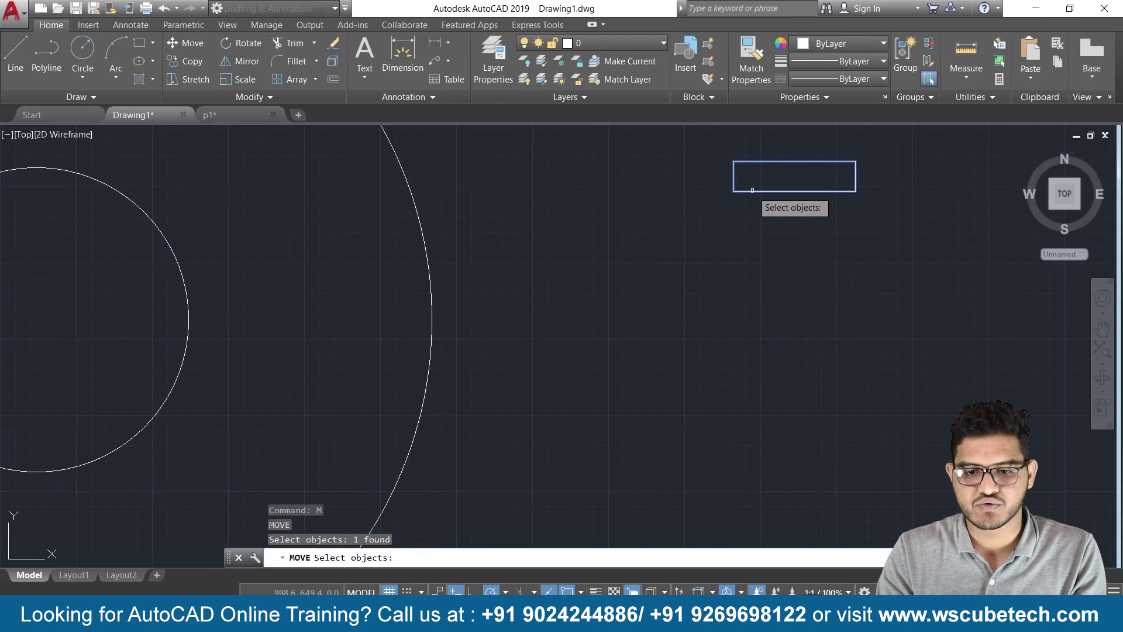
{"action": "key", "text": "Return"}
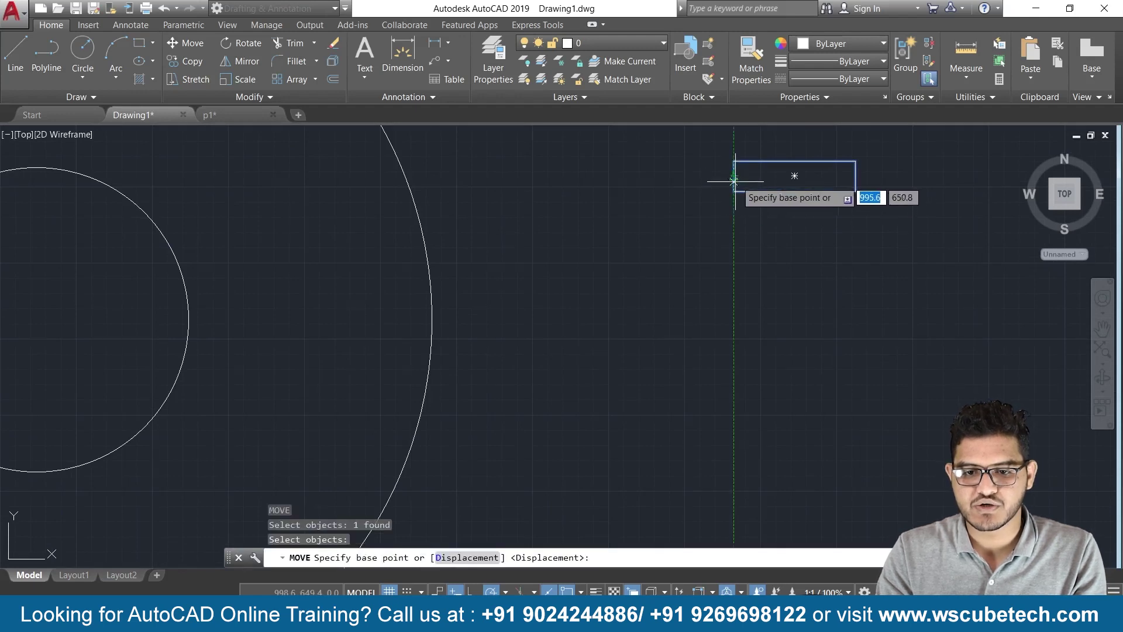
{"action": "left_click", "coordinate": [733, 175]}
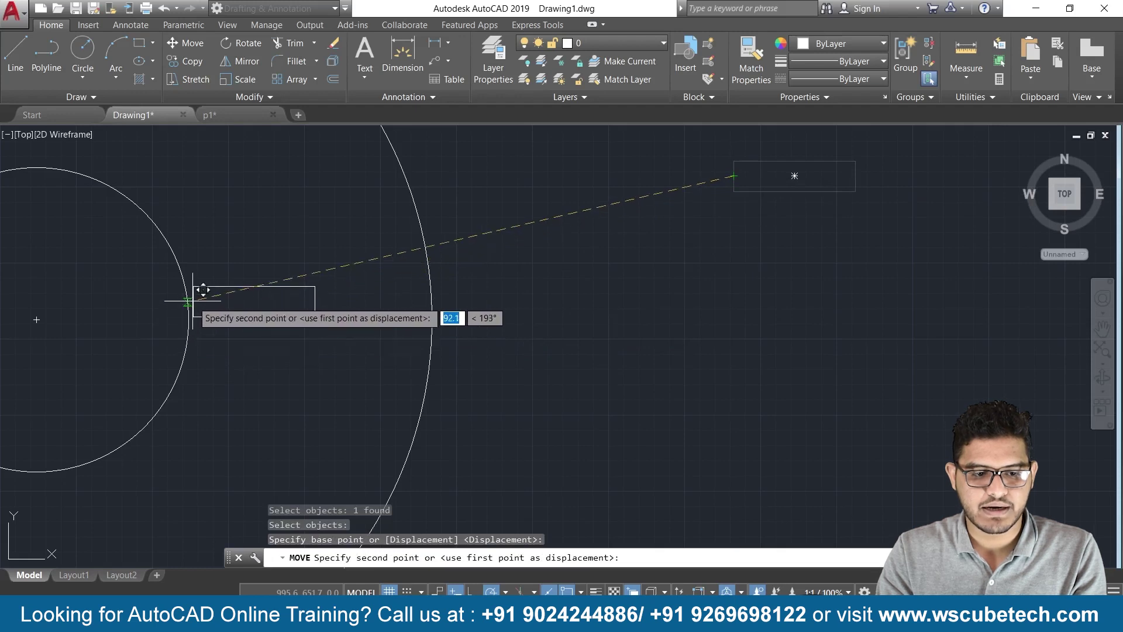
{"action": "left_click", "coordinate": [188, 320]}
- Cancel the repeated move and bring the large circle and slot back into view
{"action": "key", "text": "Return"}
{"action": "scroll", "coordinate": [103, 356], "scroll_direction": "down", "scroll_amount": 2}
{"action": "mouse_move", "coordinate": [101, 353]}
{"action": "middle_mouse_down"}
{"action": "mouse_move", "coordinate": [512, 373]}
{"action": "mouse_move", "coordinate": [556, 356]}
{"action": "middle_mouse_up"}
{"action": "scroll", "coordinate": [513, 374], "scroll_direction": "down", "scroll_amount": 2}
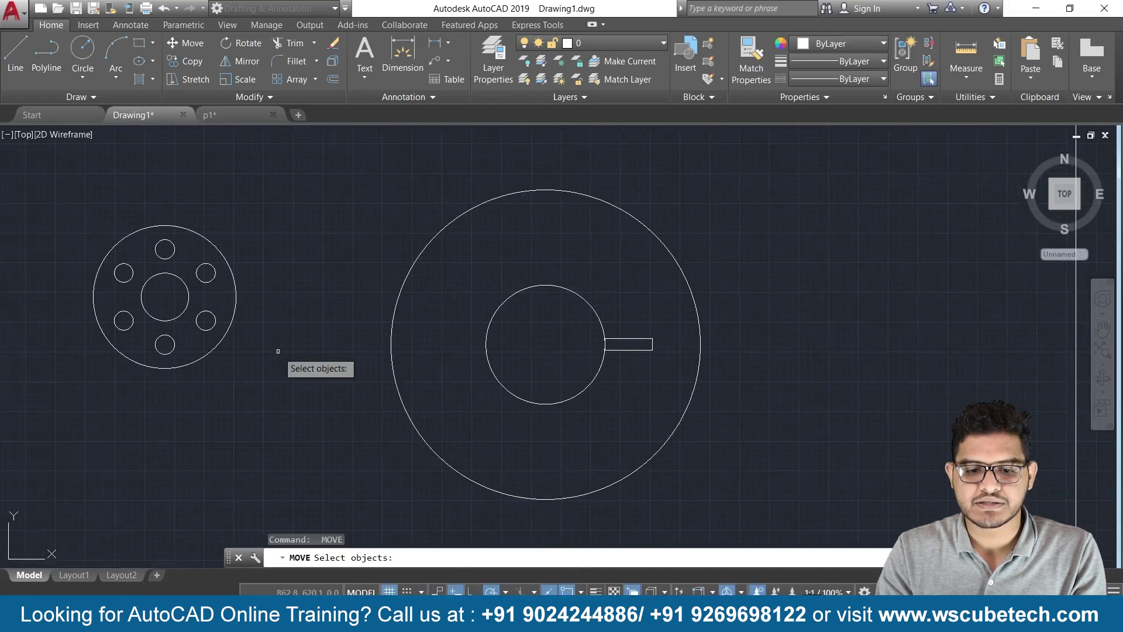
{"action": "middle_click_drag", "start_coordinate": [289, 351], "coordinate": [555, 380]}
{"action": "scroll", "coordinate": [555, 380], "scroll_direction": "down", "scroll_amount": 1}
{"action": "scroll", "coordinate": [546, 385], "scroll_direction": "down", "scroll_amount": 2}
{"action": "key", "text": "Escape"}
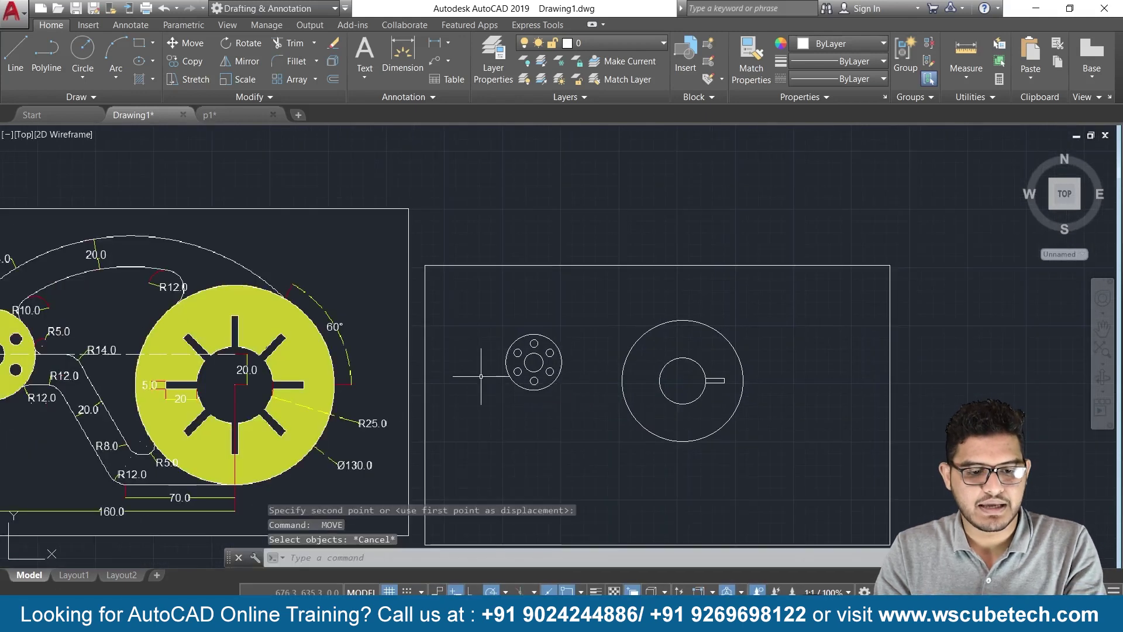
{"action": "scroll", "coordinate": [385, 407], "scroll_direction": "up", "scroll_amount": 2}
{"action": "middle_click_drag", "start_coordinate": [327, 387], "coordinate": [446, 382]}
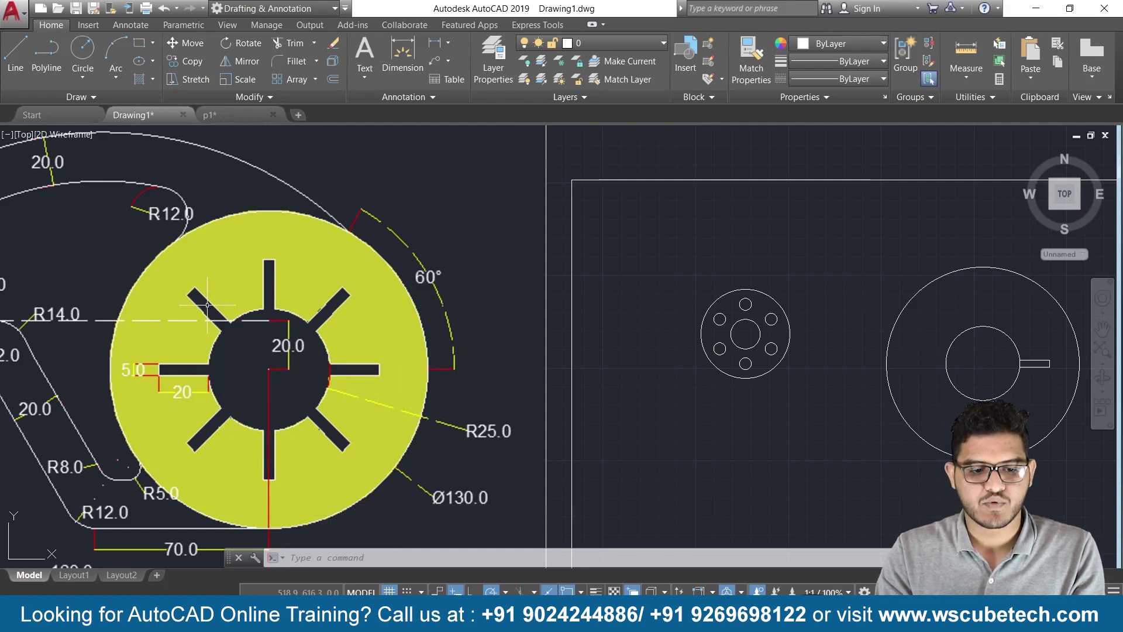
{"action": "middle_click_drag", "start_coordinate": [856, 457], "coordinate": [539, 437]}
{"action": "scroll", "coordinate": [574, 427], "scroll_direction": "up", "scroll_amount": 2}
{"action": "scroll", "coordinate": [575, 427], "scroll_direction": "up", "scroll_amount": 2}
{"action": "middle_click_drag", "start_coordinate": [590, 314], "coordinate": [579, 404]}
{"action": "scroll", "coordinate": [578, 407], "scroll_direction": "up", "scroll_amount": 2}
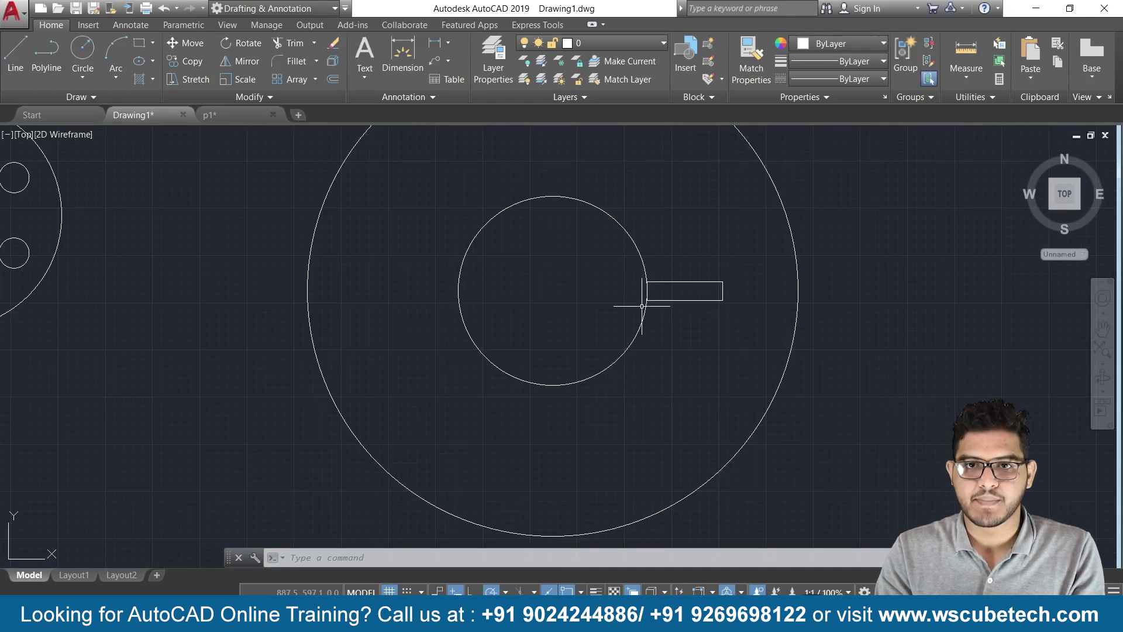
- Attempt to trim the rectangle's left edge at the hub circle, then abandon the trim
{"action": "type", "text": "TR"}
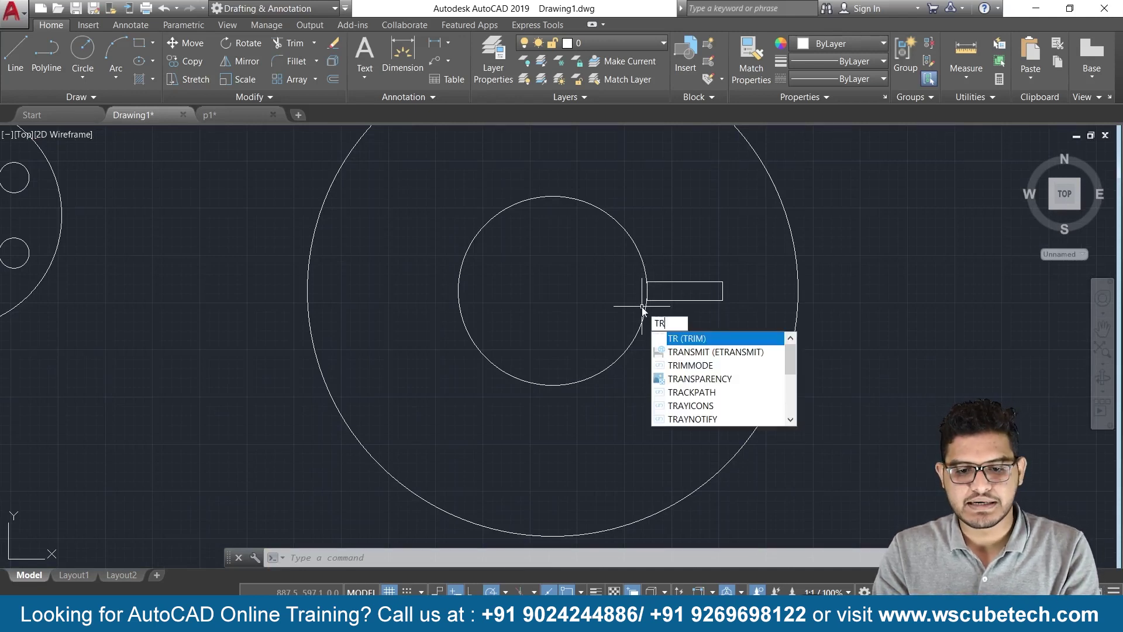
{"action": "key", "text": "Return"}
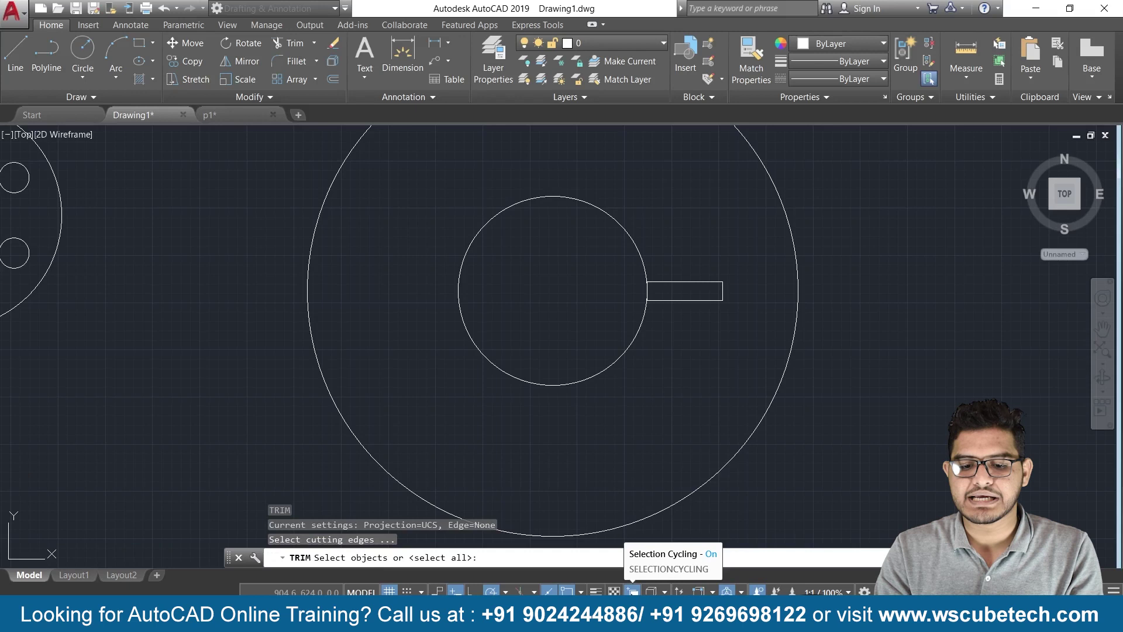
{"action": "left_click", "coordinate": [632, 591]}
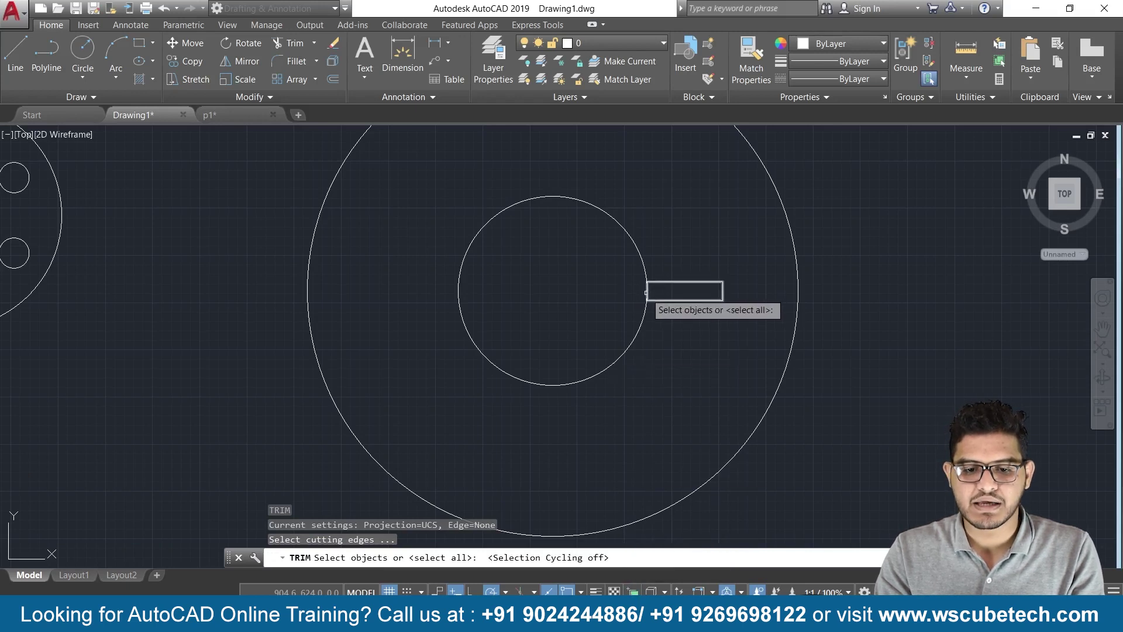
{"action": "left_click", "coordinate": [647, 292]}
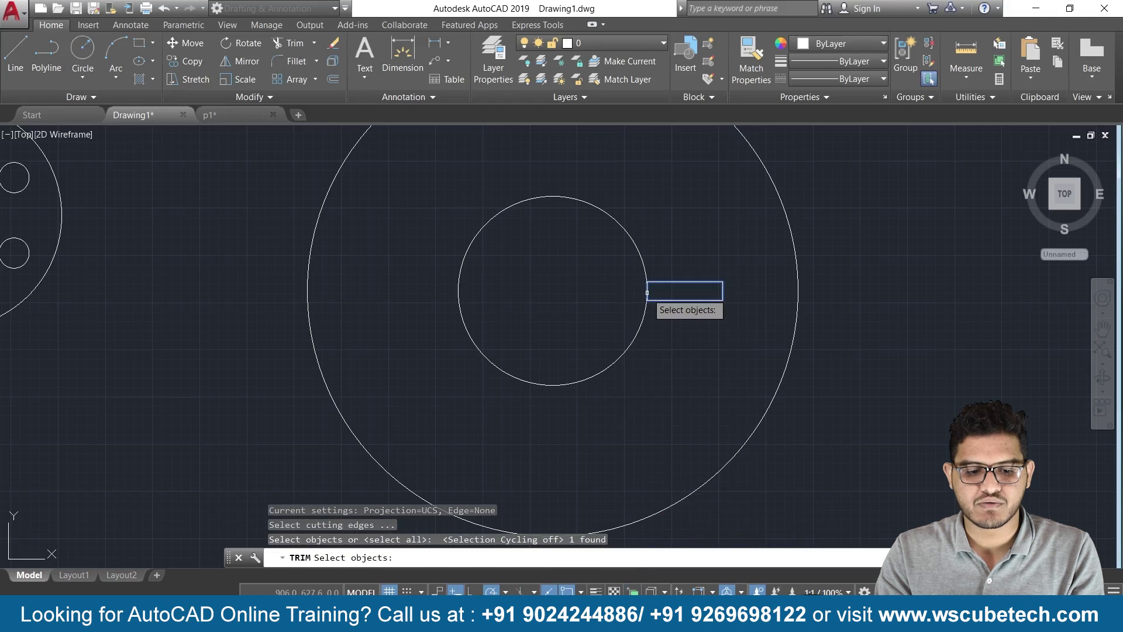
{"action": "key", "text": "Escape"}
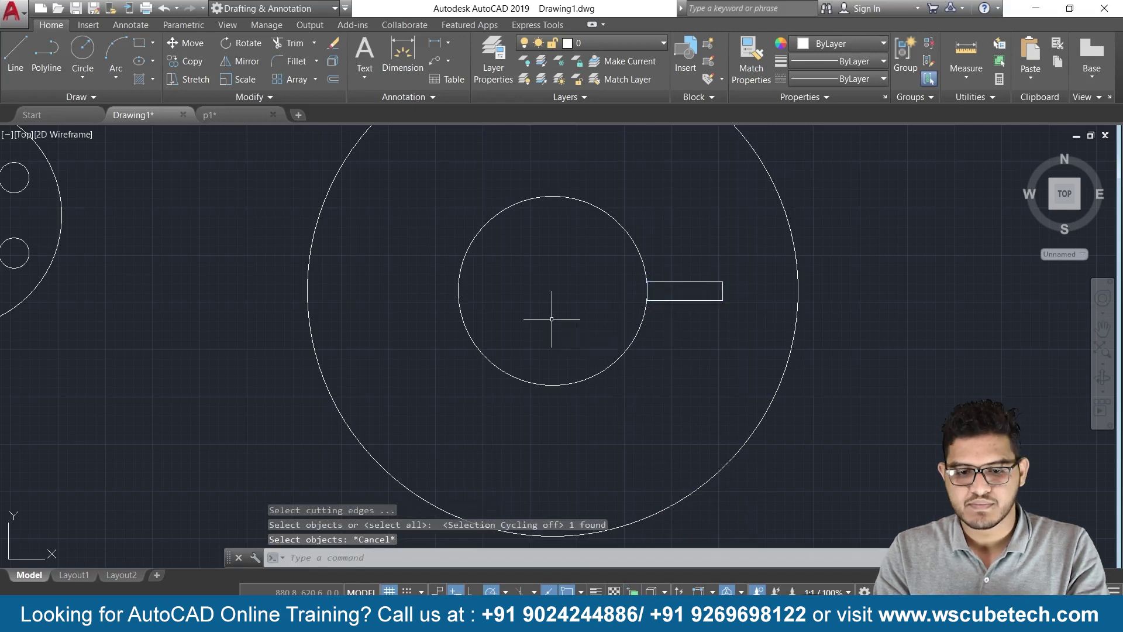
{"action": "type", "text": "tr"}
{"action": "key", "text": "Return"}
{"action": "key", "text": "Return"}
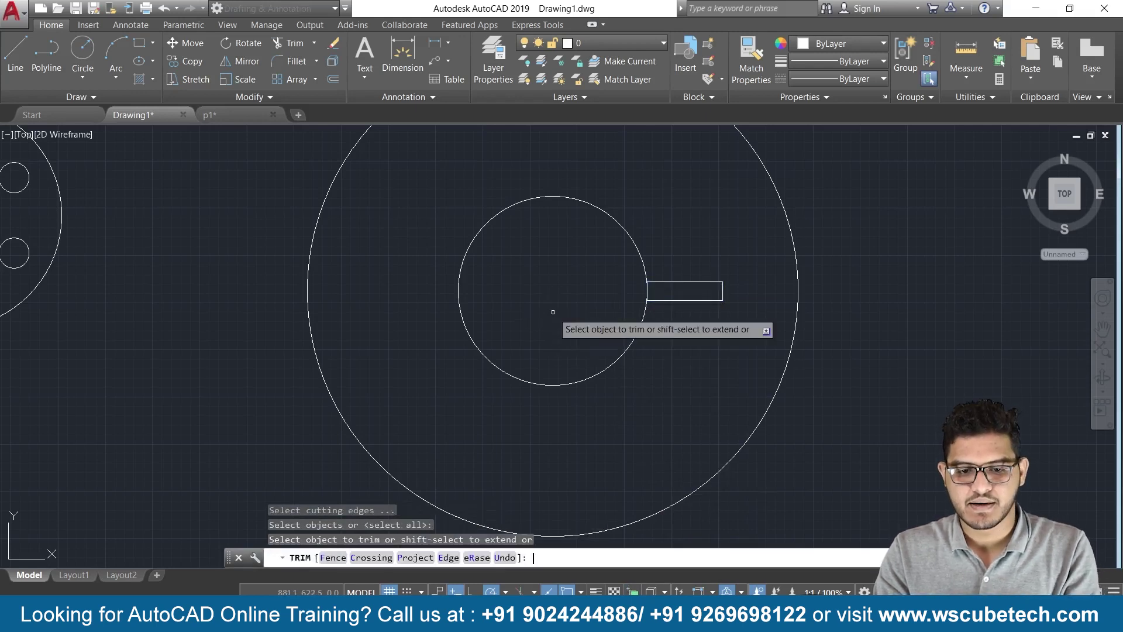
{"action": "left_click", "coordinate": [647, 290]}
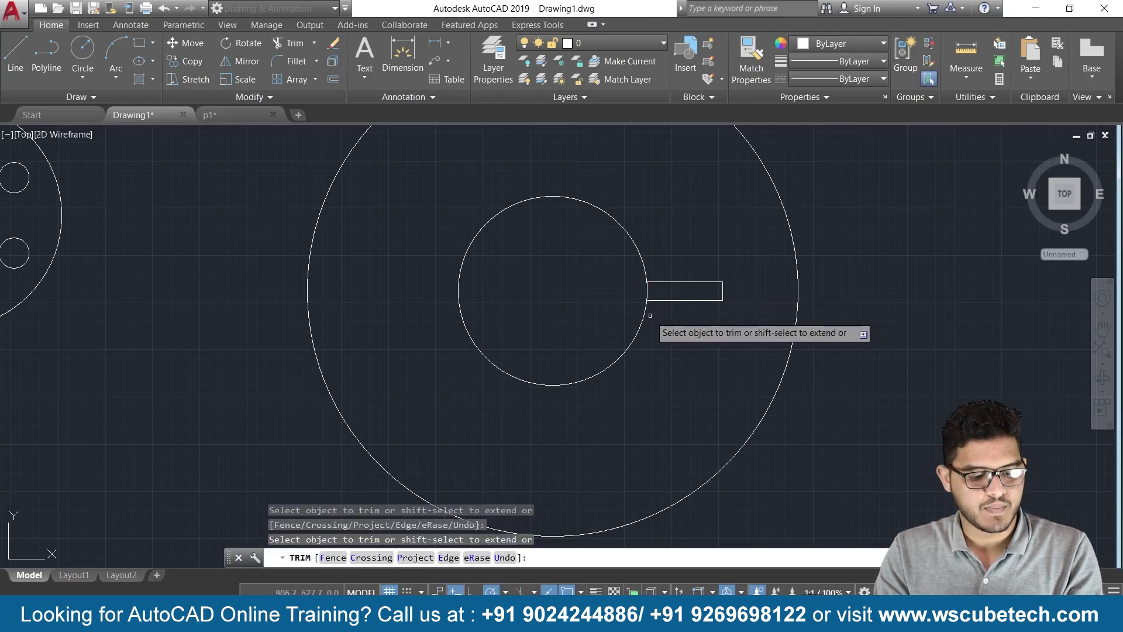
{"action": "key", "text": "Escape"}
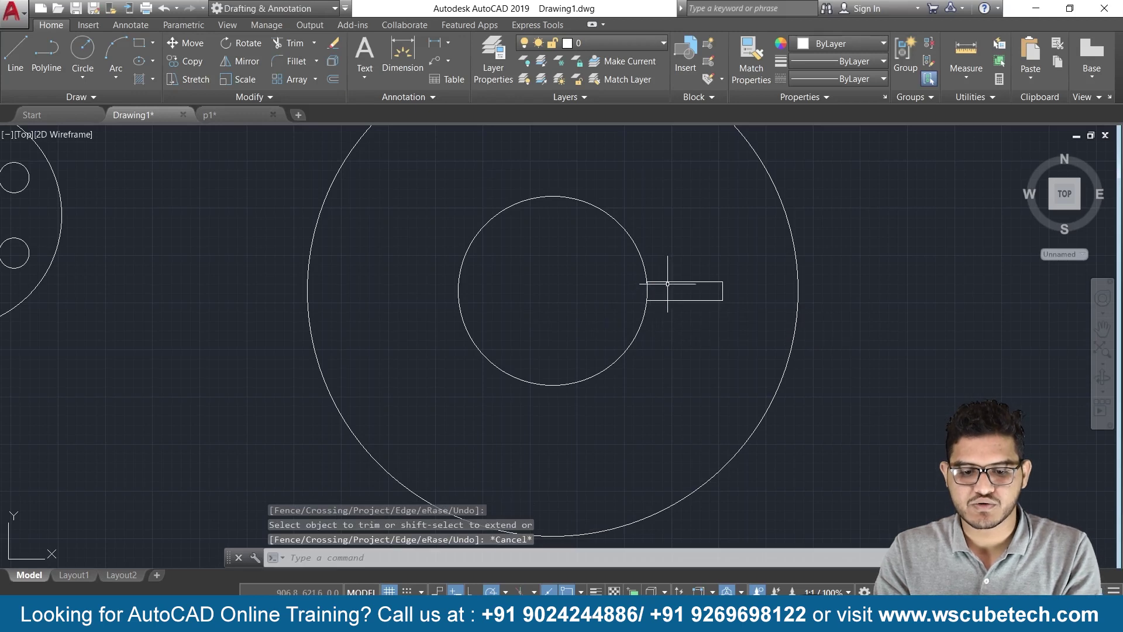
- Select the small rectangle and start a move on it
{"action": "left_click", "coordinate": [722, 300]}
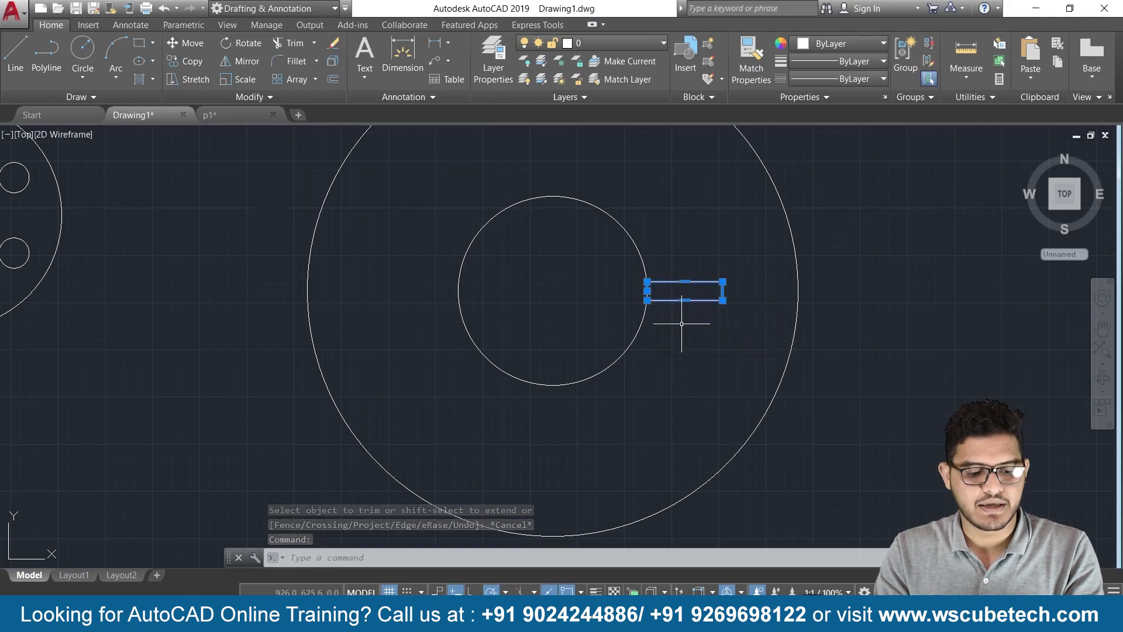
{"action": "key", "text": "Escape"}
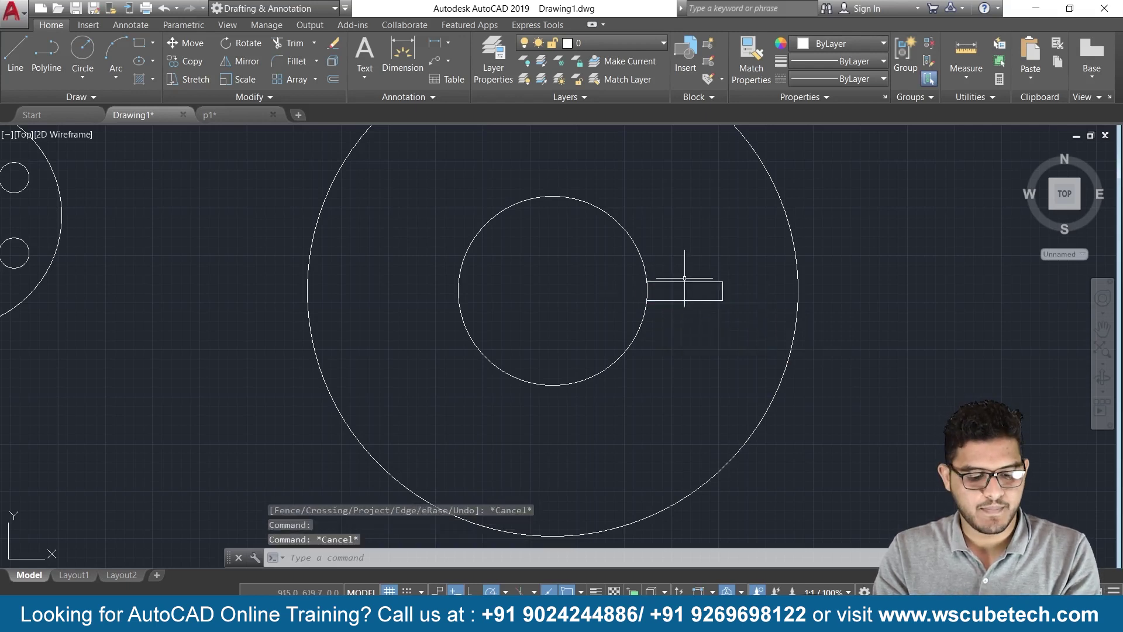
{"action": "left_click", "coordinate": [686, 283]}
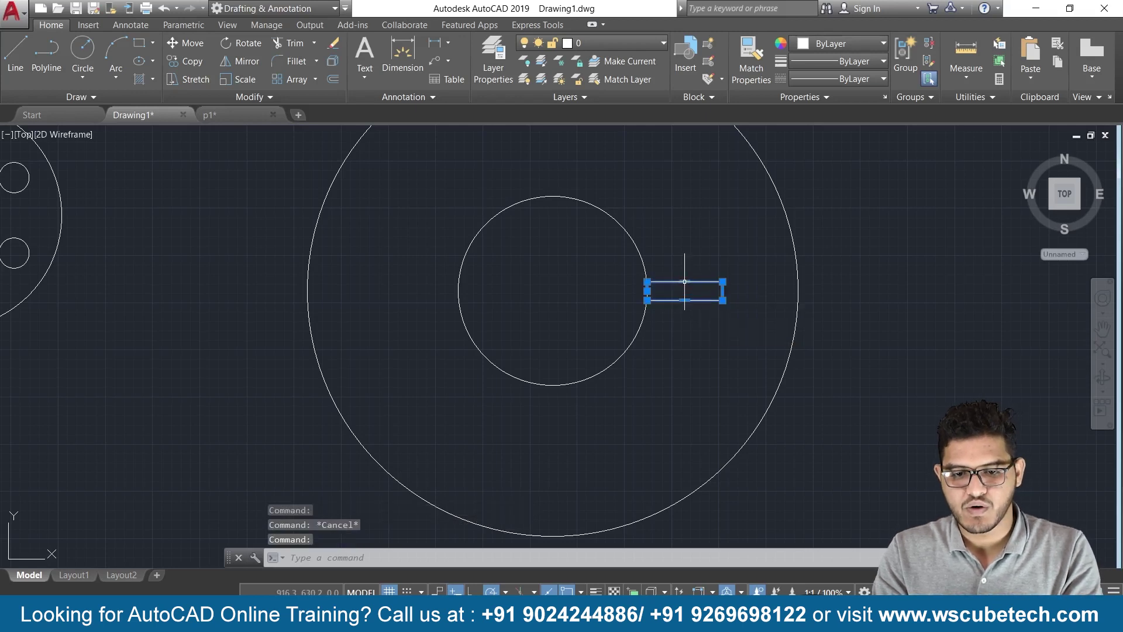
{"action": "key", "text": "Escape"}
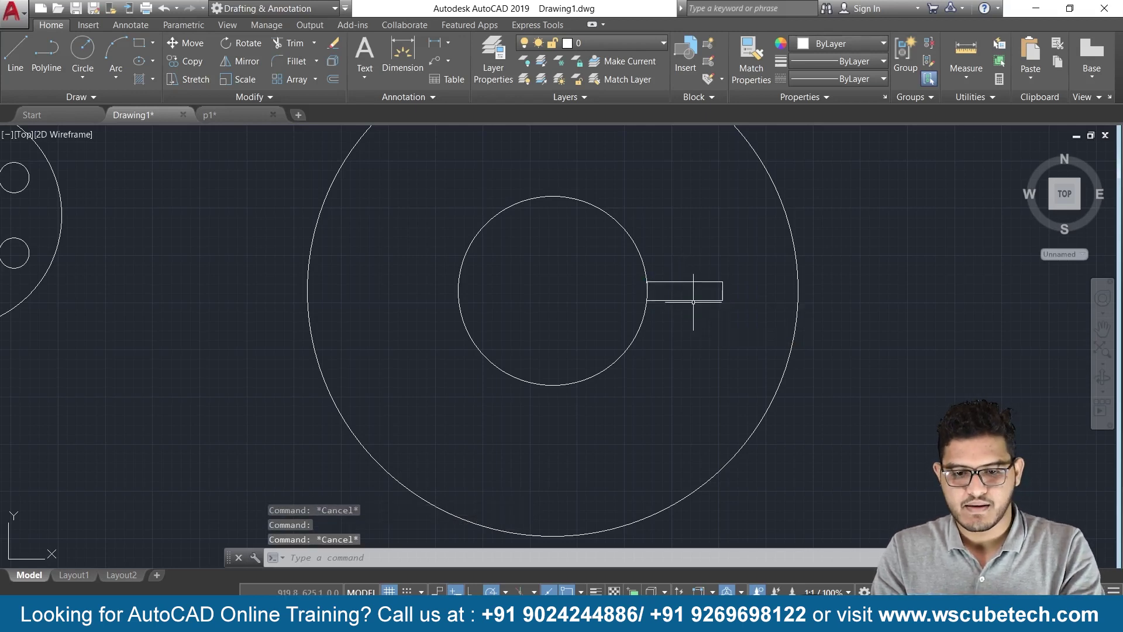
{"action": "type", "text": "m"}
{"action": "key", "text": "Return"}
{"action": "left_click", "coordinate": [710, 300]}
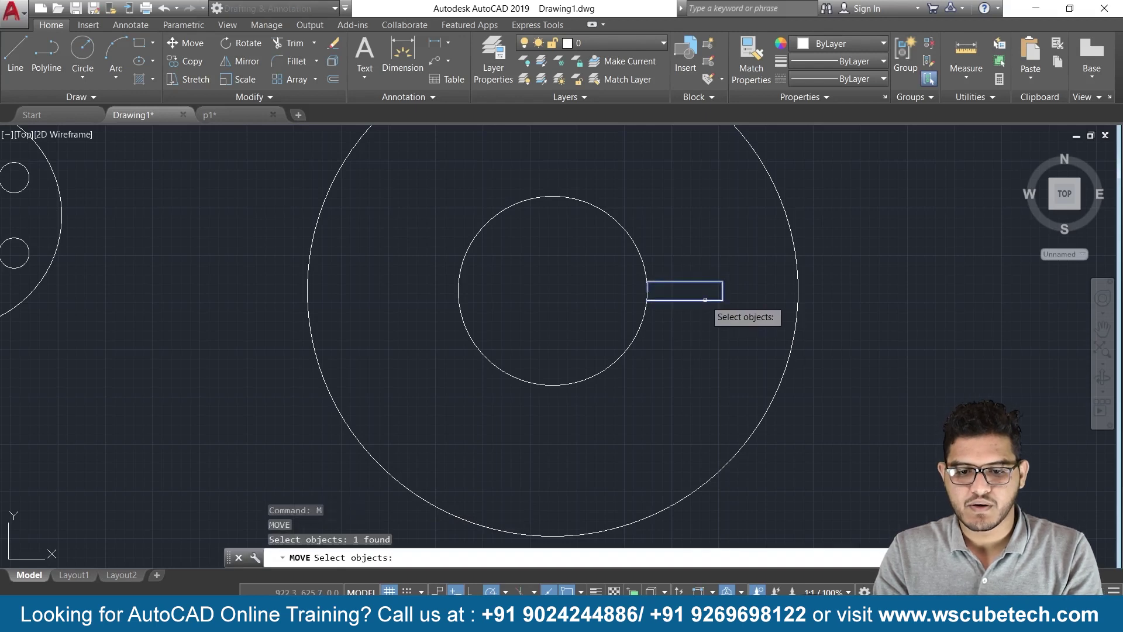
- Shift the rectangle slightly further right of the inner circle and zoom in on it
{"action": "key", "text": "Return"}
{"action": "left_click", "coordinate": [722, 300]}
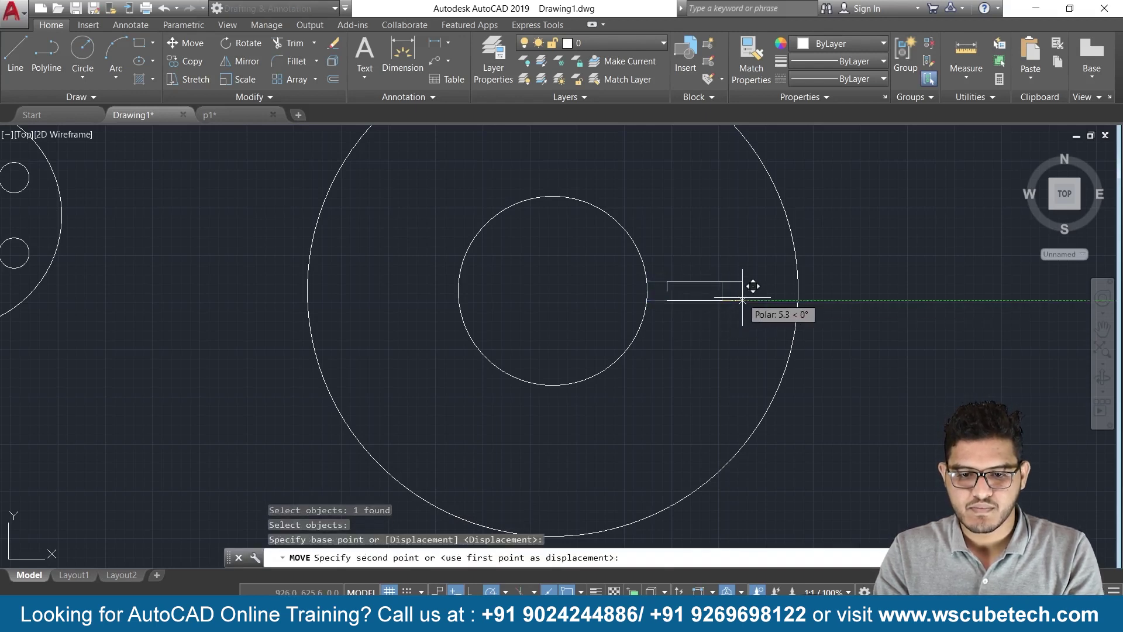
{"action": "left_click", "coordinate": [742, 300]}
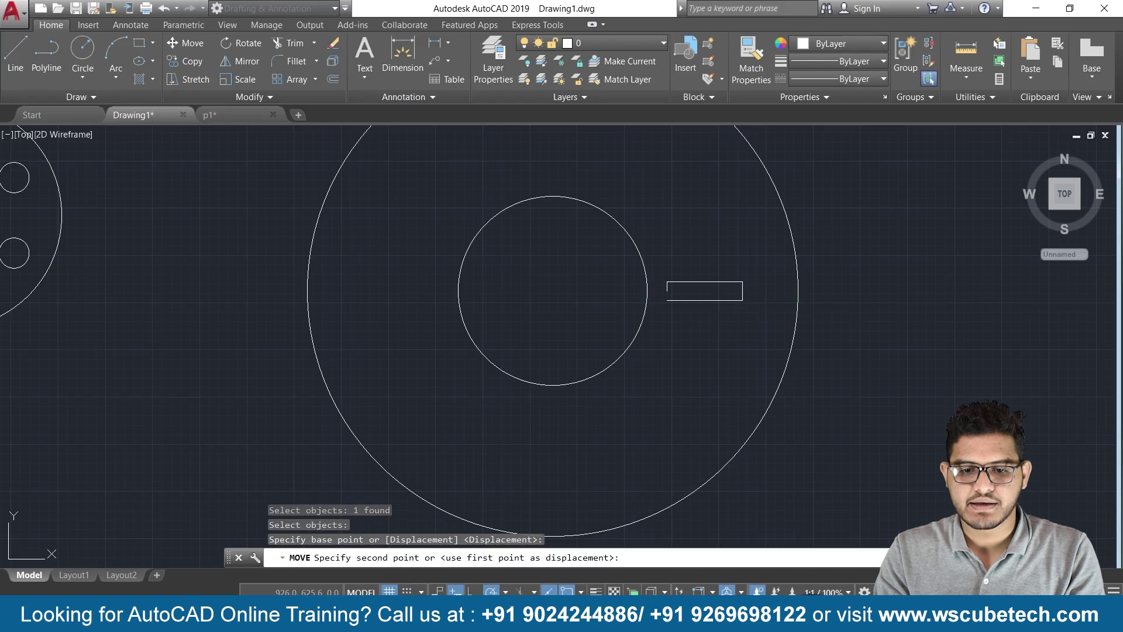
{"action": "scroll", "coordinate": [682, 349], "scroll_direction": "down", "scroll_amount": 2}
{"action": "scroll", "coordinate": [682, 348], "scroll_direction": "up", "scroll_amount": 2}
{"action": "scroll", "coordinate": [688, 348], "scroll_direction": "up", "scroll_amount": 3}
{"action": "scroll", "coordinate": [682, 345], "scroll_direction": "up", "scroll_amount": 2}
{"action": "middle_click_drag", "start_coordinate": [679, 344], "coordinate": [679, 447]}
{"action": "scroll", "coordinate": [671, 400], "scroll_direction": "up", "scroll_amount": 2}
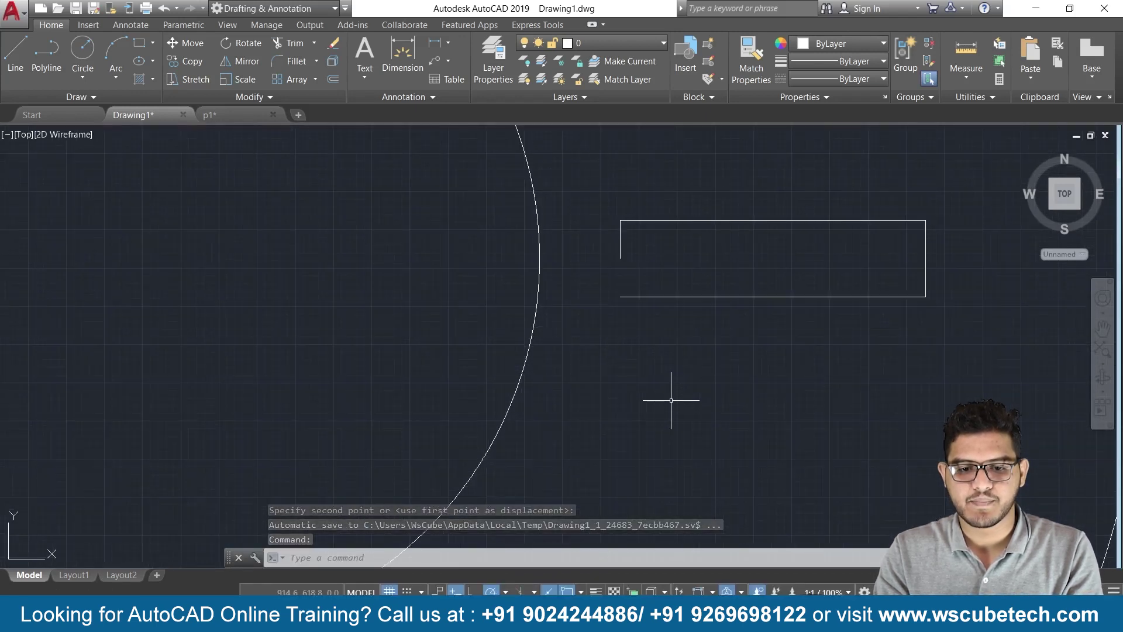
- Try stretching the rectangle's left grip, then delete the rectangle
{"action": "left_click", "coordinate": [621, 246]}
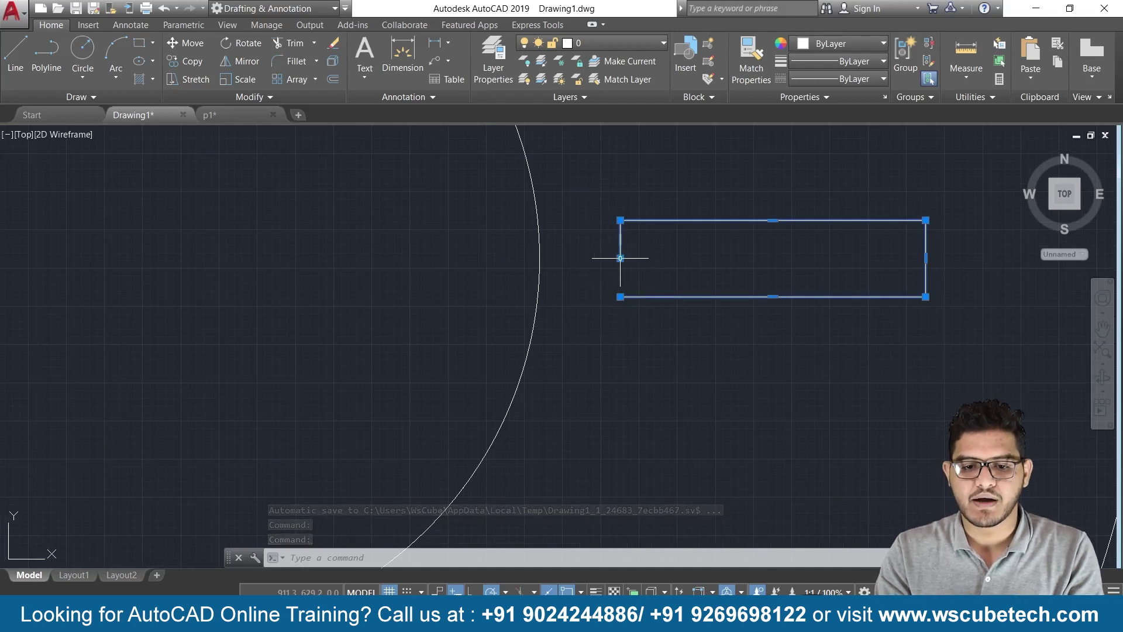
{"action": "left_click", "coordinate": [620, 258]}
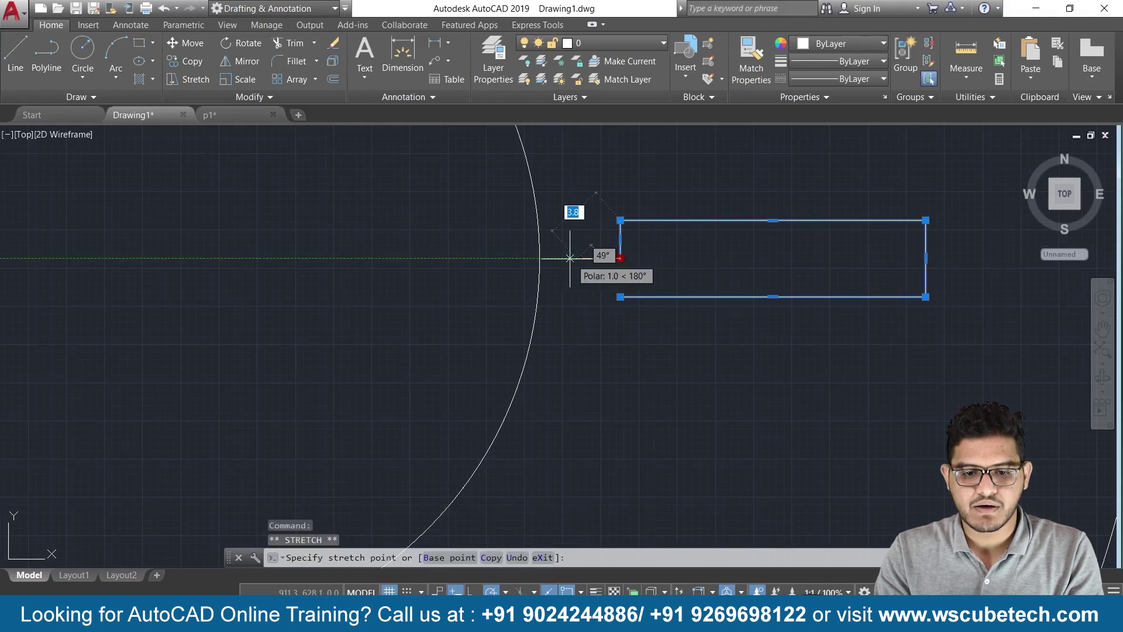
{"action": "key", "text": "Escape"}
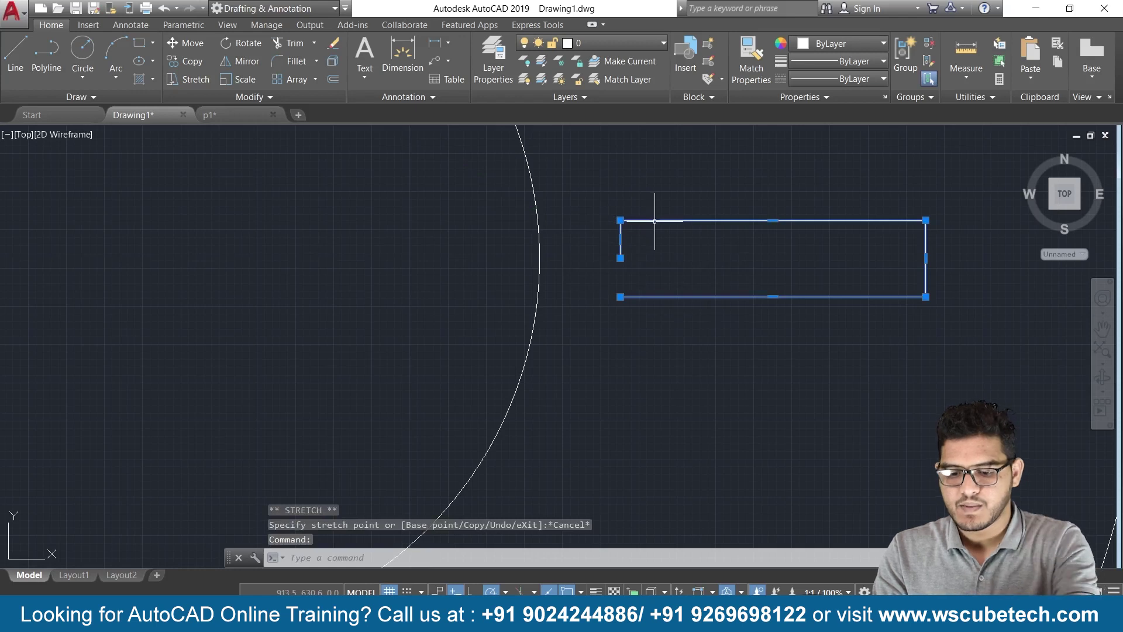
{"action": "key", "text": "Delete"}
{"action": "scroll", "coordinate": [590, 273], "scroll_direction": "down", "scroll_amount": 2}
- Start a line at the inner circle's right quadrant, then undo the first segment
{"action": "type", "text": "l"}
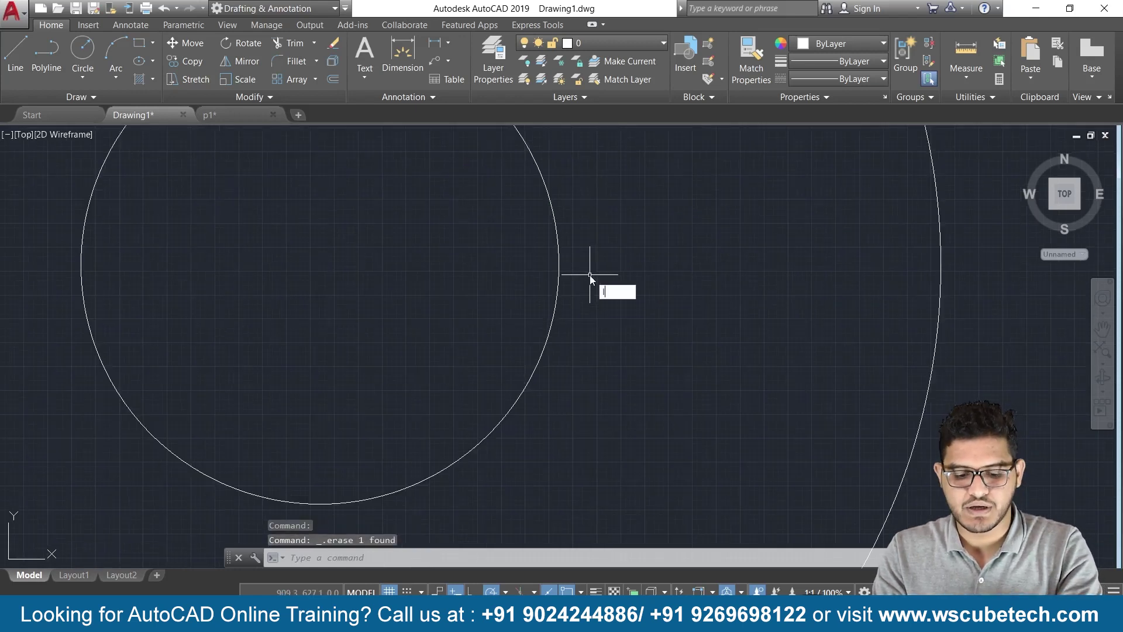
{"action": "key", "text": "Return"}
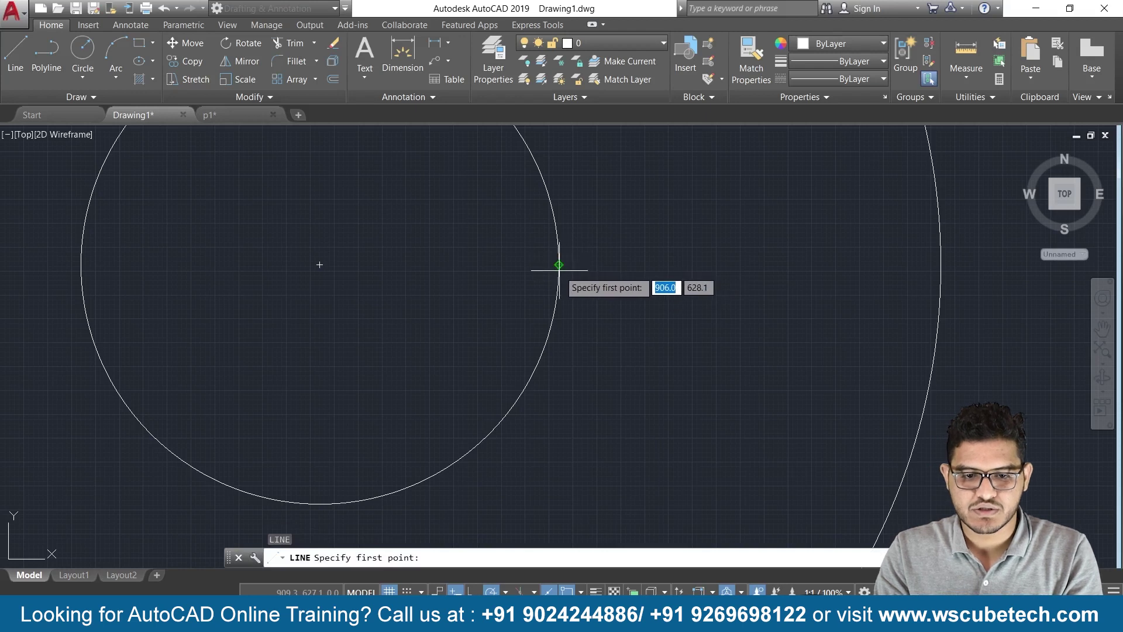
{"action": "left_click", "coordinate": [559, 264]}
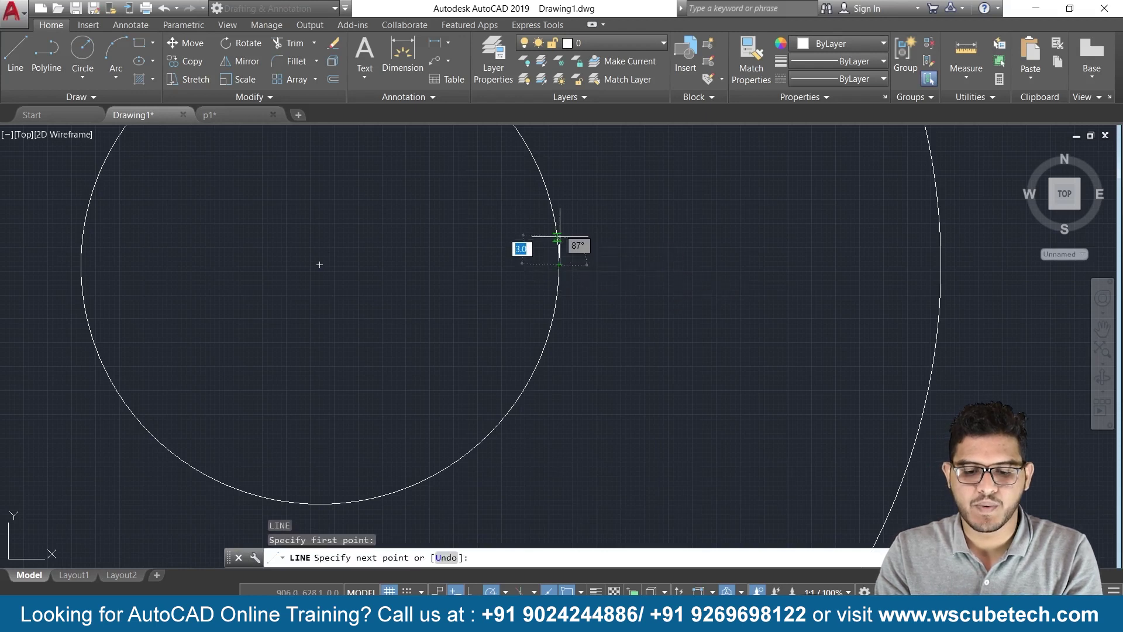
{"action": "type", "text": "2.5"}
{"action": "key", "text": "Return"}
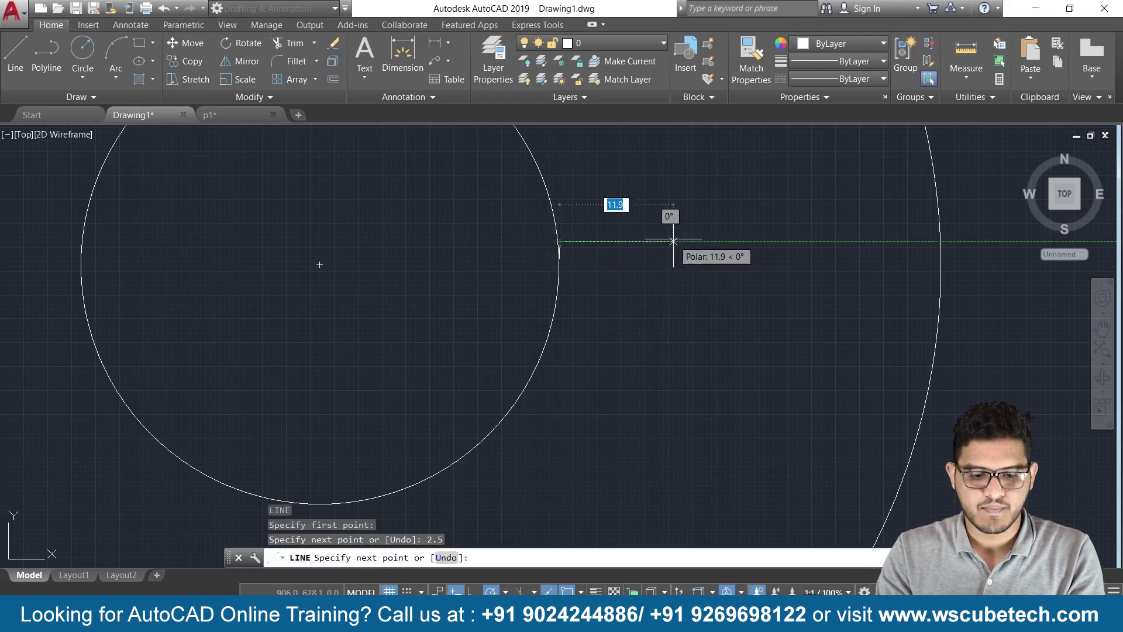
{"action": "key", "text": "ctrl+z"}
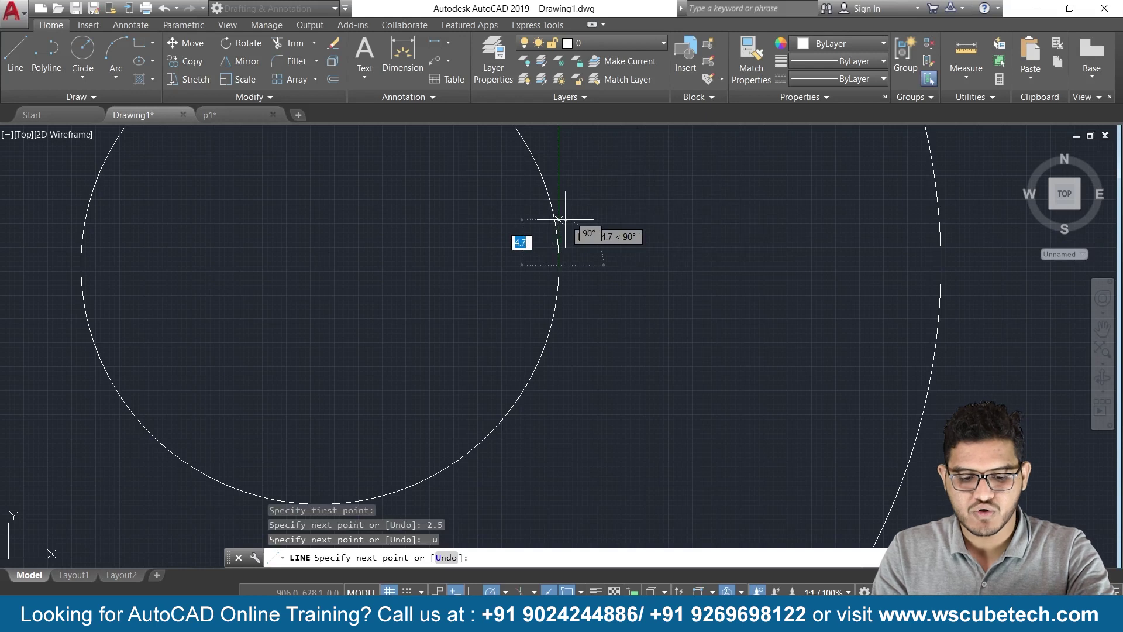
- With Ortho on, draw the slot lines: 2.5 up, 20 right, 5 down, 20 left, back to the circle
{"action": "key", "text": "F8"}
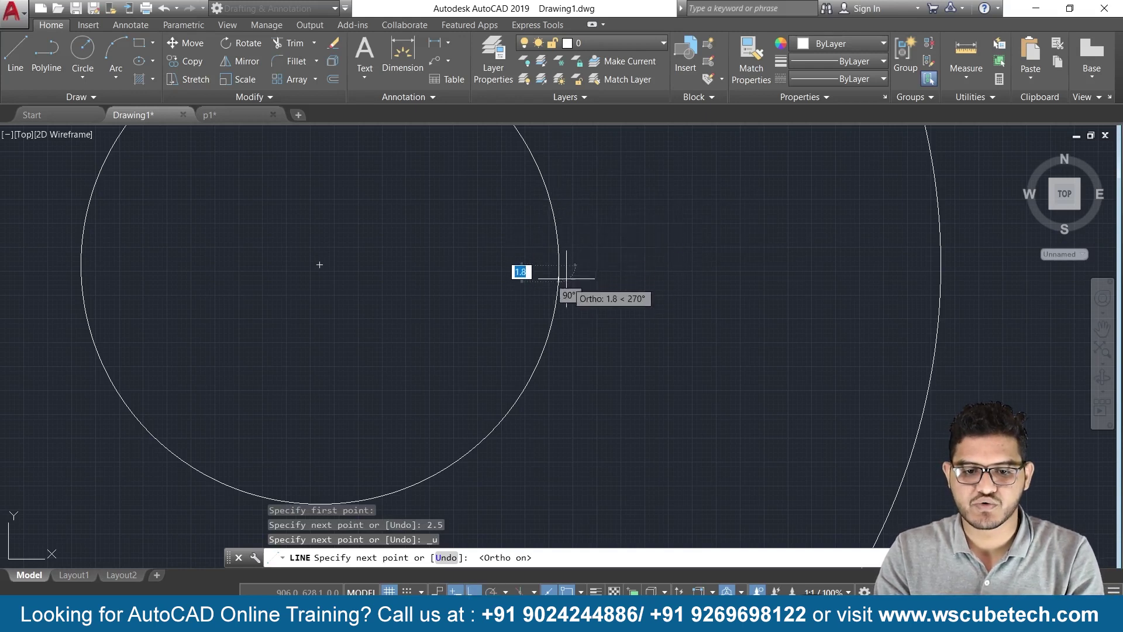
{"action": "type", "text": "2.5"}
{"action": "key", "text": "Return"}
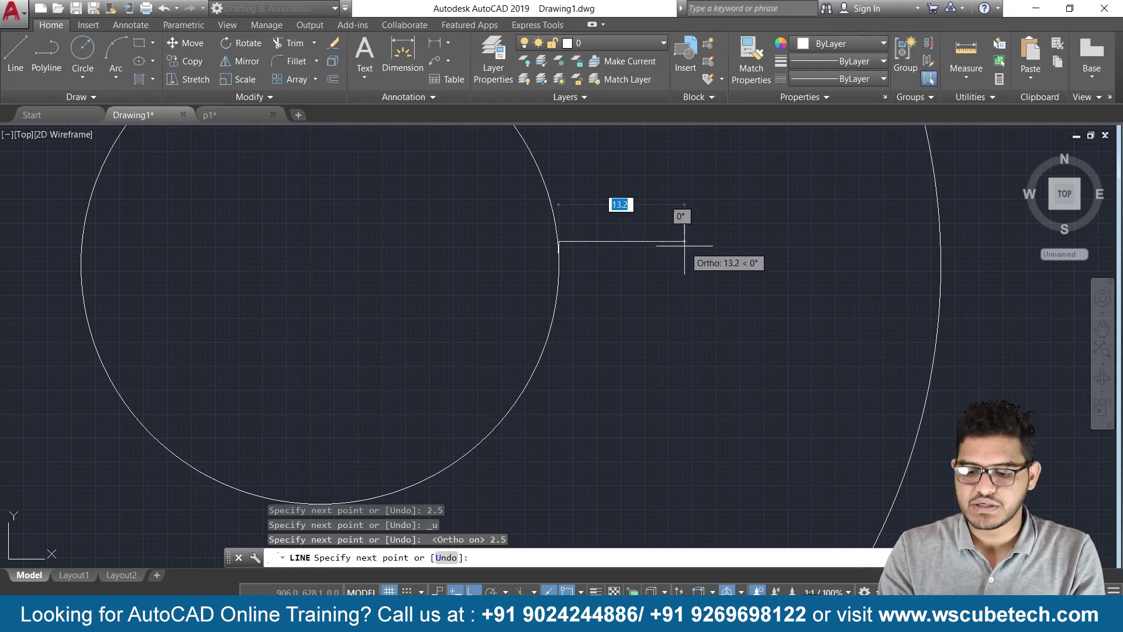
{"action": "type", "text": "20"}
{"action": "key", "text": "Return"}
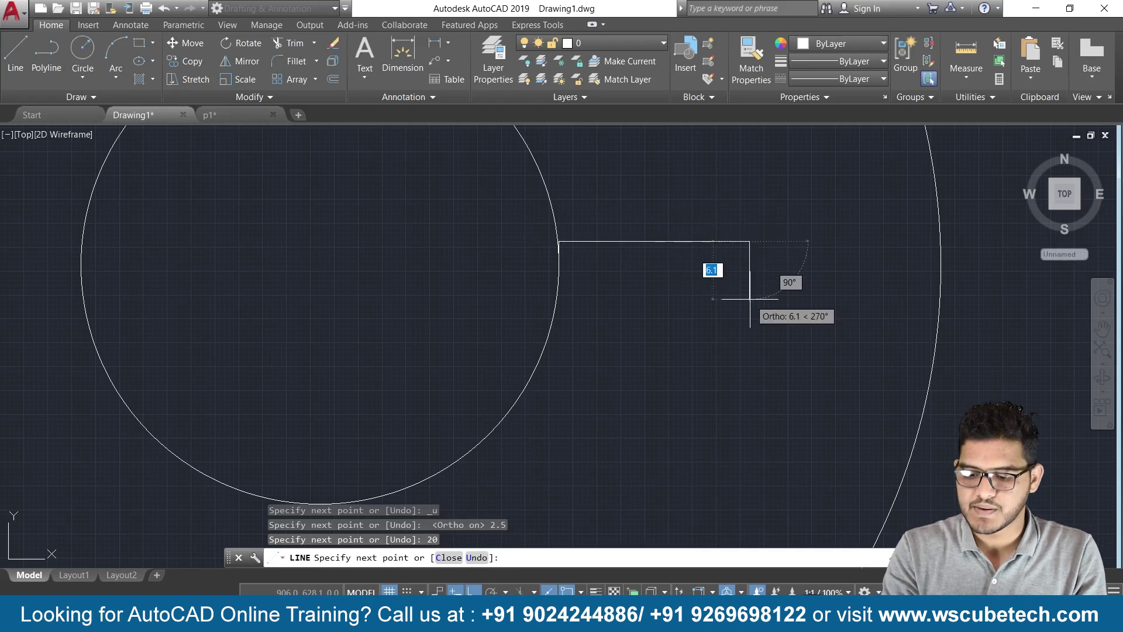
{"action": "type", "text": "5"}
{"action": "key", "text": "Return"}
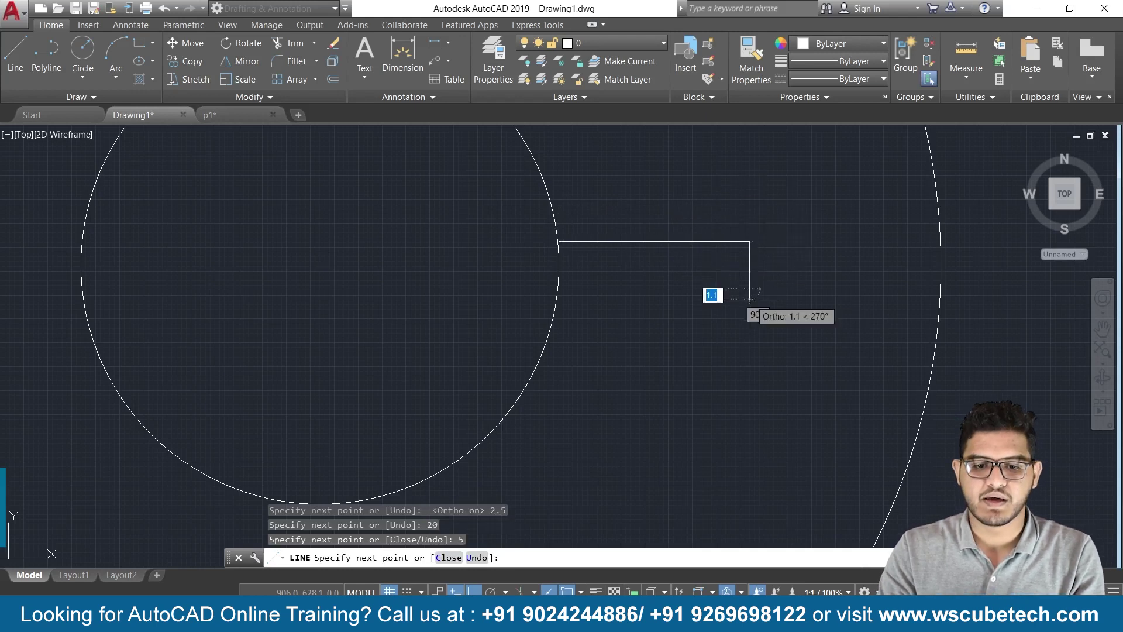
{"action": "left_click", "coordinate": [566, 288]}
{"action": "type", "text": "2"}
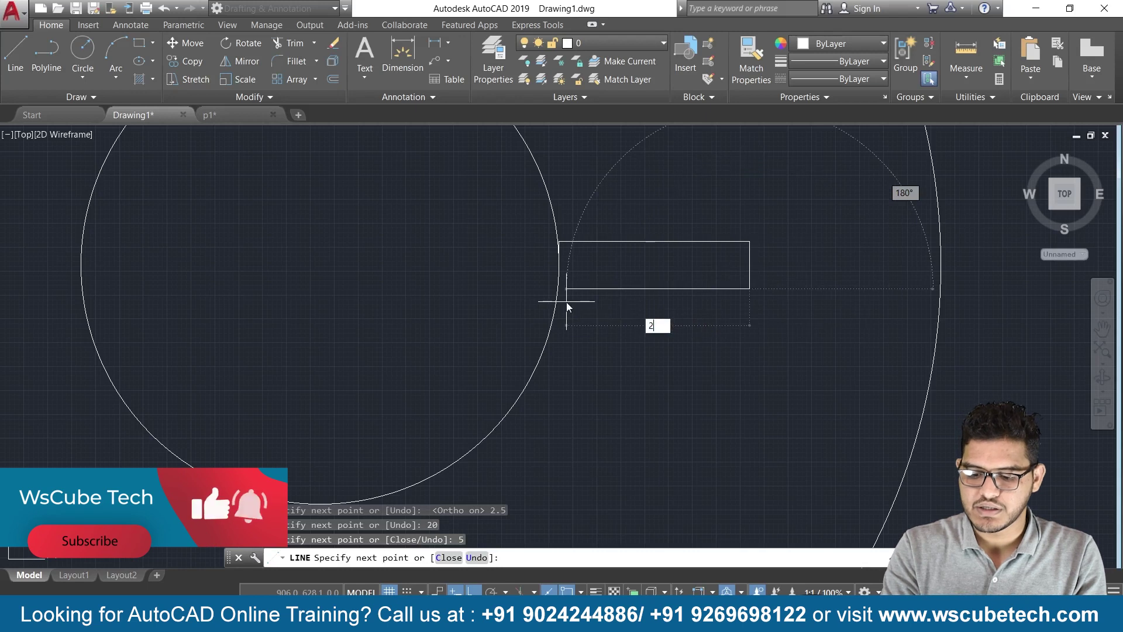
{"action": "type", "text": "0"}
{"action": "key", "text": "Return"}
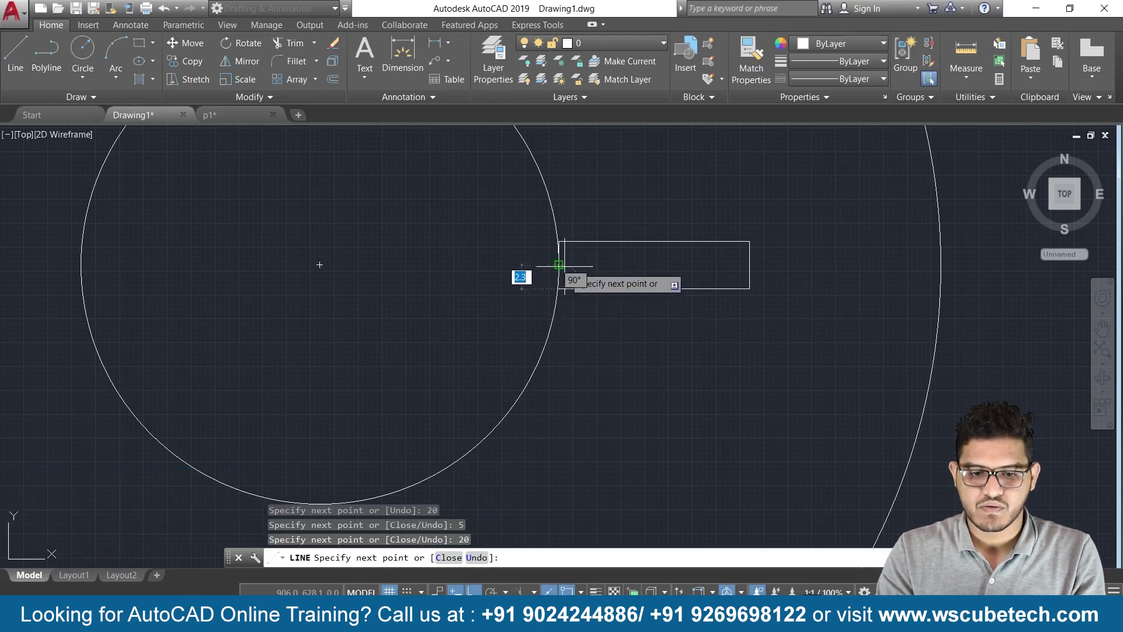
{"action": "left_click", "coordinate": [559, 265]}
{"action": "key", "text": "Return"}
- Zoom in and select the short line at the slot's left end
{"action": "scroll", "coordinate": [536, 279], "scroll_direction": "down", "scroll_amount": 4}
{"action": "scroll", "coordinate": [492, 295], "scroll_direction": "up", "scroll_amount": 2}
{"action": "scroll", "coordinate": [497, 296], "scroll_direction": "up", "scroll_amount": 2}
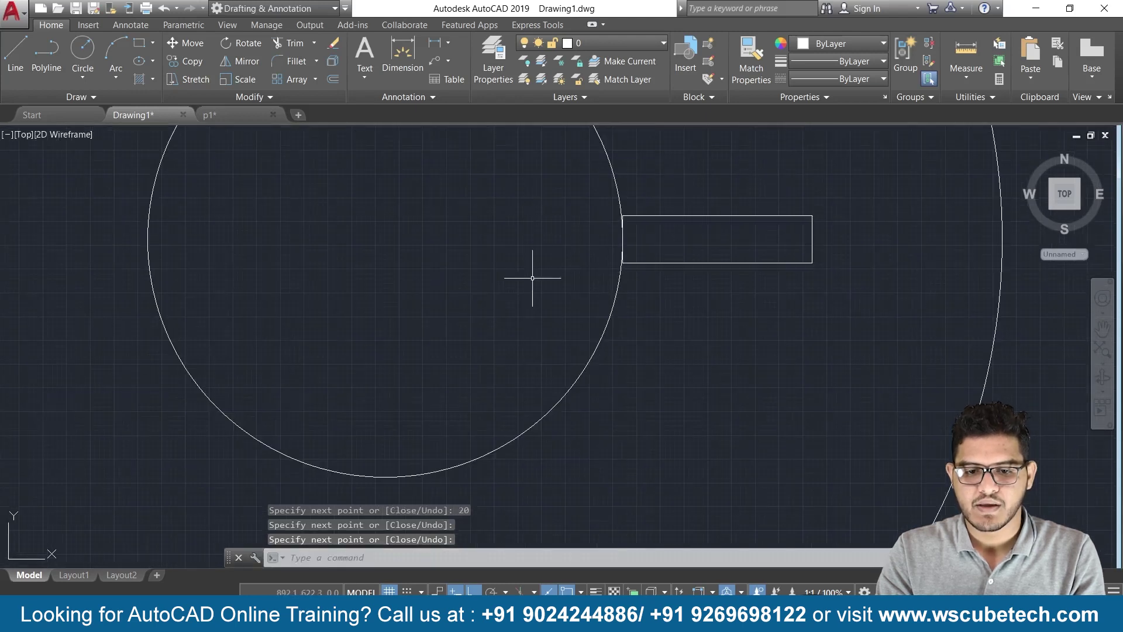
{"action": "left_click", "coordinate": [621, 226]}
- Delete the short left-end line and join the slot's top, right and bottom edges into one polyline
{"action": "key", "text": "Delete"}
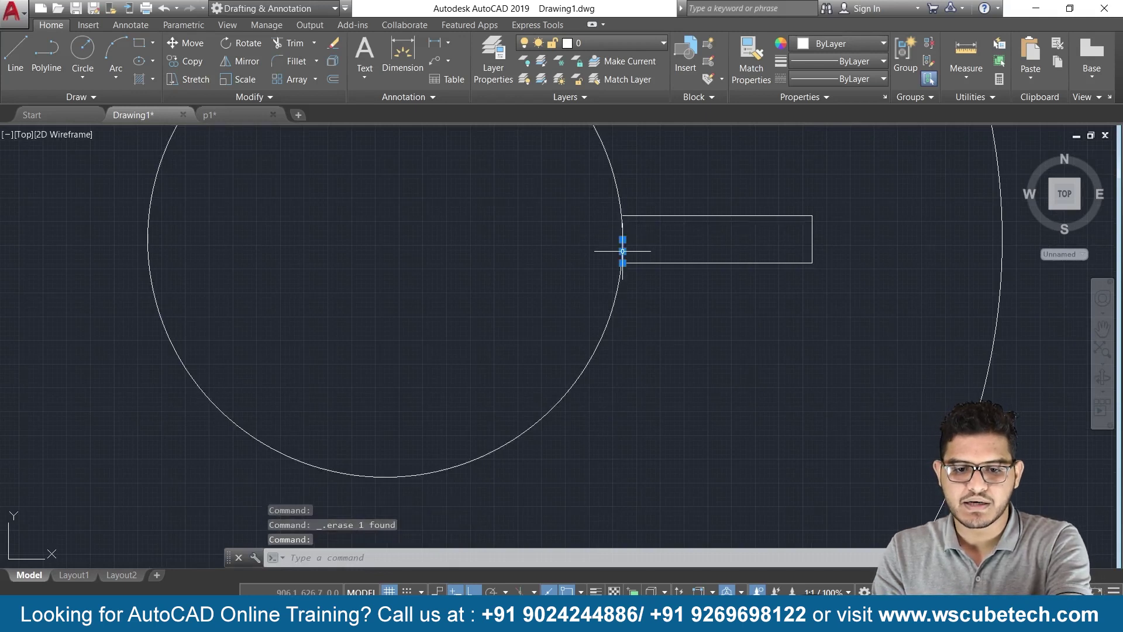
{"action": "left_click", "coordinate": [647, 214]}
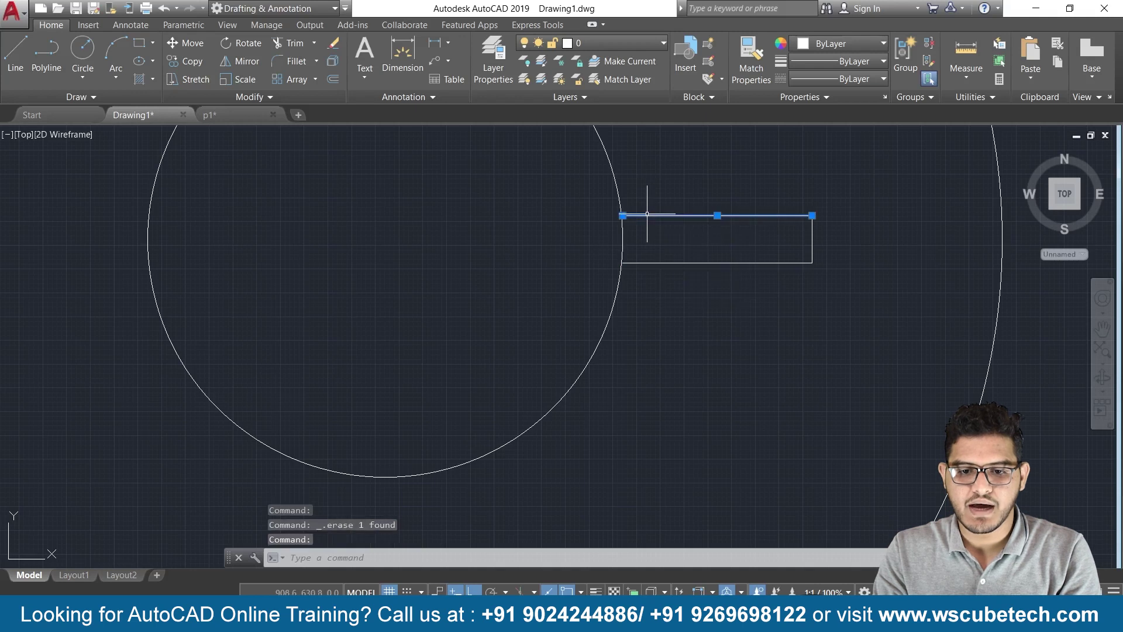
{"action": "left_click", "coordinate": [812, 240]}
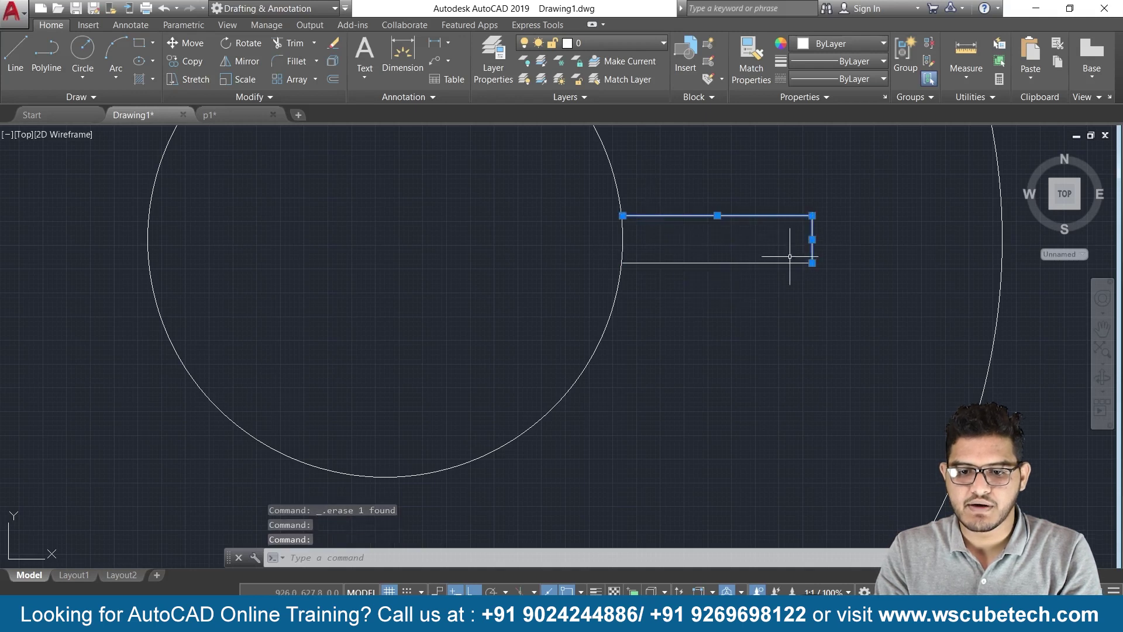
{"action": "left_click", "coordinate": [766, 263]}
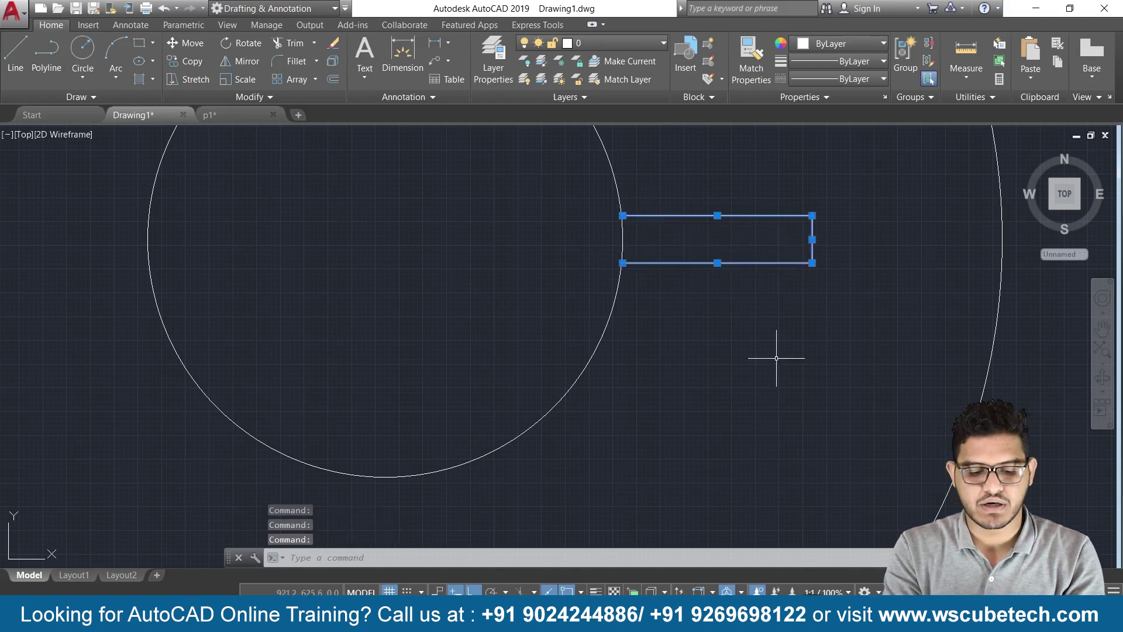
{"action": "type", "text": "J"}
{"action": "key", "text": "Return"}
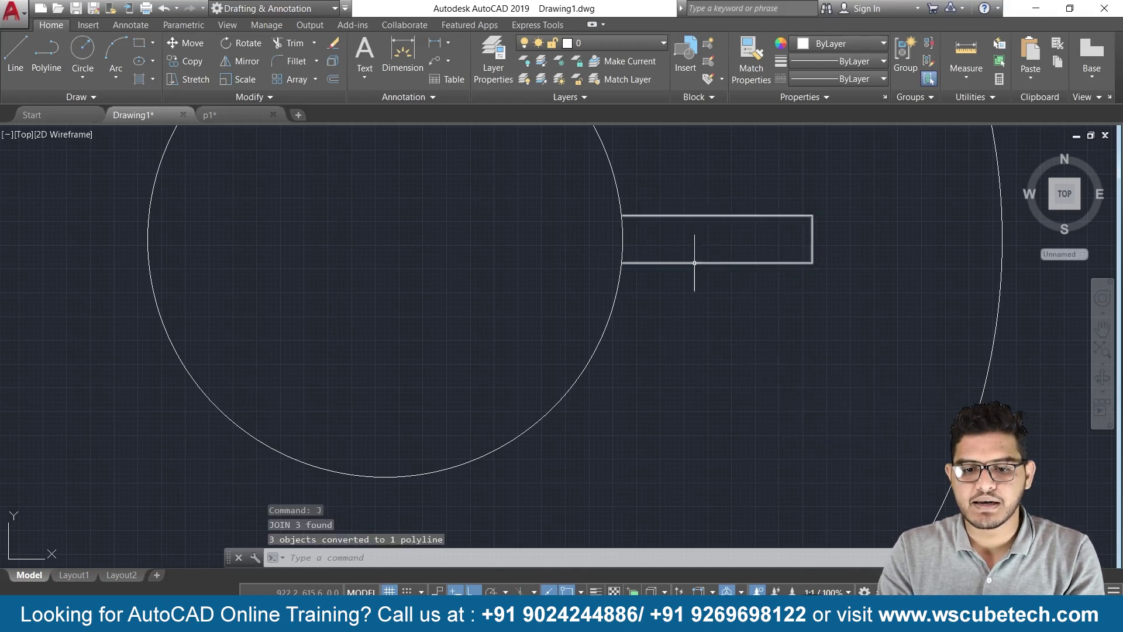
- Select the joined slot outline and zoom in on the circles
{"action": "left_click", "coordinate": [694, 262]}
{"action": "scroll", "coordinate": [376, 243], "scroll_direction": "down", "scroll_amount": 2}
{"action": "scroll", "coordinate": [376, 243], "scroll_direction": "down", "scroll_amount": 2}
{"action": "middle_click_drag", "start_coordinate": [379, 251], "coordinate": [527, 289]}
{"action": "scroll", "coordinate": [527, 289], "scroll_direction": "down", "scroll_amount": 2}
{"action": "scroll", "coordinate": [421, 306], "scroll_direction": "up", "scroll_amount": 1}
{"action": "middle_click_drag", "start_coordinate": [388, 321], "coordinate": [681, 339]}
{"action": "scroll", "coordinate": [446, 336], "scroll_direction": "down", "scroll_amount": 4}
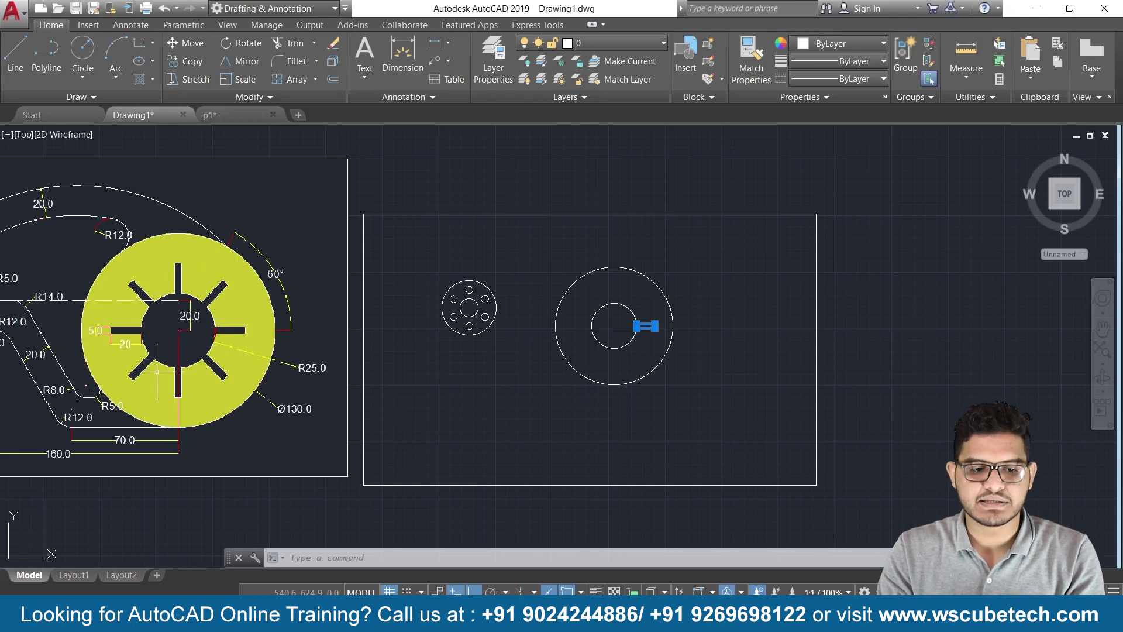
{"action": "scroll", "coordinate": [551, 393], "scroll_direction": "up", "scroll_amount": 2}
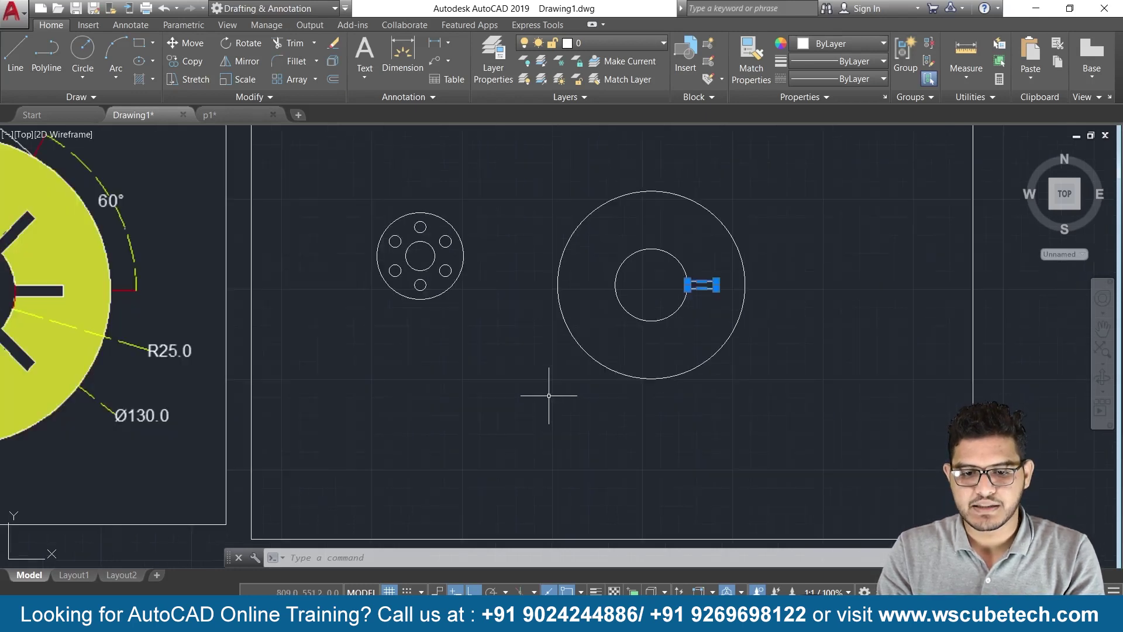
{"action": "scroll", "coordinate": [666, 364], "scroll_direction": "up", "scroll_amount": 1}
{"action": "scroll", "coordinate": [542, 401], "scroll_direction": "up", "scroll_amount": 1}
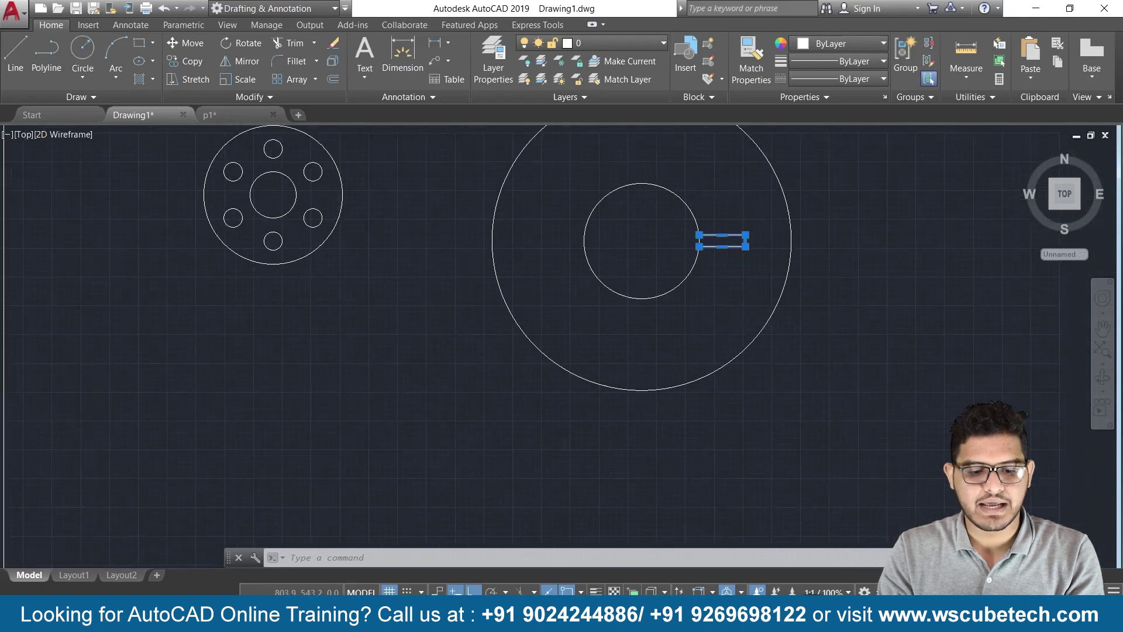
- Polar-array the slot into 8 items around the inner circle's centre
{"action": "type", "text": "ar"}
{"action": "key", "text": "Return"}
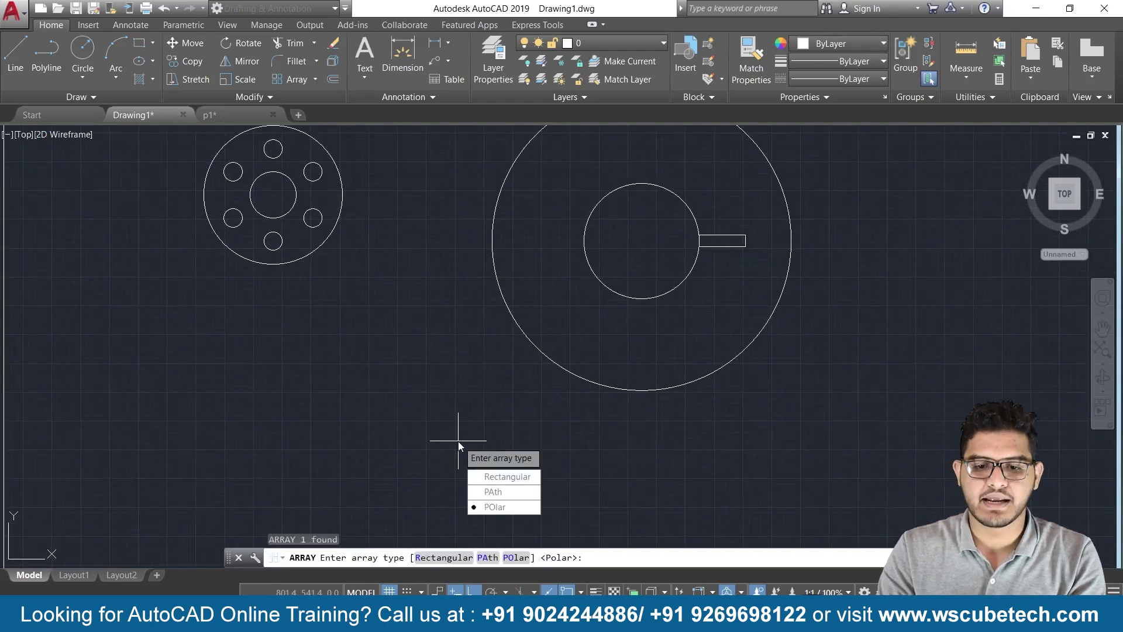
{"action": "left_click", "coordinate": [487, 508]}
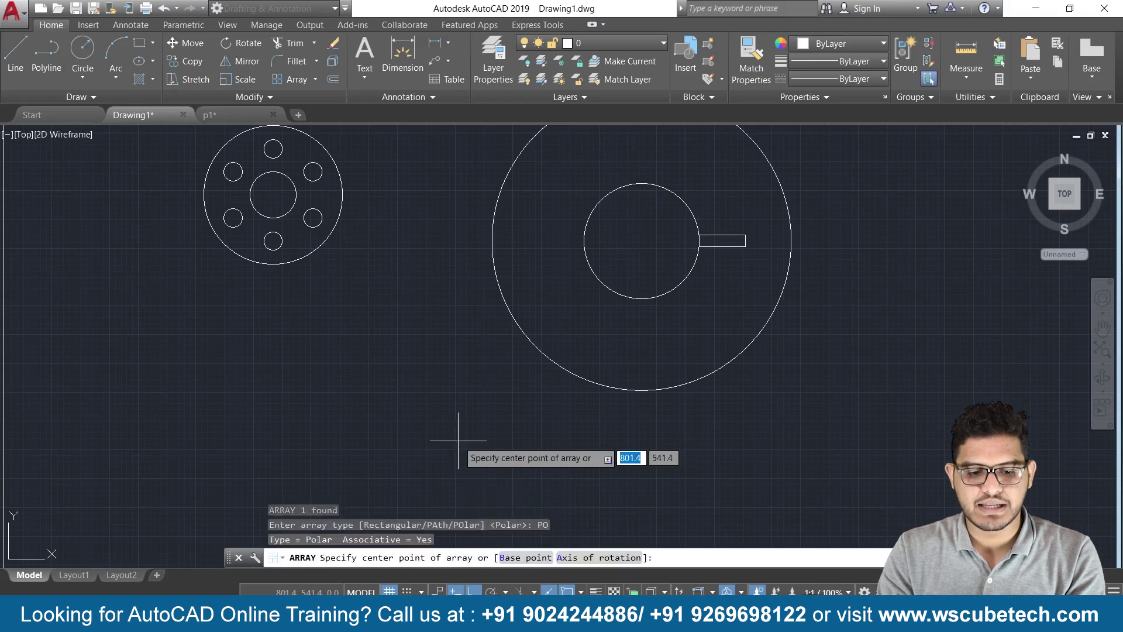
{"action": "left_click", "coordinate": [642, 241]}
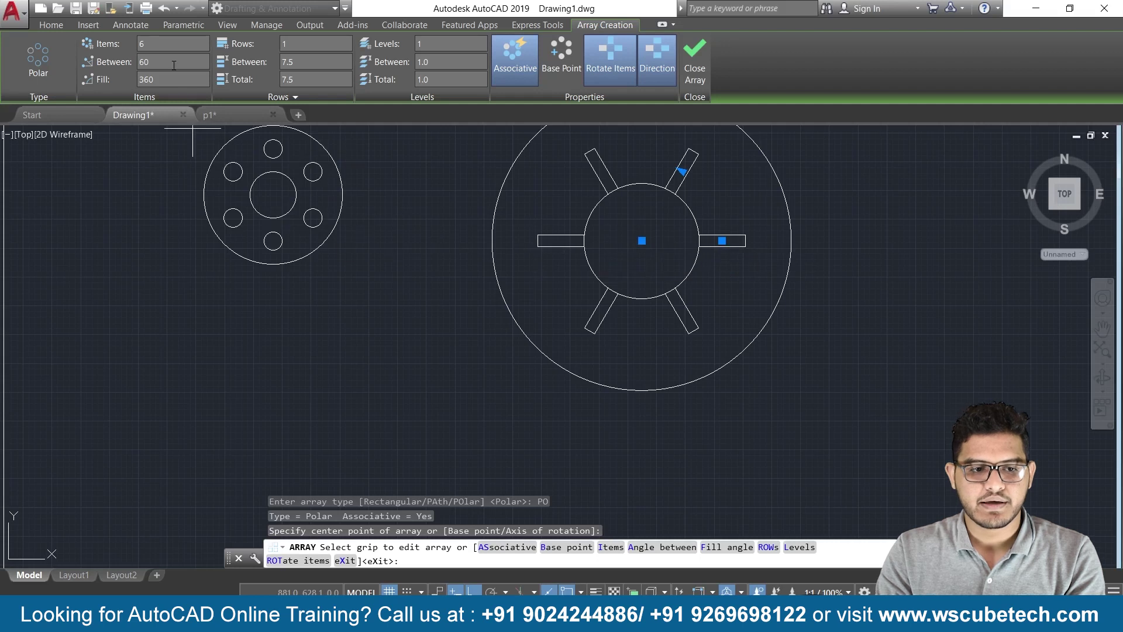
{"action": "double_click", "coordinate": [165, 40]}
{"action": "type", "text": "8"}
{"action": "key", "text": "Return"}
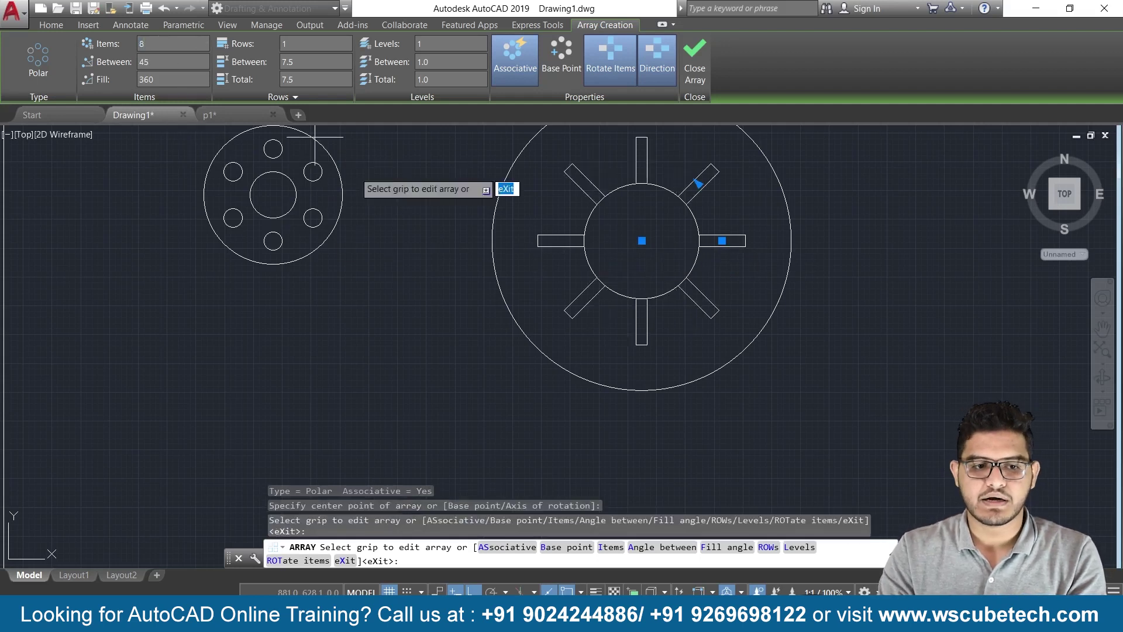
{"action": "left_click", "coordinate": [697, 70]}
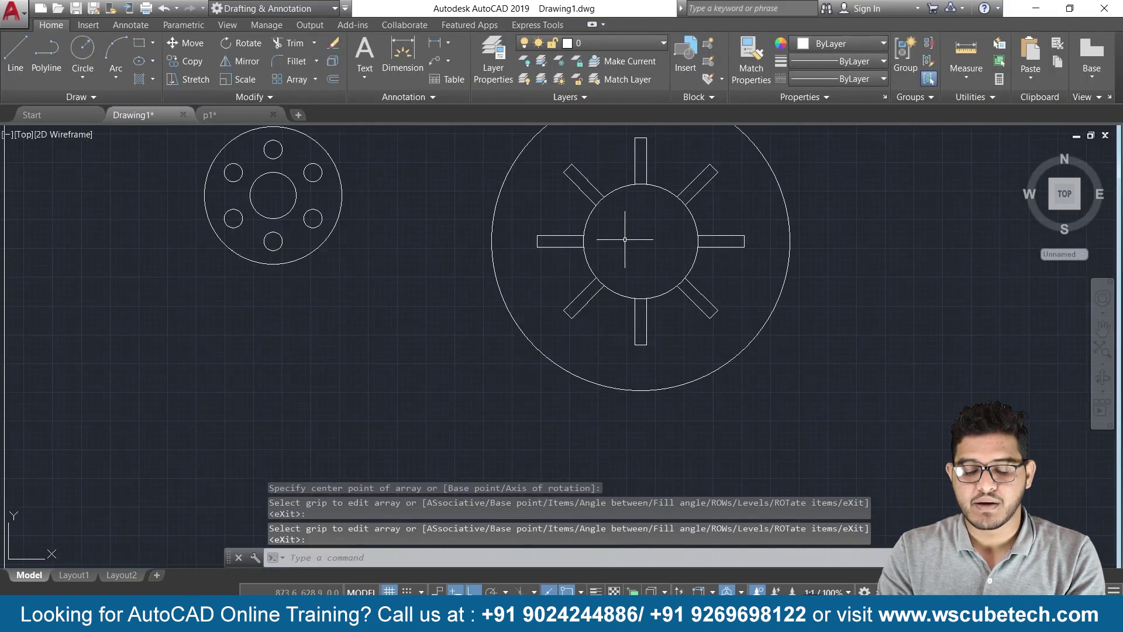
{"action": "scroll", "coordinate": [641, 226], "scroll_direction": "up", "scroll_amount": 2}
- Trim the inner circle inside the slots using a fence path
{"action": "middle_click_drag", "start_coordinate": [634, 244], "coordinate": [620, 288]}
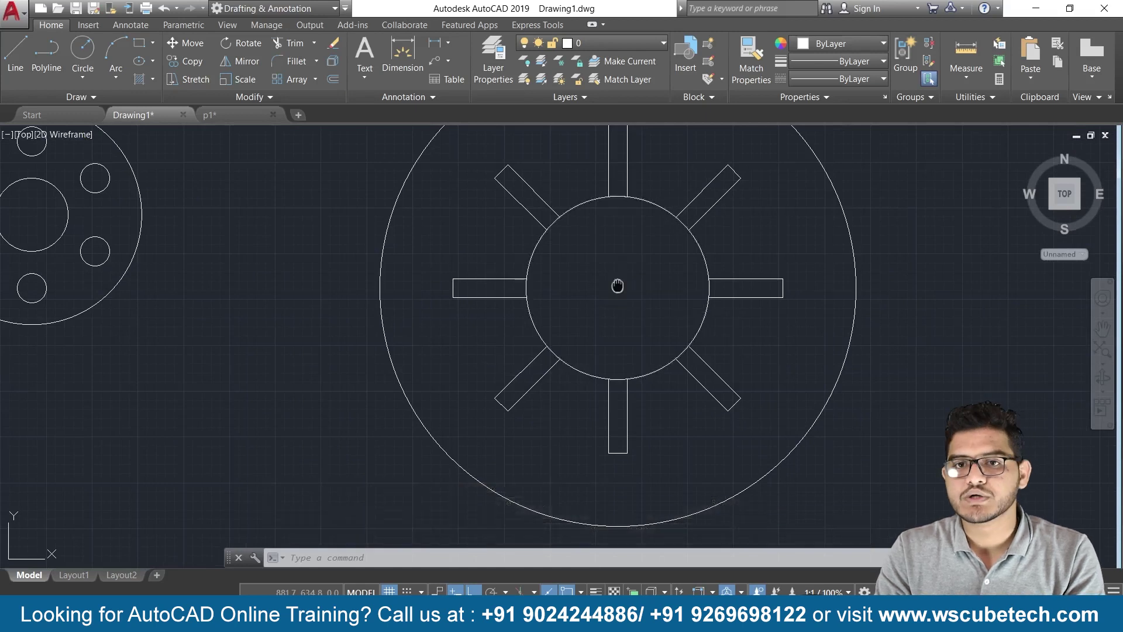
{"action": "middle_click_drag", "start_coordinate": [610, 283], "coordinate": [564, 320]}
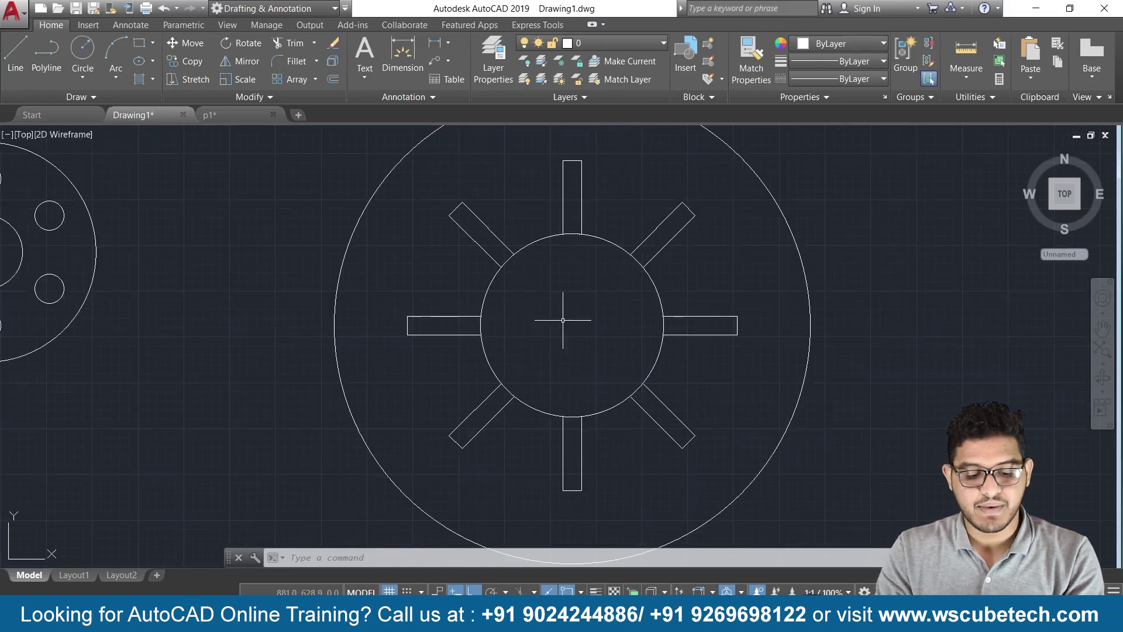
{"action": "type", "text": "TR"}
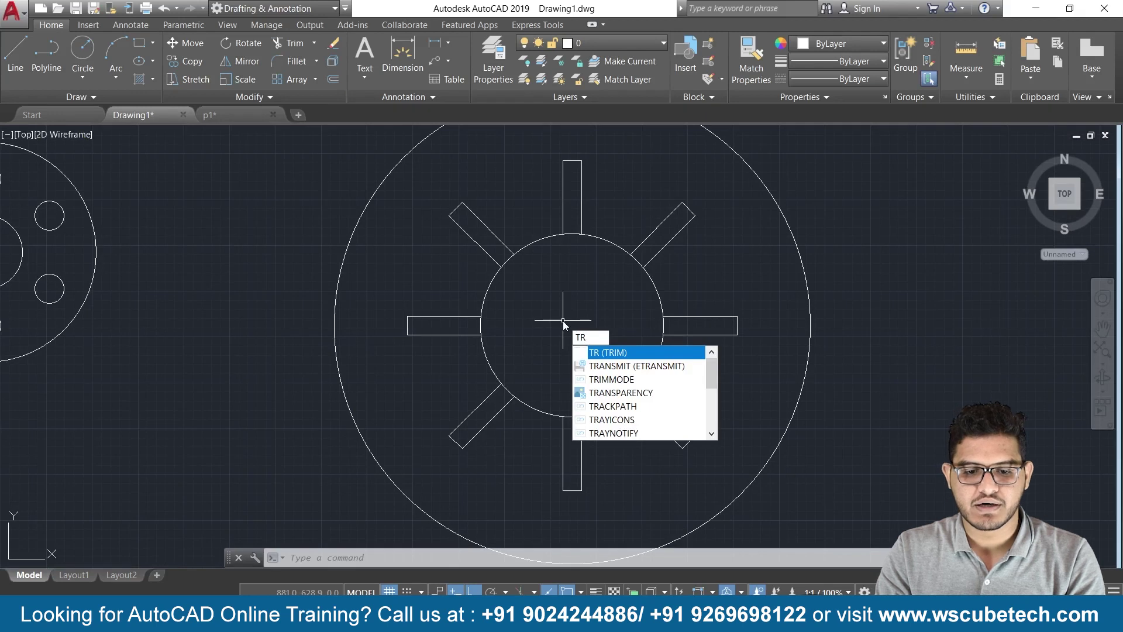
{"action": "key", "text": "Return"}
{"action": "key", "text": "Return"}
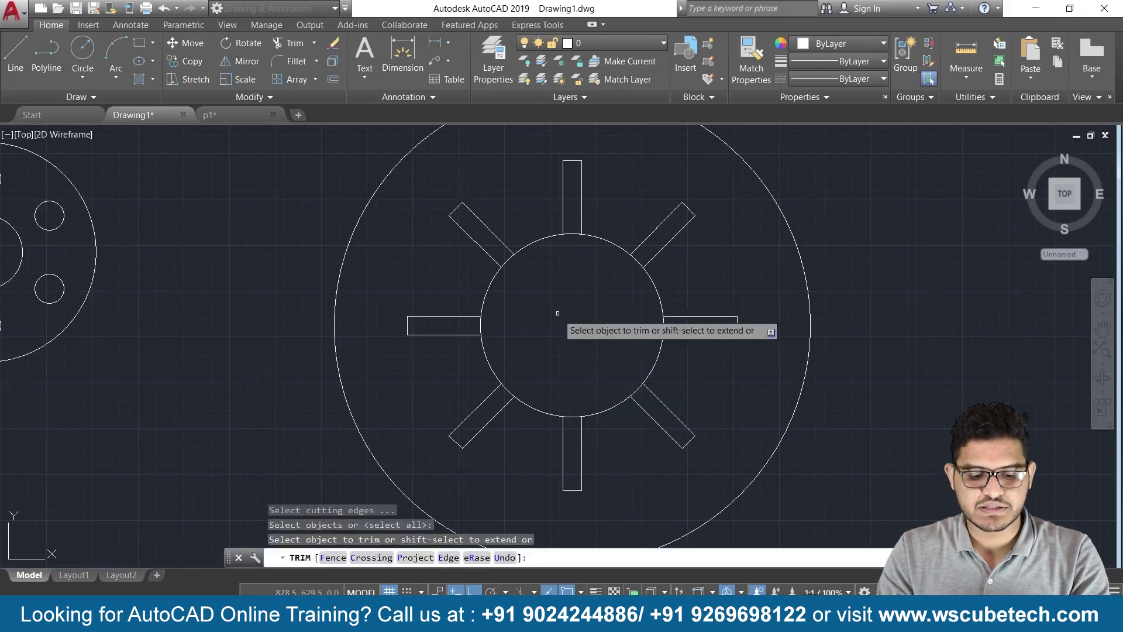
{"action": "type", "text": "f"}
{"action": "key", "text": "Return"}
{"action": "left_click_drag", "start_coordinate": [604, 291], "coordinate": [632, 267]}
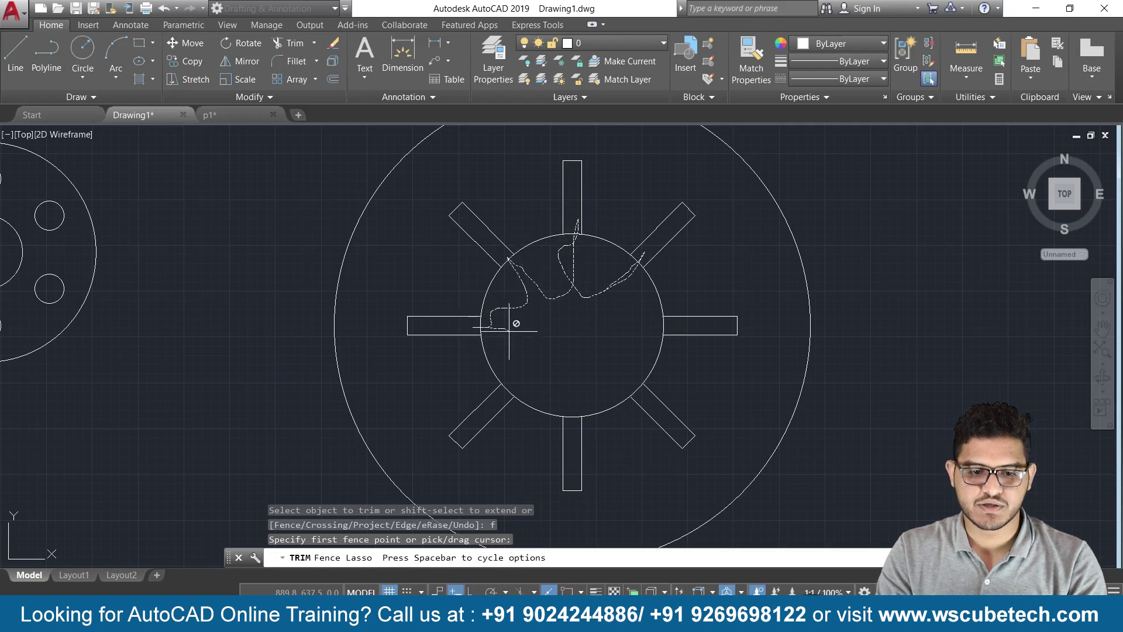
{"action": "left_click_drag", "start_coordinate": [507, 380], "coordinate": [500, 400]}
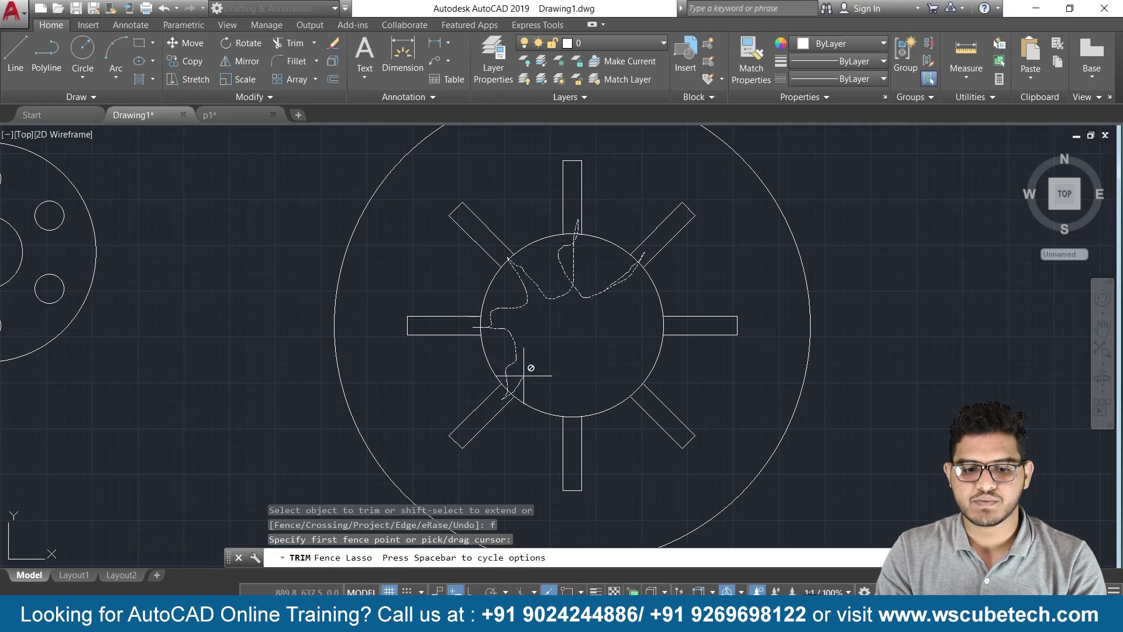
{"action": "left_click_drag", "start_coordinate": [602, 375], "coordinate": [627, 386]}
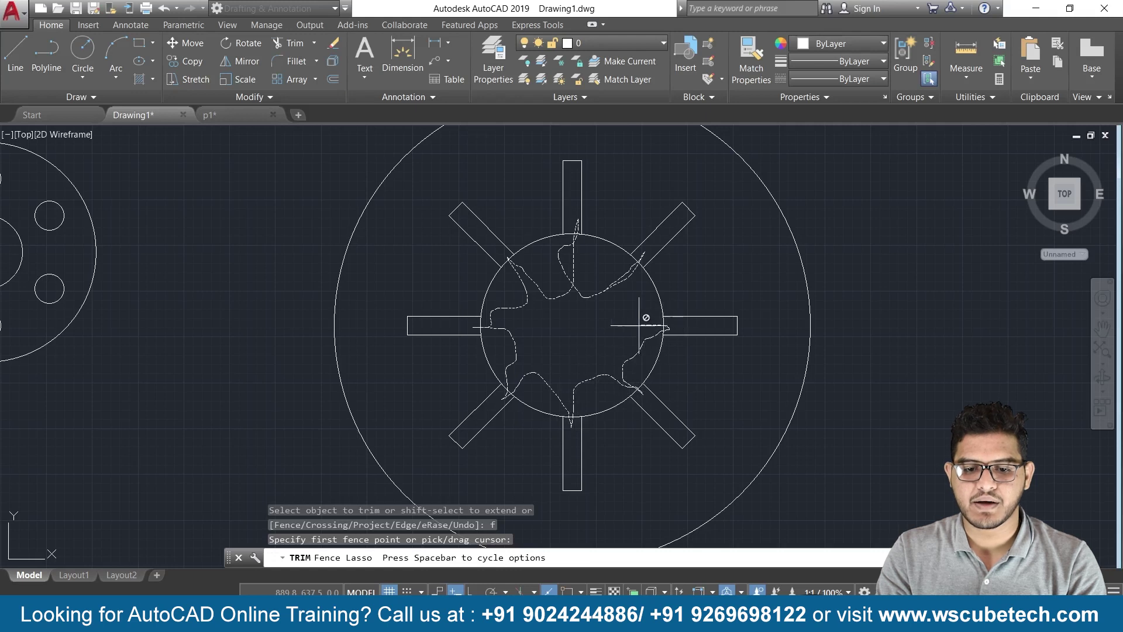
{"action": "left_click_drag", "start_coordinate": [628, 326], "coordinate": [627, 326]}
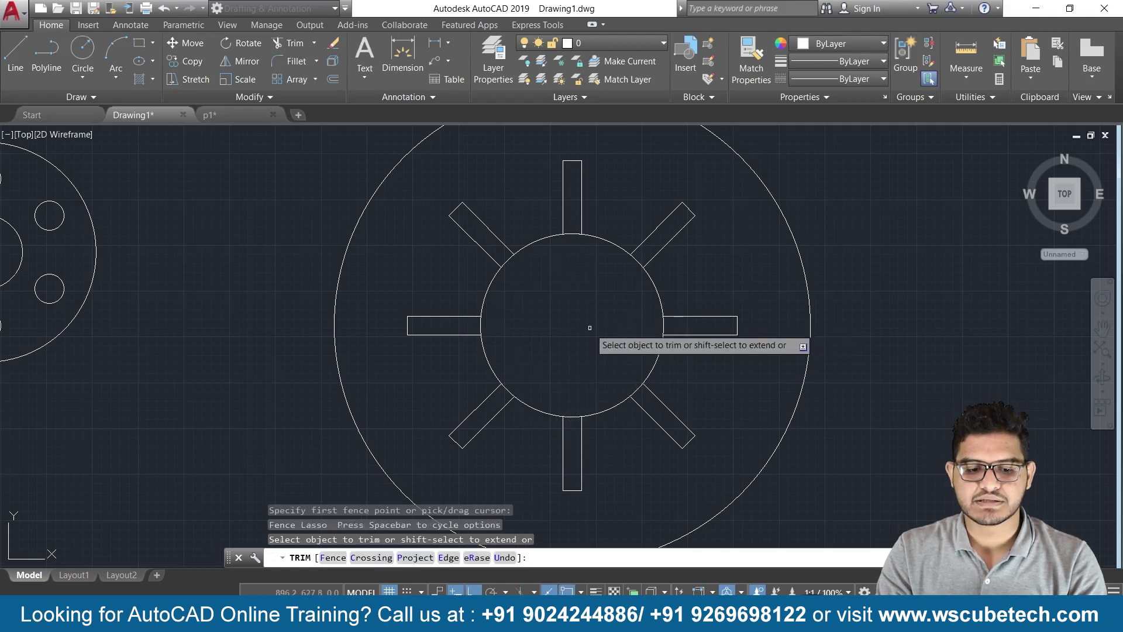
{"action": "left_click", "coordinate": [646, 251]}
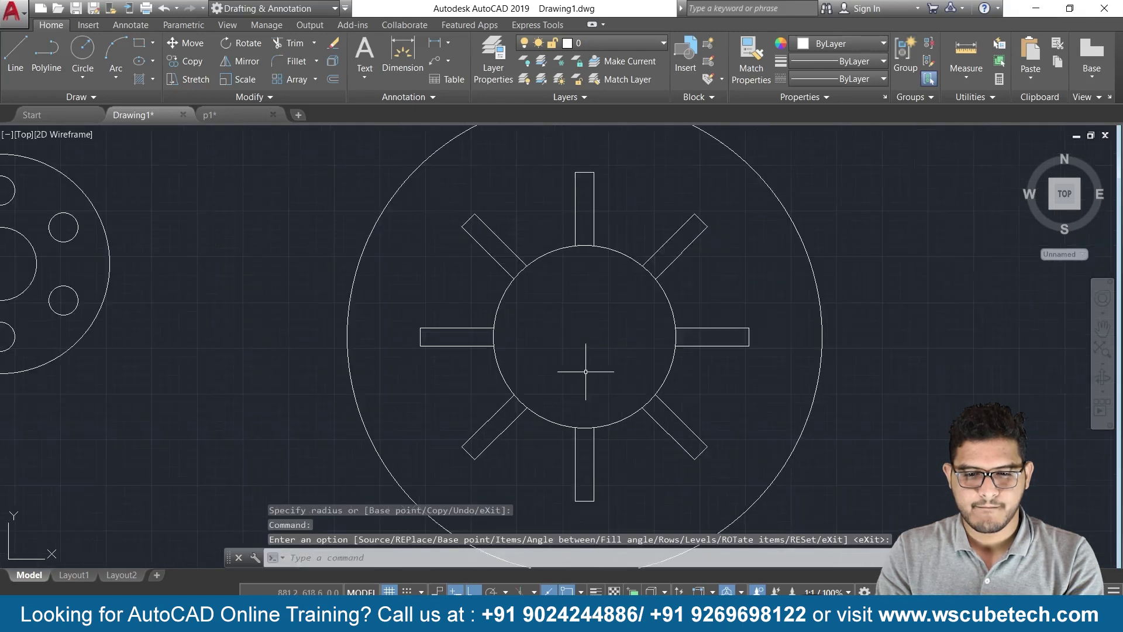
- Retry trimming the arc near the upper-right slot, then delete the inner circle
{"action": "type", "text": "tr"}
{"action": "key", "text": "Return"}
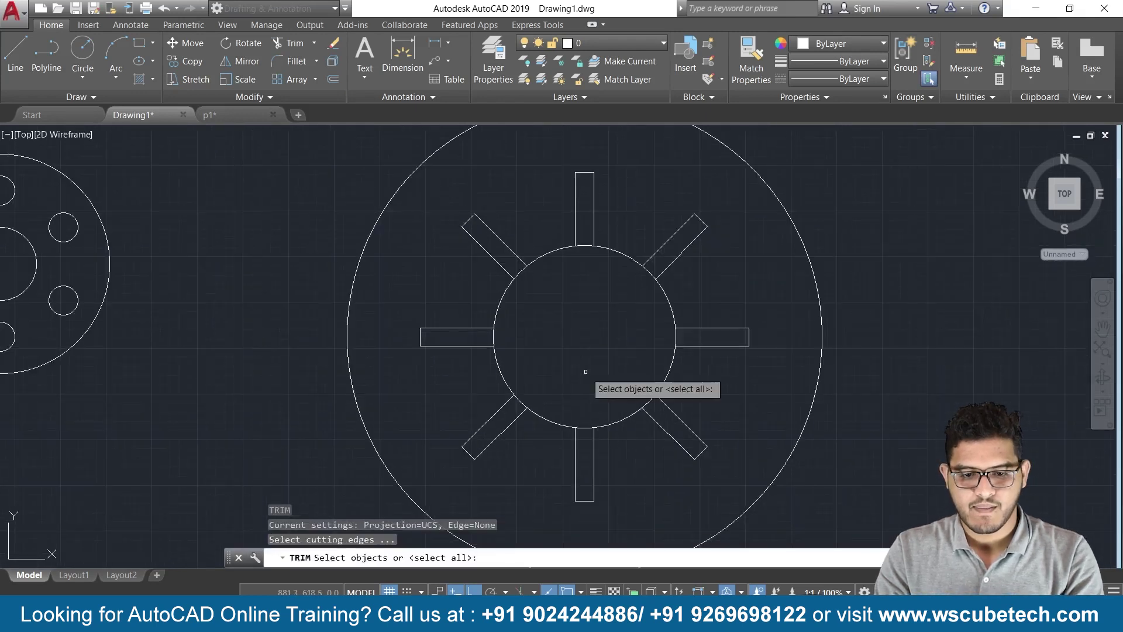
{"action": "key", "text": "Return"}
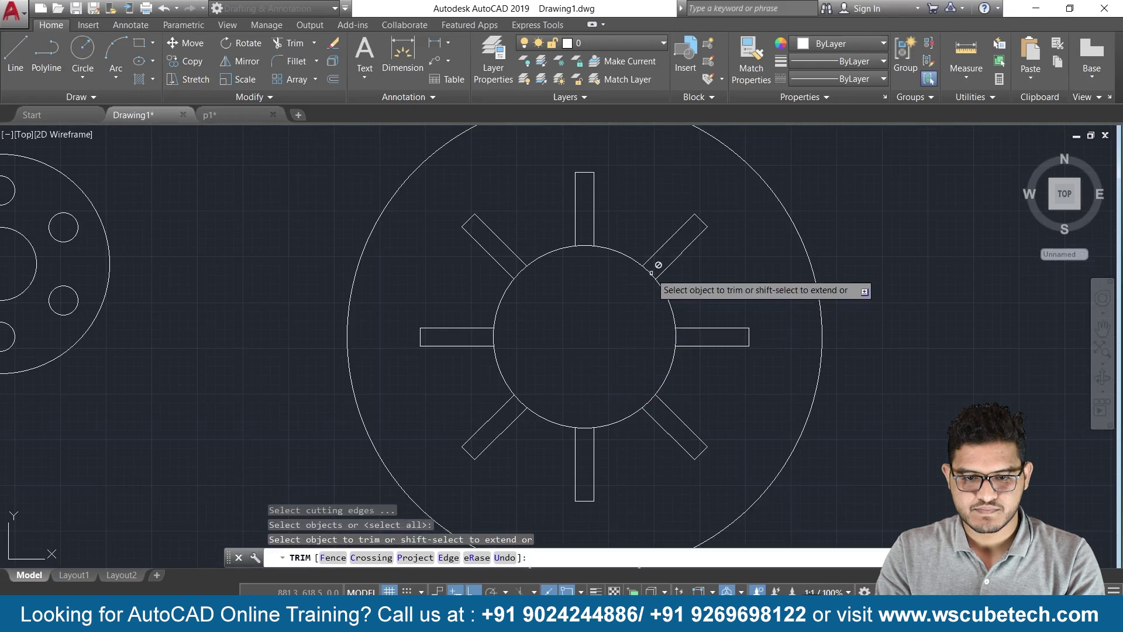
{"action": "left_click", "coordinate": [651, 273]}
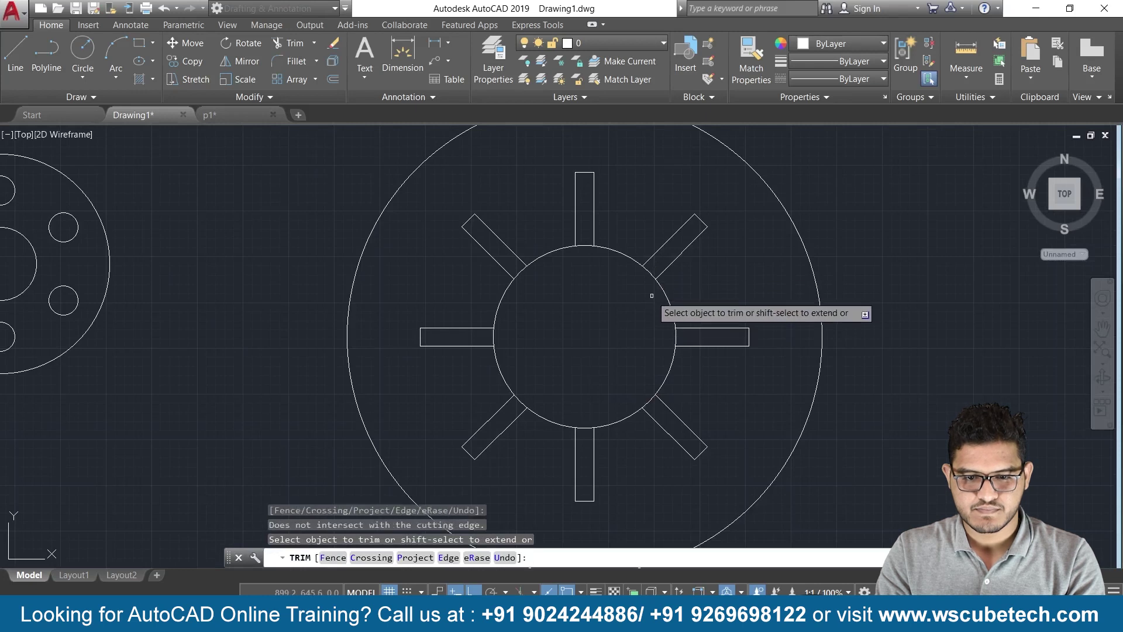
{"action": "key", "text": "Escape"}
{"action": "left_click", "coordinate": [618, 251]}
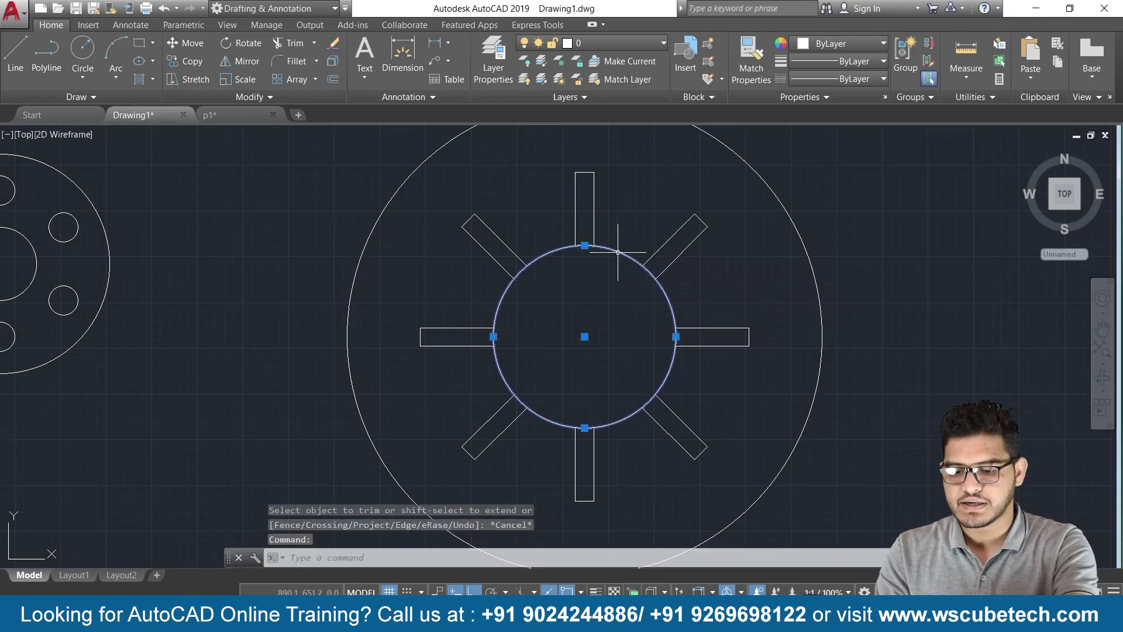
{"action": "key", "text": "Delete"}
- Redraw the radius-25 inner circle from the ring centre, its edge at the slot ends
{"action": "scroll", "coordinate": [615, 297], "scroll_direction": "up", "scroll_amount": 2}
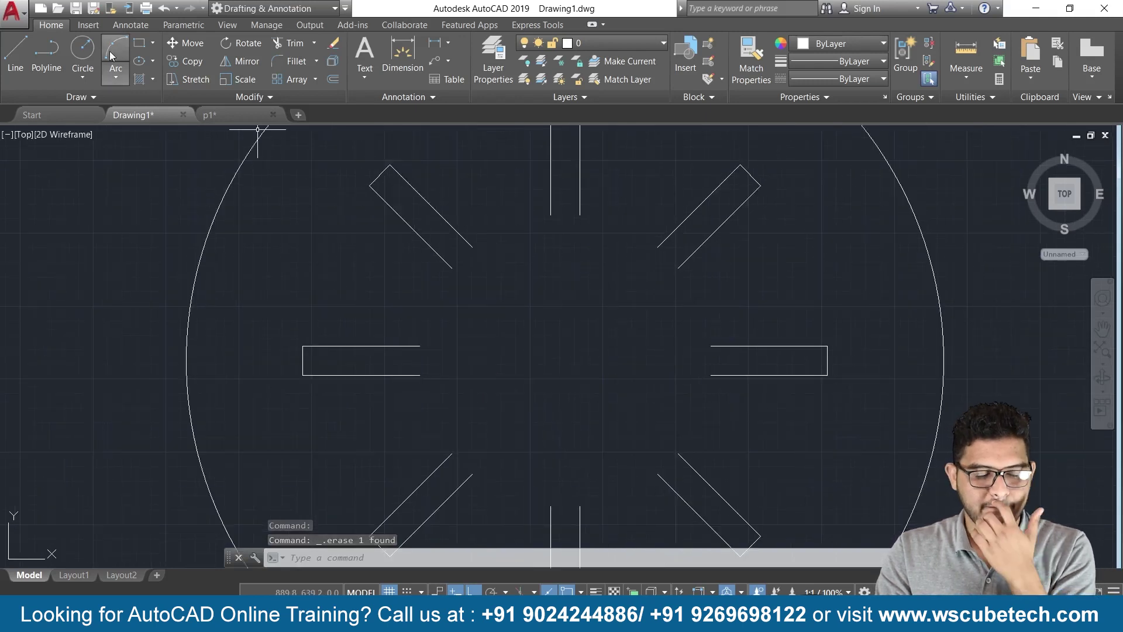
{"action": "left_click", "coordinate": [83, 48]}
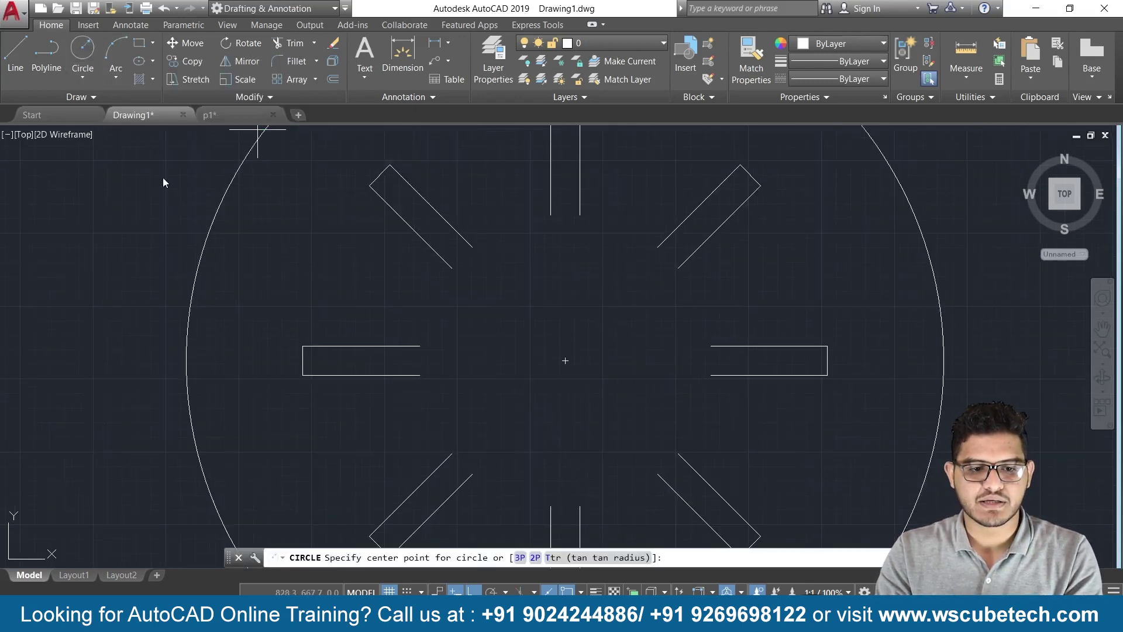
{"action": "left_click", "coordinate": [565, 361]}
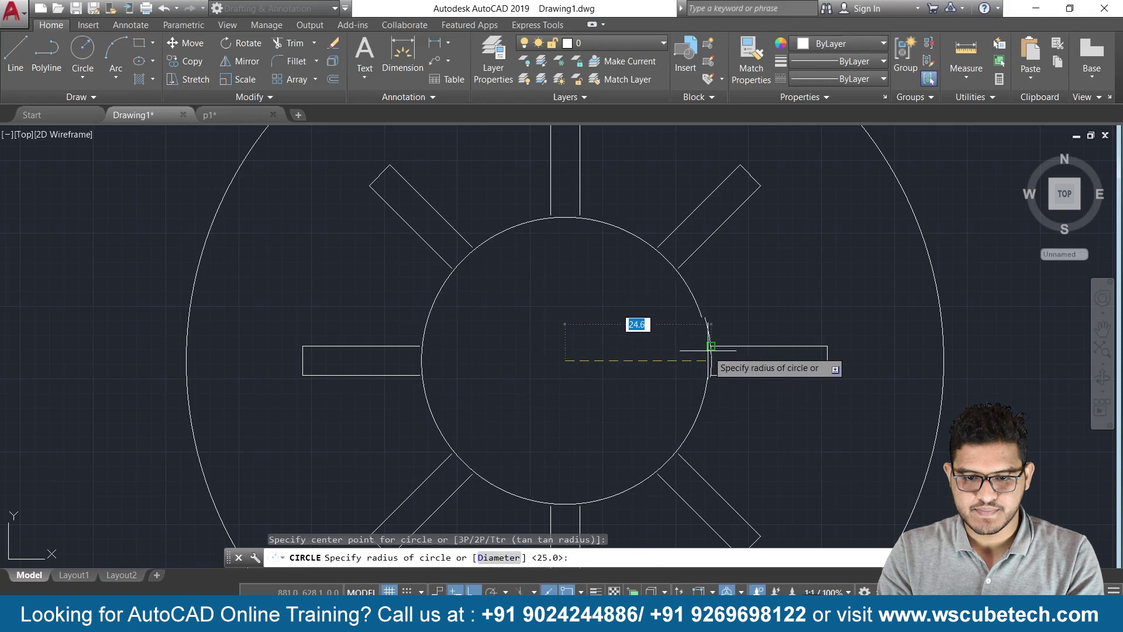
{"action": "left_click", "coordinate": [709, 349]}
{"action": "key", "text": "Return"}
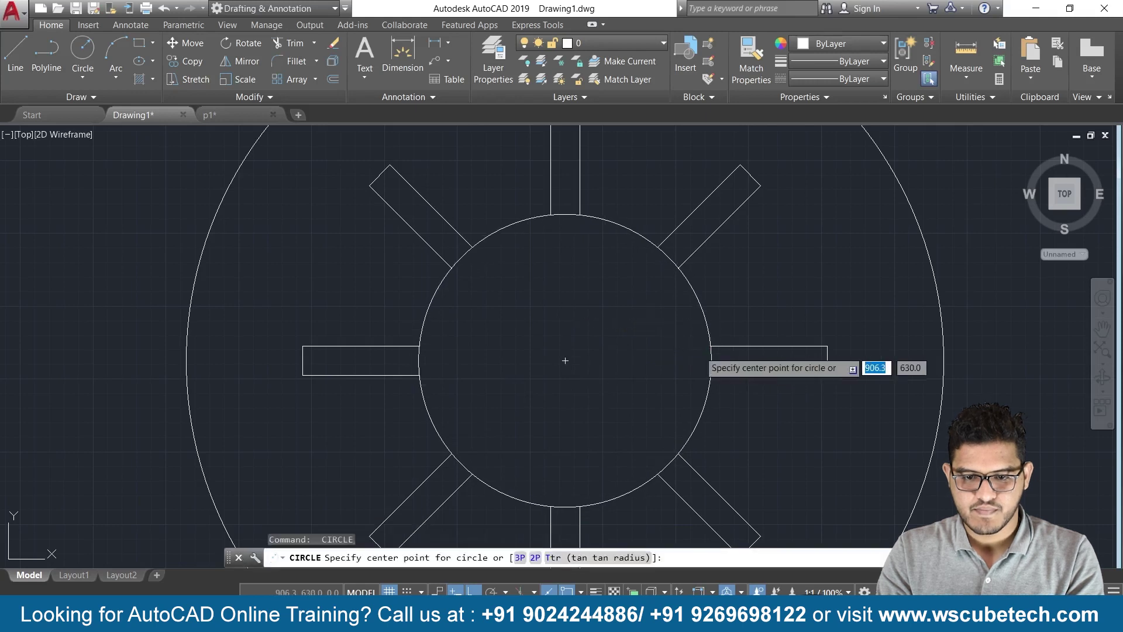
{"action": "type", "text": "tr"}
{"action": "key", "text": "Return"}
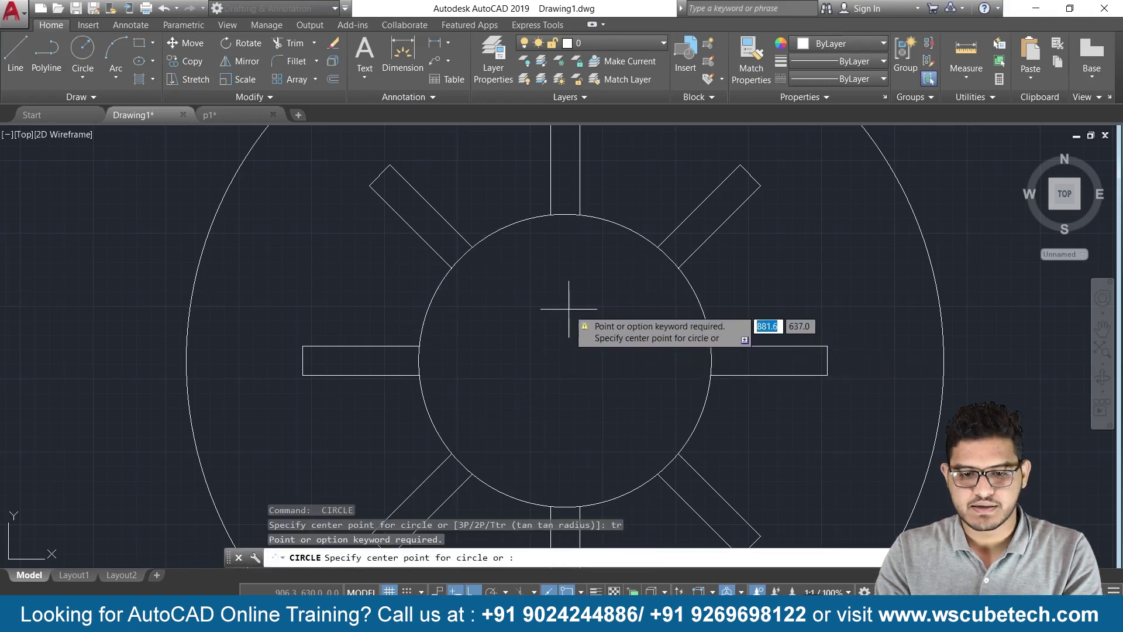
{"action": "key", "text": "Escape"}
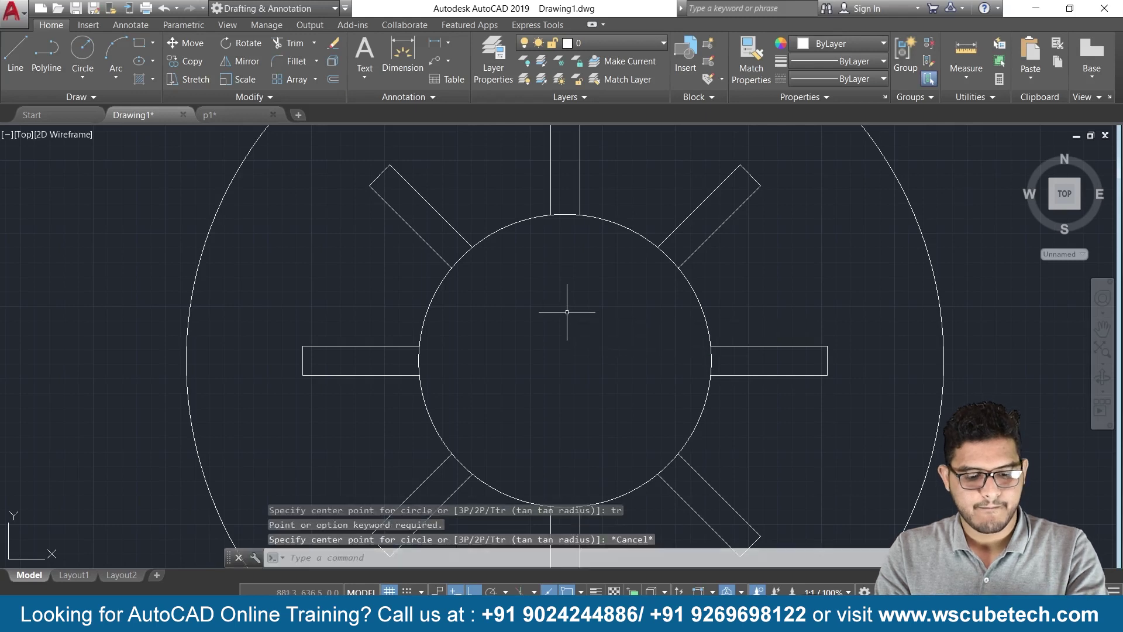
{"action": "type", "text": "tr"}
- Trim the radius-25 circle's arcs inside all eight slots into one star-shaped cutout
{"action": "key", "text": "Return"}
{"action": "key", "text": "Return"}
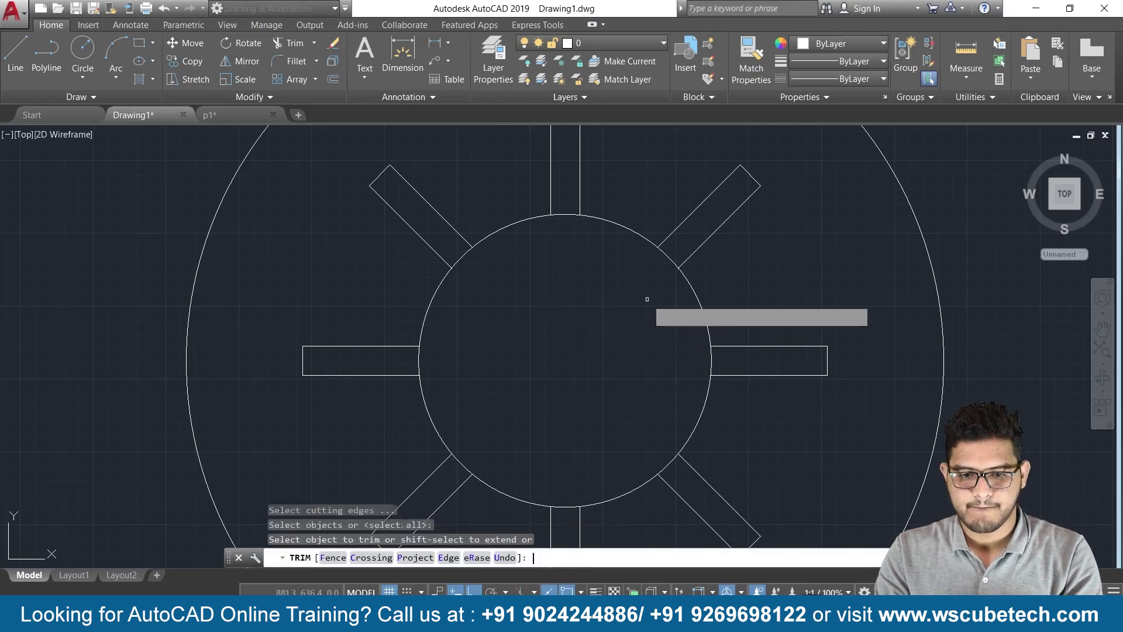
{"action": "left_click", "coordinate": [665, 255]}
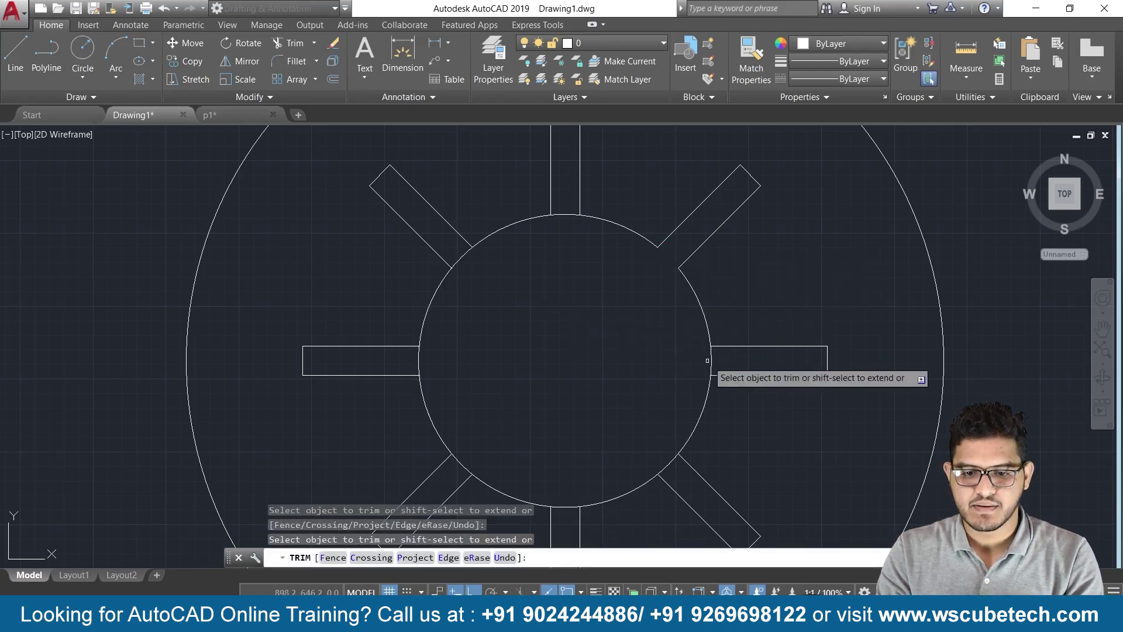
{"action": "left_click", "coordinate": [719, 352]}
{"action": "left_click", "coordinate": [702, 363]}
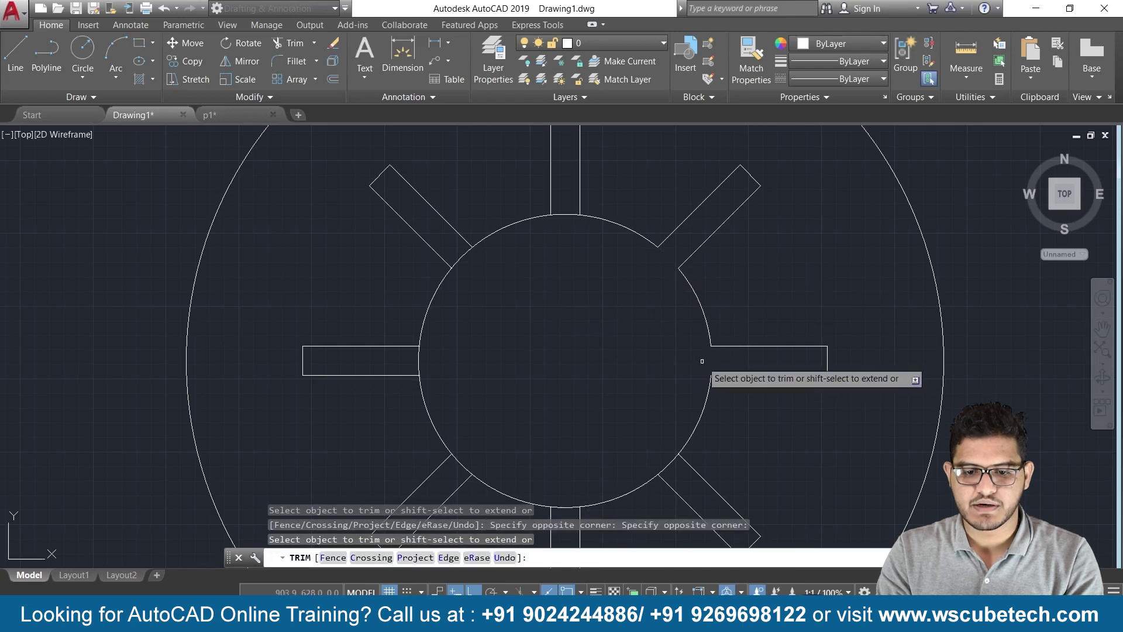
{"action": "left_click", "coordinate": [563, 215]}
{"action": "left_click", "coordinate": [460, 259]}
{"action": "left_click", "coordinate": [420, 360]}
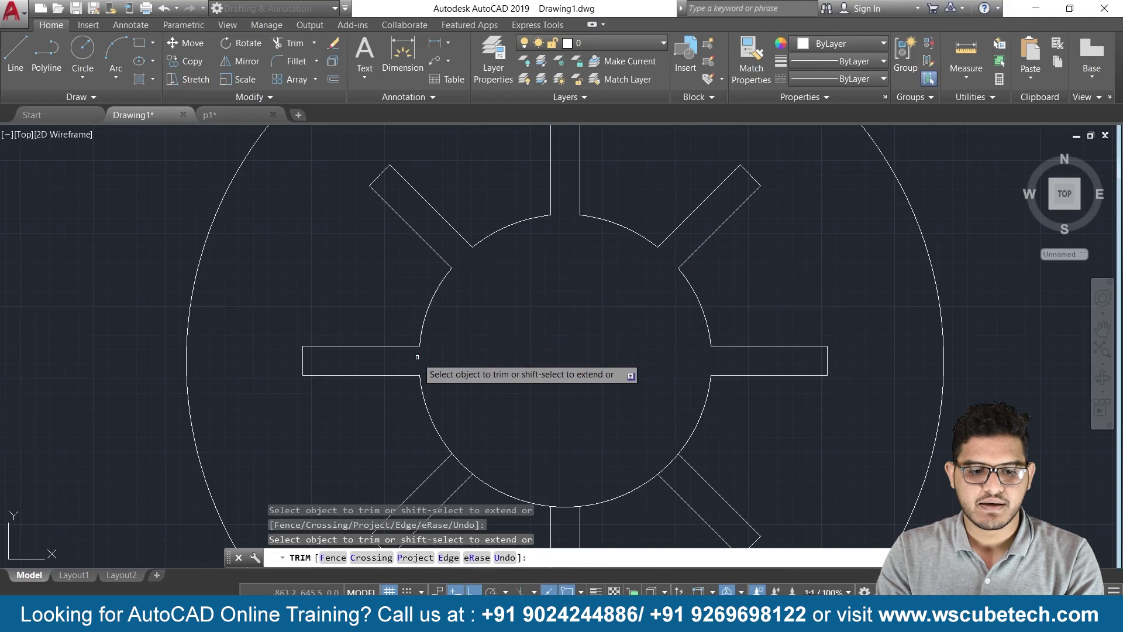
{"action": "left_click", "coordinate": [463, 462]}
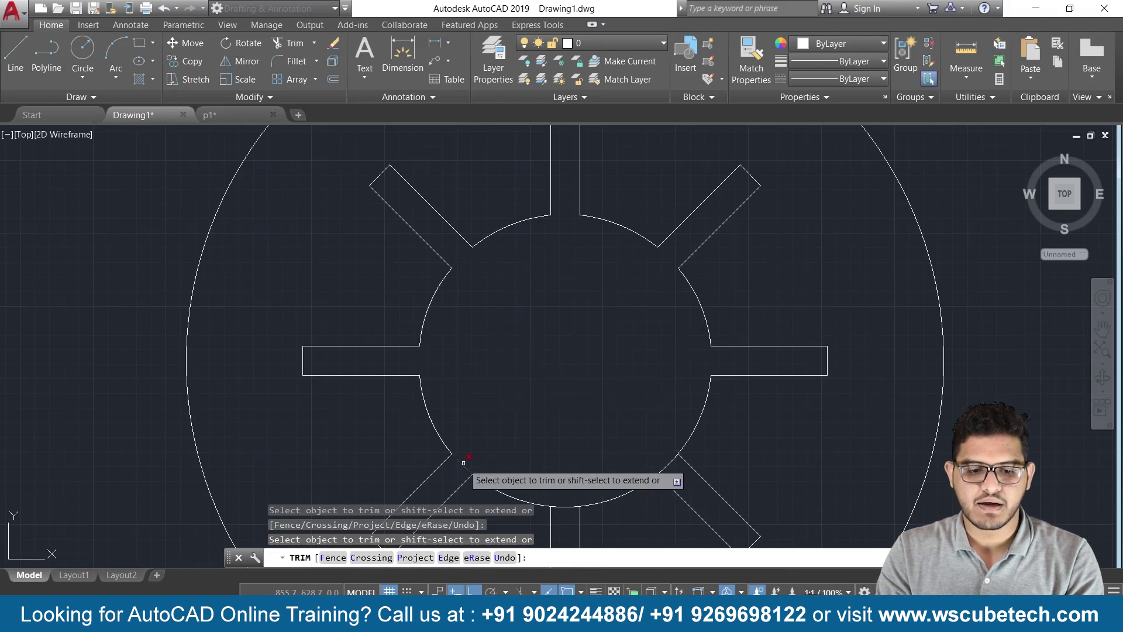
{"action": "left_click", "coordinate": [566, 507]}
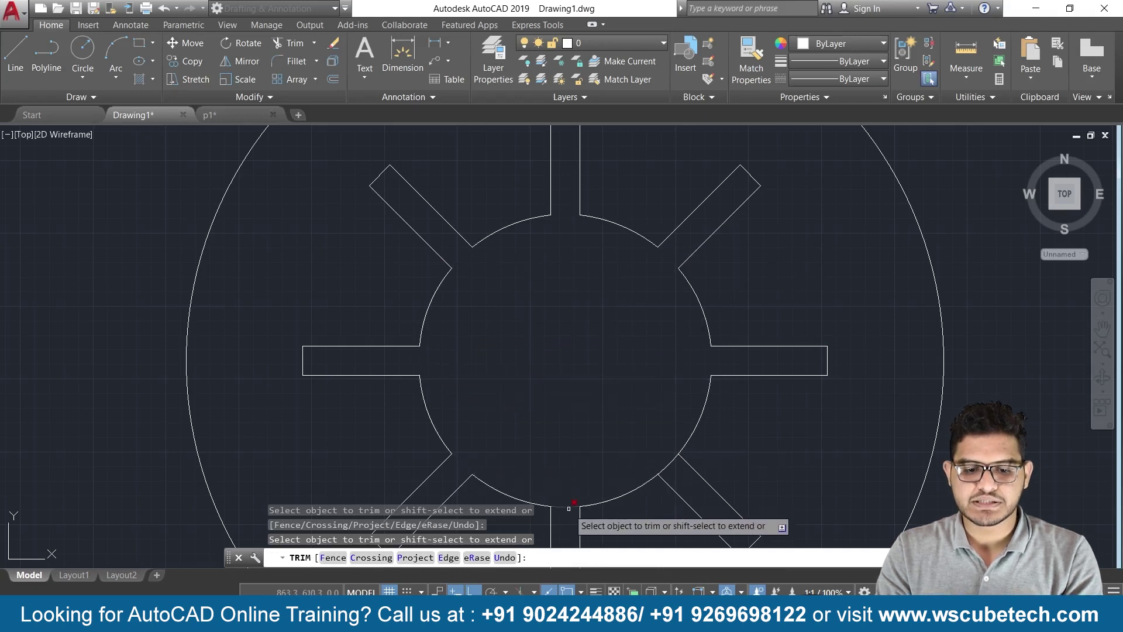
{"action": "left_click", "coordinate": [664, 463]}
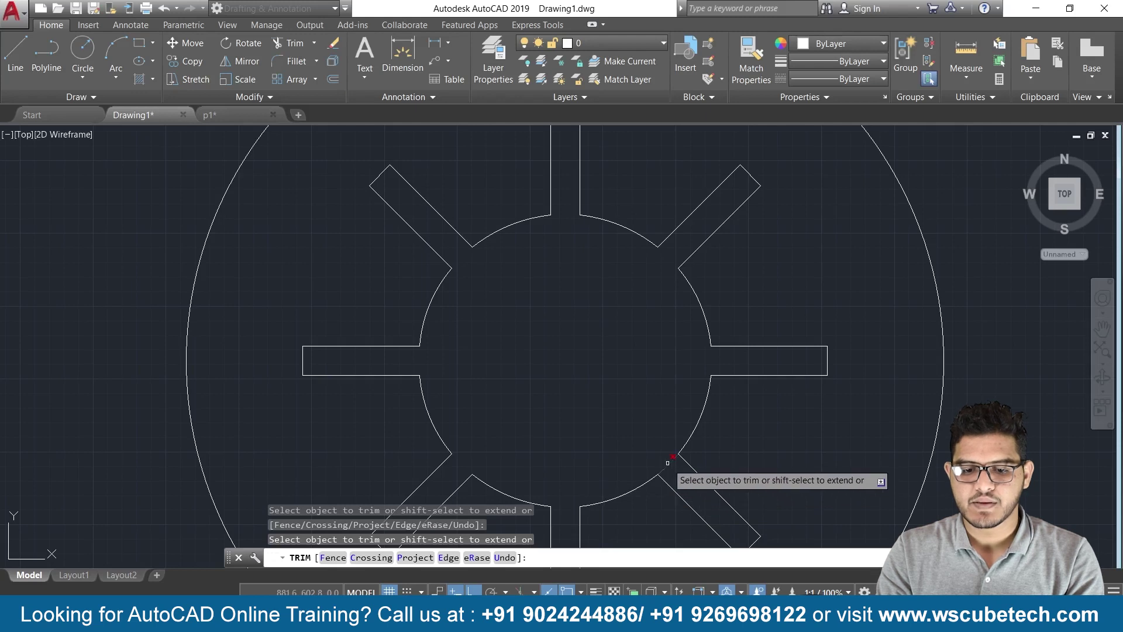
{"action": "key", "text": "Return"}
{"action": "scroll", "coordinate": [607, 346], "scroll_direction": "down", "scroll_amount": 4}
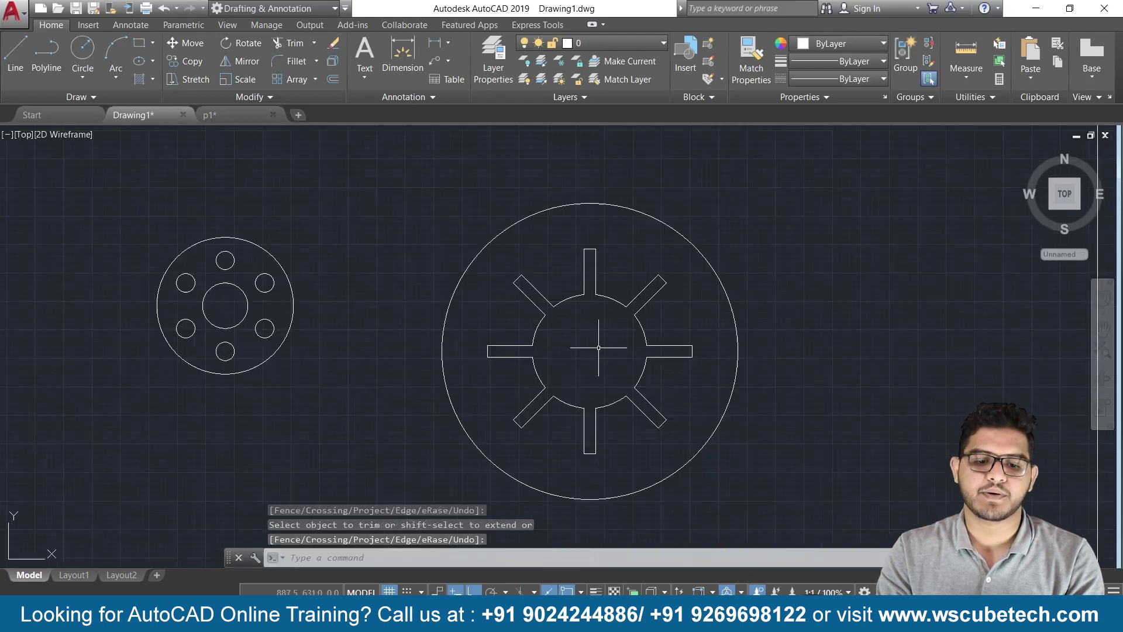
{"action": "scroll", "coordinate": [582, 366], "scroll_direction": "up", "scroll_amount": 2}
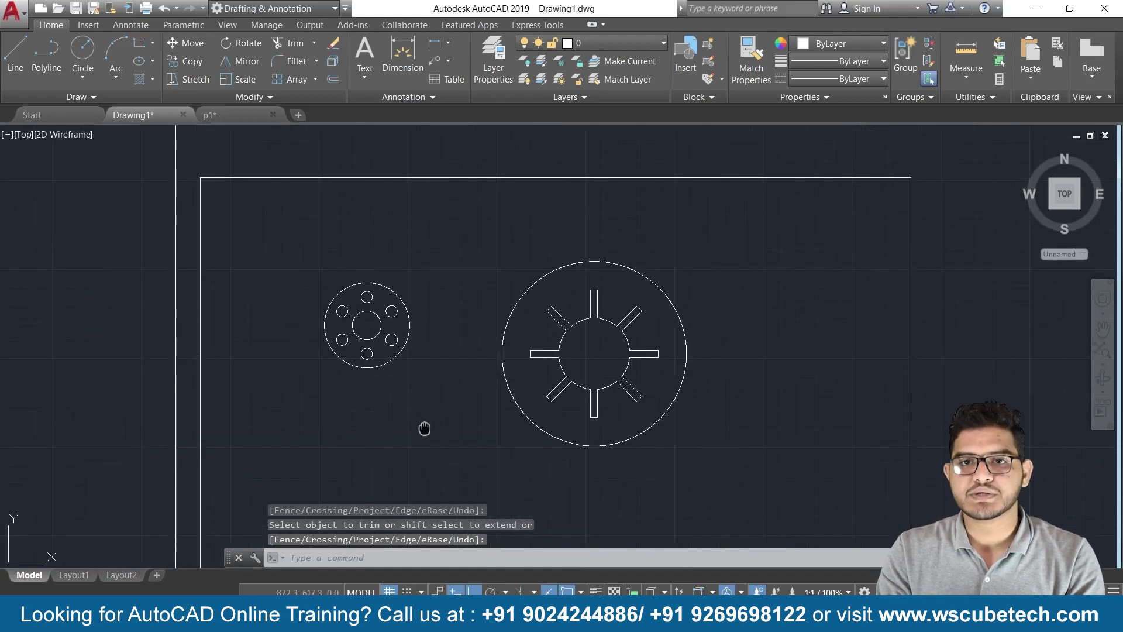
{"action": "scroll", "coordinate": [567, 421], "scroll_direction": "down", "scroll_amount": 1}
{"action": "scroll", "coordinate": [535, 419], "scroll_direction": "down", "scroll_amount": 1}
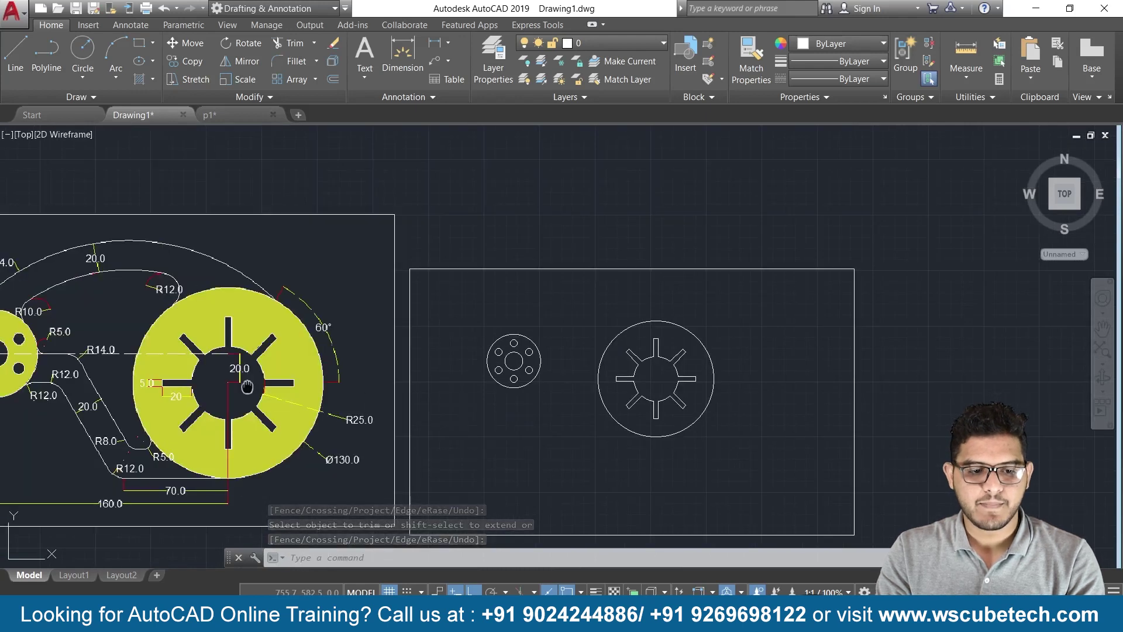
{"action": "middle_click_drag", "start_coordinate": [275, 403], "coordinate": [453, 389]}
{"action": "scroll", "coordinate": [402, 369], "scroll_direction": "up", "scroll_amount": 2}
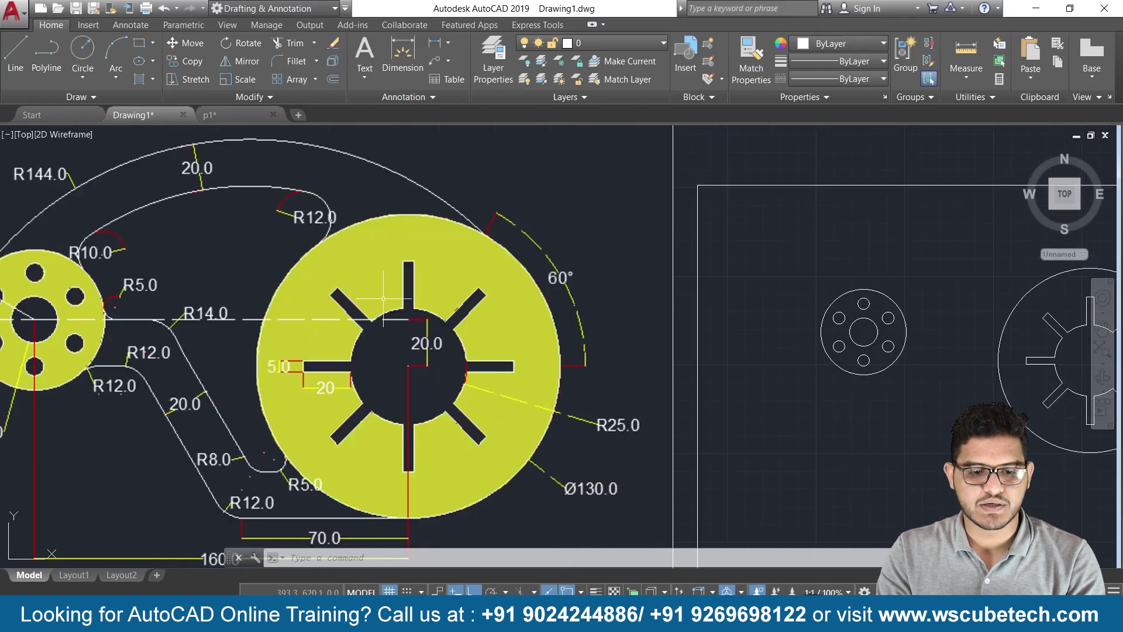
{"action": "scroll", "coordinate": [899, 410], "scroll_direction": "down", "scroll_amount": 2}
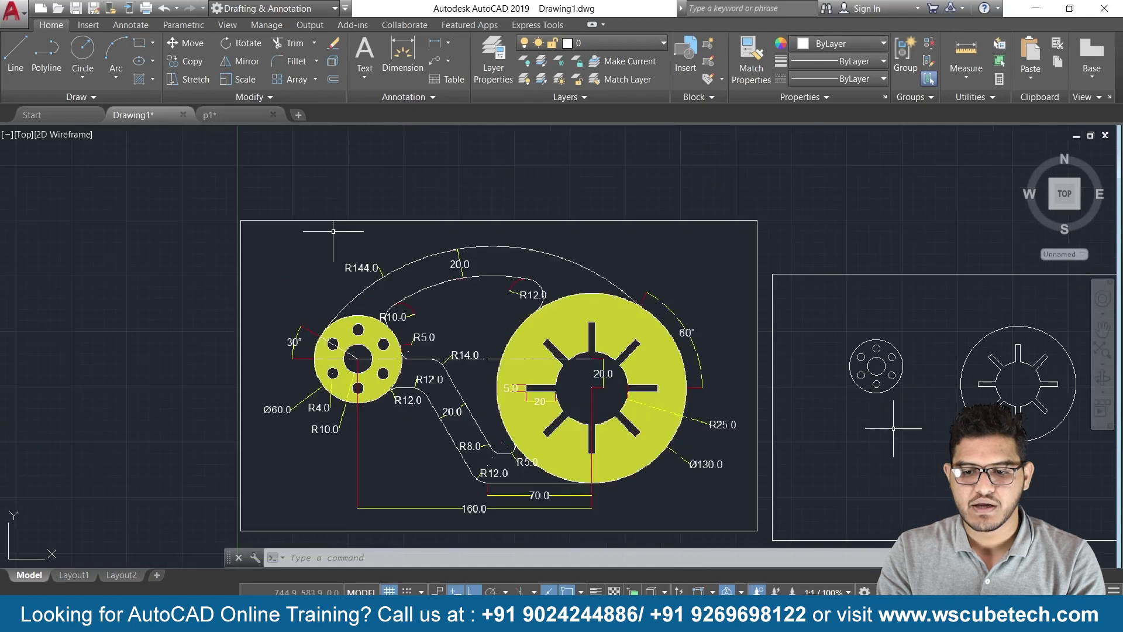
{"action": "middle_click_drag", "start_coordinate": [819, 397], "coordinate": [644, 374]}
{"action": "scroll", "coordinate": [526, 425], "scroll_direction": "up", "scroll_amount": 2}
{"action": "scroll", "coordinate": [720, 409], "scroll_direction": "up", "scroll_amount": 2}
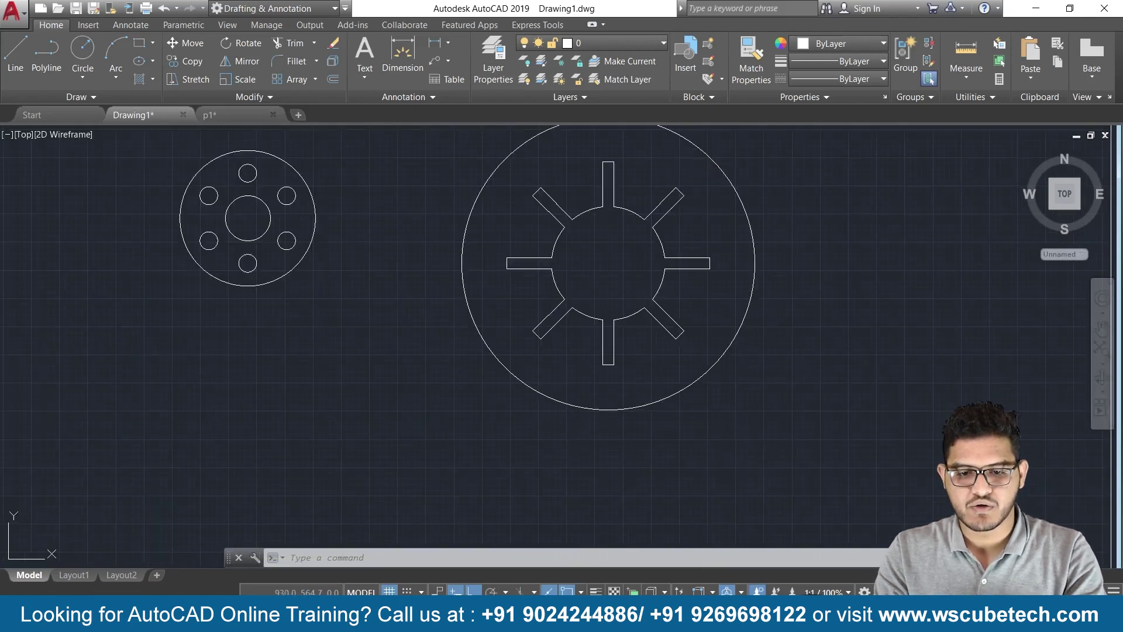
{"action": "type", "text": "j"}
{"action": "key", "text": "Return"}
{"action": "left_click", "coordinate": [694, 155]}
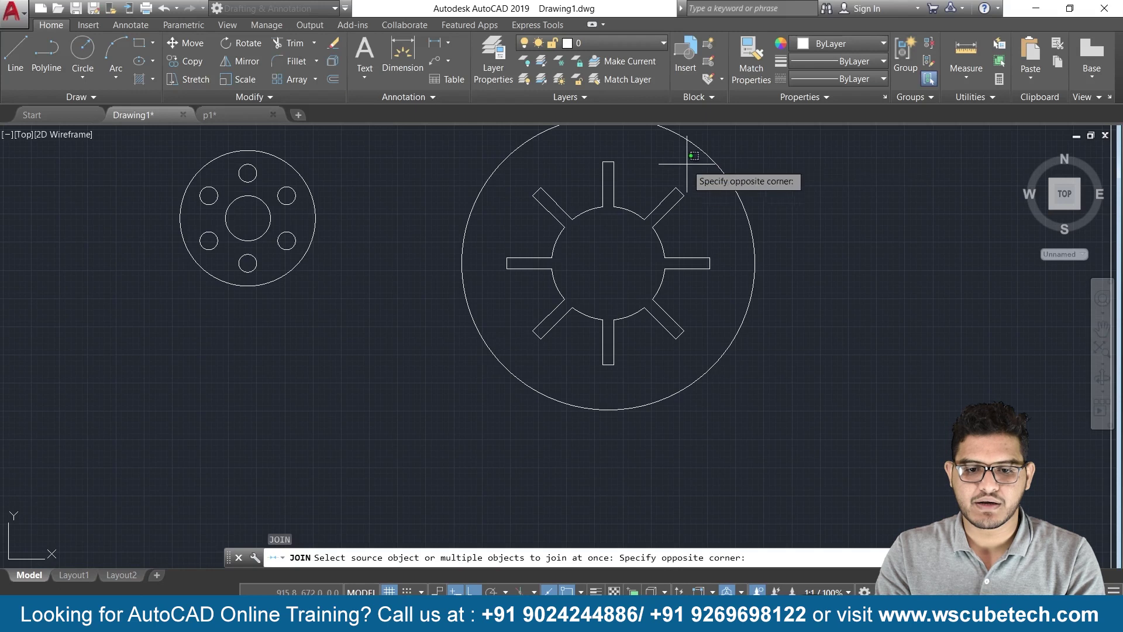
{"action": "left_click", "coordinate": [550, 360]}
{"action": "key", "text": "Return"}
{"action": "scroll", "coordinate": [375, 318], "scroll_direction": "down", "scroll_amount": 2}
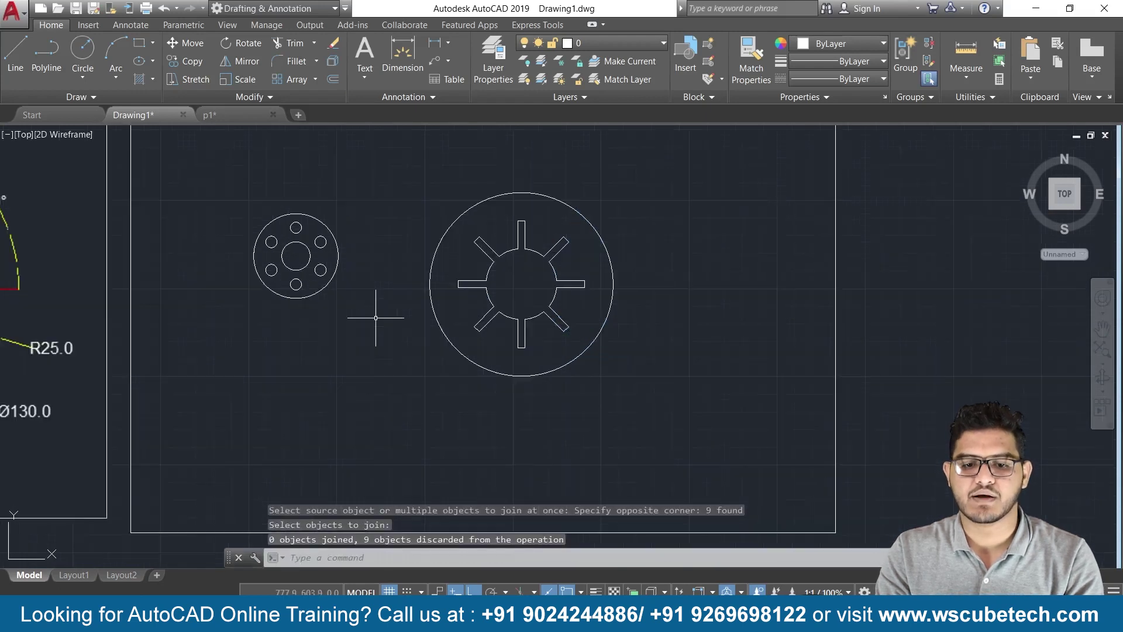
{"action": "middle_click_drag", "start_coordinate": [375, 332], "coordinate": [743, 376]}
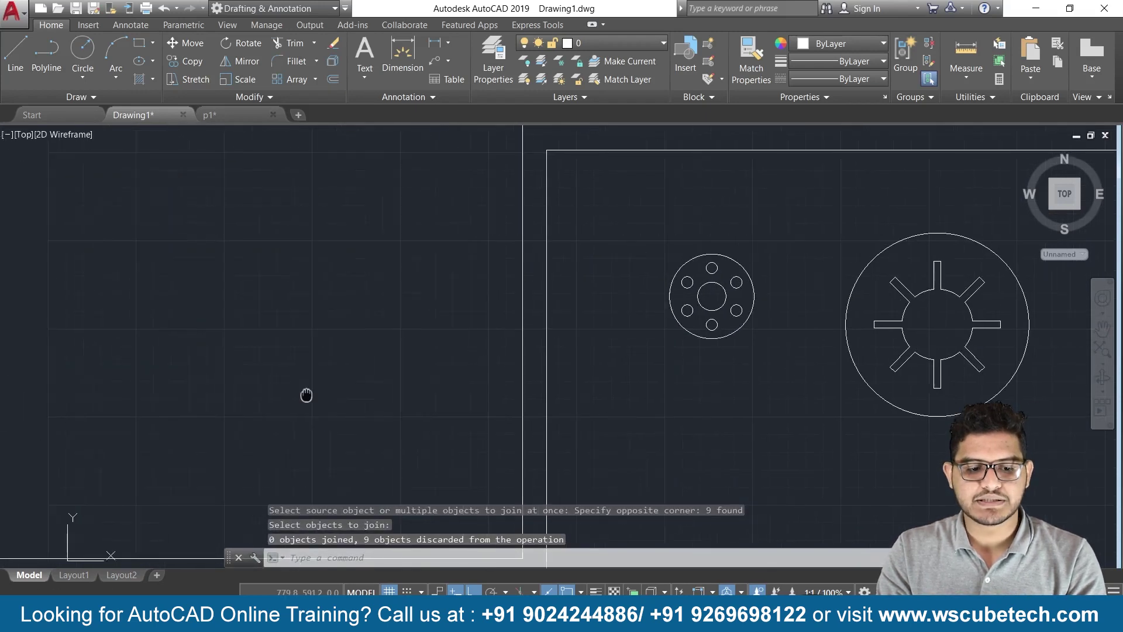
{"action": "middle_click_drag", "start_coordinate": [219, 398], "coordinate": [500, 364]}
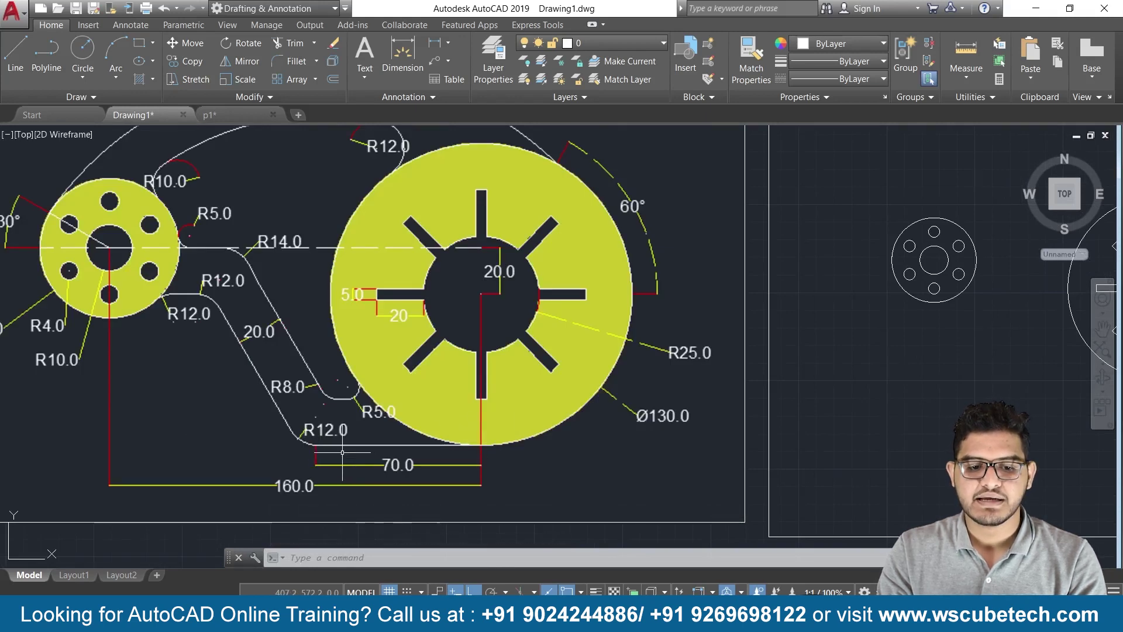
{"action": "mouse_move", "coordinate": [934, 462]}
{"action": "middle_mouse_down"}
{"action": "mouse_move", "coordinate": [710, 464]}
{"action": "mouse_move", "coordinate": [583, 432]}
{"action": "middle_mouse_up"}
- Draw a 70-unit horizontal line left from the Ø130 circle's bottom quadrant
{"action": "scroll", "coordinate": [611, 427], "scroll_direction": "up", "scroll_amount": 2}
{"action": "type", "text": "l"}
{"action": "key", "text": "Return"}
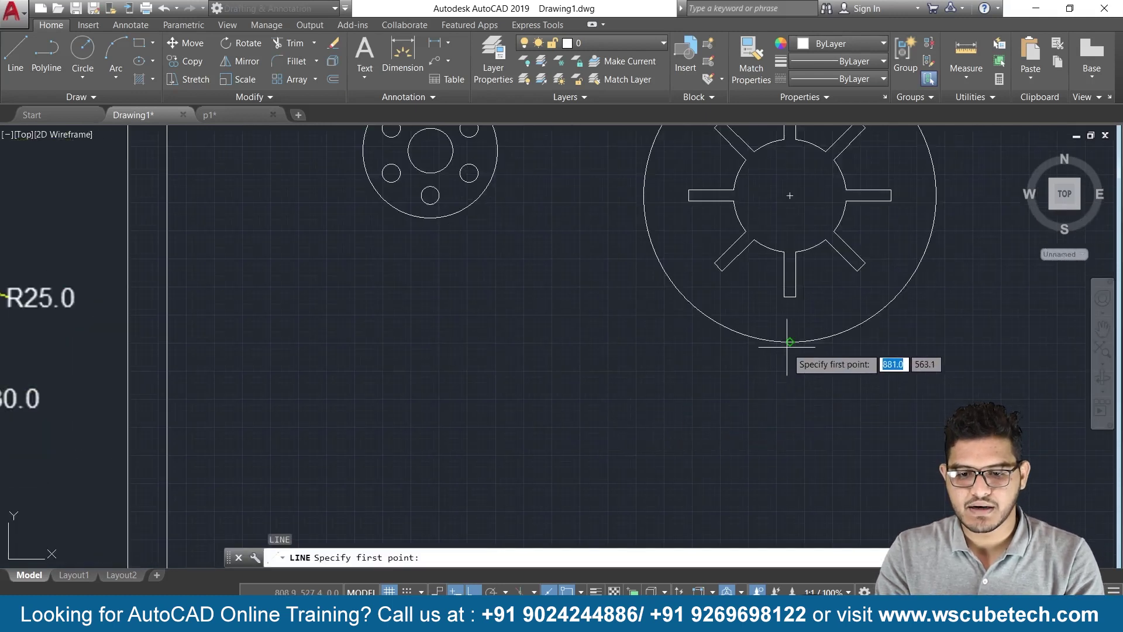
{"action": "left_click", "coordinate": [790, 341]}
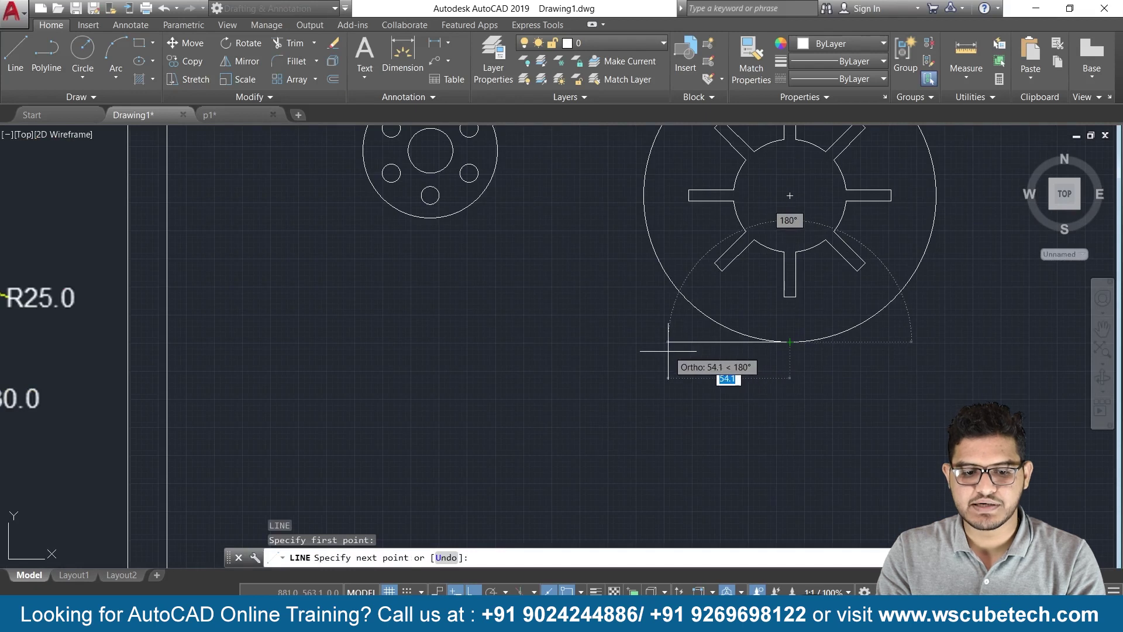
{"action": "type", "text": "70"}
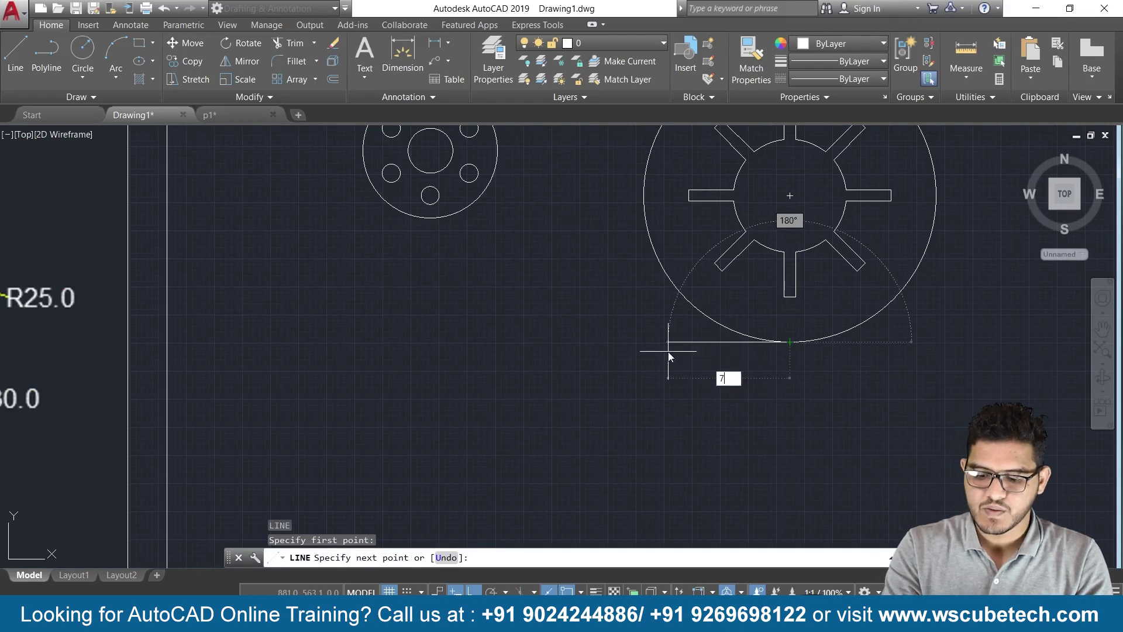
{"action": "key", "text": "Return"}
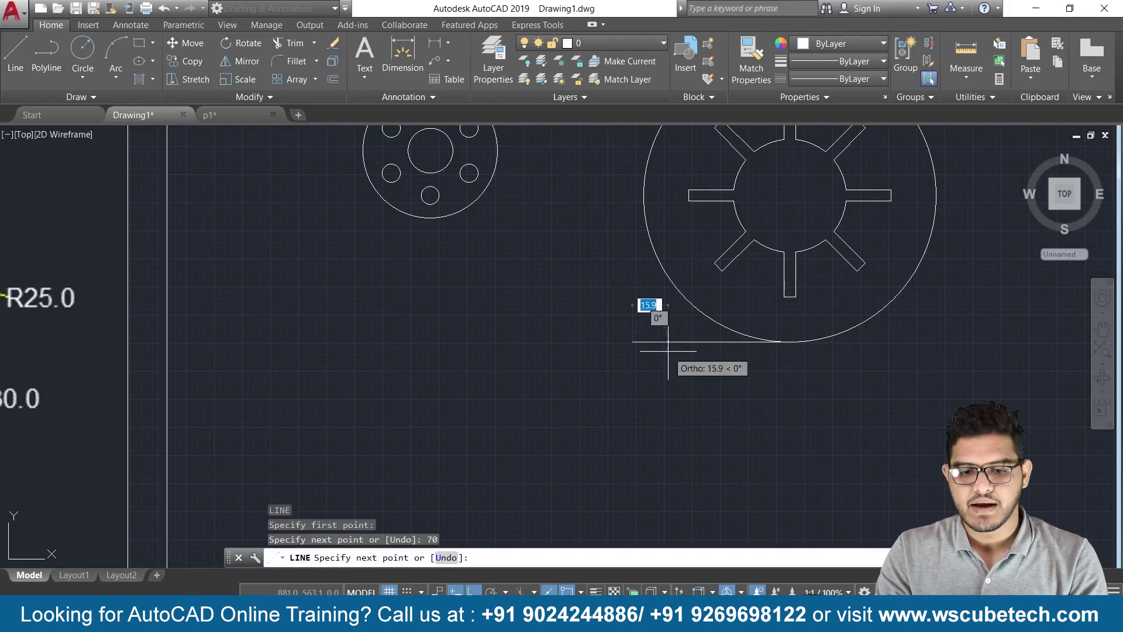
{"action": "key", "text": "Return"}
- Pan across the reference image to check the left hub's layout
{"action": "scroll", "coordinate": [460, 321], "scroll_direction": "down", "scroll_amount": 3}
{"action": "middle_click_drag", "start_coordinate": [462, 321], "coordinate": [700, 281]}
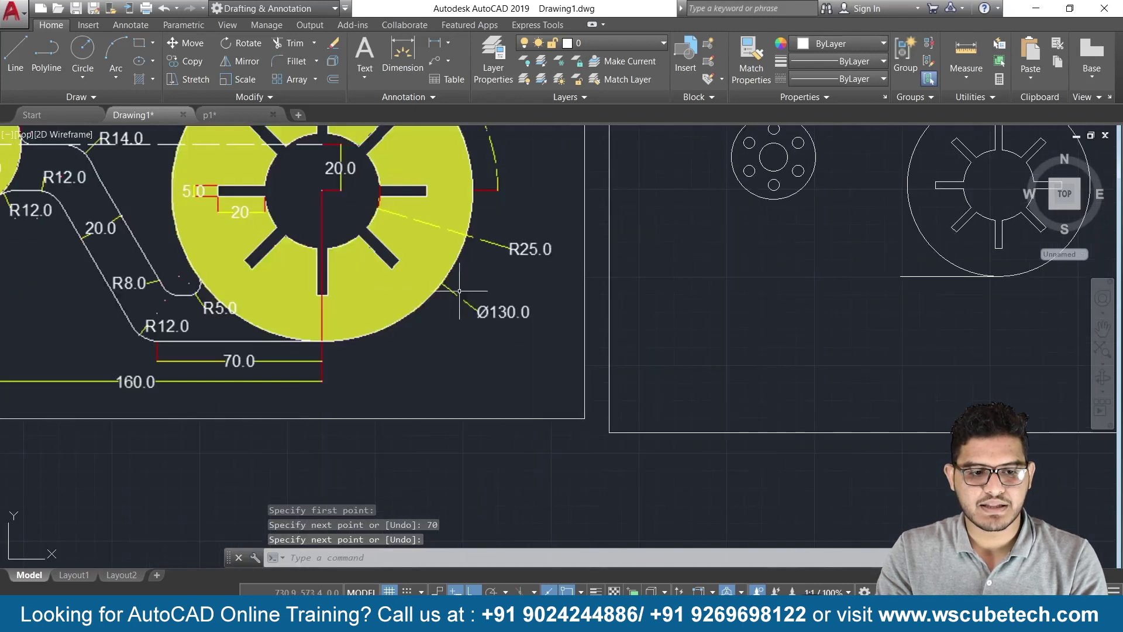
{"action": "middle_click_drag", "start_coordinate": [326, 276], "coordinate": [409, 350]}
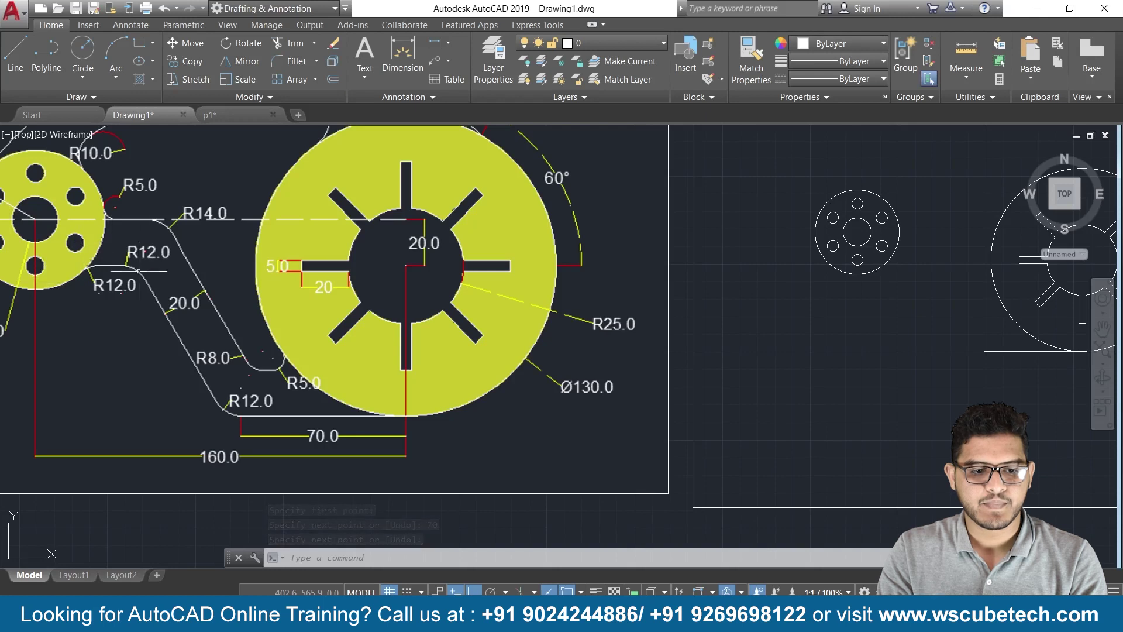
{"action": "mouse_move", "coordinate": [96, 296]}
{"action": "middle_mouse_down"}
{"action": "mouse_move", "coordinate": [316, 319]}
{"action": "mouse_move", "coordinate": [276, 303]}
{"action": "middle_mouse_up"}
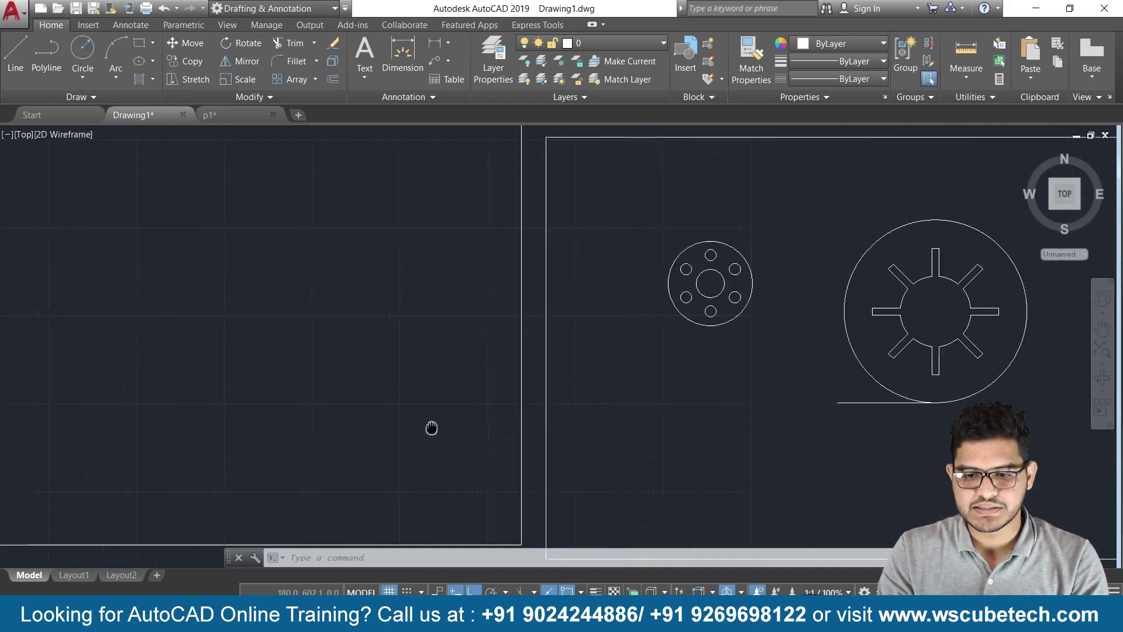
{"action": "scroll", "coordinate": [641, 393], "scroll_direction": "up", "scroll_amount": 2}
- Draw a horizontal line from the small disc's lower hole centre to the right
{"action": "middle_click_drag", "start_coordinate": [647, 384], "coordinate": [458, 484]}
{"action": "type", "text": "l"}
{"action": "key", "text": "Return"}
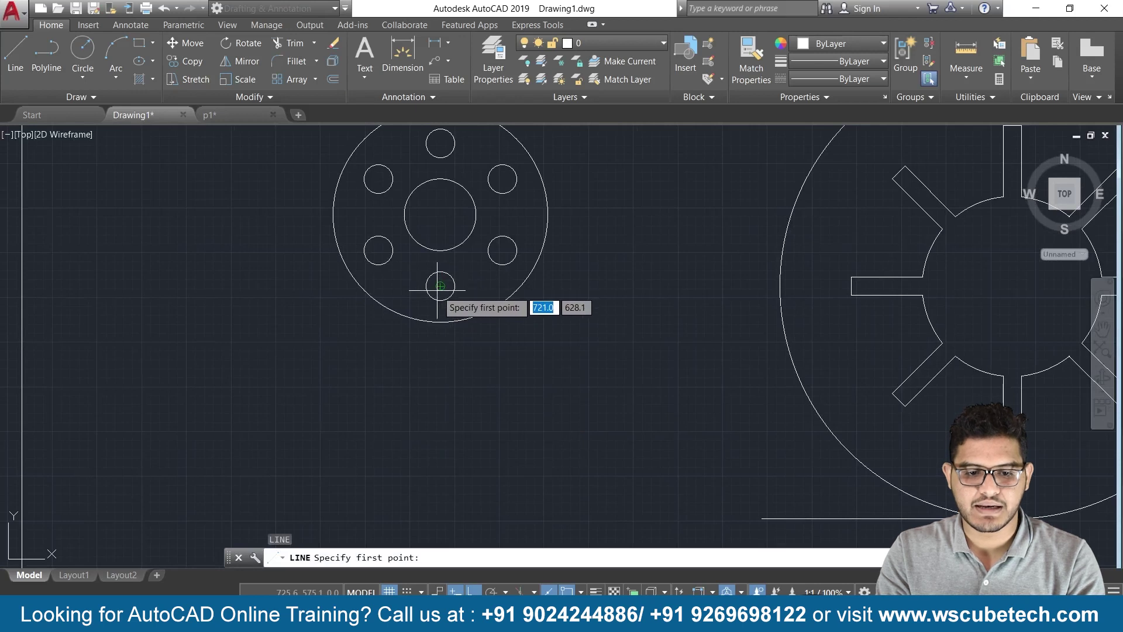
{"action": "left_click", "coordinate": [440, 286]}
{"action": "left_click", "coordinate": [667, 286]}
{"action": "key", "text": "Return"}
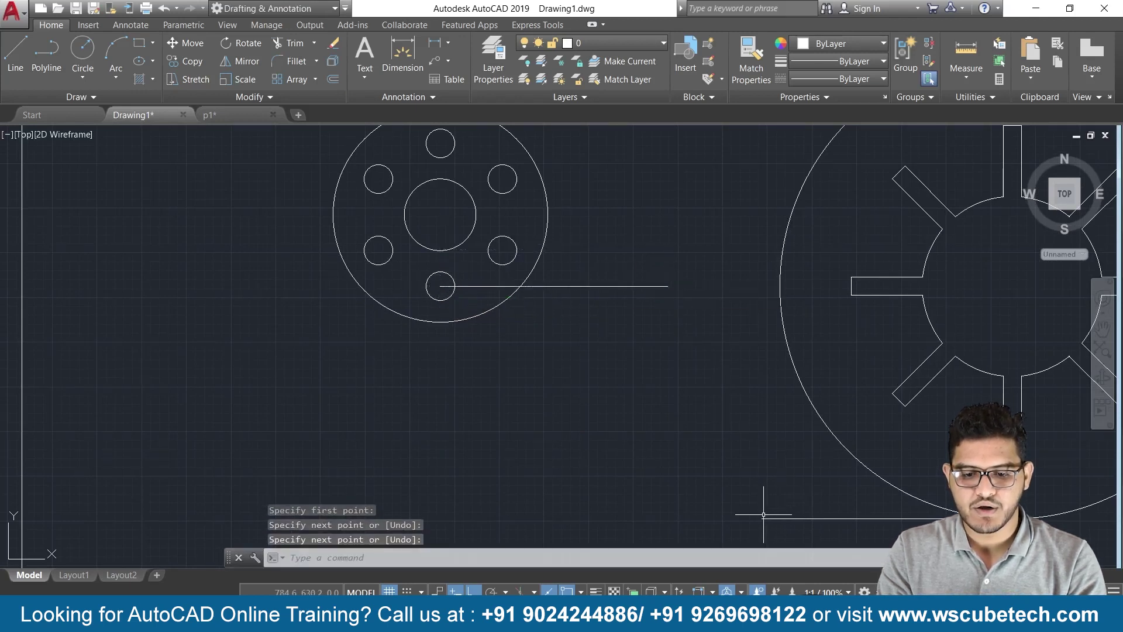
- Draw a 120° slanted line from the 70-unit base line's end up to the horizontal line
{"action": "key", "text": "Return"}
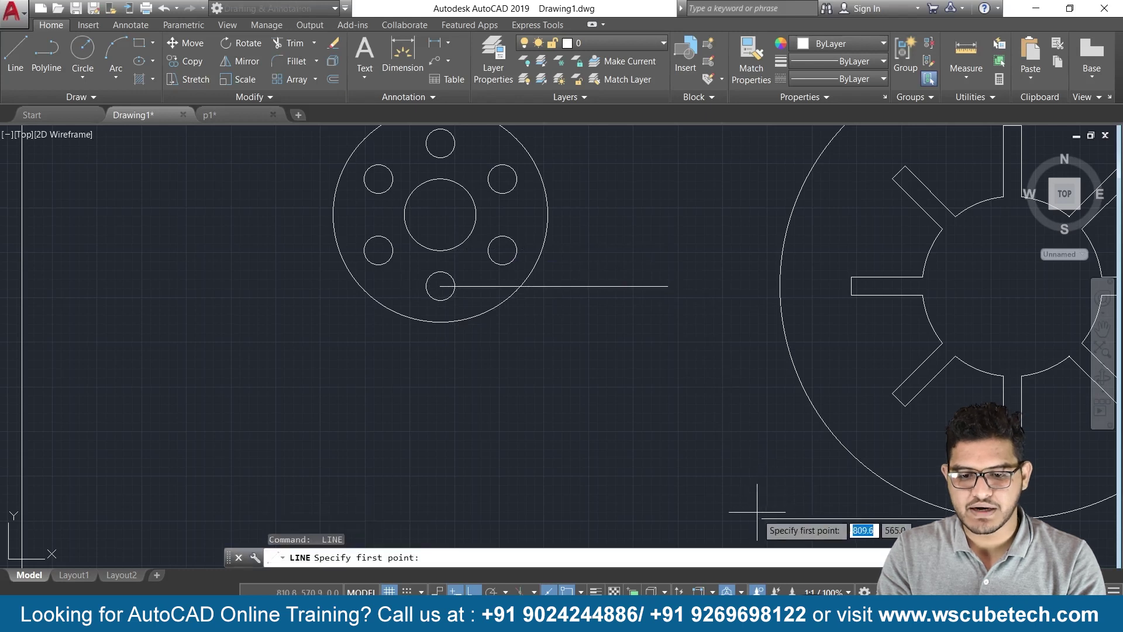
{"action": "left_click", "coordinate": [762, 518]}
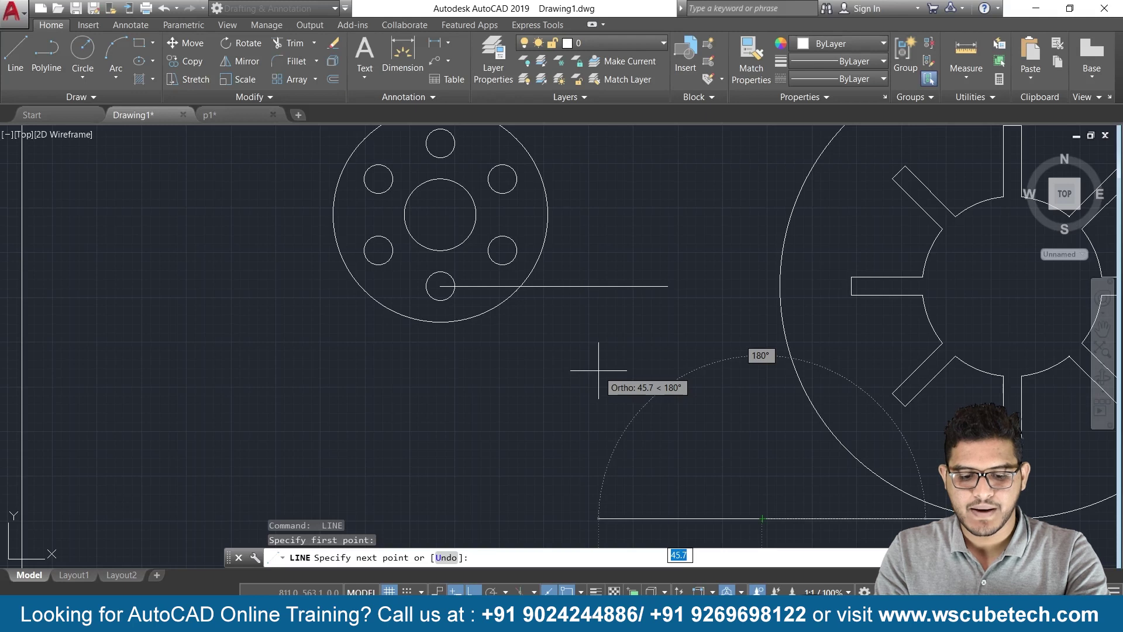
{"action": "key", "text": "F8"}
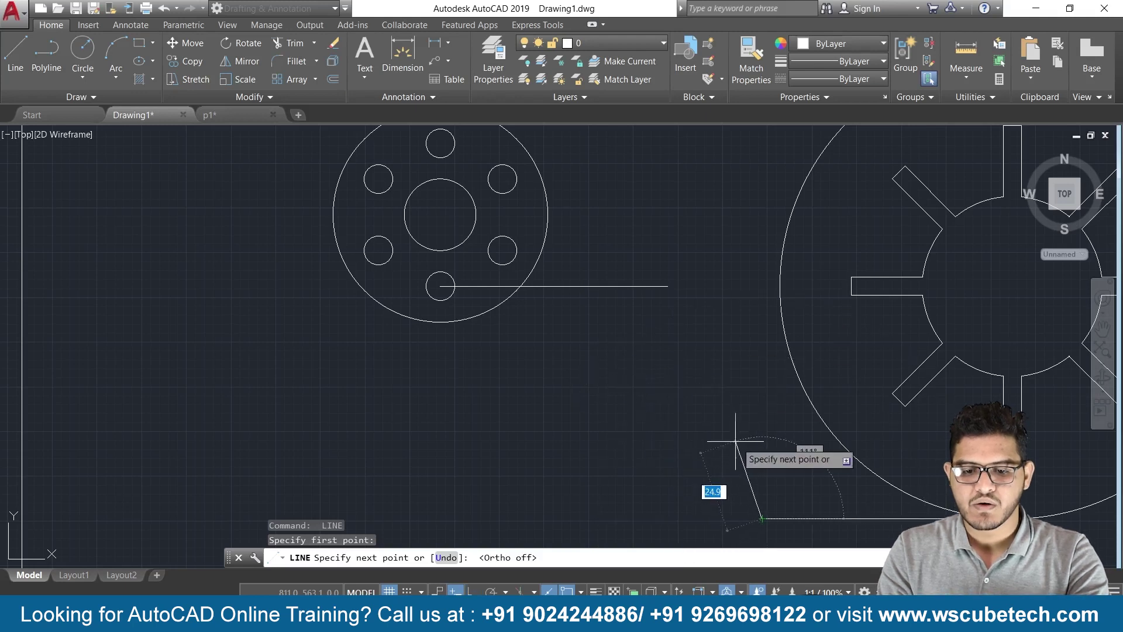
{"action": "key", "text": "F10"}
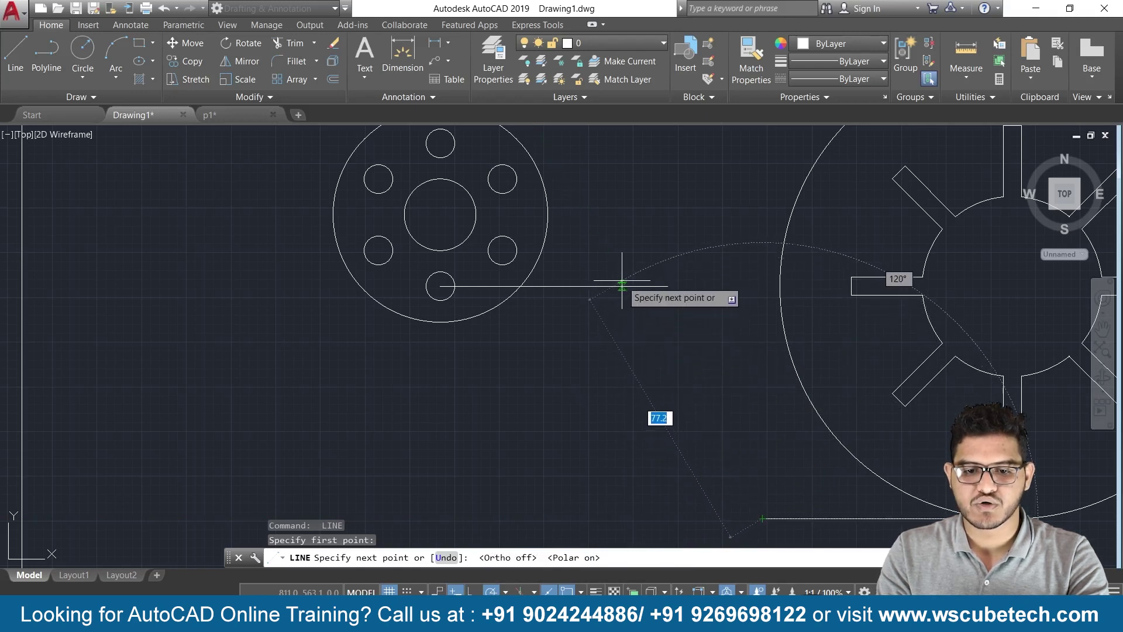
{"action": "left_click", "coordinate": [629, 280]}
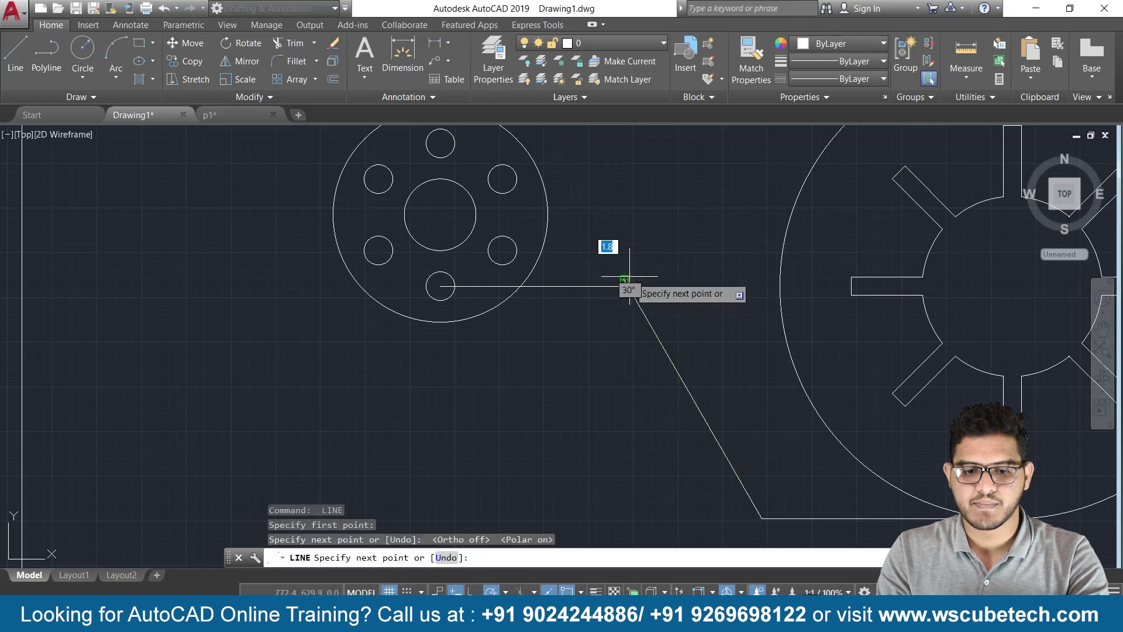
{"action": "key", "text": "Return"}
{"action": "scroll", "coordinate": [600, 364], "scroll_direction": "down", "scroll_amount": 2}
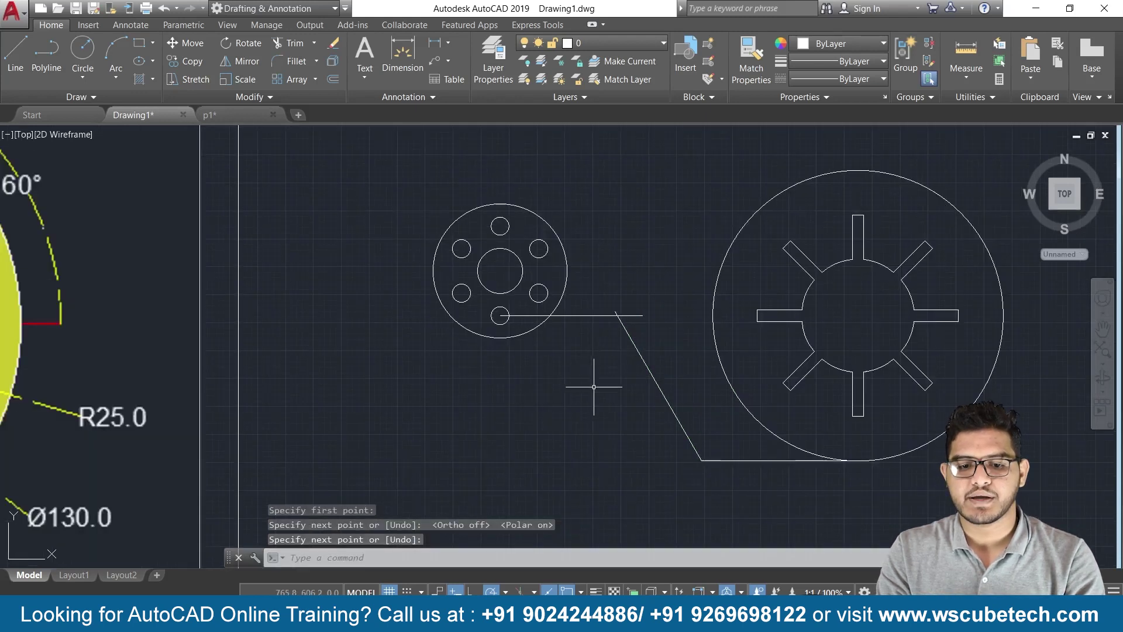
{"action": "middle_click_drag", "start_coordinate": [266, 416], "coordinate": [637, 404]}
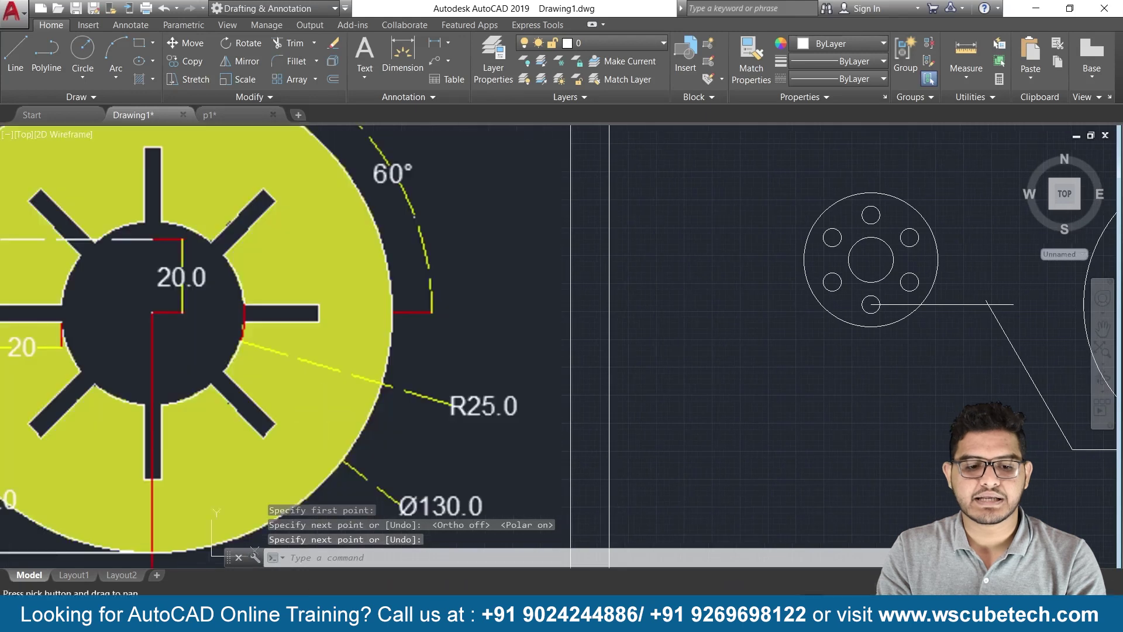
{"action": "scroll", "coordinate": [628, 393], "scroll_direction": "down", "scroll_amount": 5}
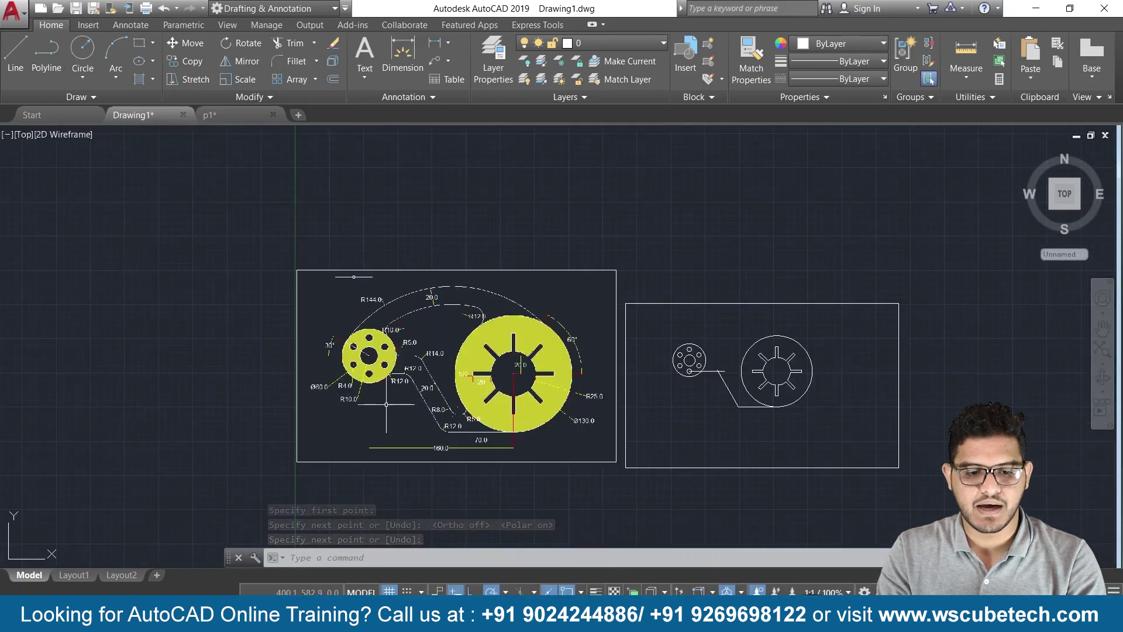
{"action": "scroll", "coordinate": [386, 404], "scroll_direction": "up", "scroll_amount": 4}
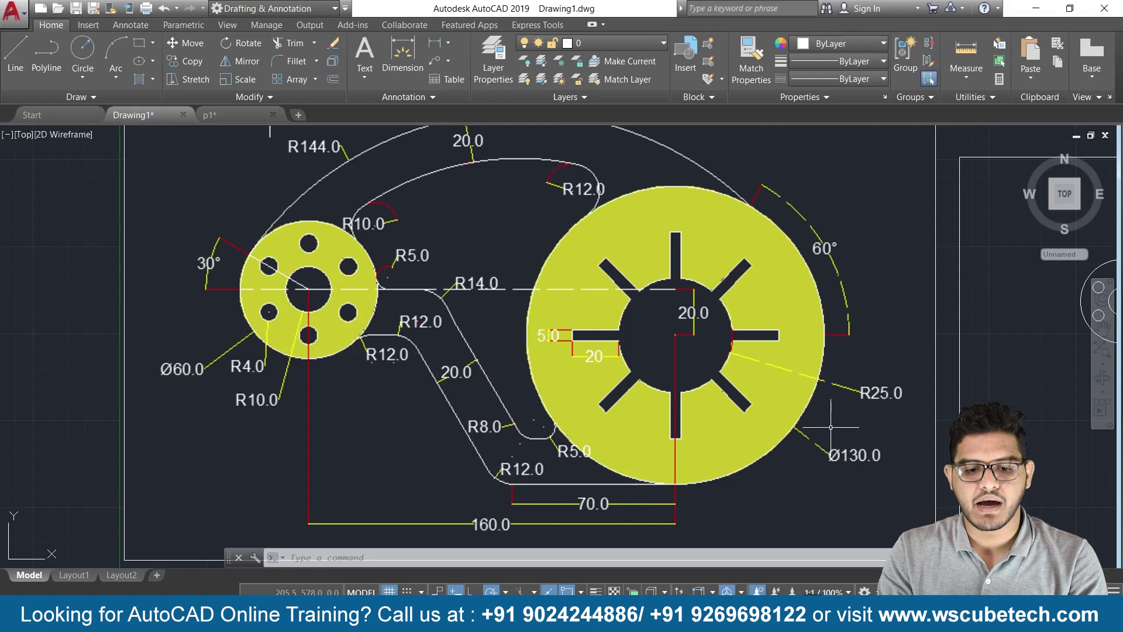
{"action": "middle_click_drag", "start_coordinate": [830, 428], "coordinate": [730, 434]}
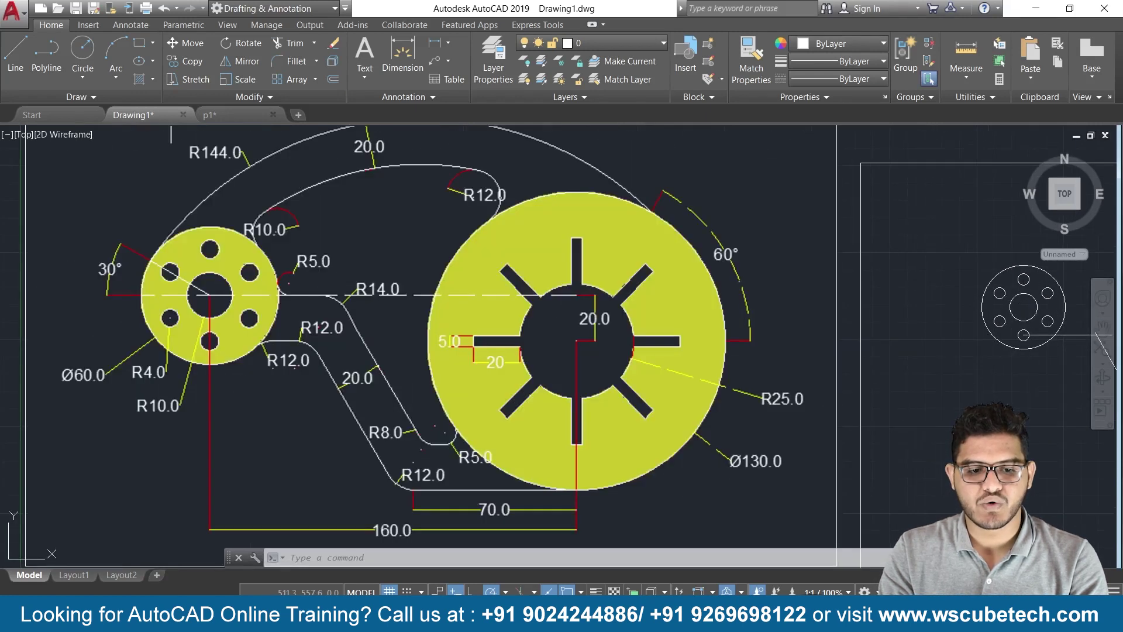
{"action": "middle_click_drag", "start_coordinate": [1053, 451], "coordinate": [829, 449]}
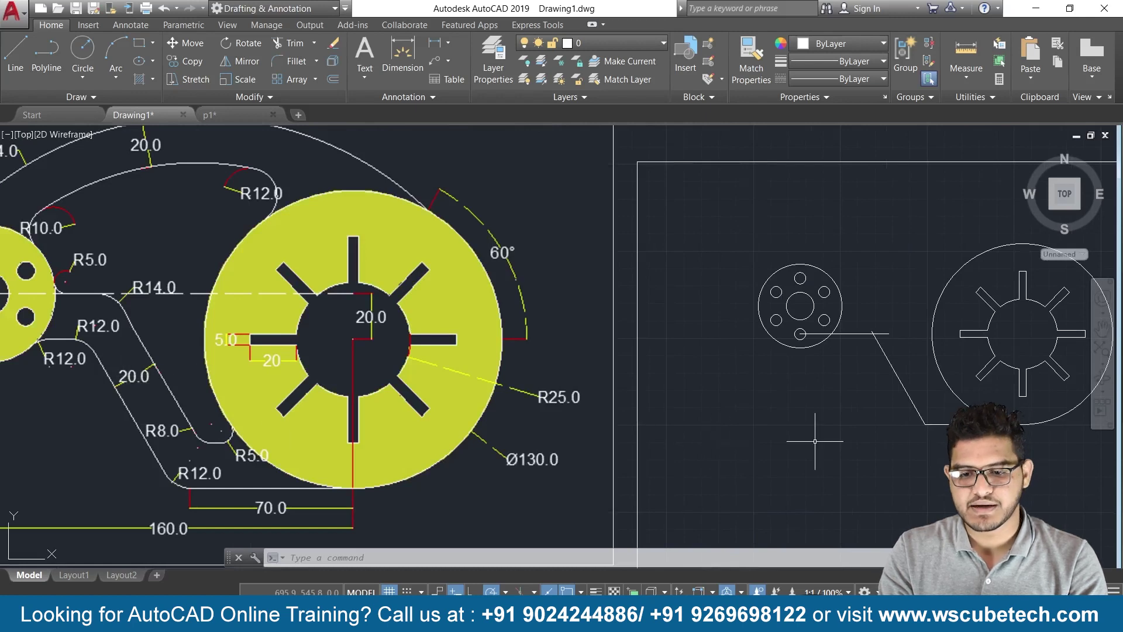
{"action": "scroll", "coordinate": [815, 441], "scroll_direction": "up", "scroll_amount": 2}
{"action": "middle_click_drag", "start_coordinate": [838, 441], "coordinate": [489, 489]}
{"action": "scroll", "coordinate": [497, 482], "scroll_direction": "up", "scroll_amount": 2}
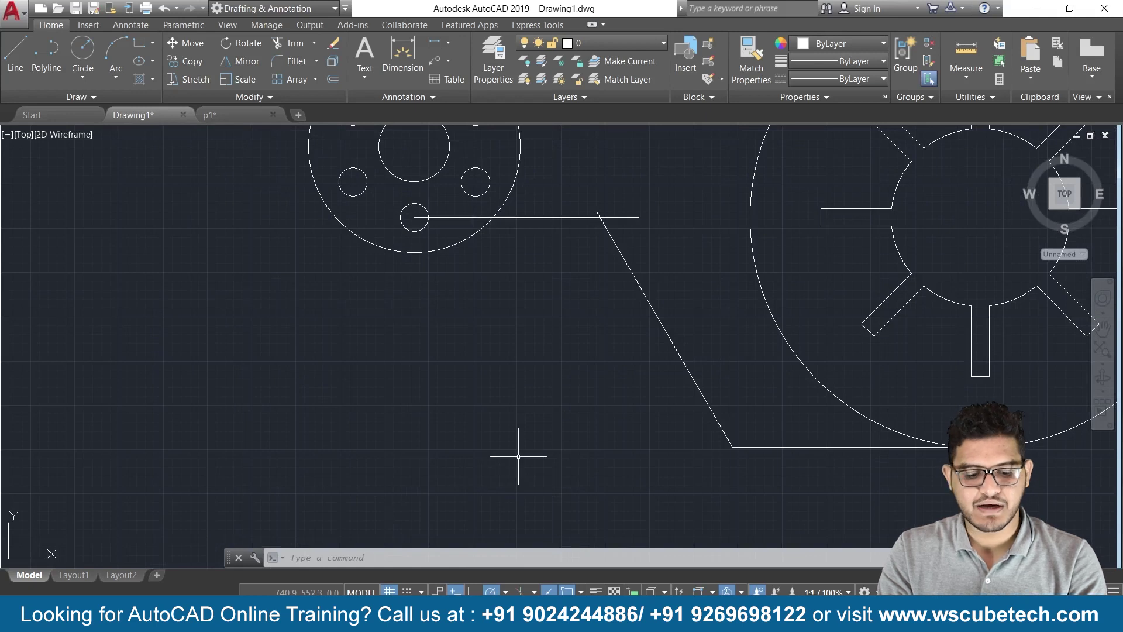
{"action": "type", "text": "c"}
- Draw an R12 tan-tan-radius circle against the small disc and the horizontal line
{"action": "key", "text": "Return"}
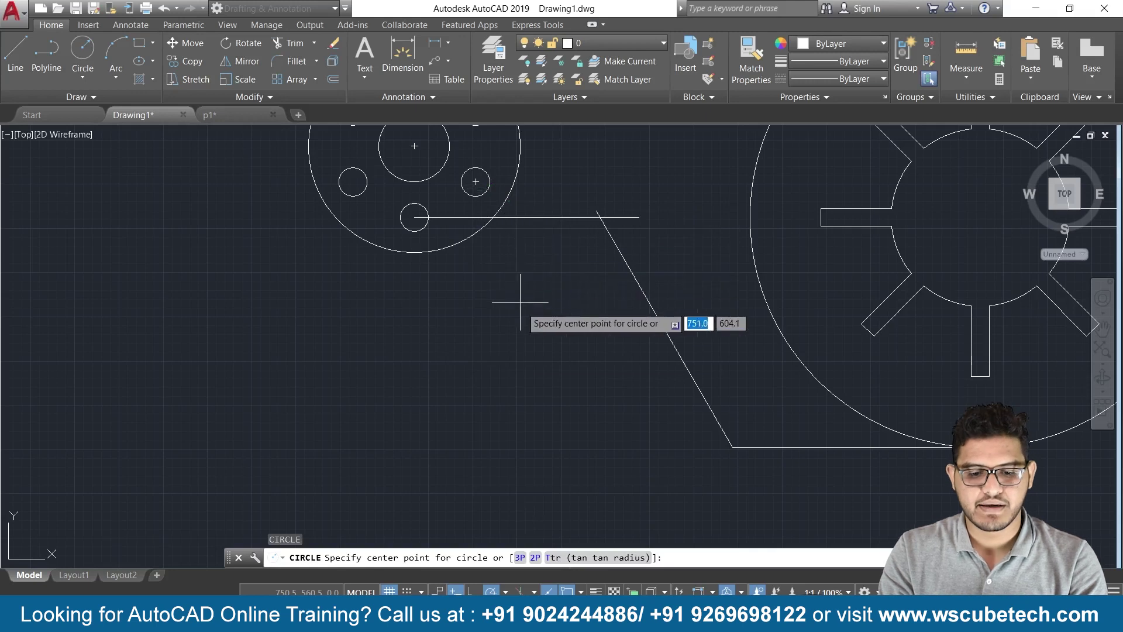
{"action": "left_click", "coordinate": [553, 558]}
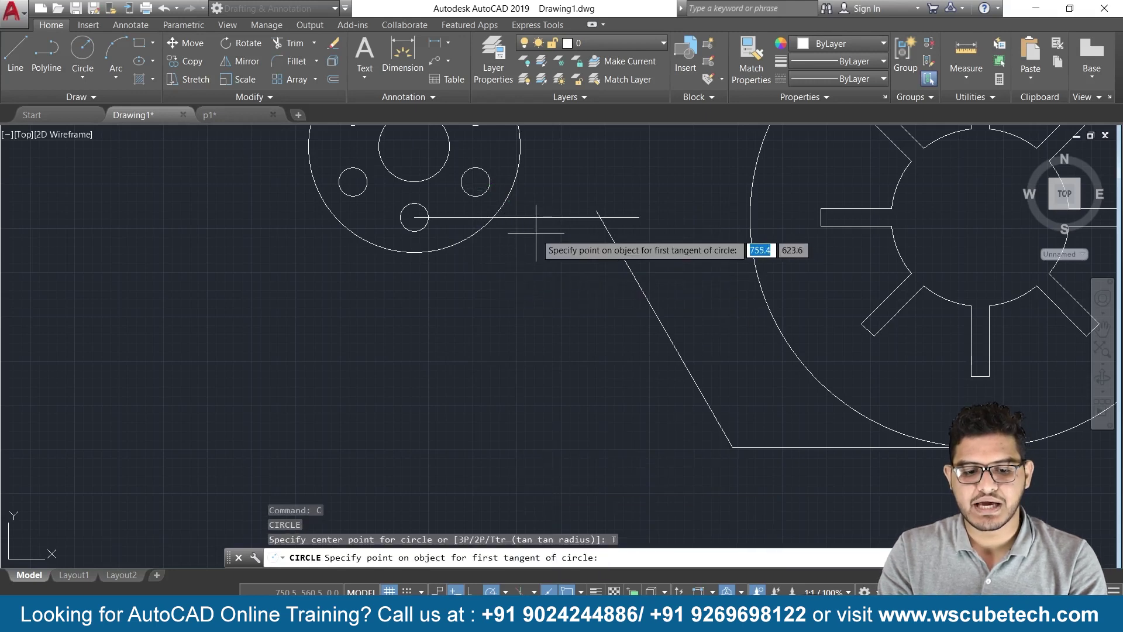
{"action": "left_click", "coordinate": [510, 189]}
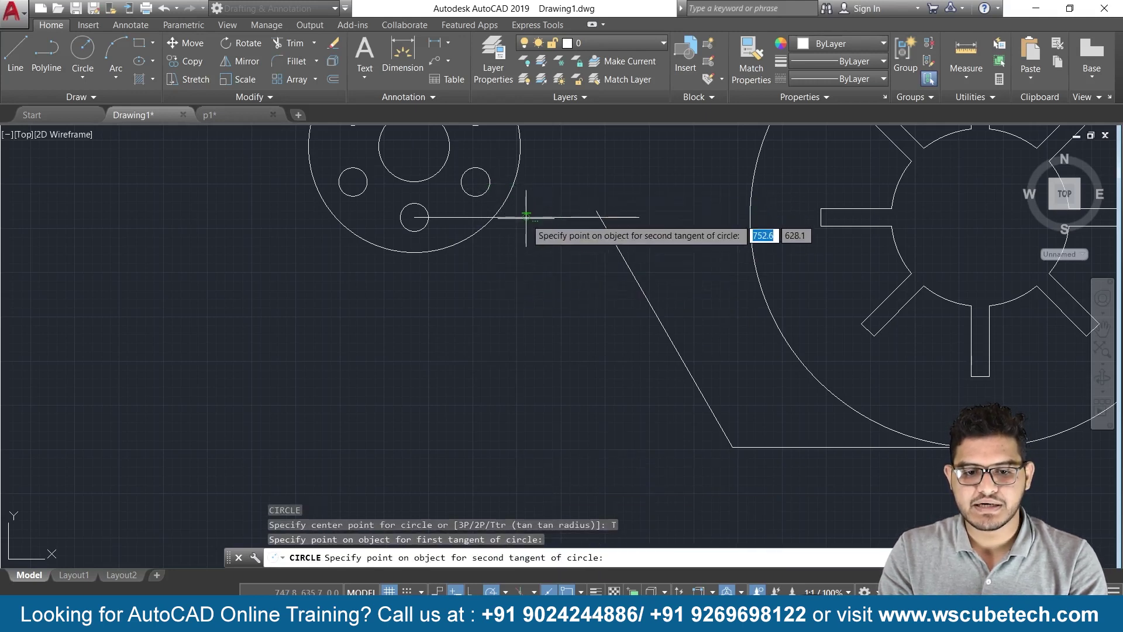
{"action": "left_click", "coordinate": [522, 218]}
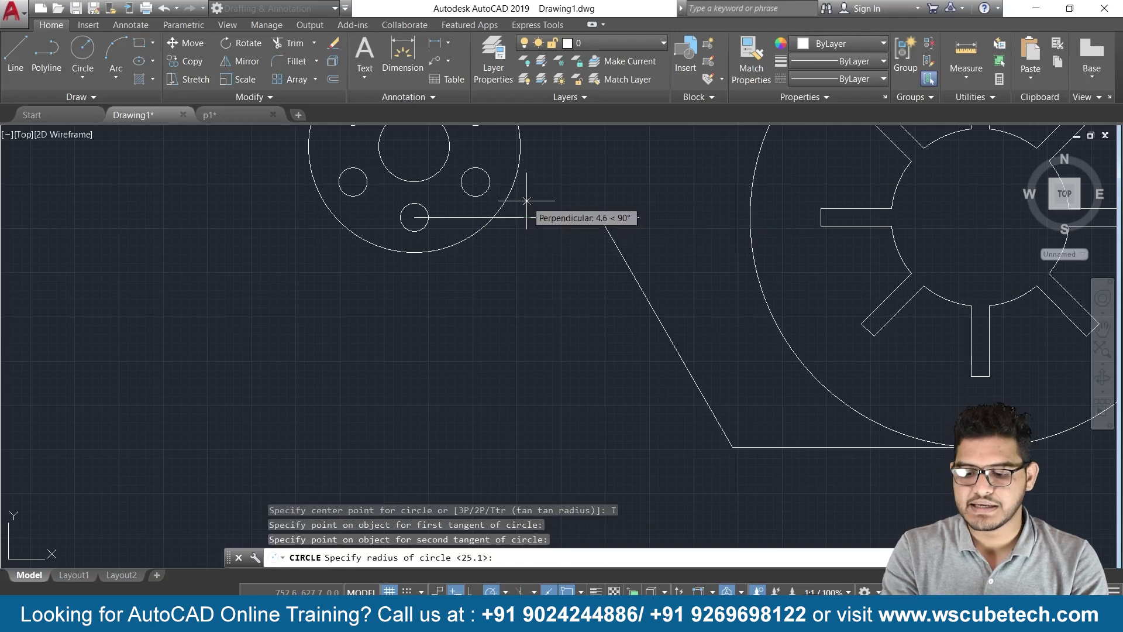
{"action": "type", "text": "12"}
{"action": "key", "text": "Return"}
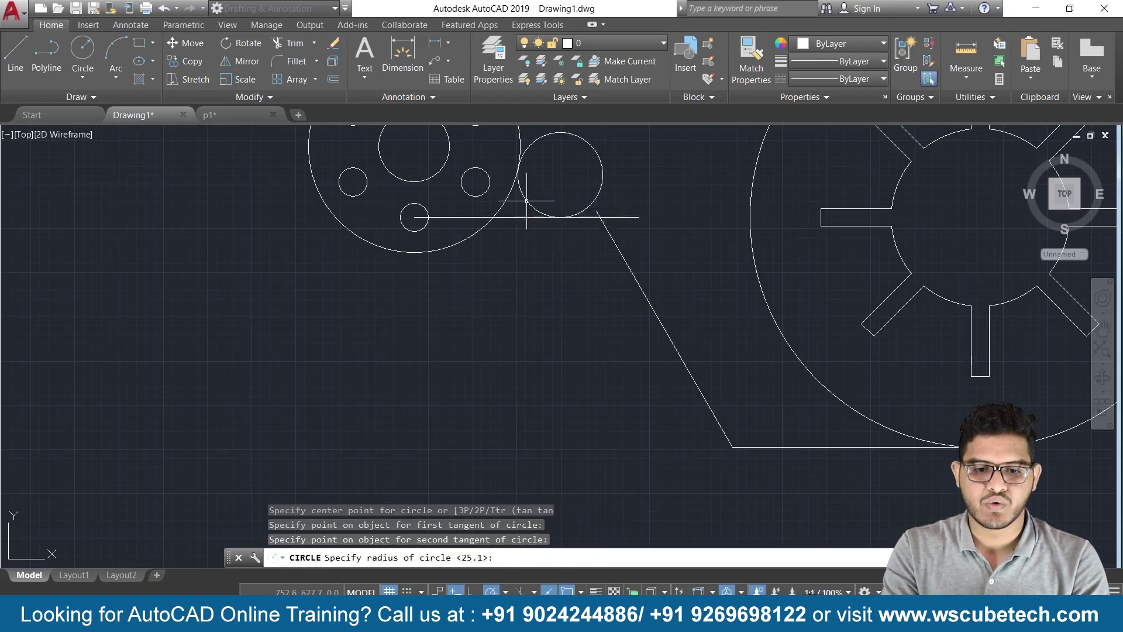
{"action": "scroll", "coordinate": [518, 276], "scroll_direction": "down", "scroll_amount": 2}
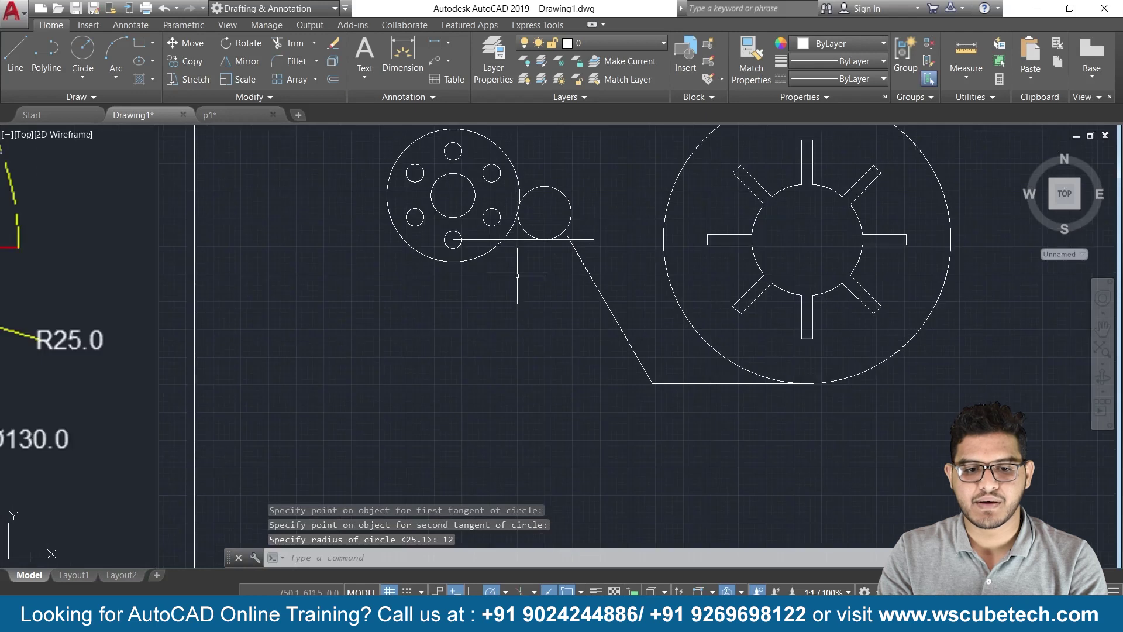
{"action": "middle_click_drag", "start_coordinate": [476, 316], "coordinate": [738, 308]}
{"action": "scroll", "coordinate": [739, 308], "scroll_direction": "down", "scroll_amount": 2}
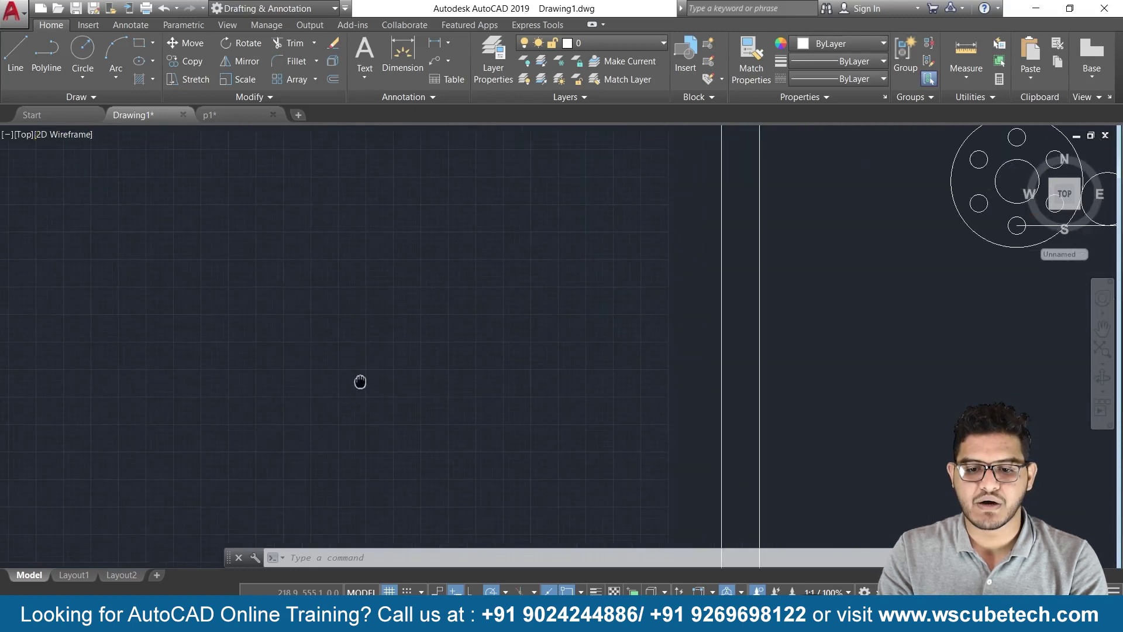
{"action": "scroll", "coordinate": [885, 376], "scroll_direction": "up", "scroll_amount": 2}
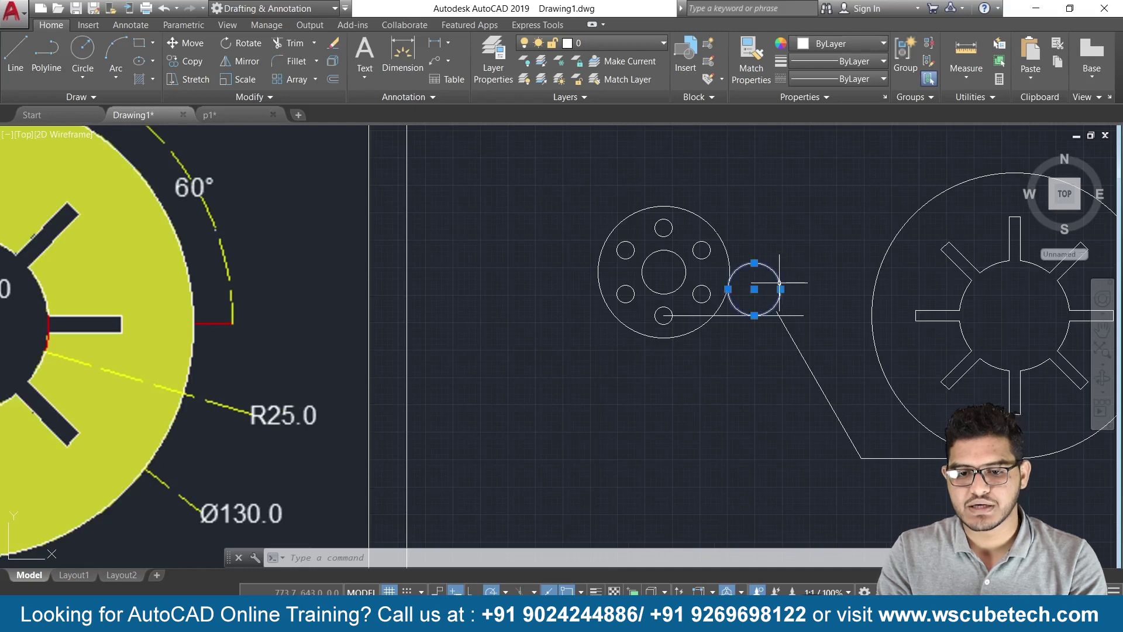
- Erase the misplaced circle and redraw the R12 tangent circle below the horizontal line
{"action": "left_click", "coordinate": [731, 292]}
{"action": "key", "text": "Delete"}
{"action": "type", "text": "c"}
{"action": "key", "text": "Return"}
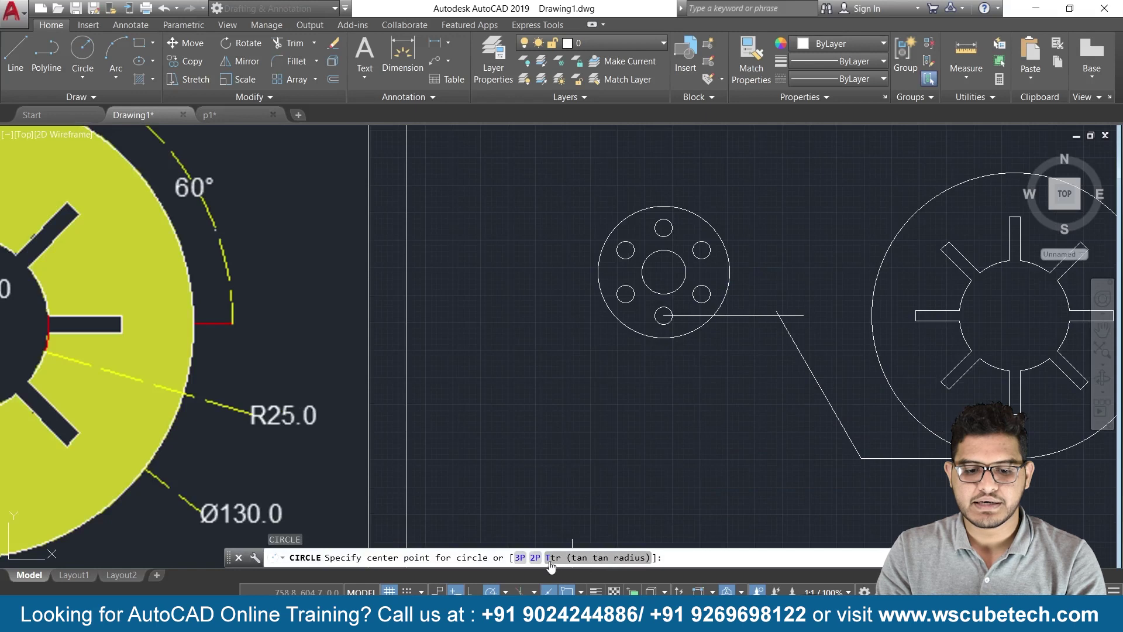
{"action": "left_click", "coordinate": [550, 559]}
{"action": "left_click", "coordinate": [724, 315]}
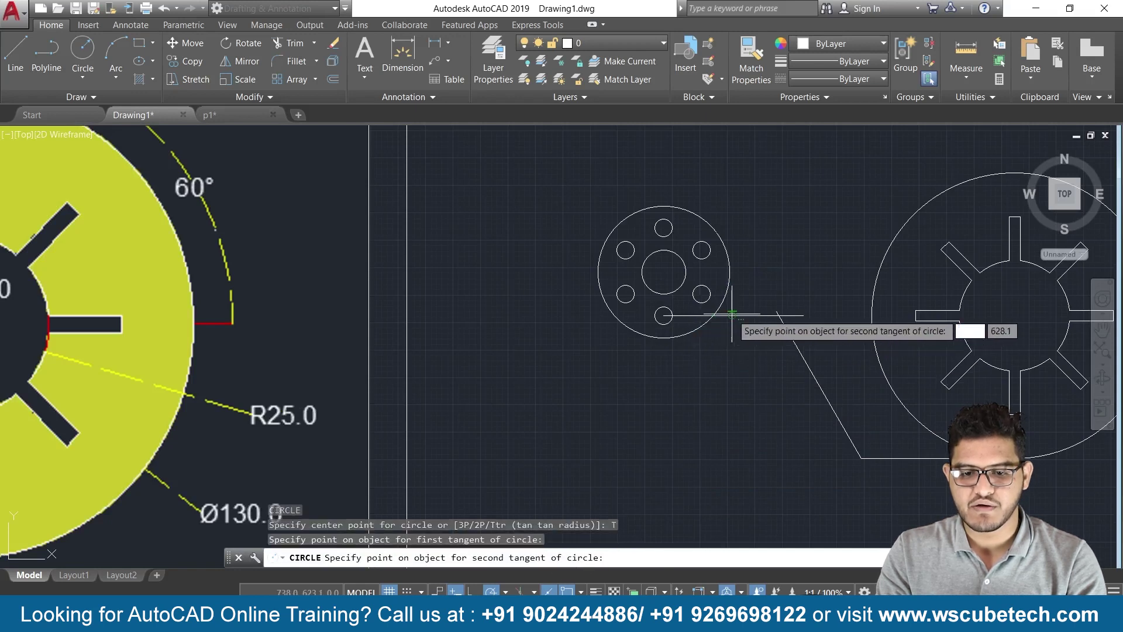
{"action": "left_click", "coordinate": [725, 319]}
{"action": "type", "text": "12"}
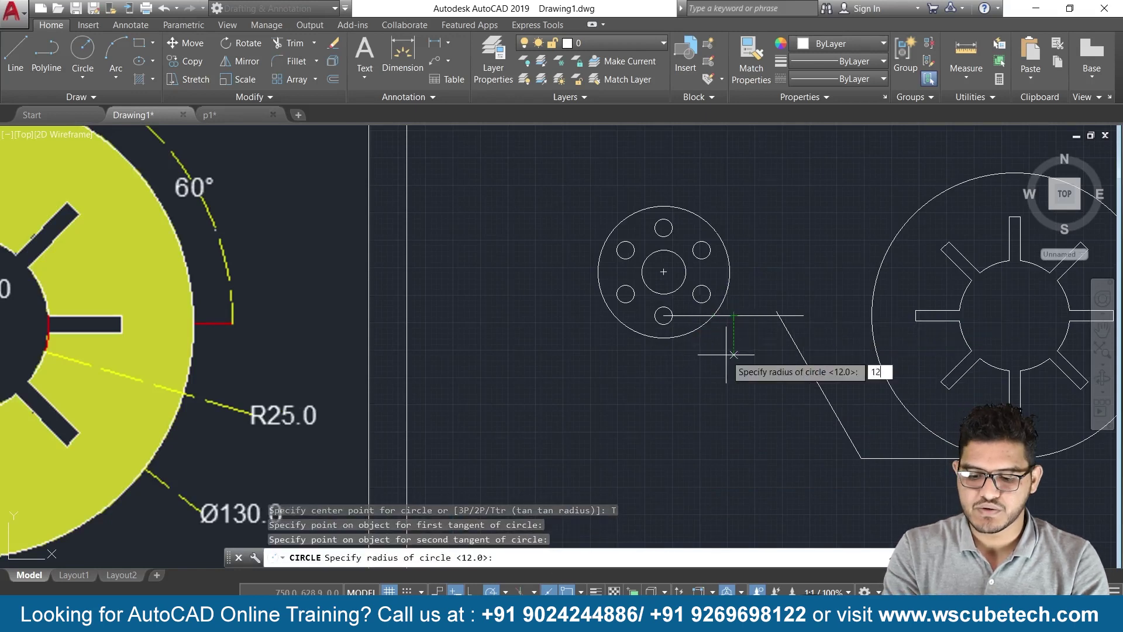
{"action": "key", "text": "Return"}
{"action": "scroll", "coordinate": [732, 355], "scroll_direction": "down", "scroll_amount": 2}
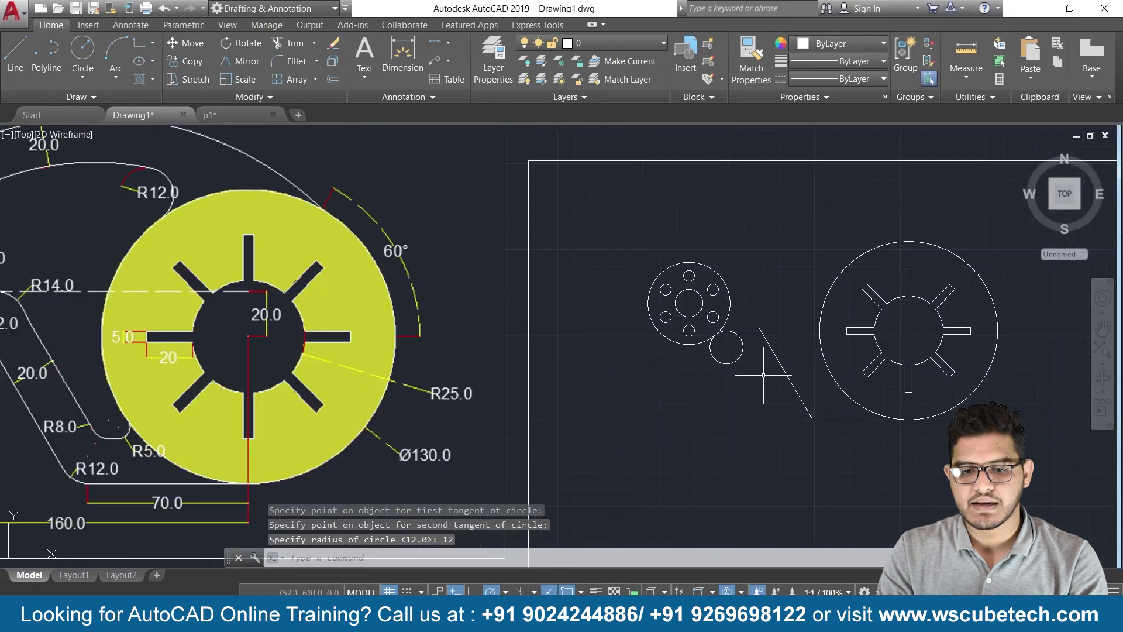
{"action": "scroll", "coordinate": [764, 375], "scroll_direction": "down", "scroll_amount": 2}
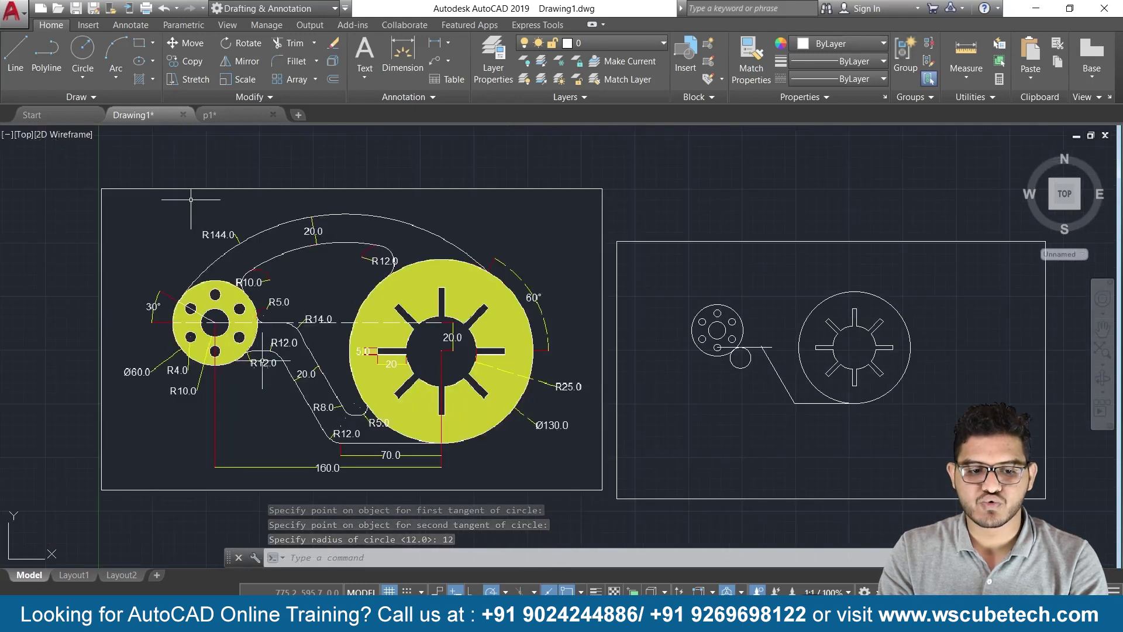
{"action": "scroll", "coordinate": [903, 453], "scroll_direction": "up", "scroll_amount": 2}
{"action": "scroll", "coordinate": [904, 453], "scroll_direction": "up", "scroll_amount": 2}
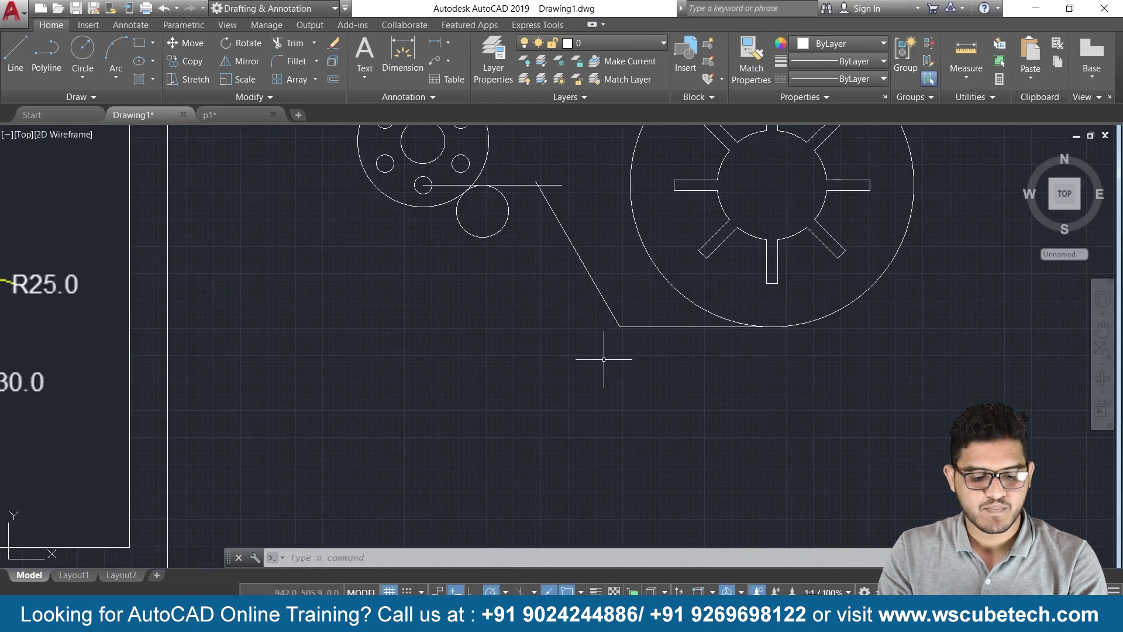
{"action": "type", "text": "c"}
- Draw an R12 circle tangent to the slanted line and the bottom line
{"action": "key", "text": "Return"}
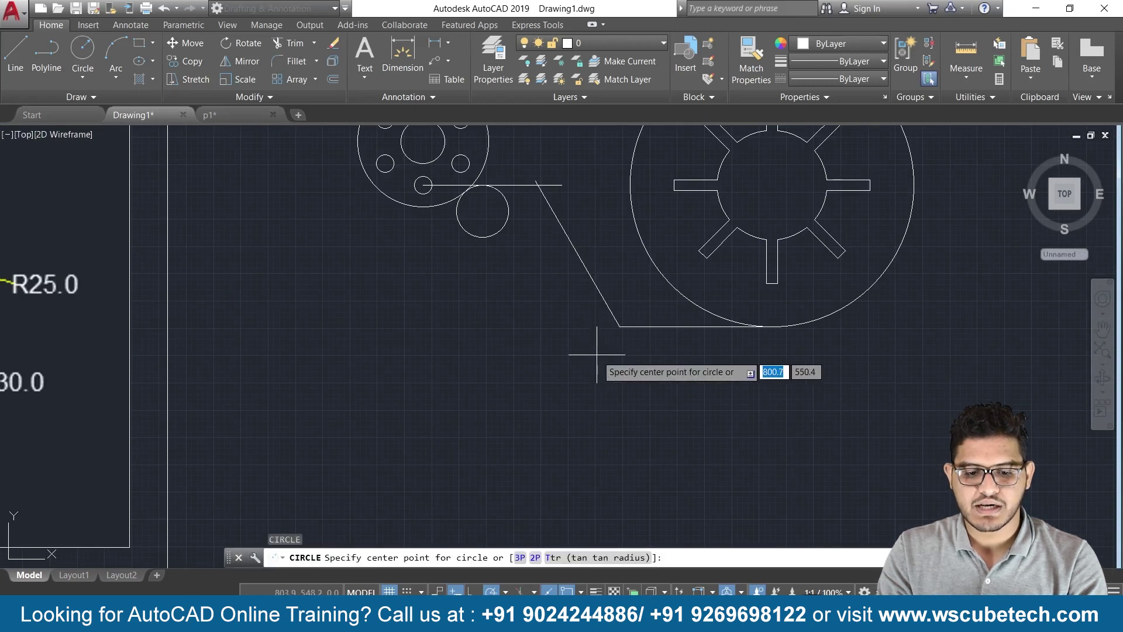
{"action": "type", "text": "t"}
{"action": "key", "text": "Return"}
{"action": "left_click", "coordinate": [601, 295]}
{"action": "left_click", "coordinate": [645, 326]}
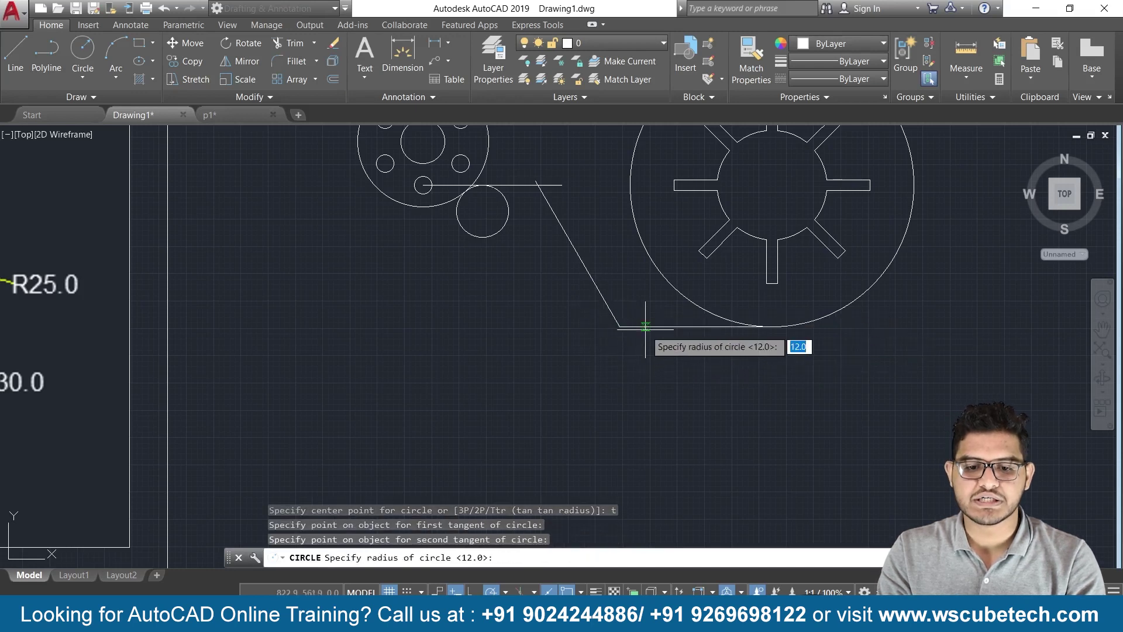
{"action": "key", "text": "BackSpace"}
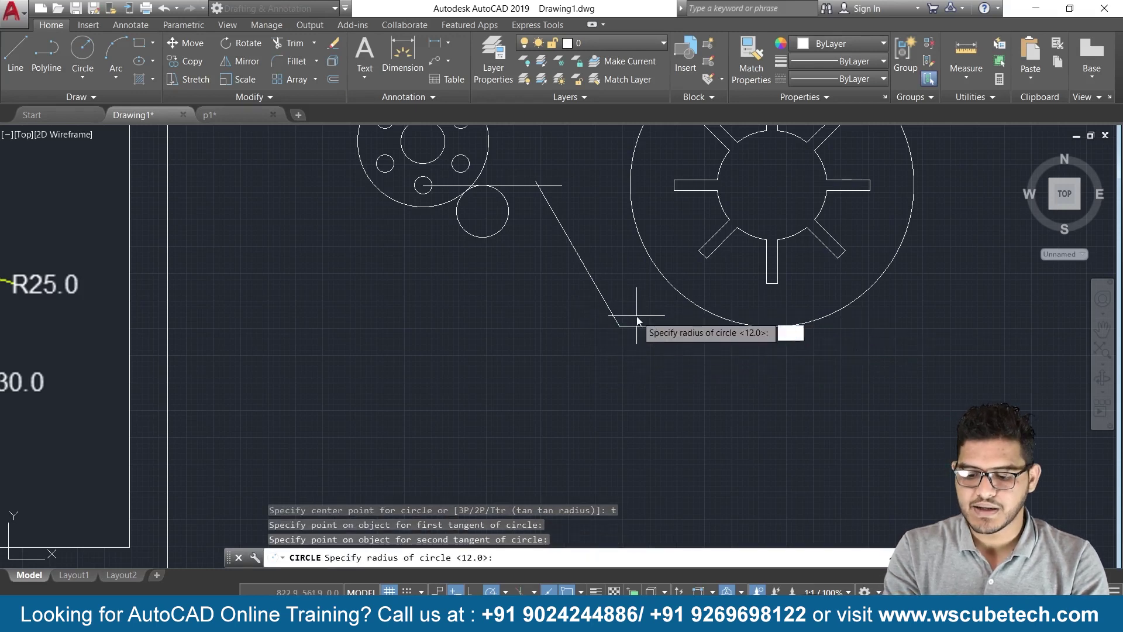
{"action": "type", "text": "12"}
{"action": "key", "text": "Return"}
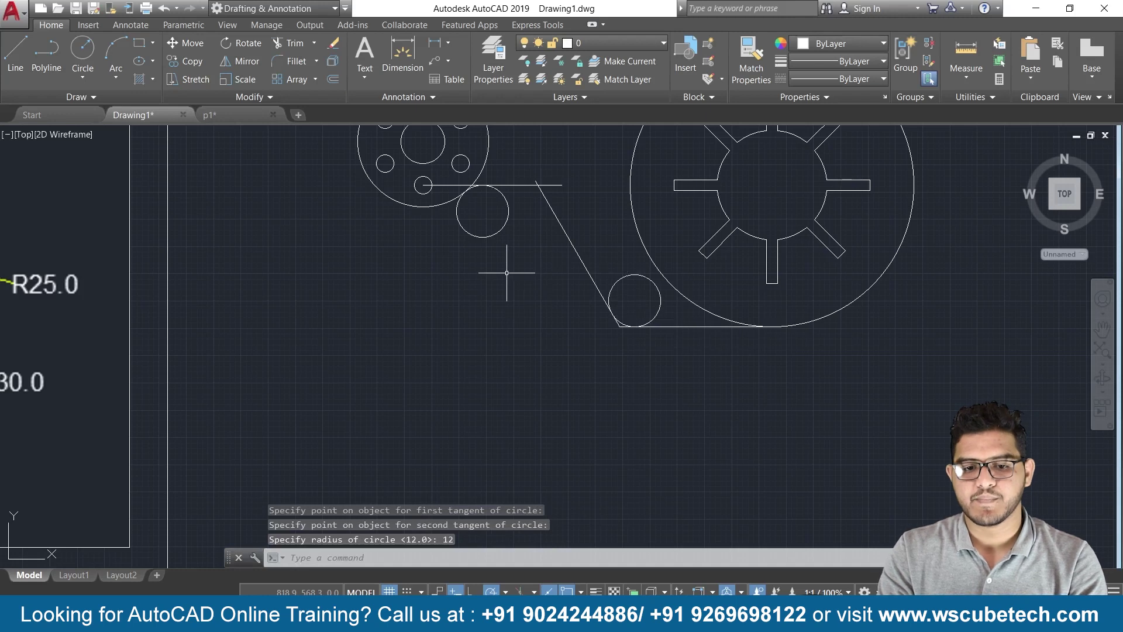
{"action": "middle_click_drag", "start_coordinate": [507, 273], "coordinate": [548, 309]}
- Draw an R12 circle tangent to the horizontal line and the slanted line
{"action": "type", "text": "c"}
{"action": "key", "text": "Return"}
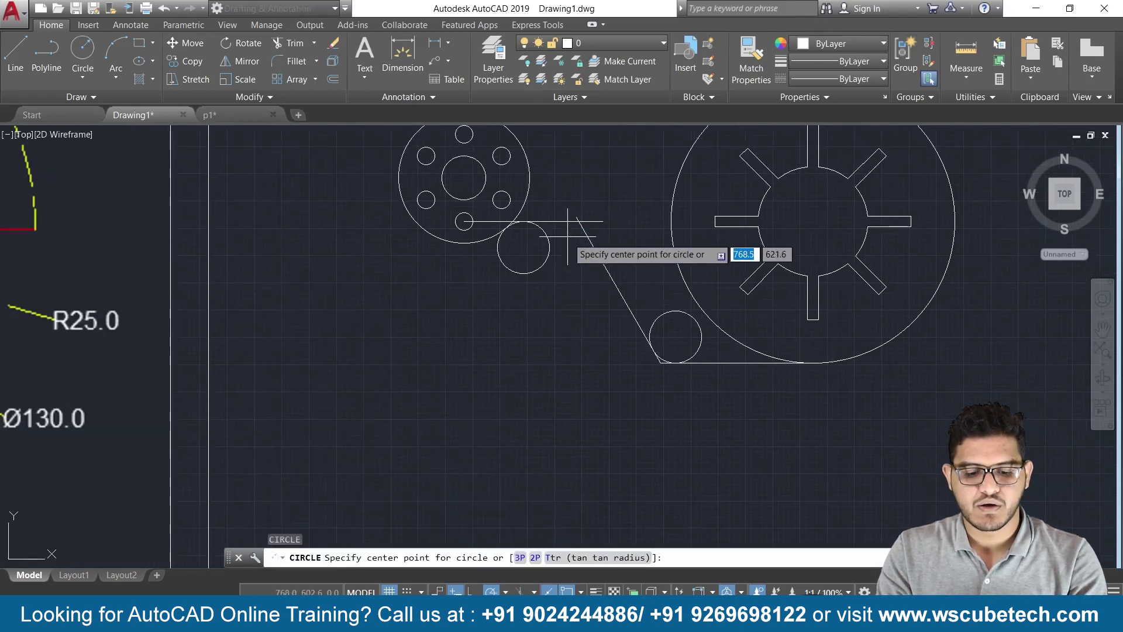
{"action": "type", "text": "t"}
{"action": "key", "text": "Return"}
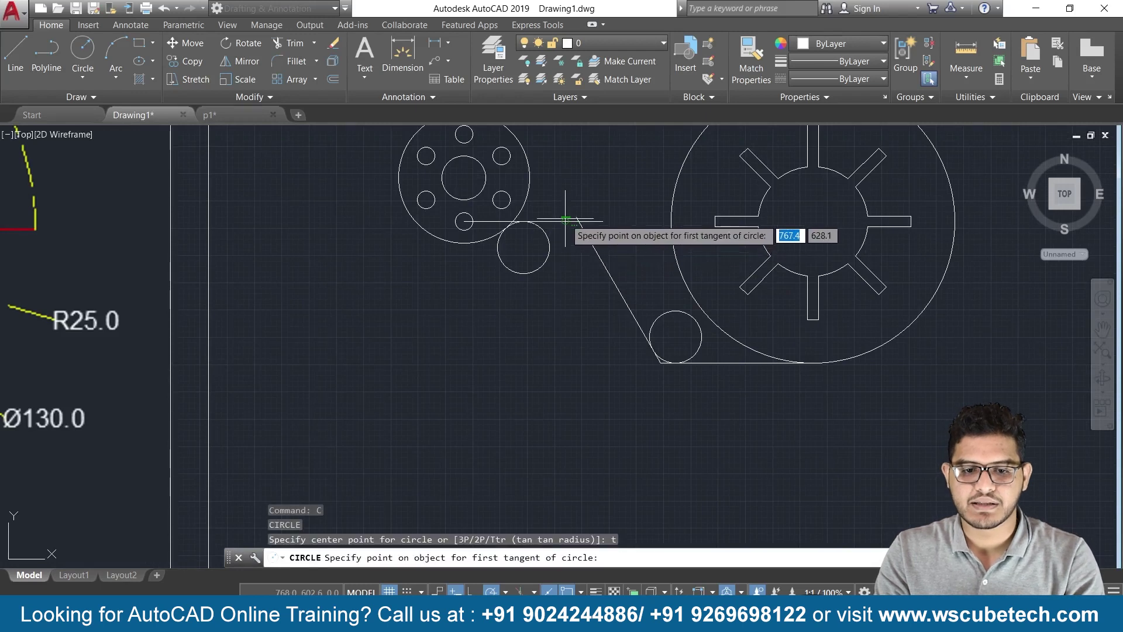
{"action": "left_click", "coordinate": [566, 221]}
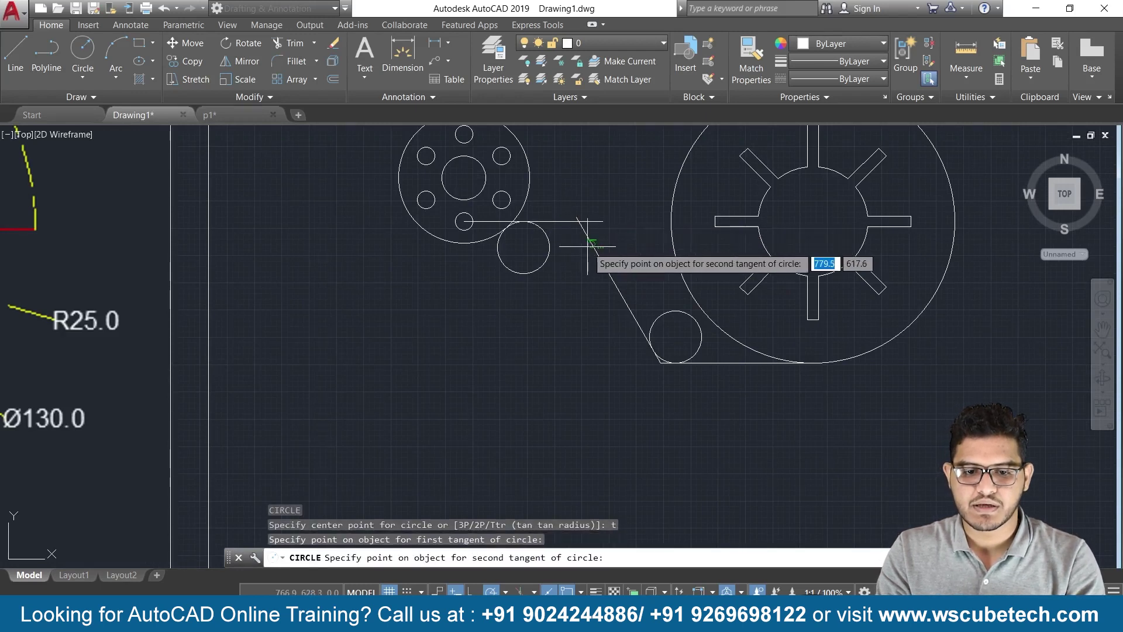
{"action": "left_click", "coordinate": [587, 246]}
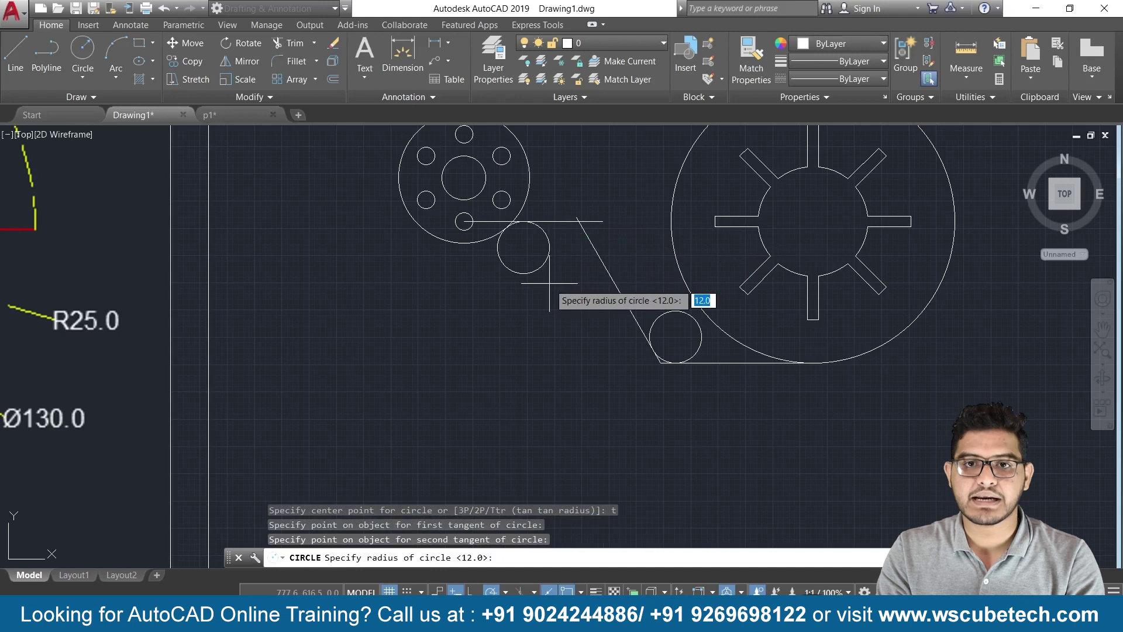
{"action": "type", "text": "12"}
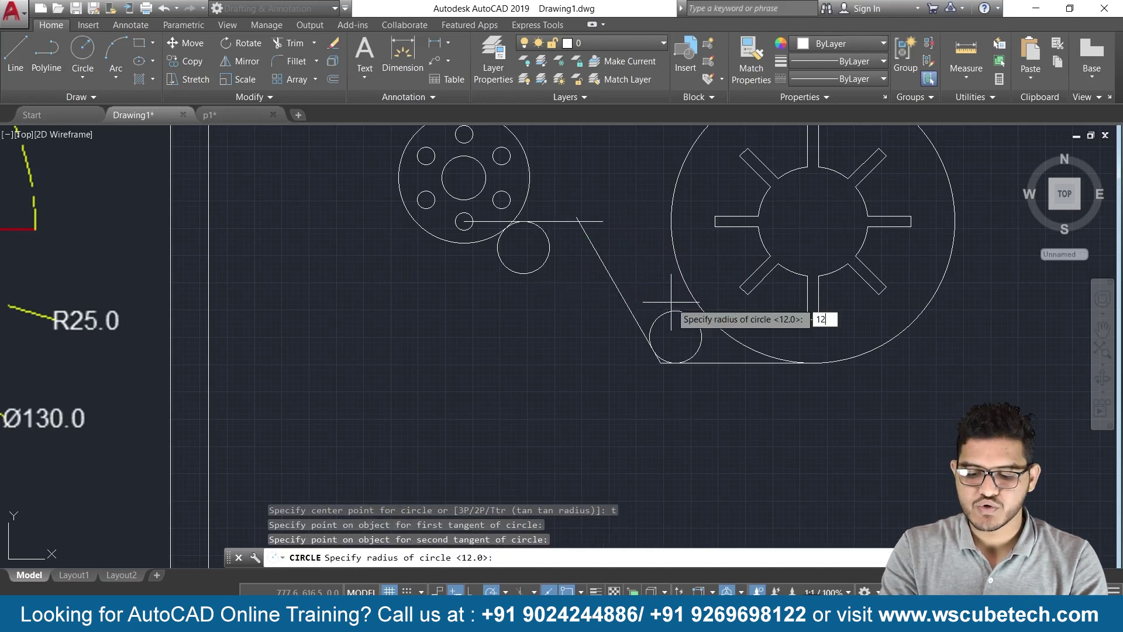
{"action": "key", "text": "Return"}
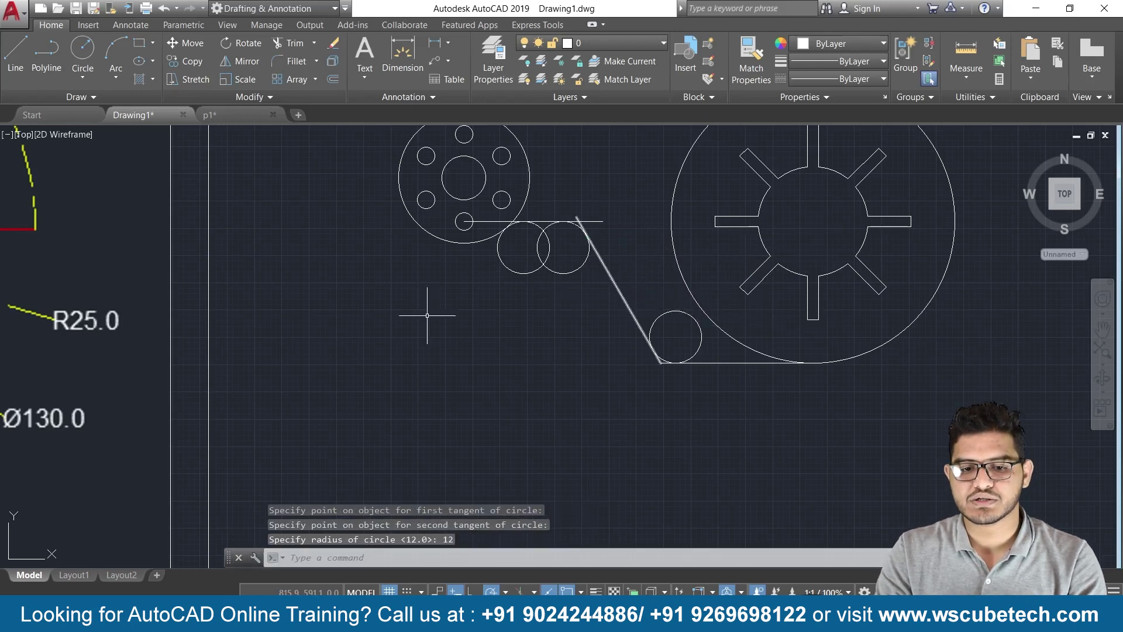
{"action": "scroll", "coordinate": [471, 350], "scroll_direction": "down", "scroll_amount": 2}
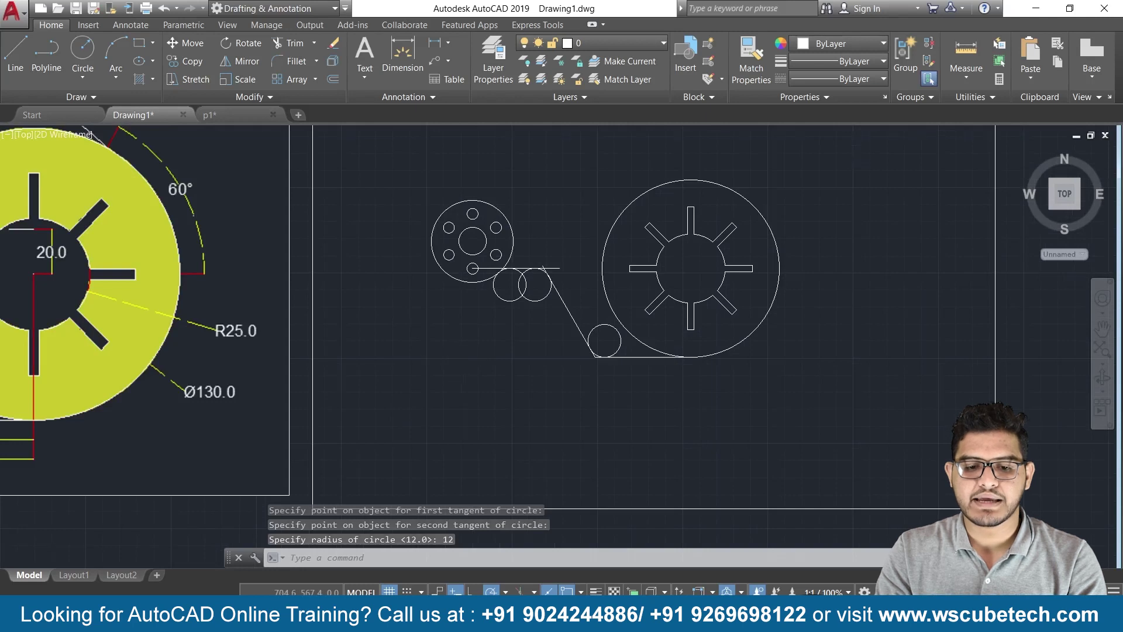
{"action": "scroll", "coordinate": [459, 345], "scroll_direction": "up", "scroll_amount": 2}
{"action": "scroll", "coordinate": [460, 346], "scroll_direction": "down", "scroll_amount": 2}
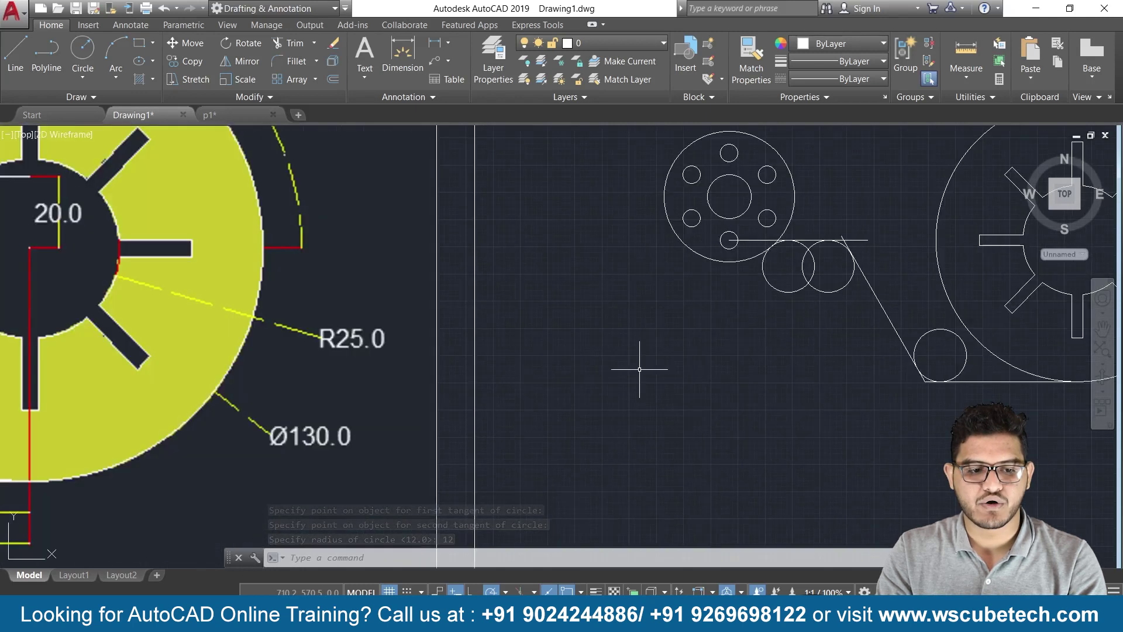
{"action": "mouse_move", "coordinate": [146, 337]}
{"action": "middle_mouse_down"}
{"action": "mouse_move", "coordinate": [365, 363]}
{"action": "mouse_move", "coordinate": [513, 351]}
{"action": "middle_mouse_up"}
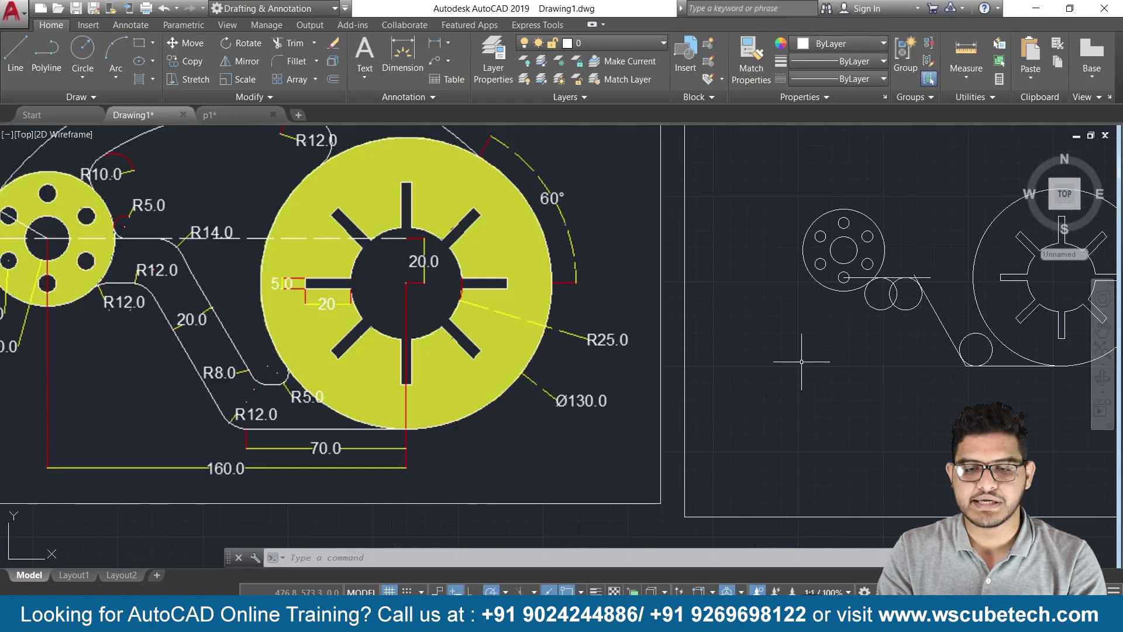
{"action": "scroll", "coordinate": [897, 420], "scroll_direction": "up", "scroll_amount": 3}
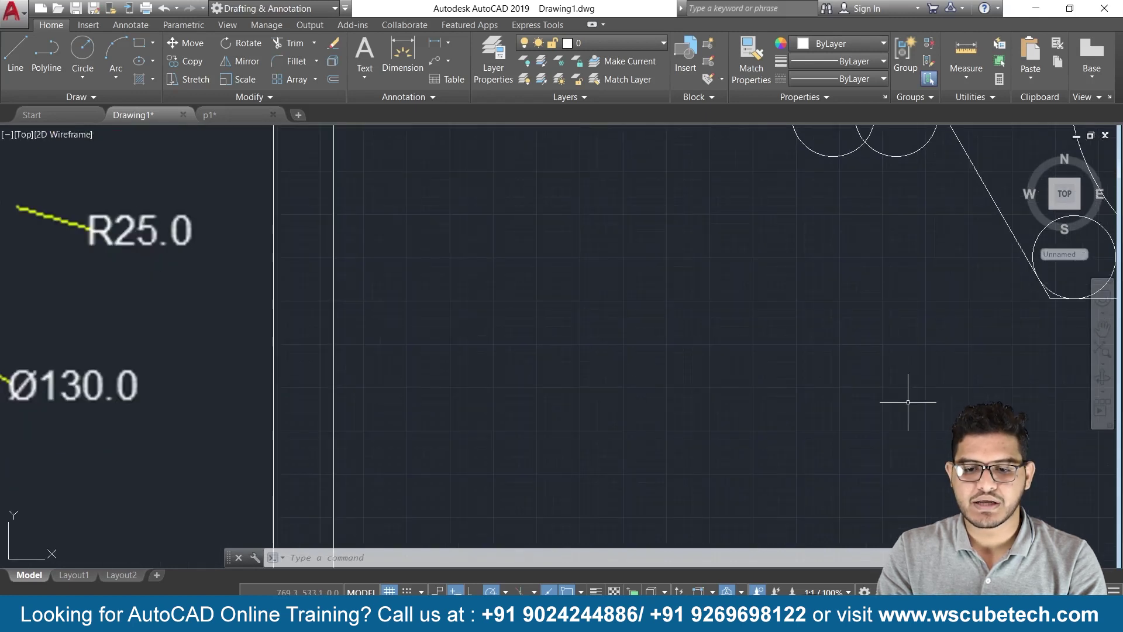
{"action": "middle_click_drag", "start_coordinate": [895, 363], "coordinate": [659, 501]}
{"action": "scroll", "coordinate": [665, 484], "scroll_direction": "up", "scroll_amount": 2}
{"action": "scroll", "coordinate": [657, 467], "scroll_direction": "down", "scroll_amount": 2}
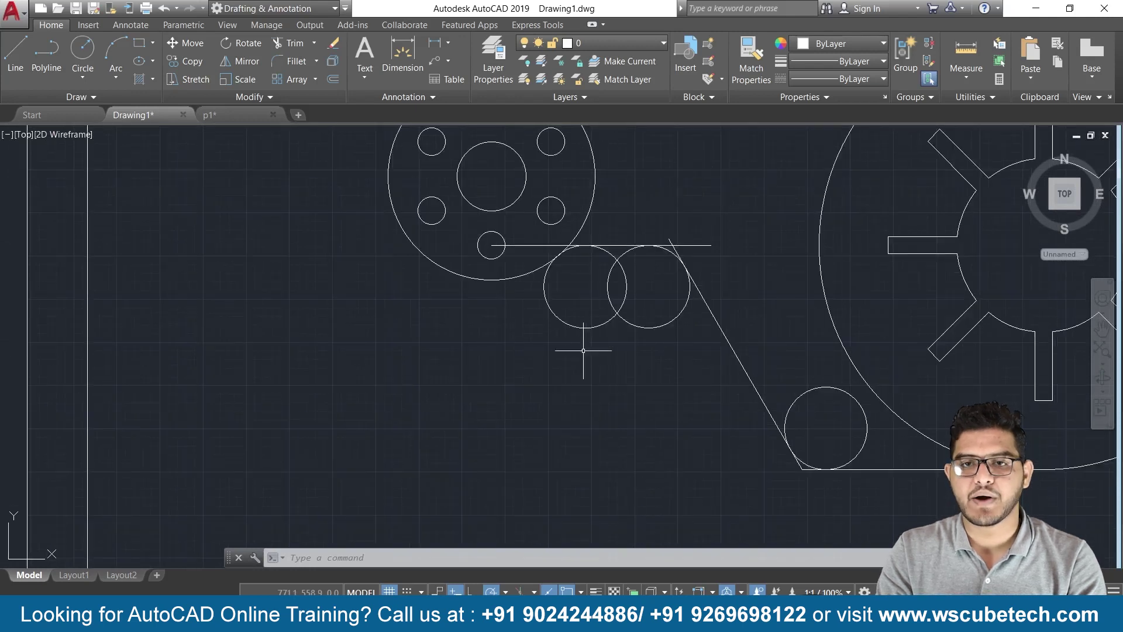
{"action": "type", "text": "tr"}
{"action": "key", "text": "Return"}
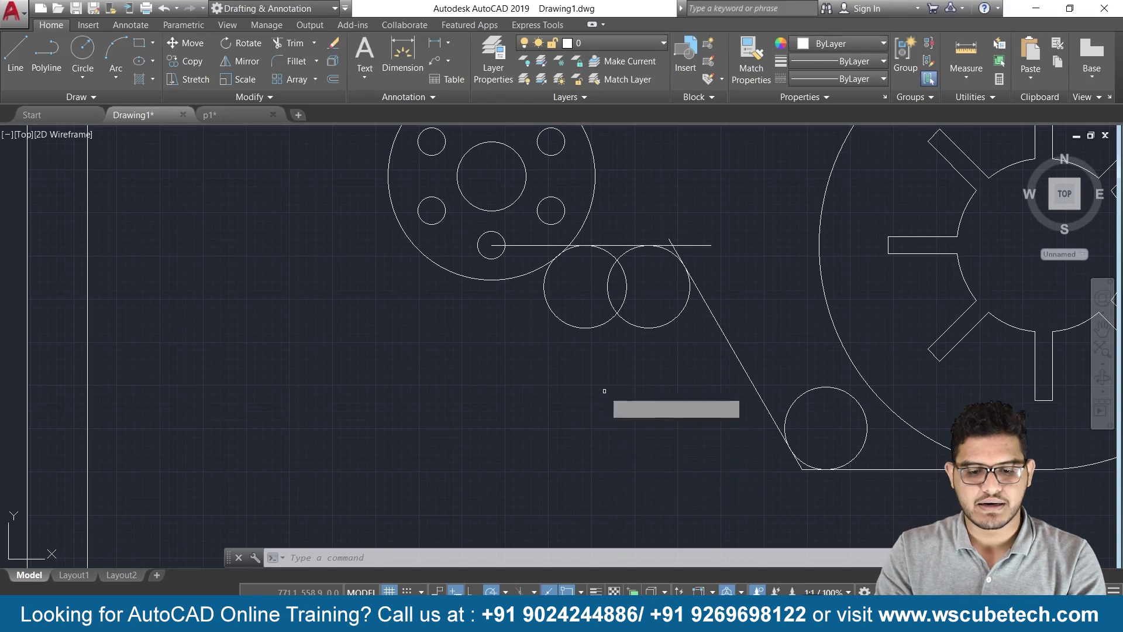
- Trim the excess R12 circle arcs and the short horizontal line stub
{"action": "key", "text": "Return"}
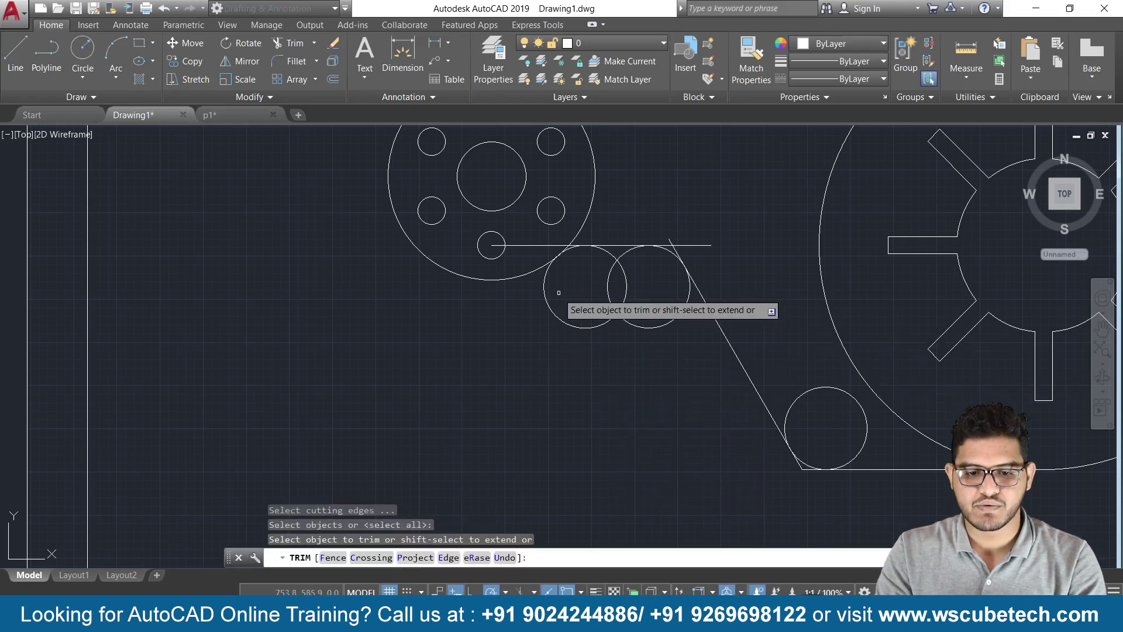
{"action": "left_click", "coordinate": [544, 298]}
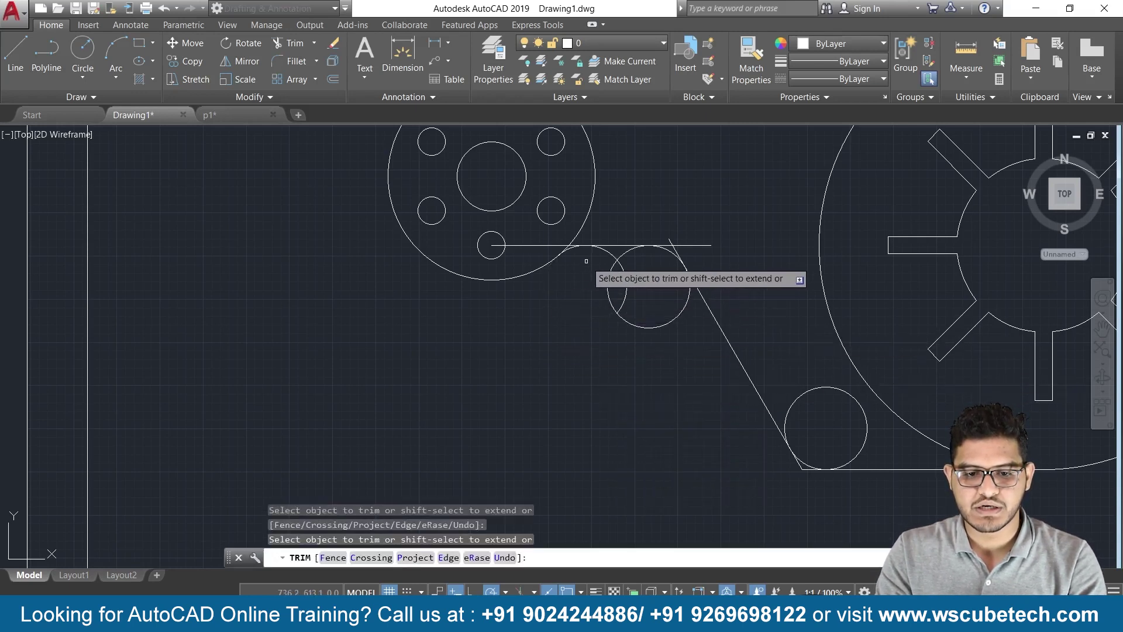
{"action": "scroll", "coordinate": [574, 265], "scroll_direction": "up", "scroll_amount": 2}
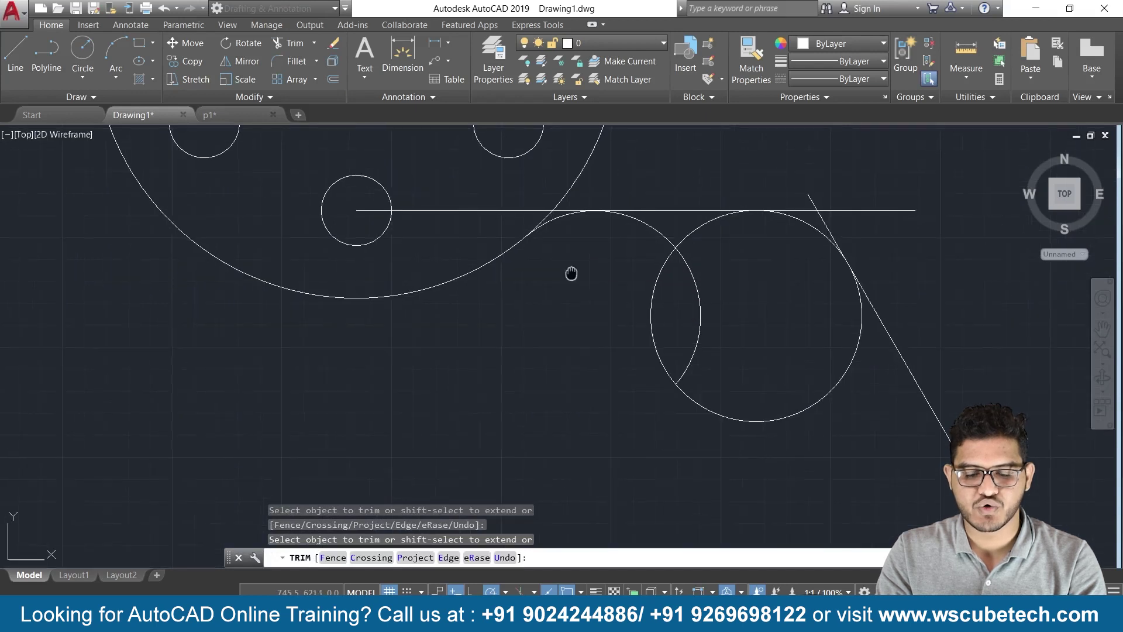
{"action": "scroll", "coordinate": [556, 293], "scroll_direction": "up", "scroll_amount": 2}
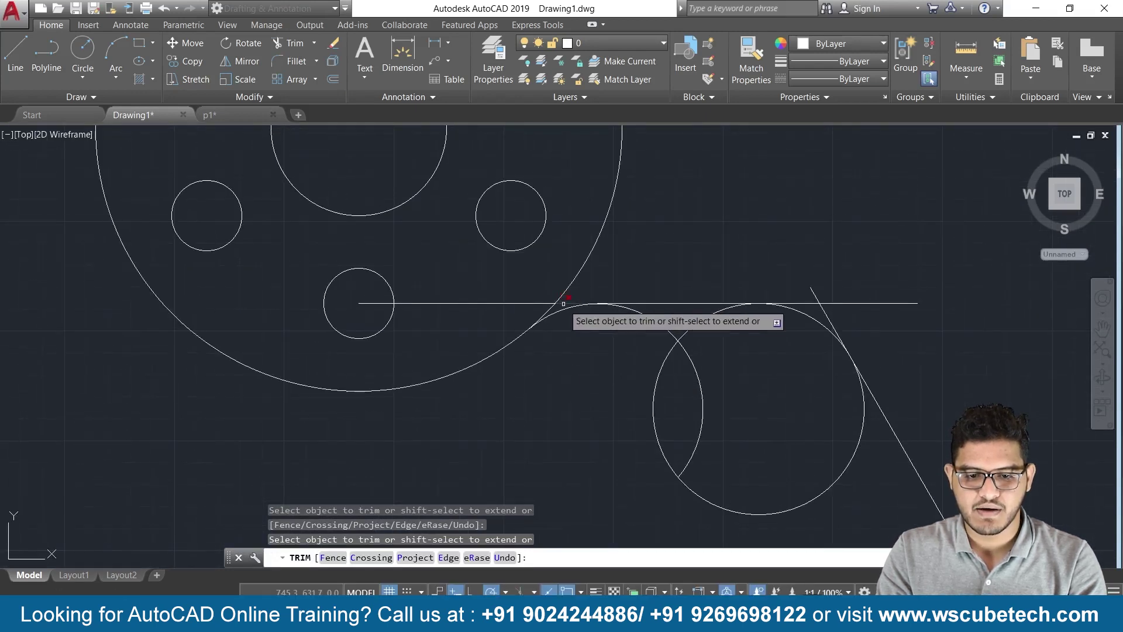
{"action": "scroll", "coordinate": [562, 387], "scroll_direction": "down", "scroll_amount": 2}
{"action": "scroll", "coordinate": [562, 386], "scroll_direction": "down", "scroll_amount": 4}
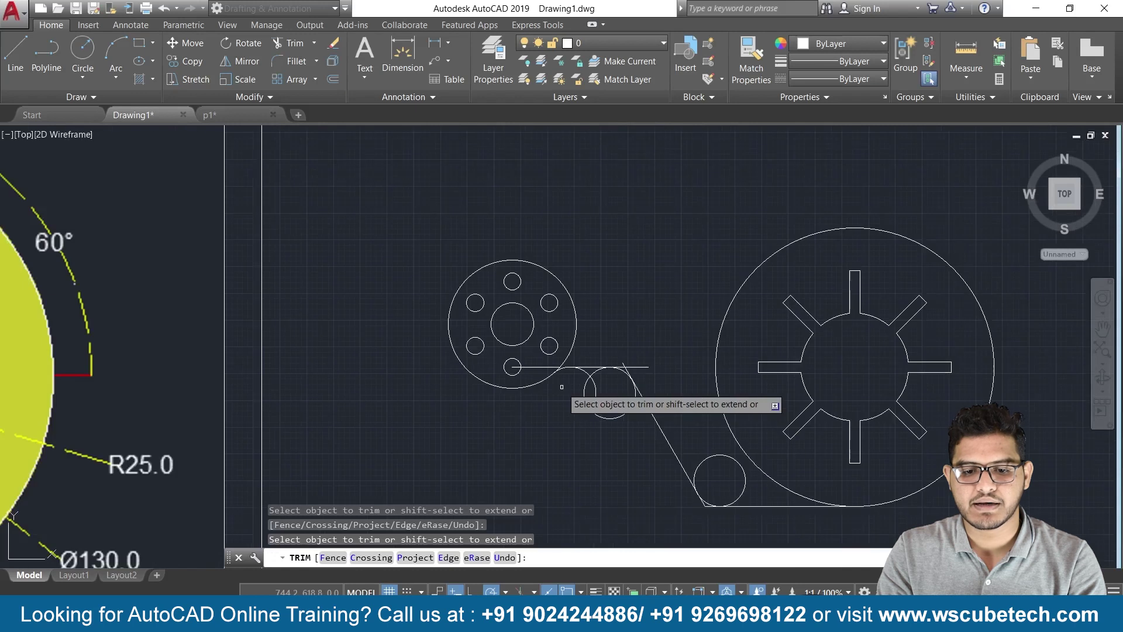
{"action": "middle_click_drag", "start_coordinate": [409, 416], "coordinate": [479, 413]}
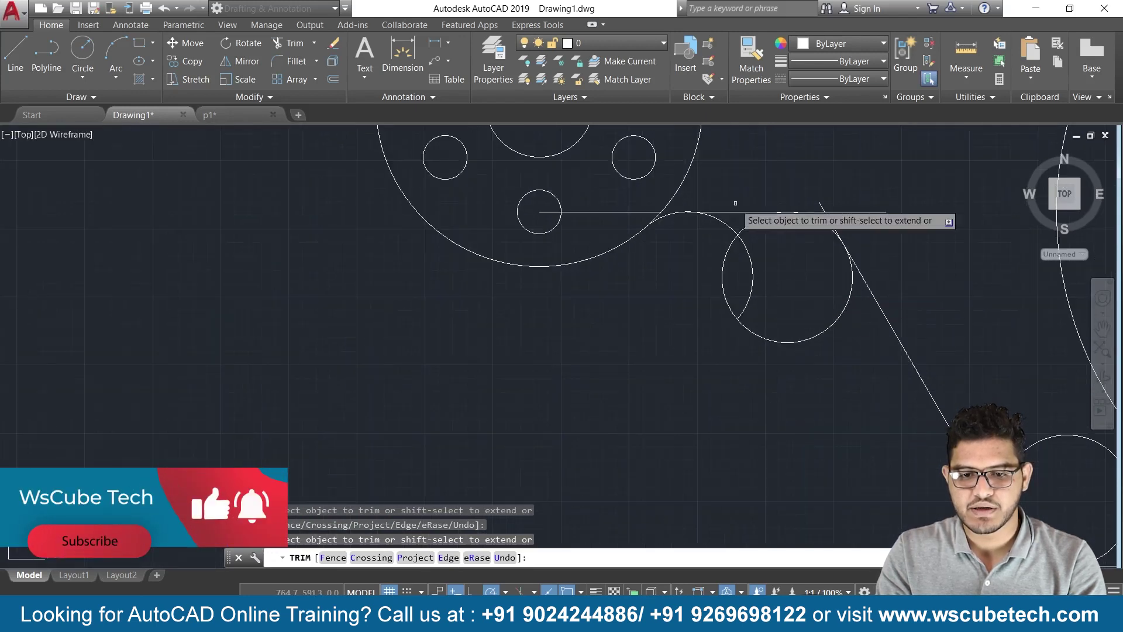
{"action": "left_click", "coordinate": [740, 229]}
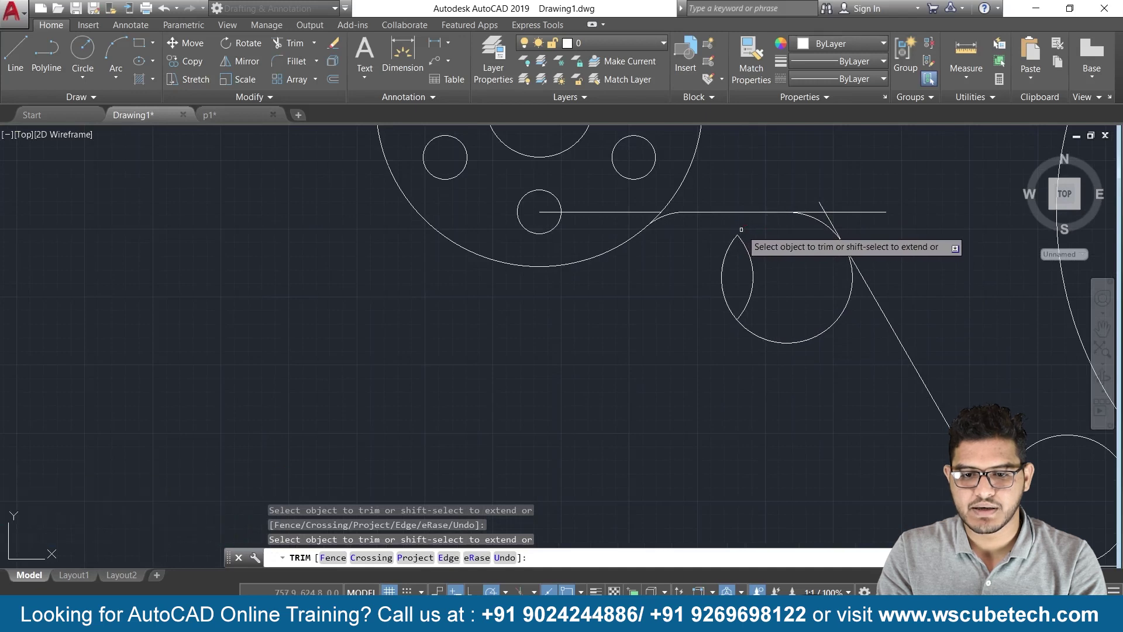
{"action": "left_click", "coordinate": [815, 210]}
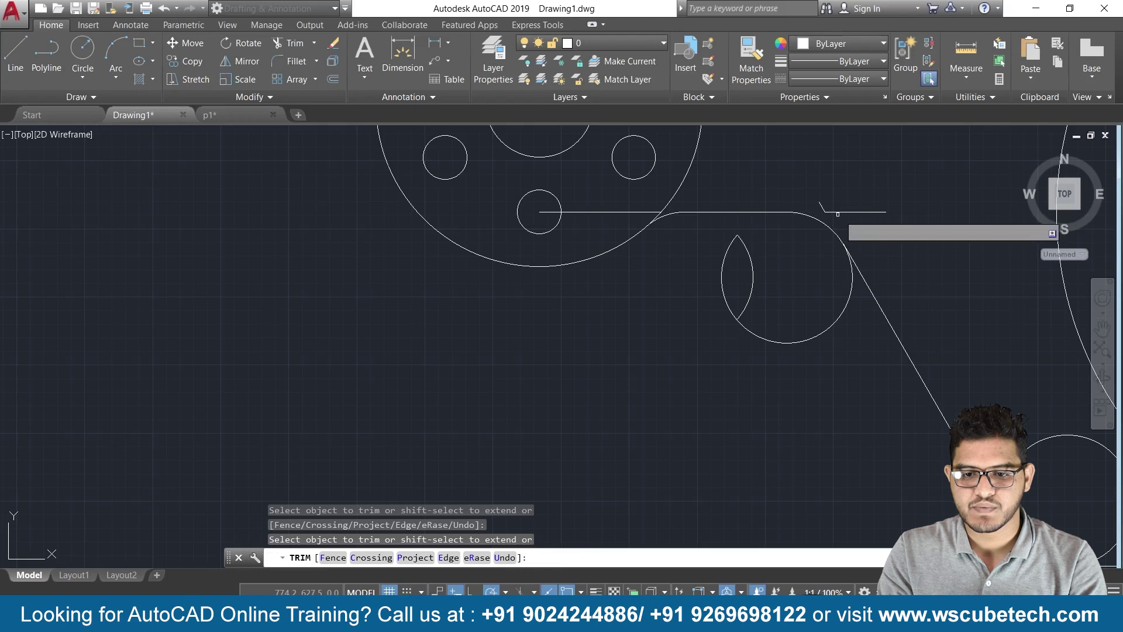
{"action": "left_click", "coordinate": [844, 312]}
- Trim away the small circle at the profile's lower corner
{"action": "scroll", "coordinate": [801, 351], "scroll_direction": "down", "scroll_amount": 2}
{"action": "middle_click_drag", "start_coordinate": [795, 348], "coordinate": [554, 303]}
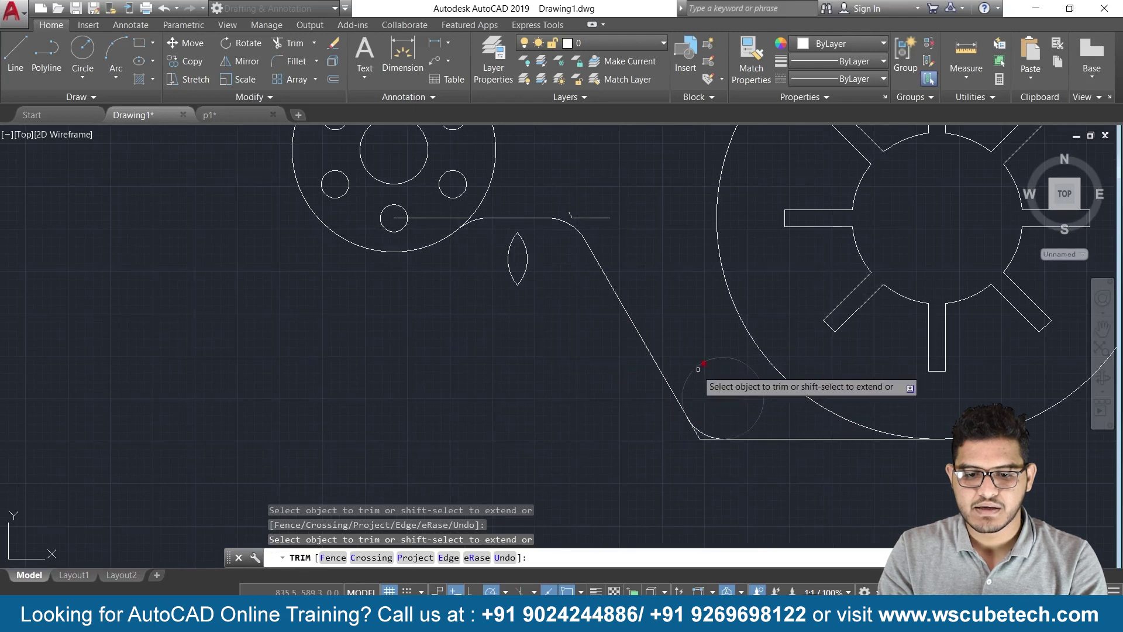
{"action": "left_click", "coordinate": [704, 362]}
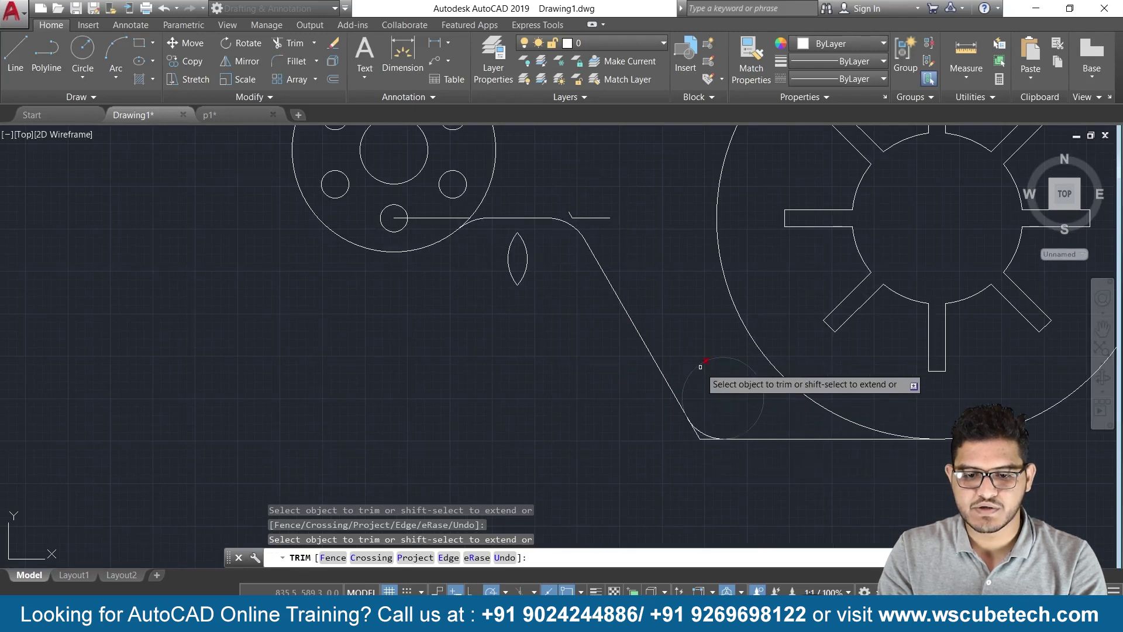
{"action": "scroll", "coordinate": [655, 456], "scroll_direction": "up", "scroll_amount": 2}
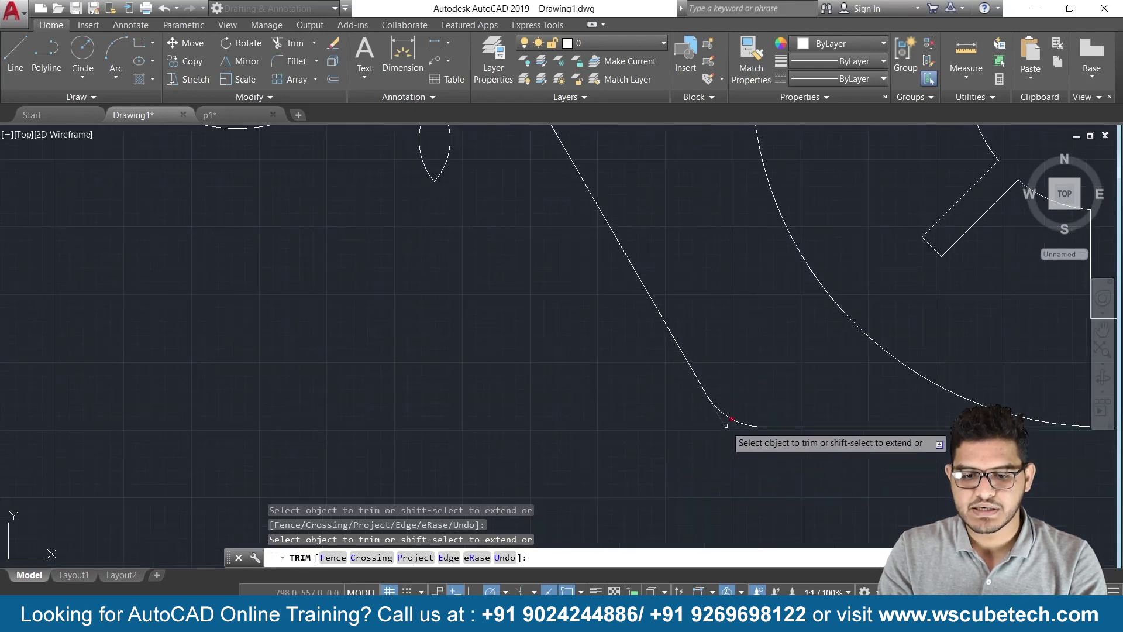
{"action": "scroll", "coordinate": [697, 454], "scroll_direction": "down", "scroll_amount": 3}
{"action": "middle_click_drag", "start_coordinate": [611, 427], "coordinate": [648, 476]}
{"action": "scroll", "coordinate": [624, 461], "scroll_direction": "up", "scroll_amount": 2}
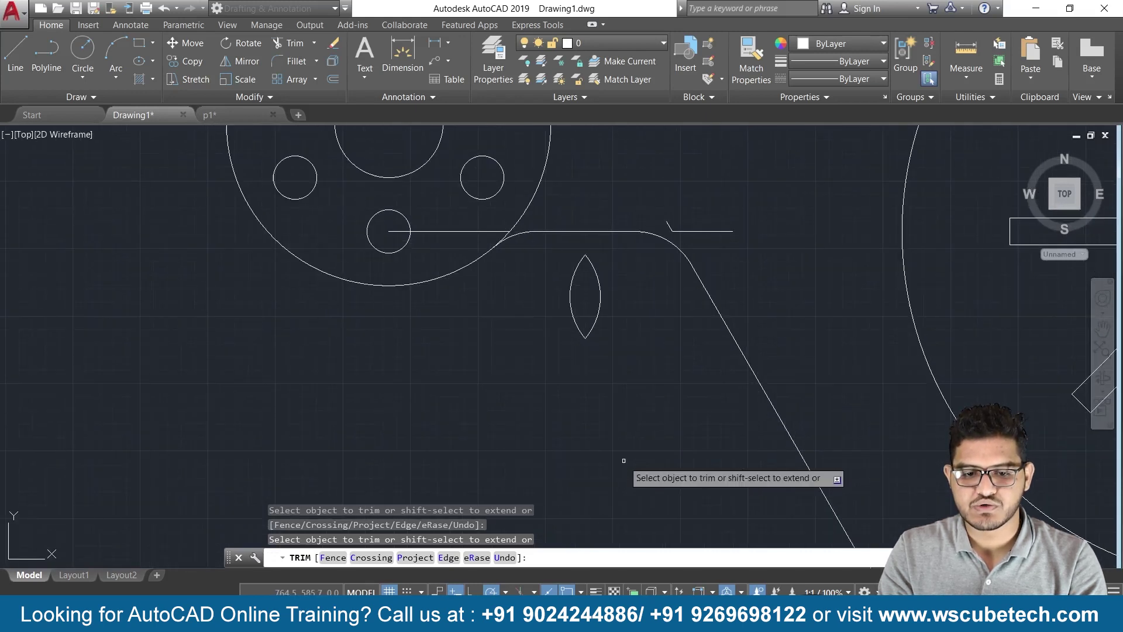
{"action": "key", "text": "Escape"}
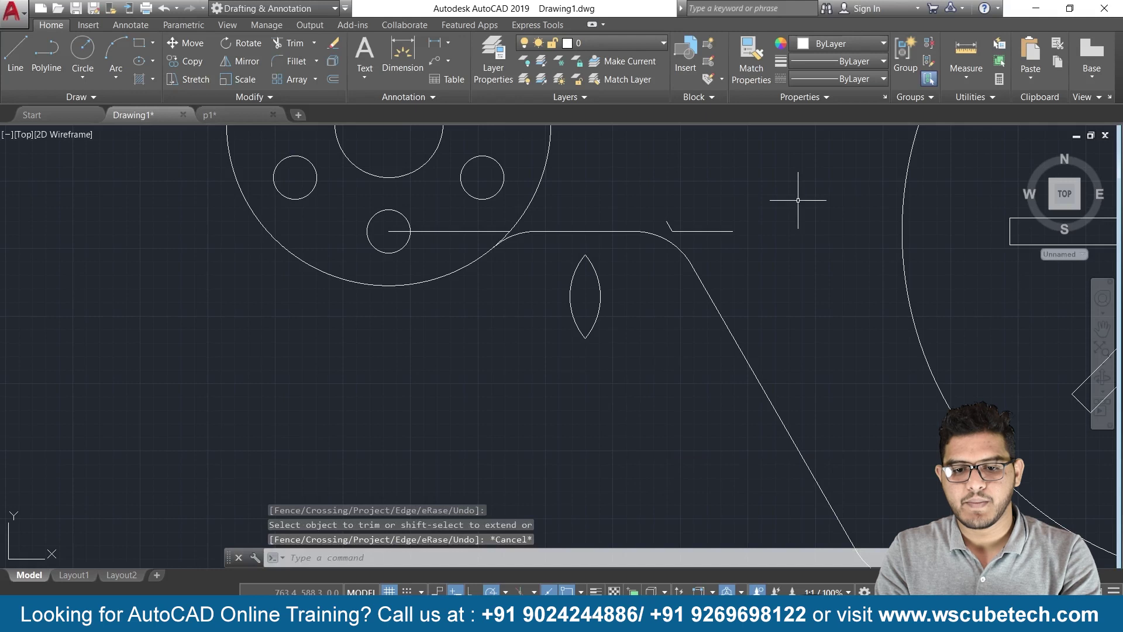
- Erase the leftover stub lines and the lens-shaped arc piece
{"action": "left_click", "coordinate": [797, 200]}
{"action": "left_click", "coordinate": [671, 231]}
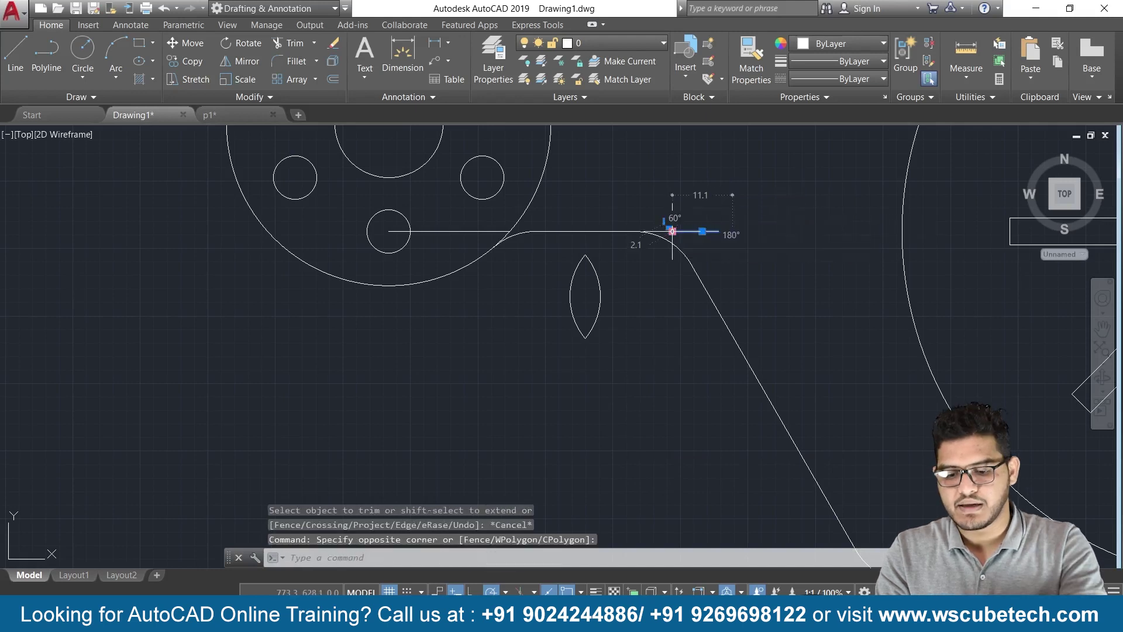
{"action": "key", "text": "Delete"}
{"action": "left_click", "coordinate": [636, 276]}
{"action": "left_click", "coordinate": [550, 316]}
{"action": "key", "text": "Delete"}
- Erase the short line stub reaching into the small disc from its bottom hole
{"action": "scroll", "coordinate": [551, 308], "scroll_direction": "down", "scroll_amount": 2}
{"action": "scroll", "coordinate": [541, 313], "scroll_direction": "down", "scroll_amount": 3}
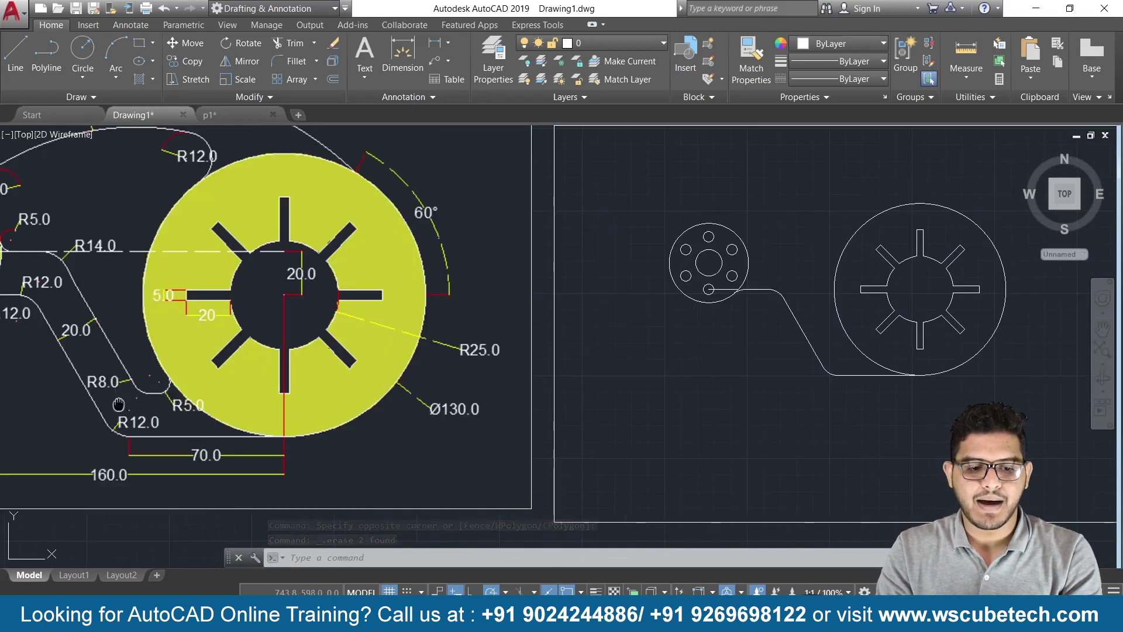
{"action": "middle_click_drag", "start_coordinate": [118, 403], "coordinate": [313, 377]}
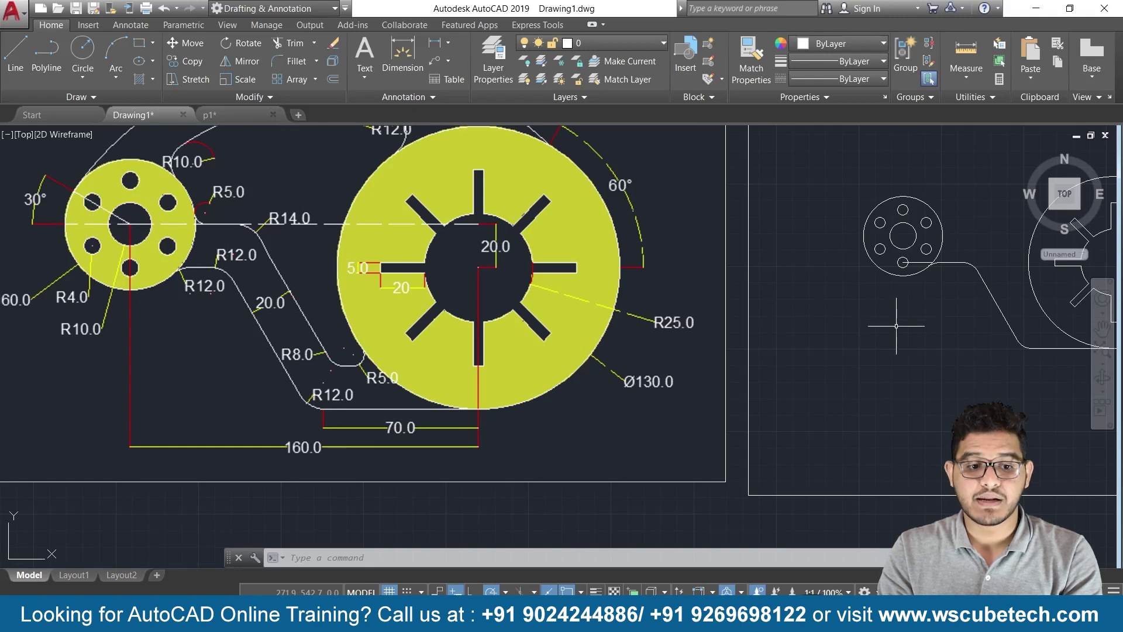
{"action": "scroll", "coordinate": [660, 401], "scroll_direction": "up", "scroll_amount": 2}
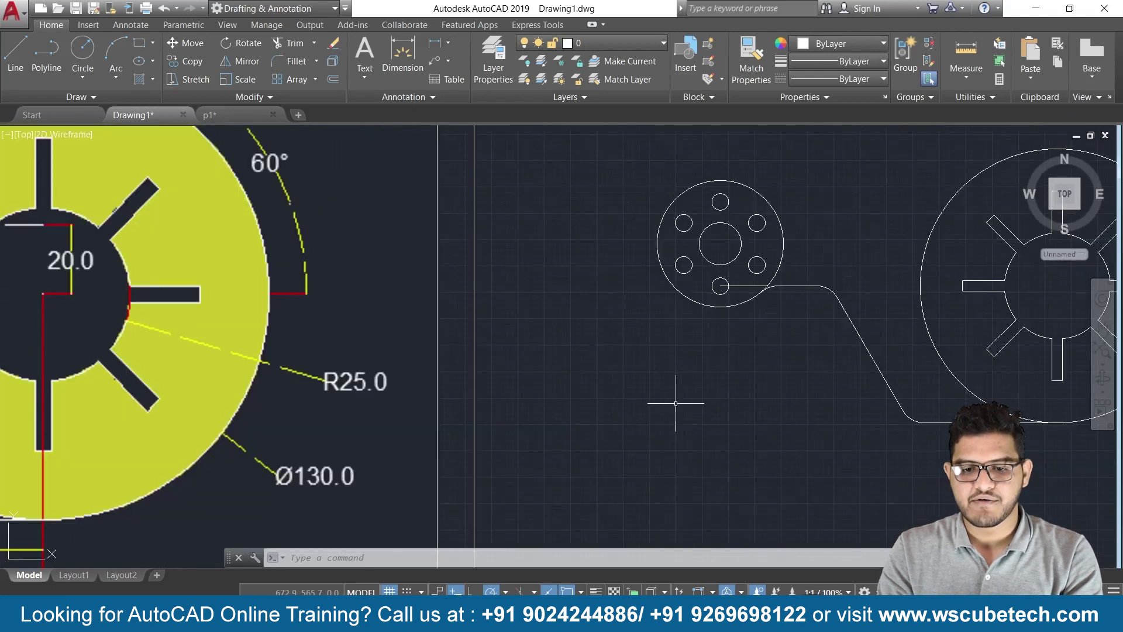
{"action": "scroll", "coordinate": [718, 389], "scroll_direction": "up", "scroll_amount": 3}
{"action": "middle_click_drag", "start_coordinate": [693, 400], "coordinate": [567, 464]}
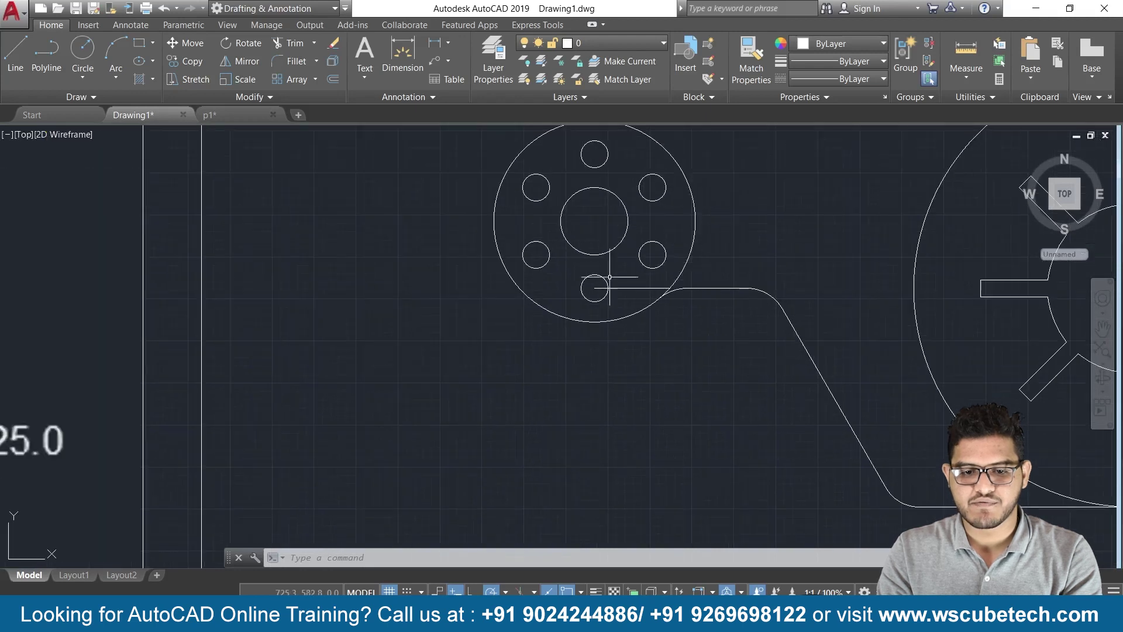
{"action": "left_click", "coordinate": [631, 289]}
{"action": "key", "text": "Delete"}
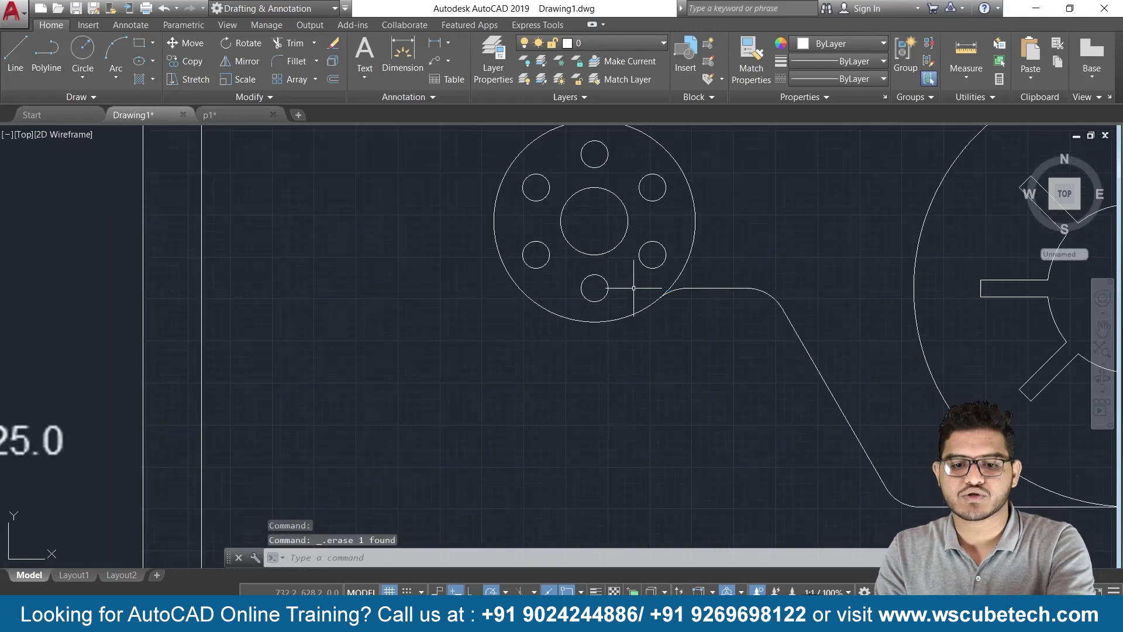
- Draw a horizontal line from the small perforated disc's centre out to the right
{"action": "type", "text": "l"}
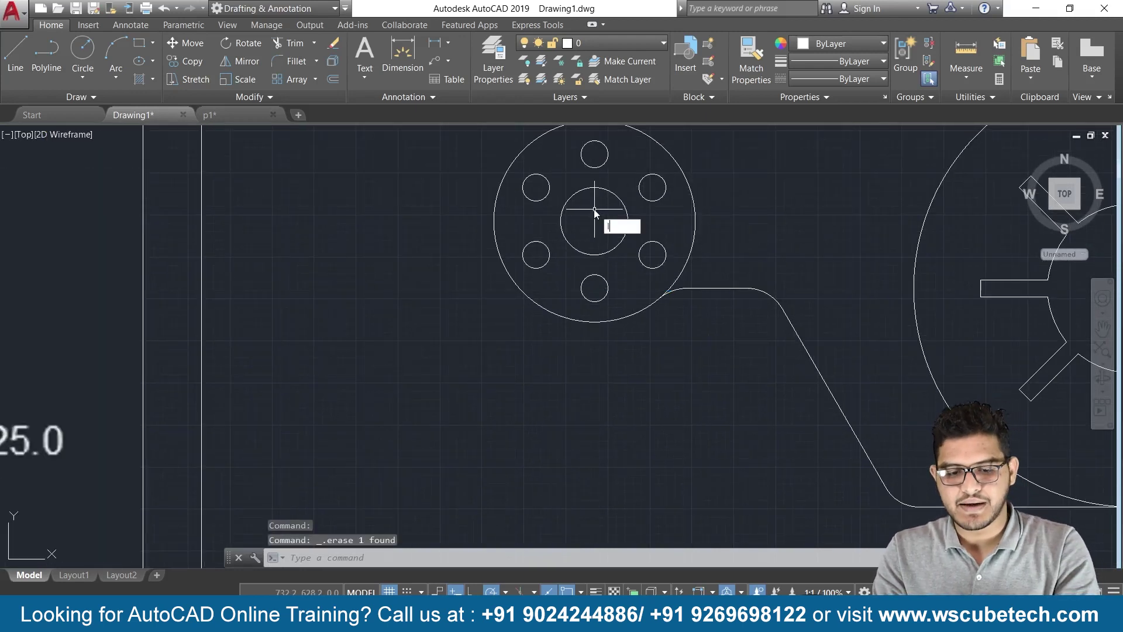
{"action": "key", "text": "Return"}
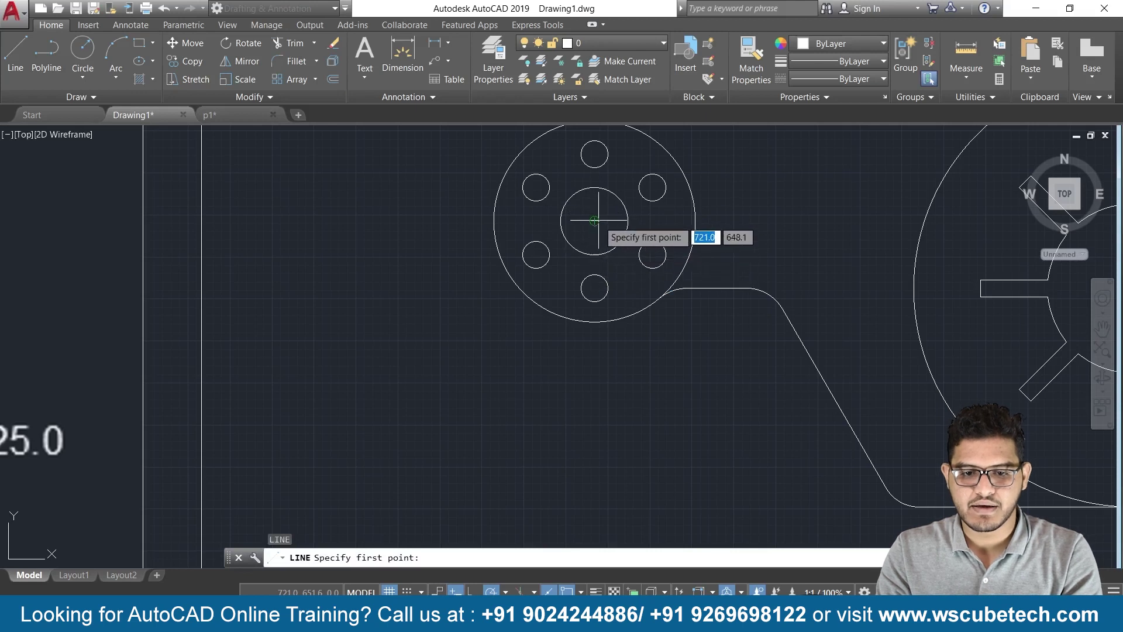
{"action": "left_click", "coordinate": [595, 221]}
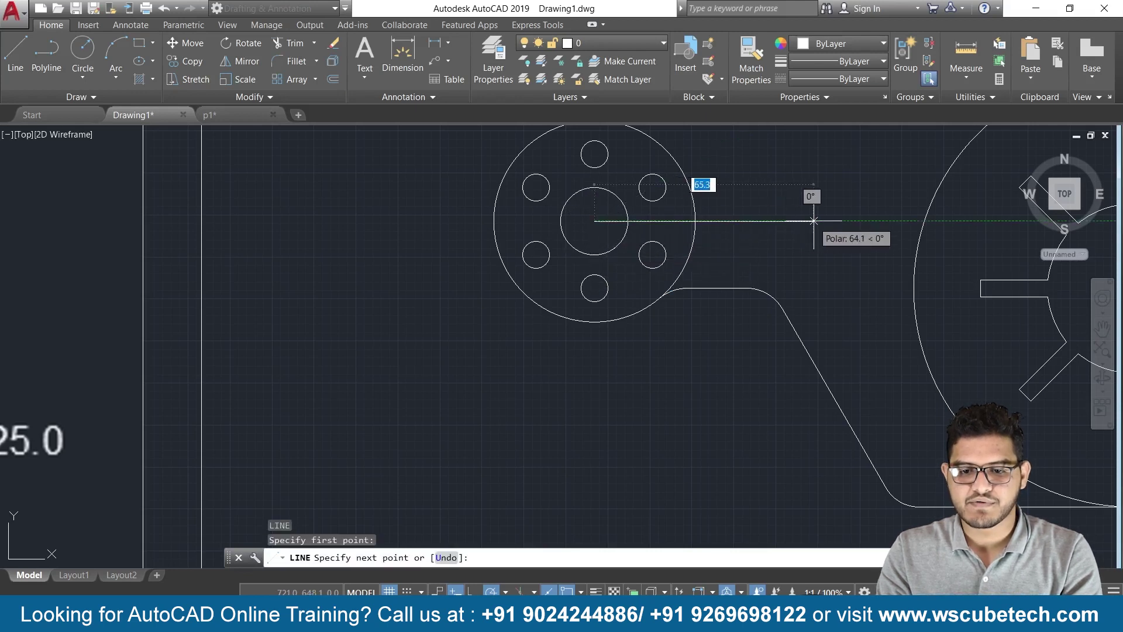
{"action": "left_click", "coordinate": [865, 221]}
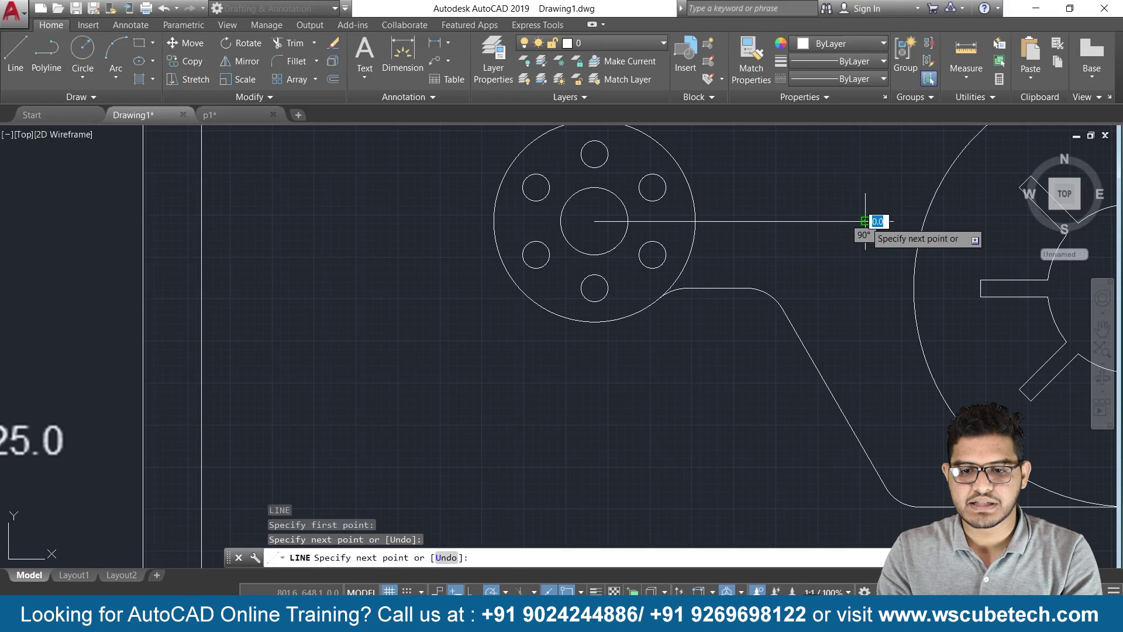
{"action": "key", "text": "Escape"}
{"action": "scroll", "coordinate": [857, 267], "scroll_direction": "down", "scroll_amount": 2}
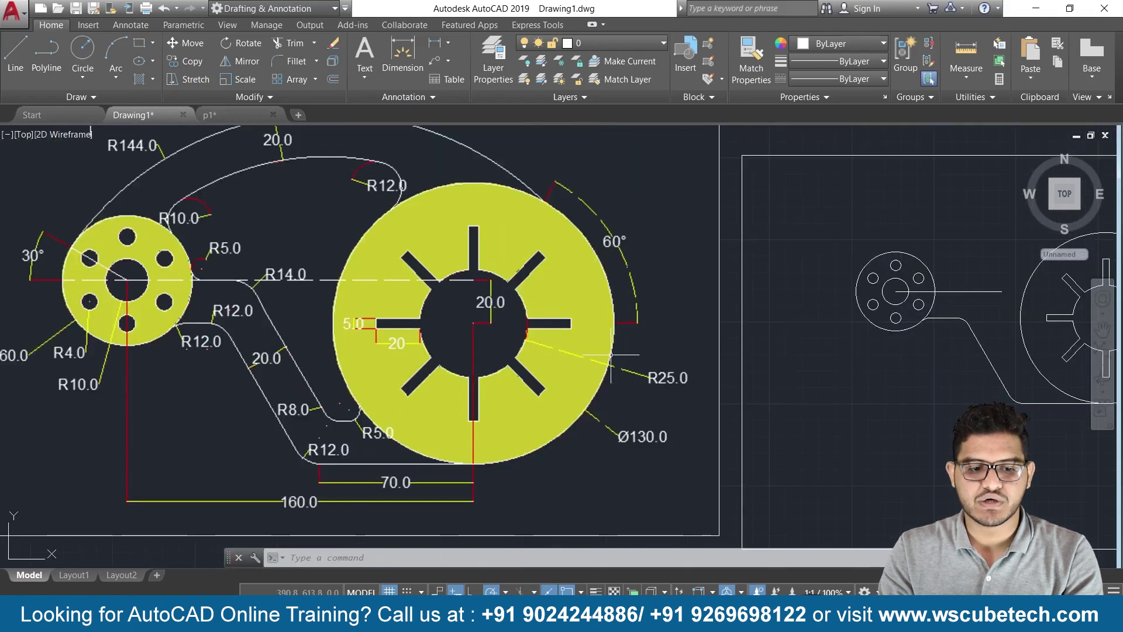
{"action": "scroll", "coordinate": [561, 402], "scroll_direction": "up", "scroll_amount": 2}
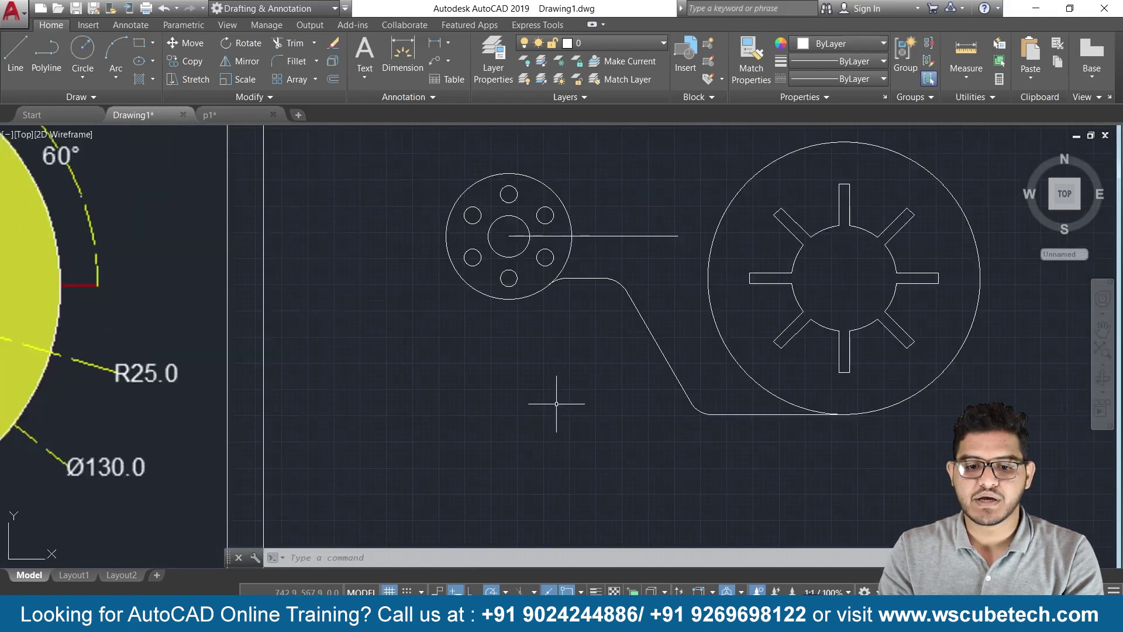
{"action": "scroll", "coordinate": [559, 410], "scroll_direction": "up", "scroll_amount": 2}
{"action": "middle_click_drag", "start_coordinate": [577, 388], "coordinate": [509, 416]}
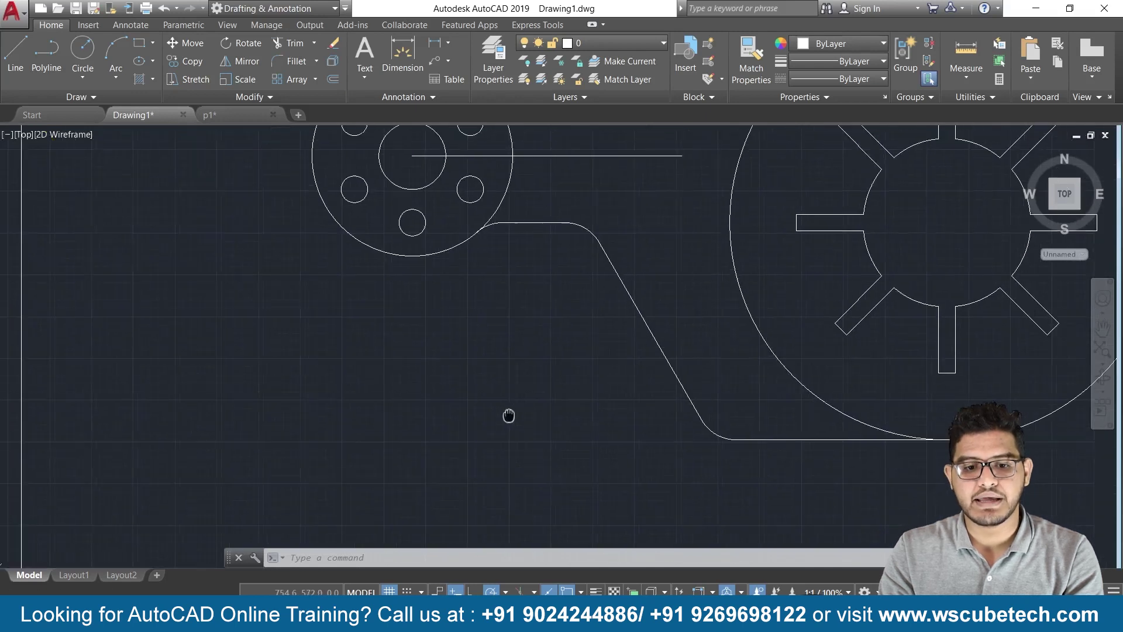
- Offset the slanted connector line 20 units to its right
{"action": "type", "text": "o"}
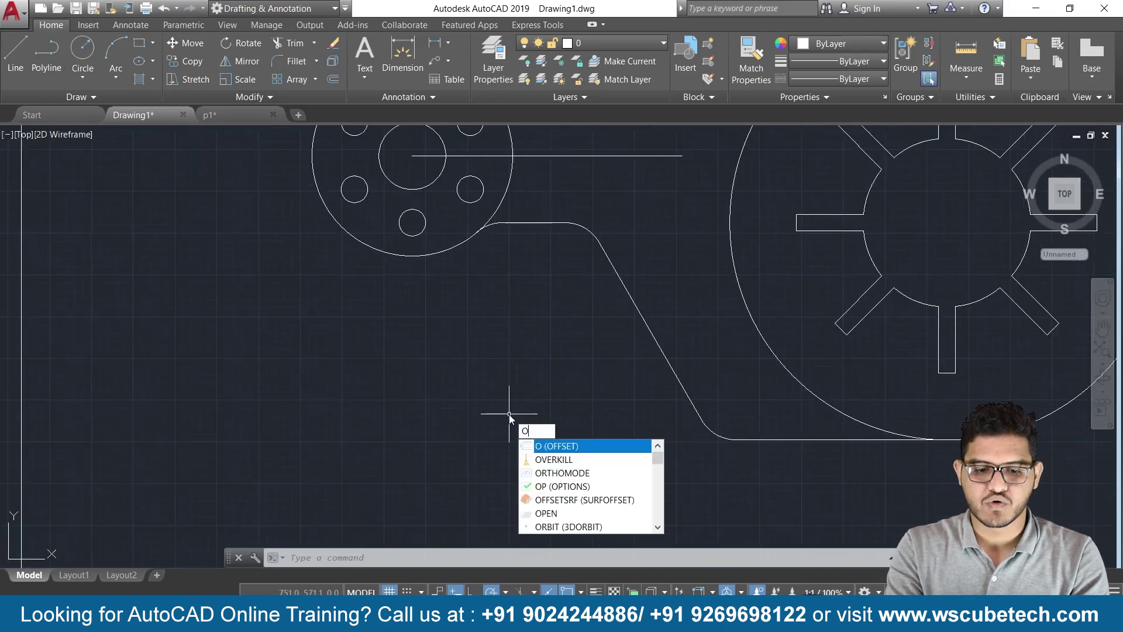
{"action": "key", "text": "Return"}
{"action": "type", "text": "20"}
{"action": "key", "text": "Return"}
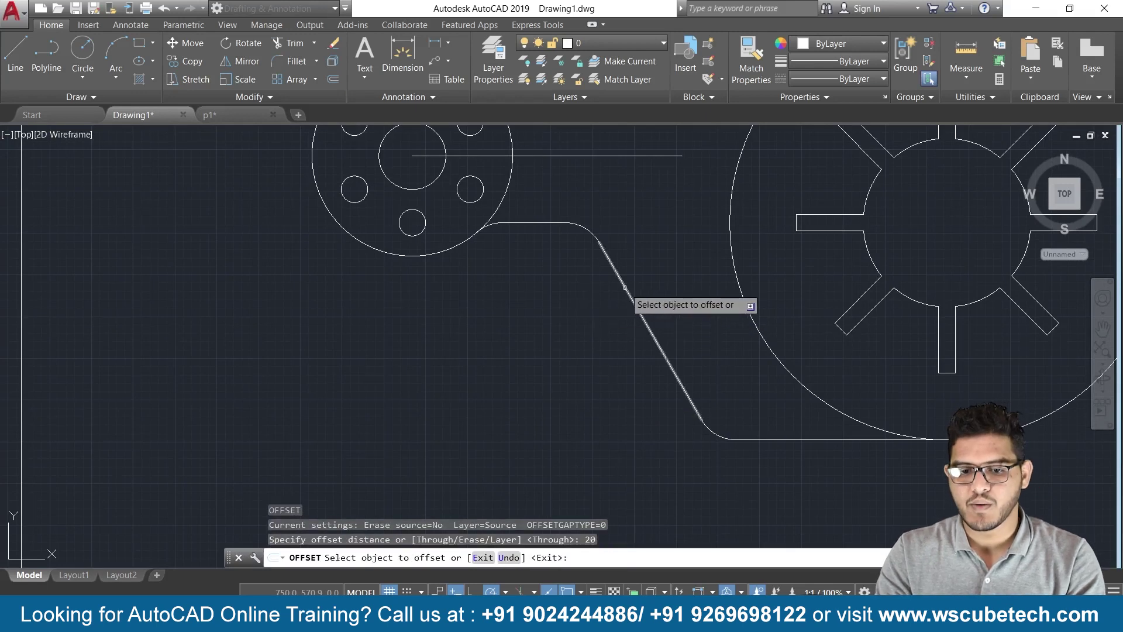
{"action": "left_click", "coordinate": [627, 286]}
{"action": "left_click", "coordinate": [661, 281]}
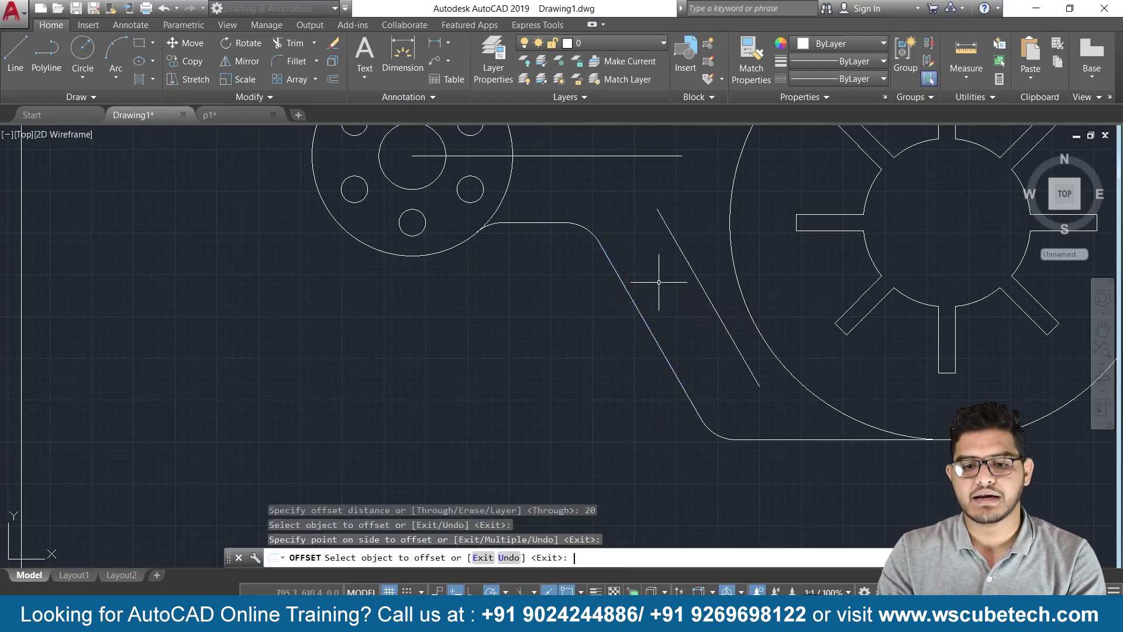
{"action": "key", "text": "Return"}
{"action": "scroll", "coordinate": [545, 318], "scroll_direction": "down", "scroll_amount": 2}
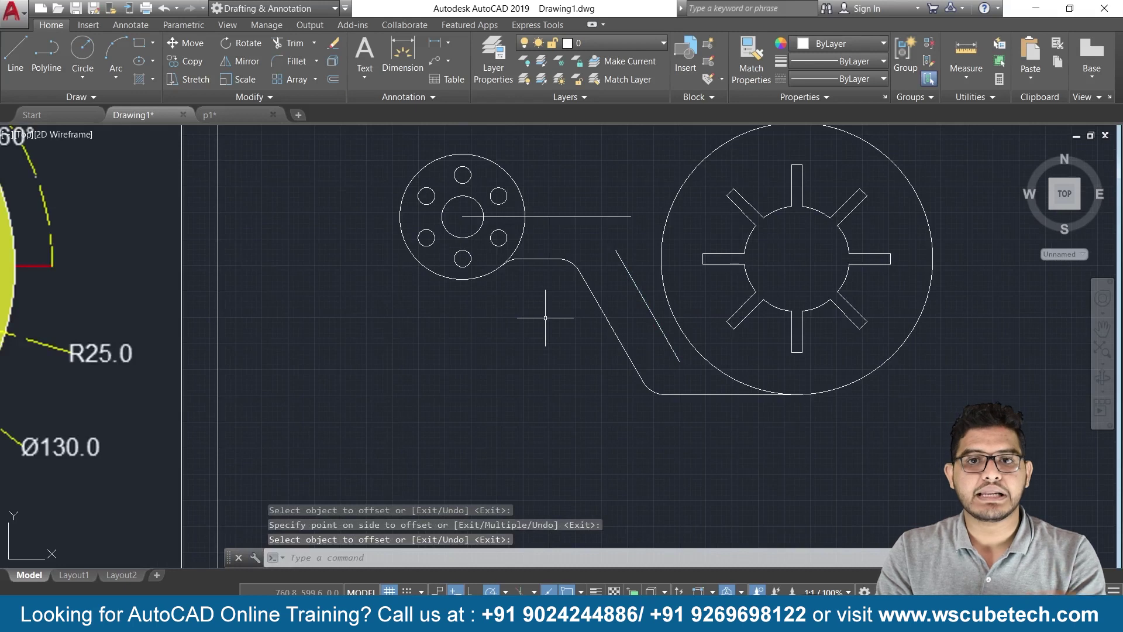
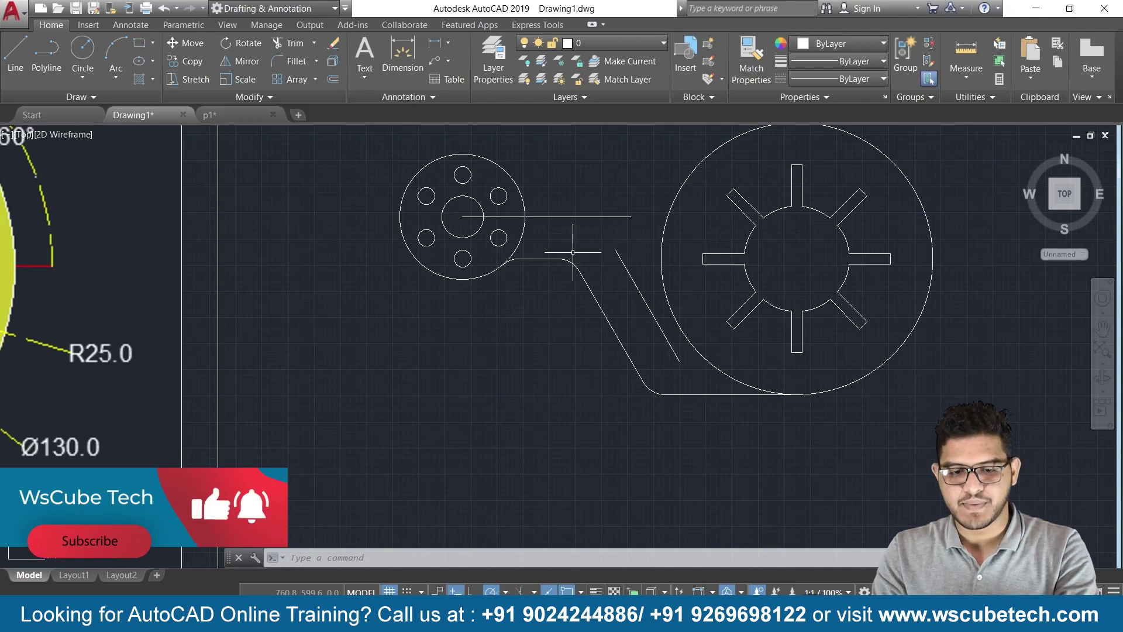
- Draw a line extending the slanted arm edge upward past the horizontal line near the hub
{"action": "type", "text": "l"}
{"action": "key", "text": "Return"}
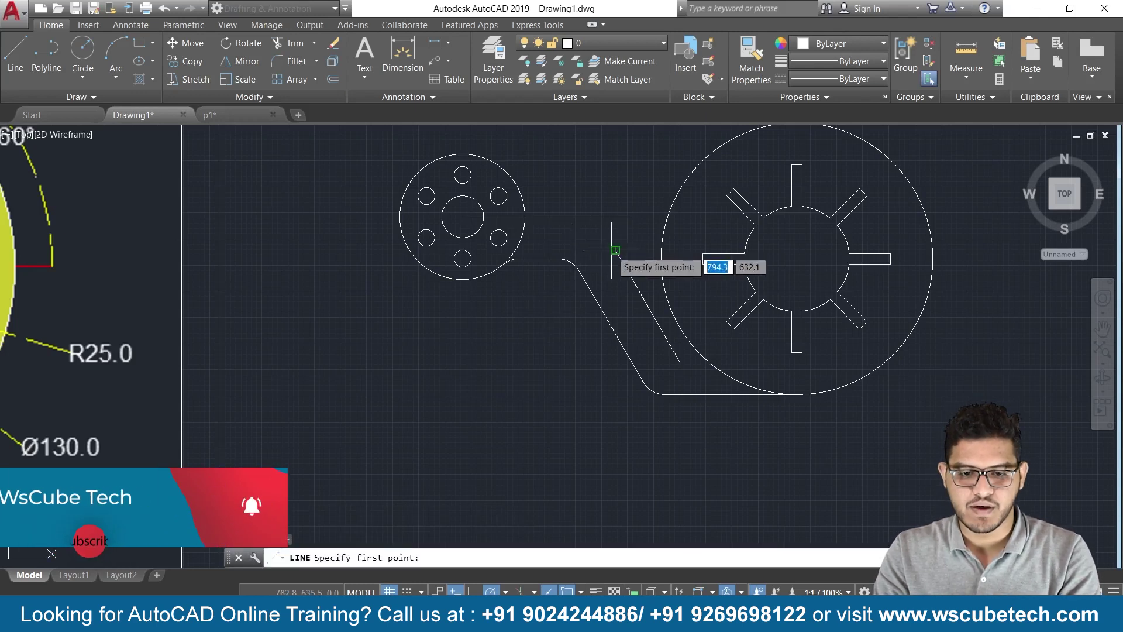
{"action": "left_click", "coordinate": [614, 250]}
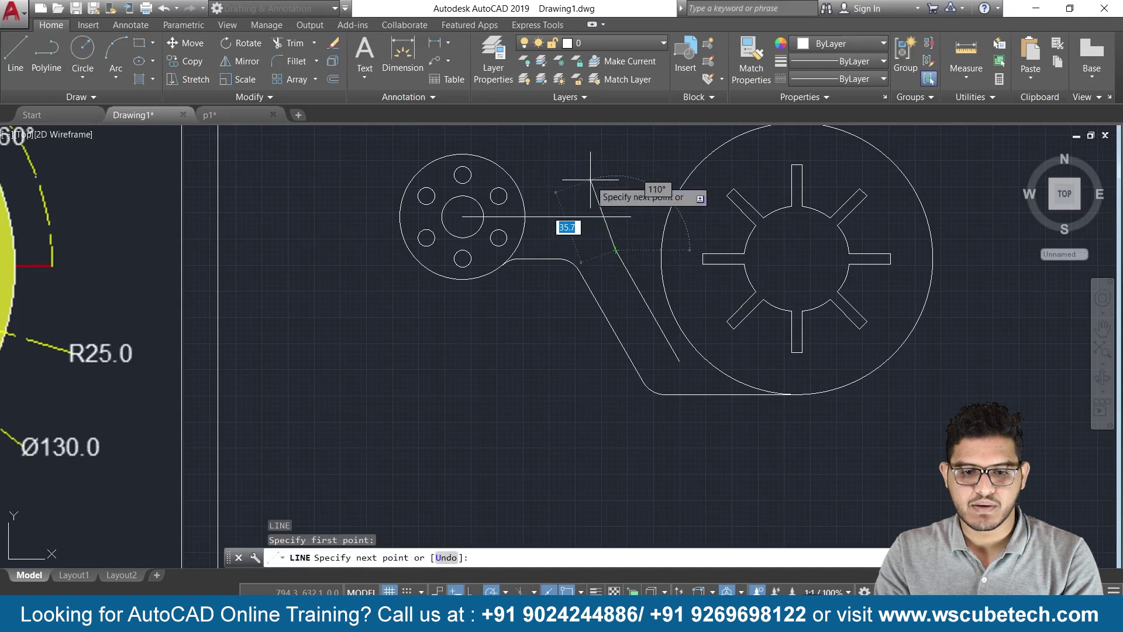
{"action": "left_click", "coordinate": [573, 184]}
{"action": "key", "text": "Return"}
{"action": "scroll", "coordinate": [440, 343], "scroll_direction": "down", "scroll_amount": 4}
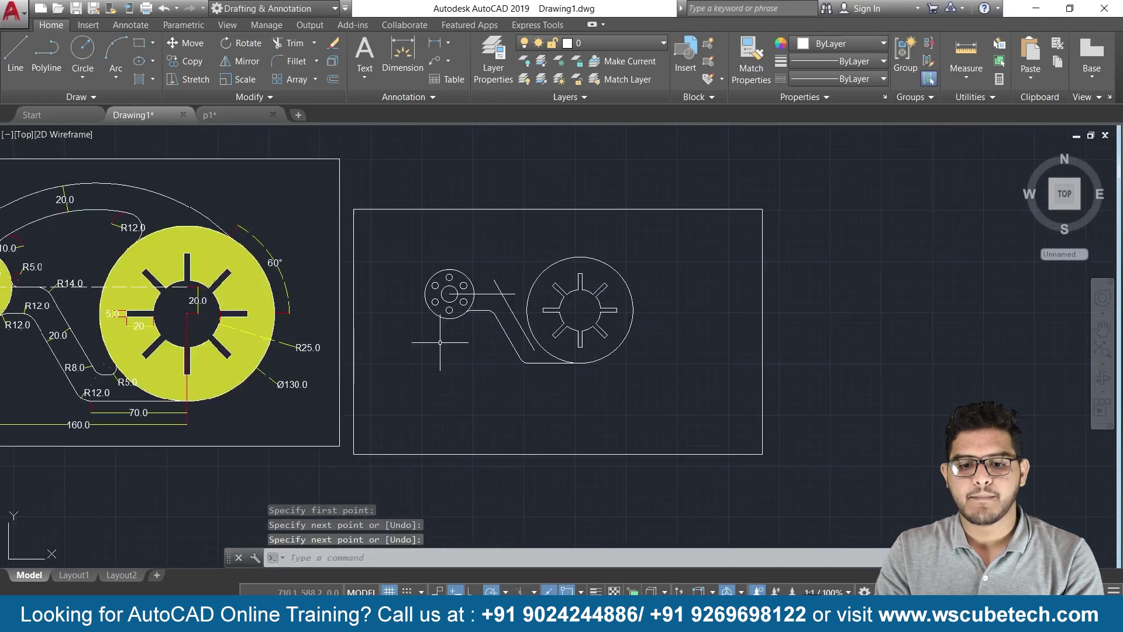
{"action": "middle_click_drag", "start_coordinate": [440, 345], "coordinate": [644, 340]}
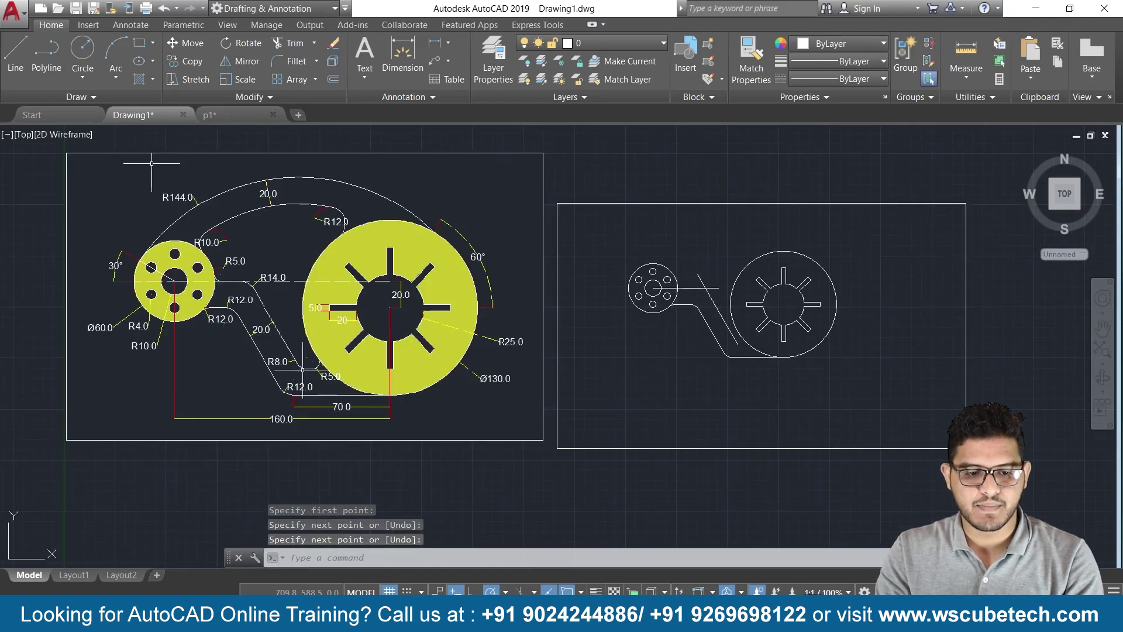
{"action": "scroll", "coordinate": [305, 380], "scroll_direction": "up", "scroll_amount": 4}
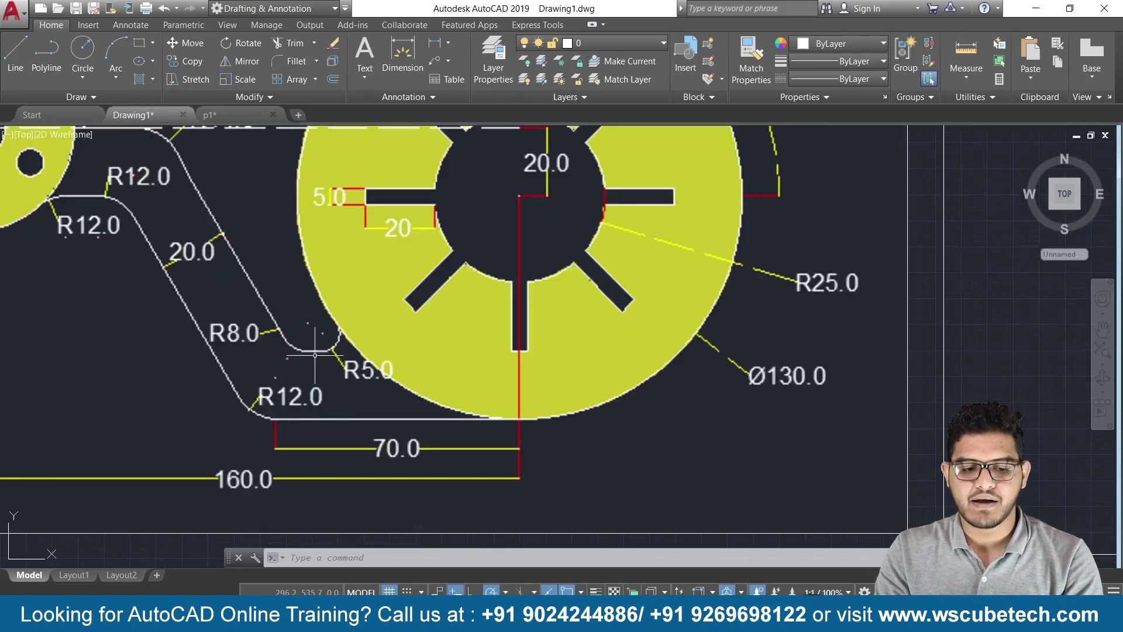
{"action": "scroll", "coordinate": [704, 387], "scroll_direction": "down", "scroll_amount": 2}
{"action": "middle_click_drag", "start_coordinate": [705, 386], "coordinate": [381, 387]}
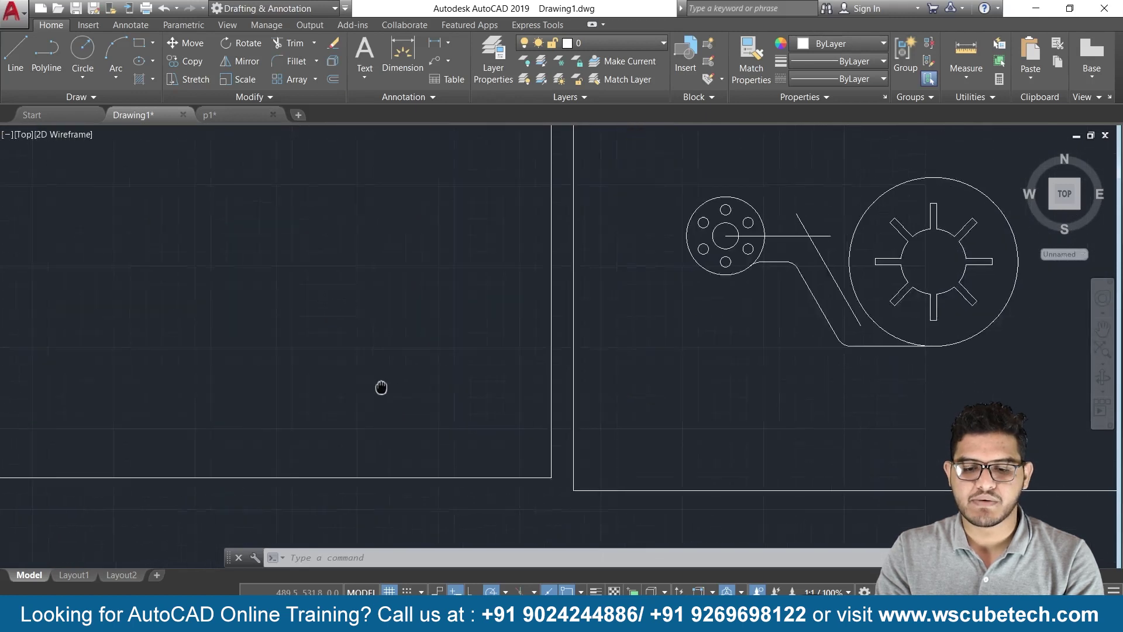
{"action": "scroll", "coordinate": [696, 409], "scroll_direction": "up", "scroll_amount": 2}
{"action": "scroll", "coordinate": [696, 409], "scroll_direction": "up", "scroll_amount": 2}
{"action": "middle_click_drag", "start_coordinate": [755, 393], "coordinate": [647, 502]}
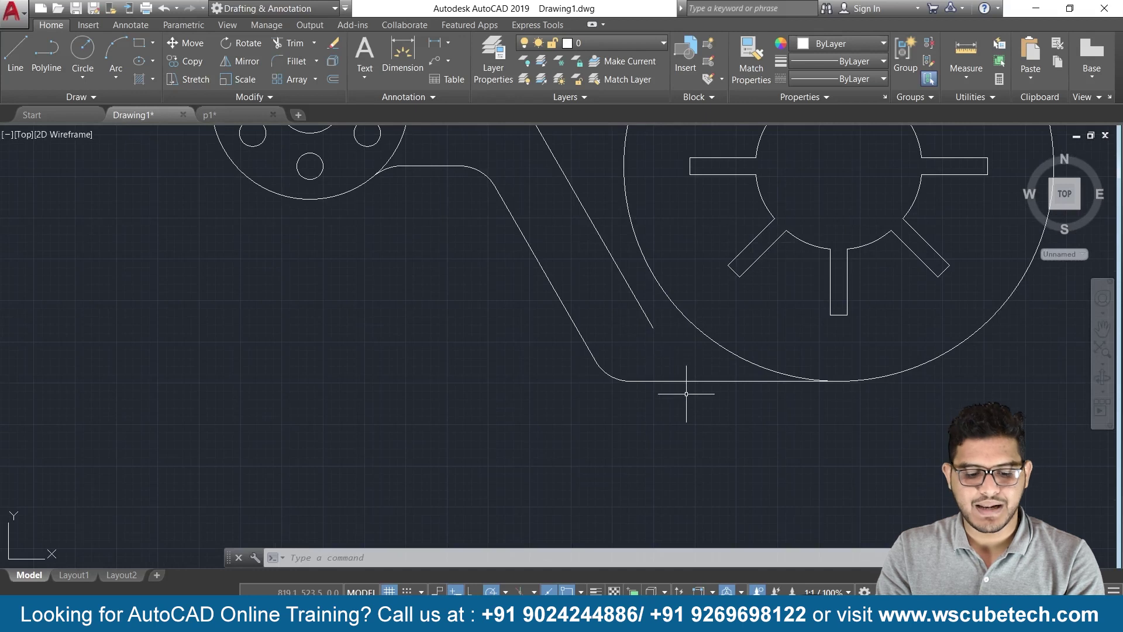
- Offset the arm's bottom edge 20 units upward
{"action": "type", "text": "o"}
{"action": "key", "text": "Return"}
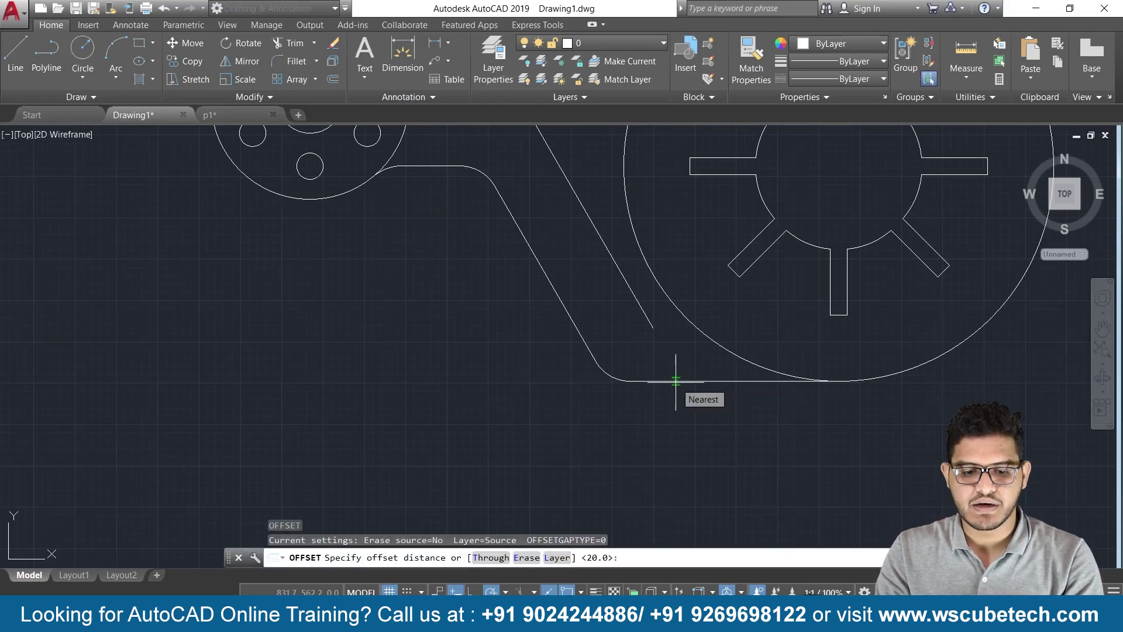
{"action": "key", "text": "Return"}
{"action": "left_click", "coordinate": [676, 380]}
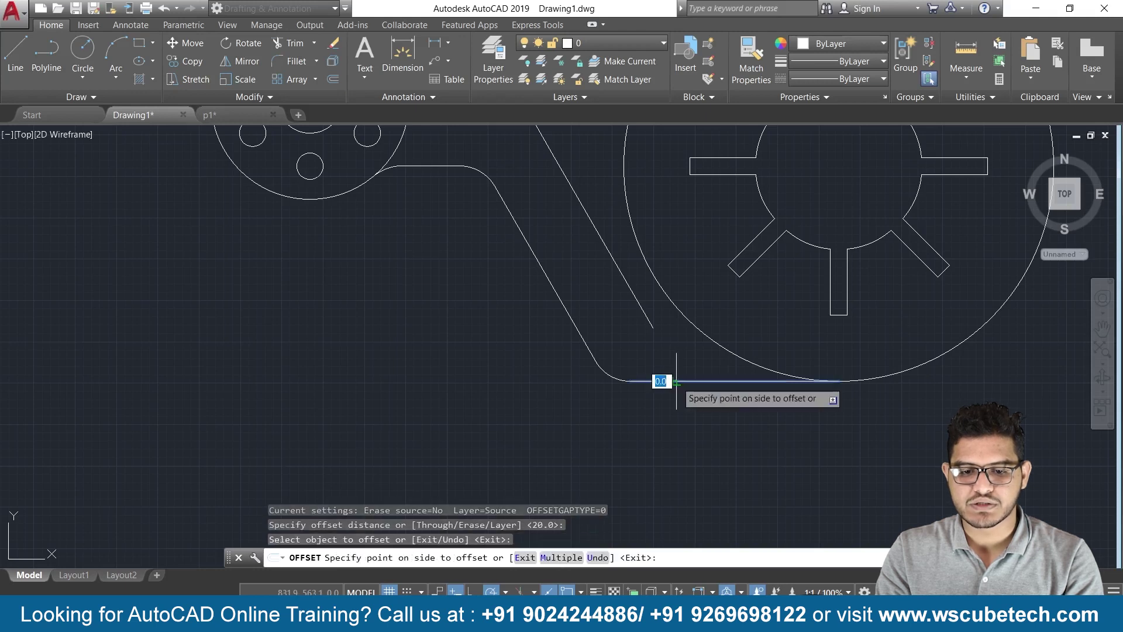
{"action": "left_click", "coordinate": [666, 358]}
{"action": "key", "text": "Return"}
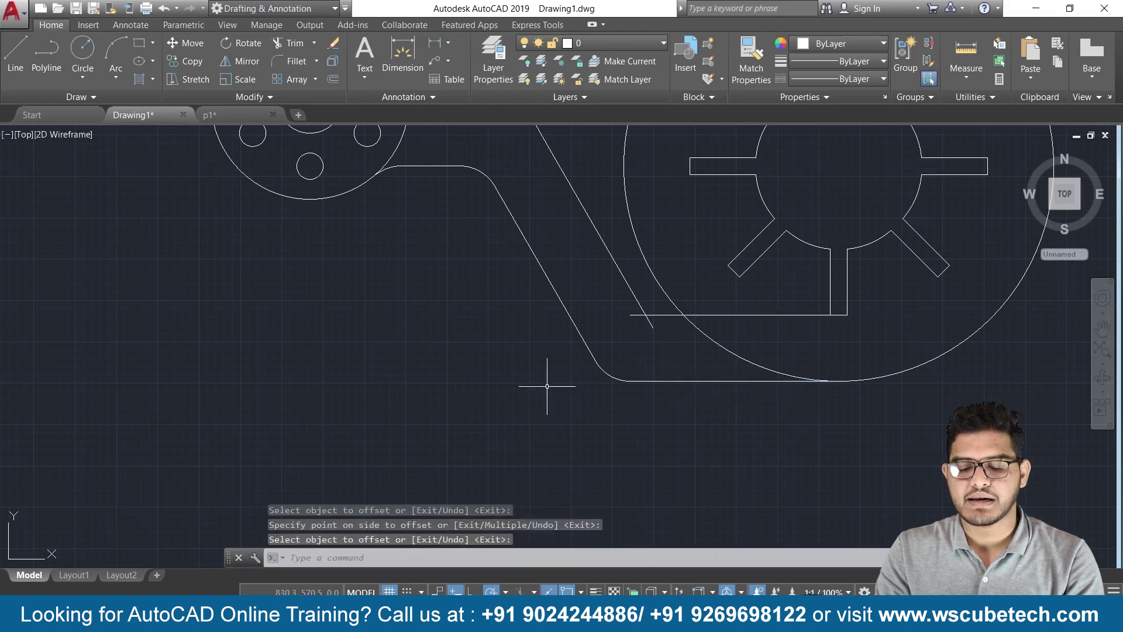
- Zoom and pan to frame the slanted arm edge and the new offset line
{"action": "scroll", "coordinate": [499, 392], "scroll_direction": "down", "scroll_amount": 4}
{"action": "middle_click_drag", "start_coordinate": [499, 393], "coordinate": [637, 412]}
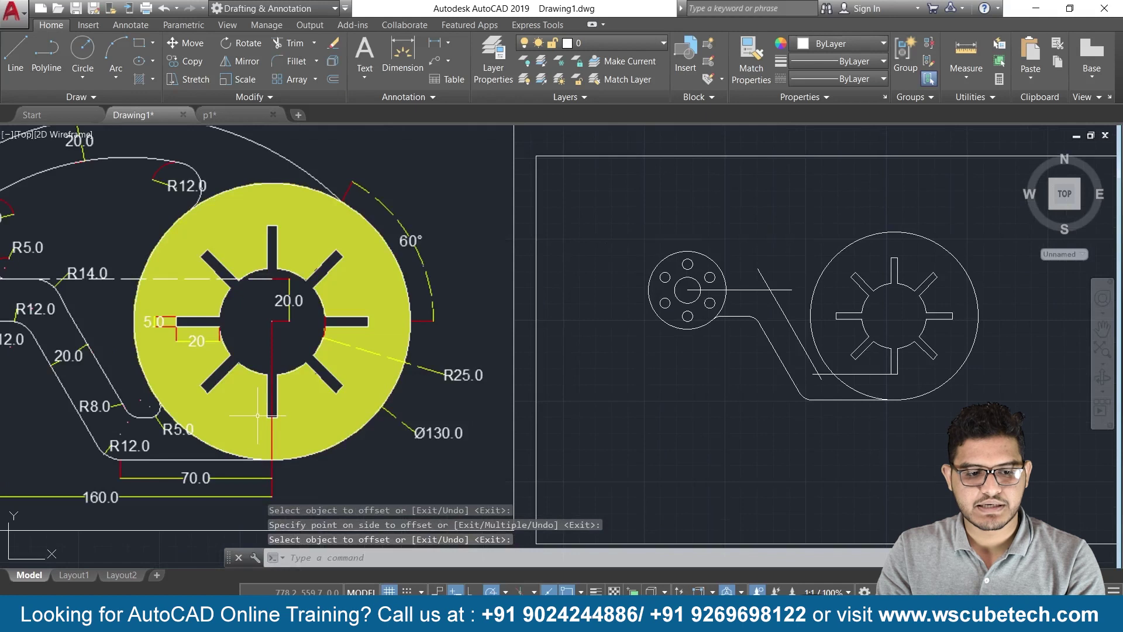
{"action": "scroll", "coordinate": [257, 415], "scroll_direction": "down", "scroll_amount": 1}
{"action": "middle_click_drag", "start_coordinate": [258, 415], "coordinate": [311, 377]}
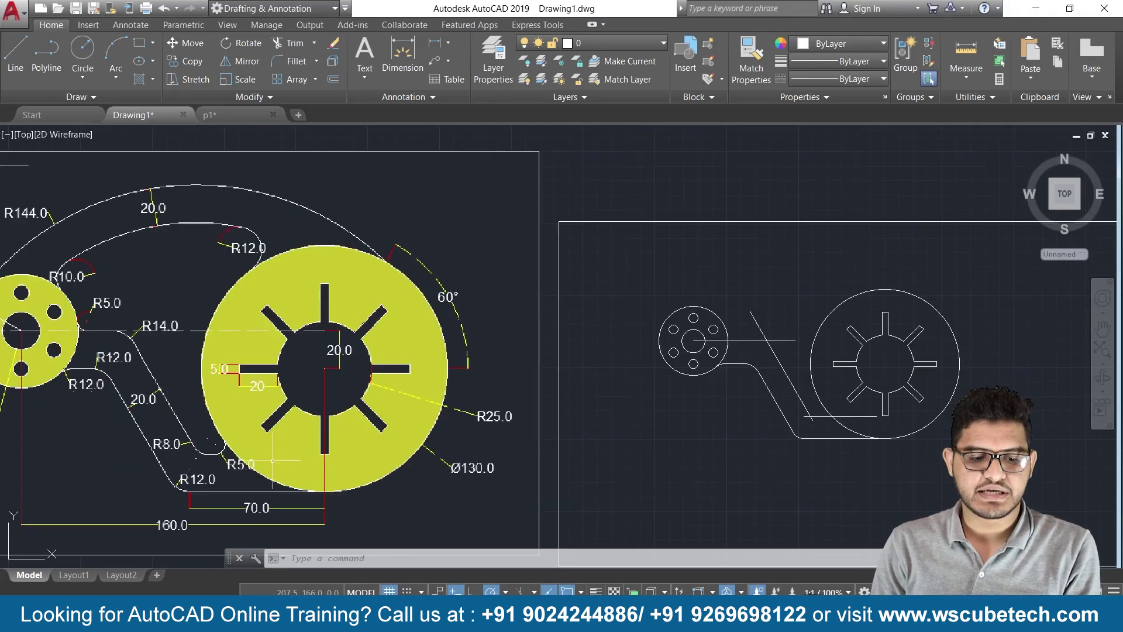
{"action": "scroll", "coordinate": [689, 503], "scroll_direction": "up", "scroll_amount": 2}
{"action": "scroll", "coordinate": [872, 451], "scroll_direction": "up", "scroll_amount": 2}
{"action": "middle_click_drag", "start_coordinate": [865, 462], "coordinate": [578, 533]}
{"action": "scroll", "coordinate": [578, 532], "scroll_direction": "up", "scroll_amount": 3}
{"action": "scroll", "coordinate": [629, 436], "scroll_direction": "down", "scroll_amount": 3}
{"action": "middle_click_drag", "start_coordinate": [621, 362], "coordinate": [591, 451]}
{"action": "scroll", "coordinate": [596, 450], "scroll_direction": "up", "scroll_amount": 3}
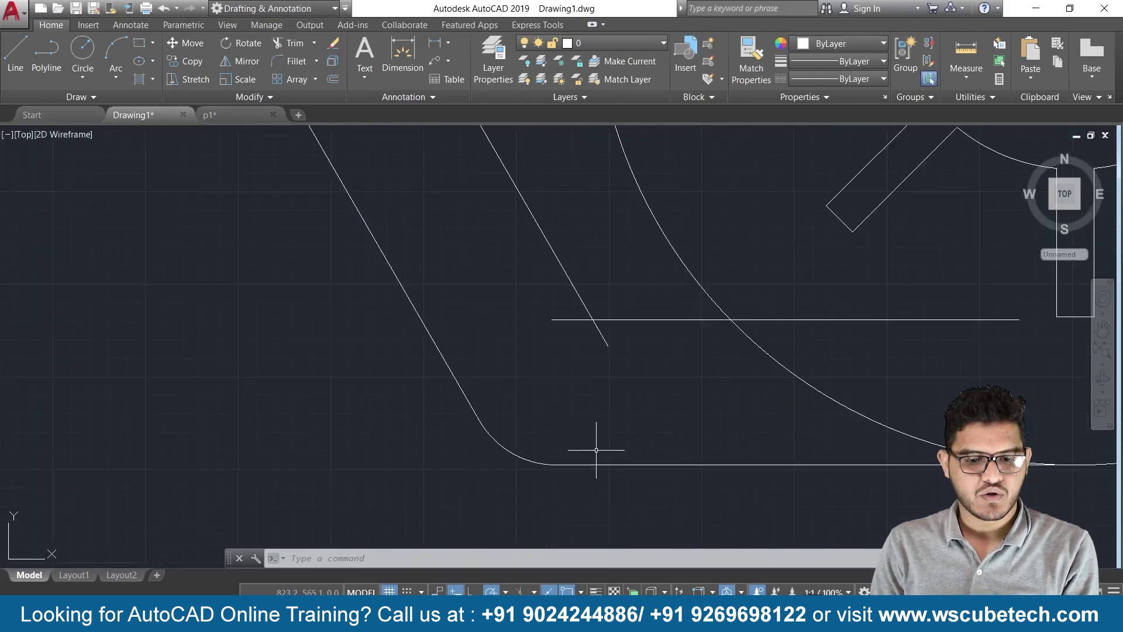
{"action": "scroll", "coordinate": [596, 450], "scroll_direction": "down", "scroll_amount": 2}
- Draw a radius-8 circle tangent to the slanted arm line and the offset horizontal line
{"action": "key", "text": "Return"}
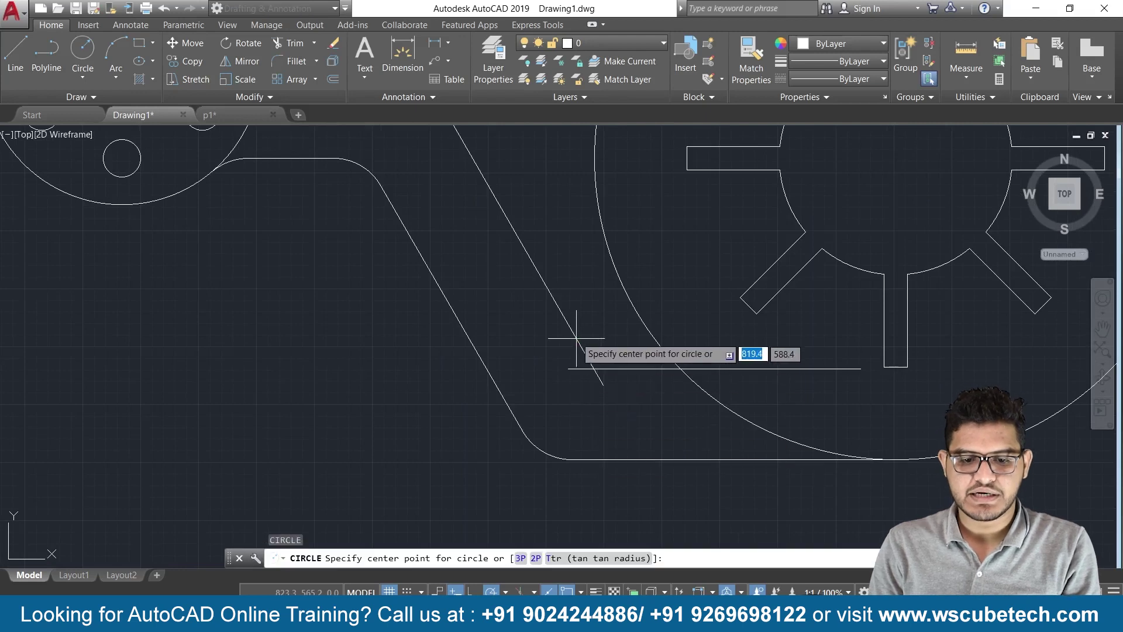
{"action": "type", "text": "t"}
{"action": "key", "text": "Return"}
{"action": "left_click", "coordinate": [573, 339]}
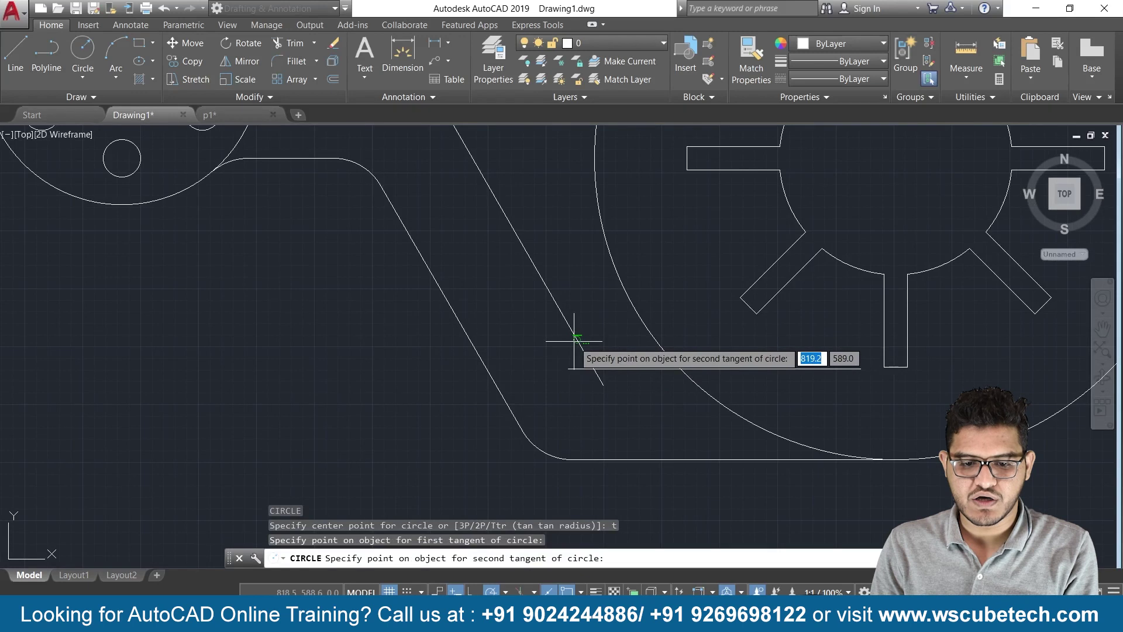
{"action": "left_click", "coordinate": [612, 370]}
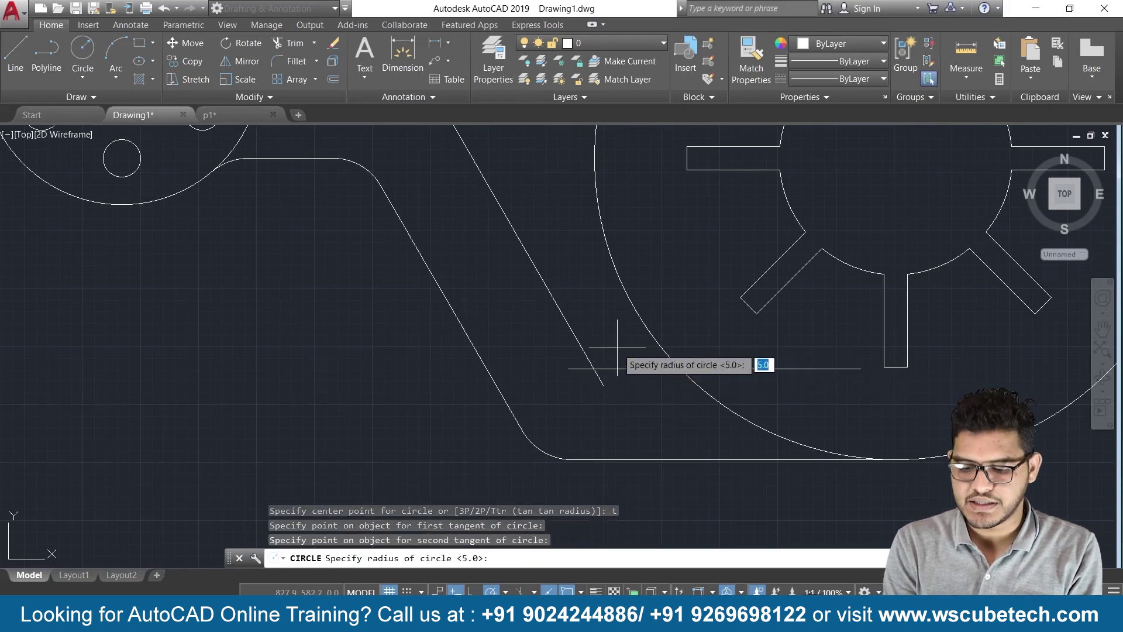
{"action": "type", "text": "8"}
{"action": "key", "text": "Return"}
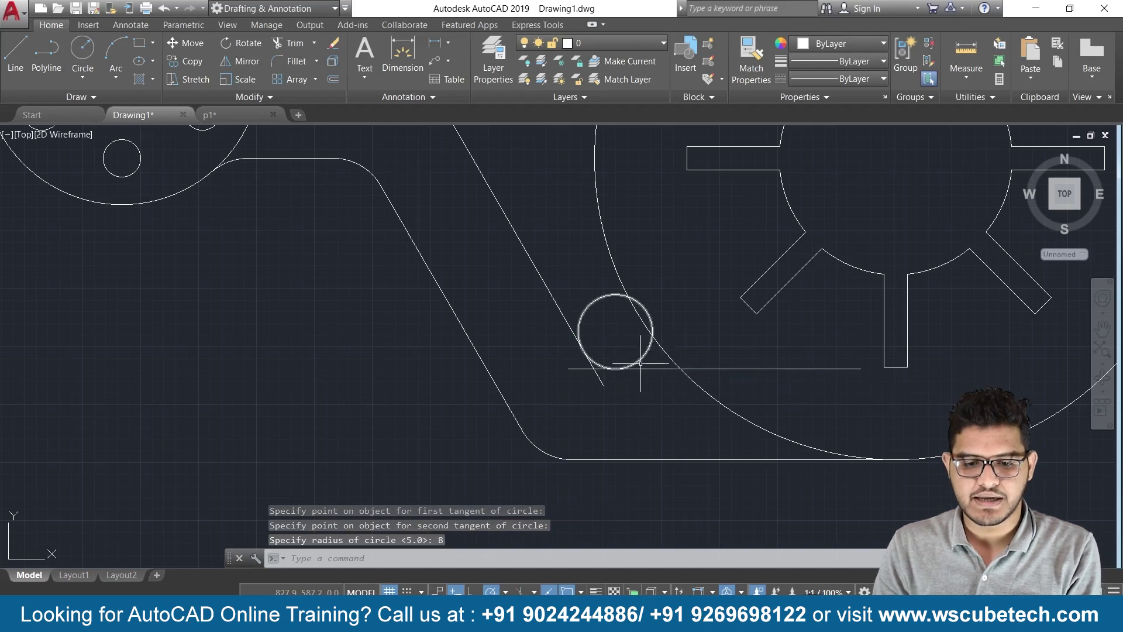
- Trim the radius-8 circle's excess arcs and delete the leftover arc
{"action": "scroll", "coordinate": [614, 331], "scroll_direction": "up", "scroll_amount": 2}
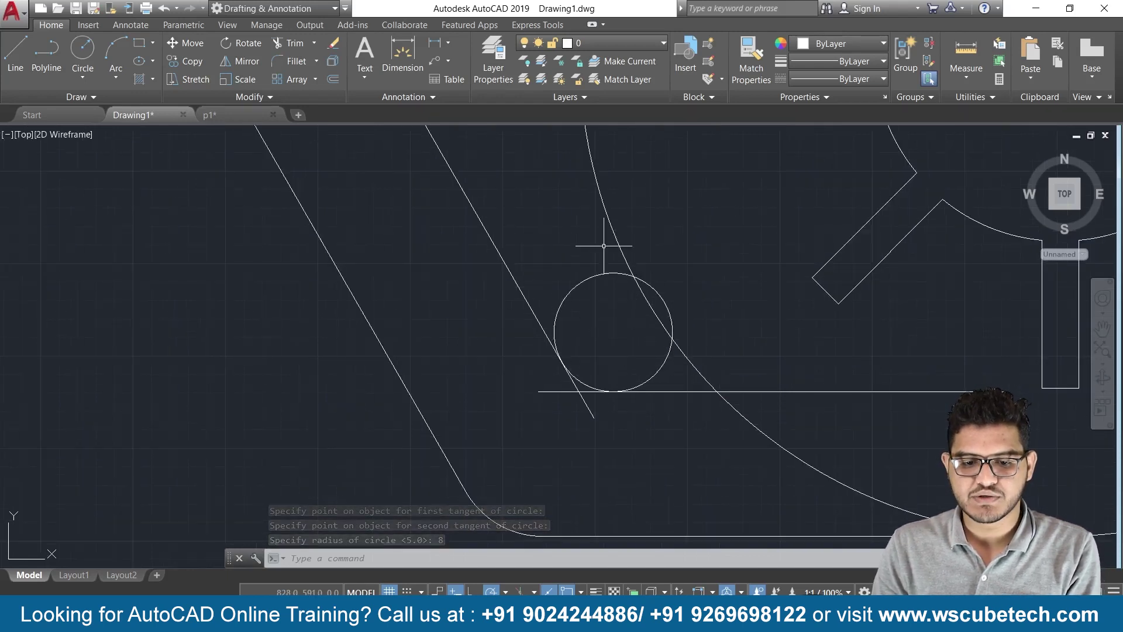
{"action": "type", "text": "tr"}
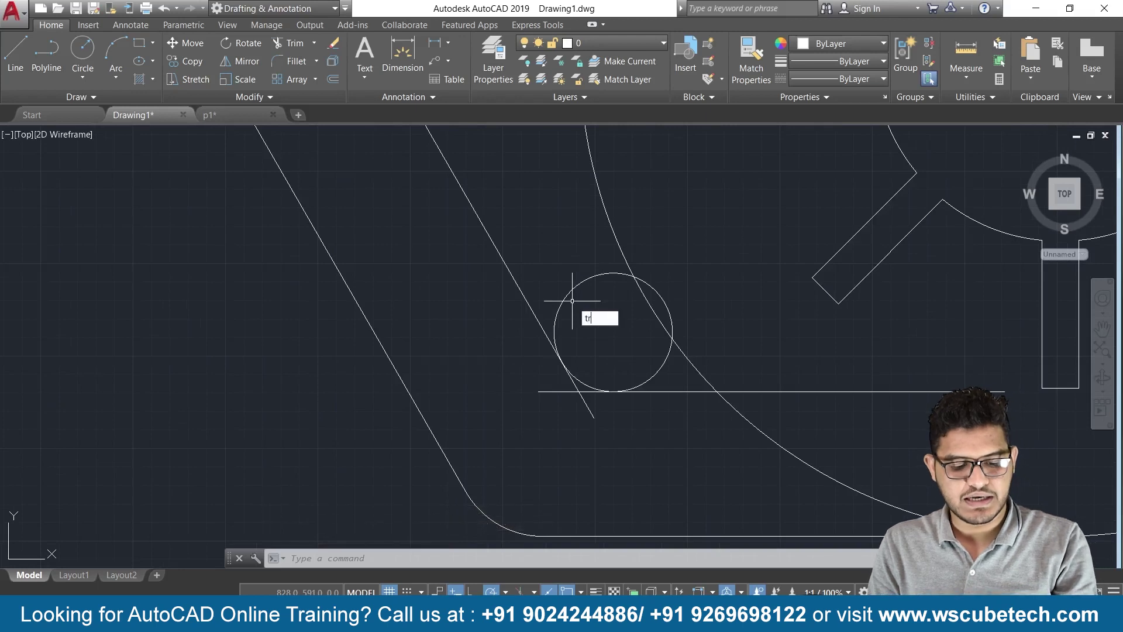
{"action": "key", "text": "Return"}
{"action": "key", "text": "Return"}
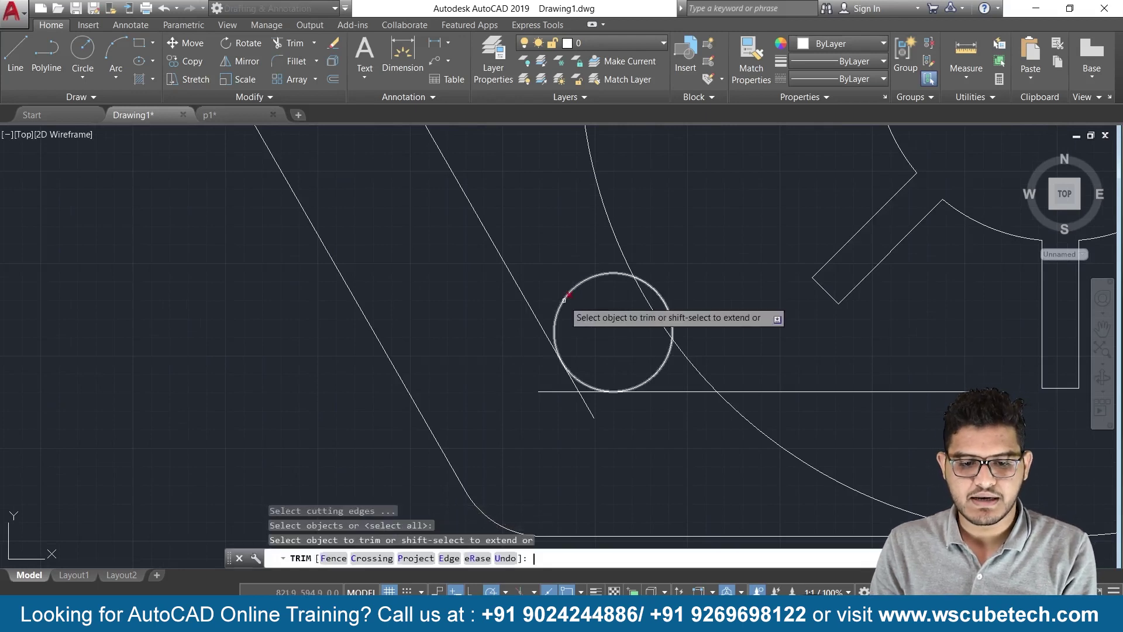
{"action": "left_click", "coordinate": [560, 299]}
{"action": "left_click", "coordinate": [656, 375]}
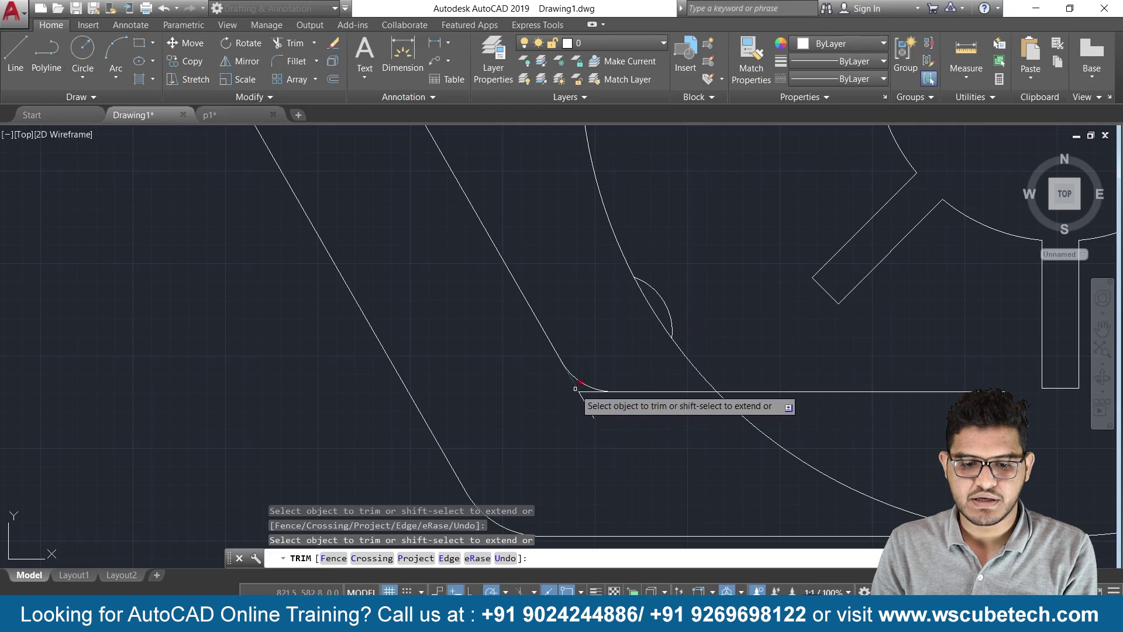
{"action": "left_click", "coordinate": [578, 389]}
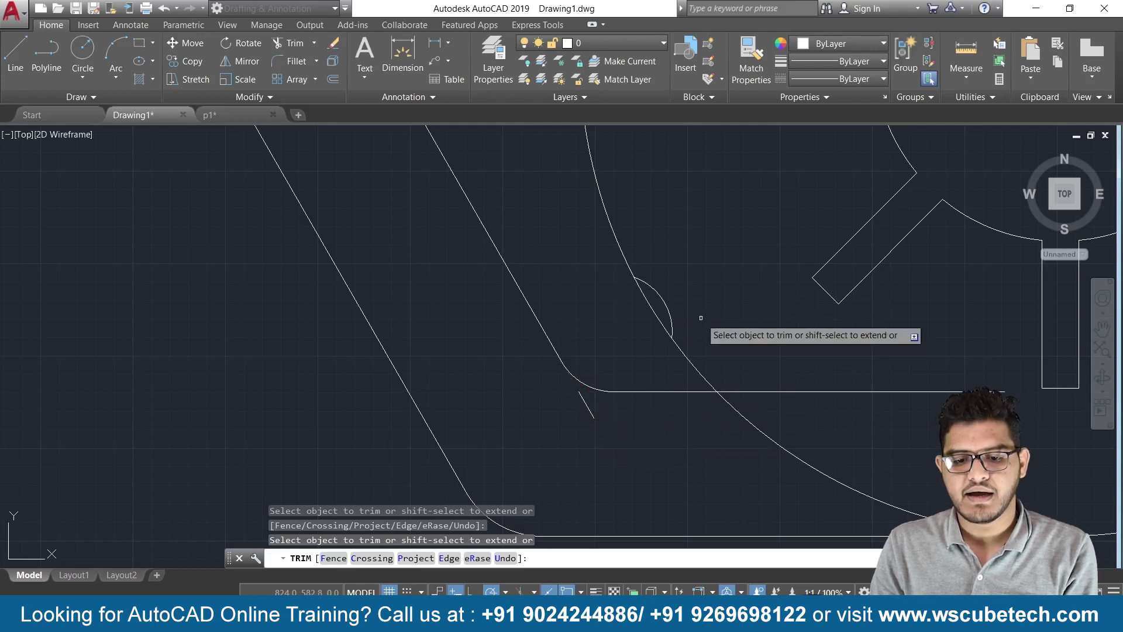
{"action": "key", "text": "Escape"}
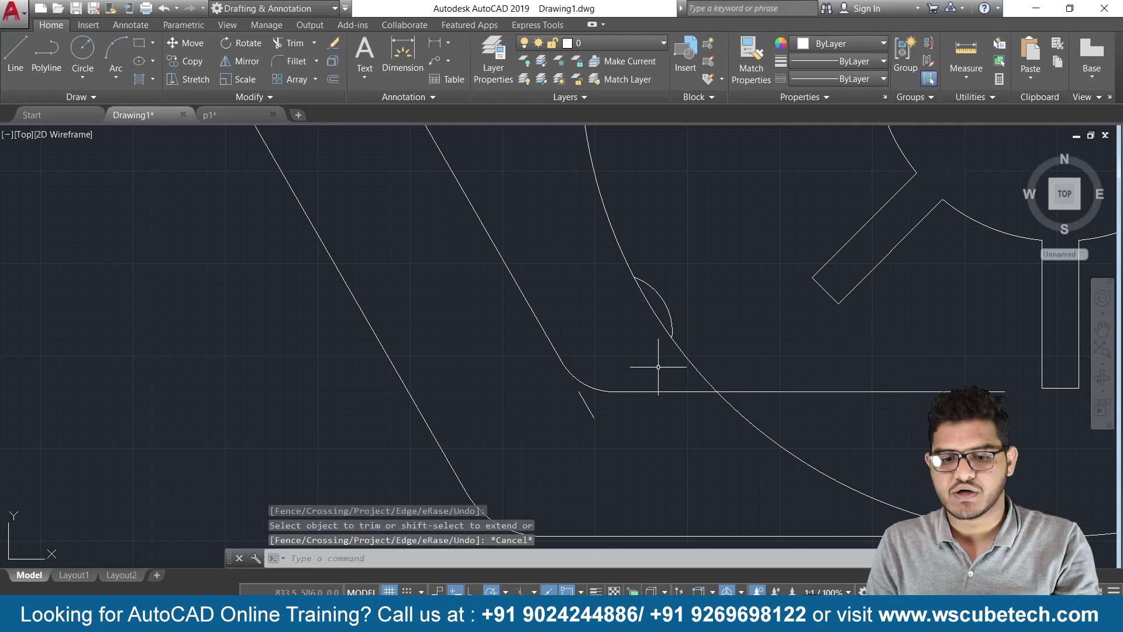
{"action": "left_click", "coordinate": [666, 305]}
{"action": "key", "text": "Delete"}
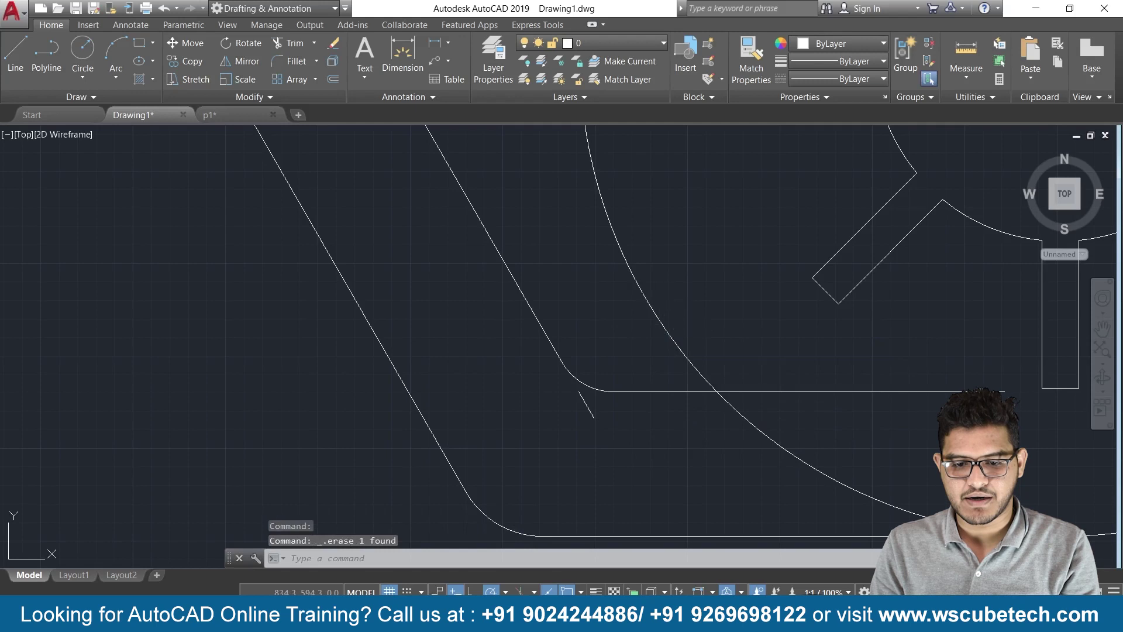
{"action": "type", "text": "c"}
{"action": "key", "text": "Return"}
- Draw a radius-5 circle tangent to the horizontal line and the wheel's outer arc
{"action": "type", "text": "t"}
{"action": "key", "text": "Return"}
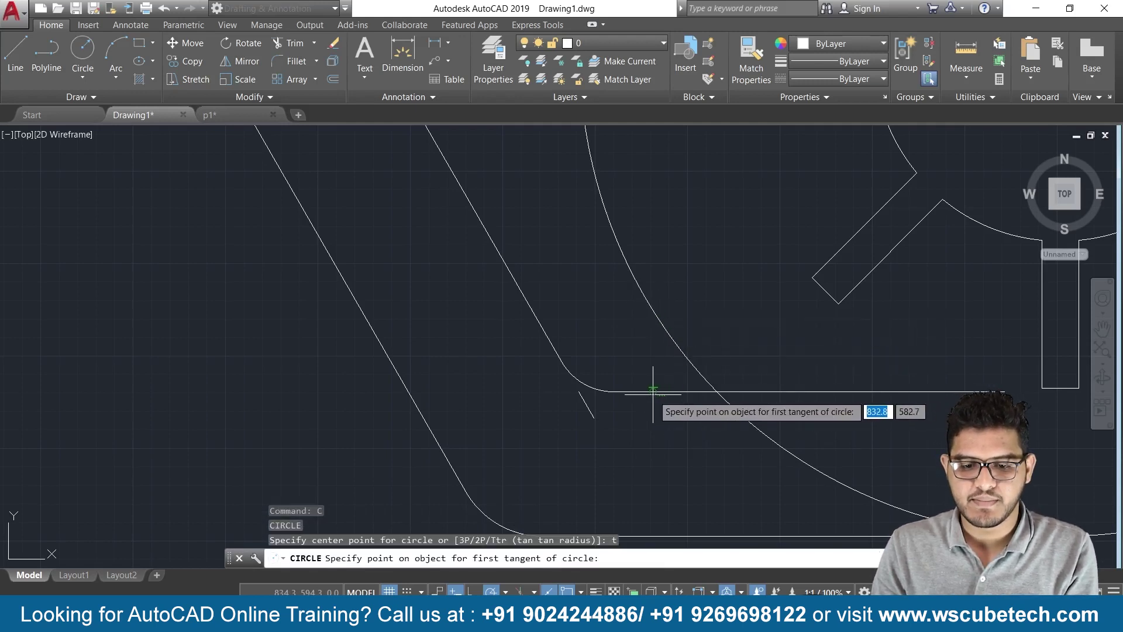
{"action": "left_click", "coordinate": [664, 391]}
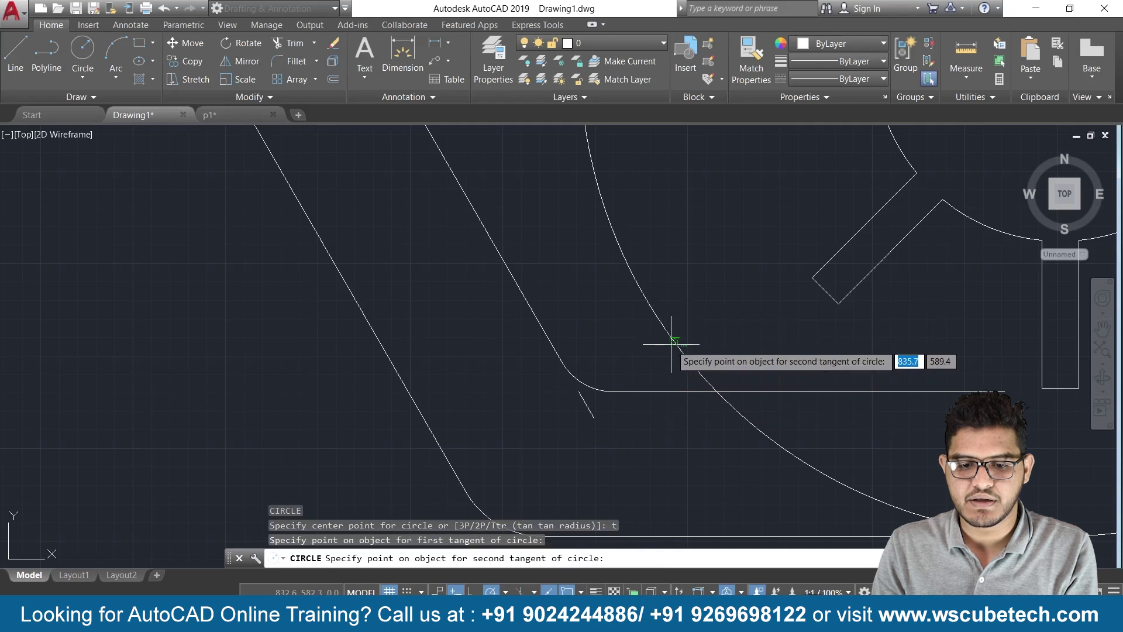
{"action": "left_click", "coordinate": [668, 348]}
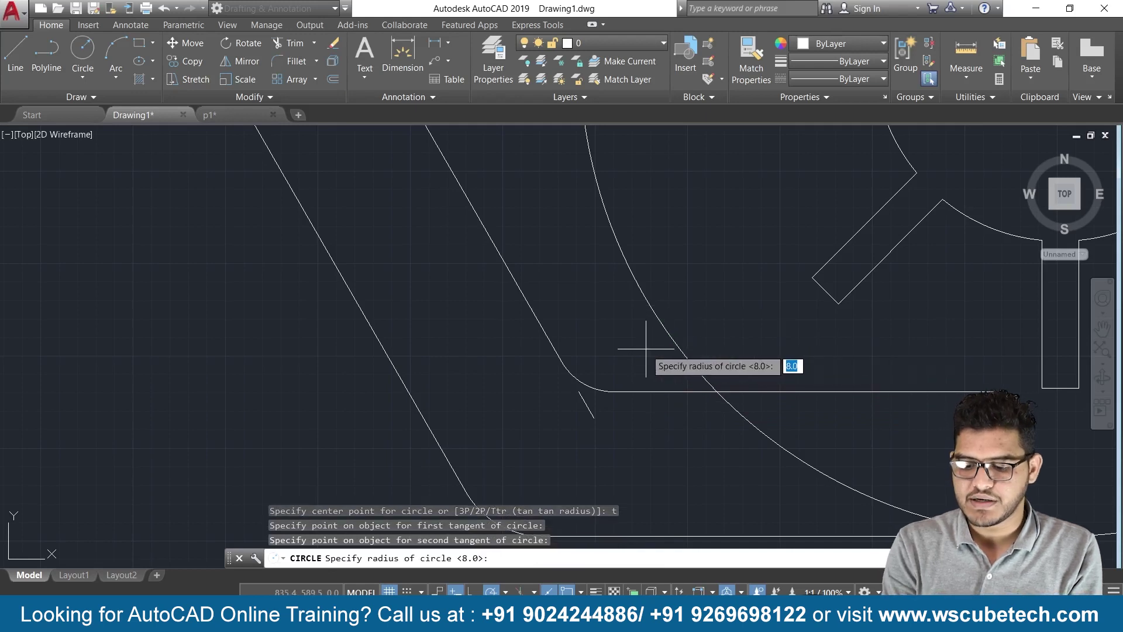
{"action": "type", "text": "5"}
{"action": "key", "text": "Return"}
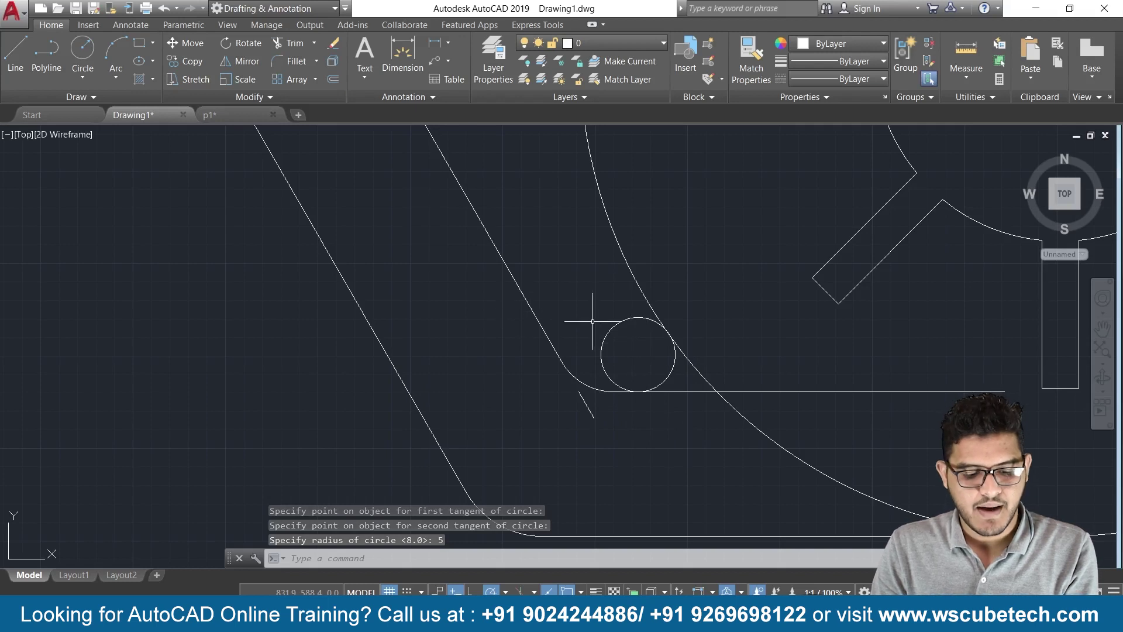
- Trim away the left part of the radius-5 circle
{"action": "type", "text": "TR"}
{"action": "key", "text": "Return"}
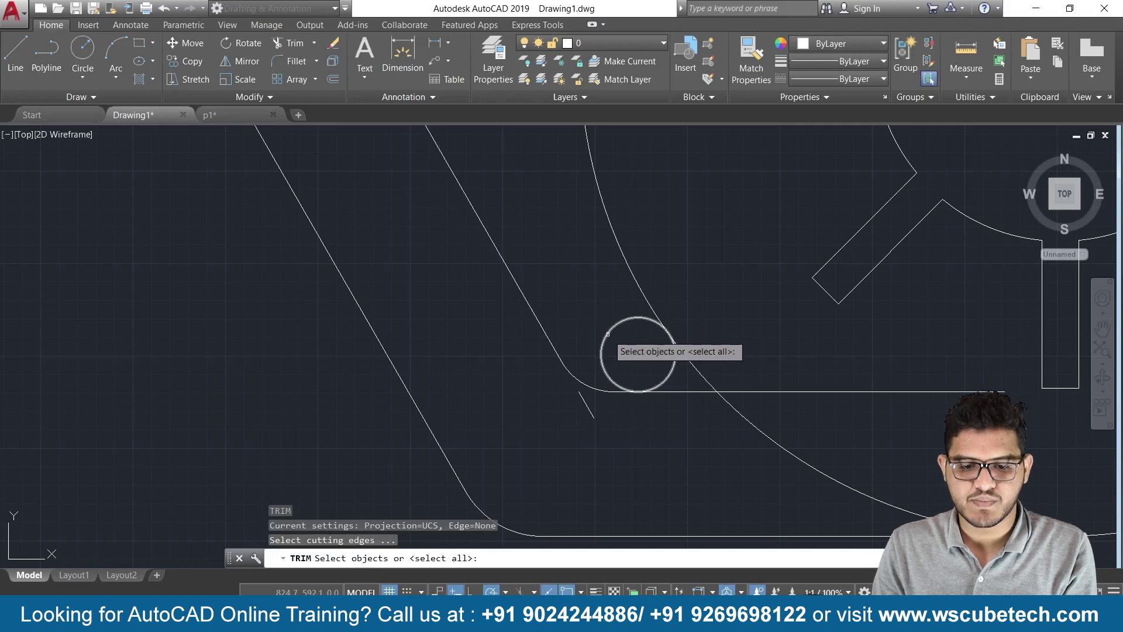
{"action": "key", "text": "Return"}
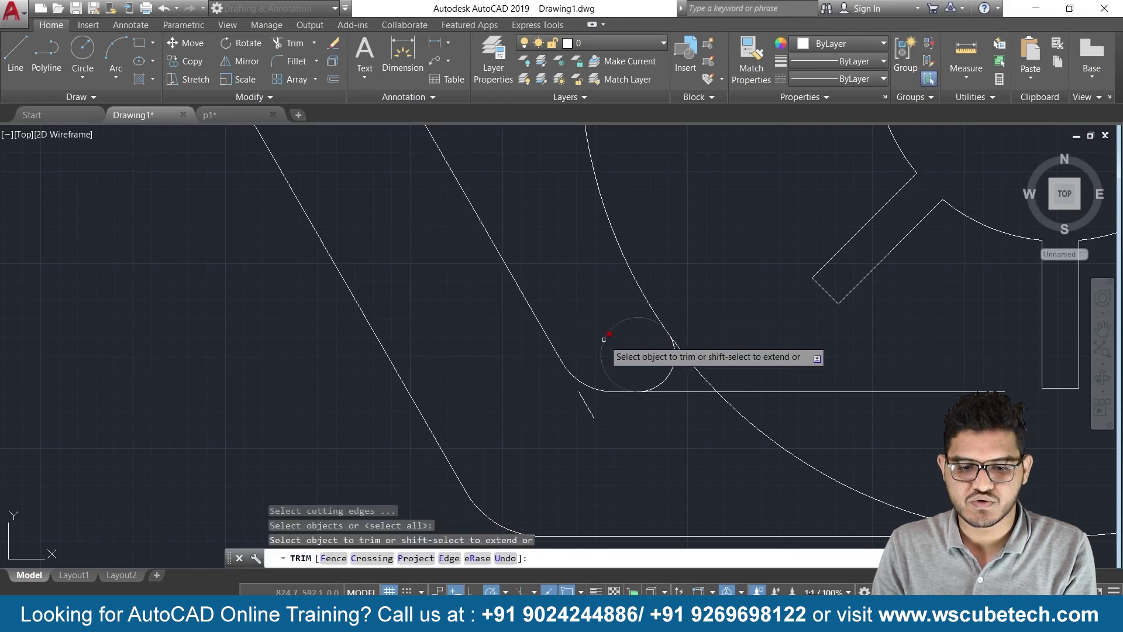
{"action": "left_click", "coordinate": [604, 340]}
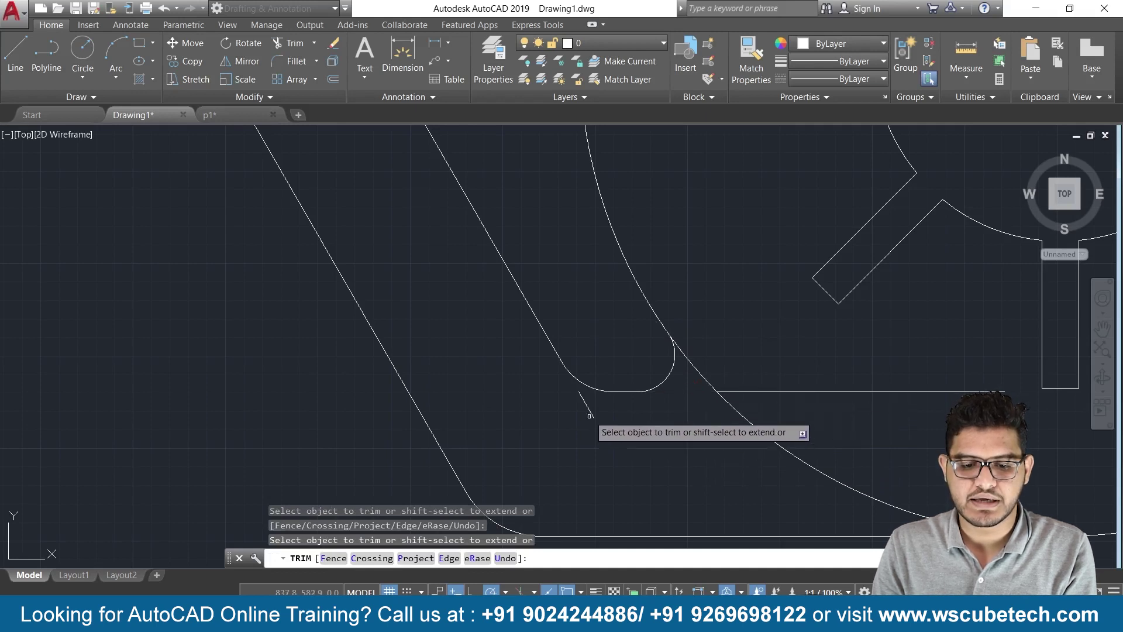
{"action": "key", "text": "Escape"}
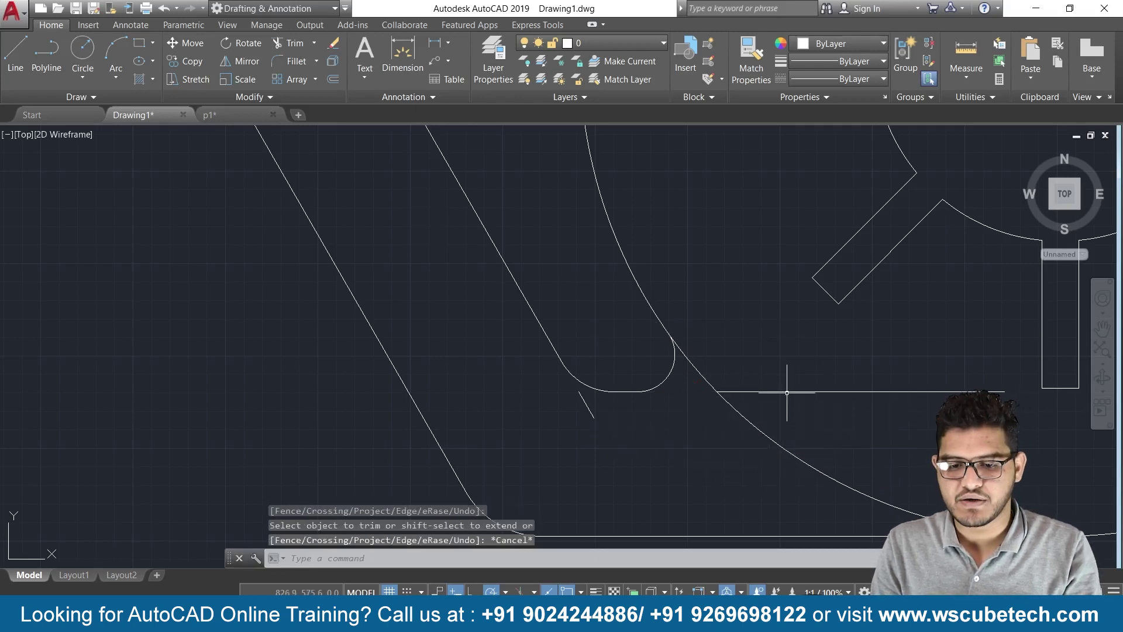
- Delete the leftover stray horizontal line
{"action": "left_click", "coordinate": [787, 391]}
{"action": "type", "text": "tr"}
{"action": "key", "text": "Return"}
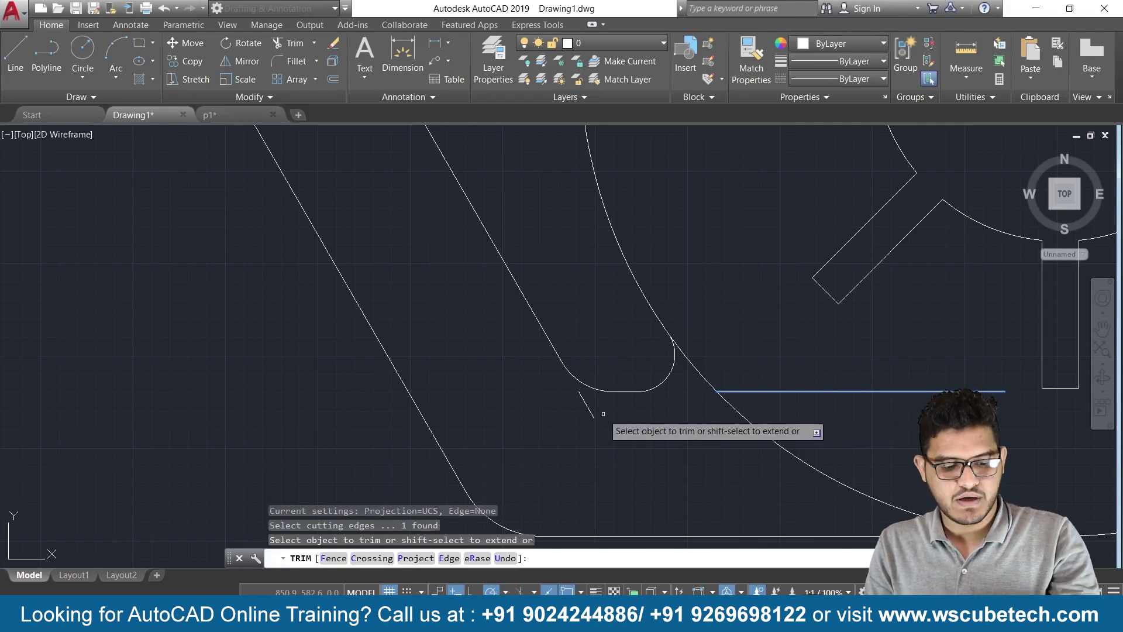
{"action": "key", "text": "Escape"}
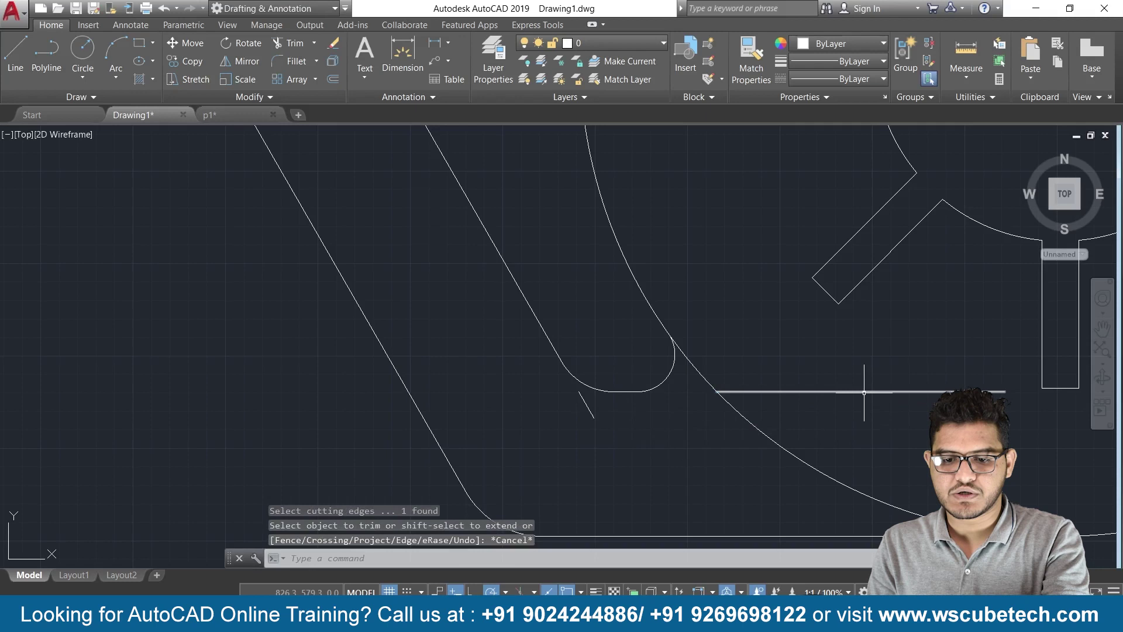
{"action": "left_click", "coordinate": [861, 390]}
{"action": "key", "text": "Delete"}
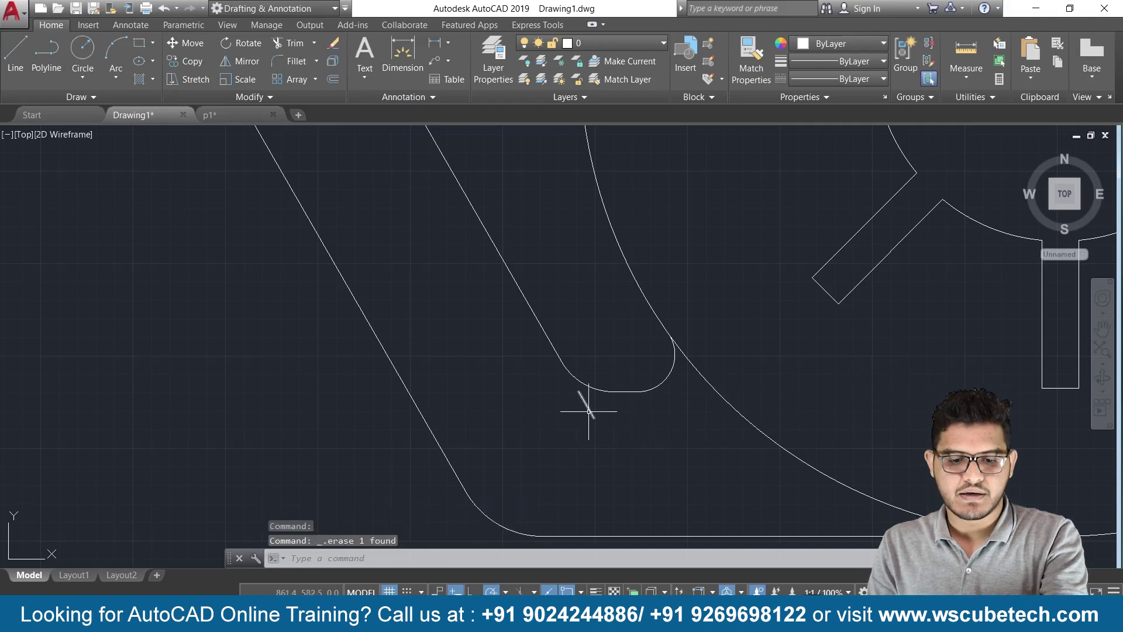
{"action": "scroll", "coordinate": [591, 410], "scroll_direction": "down", "scroll_amount": 4}
- Draw a radius-14 circle tangent to the arm's horizontal upper edge and the diagonal
{"action": "scroll", "coordinate": [541, 424], "scroll_direction": "down", "scroll_amount": 2}
{"action": "middle_click_drag", "start_coordinate": [414, 432], "coordinate": [781, 433]}
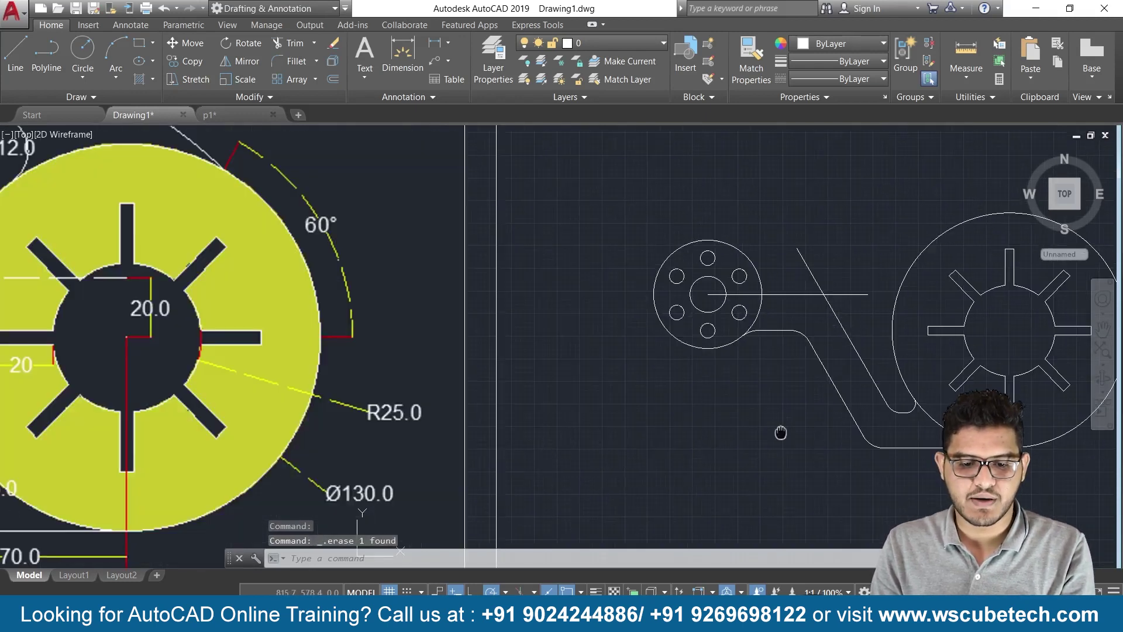
{"action": "middle_click_drag", "start_coordinate": [223, 418], "coordinate": [483, 419]}
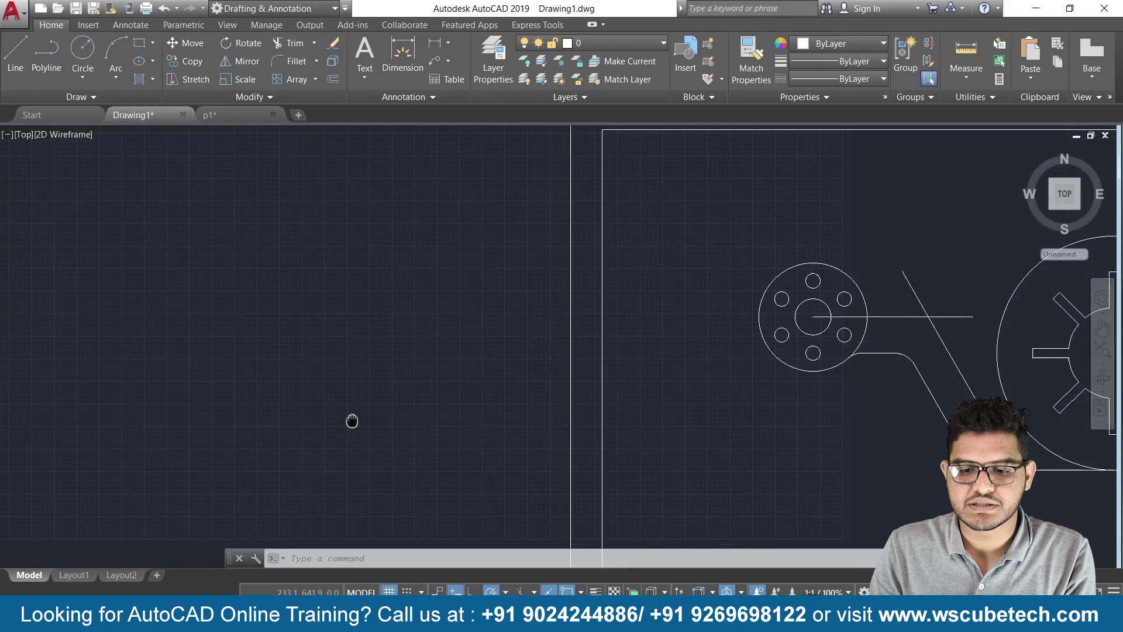
{"action": "middle_click_drag", "start_coordinate": [872, 357], "coordinate": [728, 348]}
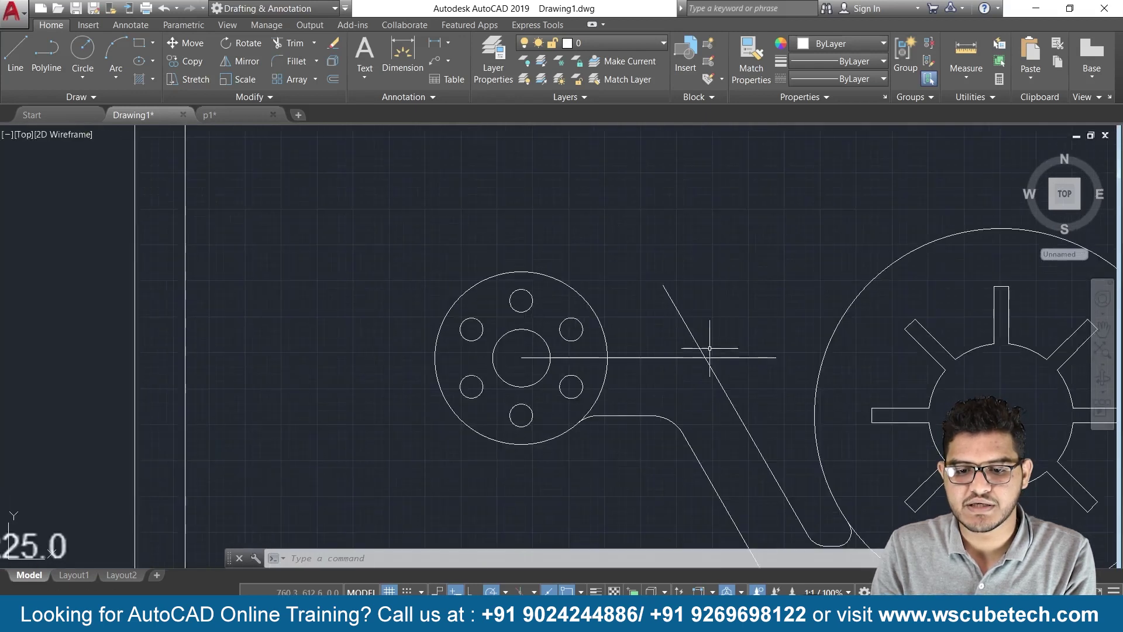
{"action": "key", "text": "c"}
{"action": "key", "text": "Return"}
{"action": "type", "text": "t"}
{"action": "key", "text": "Return"}
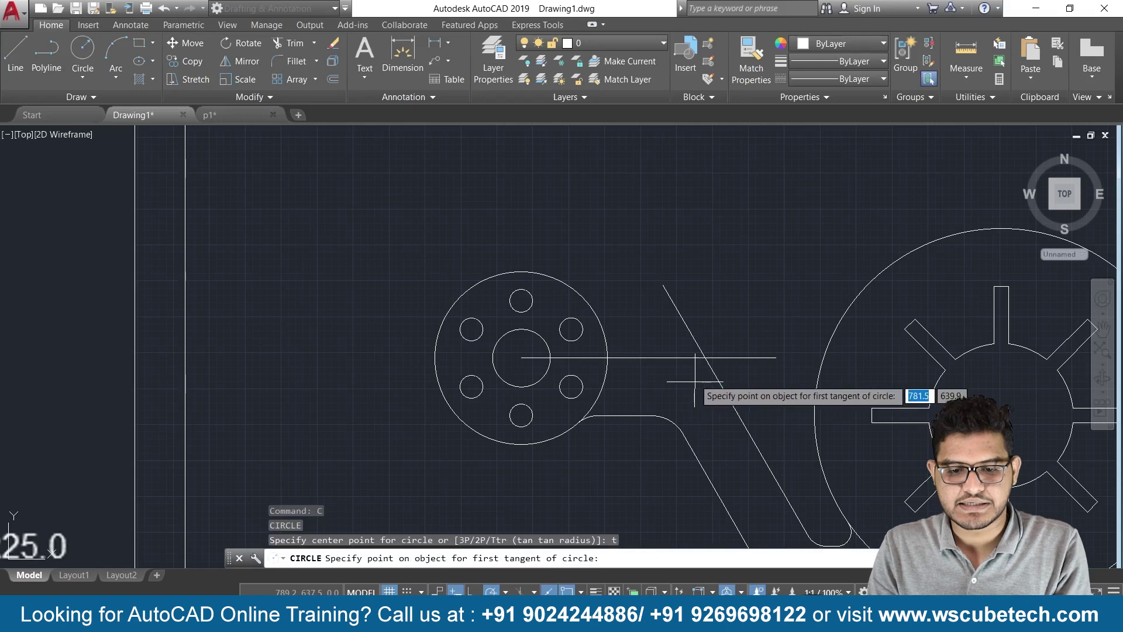
{"action": "left_click", "coordinate": [683, 358]}
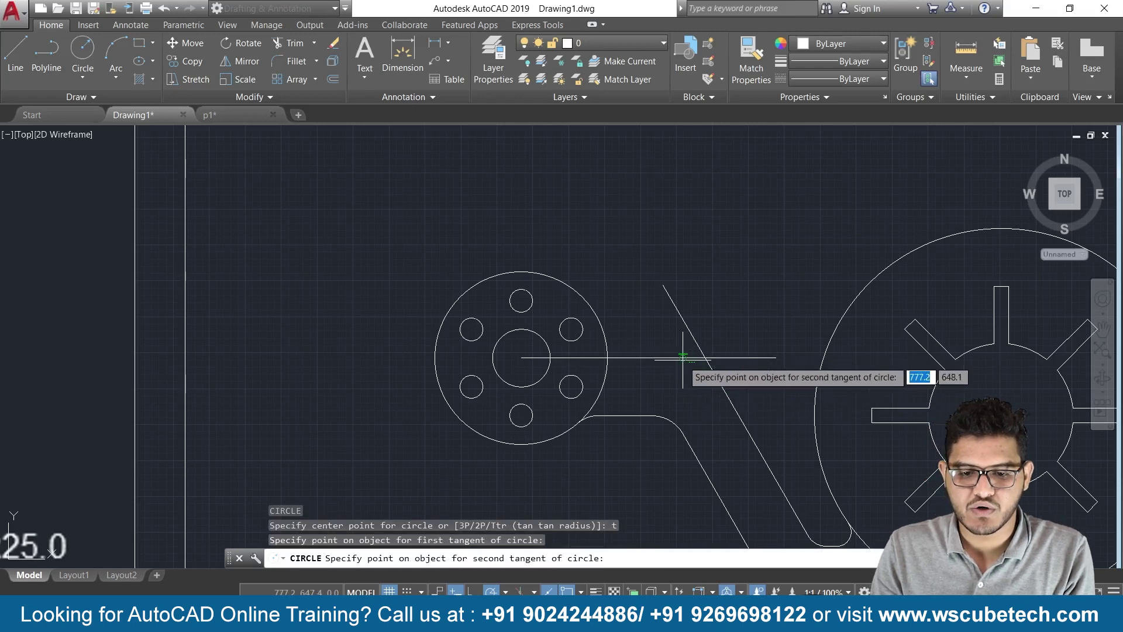
{"action": "left_click", "coordinate": [717, 388]}
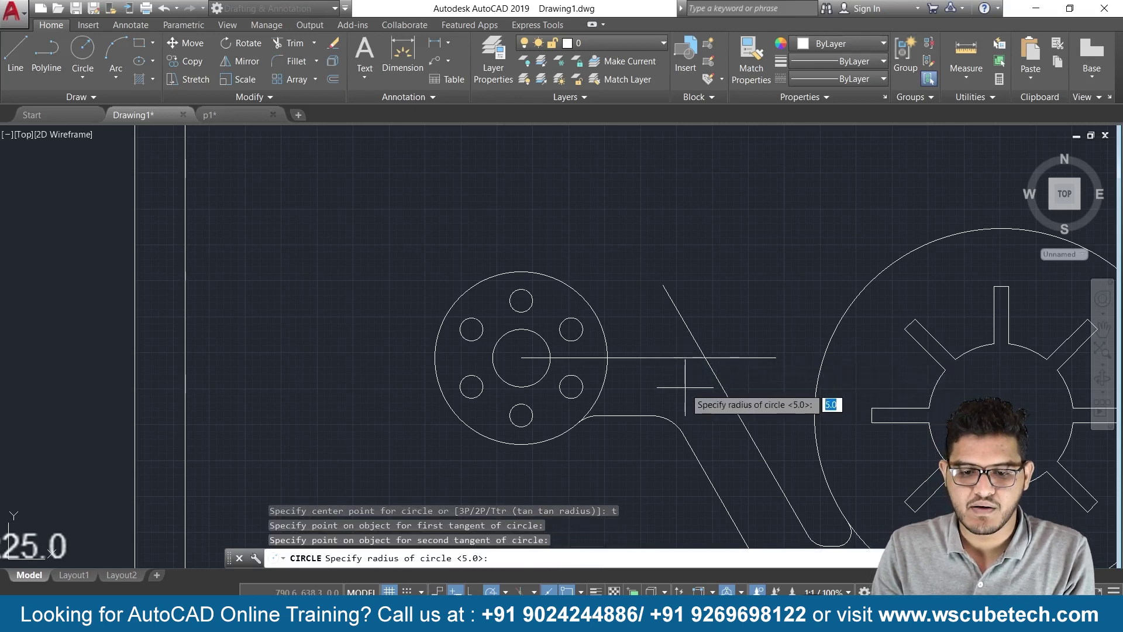
{"action": "type", "text": "14"}
{"action": "key", "text": "Return"}
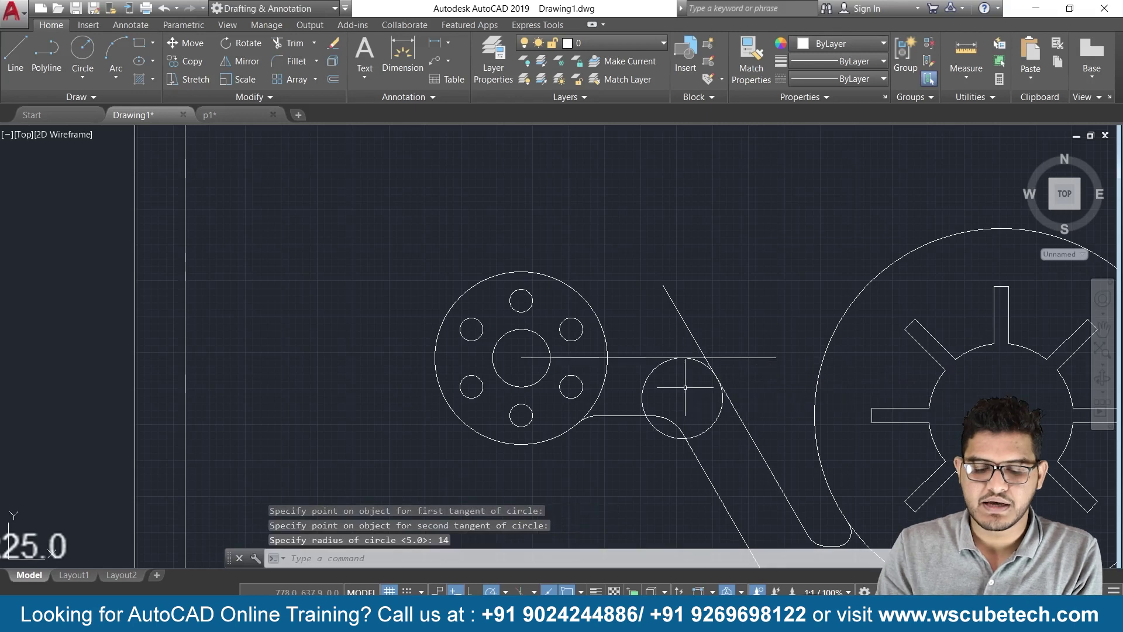
- Trim the radius-14 circle and overhanging line ends, then delete the leftover arc
{"action": "type", "text": "tr"}
{"action": "key", "text": "Return"}
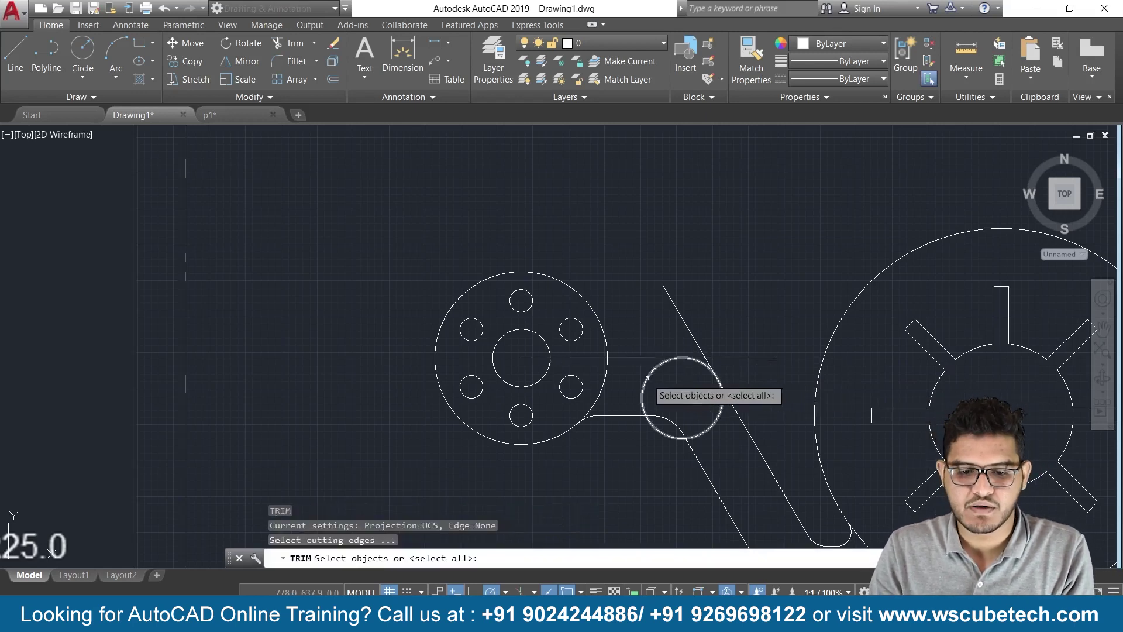
{"action": "key", "text": "Return"}
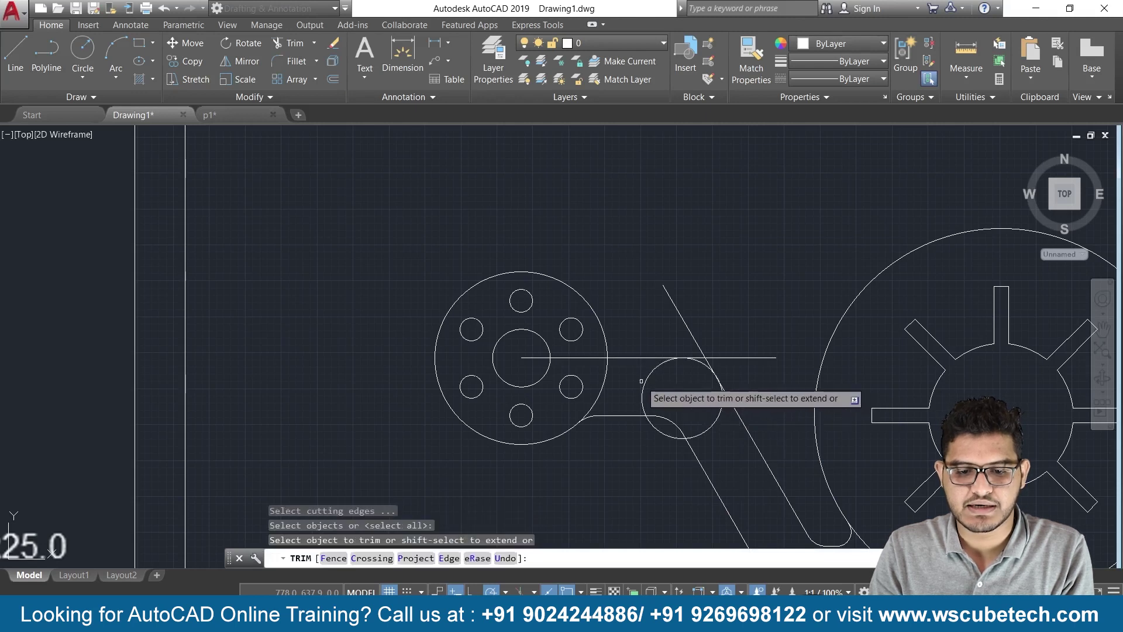
{"action": "left_click", "coordinate": [647, 377]}
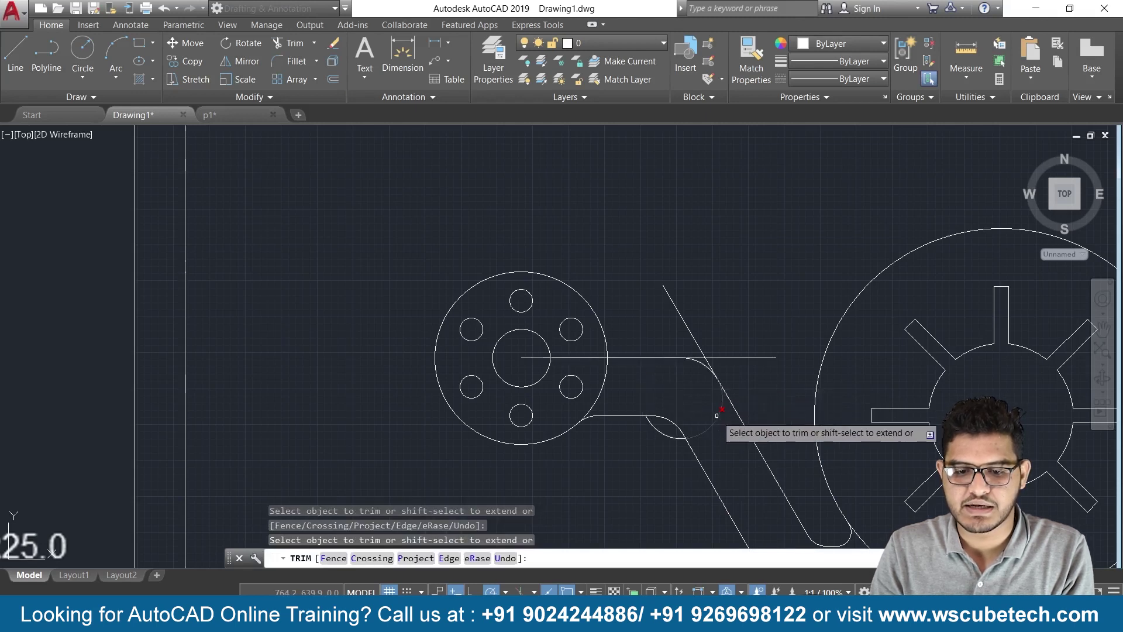
{"action": "left_click", "coordinate": [705, 354]}
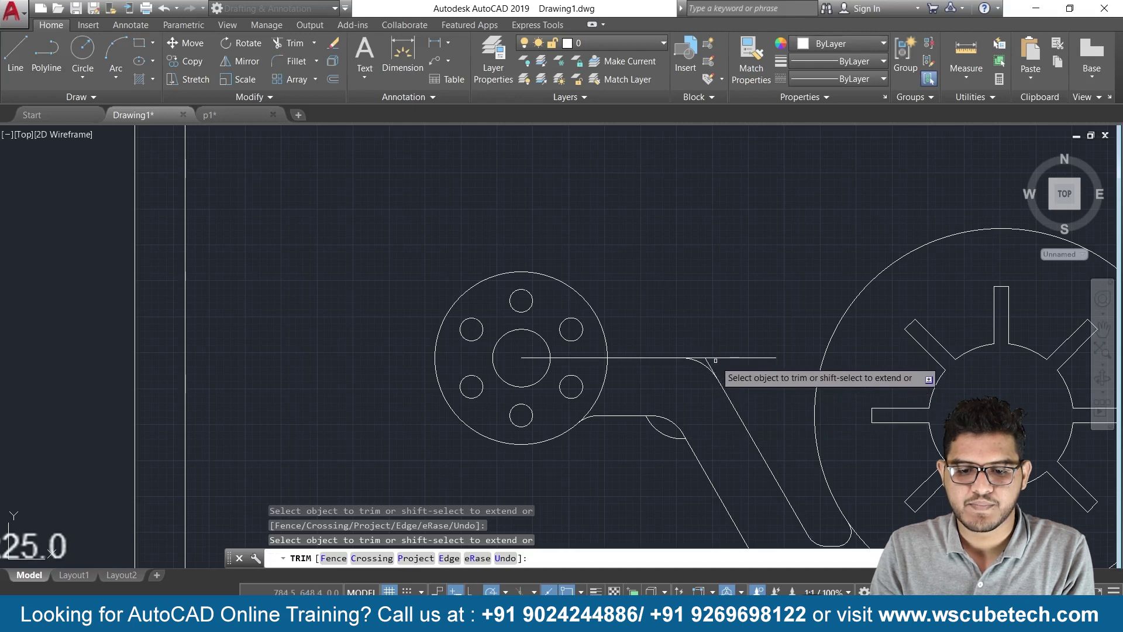
{"action": "left_click", "coordinate": [715, 357]}
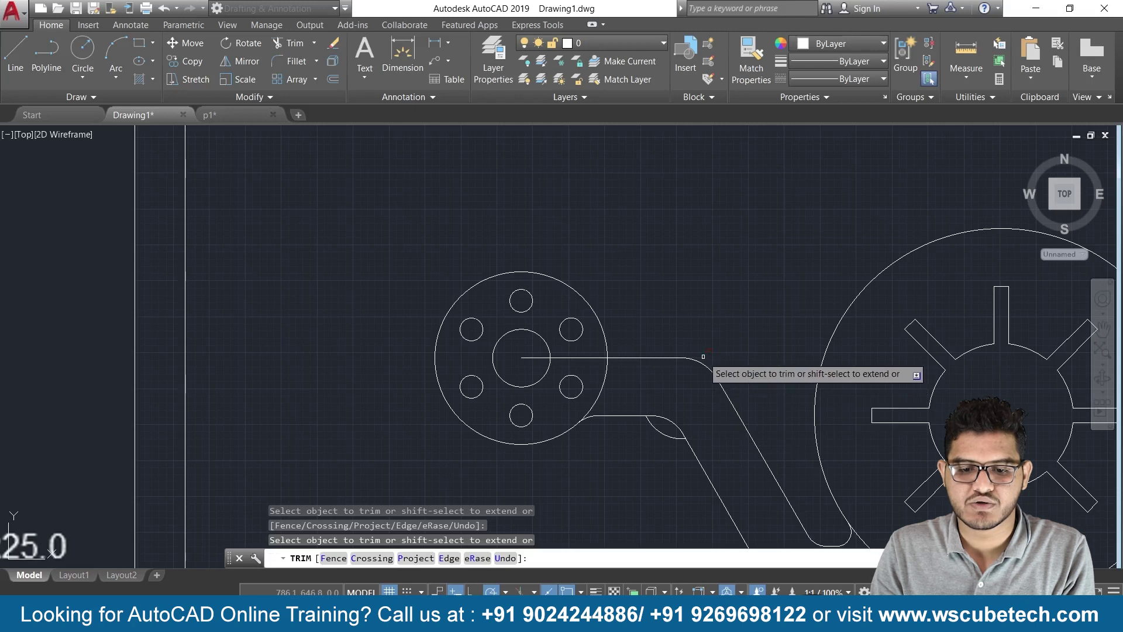
{"action": "key", "text": "Escape"}
{"action": "left_click", "coordinate": [660, 433]}
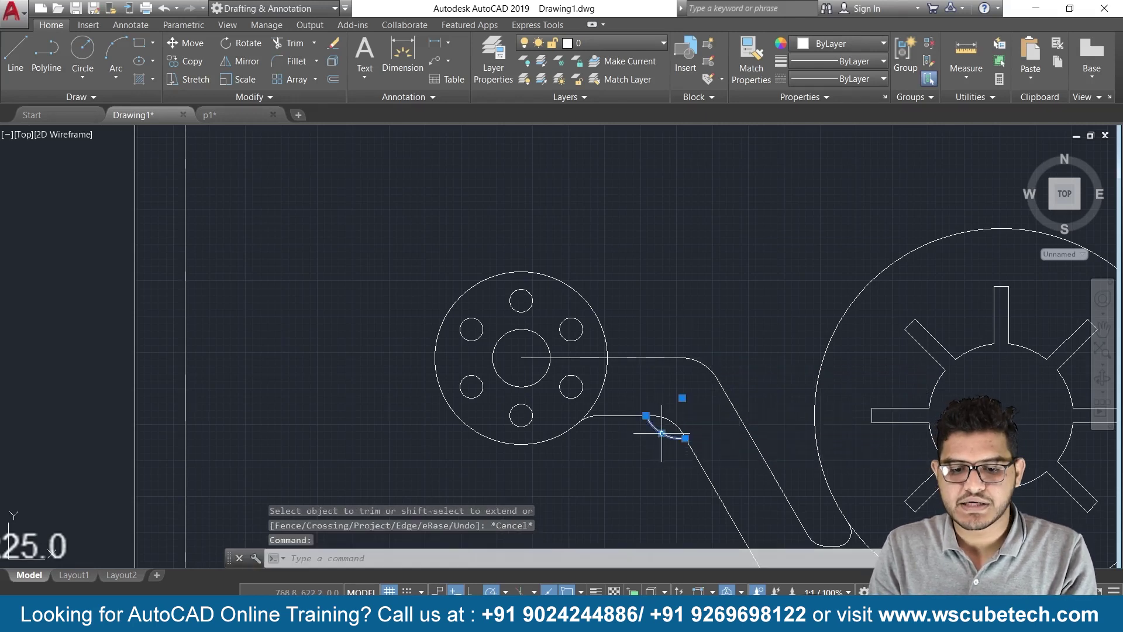
{"action": "key", "text": "Delete"}
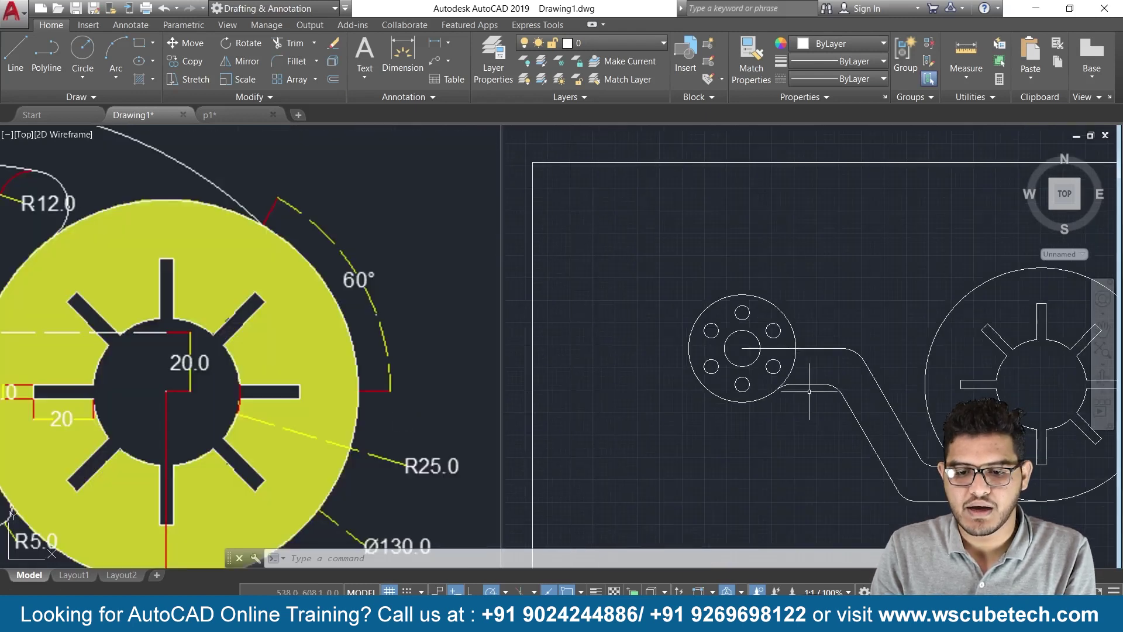
- Draw a radius-5 circle tangent to the horizontal line and the hub's outer circle
{"action": "middle_click_drag", "start_coordinate": [803, 351], "coordinate": [748, 383]}
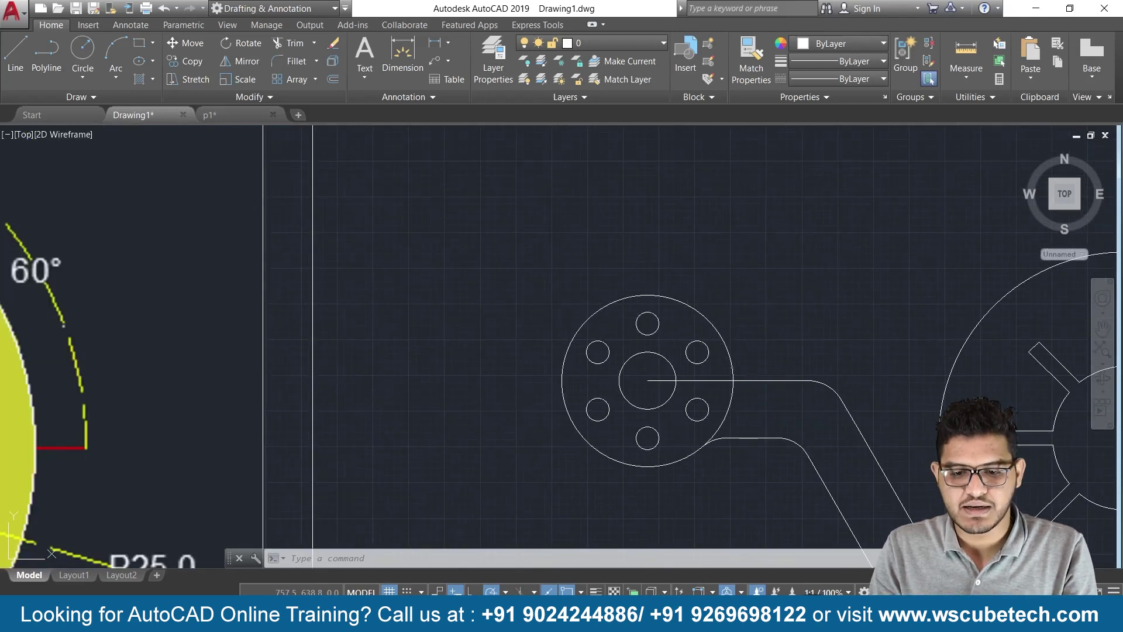
{"action": "type", "text": "c"}
{"action": "key", "text": "Return"}
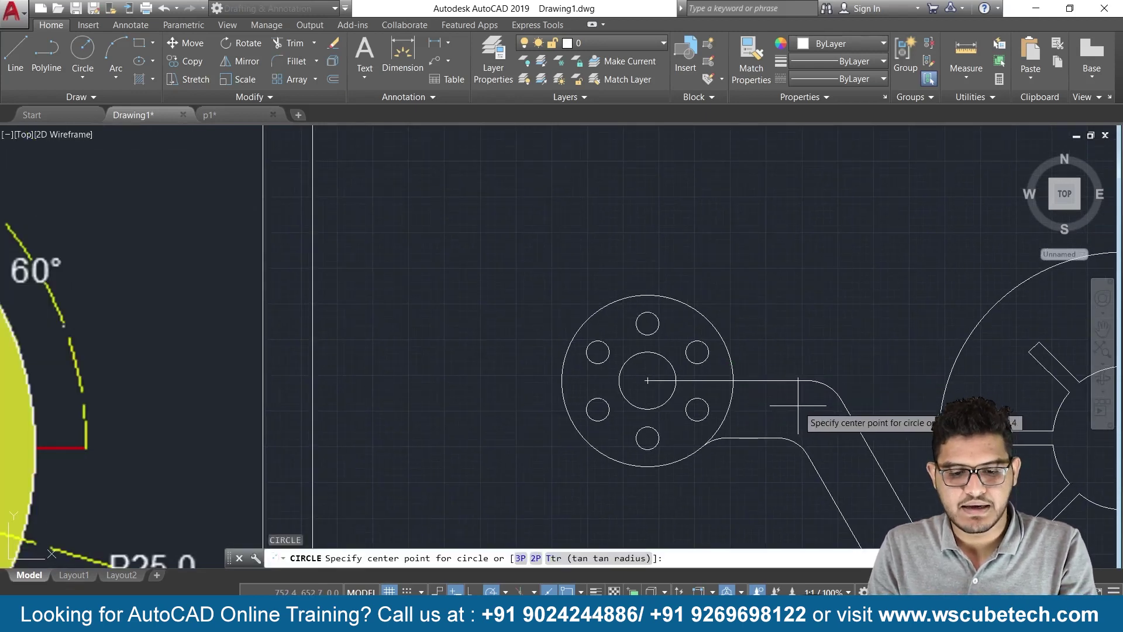
{"action": "type", "text": "t"}
{"action": "key", "text": "Return"}
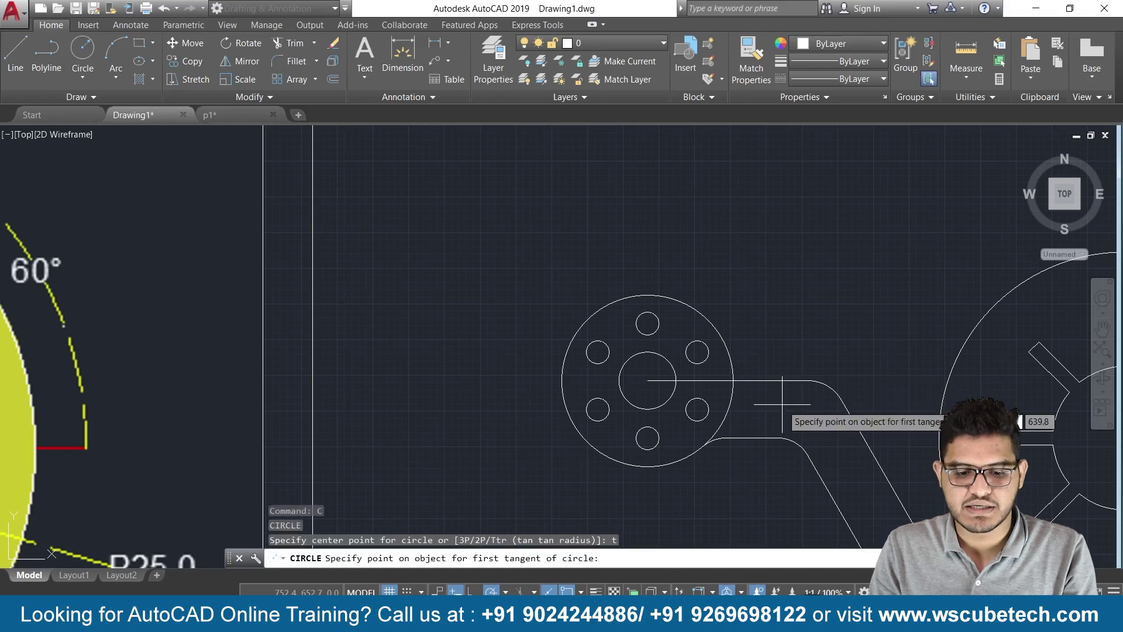
{"action": "scroll", "coordinate": [785, 404], "scroll_direction": "up", "scroll_amount": 2}
{"action": "left_click", "coordinate": [727, 366]}
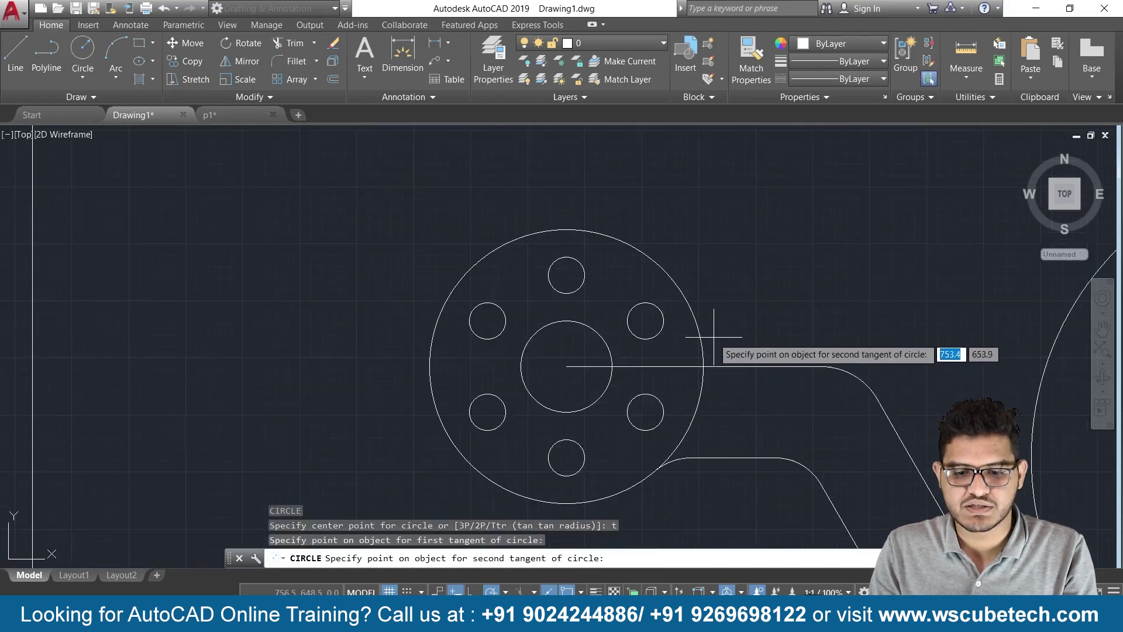
{"action": "left_click", "coordinate": [699, 332]}
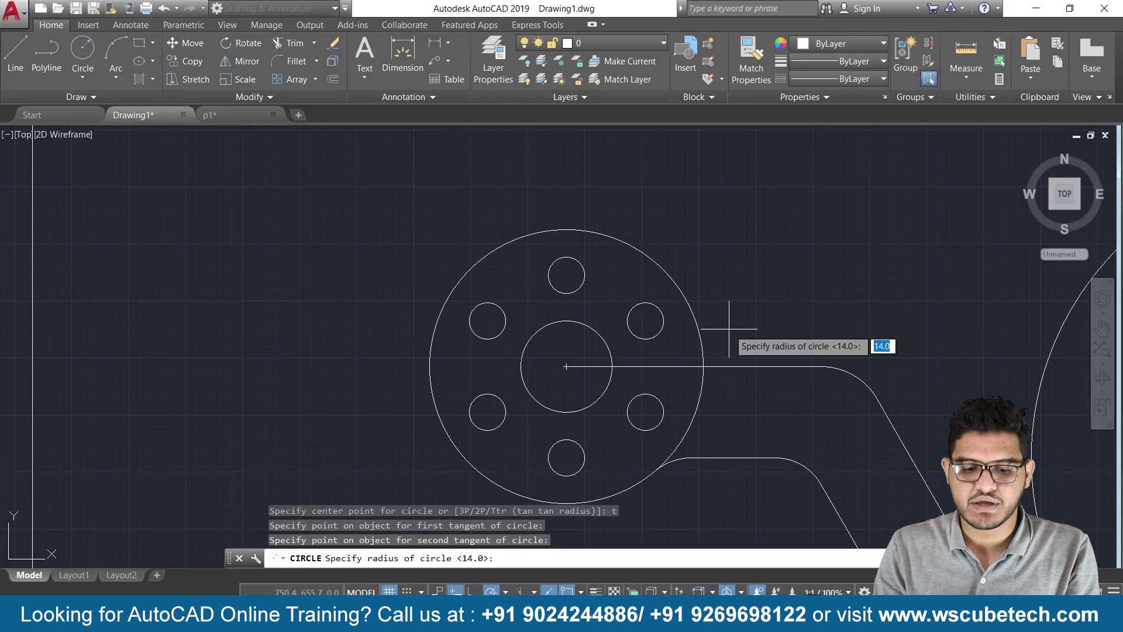
{"action": "key", "text": "Return"}
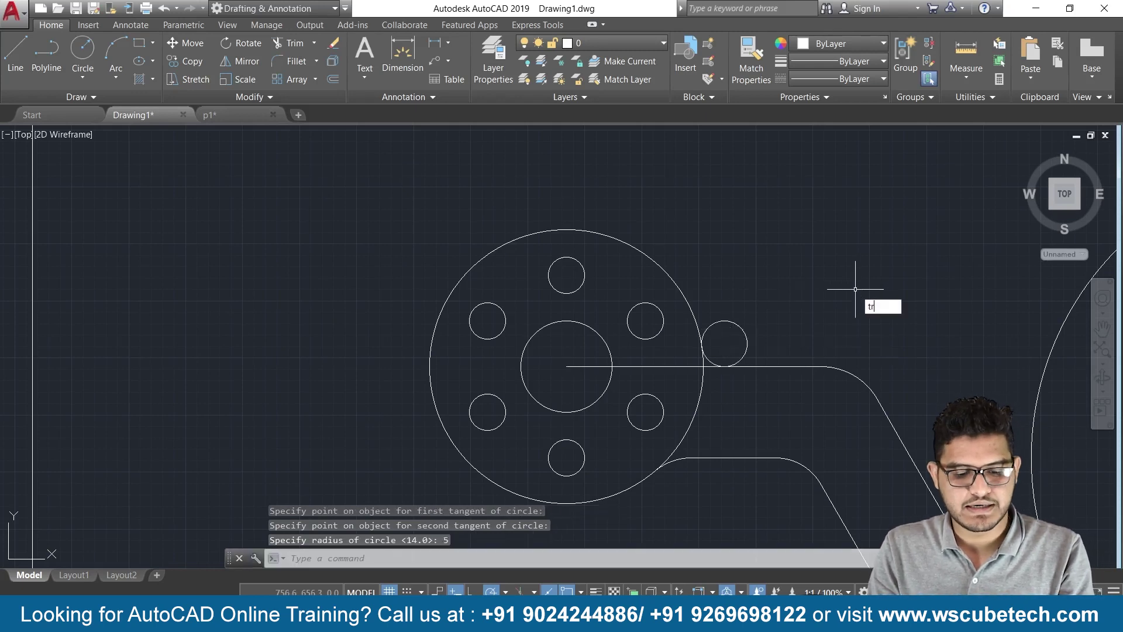
- Trim the radius-5 circle's outer part and delete the horizontal line from the hub centre
{"action": "key", "text": "Return"}
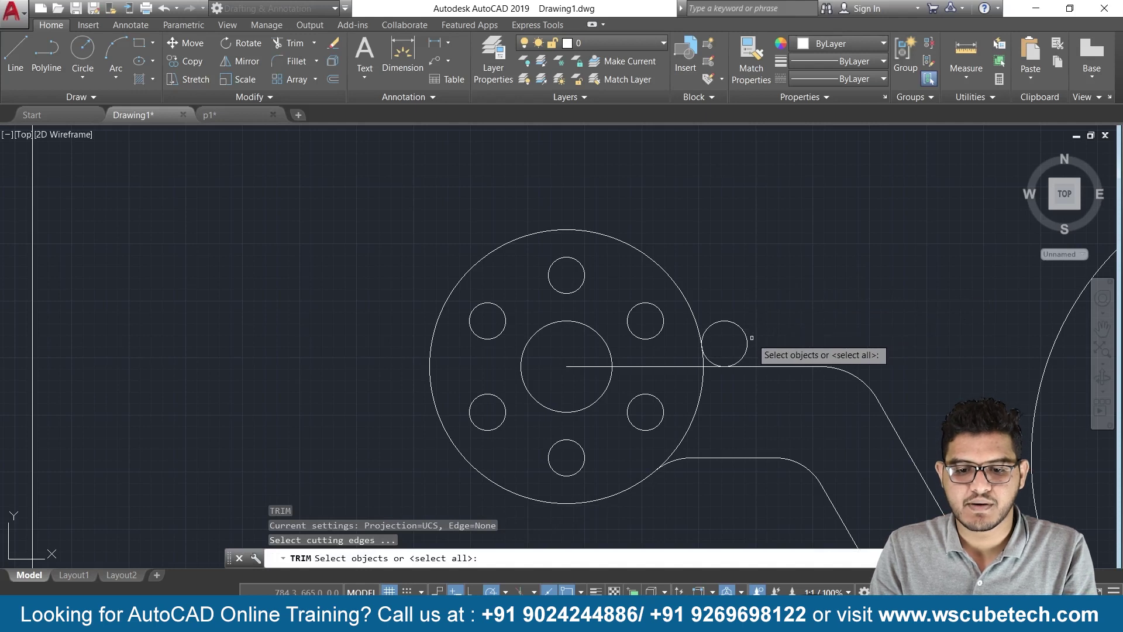
{"action": "key", "text": "Return"}
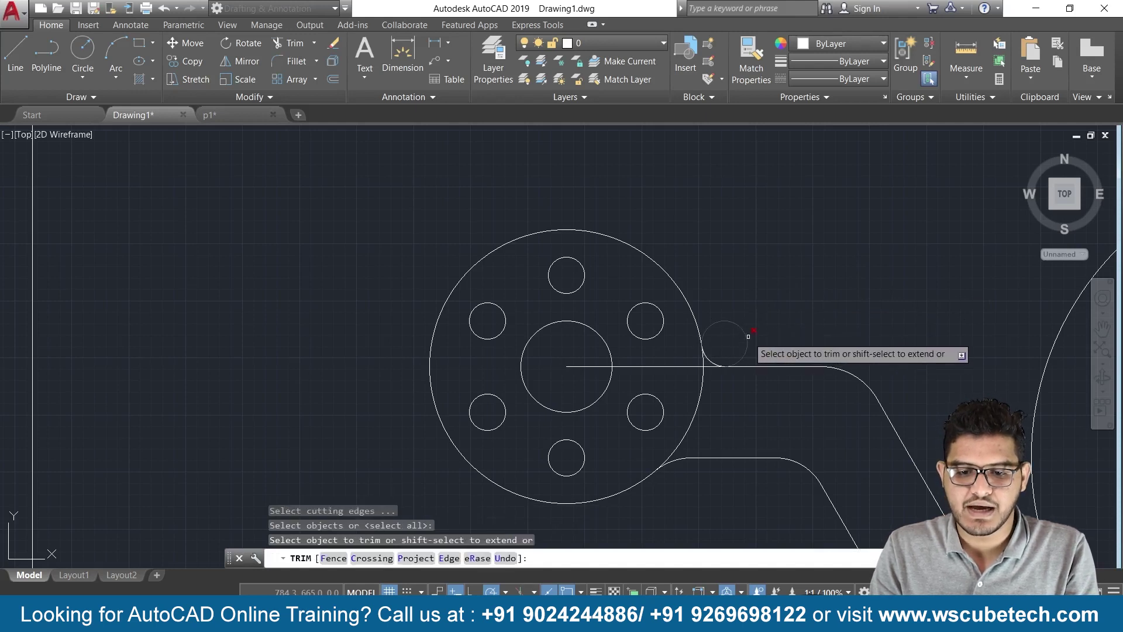
{"action": "left_click", "coordinate": [749, 336]}
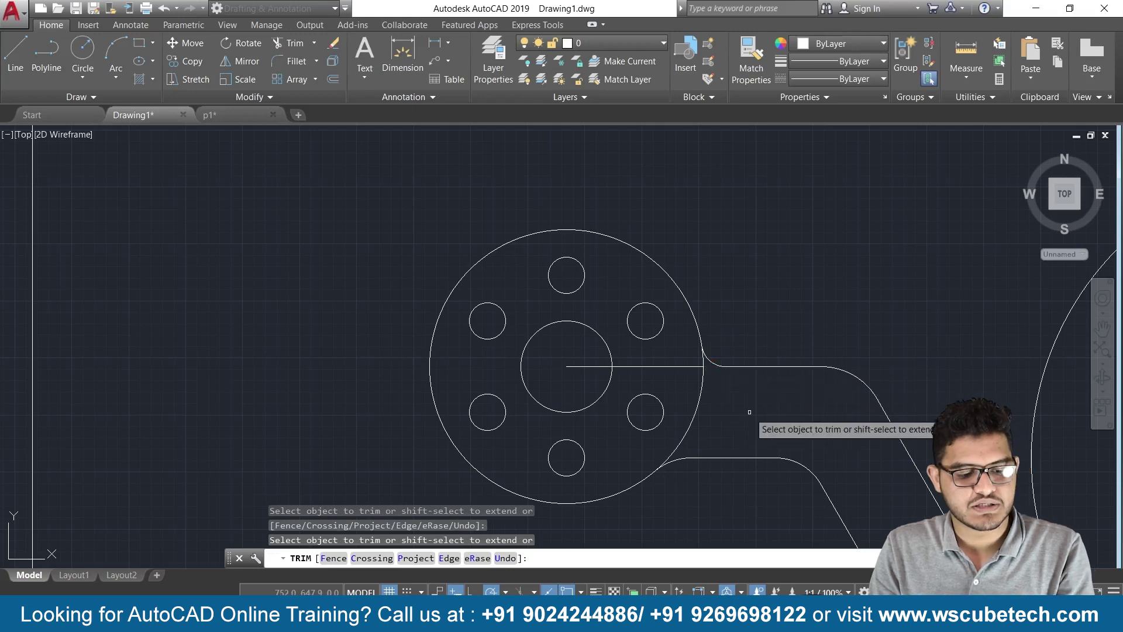
{"action": "key", "text": "Escape"}
{"action": "left_click", "coordinate": [673, 367]}
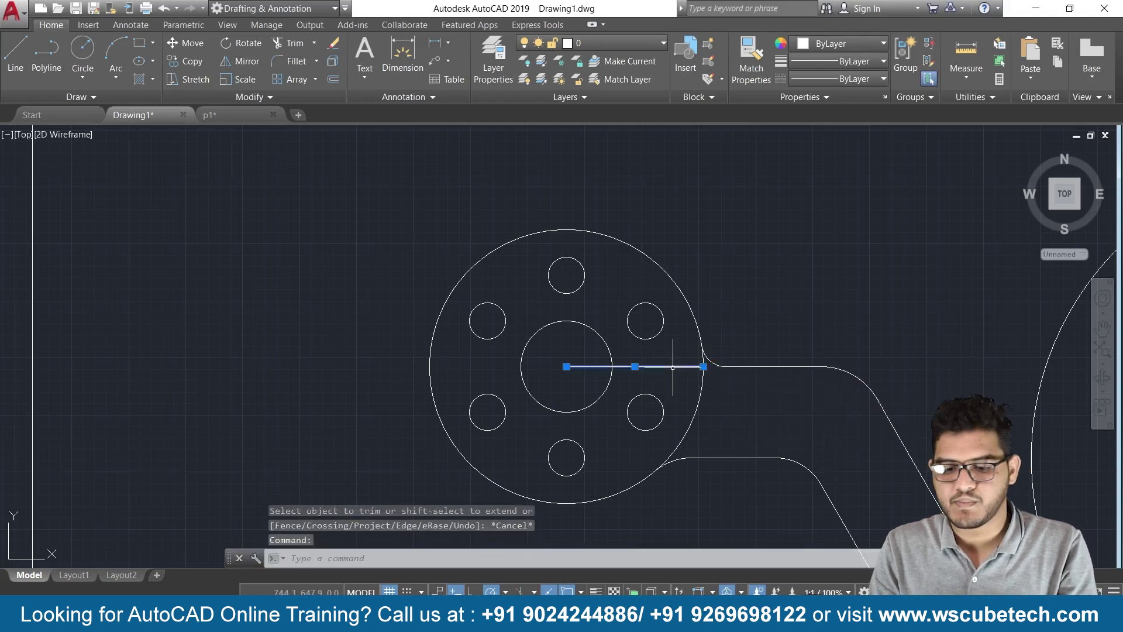
{"action": "key", "text": "Delete"}
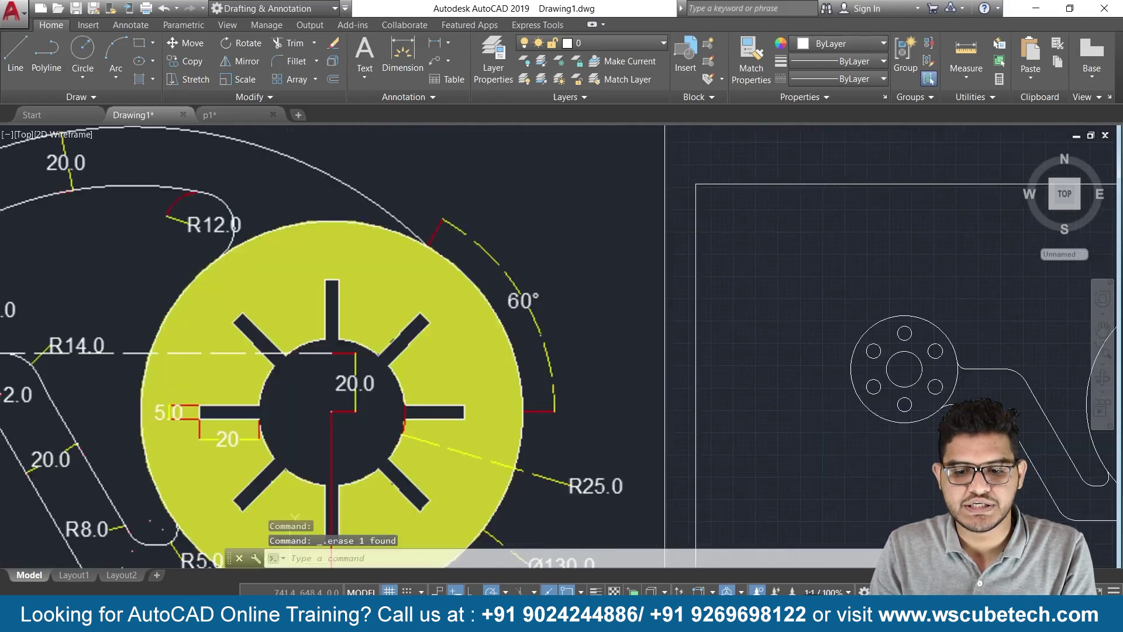
- Compare the dimensioned reference part with the outline, then open the Arc methods list
{"action": "scroll", "coordinate": [546, 455], "scroll_direction": "down", "scroll_amount": 2}
{"action": "scroll", "coordinate": [537, 468], "scroll_direction": "down", "scroll_amount": 2}
{"action": "scroll", "coordinate": [351, 351], "scroll_direction": "up", "scroll_amount": 2}
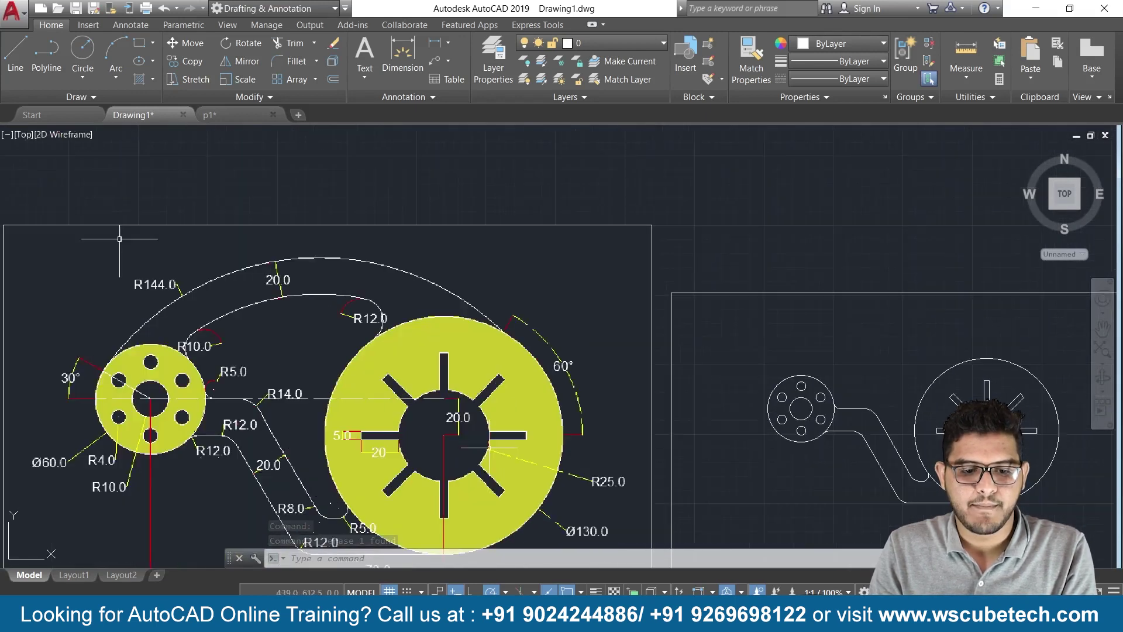
{"action": "middle_click_drag", "start_coordinate": [119, 239], "coordinate": [157, 225]}
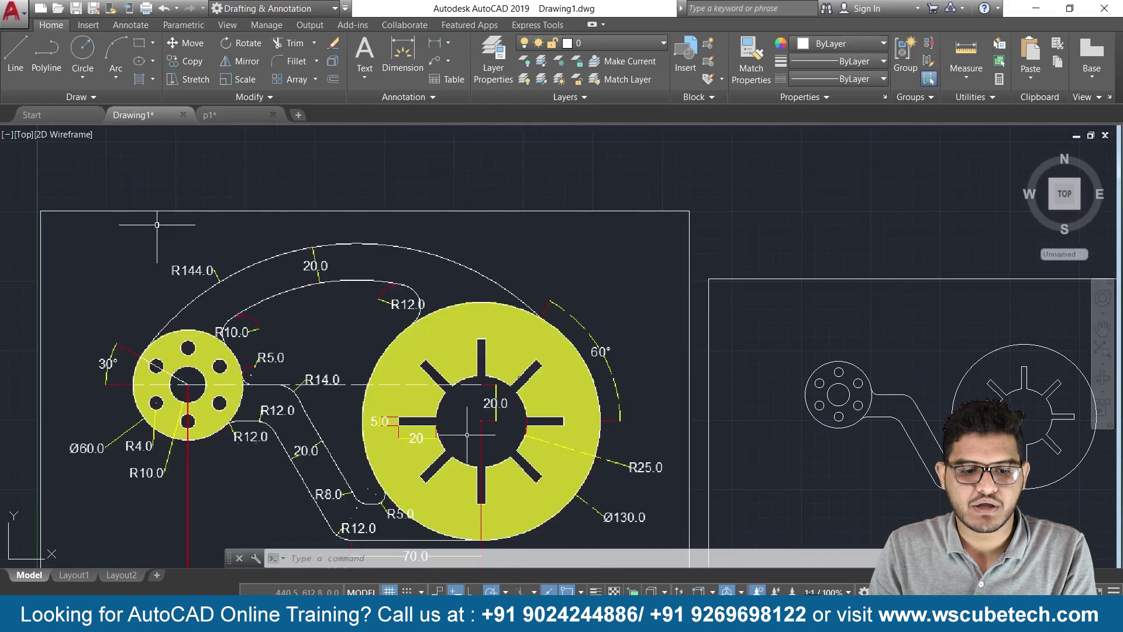
{"action": "middle_click_drag", "start_coordinate": [467, 435], "coordinate": [669, 406]}
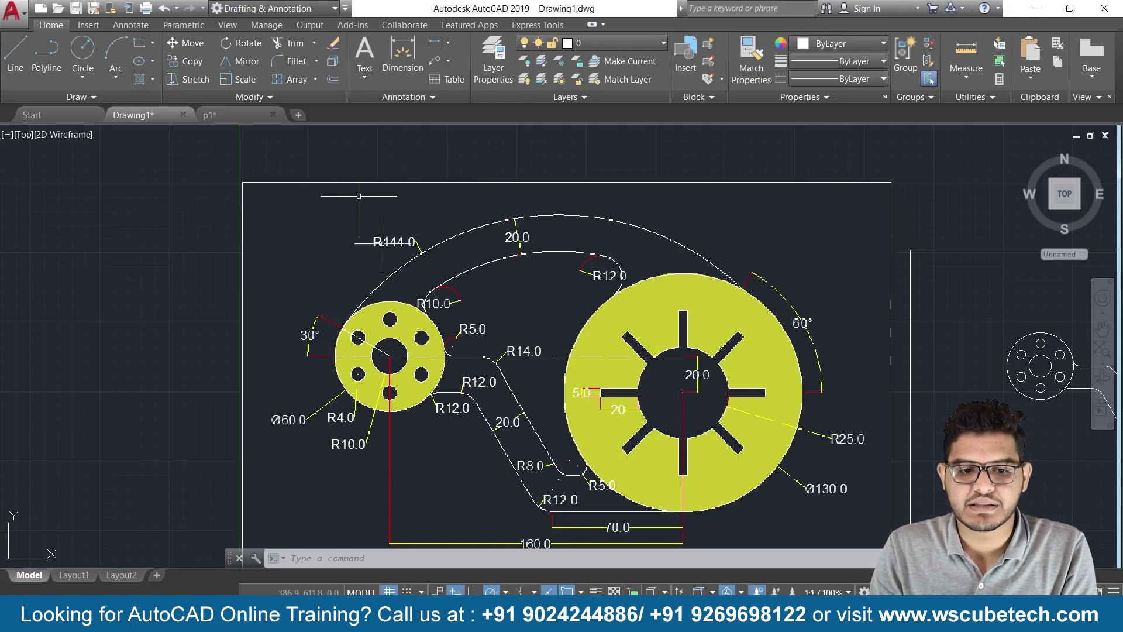
{"action": "middle_click_drag", "start_coordinate": [612, 334], "coordinate": [223, 342]}
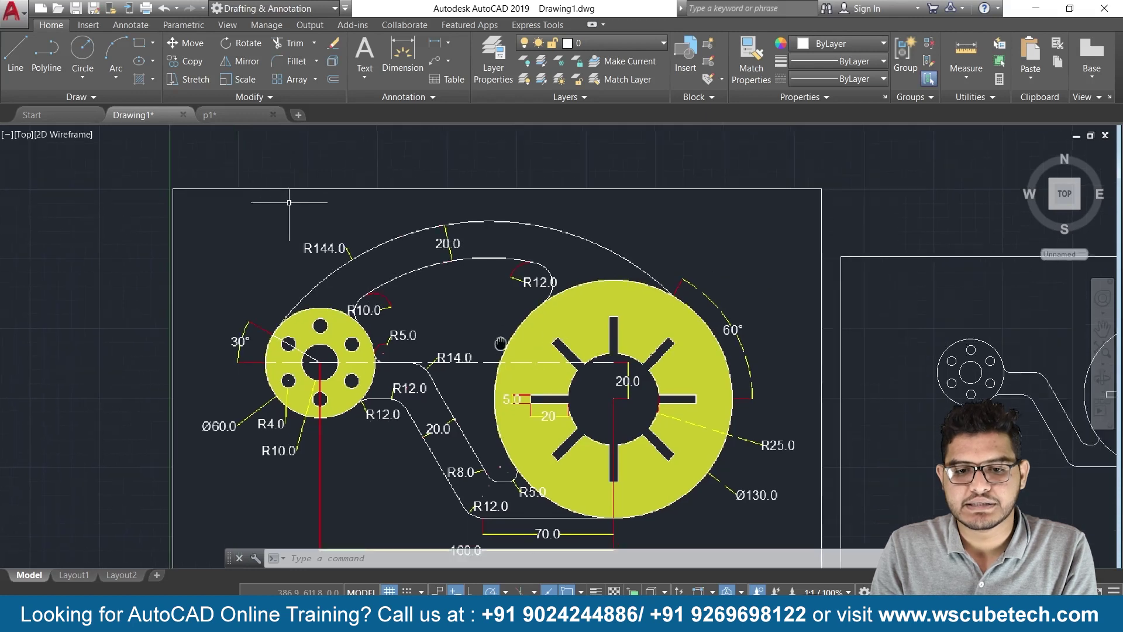
{"action": "middle_click_drag", "start_coordinate": [692, 404], "coordinate": [567, 403]}
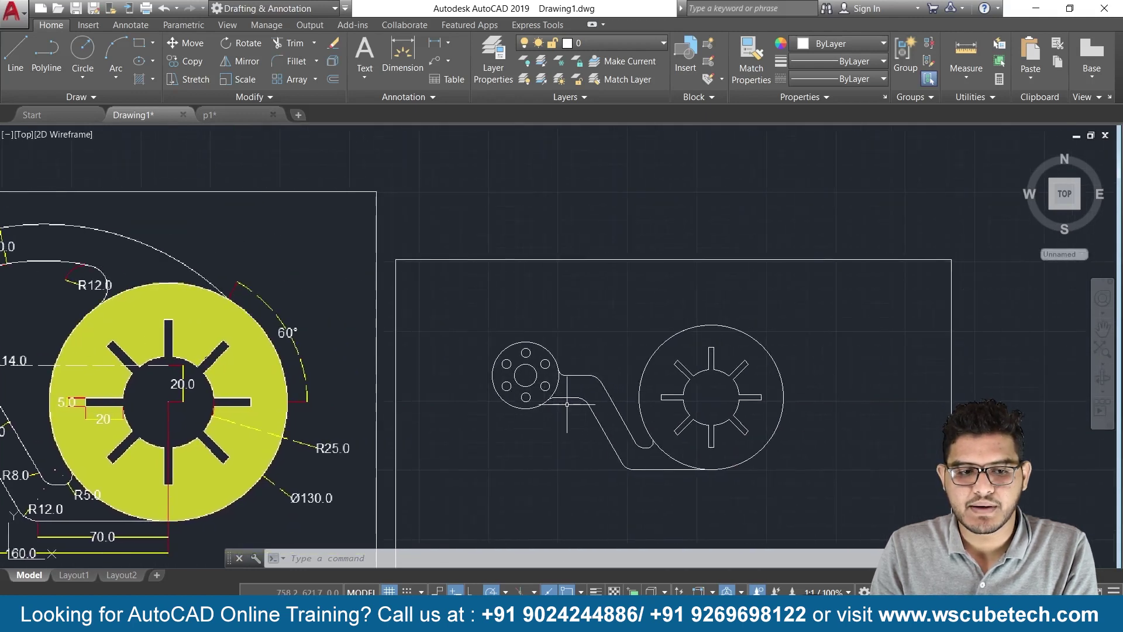
{"action": "left_click", "coordinate": [116, 75]}
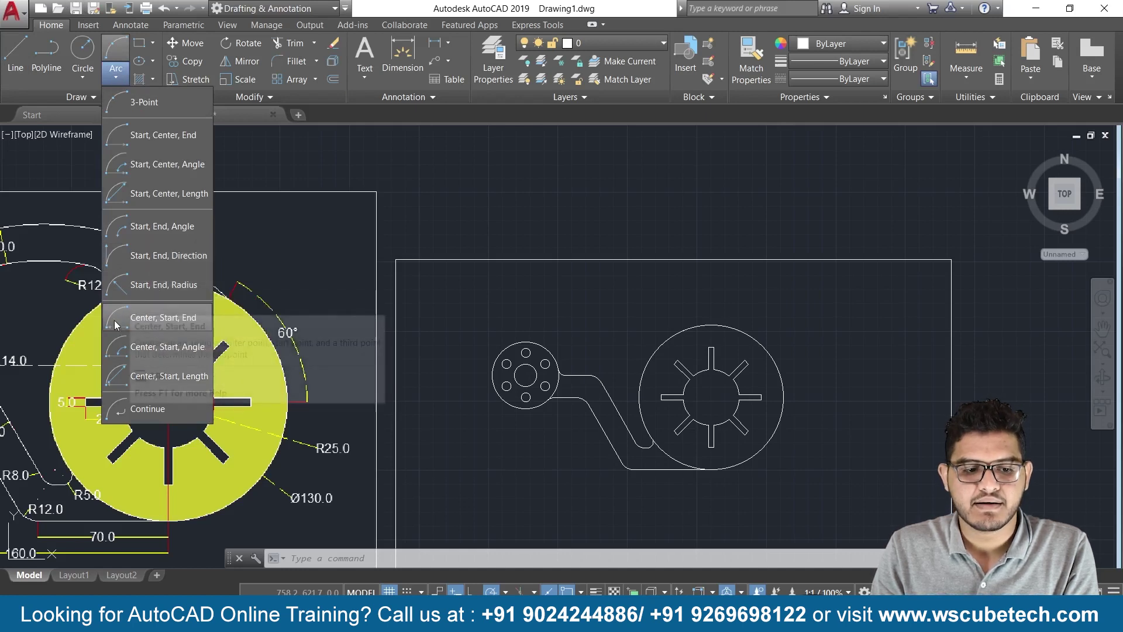
- Start an arc, pan between the reference and outline, then cancel without drawing anything
{"action": "left_click", "coordinate": [157, 285]}
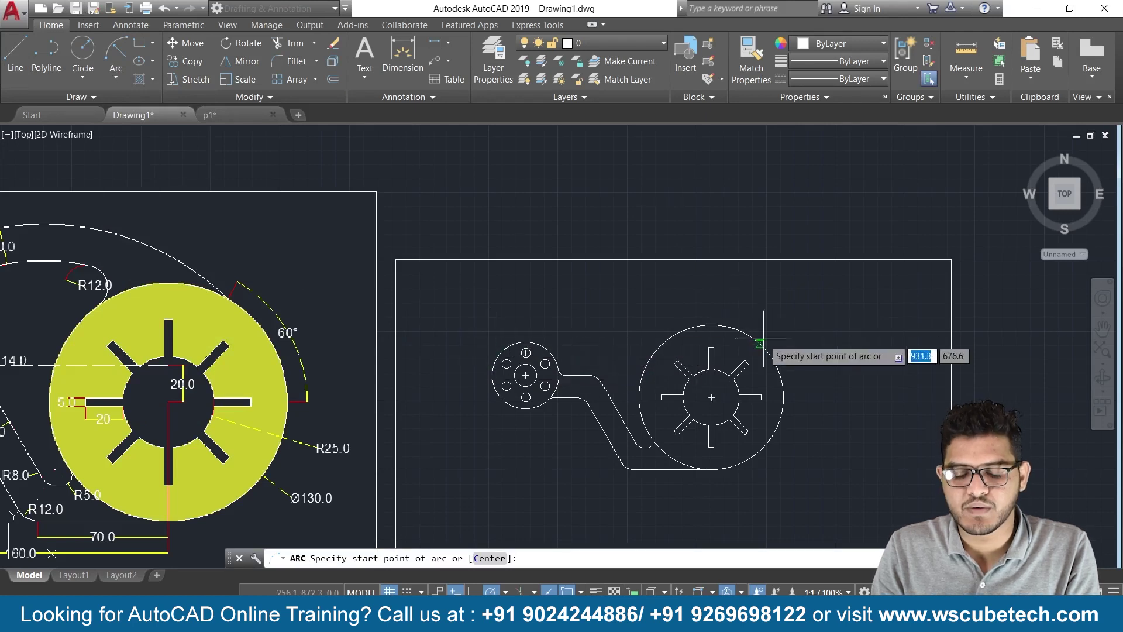
{"action": "middle_click_drag", "start_coordinate": [190, 368], "coordinate": [599, 359]}
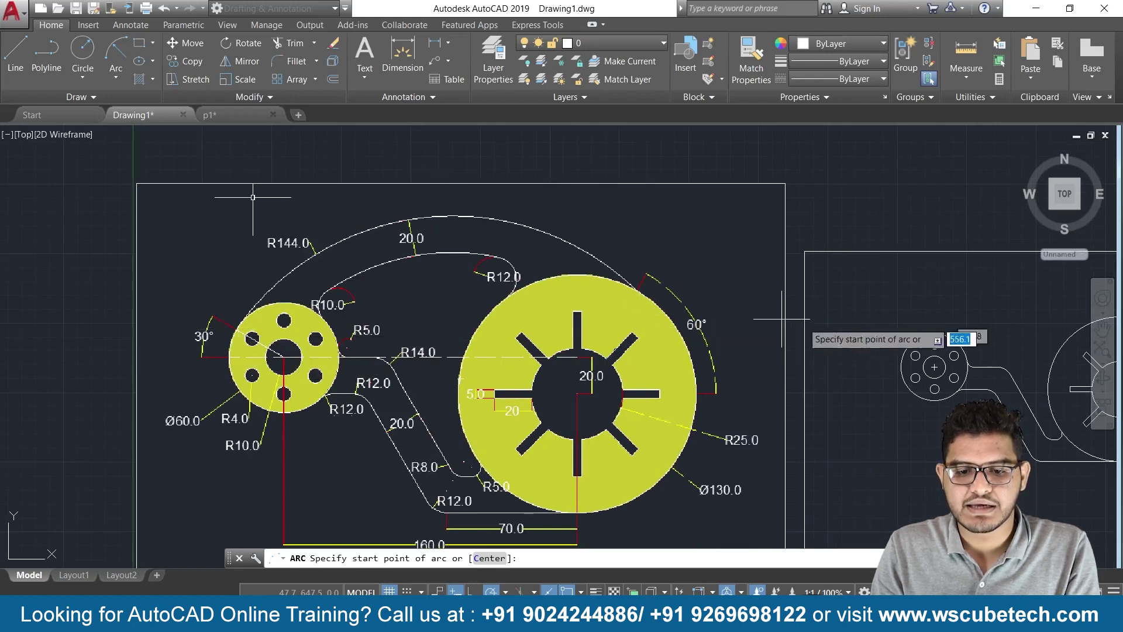
{"action": "middle_click_drag", "start_coordinate": [792, 355], "coordinate": [559, 358]}
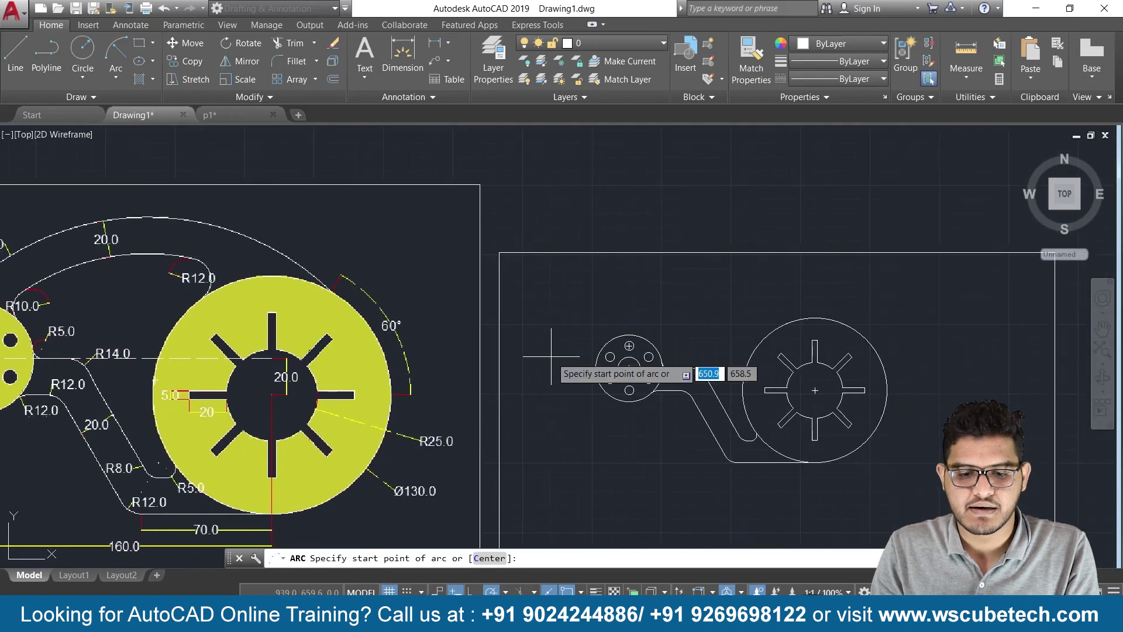
{"action": "scroll", "coordinate": [547, 366], "scroll_direction": "up", "scroll_amount": 4}
{"action": "middle_click_drag", "start_coordinate": [495, 329], "coordinate": [214, 299]}
{"action": "scroll", "coordinate": [214, 299], "scroll_direction": "down", "scroll_amount": 2}
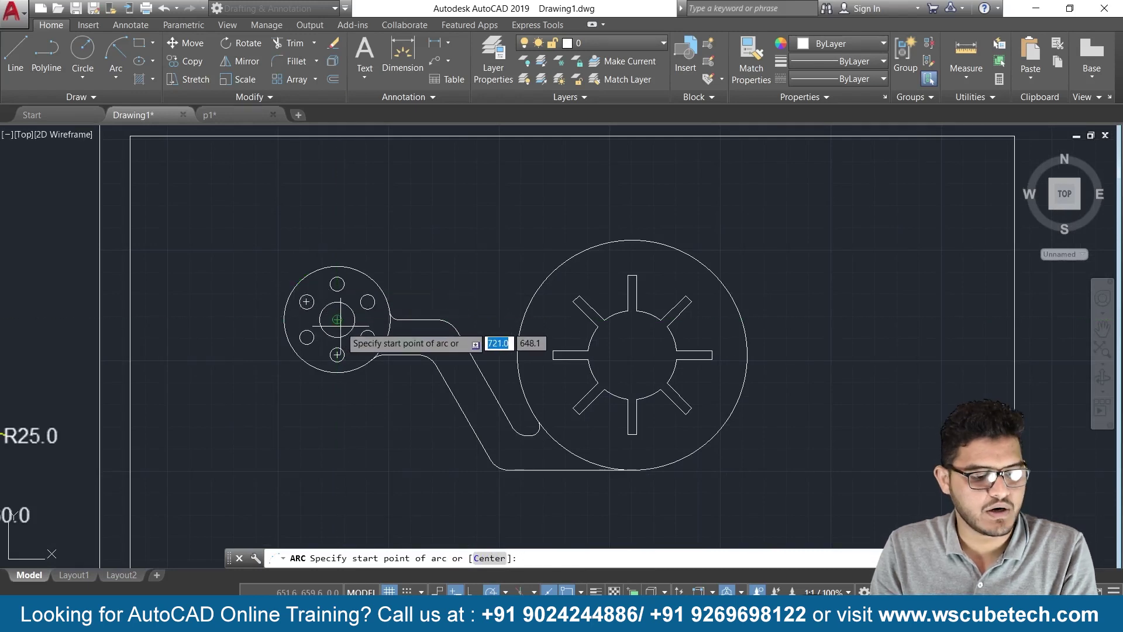
{"action": "key", "text": "Escape"}
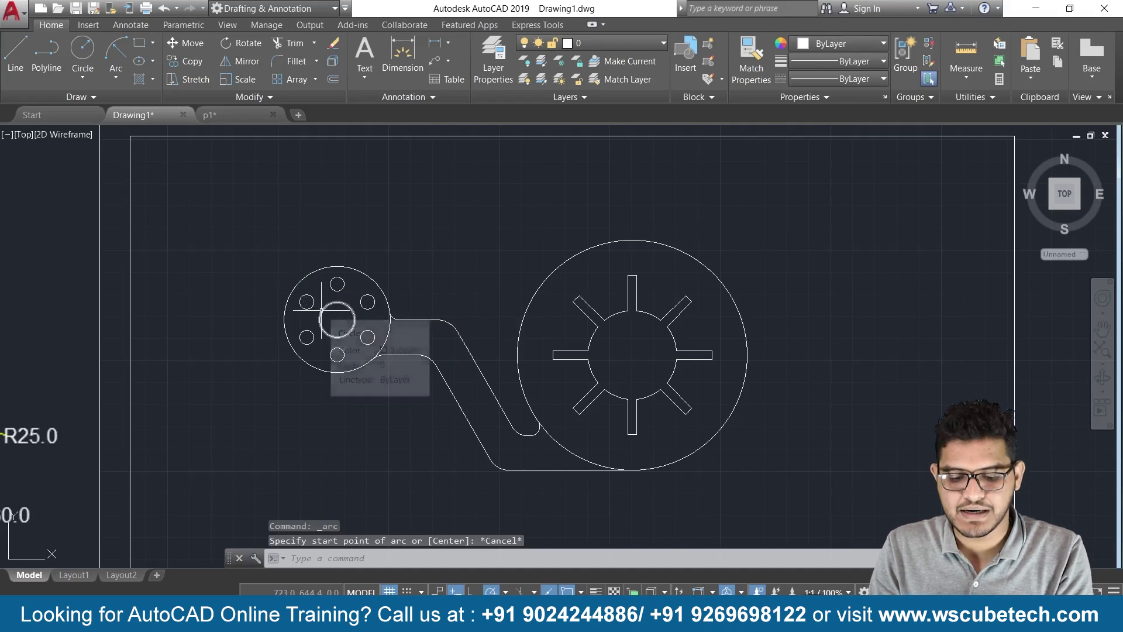
- Draw two lines from the hub centre: one at 120° up-left and one horizontal to the left
{"action": "type", "text": "l"}
{"action": "key", "text": "Return"}
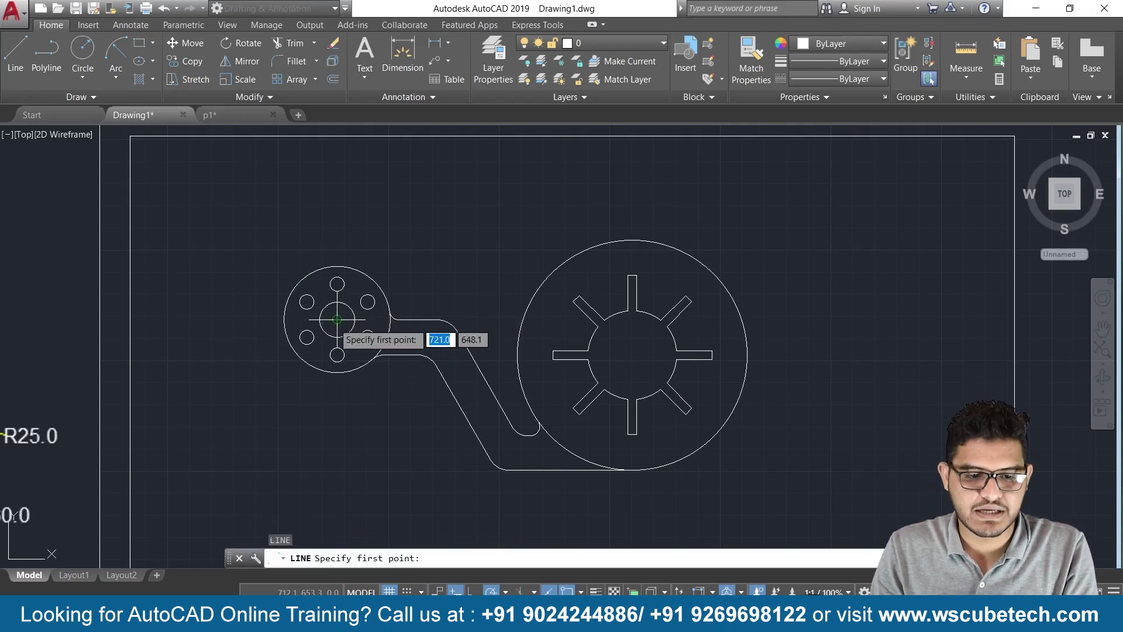
{"action": "left_click", "coordinate": [337, 319]}
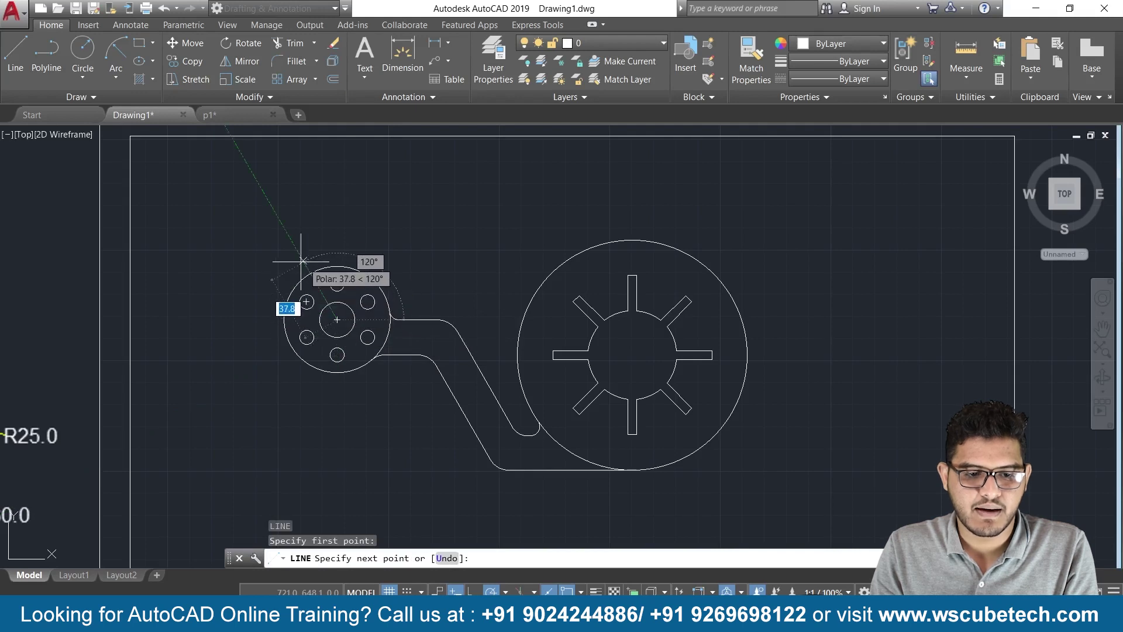
{"action": "left_click", "coordinate": [264, 192]}
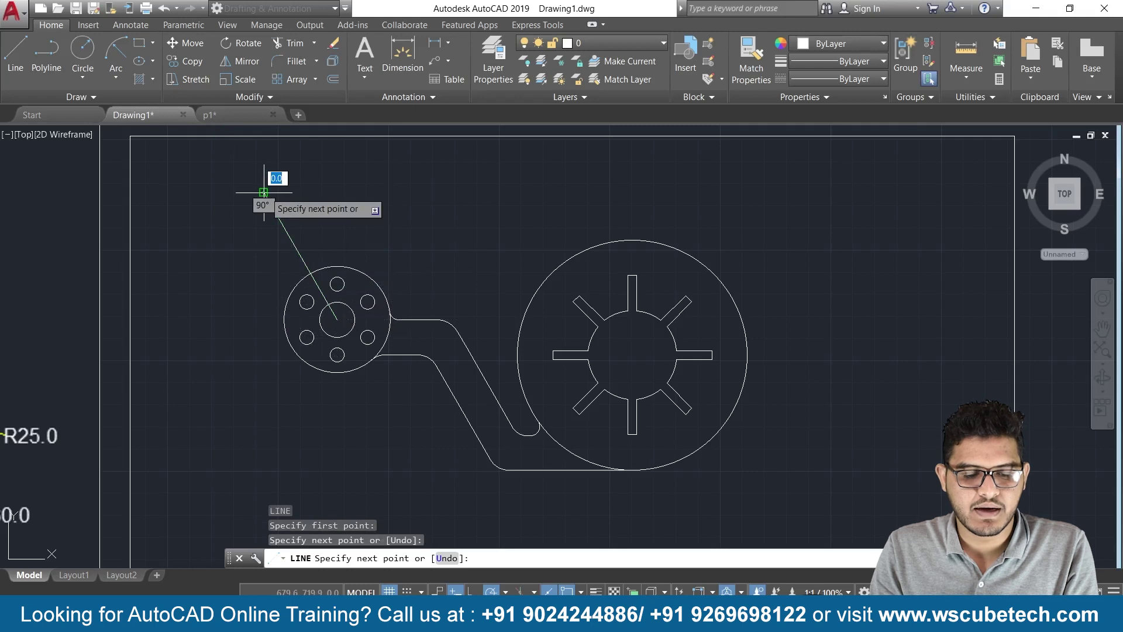
{"action": "key", "text": "Return"}
{"action": "key", "text": "Return"}
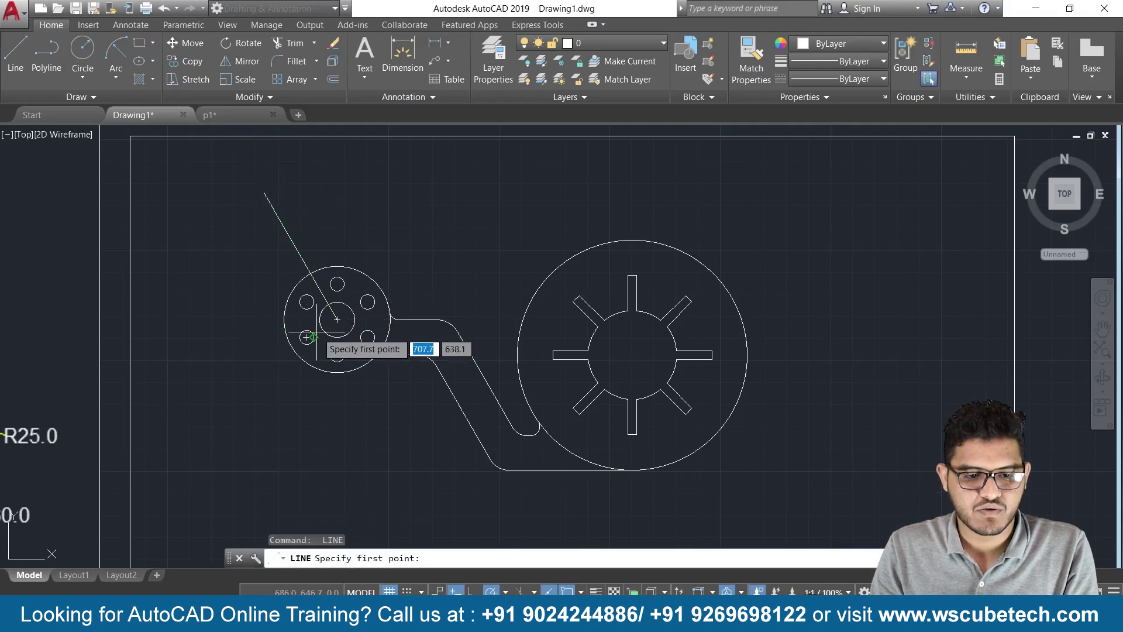
{"action": "left_click", "coordinate": [337, 319]}
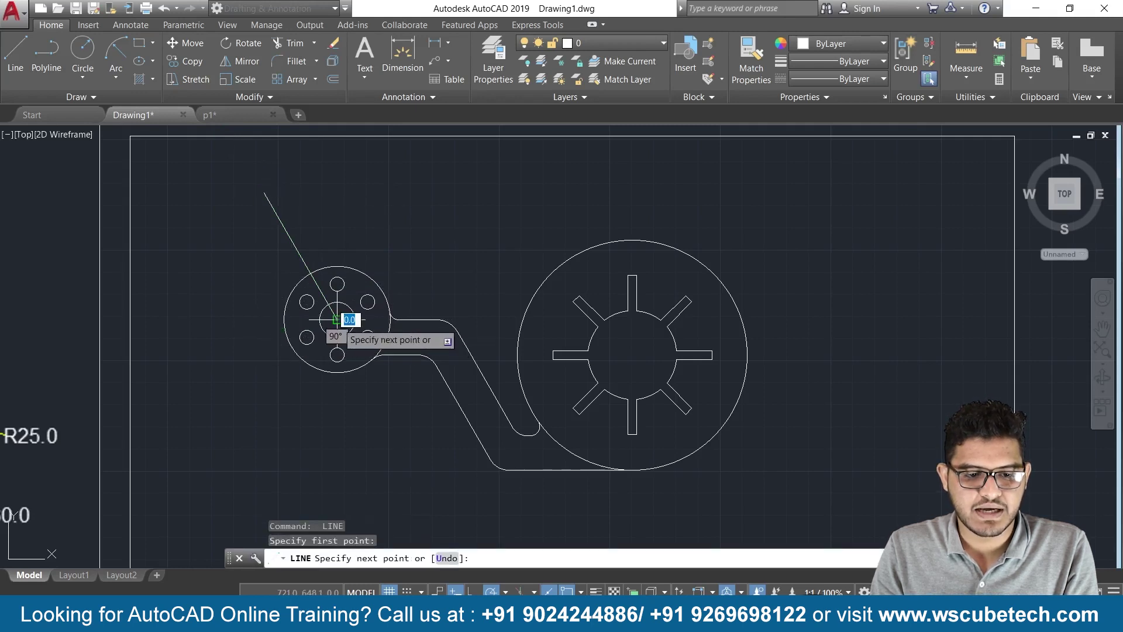
{"action": "left_click", "coordinate": [233, 314]}
{"action": "key", "text": "Return"}
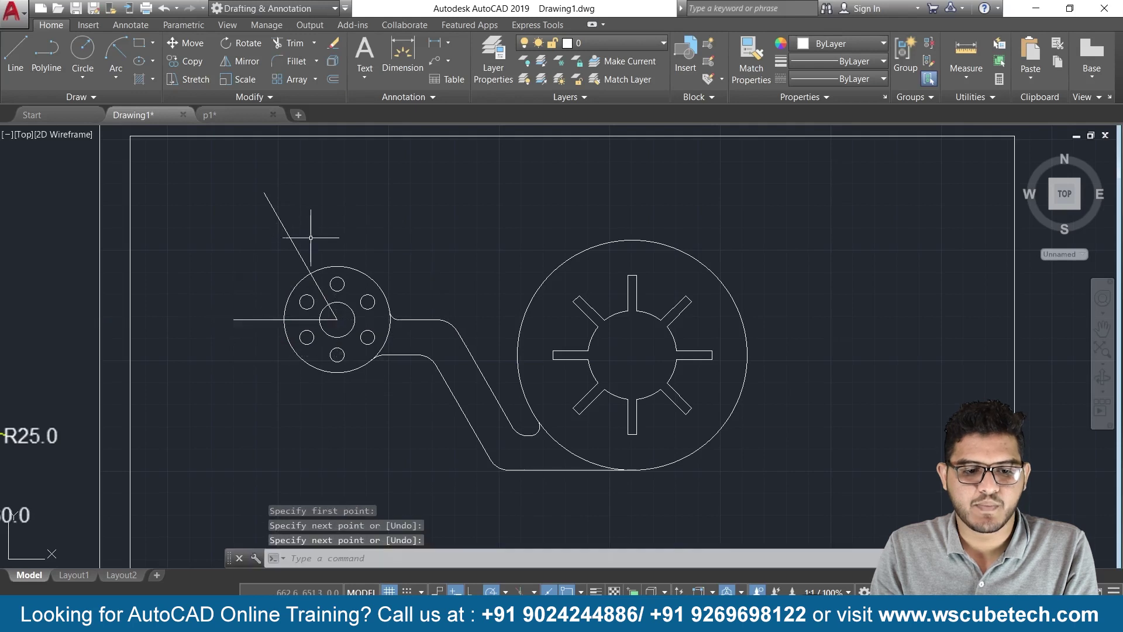
- Check the reference drawing, then erase the 120° angled line
{"action": "scroll", "coordinate": [227, 303], "scroll_direction": "down", "scroll_amount": 2}
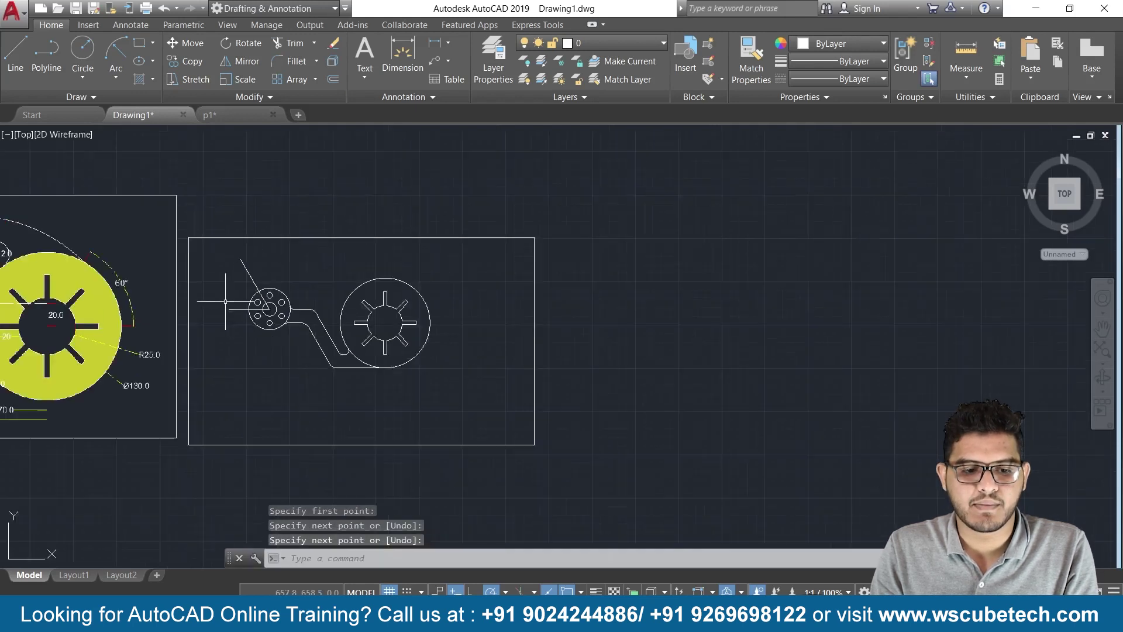
{"action": "middle_click_drag", "start_coordinate": [191, 310], "coordinate": [682, 311]}
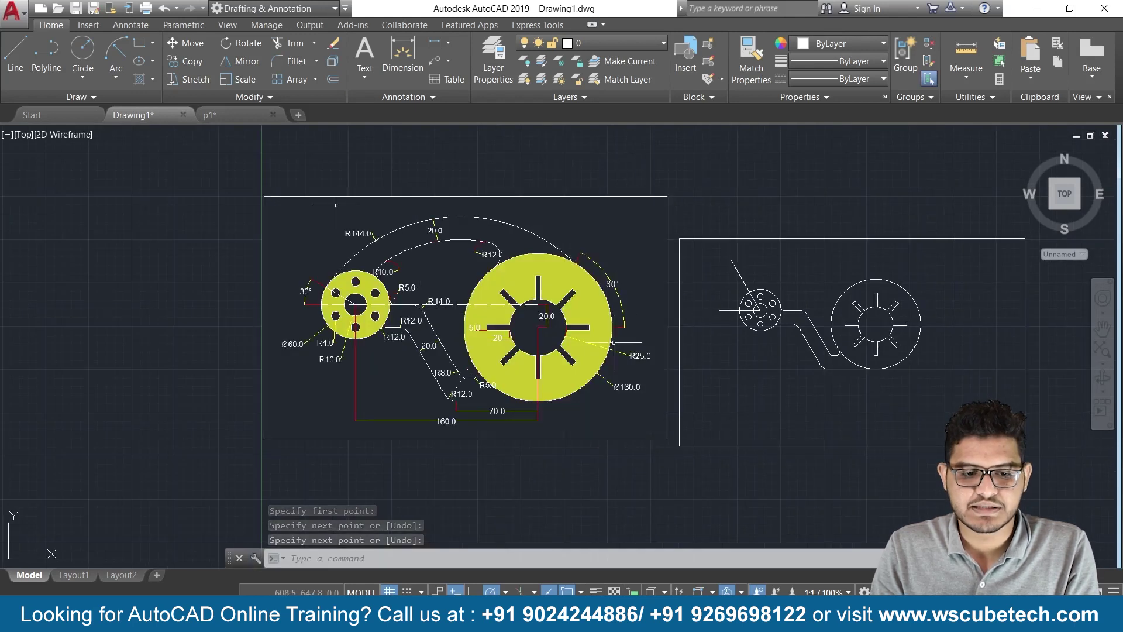
{"action": "scroll", "coordinate": [713, 350], "scroll_direction": "up", "scroll_amount": 2}
{"action": "scroll", "coordinate": [585, 399], "scroll_direction": "down", "scroll_amount": 1}
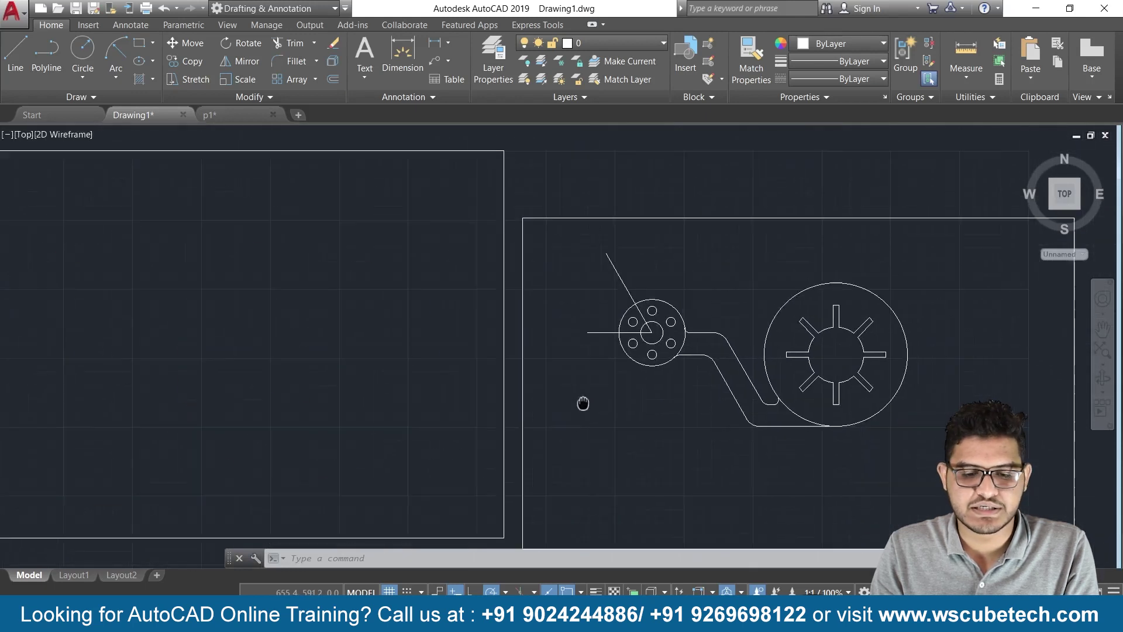
{"action": "scroll", "coordinate": [570, 386], "scroll_direction": "up", "scroll_amount": 2}
{"action": "left_click", "coordinate": [653, 218]}
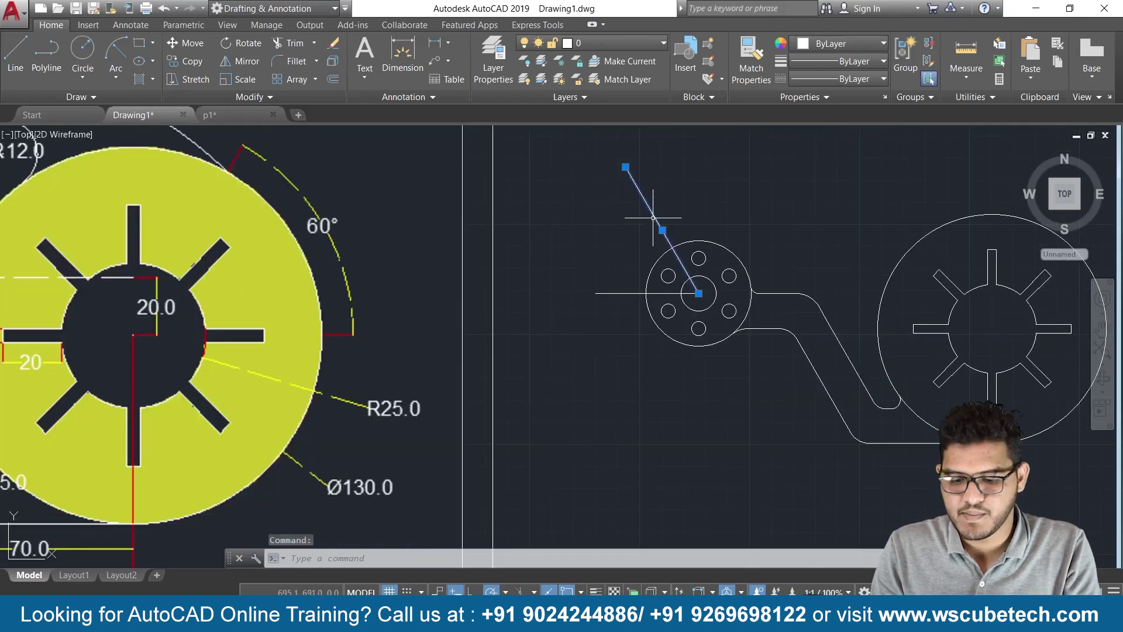
{"action": "key", "text": "Delete"}
- Redraw the slanted line from the hub centre at 150° up-left
{"action": "type", "text": "l"}
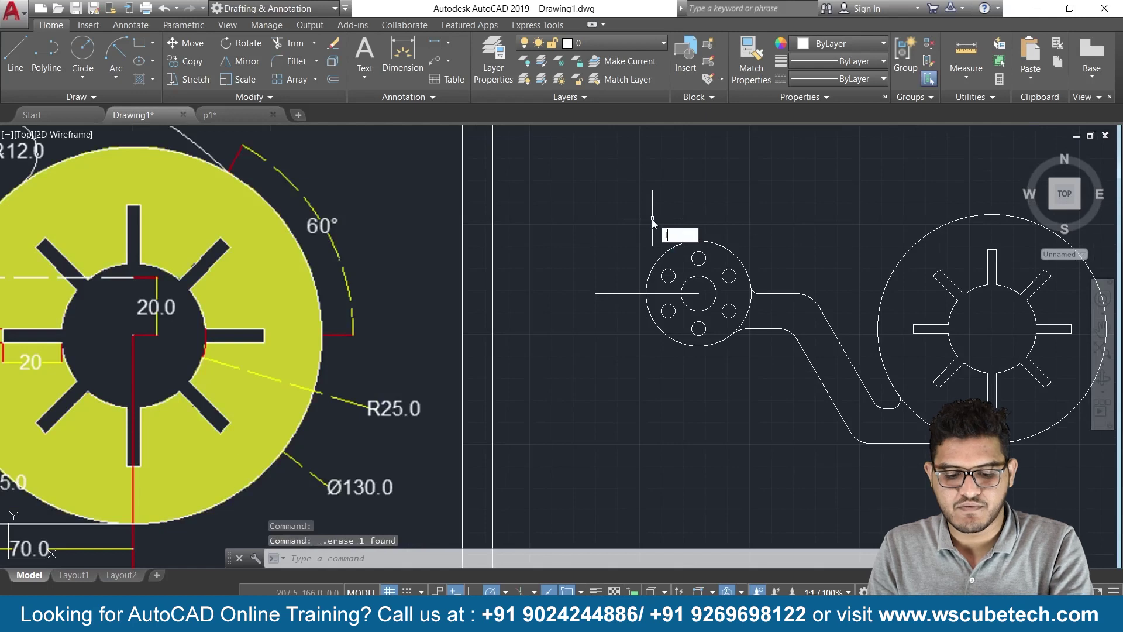
{"action": "key", "text": "Return"}
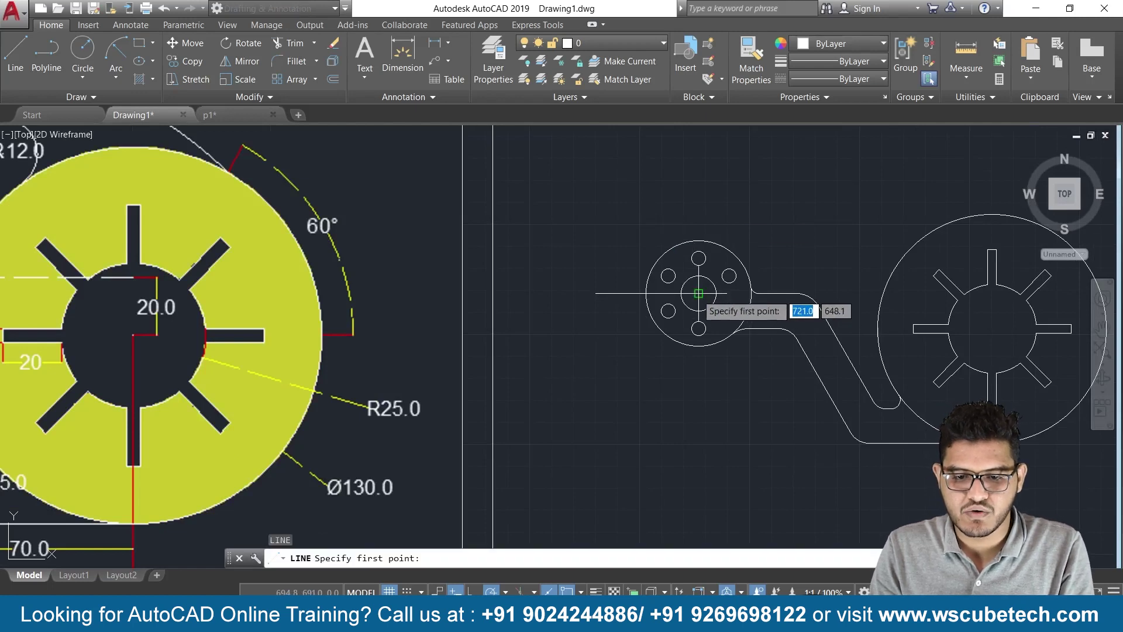
{"action": "left_click", "coordinate": [699, 293]}
{"action": "left_click", "coordinate": [611, 242]}
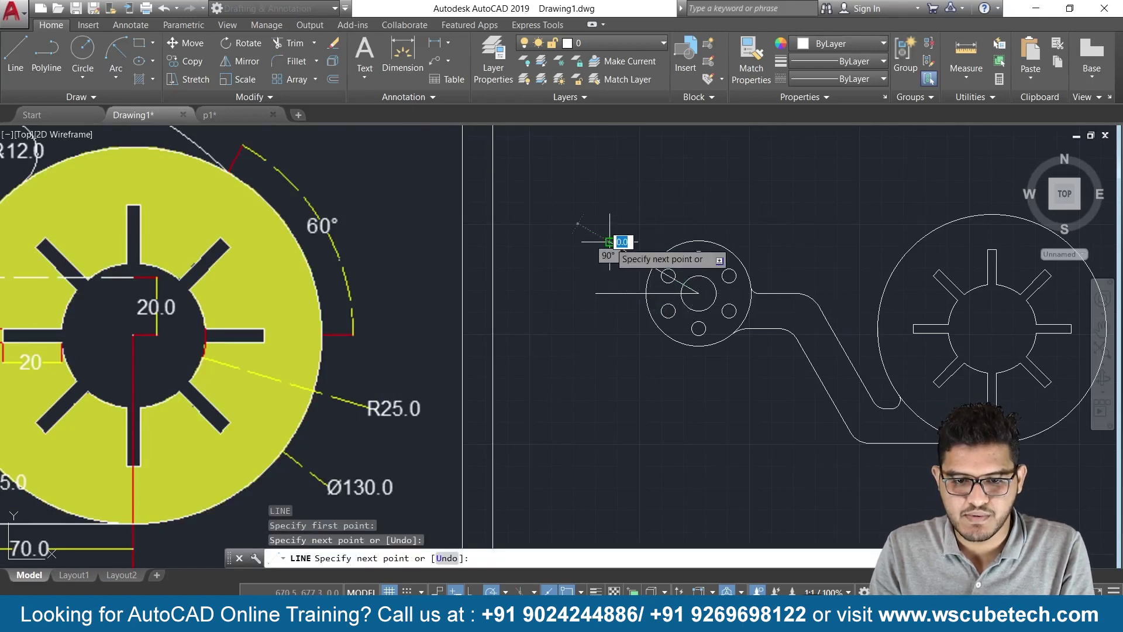
{"action": "key", "text": "Return"}
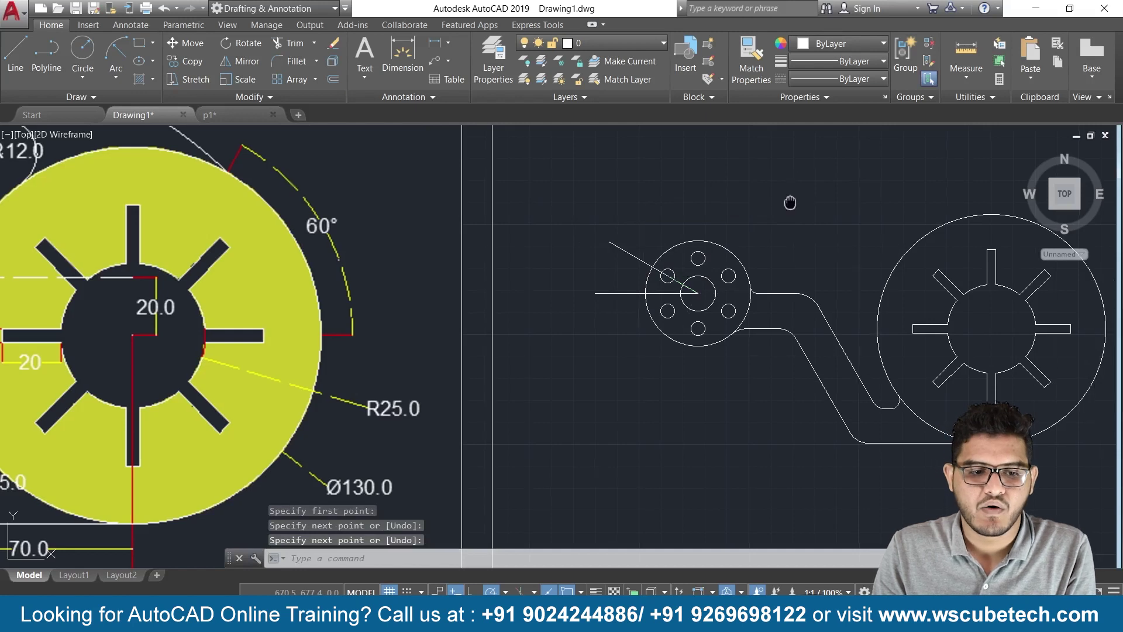
{"action": "scroll", "coordinate": [643, 213], "scroll_direction": "down", "scroll_amount": 2}
{"action": "scroll", "coordinate": [524, 220], "scroll_direction": "down", "scroll_amount": 2}
{"action": "scroll", "coordinate": [524, 219], "scroll_direction": "up", "scroll_amount": 2}
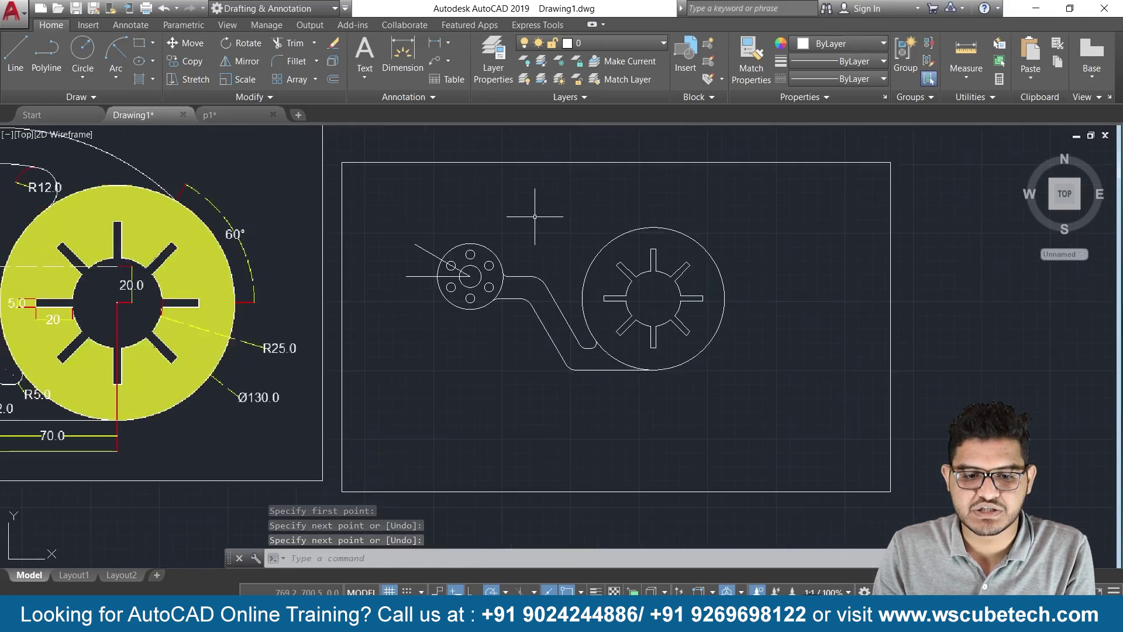
{"action": "scroll", "coordinate": [570, 224], "scroll_direction": "up", "scroll_amount": 1}
{"action": "scroll", "coordinate": [512, 251], "scroll_direction": "up", "scroll_amount": 1}
{"action": "scroll", "coordinate": [494, 252], "scroll_direction": "up", "scroll_amount": 1}
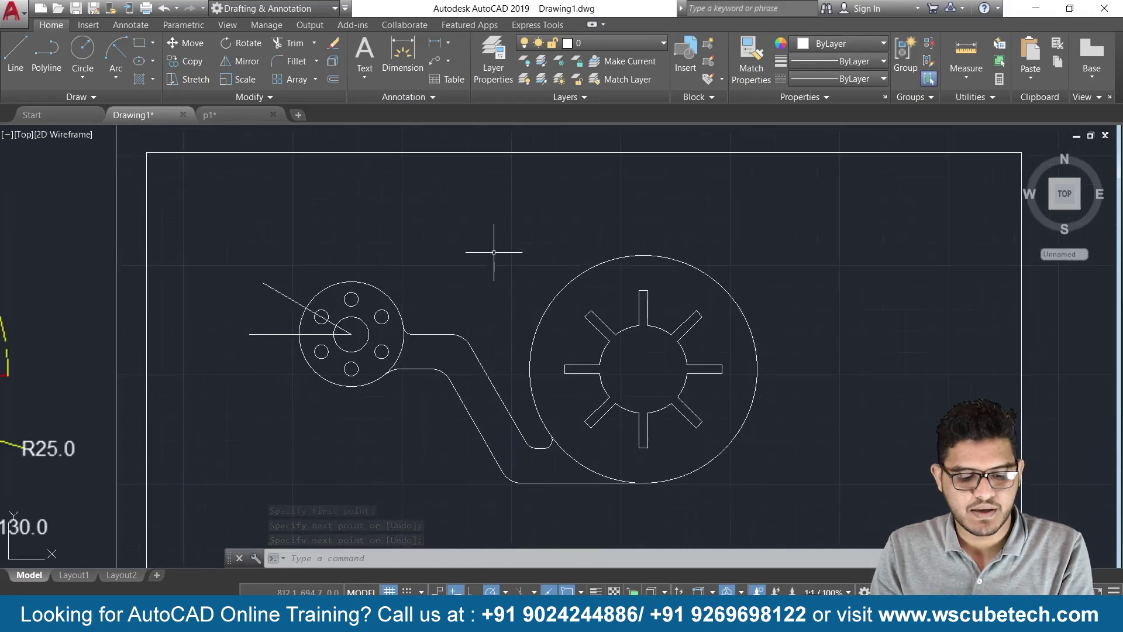
- From the wheel centre, draw one line horizontally right and a second line angled up-right past the rim
{"action": "type", "text": "l"}
{"action": "key", "text": "Return"}
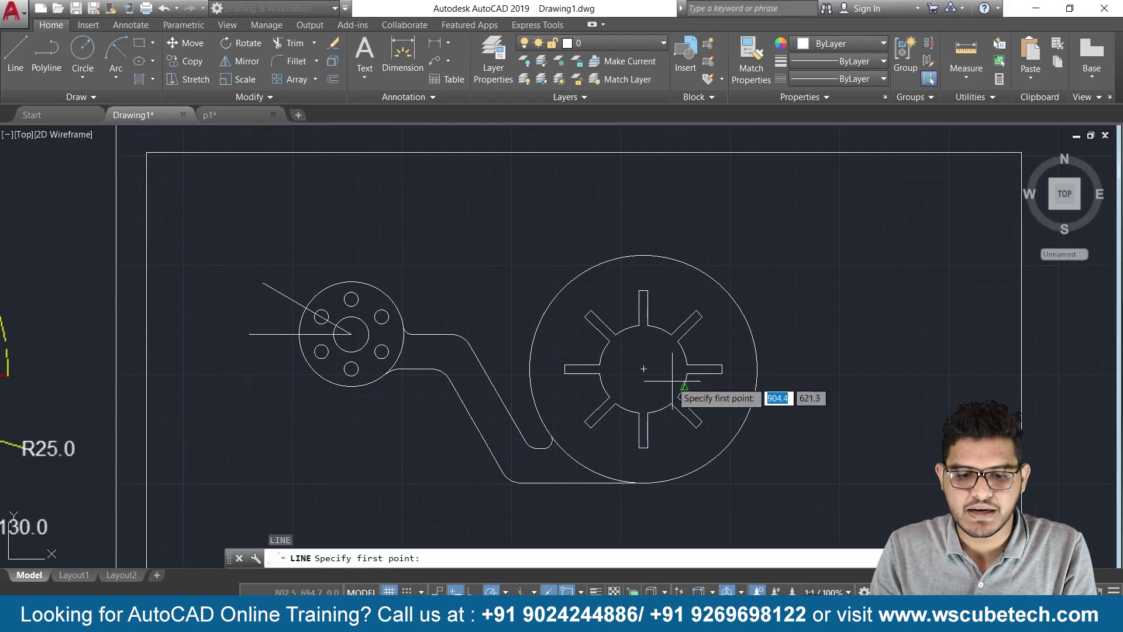
{"action": "left_click", "coordinate": [643, 369]}
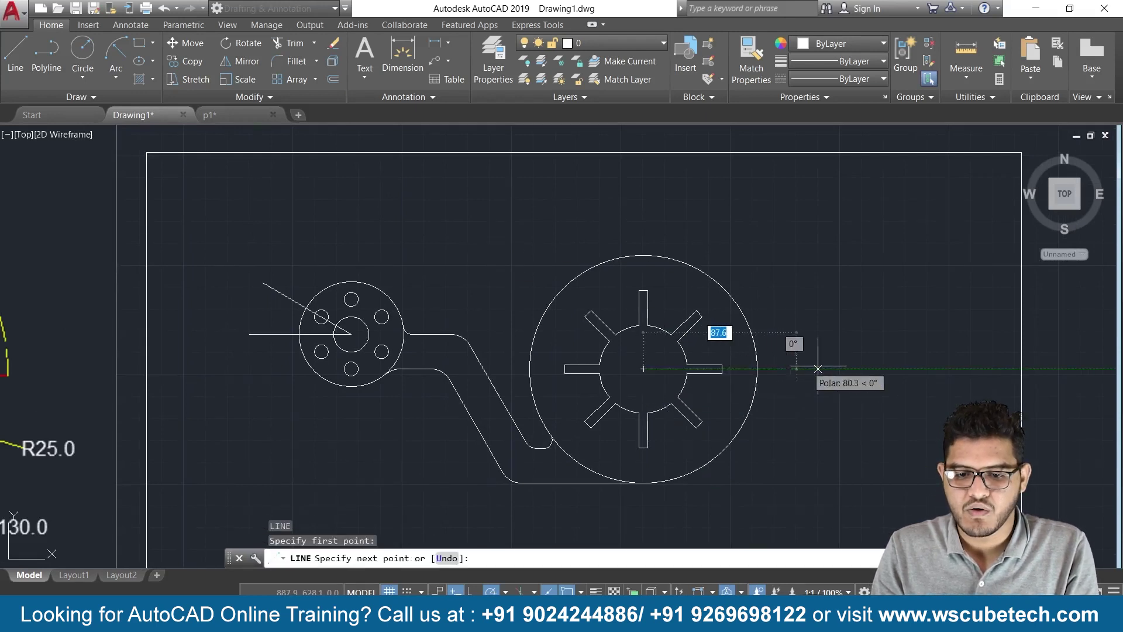
{"action": "left_click", "coordinate": [858, 369]}
{"action": "key", "text": "Return"}
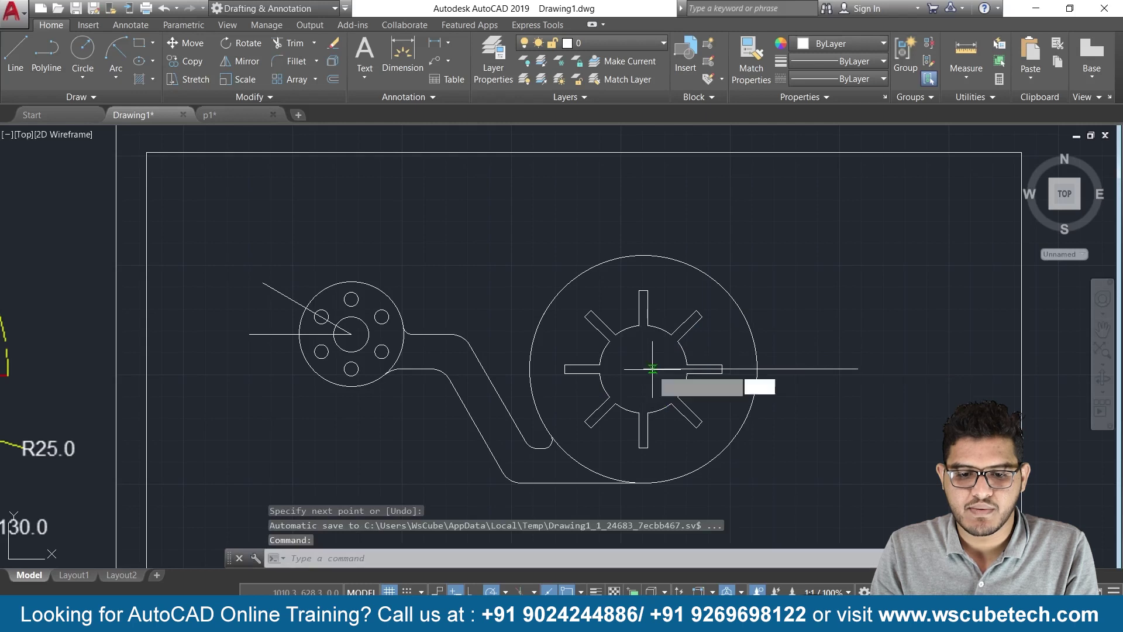
{"action": "key", "text": "Return"}
{"action": "left_click", "coordinate": [644, 369]}
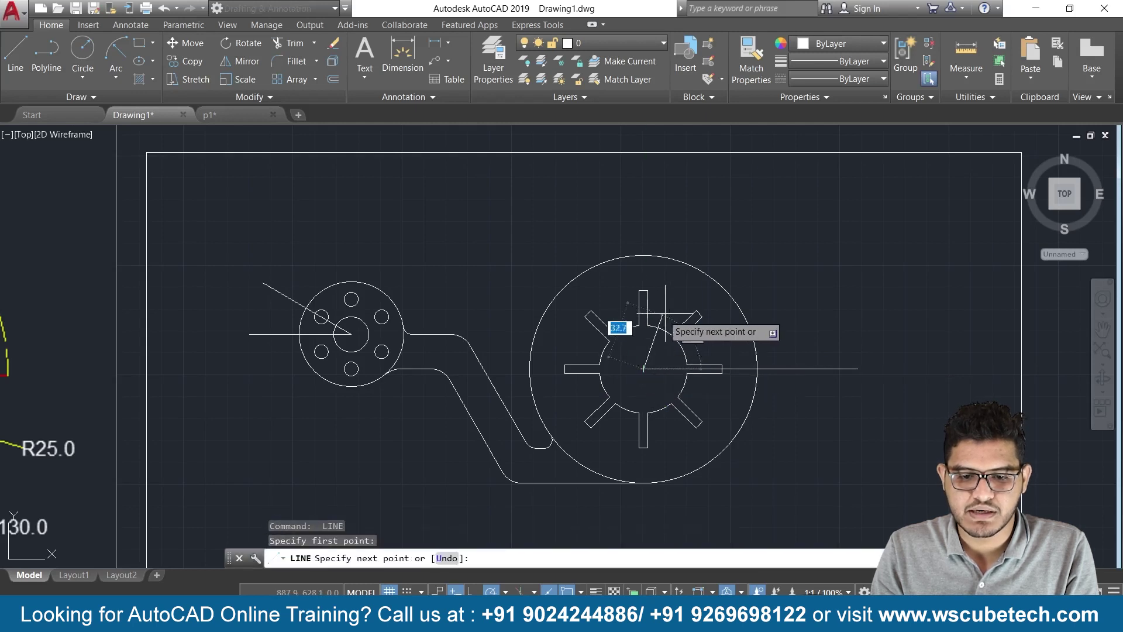
{"action": "left_click", "coordinate": [731, 219]}
{"action": "key", "text": "Return"}
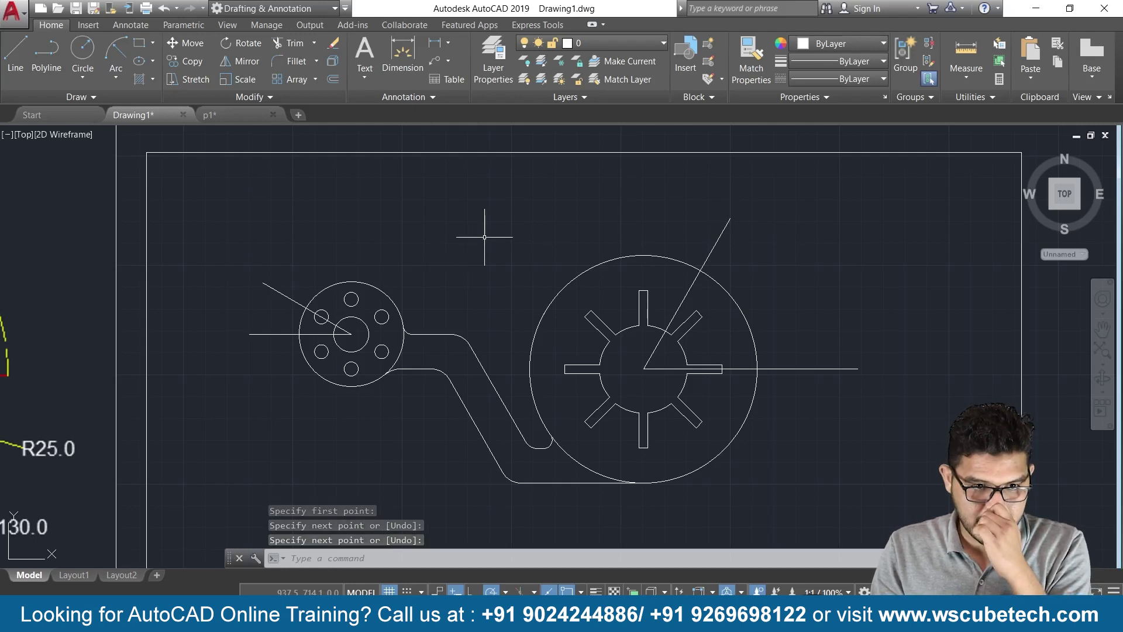
- Try a Start, End, Radius arc from the hub to the wheel's angled line, then cancel it
{"action": "left_click", "coordinate": [120, 70]}
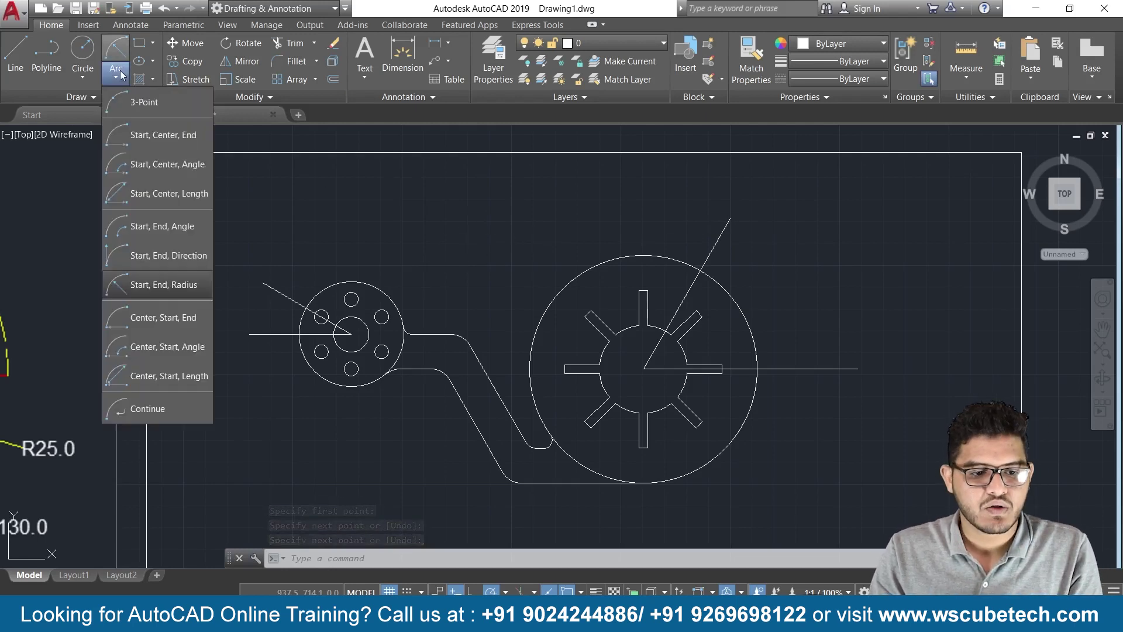
{"action": "left_click", "coordinate": [155, 287]}
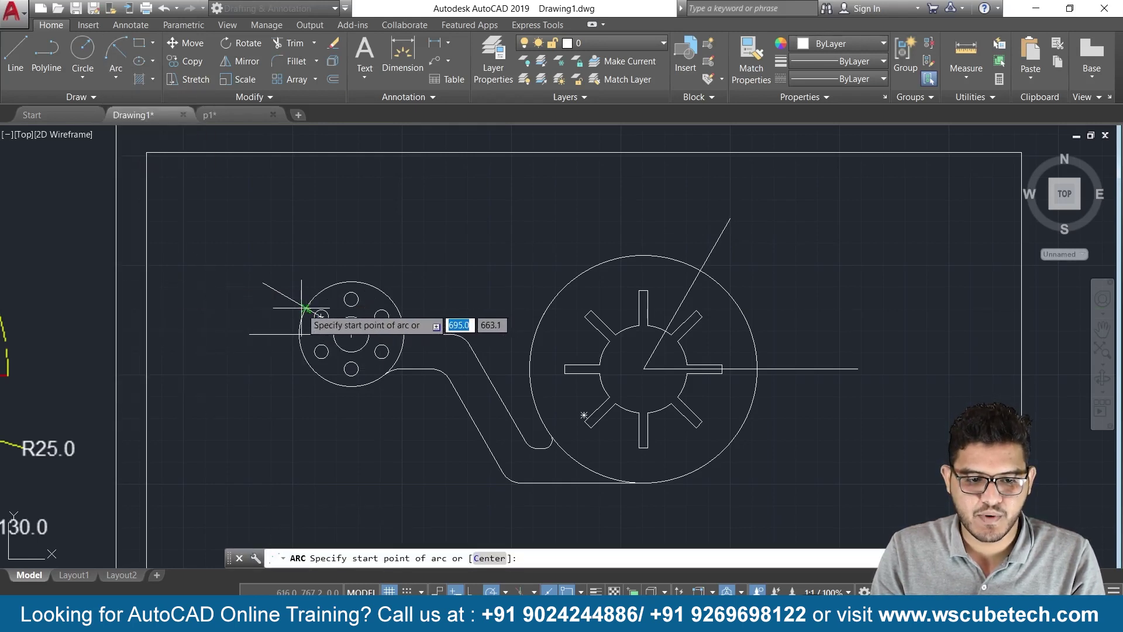
{"action": "scroll", "coordinate": [307, 308], "scroll_direction": "up", "scroll_amount": 4}
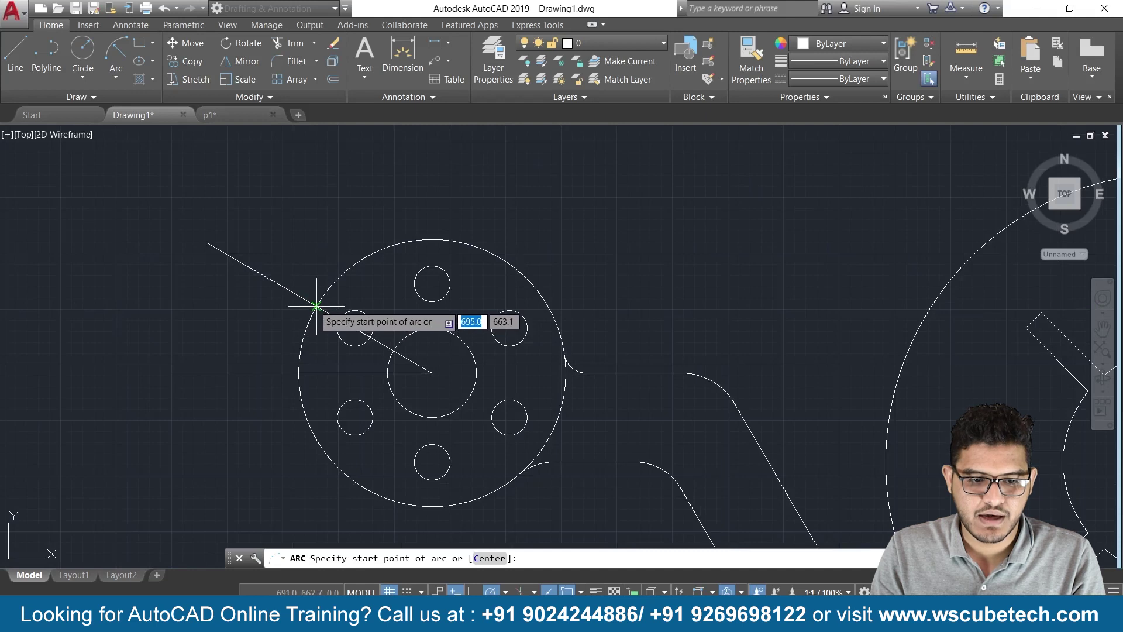
{"action": "left_click", "coordinate": [314, 309]}
{"action": "middle_click_drag", "start_coordinate": [820, 251], "coordinate": [808, 257]}
{"action": "scroll", "coordinate": [526, 326], "scroll_direction": "down", "scroll_amount": 3}
{"action": "middle_click_drag", "start_coordinate": [526, 326], "coordinate": [547, 288]}
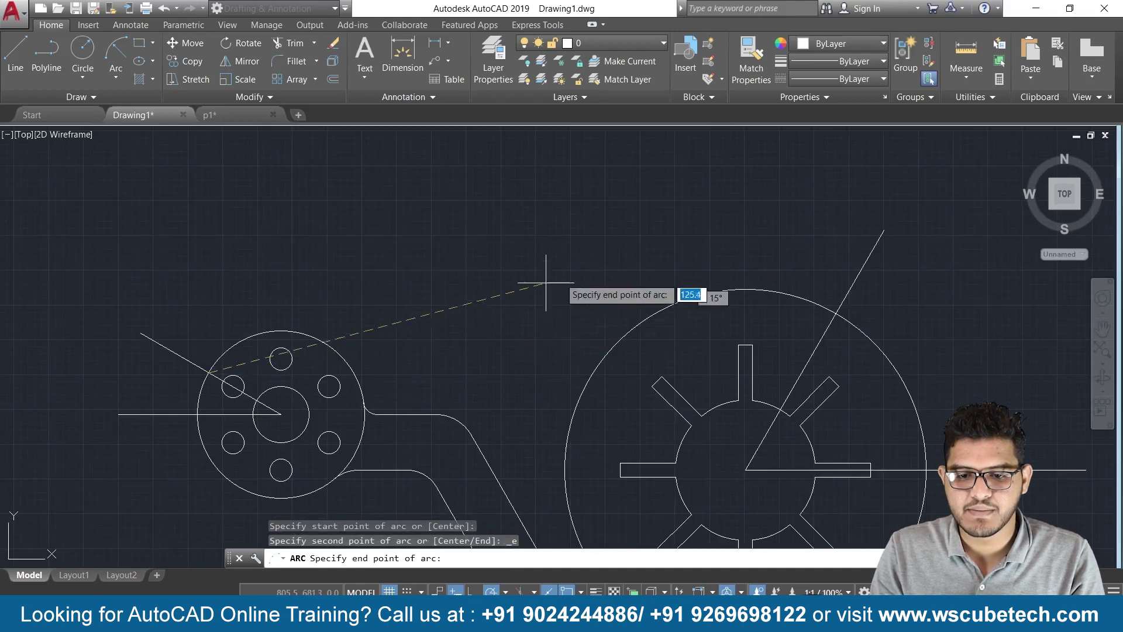
{"action": "left_click", "coordinate": [838, 313]}
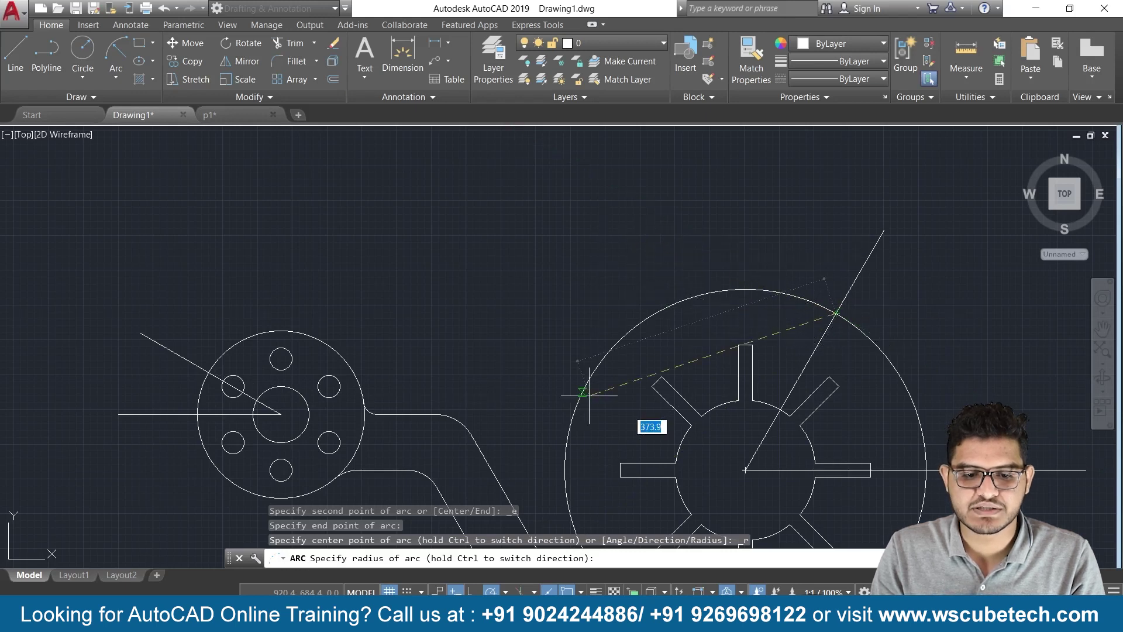
{"action": "key", "text": "Escape"}
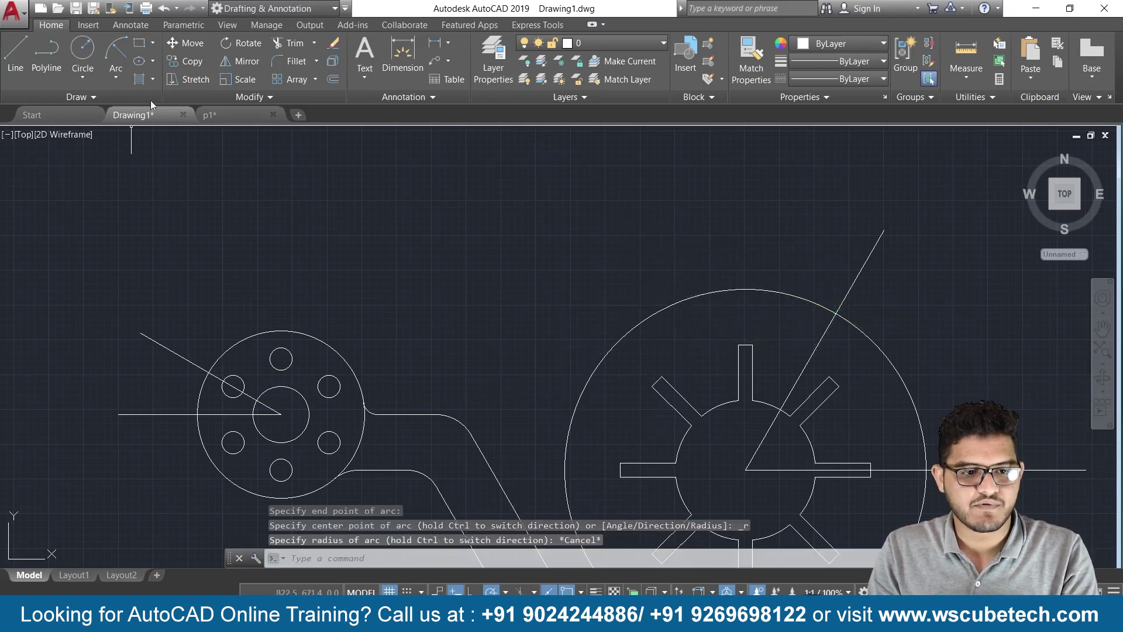
- Draw the arc from the wheel's rim to a point beside the hub with radius 144
{"action": "left_click", "coordinate": [113, 53]}
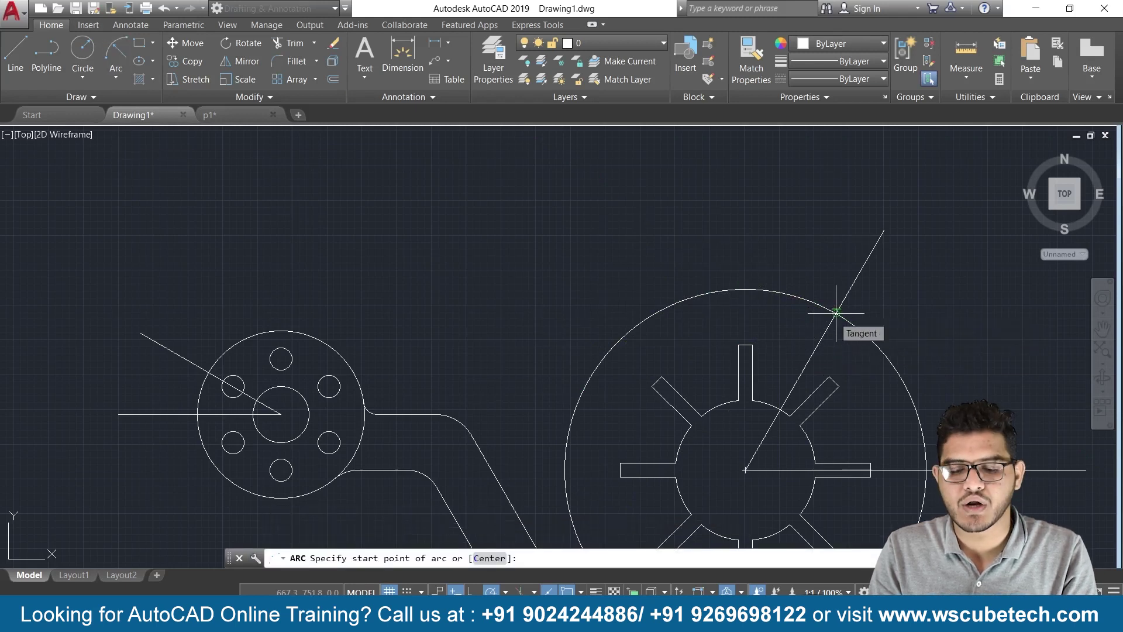
{"action": "left_click", "coordinate": [838, 313]}
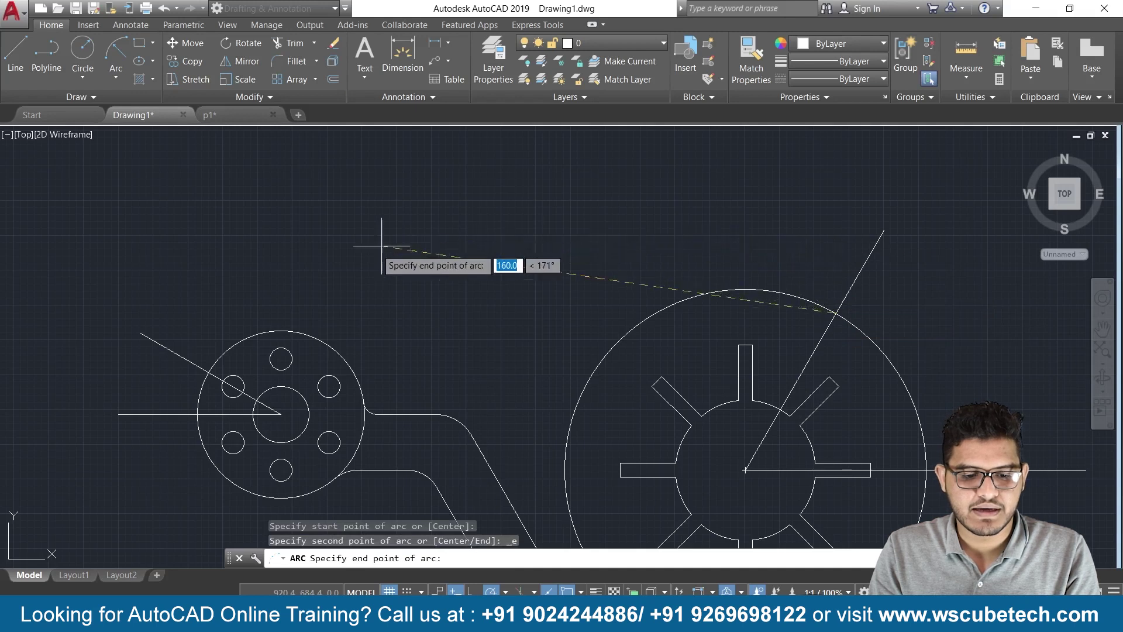
{"action": "left_click", "coordinate": [208, 370]}
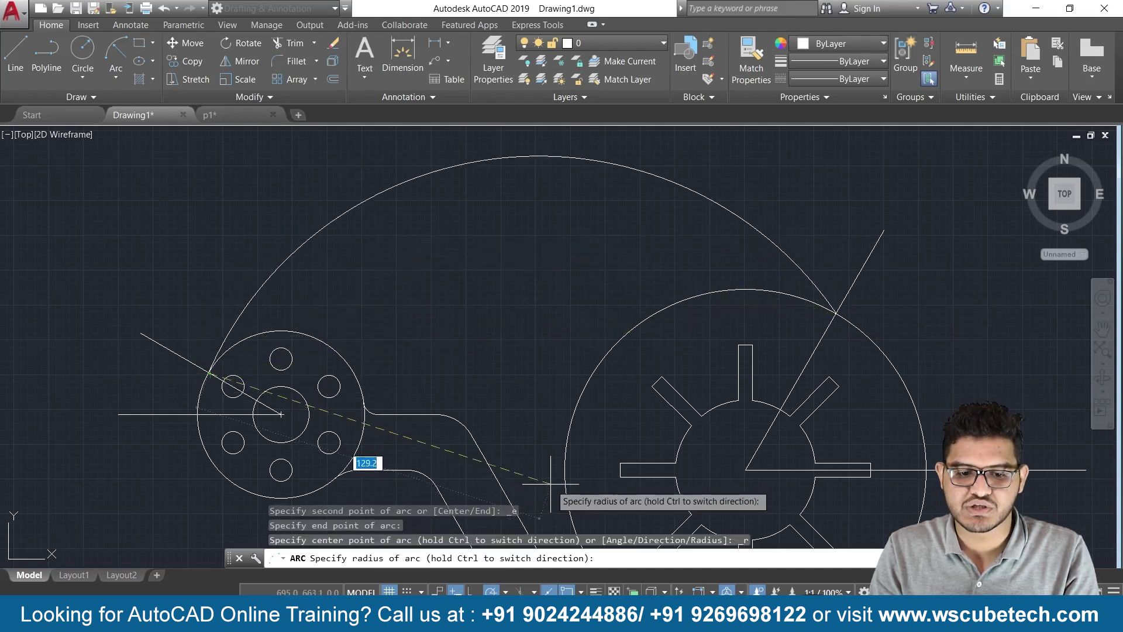
{"action": "scroll", "coordinate": [547, 479], "scroll_direction": "down", "scroll_amount": 2}
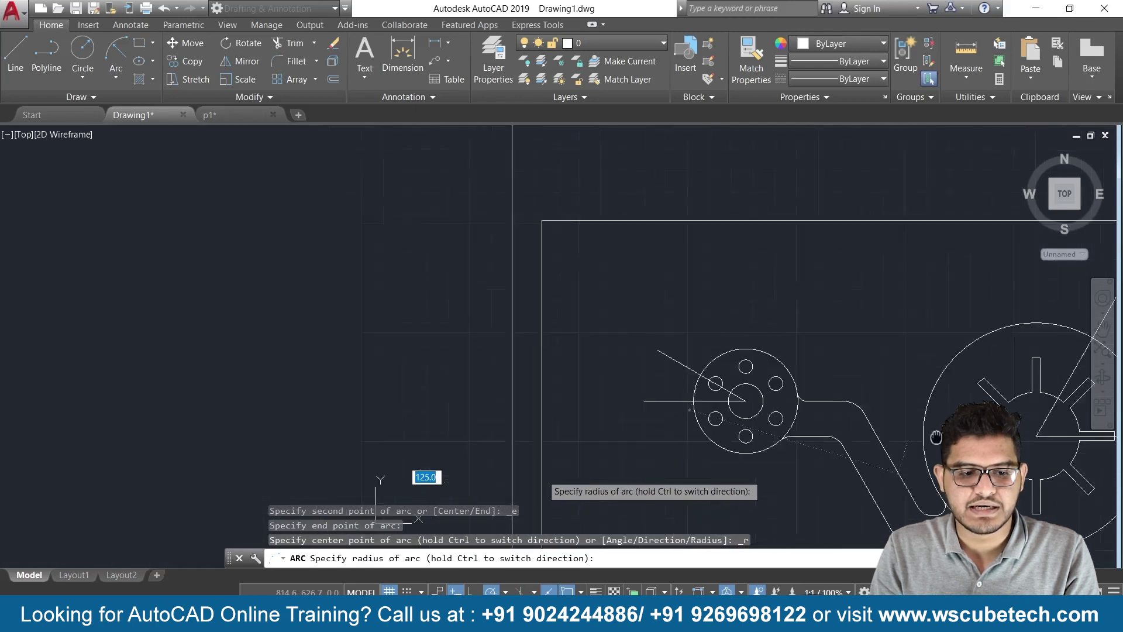
{"action": "middle_click_drag", "start_coordinate": [542, 473], "coordinate": [1043, 431]}
{"action": "middle_click_drag", "start_coordinate": [345, 429], "coordinate": [715, 424]}
{"action": "middle_click_drag", "start_coordinate": [810, 430], "coordinate": [554, 375]}
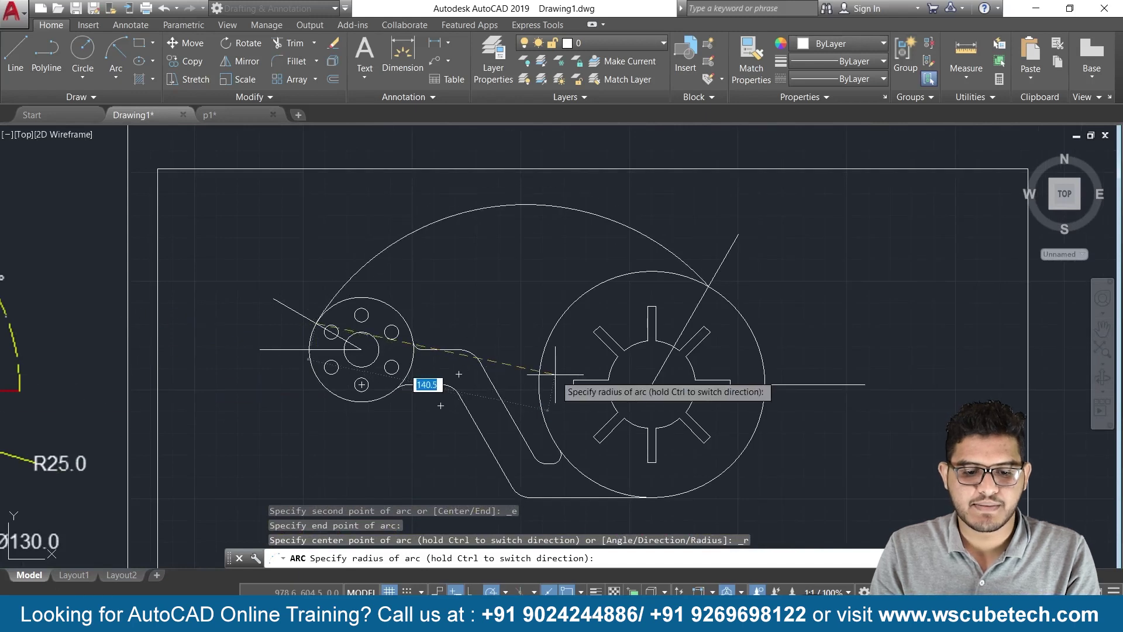
{"action": "type", "text": "144"}
{"action": "key", "text": "Return"}
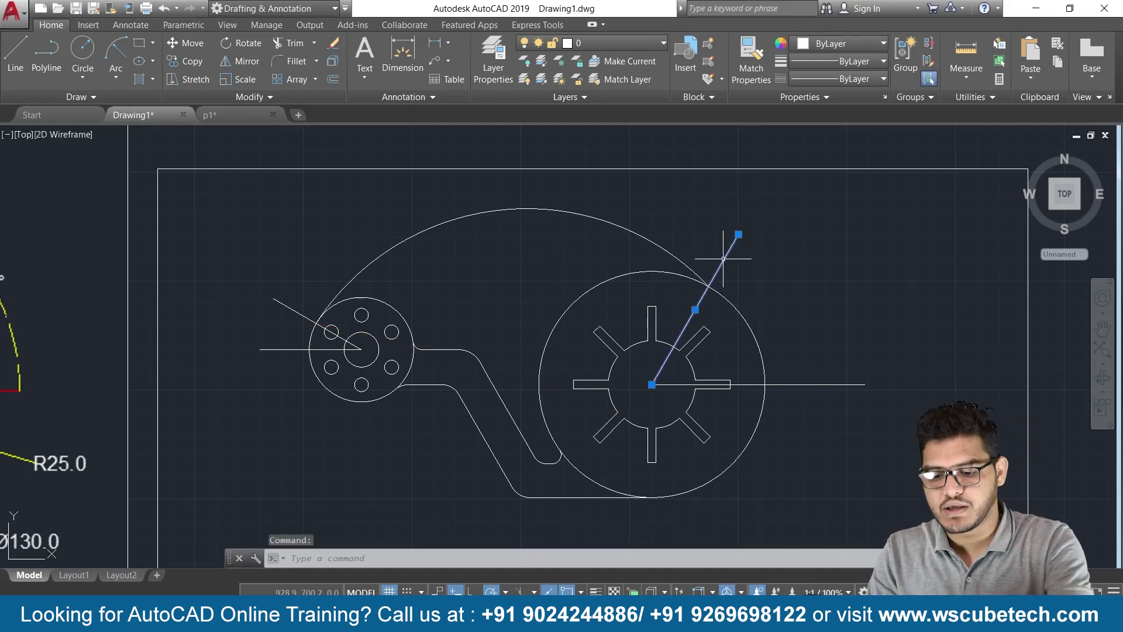
- Delete the angled and horizontal construction lines at the wheel and the hub
{"action": "key", "text": "Delete"}
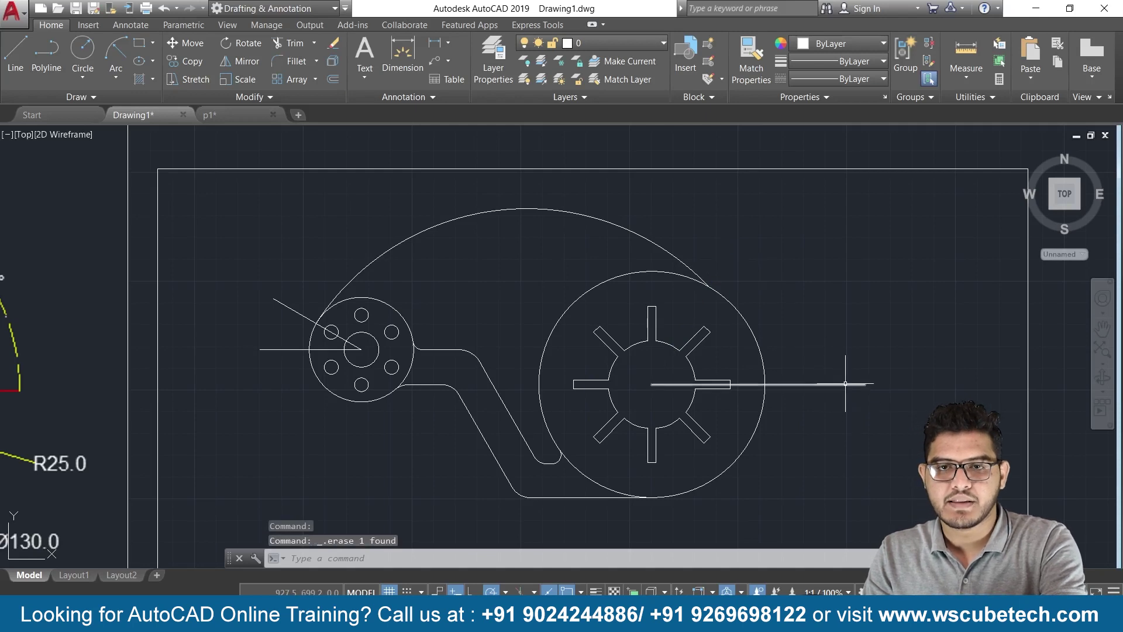
{"action": "left_click", "coordinate": [845, 384]}
{"action": "key", "text": "Delete"}
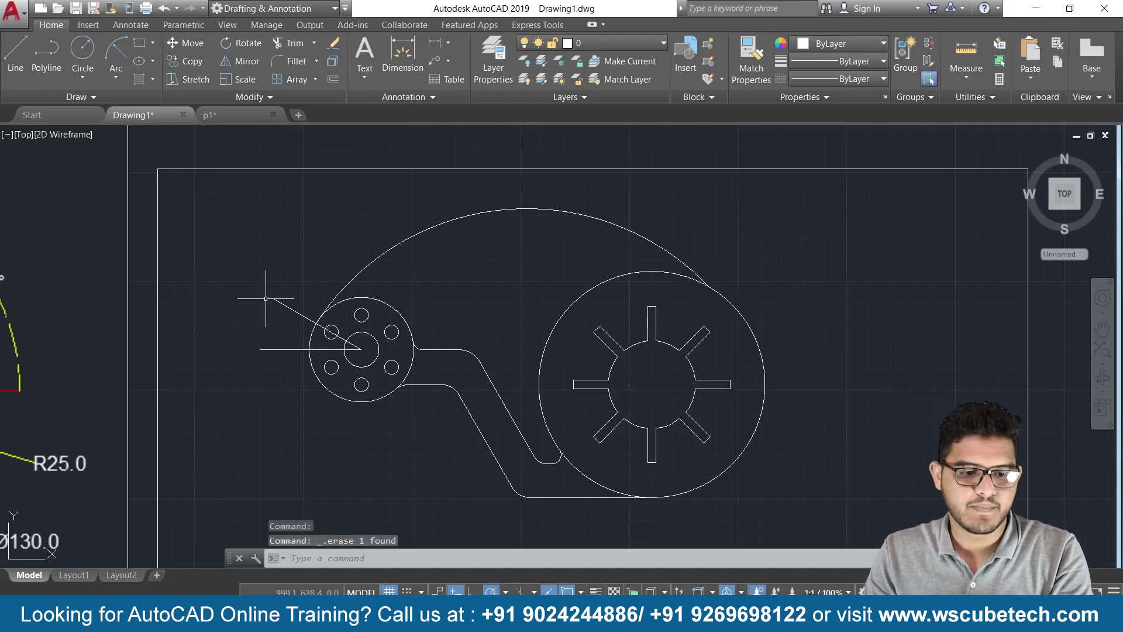
{"action": "left_click", "coordinate": [285, 304]}
{"action": "key", "text": "Delete"}
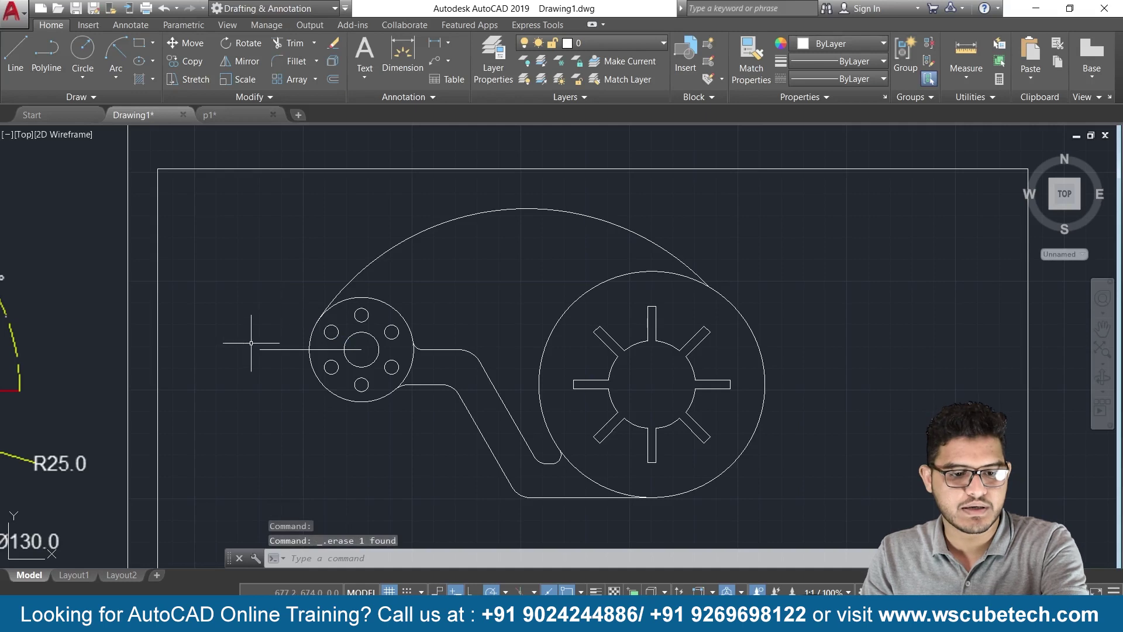
{"action": "left_click", "coordinate": [264, 349]}
{"action": "key", "text": "Delete"}
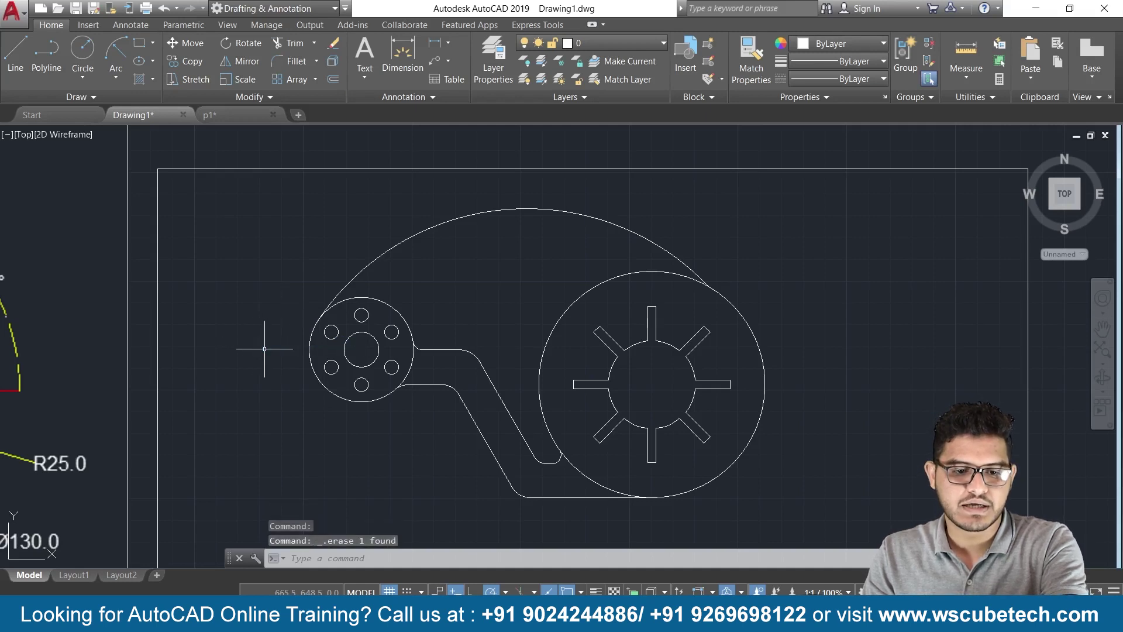
- Pan over to review the reference drawing and return to the part
{"action": "scroll", "coordinate": [201, 345], "scroll_direction": "down", "scroll_amount": 4}
{"action": "middle_click_drag", "start_coordinate": [100, 371], "coordinate": [309, 406]}
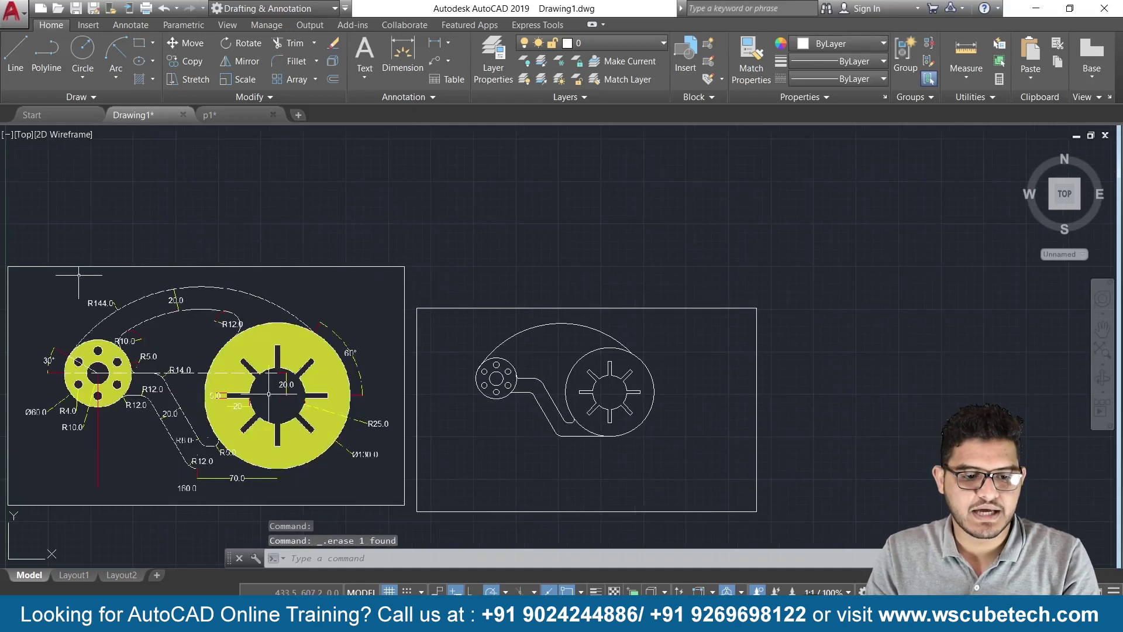
{"action": "scroll", "coordinate": [227, 381], "scroll_direction": "up", "scroll_amount": 2}
{"action": "middle_click_drag", "start_coordinate": [141, 362], "coordinate": [232, 387]}
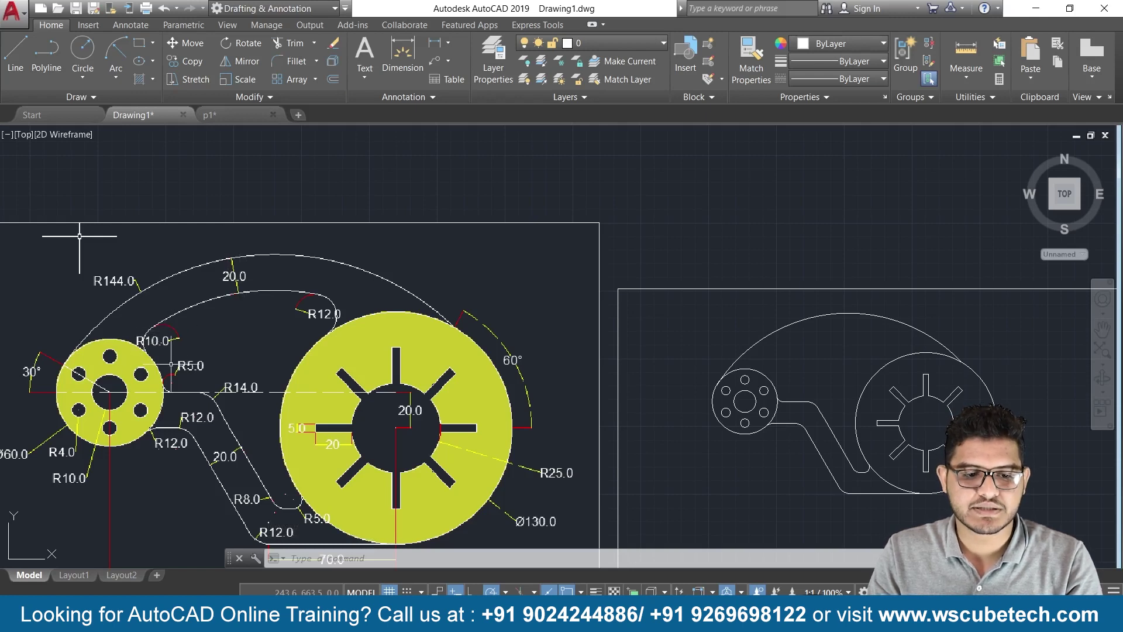
{"action": "middle_click_drag", "start_coordinate": [663, 361], "coordinate": [416, 354]}
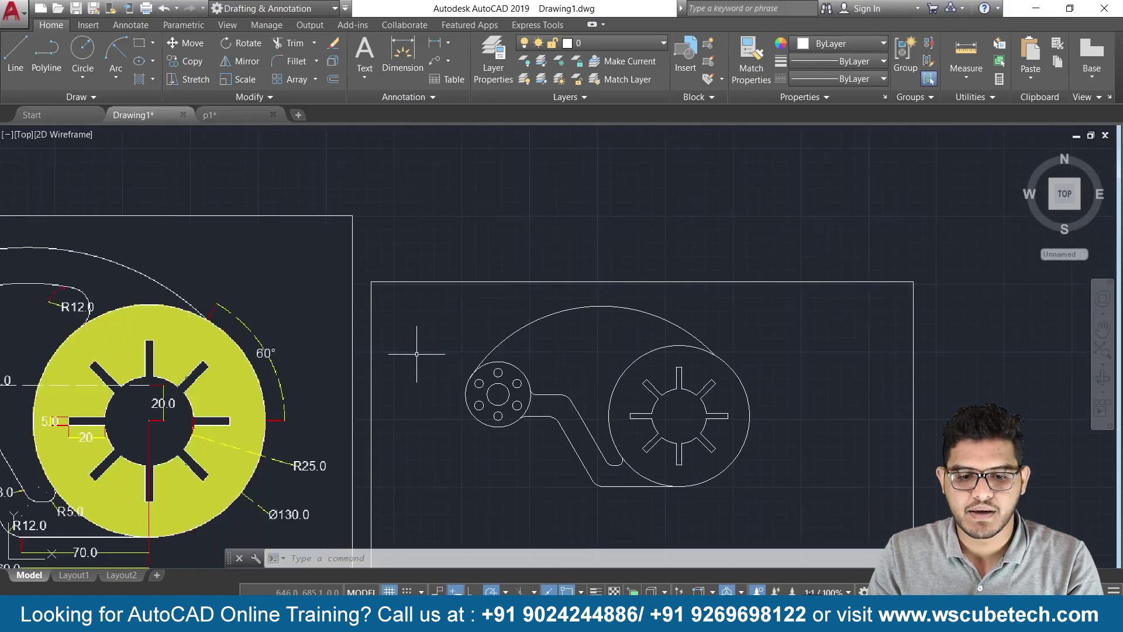
{"action": "scroll", "coordinate": [579, 349], "scroll_direction": "up", "scroll_amount": 2}
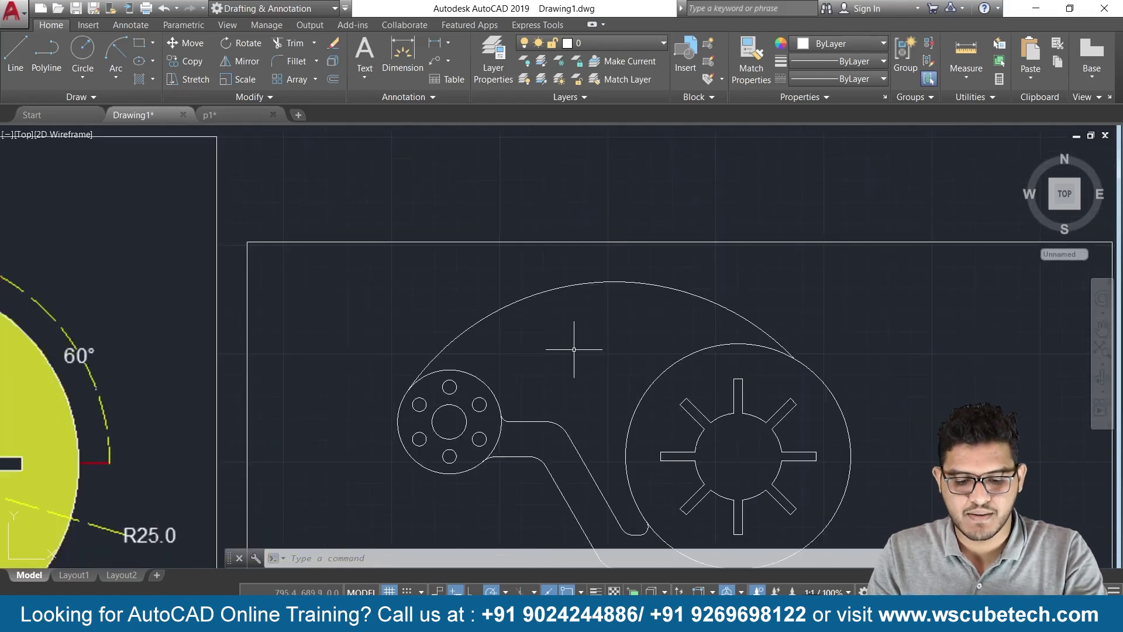
- Offset the large top arc 20 units inward
{"action": "type", "text": "o"}
{"action": "key", "text": "Return"}
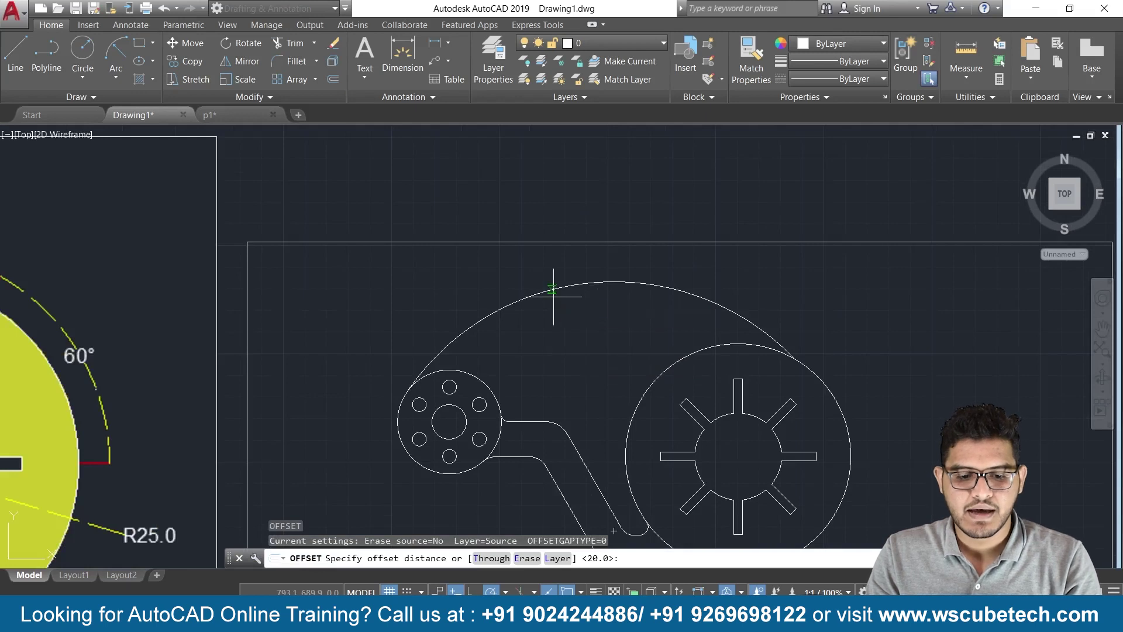
{"action": "type", "text": "20"}
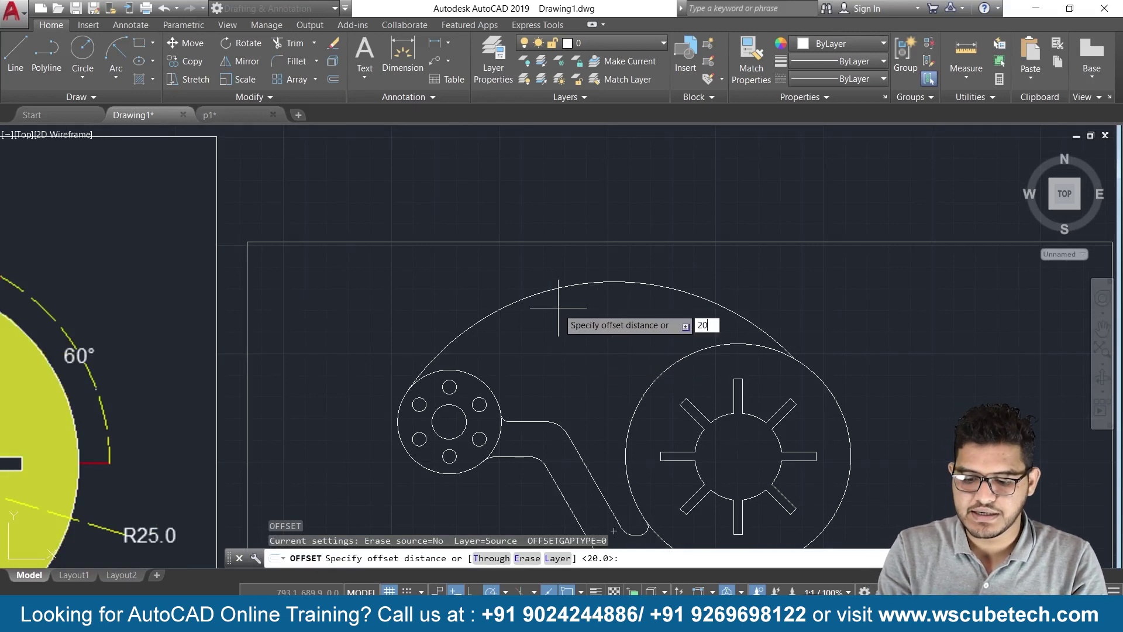
{"action": "key", "text": "Return"}
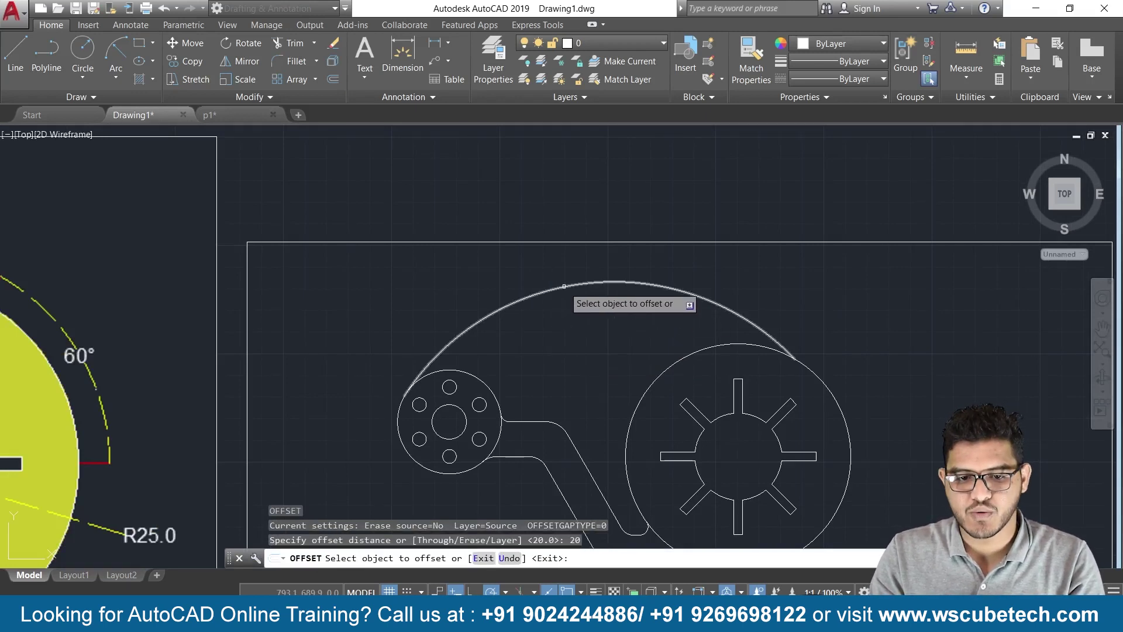
{"action": "left_click", "coordinate": [563, 288]}
{"action": "left_click", "coordinate": [580, 344]}
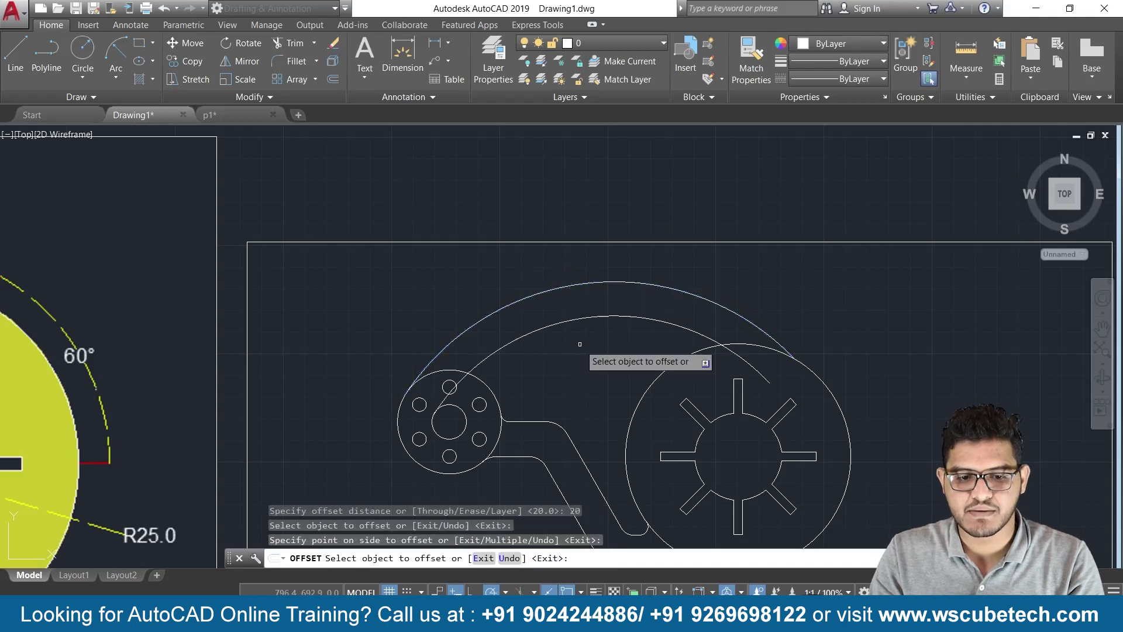
{"action": "key", "text": "Return"}
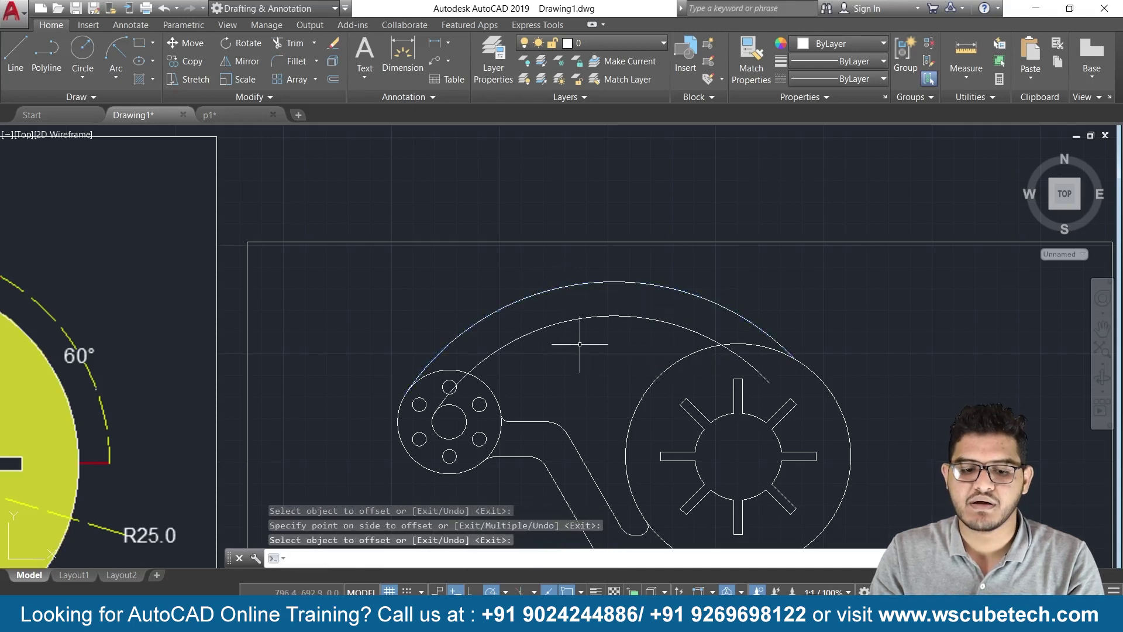
- Compare against the yellow reference drawing and re-centre the white drawing
{"action": "scroll", "coordinate": [580, 344], "scroll_direction": "up", "scroll_amount": 2}
{"action": "scroll", "coordinate": [579, 344], "scroll_direction": "down", "scroll_amount": 3}
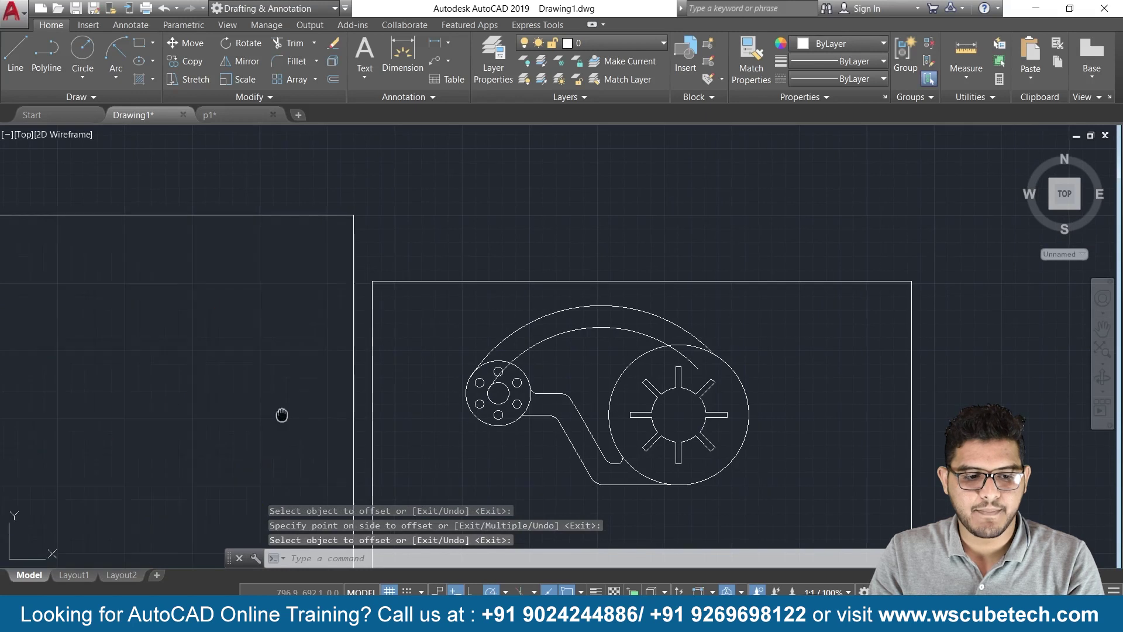
{"action": "middle_click_drag", "start_coordinate": [282, 415], "coordinate": [585, 418]}
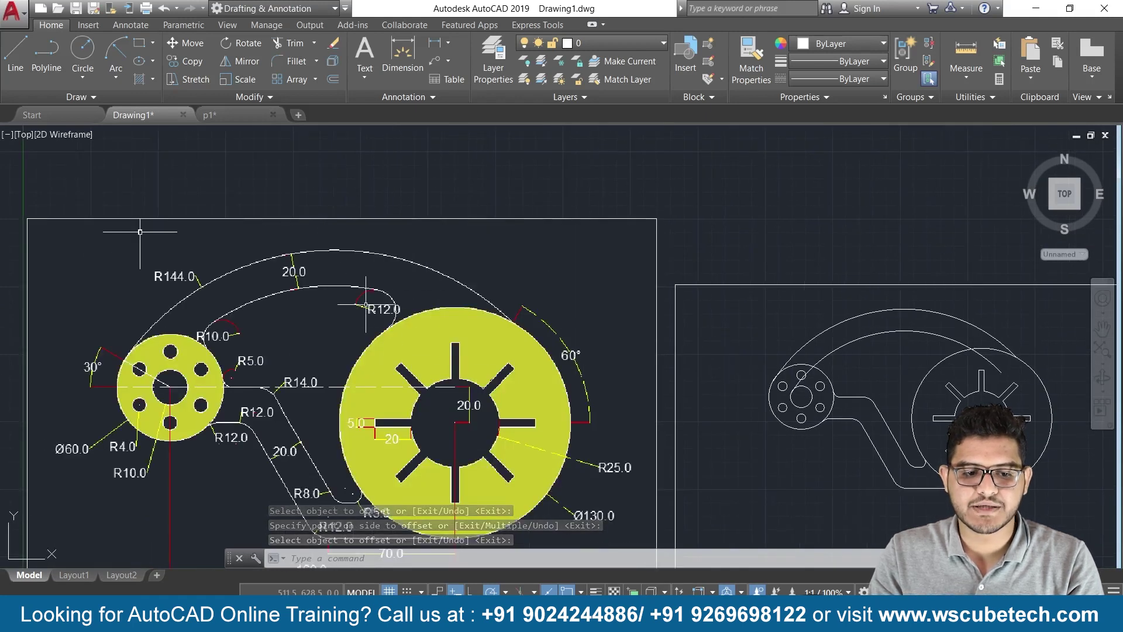
{"action": "scroll", "coordinate": [518, 394], "scroll_direction": "up", "scroll_amount": 2}
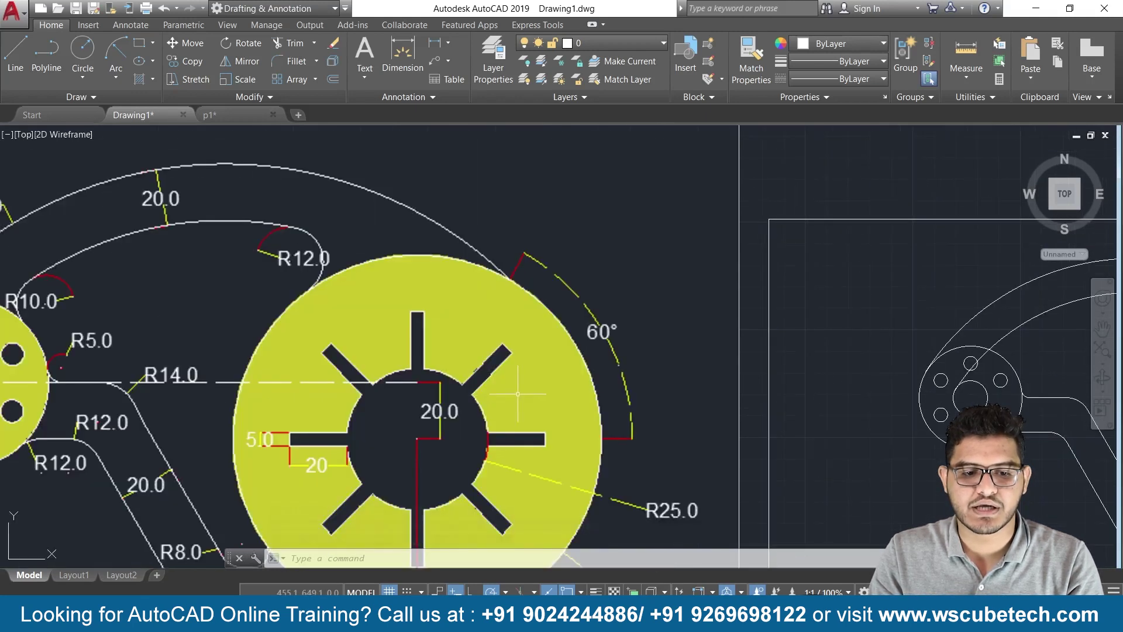
{"action": "middle_click_drag", "start_coordinate": [671, 387], "coordinate": [68, 337]}
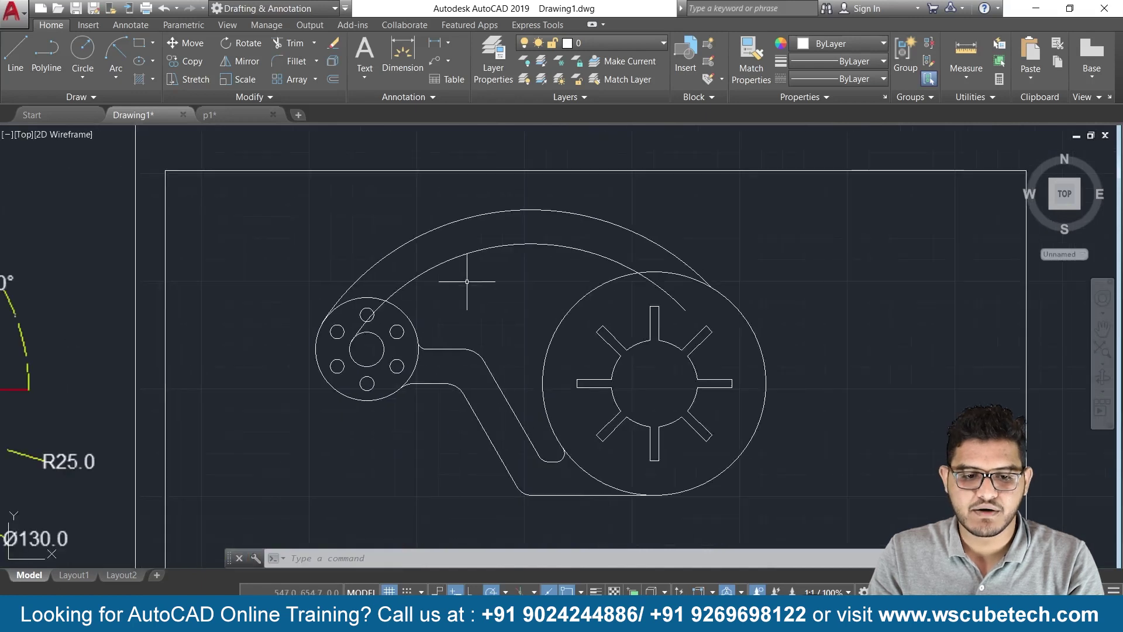
{"action": "scroll", "coordinate": [468, 289], "scroll_direction": "up", "scroll_amount": 2}
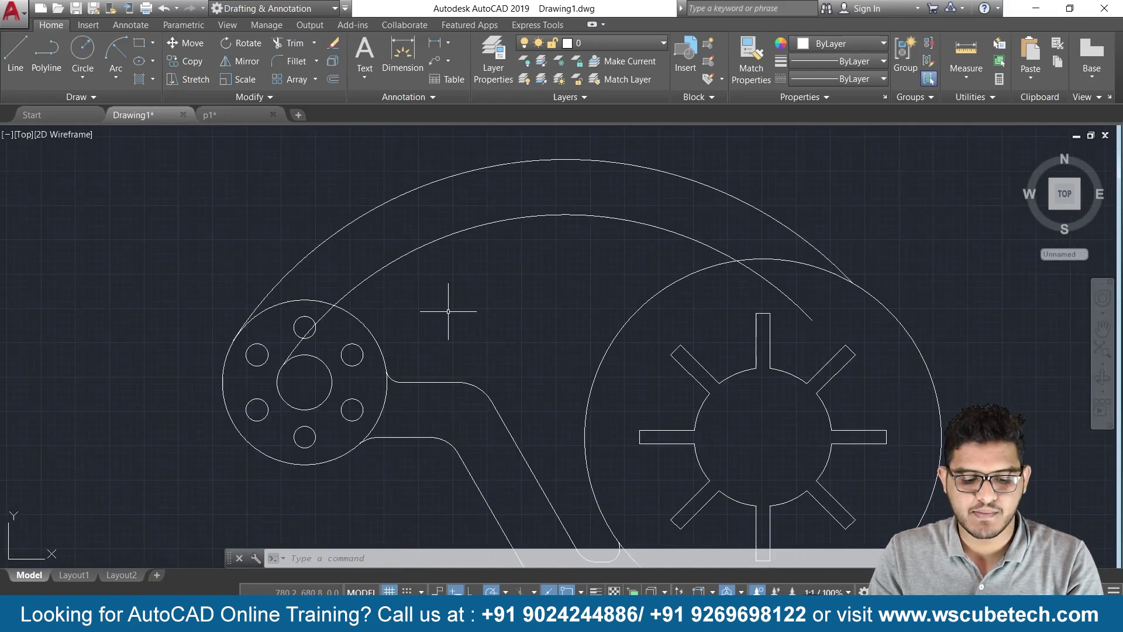
- Draw a radius-10 circle tangent to the inner arc and the hub
{"action": "type", "text": "c"}
{"action": "key", "text": "Return"}
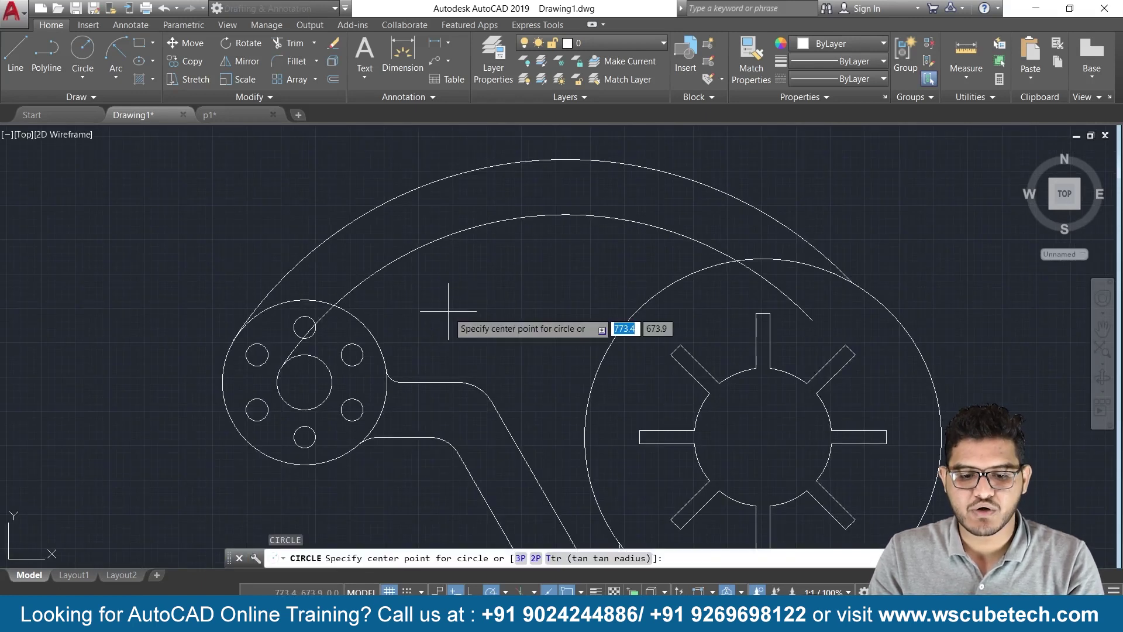
{"action": "left_click", "coordinate": [553, 558]}
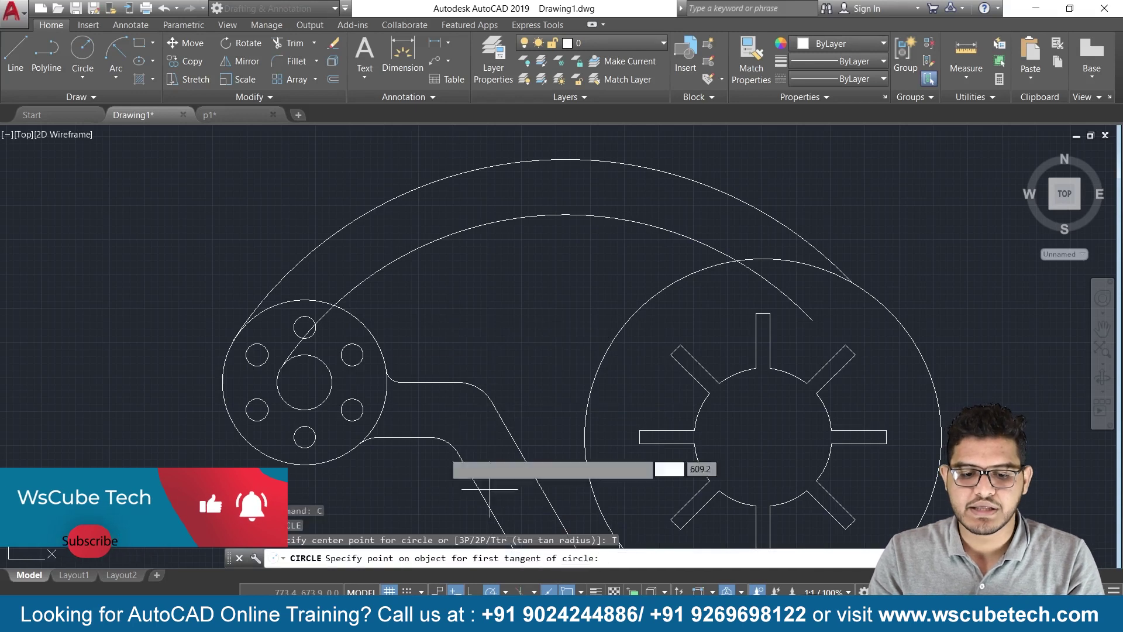
{"action": "left_click", "coordinate": [367, 279]}
{"action": "left_click", "coordinate": [360, 309]}
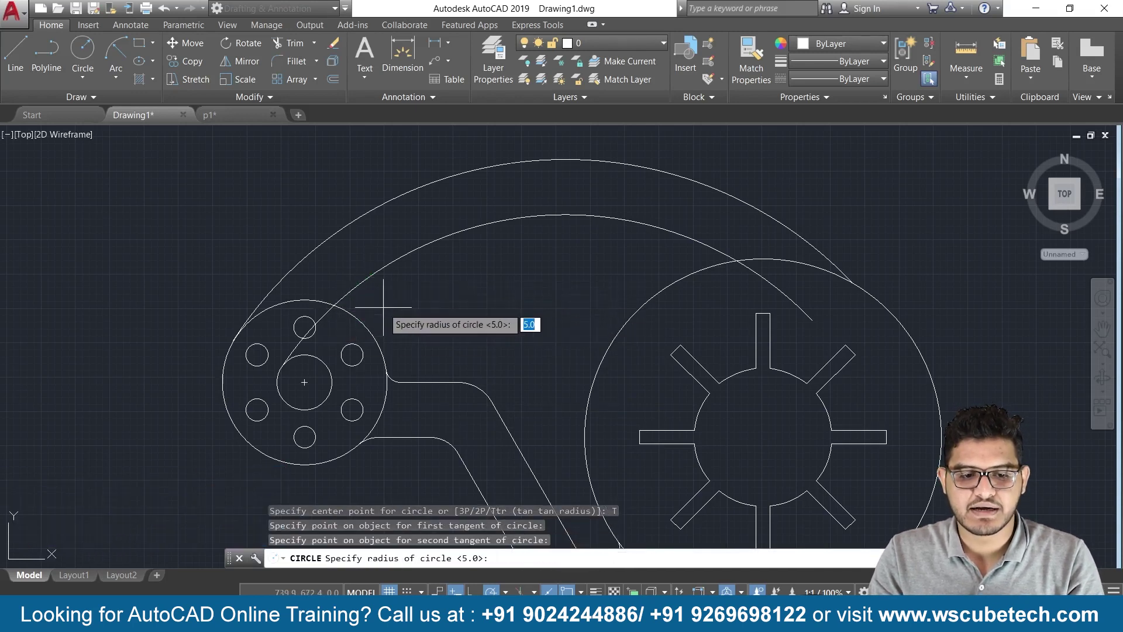
{"action": "type", "text": "10"}
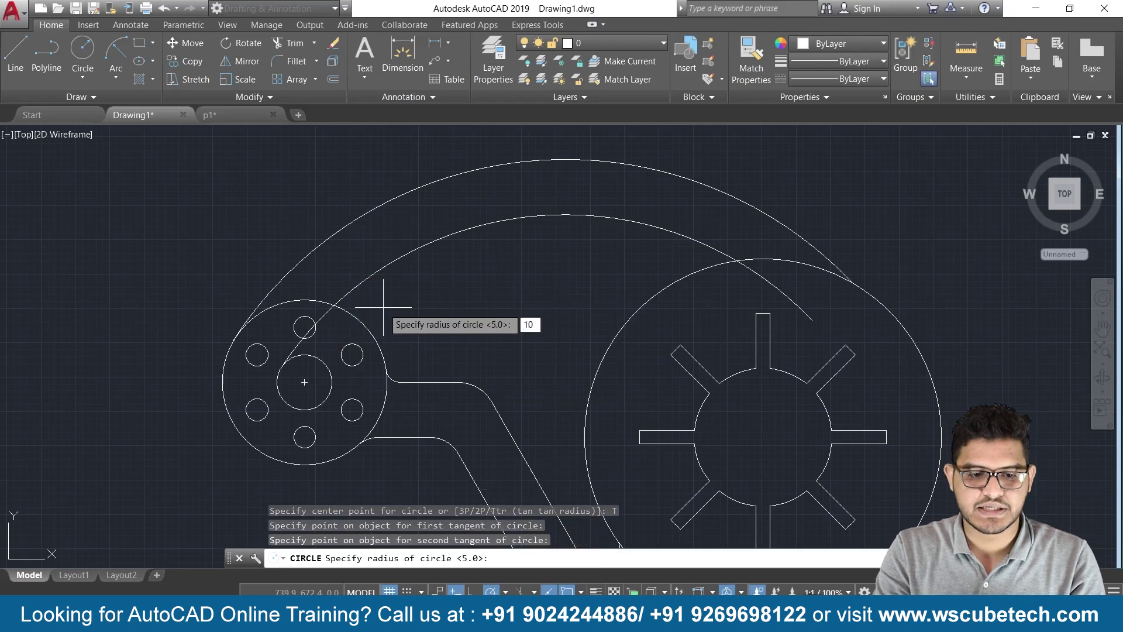
{"action": "key", "text": "Return"}
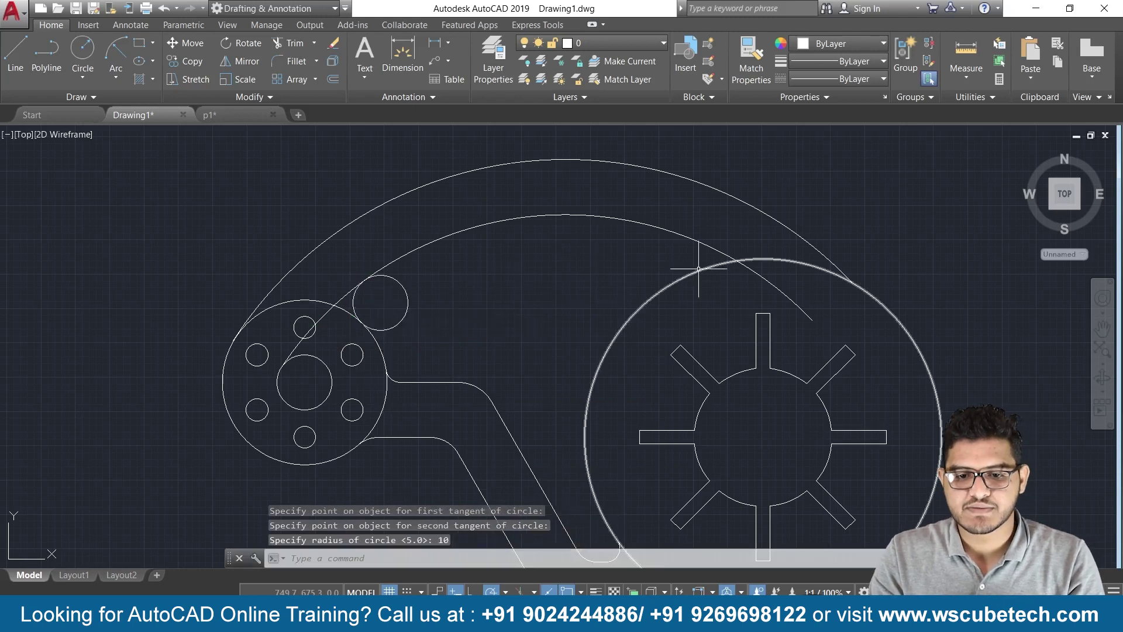
- Draw a radius-12 circle tangent to the inner arc and the wheel
{"action": "type", "text": "c"}
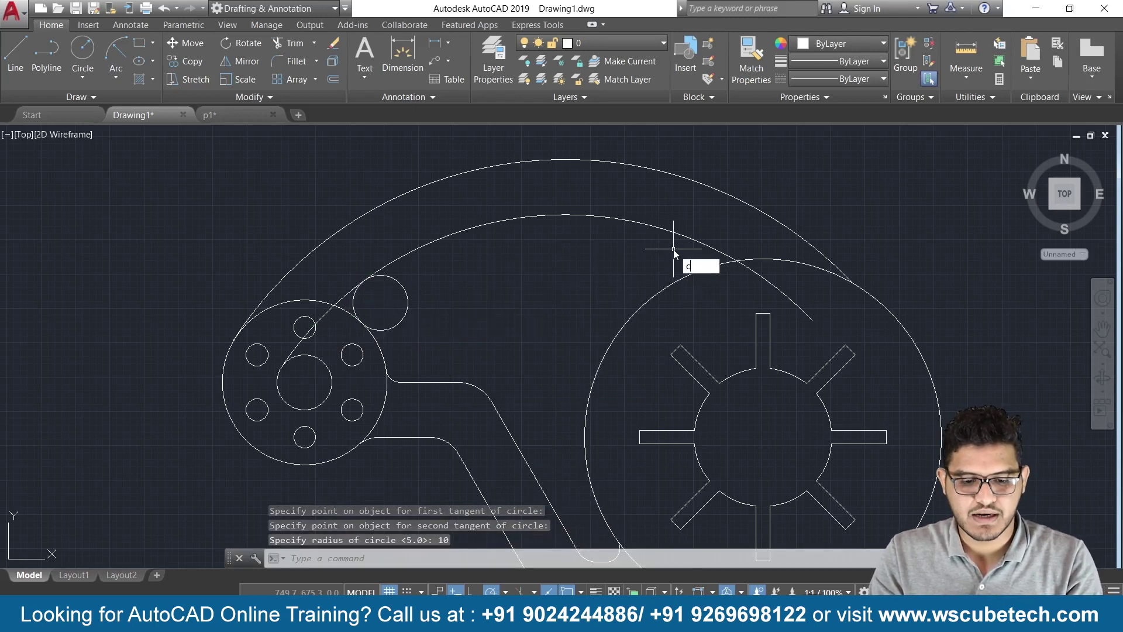
{"action": "key", "text": "Return"}
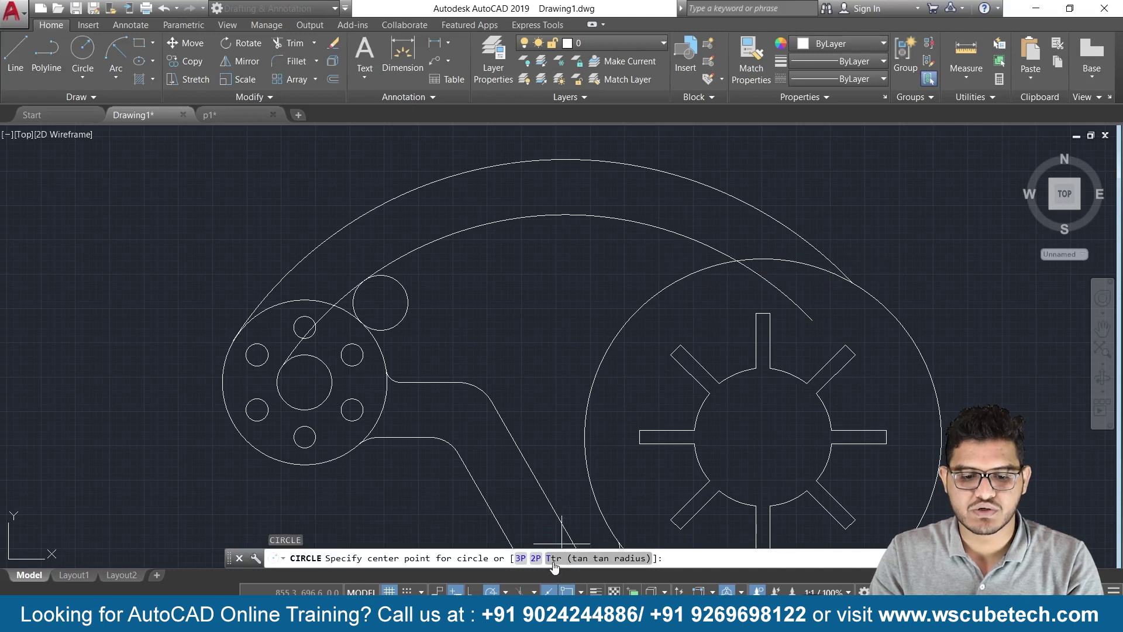
{"action": "left_click", "coordinate": [553, 558]}
{"action": "left_click", "coordinate": [655, 224]}
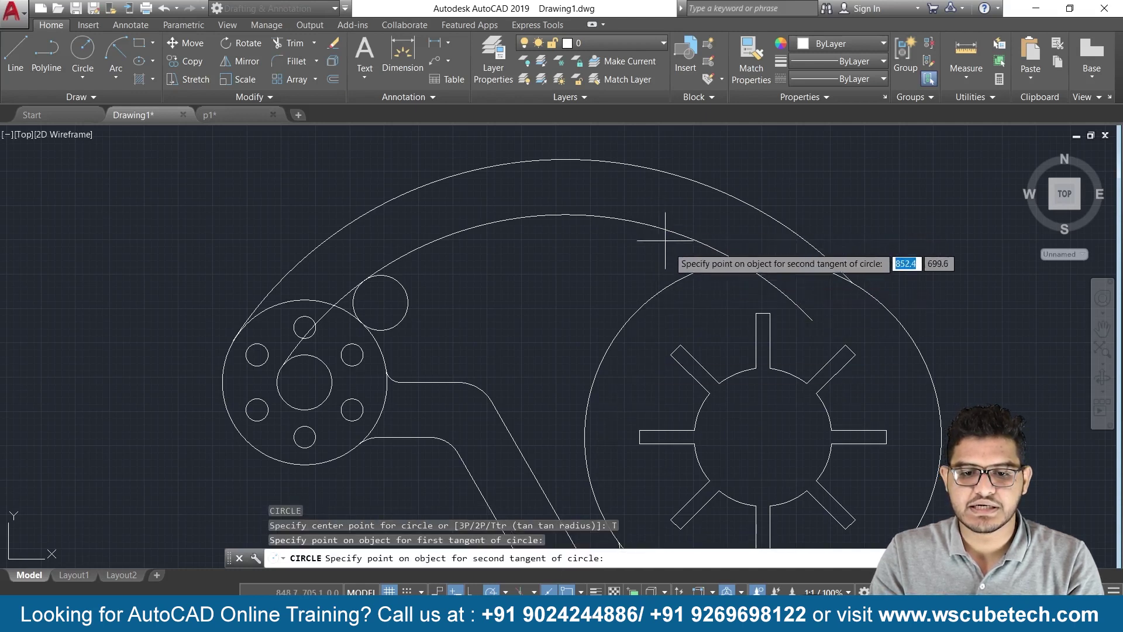
{"action": "left_click", "coordinate": [688, 271]}
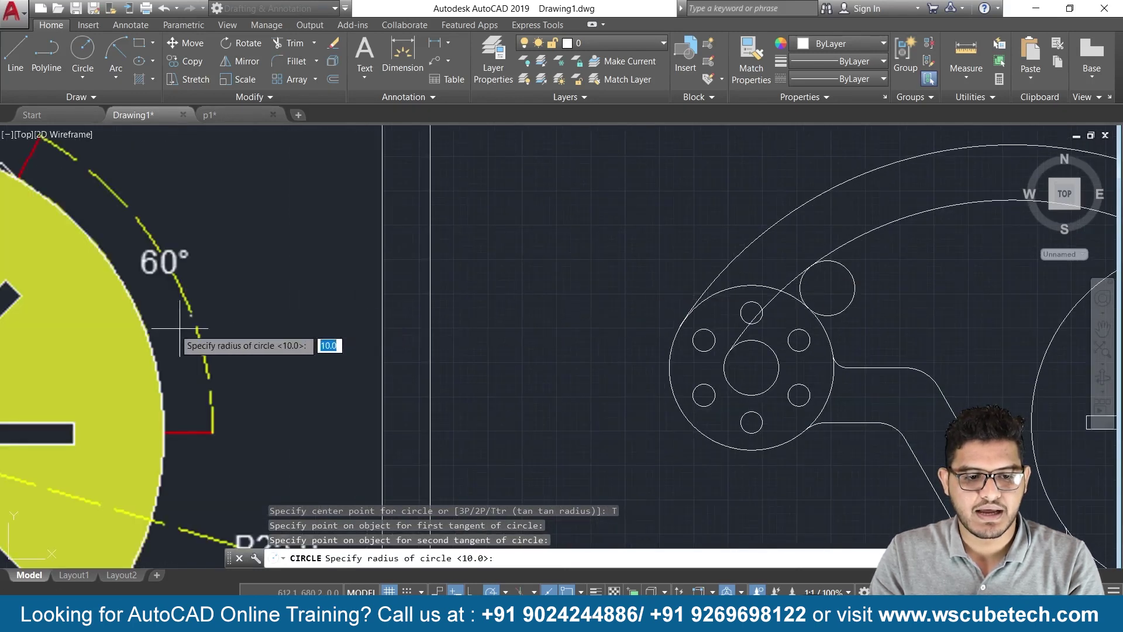
{"action": "middle_click_drag", "start_coordinate": [181, 336], "coordinate": [705, 302]}
{"action": "scroll", "coordinate": [704, 302], "scroll_direction": "down", "scroll_amount": 2}
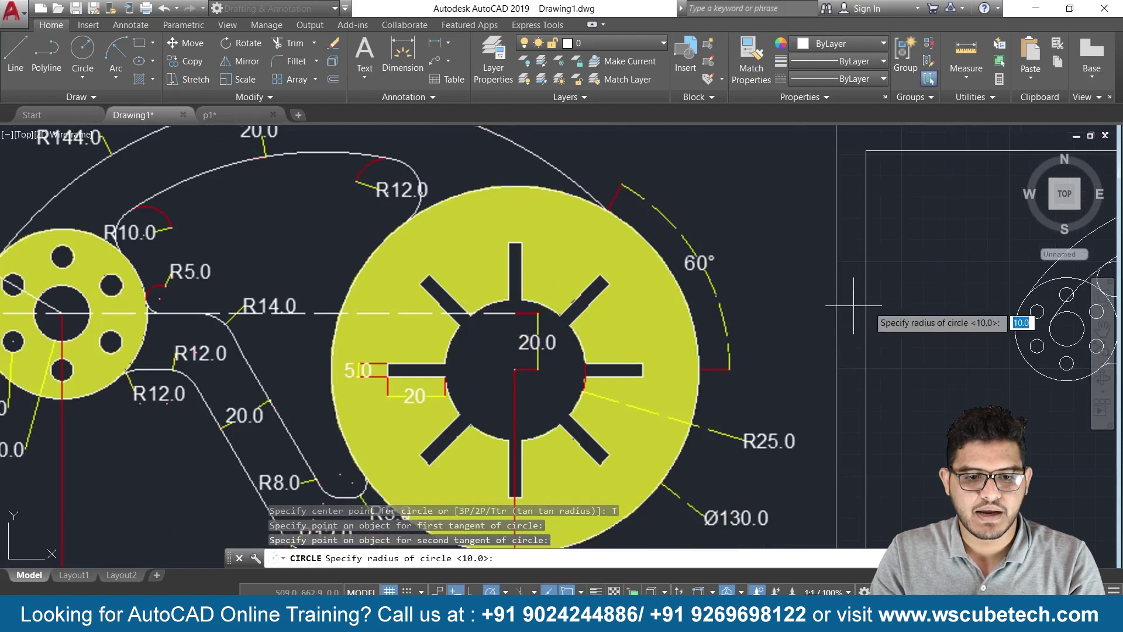
{"action": "mouse_move", "coordinate": [1100, 304]}
{"action": "middle_mouse_down"}
{"action": "mouse_move", "coordinate": [156, 333]}
{"action": "mouse_move", "coordinate": [615, 325]}
{"action": "middle_mouse_up"}
{"action": "scroll", "coordinate": [616, 327], "scroll_direction": "up", "scroll_amount": 2}
{"action": "type", "text": "12"}
{"action": "key", "text": "Return"}
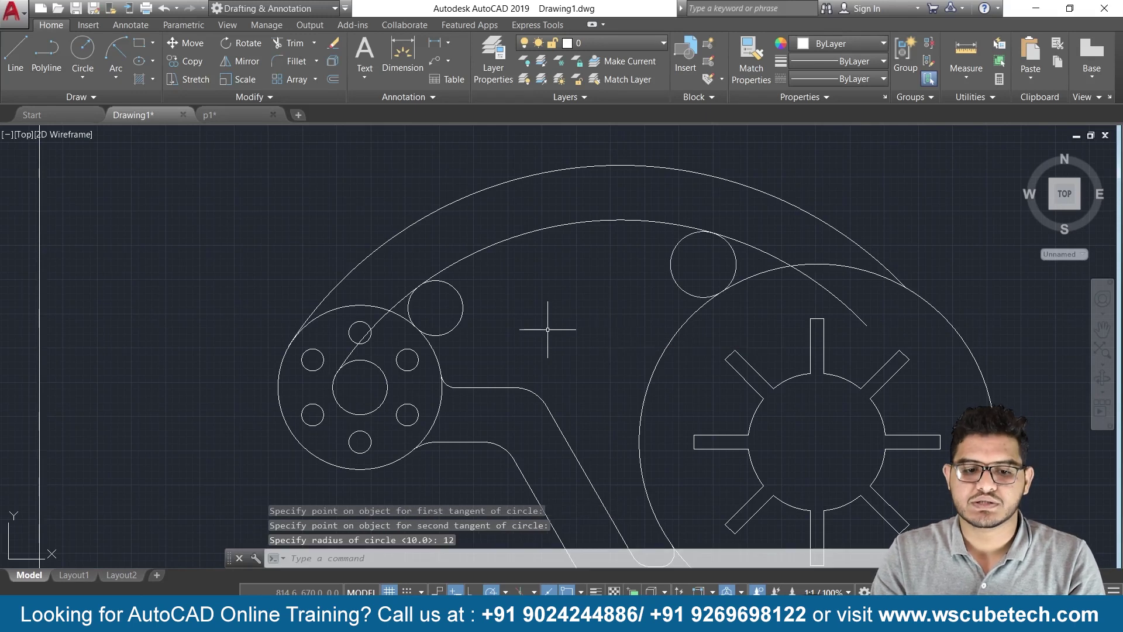
- Start the TRIM command to clean up the tangent circles
{"action": "scroll", "coordinate": [548, 330], "scroll_direction": "down", "scroll_amount": 2}
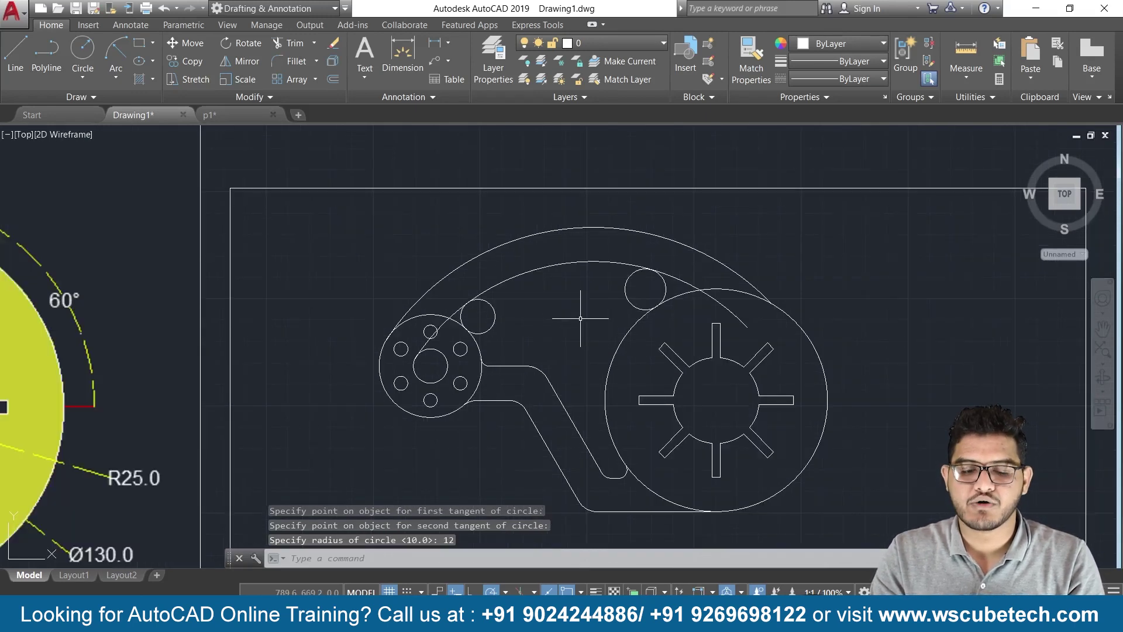
{"action": "type", "text": "tr"}
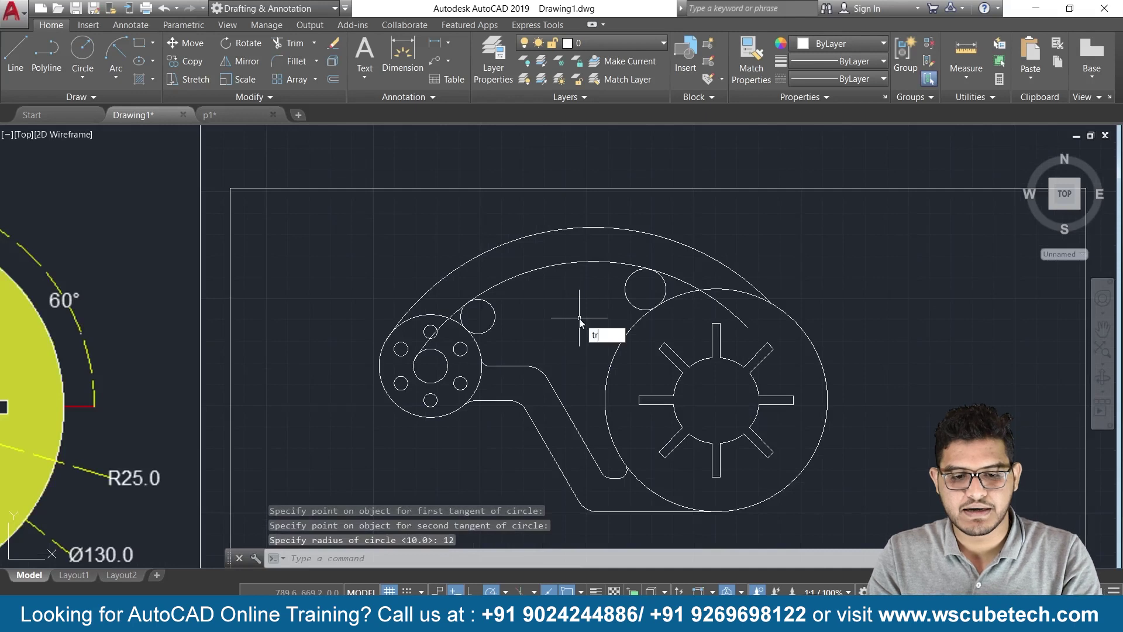
{"action": "key", "text": "Return"}
{"action": "scroll", "coordinate": [580, 318], "scroll_direction": "up", "scroll_amount": 2}
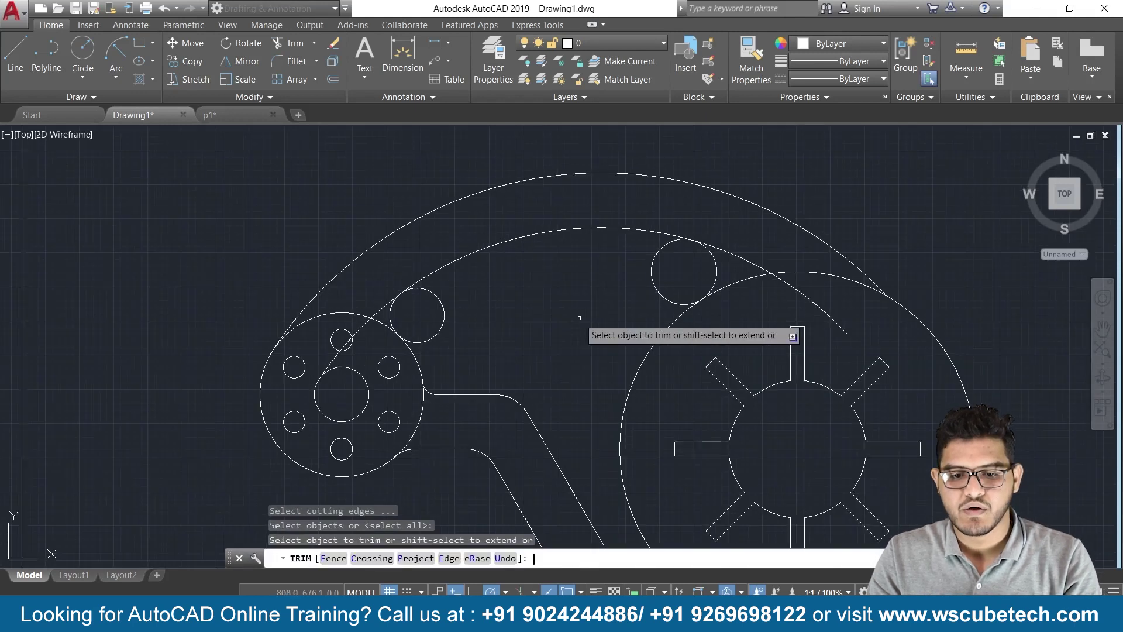
- Trim the outer parts of both tangent circles and delete the stray lines inside the hub and wheel
{"action": "left_click", "coordinate": [650, 275]}
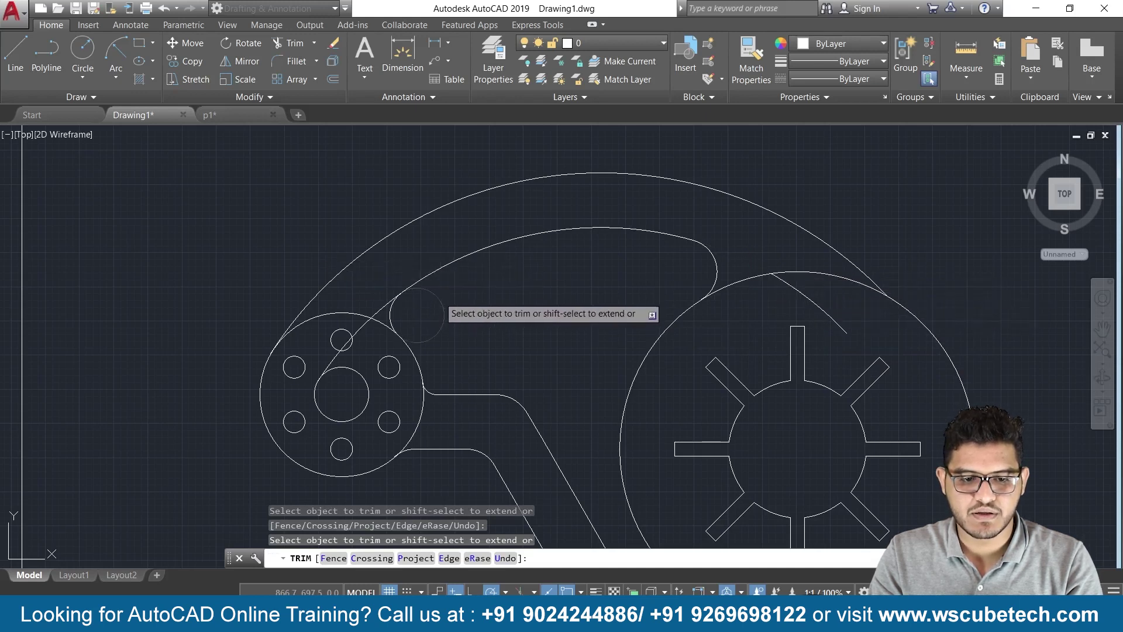
{"action": "left_click", "coordinate": [390, 305]}
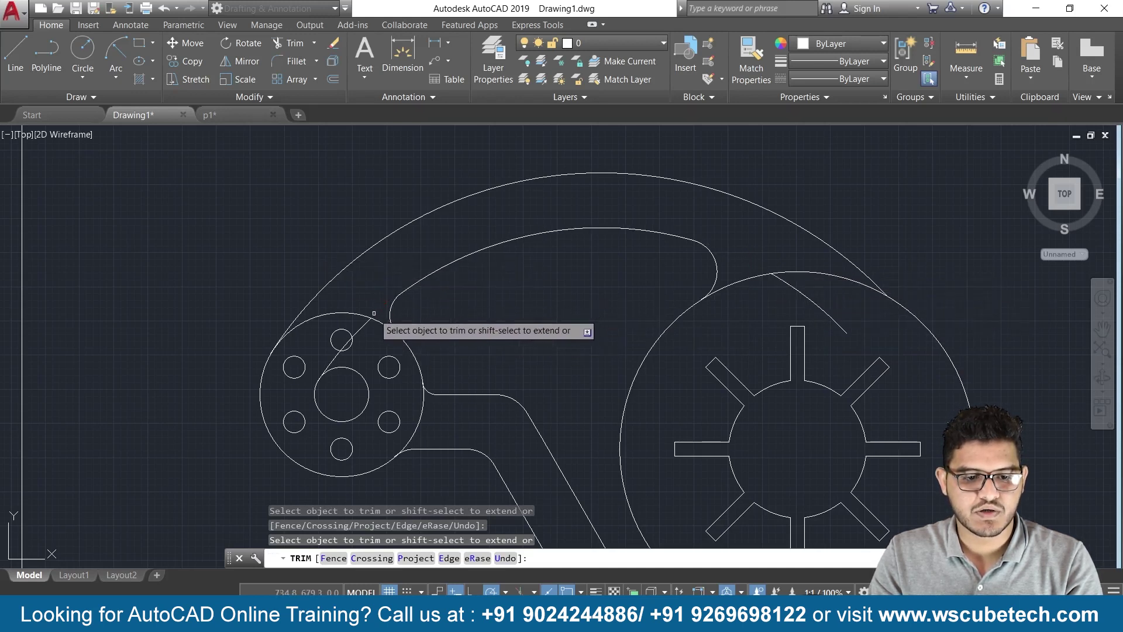
{"action": "key", "text": "Escape"}
{"action": "left_click", "coordinate": [331, 358]}
{"action": "key", "text": "Delete"}
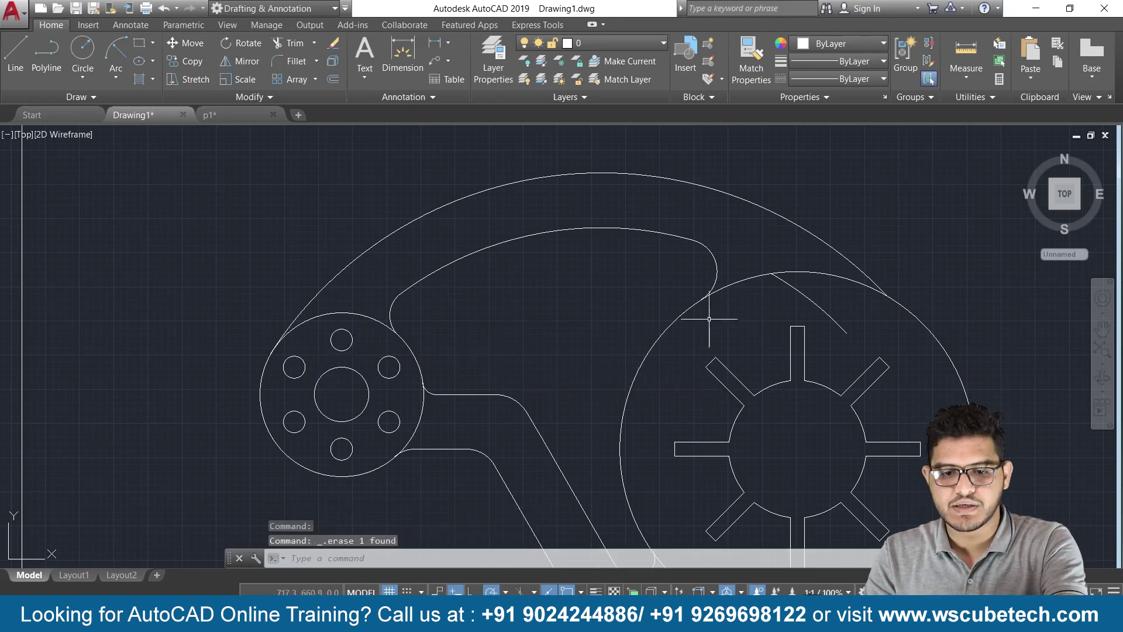
{"action": "left_click", "coordinate": [817, 309]}
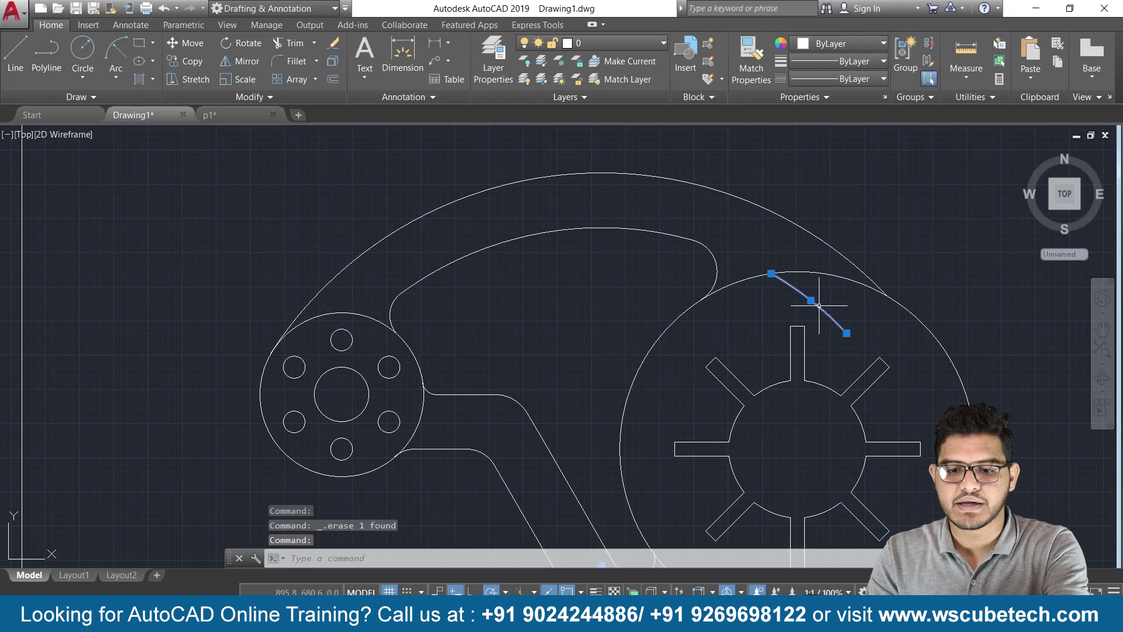
{"action": "key", "text": "Delete"}
{"action": "scroll", "coordinate": [475, 375], "scroll_direction": "down", "scroll_amount": 1}
{"action": "scroll", "coordinate": [476, 376], "scroll_direction": "down", "scroll_amount": 3}
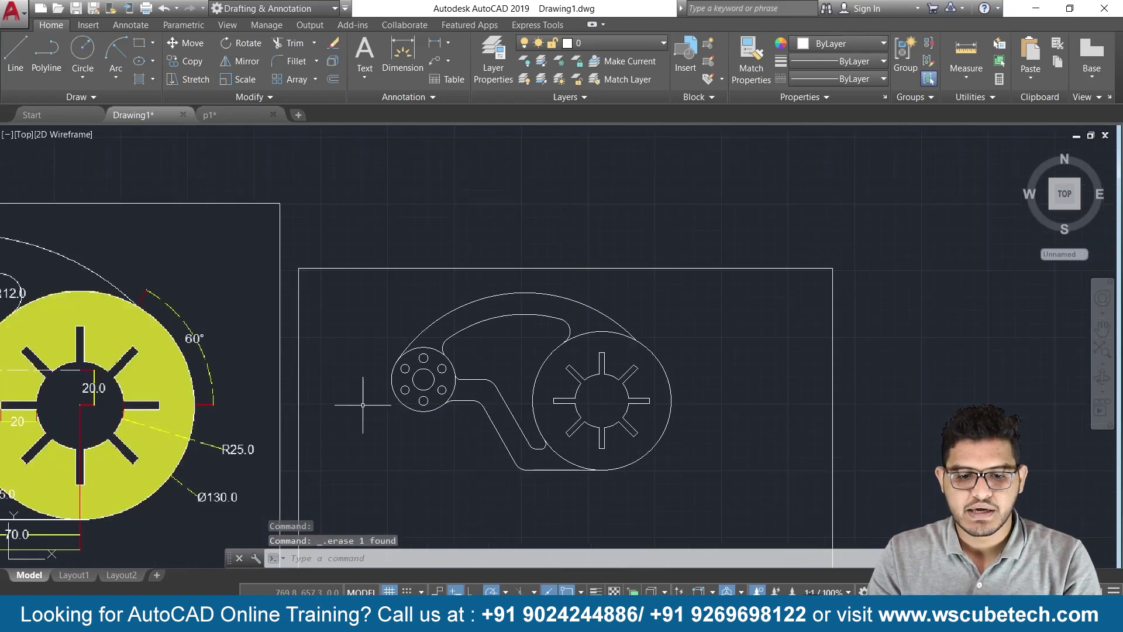
- Erase the dimensioned reference image and centre the finished part outline in view
{"action": "middle_click_drag", "start_coordinate": [362, 394], "coordinate": [526, 383]}
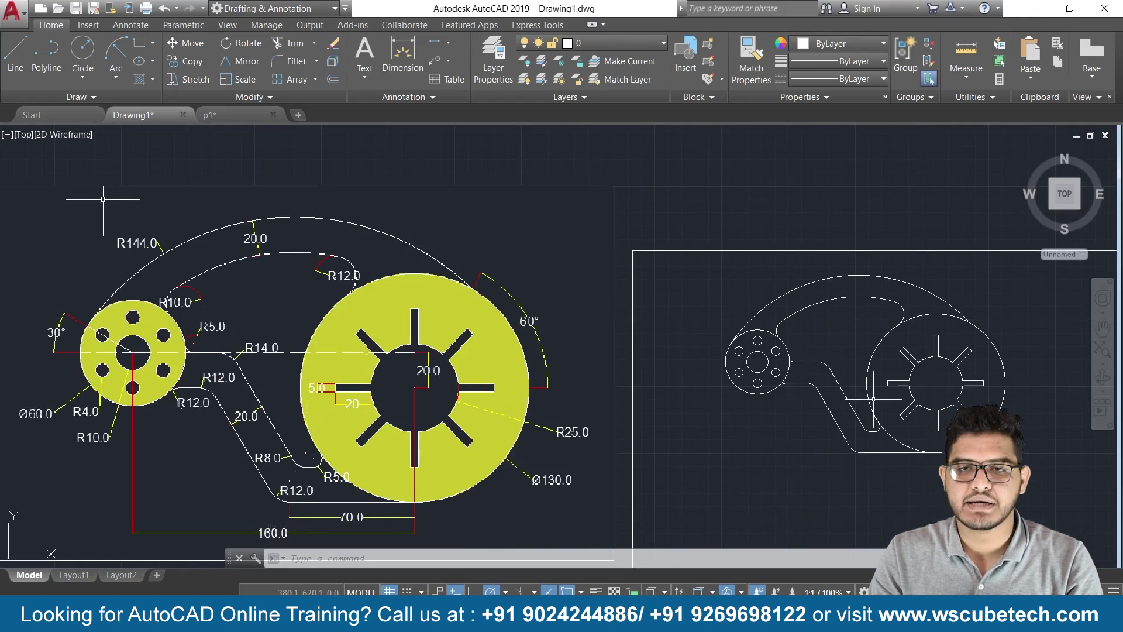
{"action": "middle_click_drag", "start_coordinate": [813, 369], "coordinate": [625, 395]}
{"action": "scroll", "coordinate": [625, 395], "scroll_direction": "up", "scroll_amount": 2}
{"action": "scroll", "coordinate": [625, 395], "scroll_direction": "down", "scroll_amount": 4}
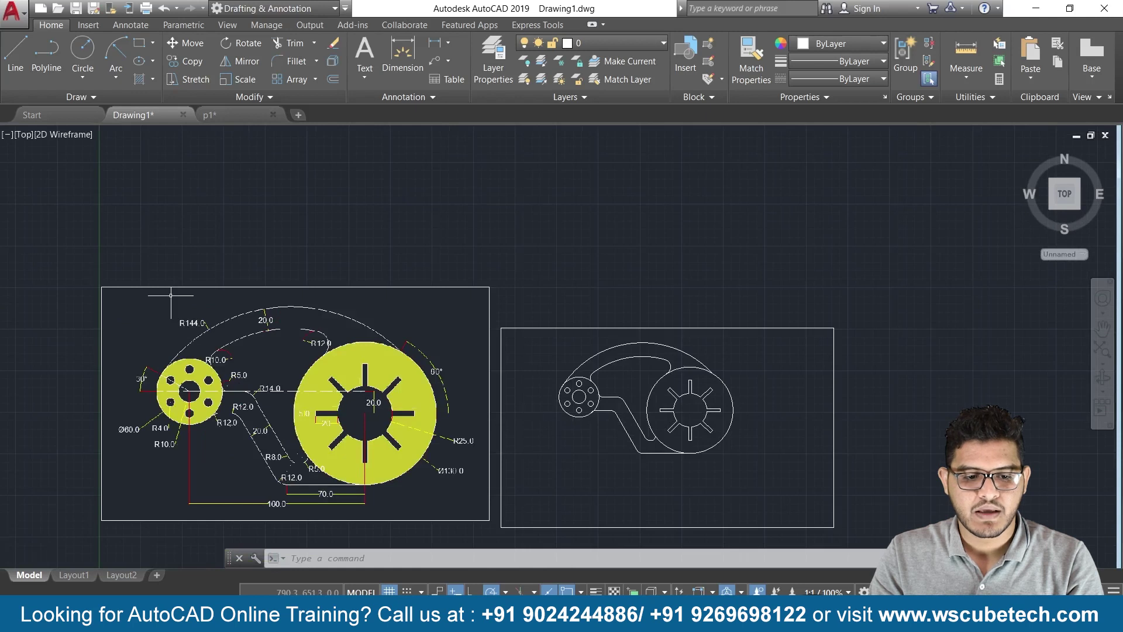
{"action": "scroll", "coordinate": [350, 405], "scroll_direction": "up", "scroll_amount": 2}
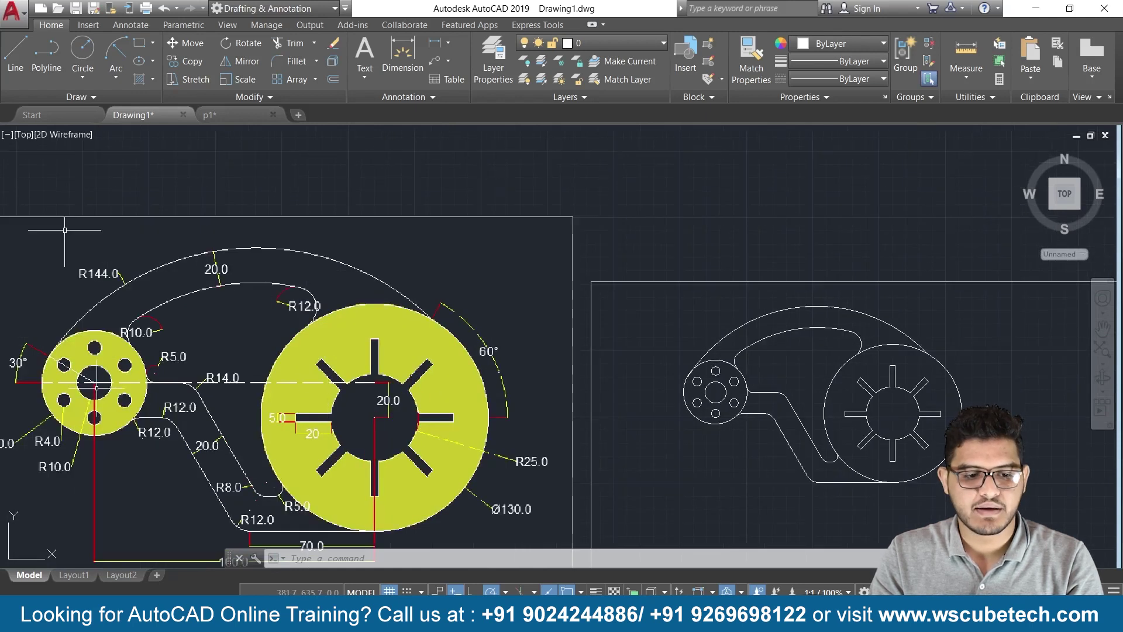
{"action": "middle_click_drag", "start_coordinate": [132, 386], "coordinate": [147, 362]}
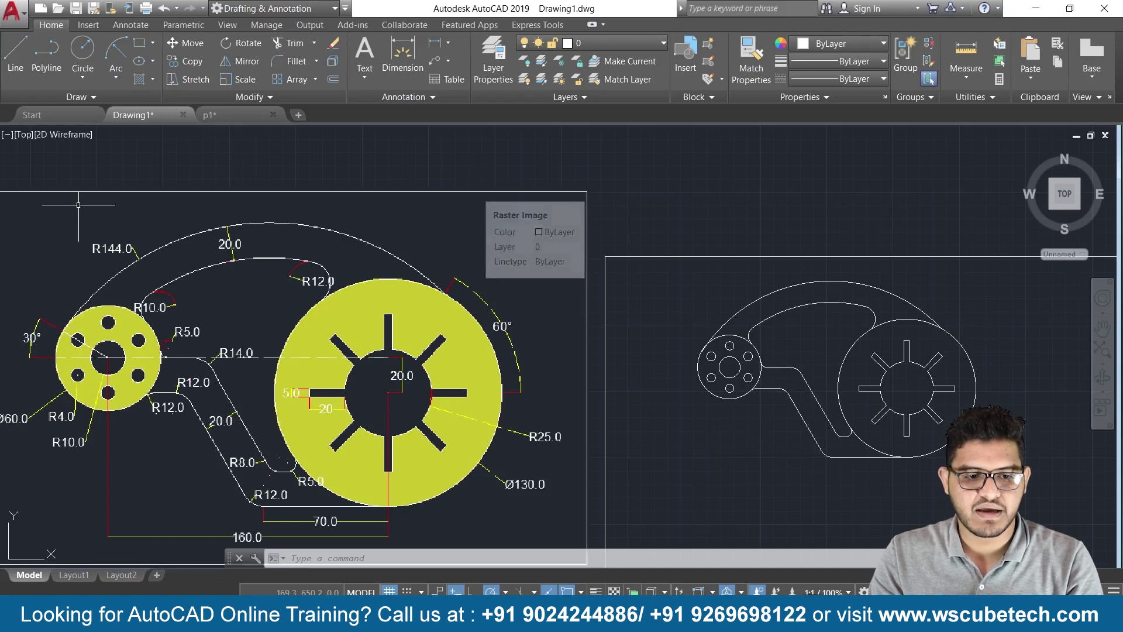
{"action": "left_click", "coordinate": [476, 192]}
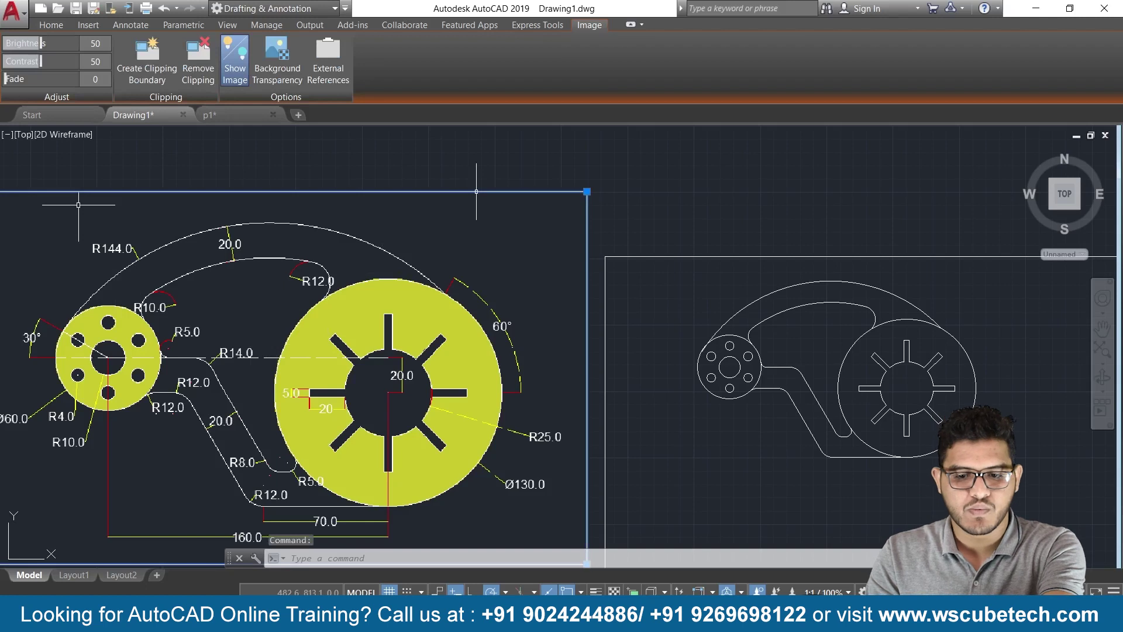
{"action": "key", "text": "Delete"}
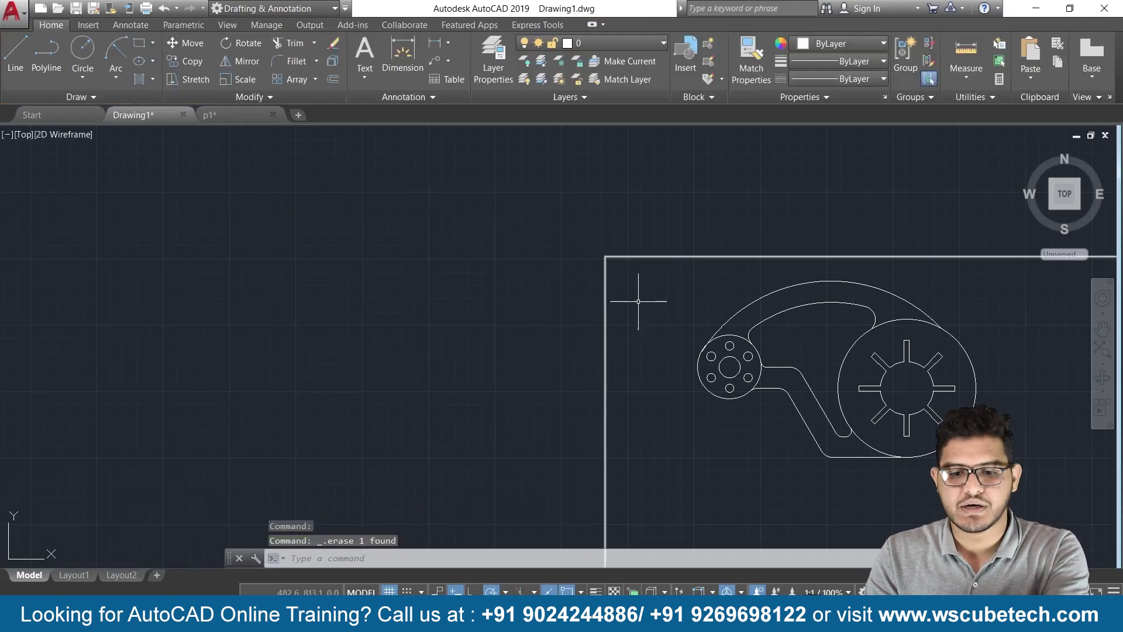
{"action": "scroll", "coordinate": [740, 339], "scroll_direction": "up", "scroll_amount": 2}
{"action": "middle_click_drag", "start_coordinate": [699, 341], "coordinate": [305, 252]}
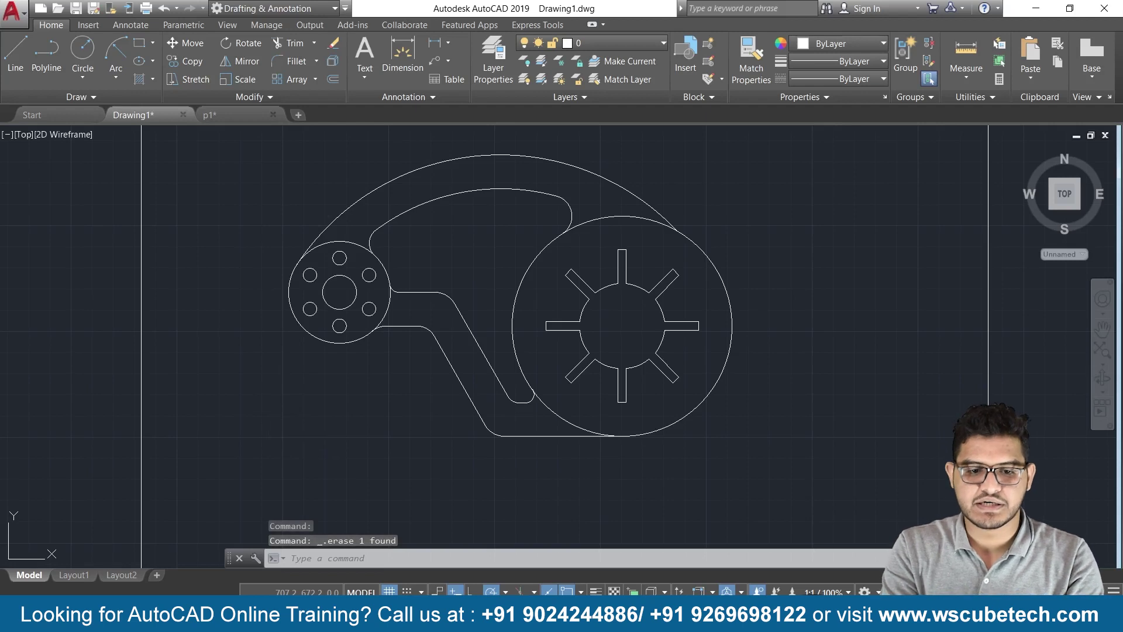
- Start a Solid hatch pattern in a bright yellow colour
{"action": "type", "text": "h"}
{"action": "key", "text": "Return"}
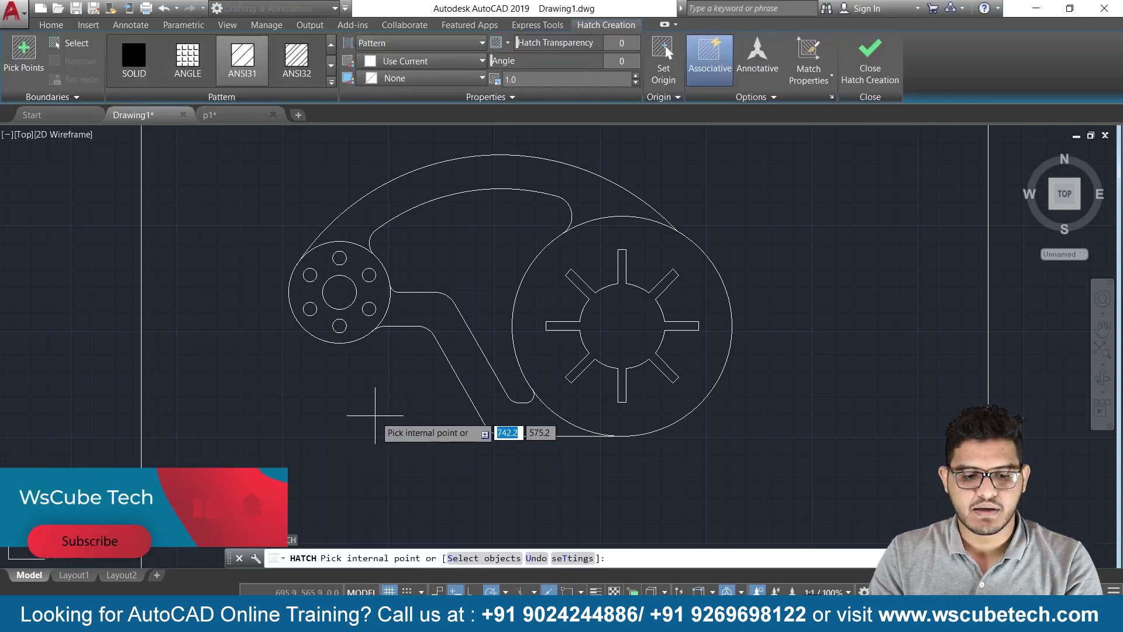
{"action": "left_click", "coordinate": [463, 43]}
{"action": "left_click", "coordinate": [412, 64]}
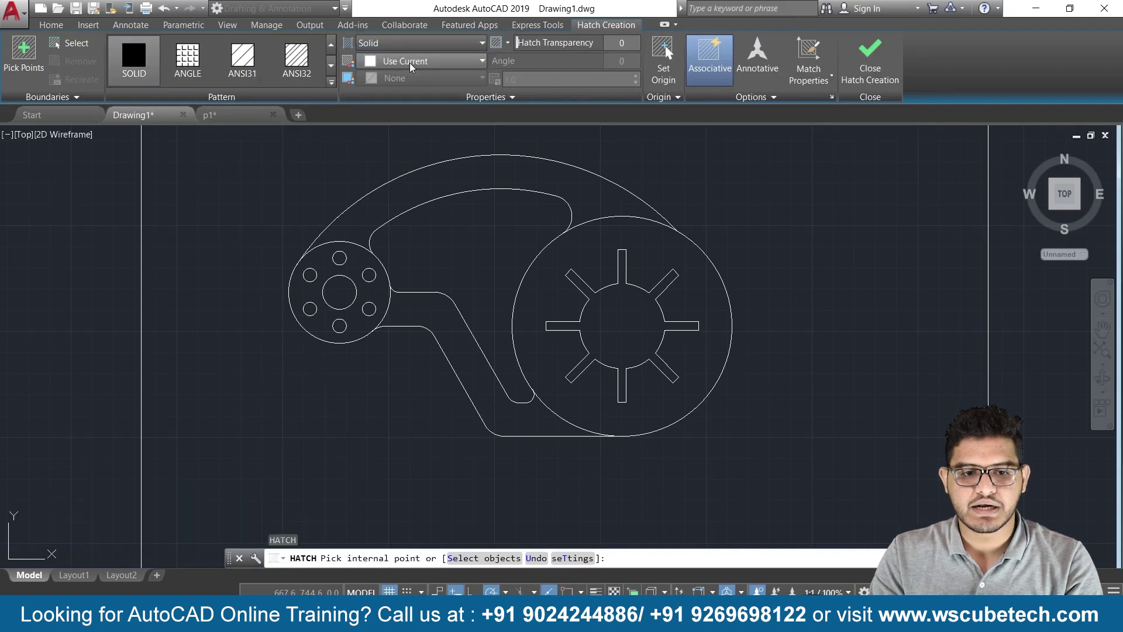
{"action": "left_click", "coordinate": [436, 62]}
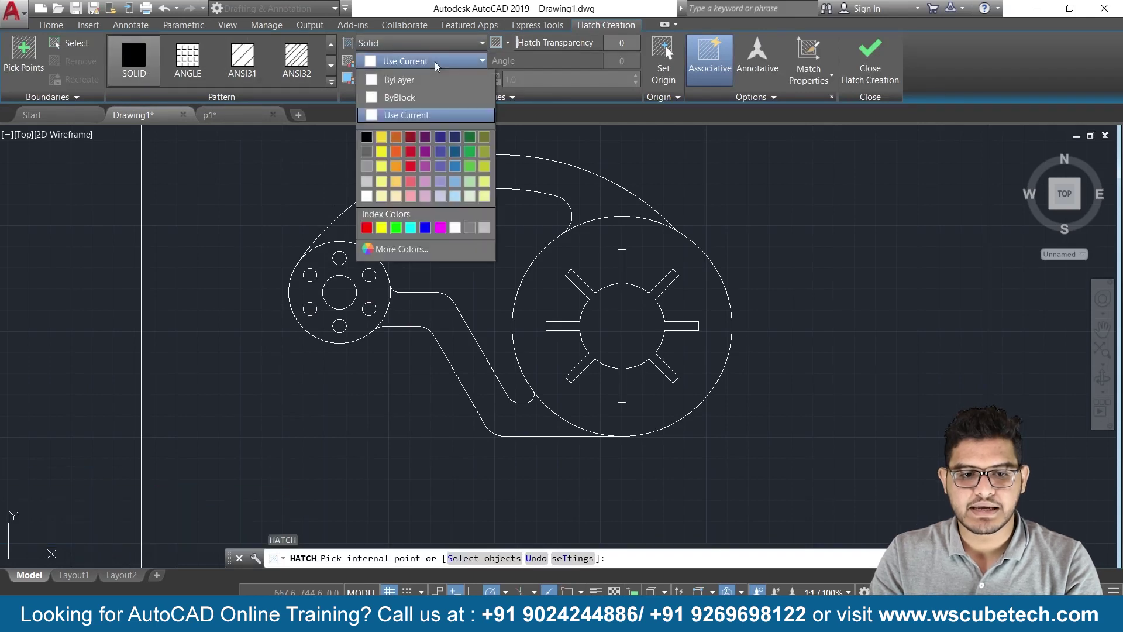
{"action": "left_click", "coordinate": [382, 180]}
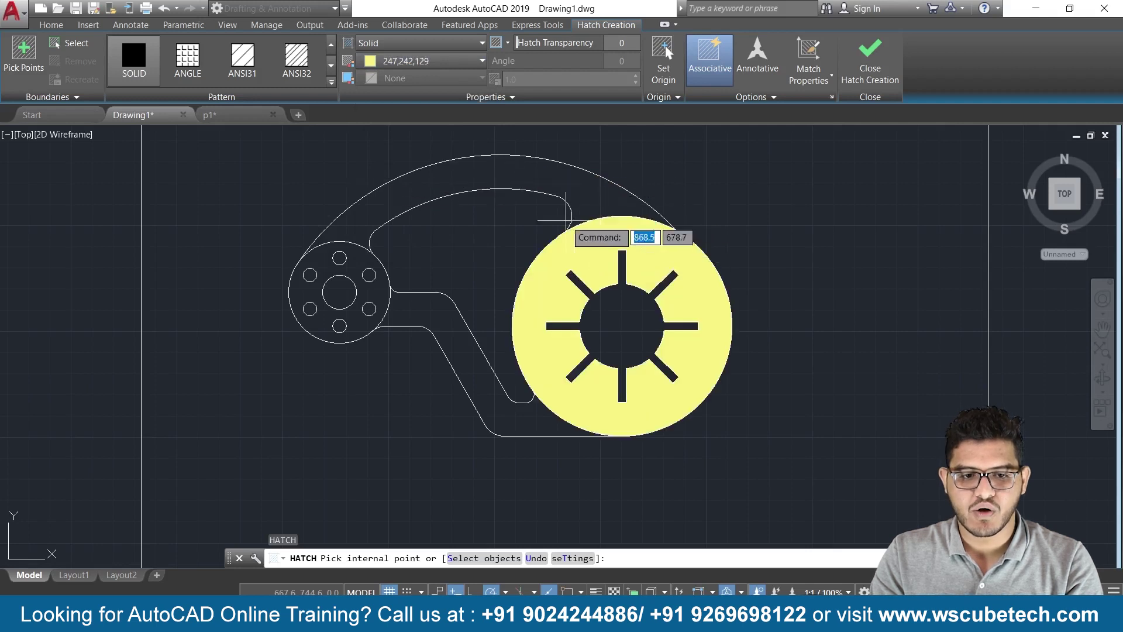
{"action": "left_click", "coordinate": [387, 58]}
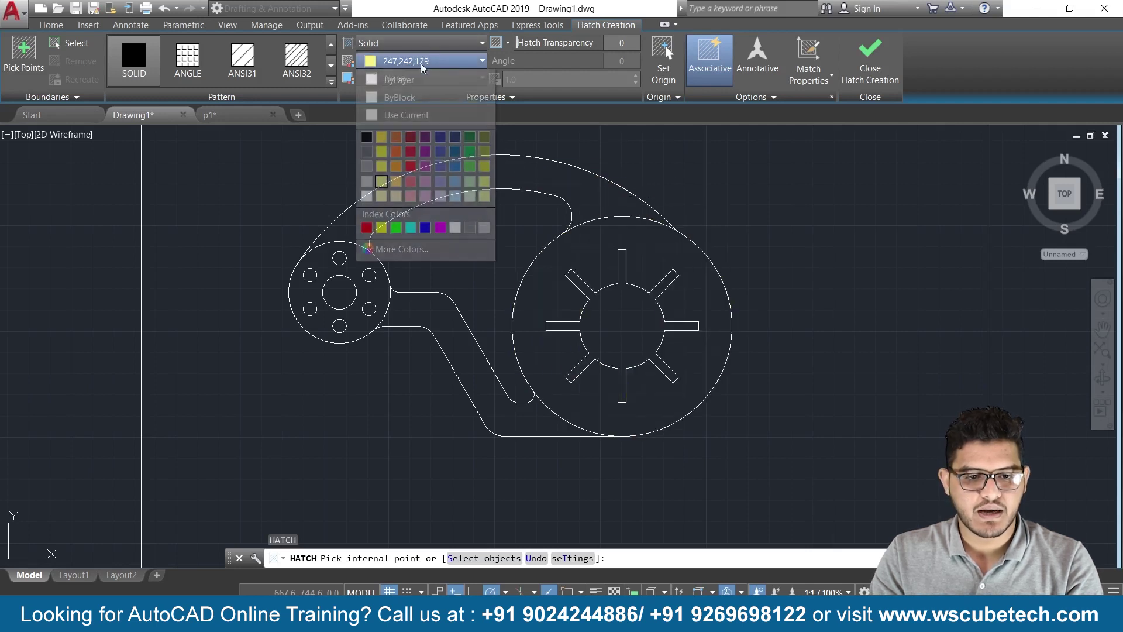
{"action": "left_click", "coordinate": [383, 153]}
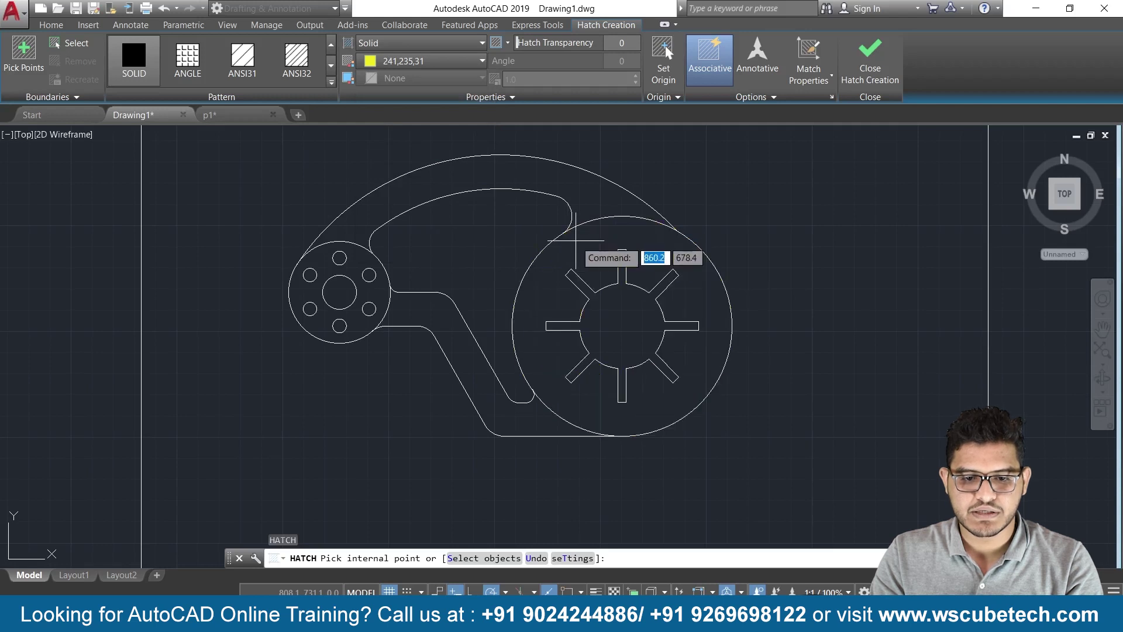
- Fill the slotted wheel, small hub and curved upper arm, then close hatch creation
{"action": "left_click", "coordinate": [576, 241]}
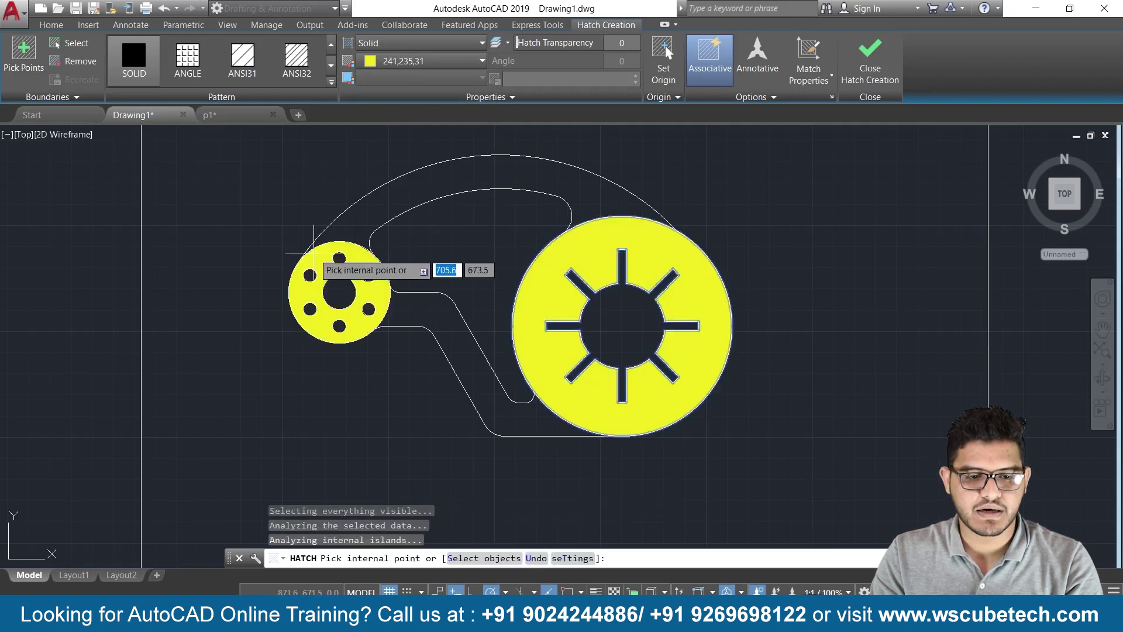
{"action": "left_click", "coordinate": [319, 257]}
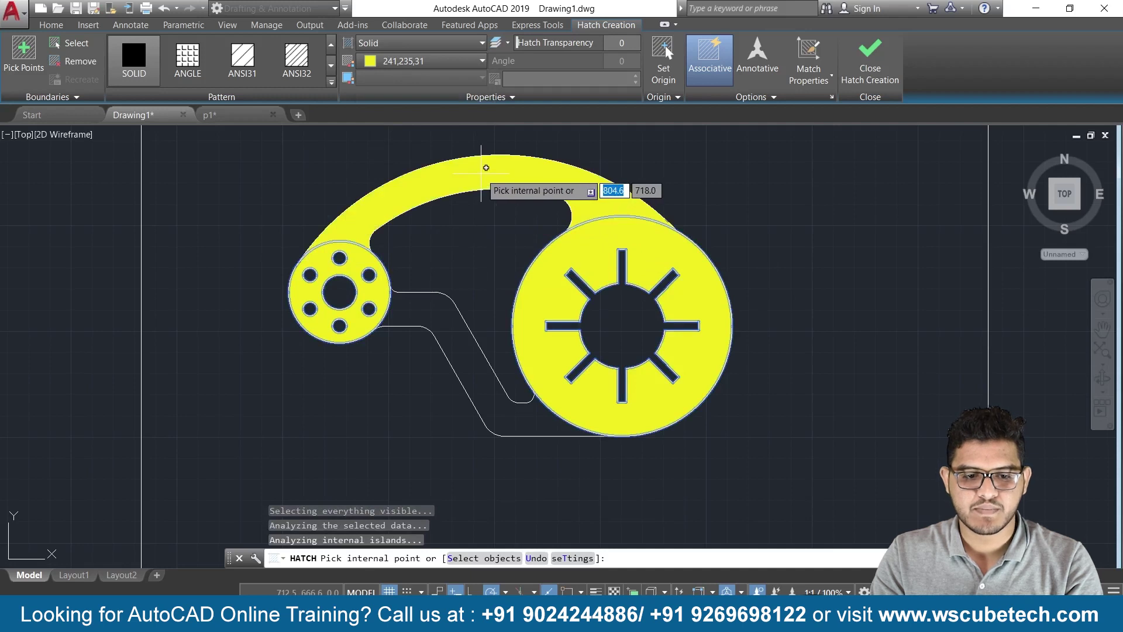
{"action": "left_click", "coordinate": [481, 173]}
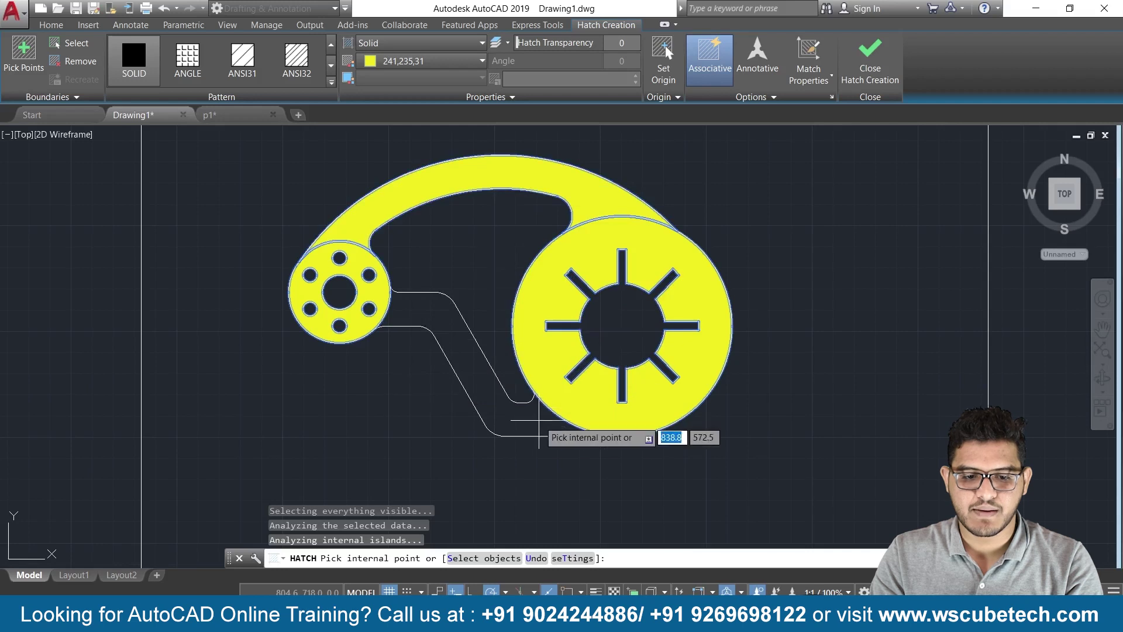
{"action": "left_click", "coordinate": [871, 63]}
- Pan and zoom to frame the whole yellow-hatched part within its border
{"action": "scroll", "coordinate": [345, 281], "scroll_direction": "down", "scroll_amount": 1}
{"action": "scroll", "coordinate": [345, 281], "scroll_direction": "down", "scroll_amount": 1}
{"action": "scroll", "coordinate": [296, 296], "scroll_direction": "down", "scroll_amount": 2}
{"action": "middle_click_drag", "start_coordinate": [296, 296], "coordinate": [514, 364]}
{"action": "scroll", "coordinate": [589, 377], "scroll_direction": "up", "scroll_amount": 2}
{"action": "scroll", "coordinate": [602, 433], "scroll_direction": "up", "scroll_amount": 2}
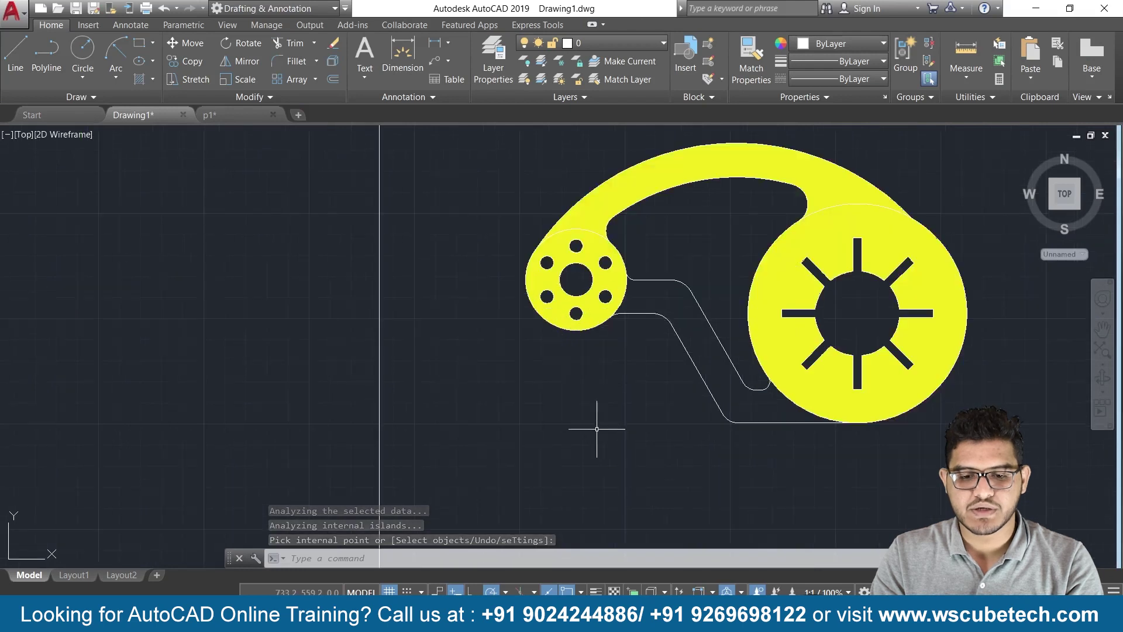
{"action": "middle_click_drag", "start_coordinate": [595, 426], "coordinate": [441, 363]}
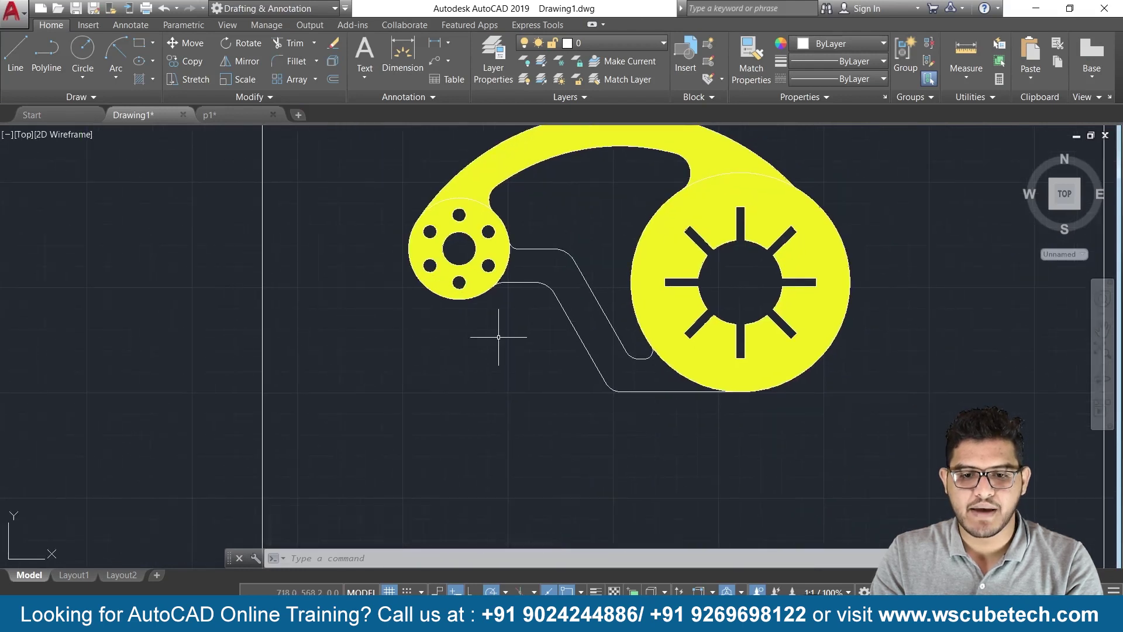
{"action": "scroll", "coordinate": [498, 336], "scroll_direction": "up", "scroll_amount": 2}
{"action": "scroll", "coordinate": [469, 351], "scroll_direction": "down", "scroll_amount": 2}
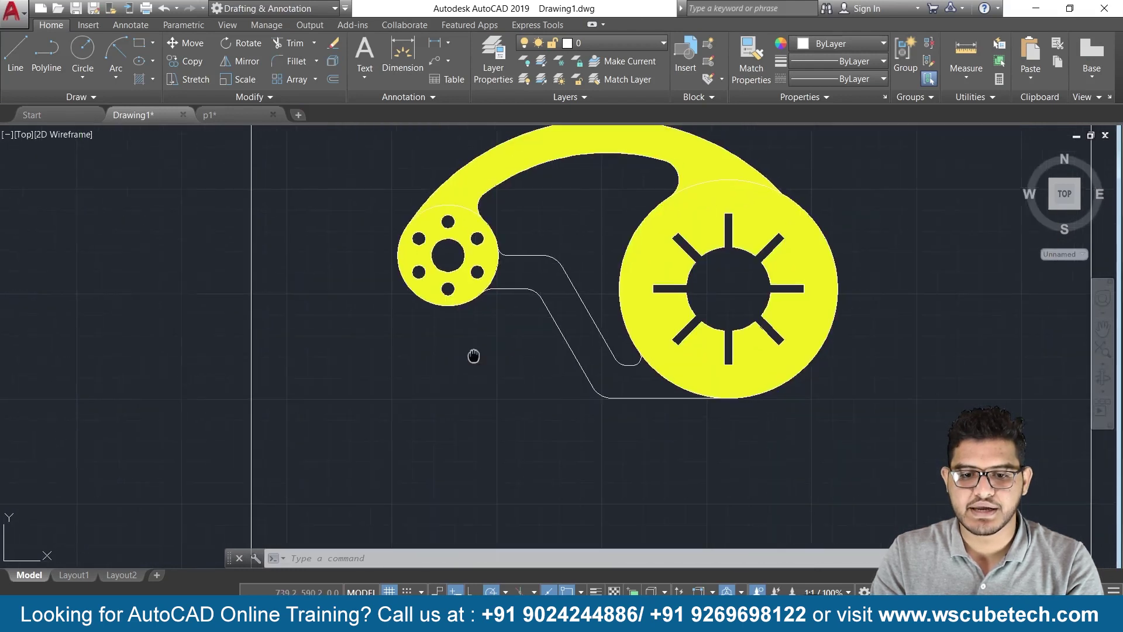
{"action": "middle_click_drag", "start_coordinate": [472, 354], "coordinate": [411, 409]}
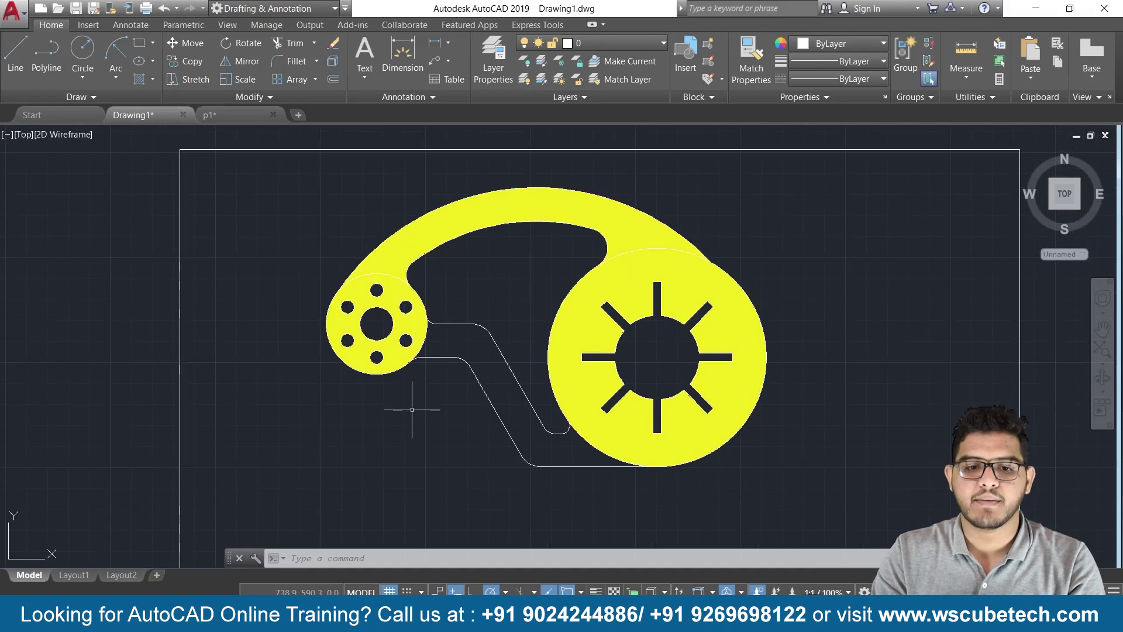
- Edit the Standard dimension style for 0.0 linear precision and 3.0 text height
{"action": "type", "text": "d"}
{"action": "key", "text": "Return"}
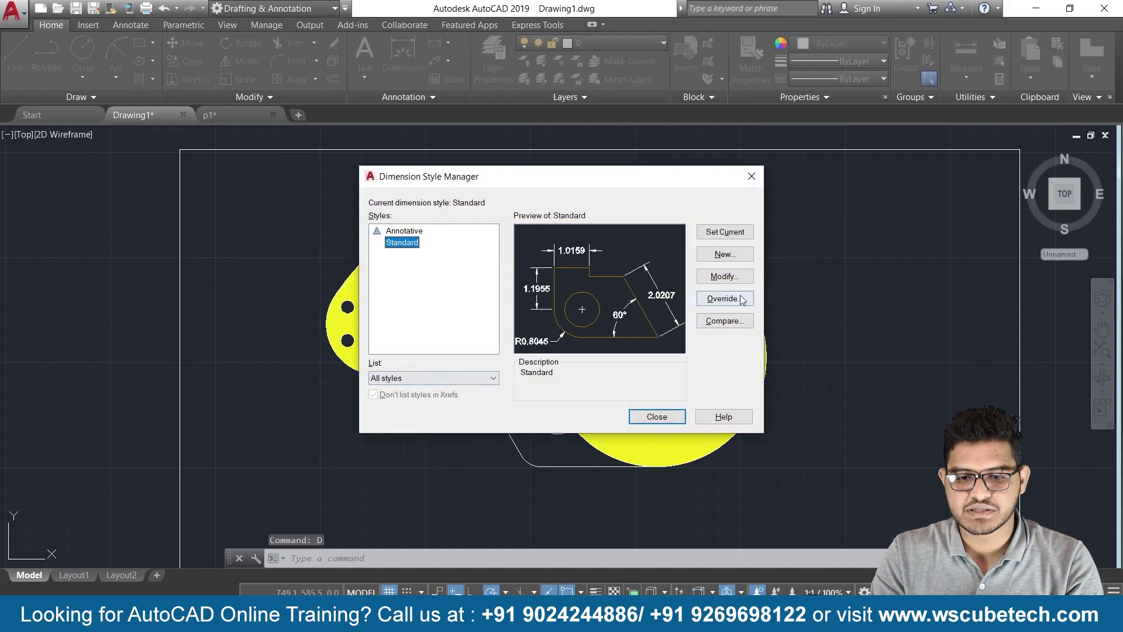
{"action": "left_click", "coordinate": [730, 276]}
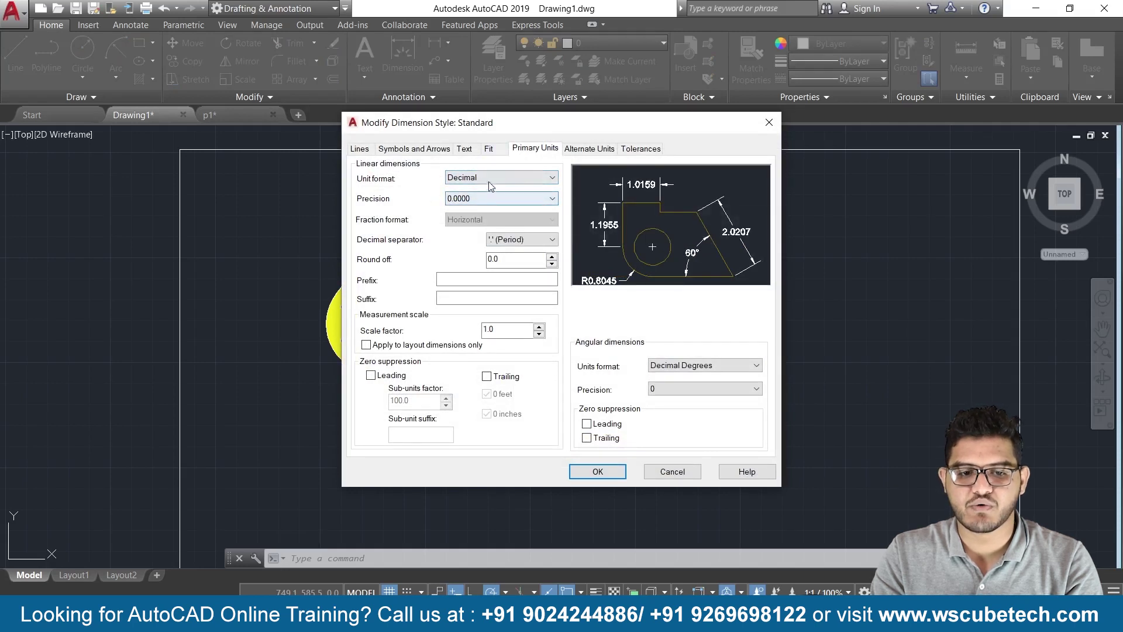
{"action": "left_click", "coordinate": [504, 199]}
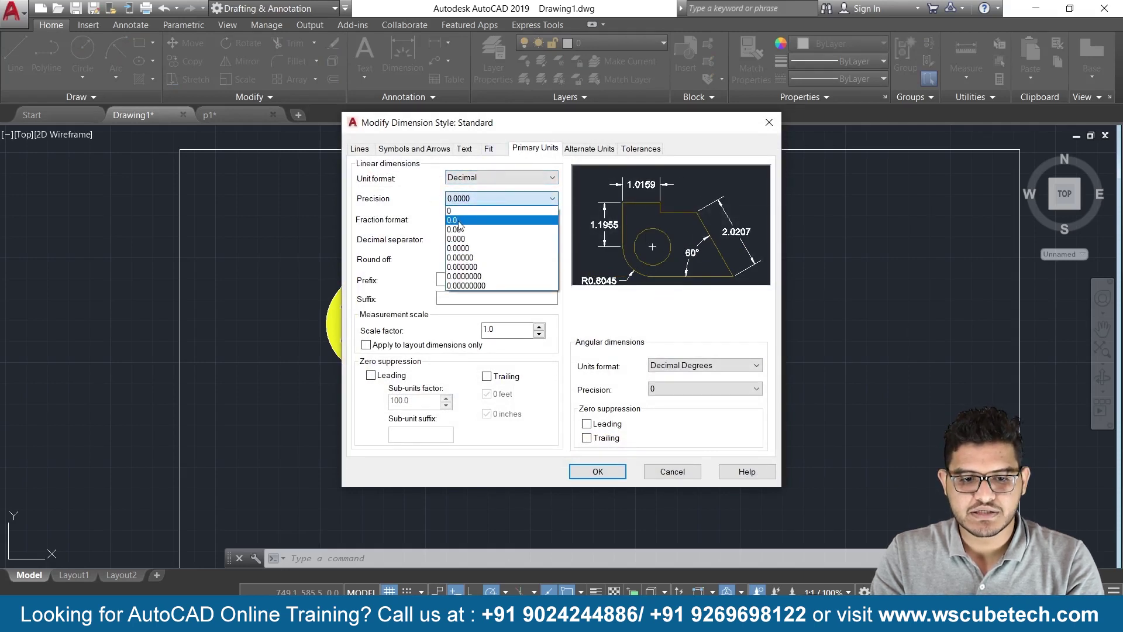
{"action": "left_click", "coordinate": [459, 224]}
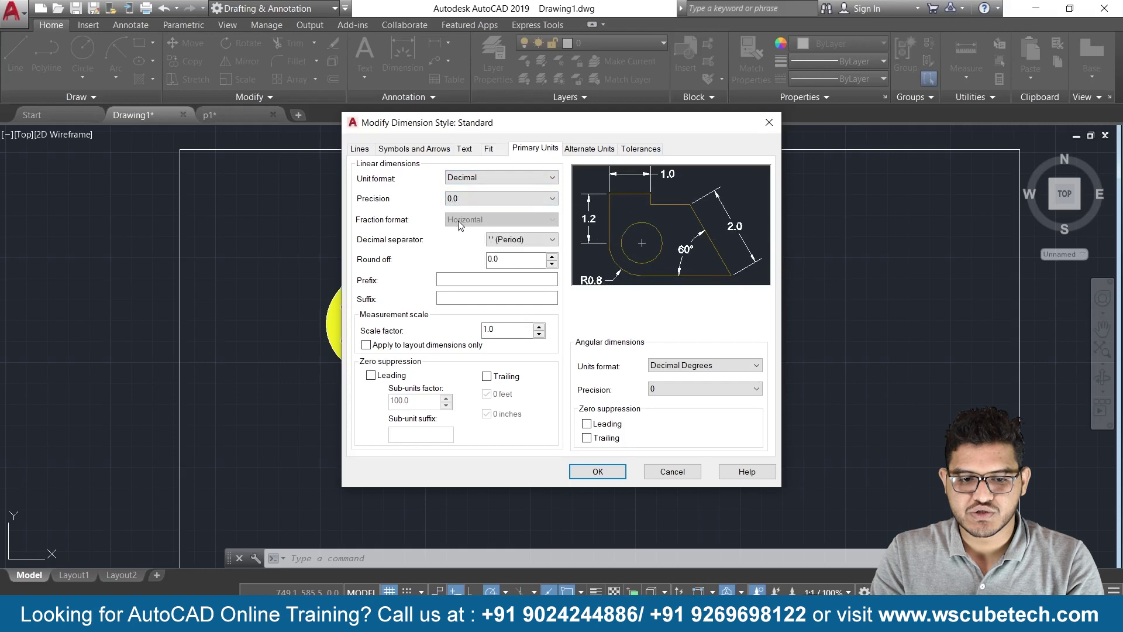
{"action": "left_click", "coordinate": [465, 150]}
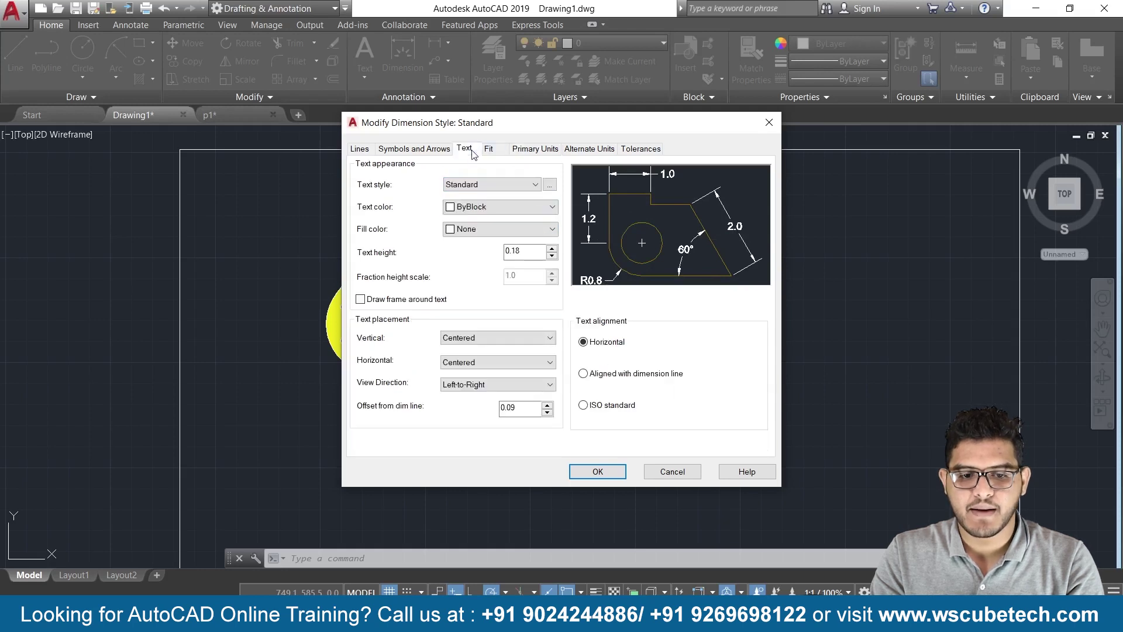
{"action": "left_click", "coordinate": [552, 250]}
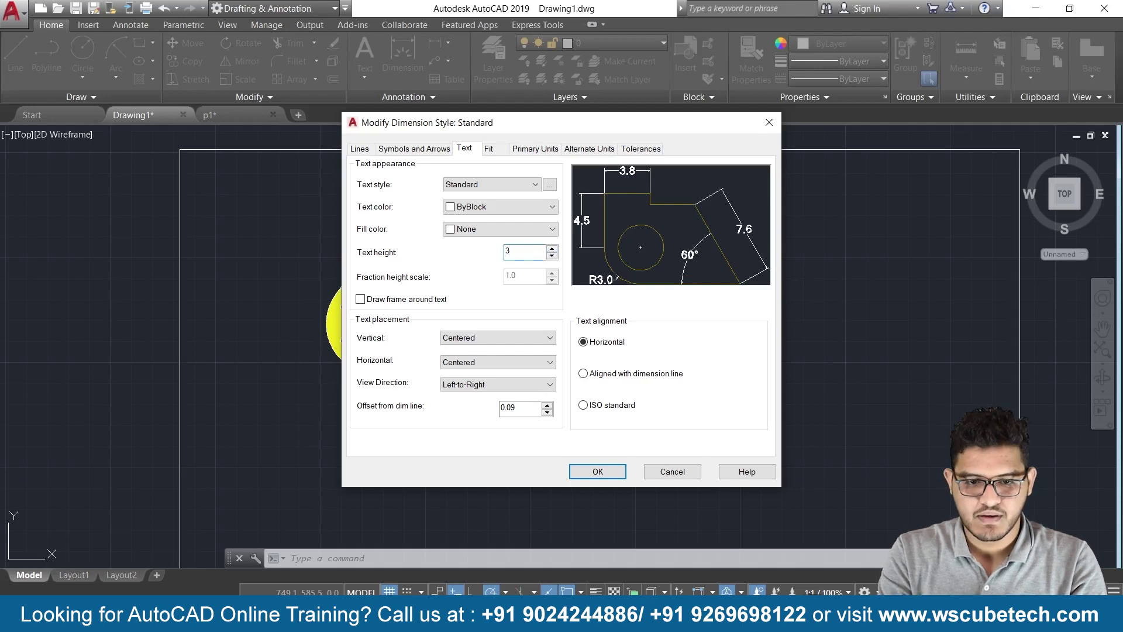
{"action": "type", "text": ".0"}
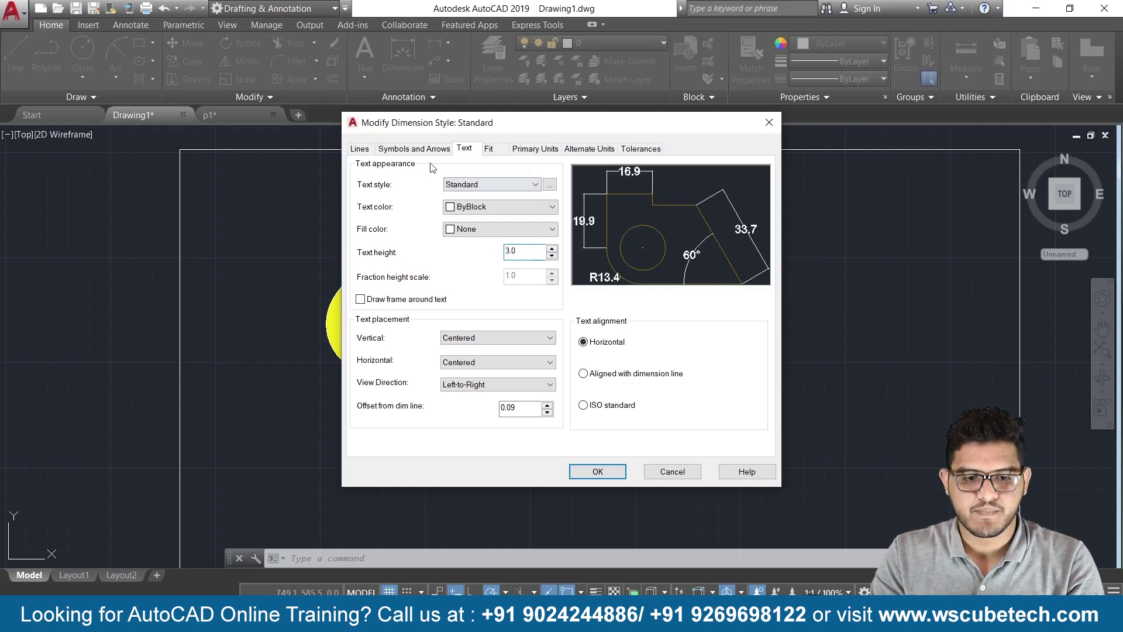
- Make dimension lines yellow and extension lines red, then accept and close the style manager
{"action": "left_click", "coordinate": [399, 151]}
{"action": "left_click", "coordinate": [360, 149]}
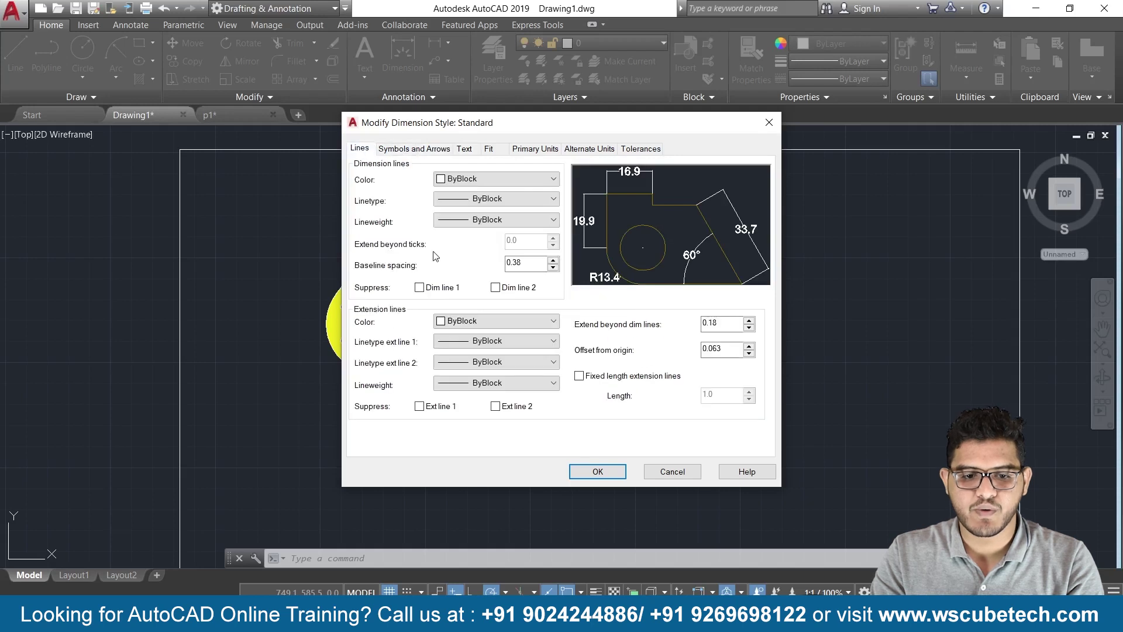
{"action": "left_click", "coordinate": [504, 184]}
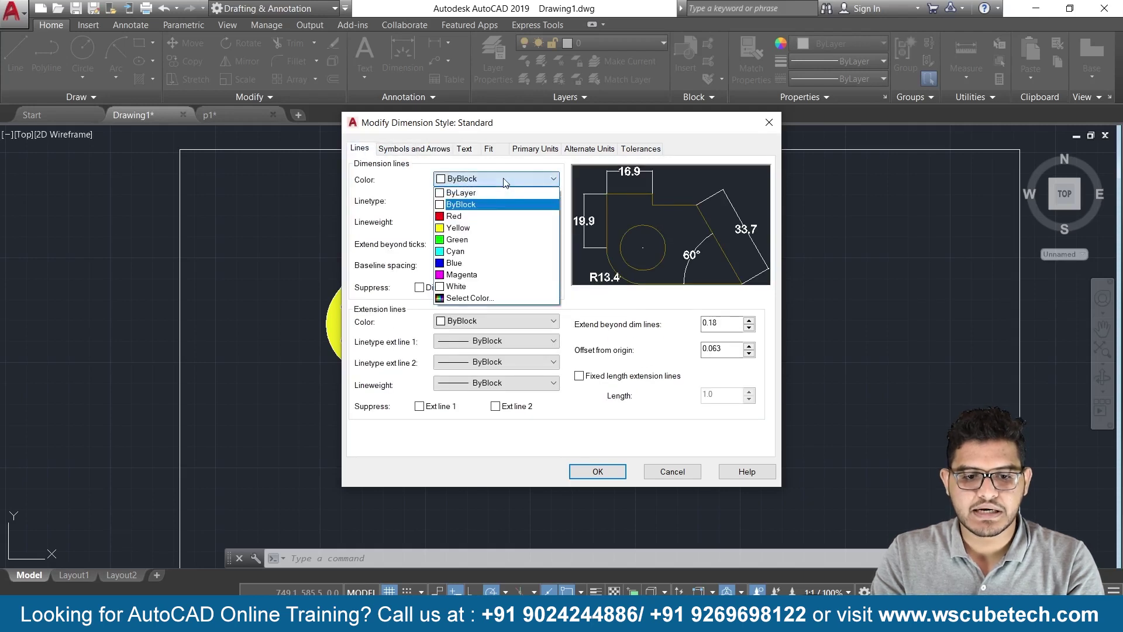
{"action": "left_click", "coordinate": [477, 228]}
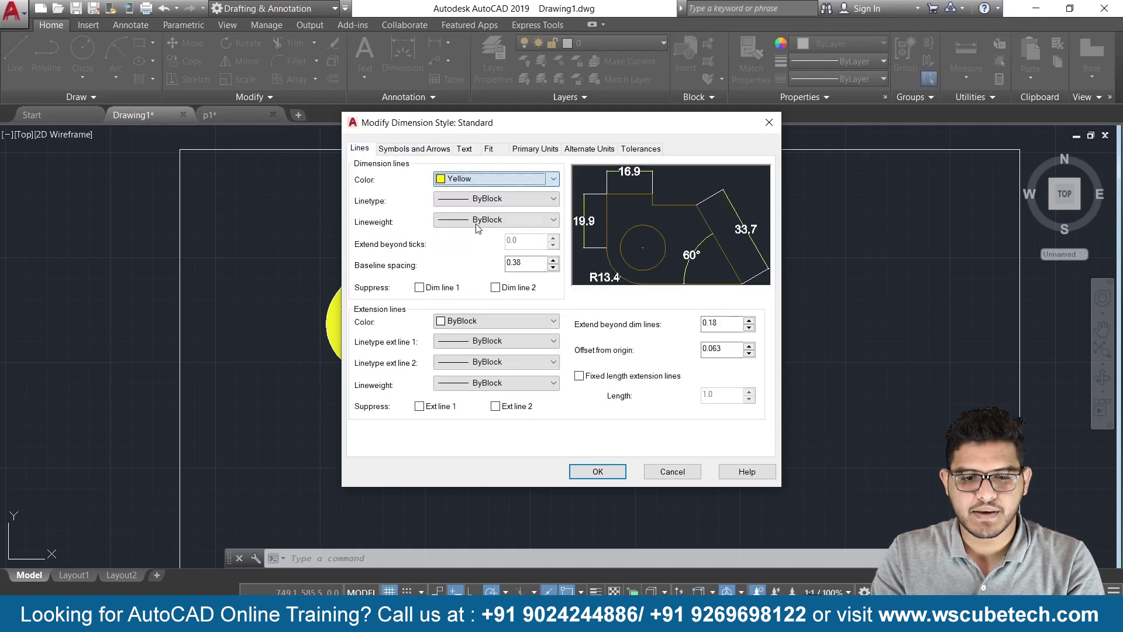
{"action": "left_click", "coordinate": [491, 321]}
{"action": "left_click", "coordinate": [476, 361]}
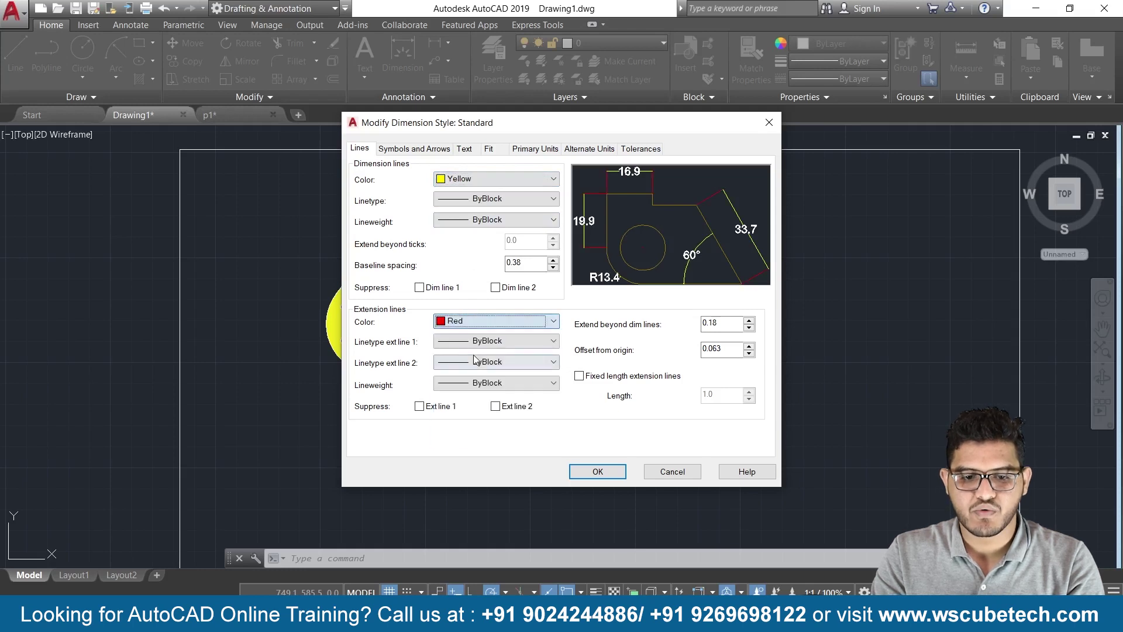
{"action": "left_click", "coordinate": [599, 472]}
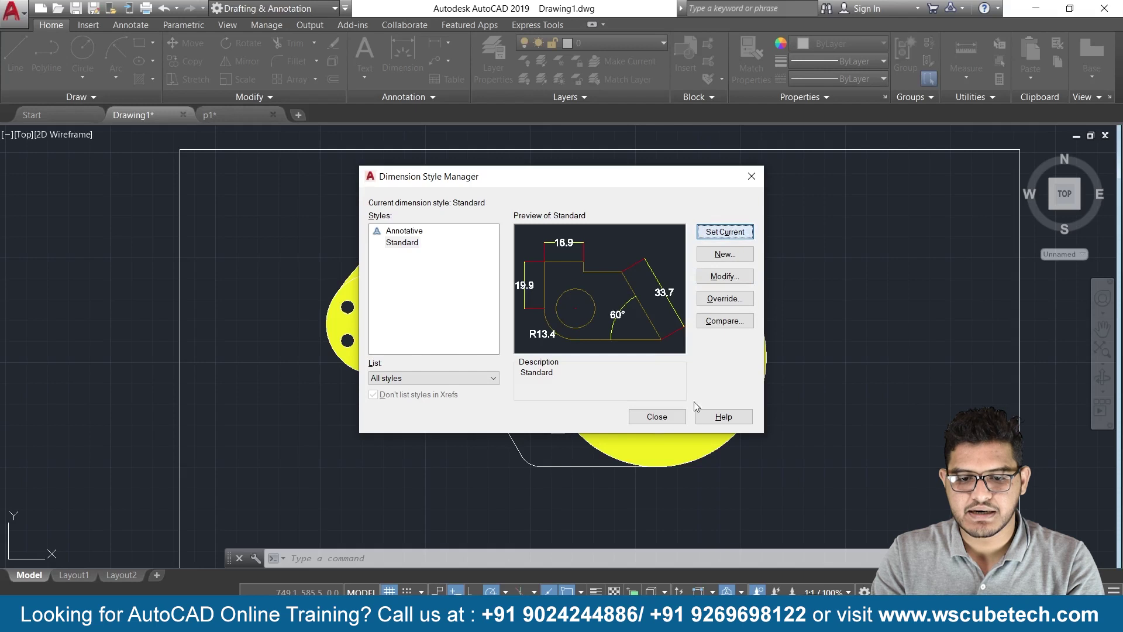
{"action": "left_click", "coordinate": [651, 417]}
{"action": "scroll", "coordinate": [644, 319], "scroll_direction": "up", "scroll_amount": 2}
{"action": "scroll", "coordinate": [653, 318], "scroll_direction": "down", "scroll_amount": 2}
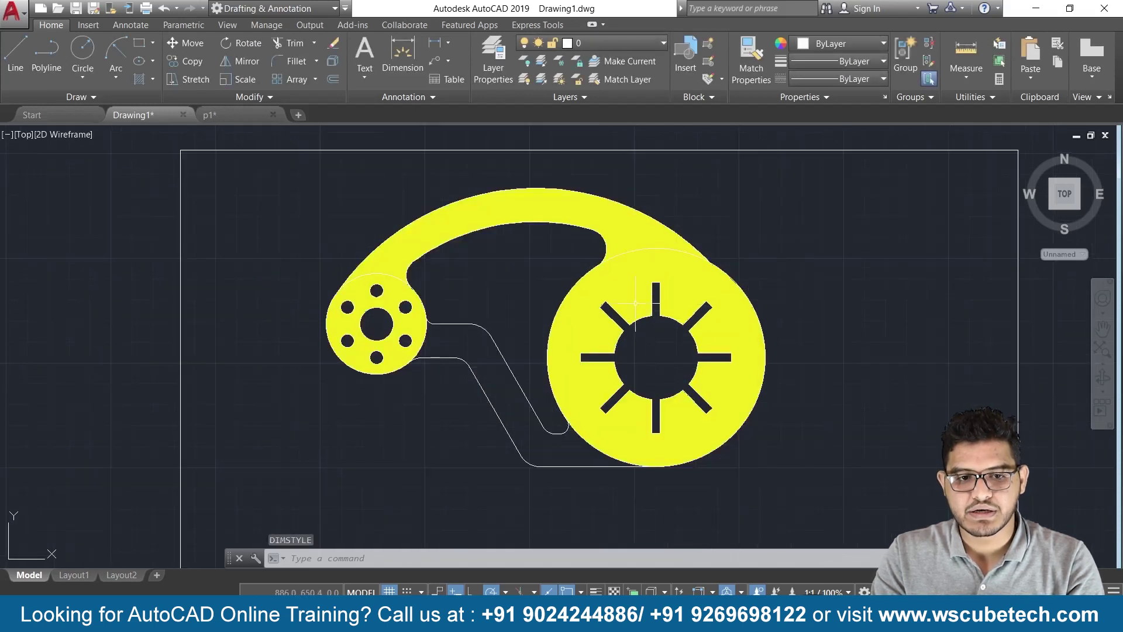
- Place a trial R30.0 radius dimension on the hub's outer circle
{"action": "left_click", "coordinate": [450, 41]}
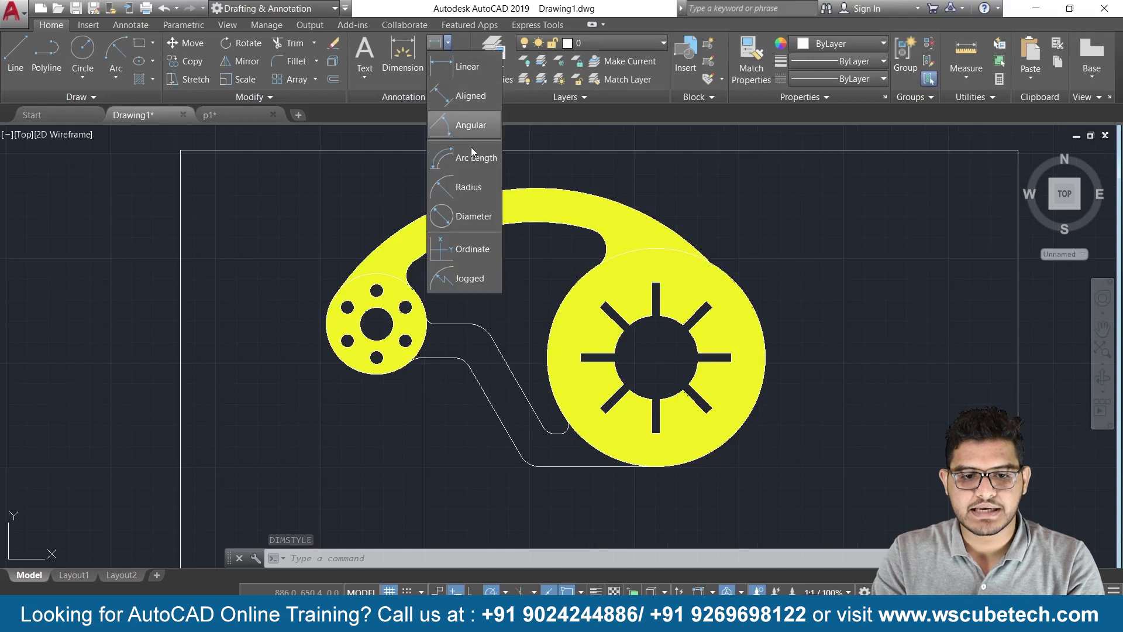
{"action": "left_click", "coordinate": [465, 186]}
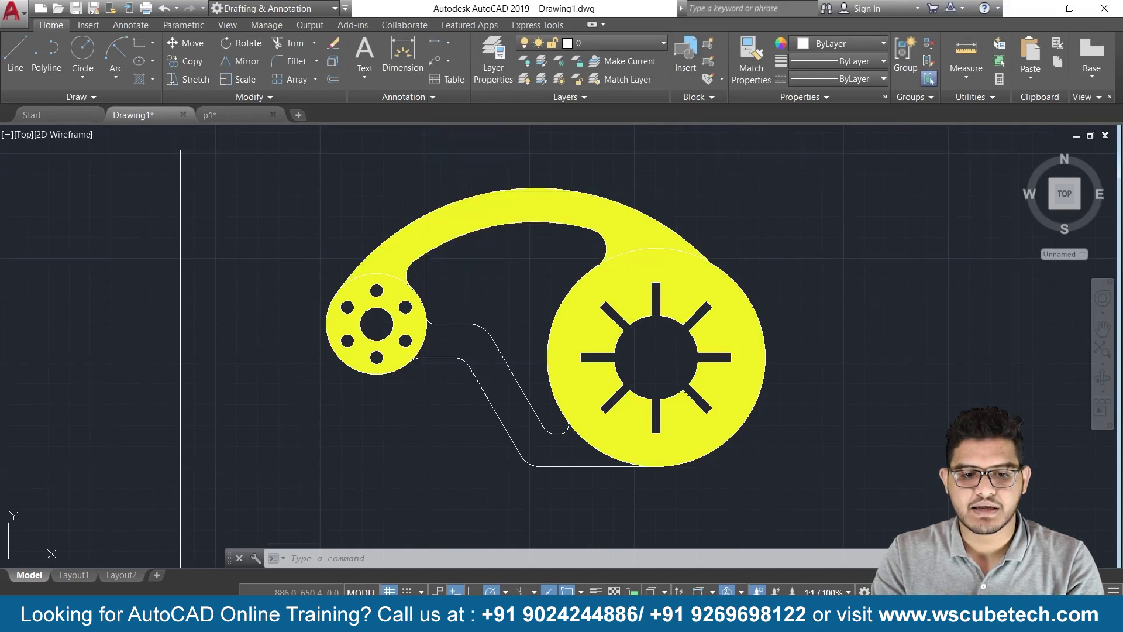
{"action": "scroll", "coordinate": [447, 324], "scroll_direction": "up", "scroll_amount": 2}
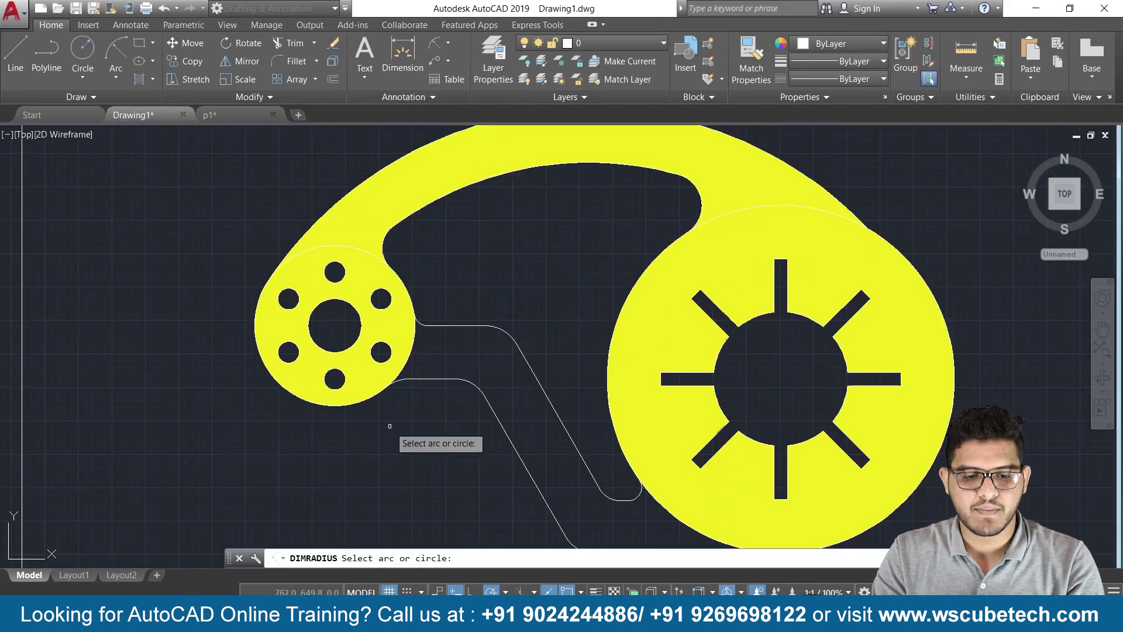
{"action": "left_click", "coordinate": [291, 394]}
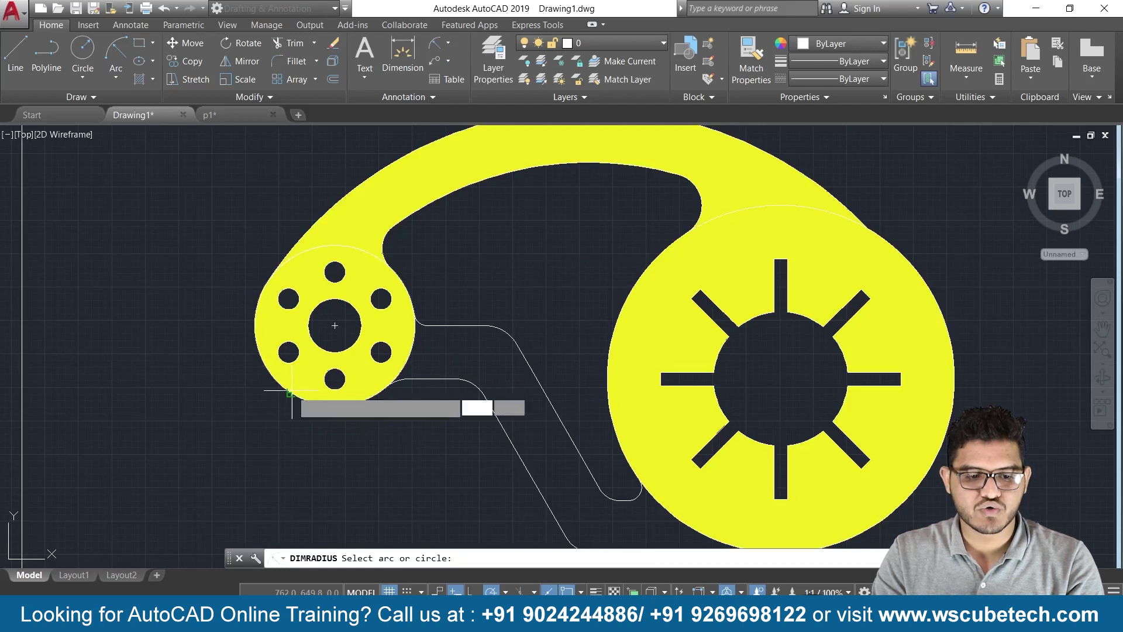
{"action": "left_click", "coordinate": [247, 404]}
{"action": "scroll", "coordinate": [248, 403], "scroll_direction": "down", "scroll_amount": 2}
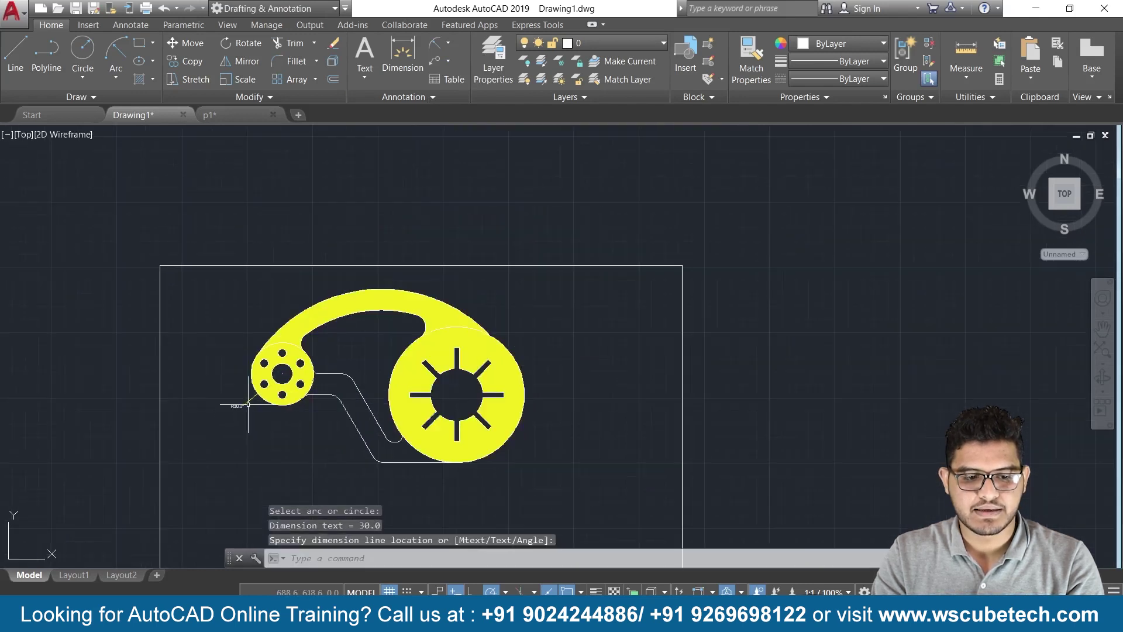
{"action": "scroll", "coordinate": [252, 409], "scroll_direction": "up", "scroll_amount": 1}
{"action": "scroll", "coordinate": [257, 427], "scroll_direction": "down", "scroll_amount": 1}
{"action": "scroll", "coordinate": [275, 468], "scroll_direction": "up", "scroll_amount": 1}
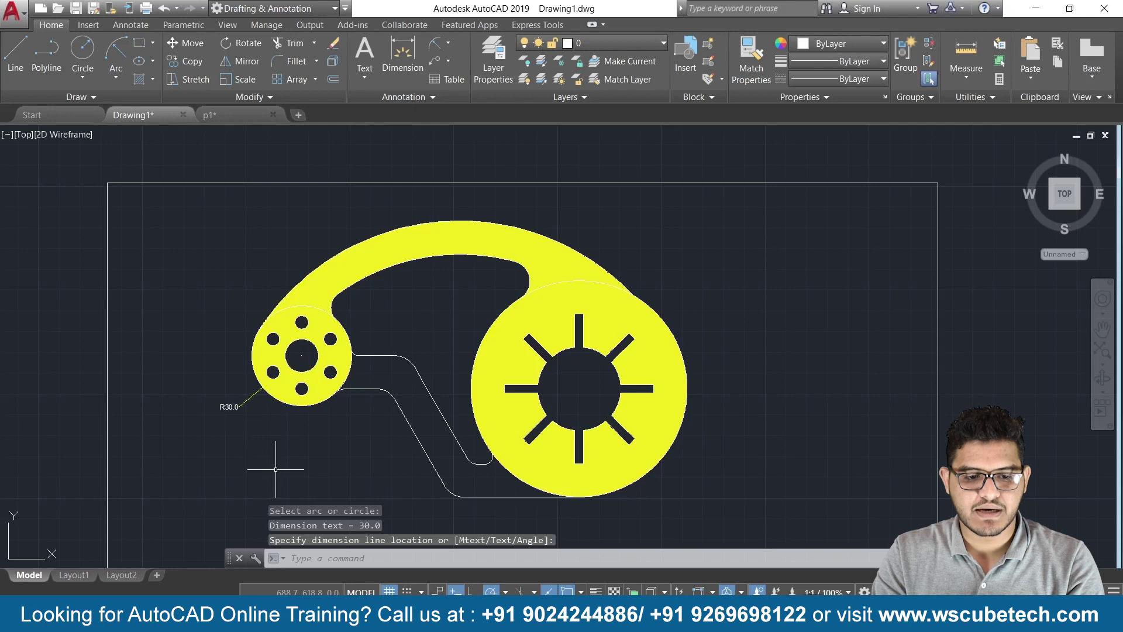
{"action": "scroll", "coordinate": [275, 469], "scroll_direction": "up", "scroll_amount": 2}
- Erase the trial R30.0 dimension and reopen the Standard dimension style for editing
{"action": "left_click", "coordinate": [198, 376]}
{"action": "key", "text": "Delete"}
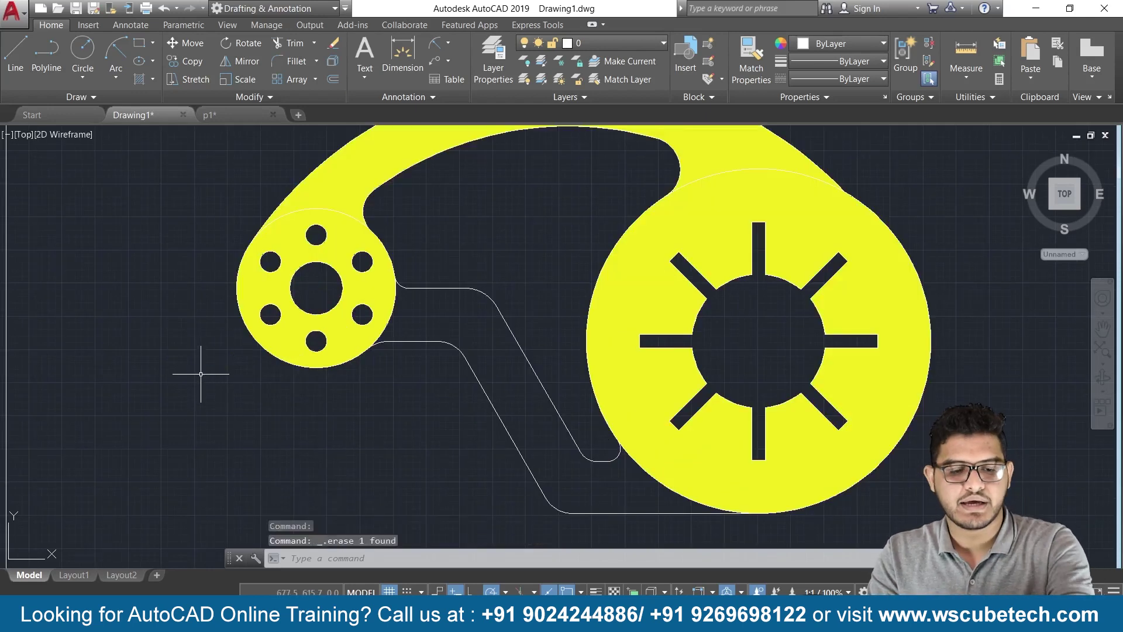
{"action": "scroll", "coordinate": [232, 370], "scroll_direction": "down", "scroll_amount": 1}
{"action": "middle_click_drag", "start_coordinate": [233, 370], "coordinate": [337, 380]}
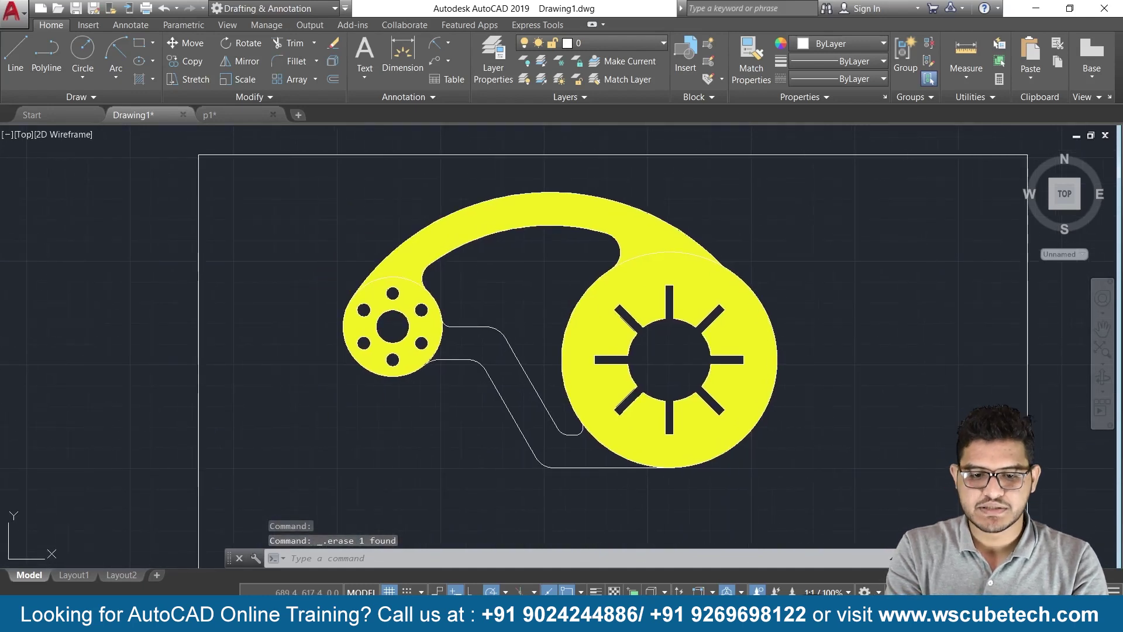
{"action": "type", "text": "D"}
{"action": "key", "text": "Return"}
{"action": "left_click", "coordinate": [702, 283]}
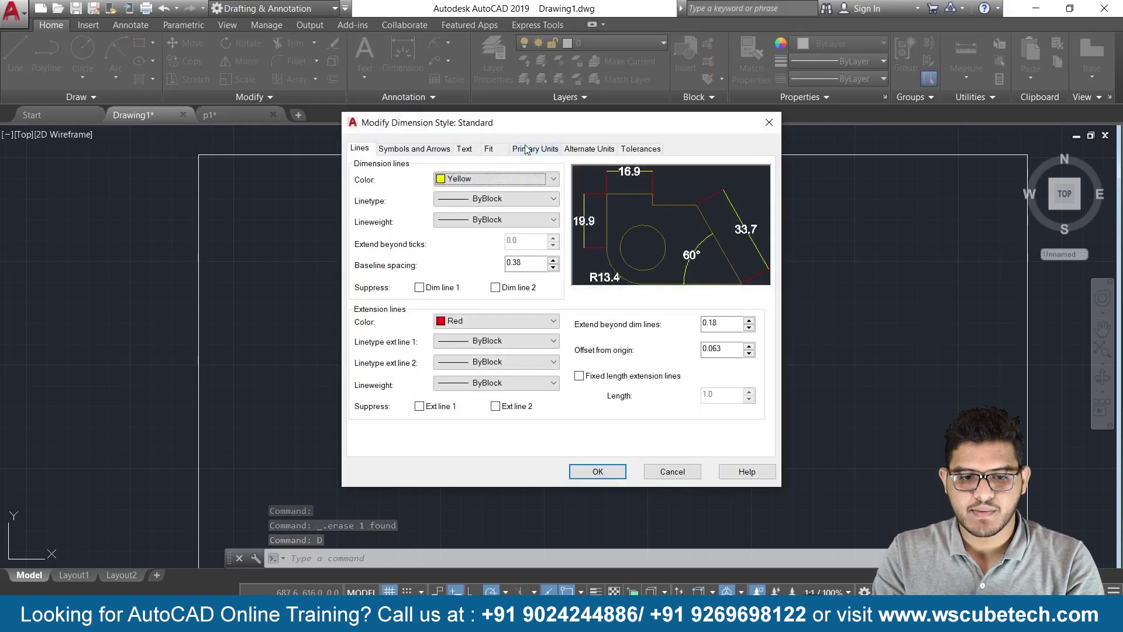
- Raise the Standard dimension style's text height to 5.0 and close the dialogs
{"action": "left_click", "coordinate": [465, 149]}
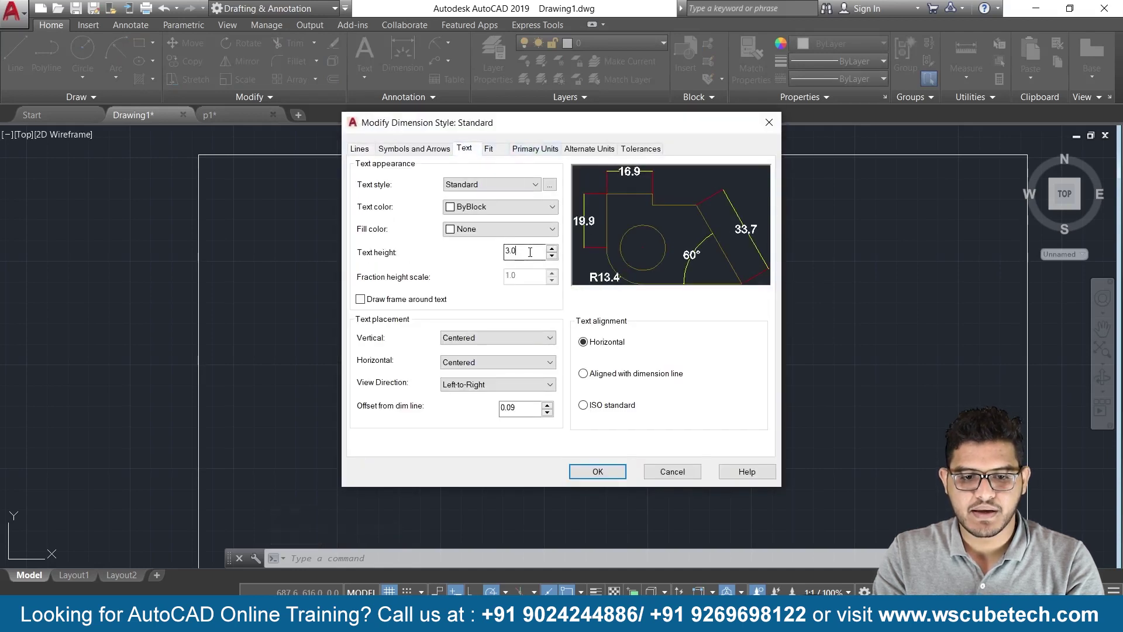
{"action": "type", "text": "5.0"}
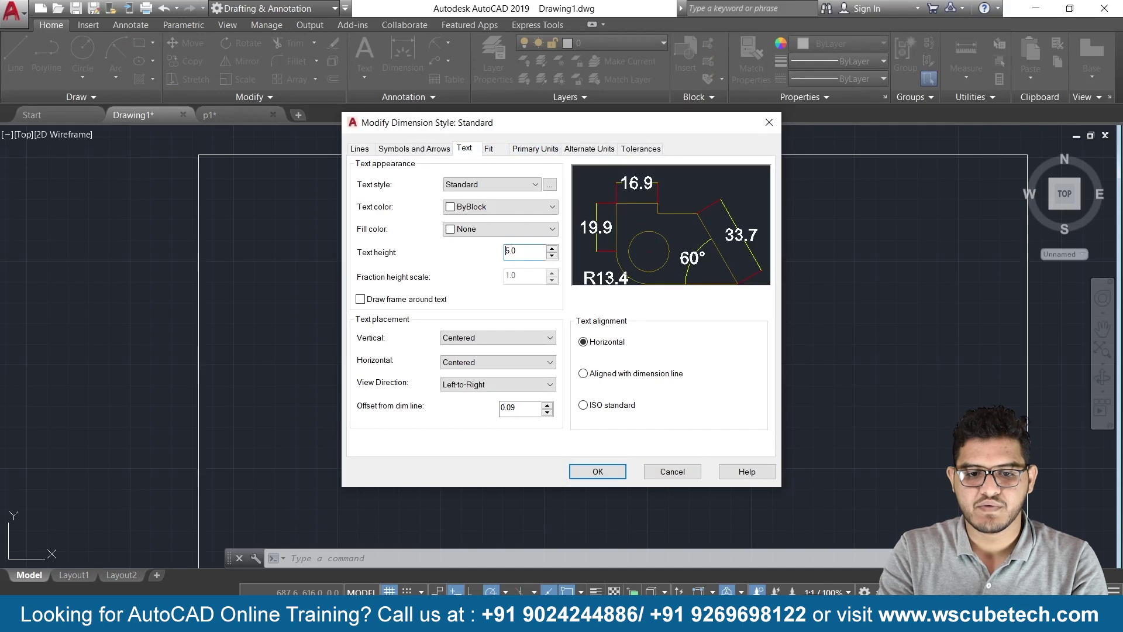
{"action": "left_click", "coordinate": [597, 471]}
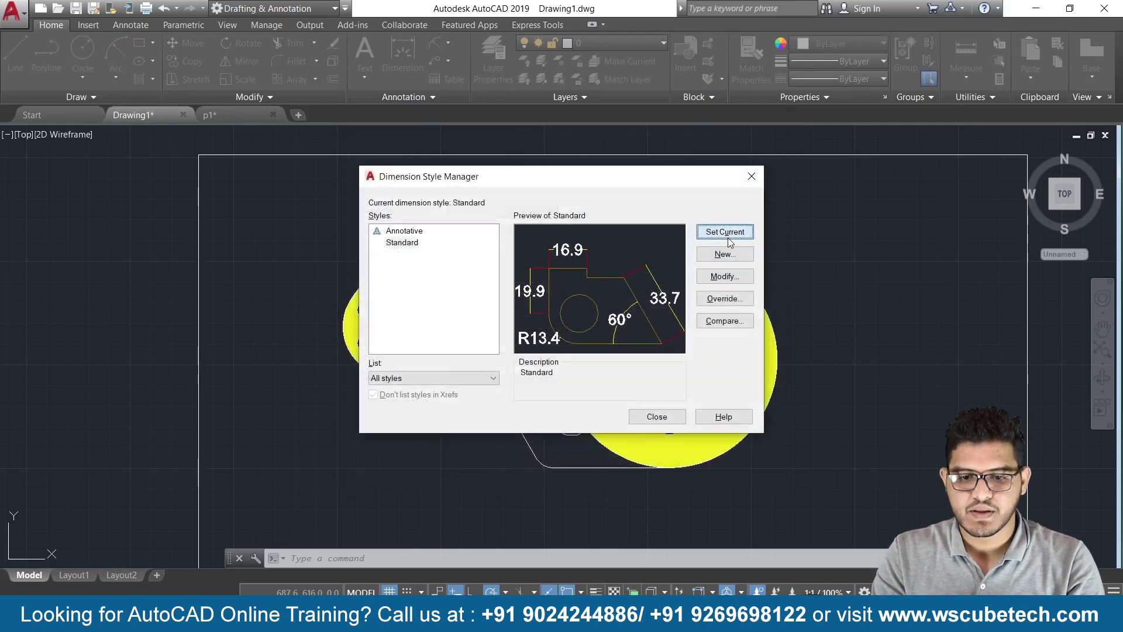
{"action": "left_click", "coordinate": [657, 416]}
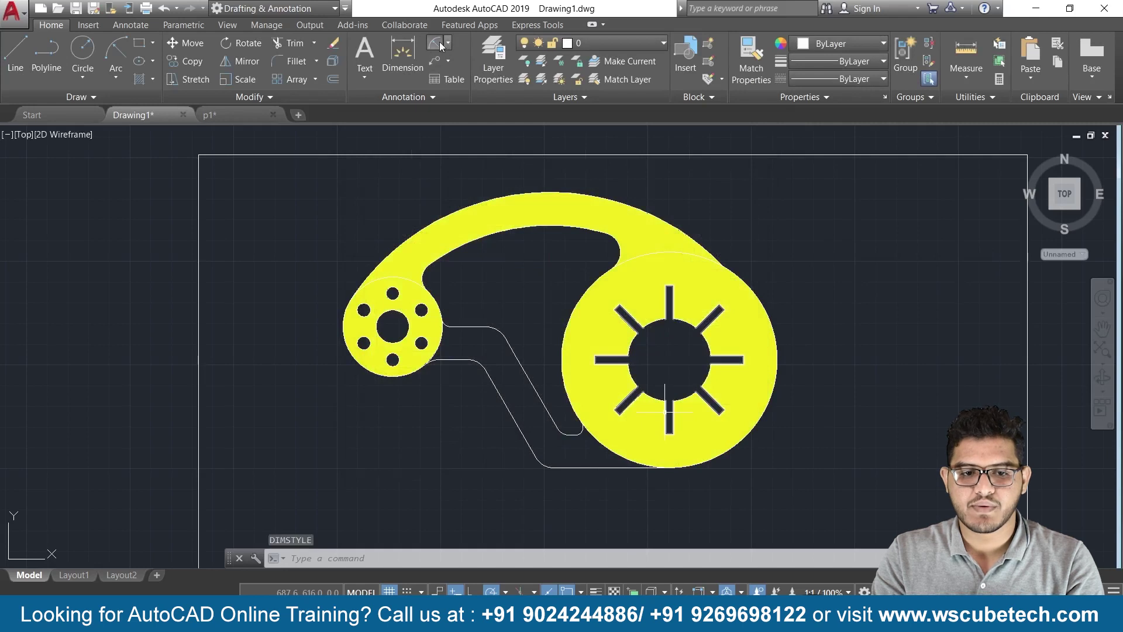
- Add an R30.0 radius on the hub's outer circle and a Ø20.0 diameter on its centre hole
{"action": "left_click", "coordinate": [440, 45]}
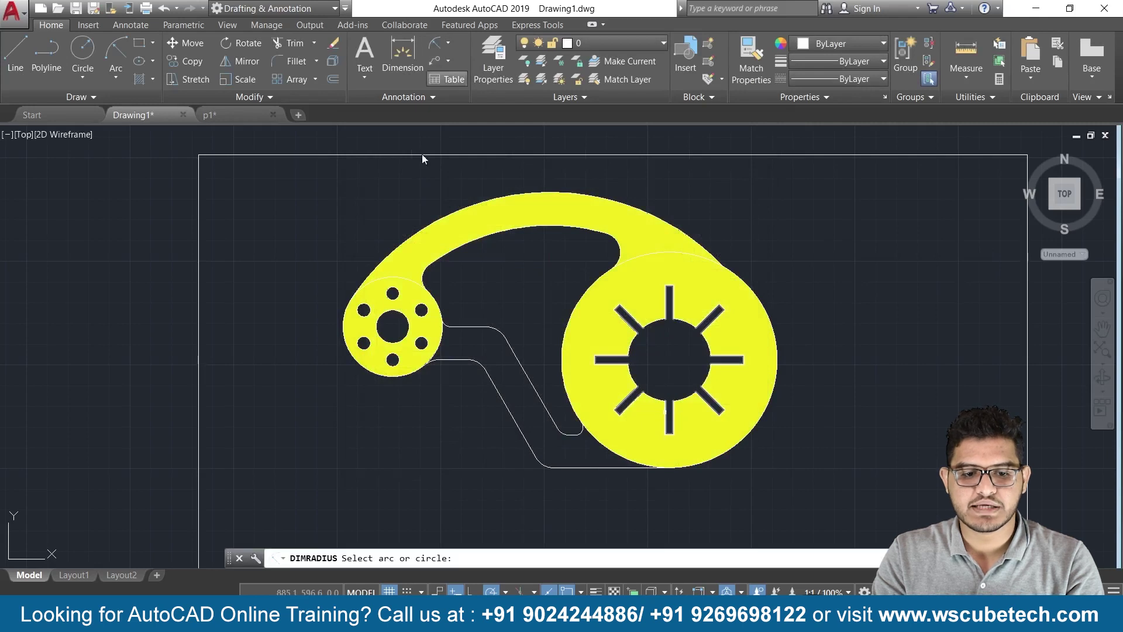
{"action": "left_click", "coordinate": [355, 362]}
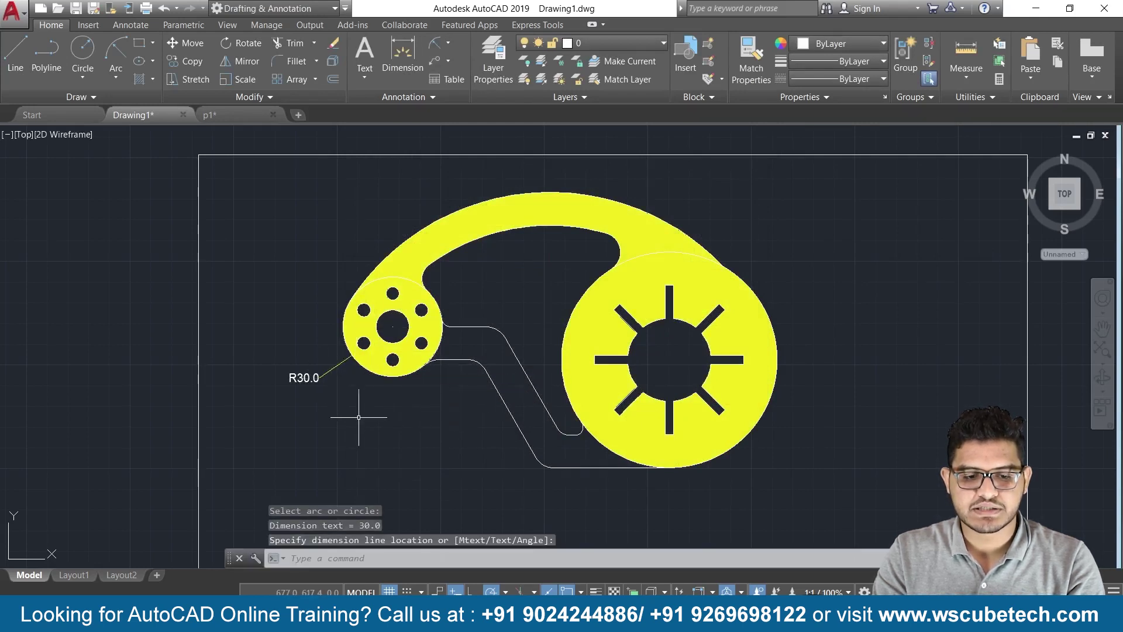
{"action": "scroll", "coordinate": [359, 418], "scroll_direction": "up", "scroll_amount": 2}
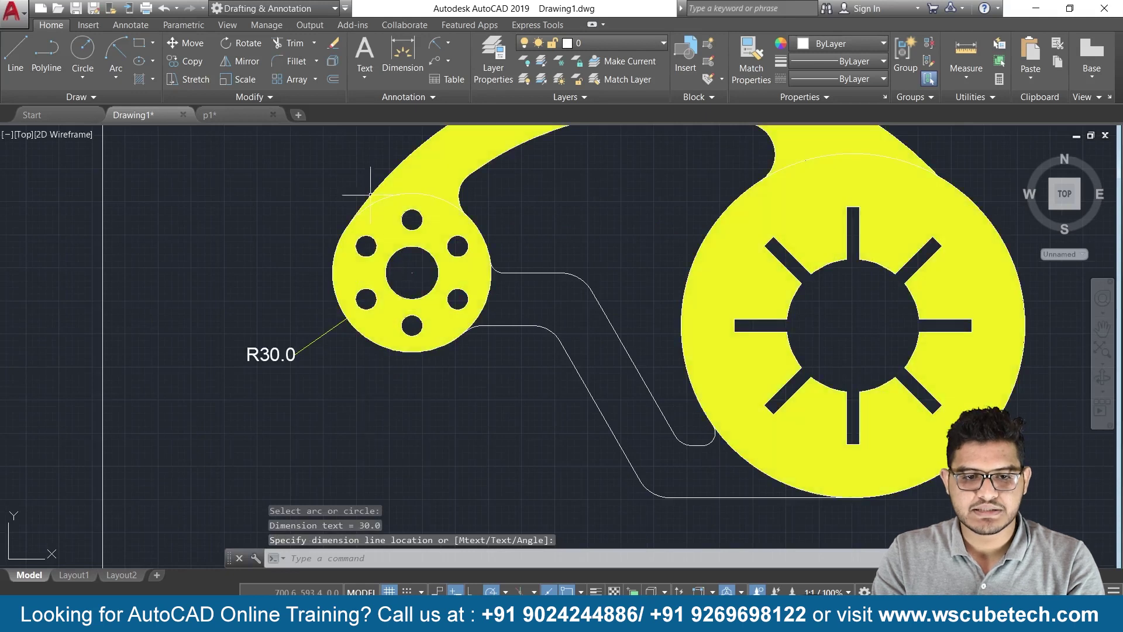
{"action": "left_click", "coordinate": [443, 44]}
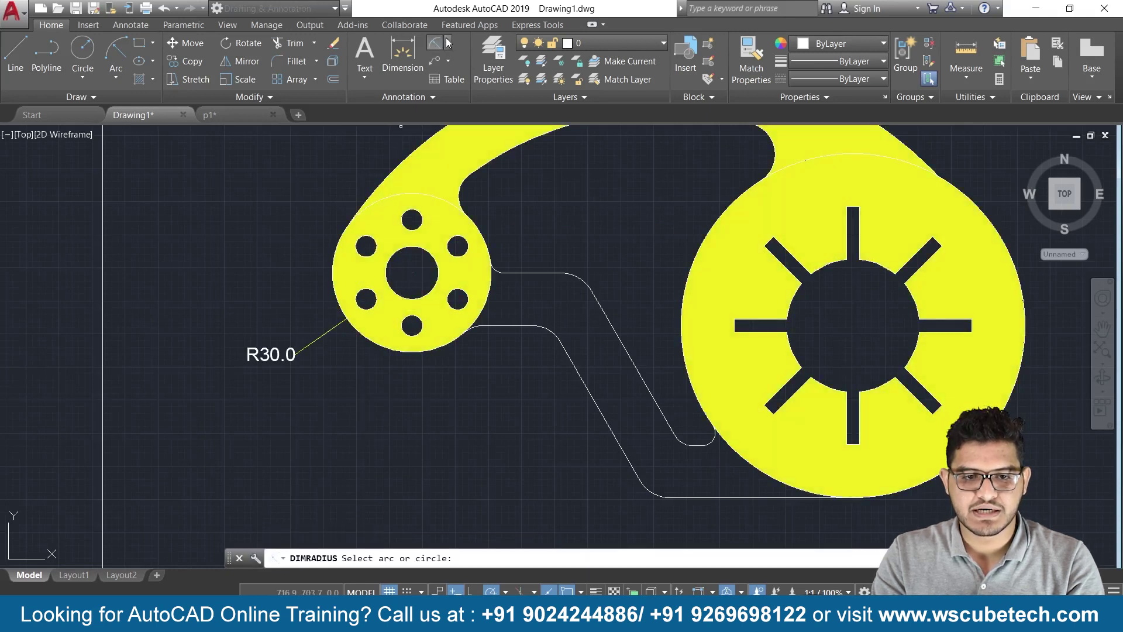
{"action": "left_click", "coordinate": [449, 43]}
{"action": "left_click", "coordinate": [462, 217]}
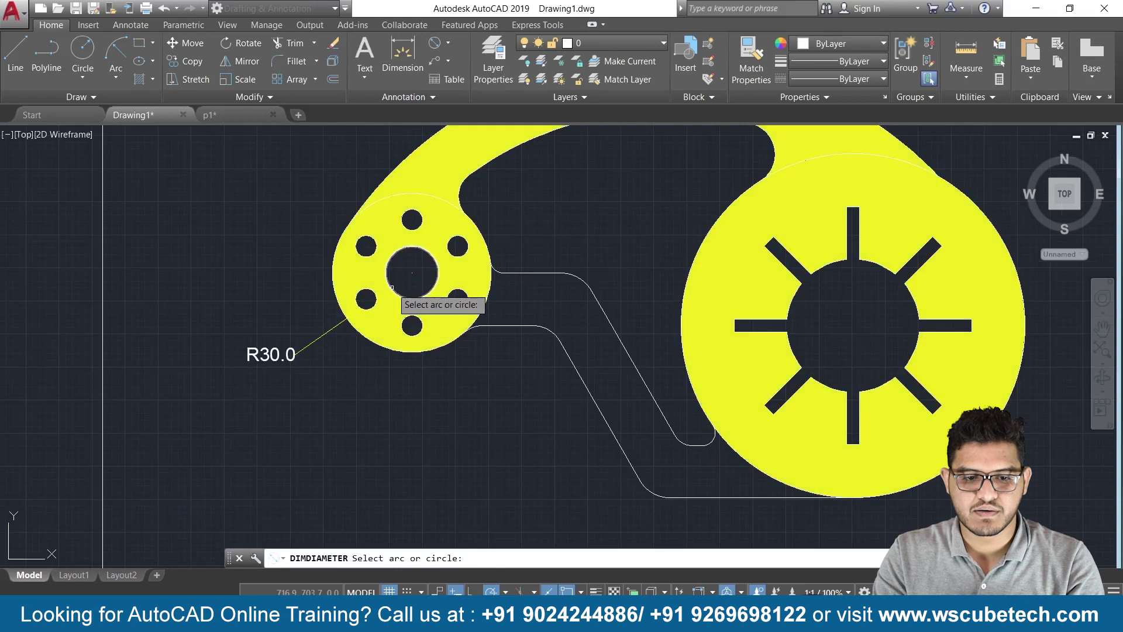
{"action": "left_click", "coordinate": [392, 288]}
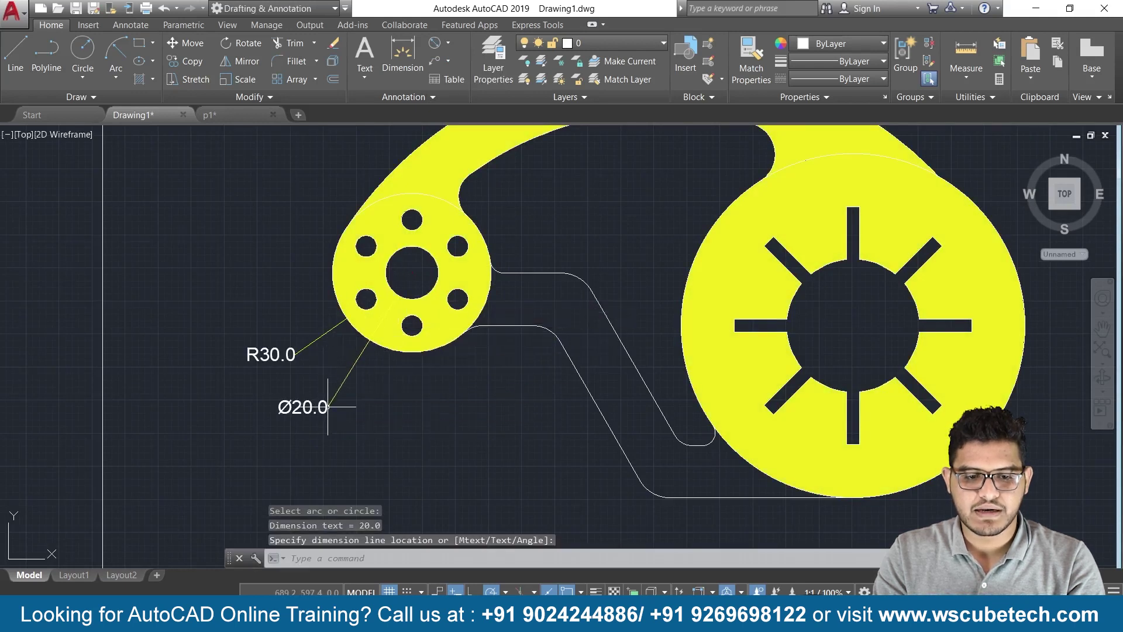
- Add an R4.0 radius dimension to the hub's small bottom hole
{"action": "left_click", "coordinate": [449, 41]}
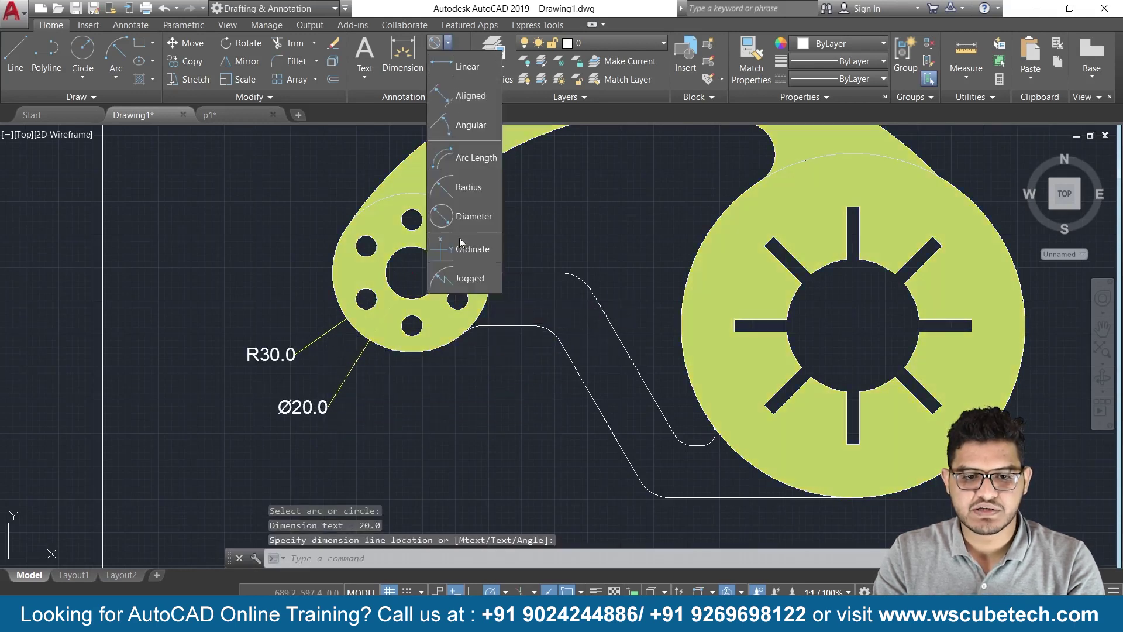
{"action": "left_click", "coordinate": [467, 182]}
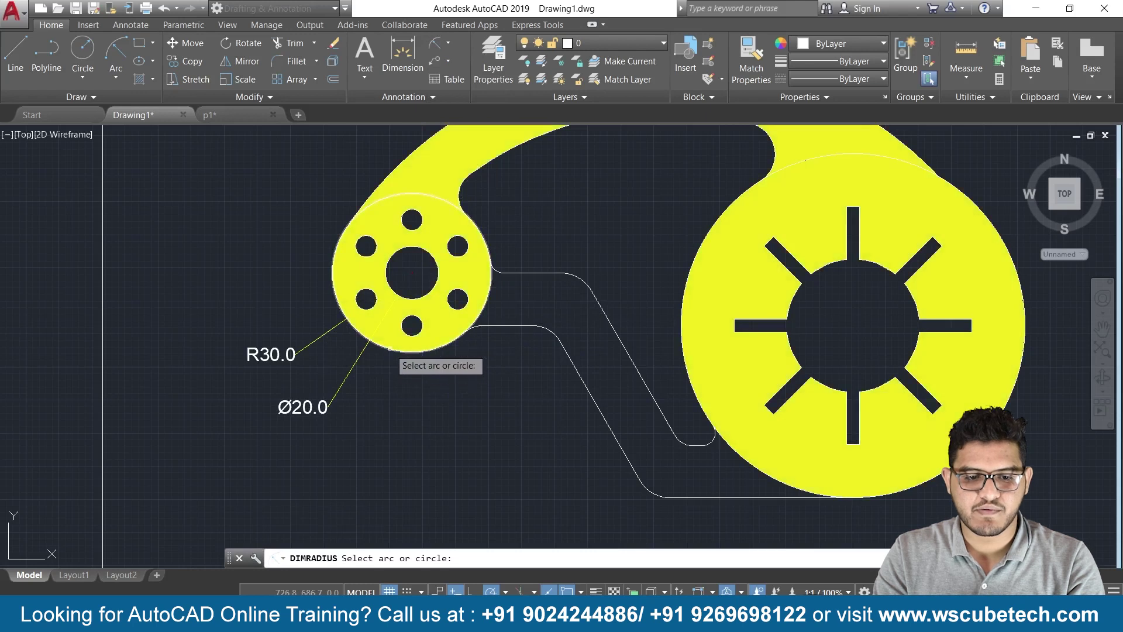
{"action": "left_click", "coordinate": [389, 349]}
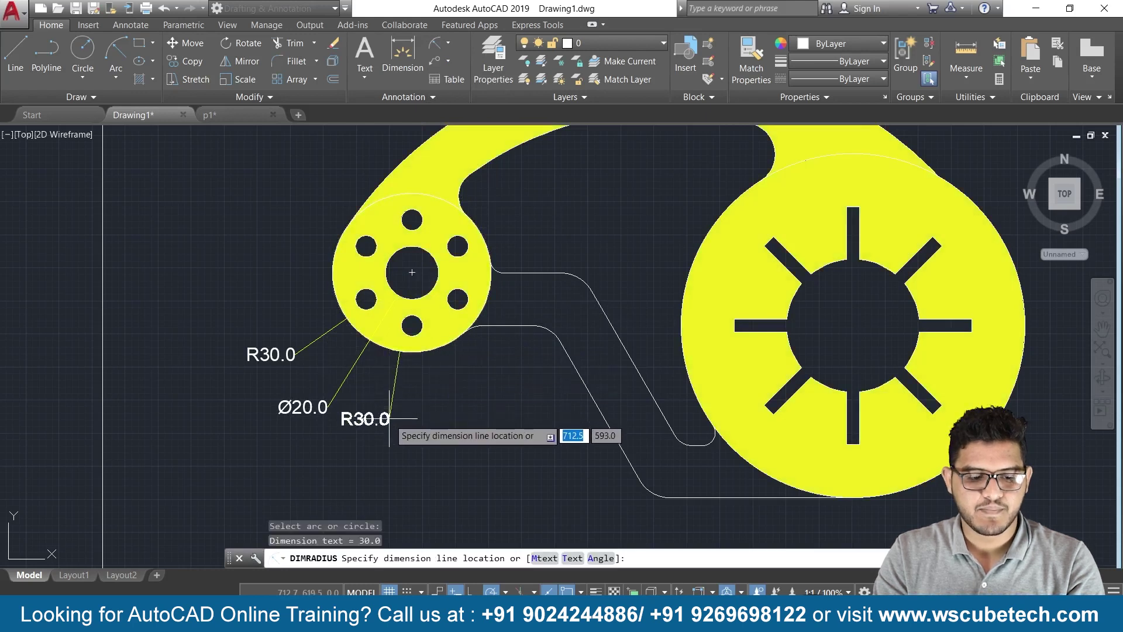
{"action": "key", "text": "Escape"}
{"action": "key", "text": "Return"}
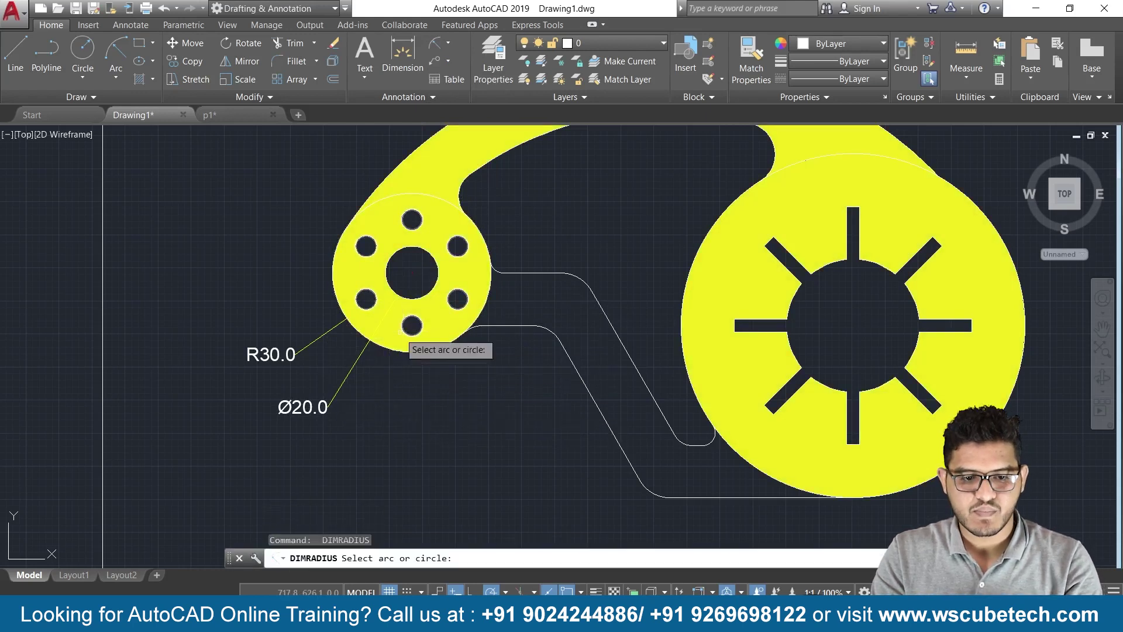
{"action": "left_click", "coordinate": [412, 325]}
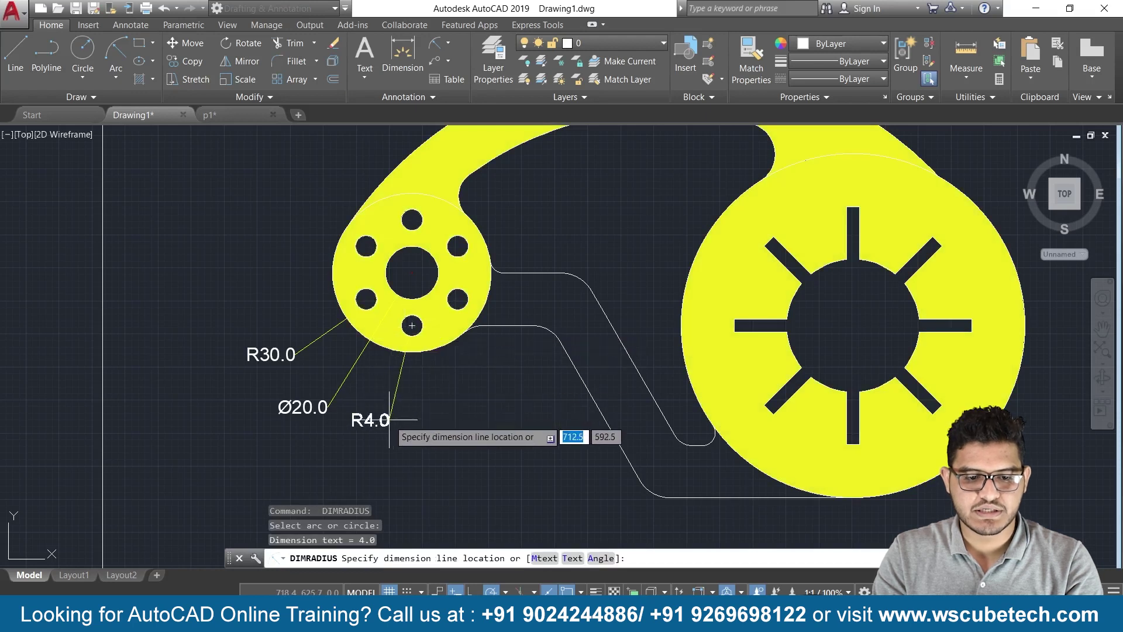
{"action": "left_click", "coordinate": [393, 417]}
{"action": "key", "text": "Return"}
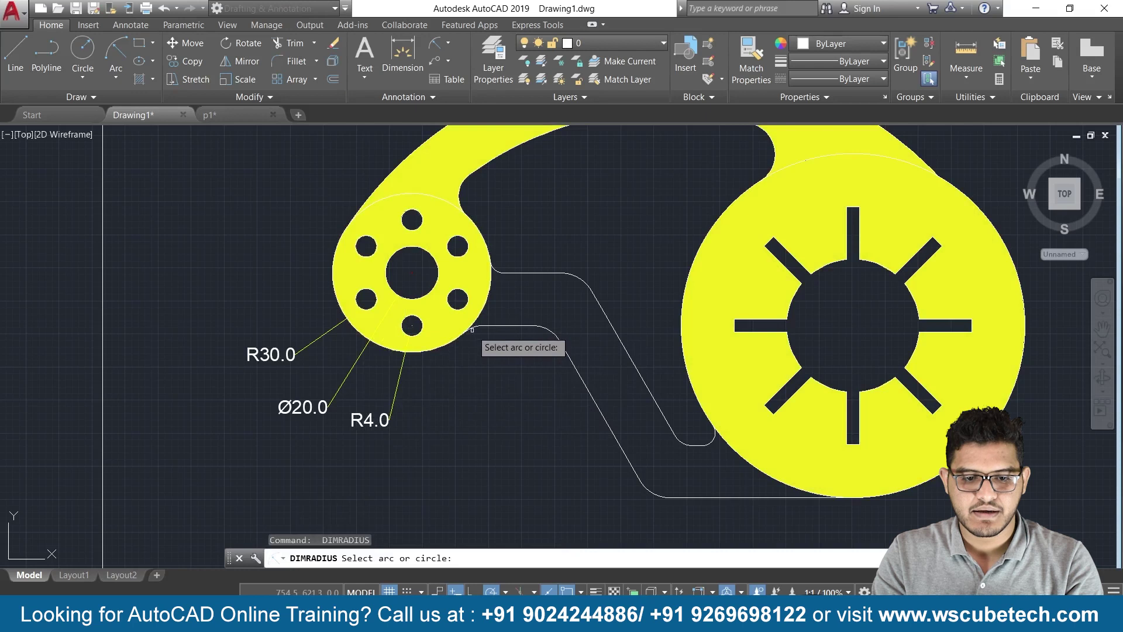
- Dimension the arm's first fillet arcs with R12.0 radius dimensions
{"action": "left_click", "coordinate": [471, 327]}
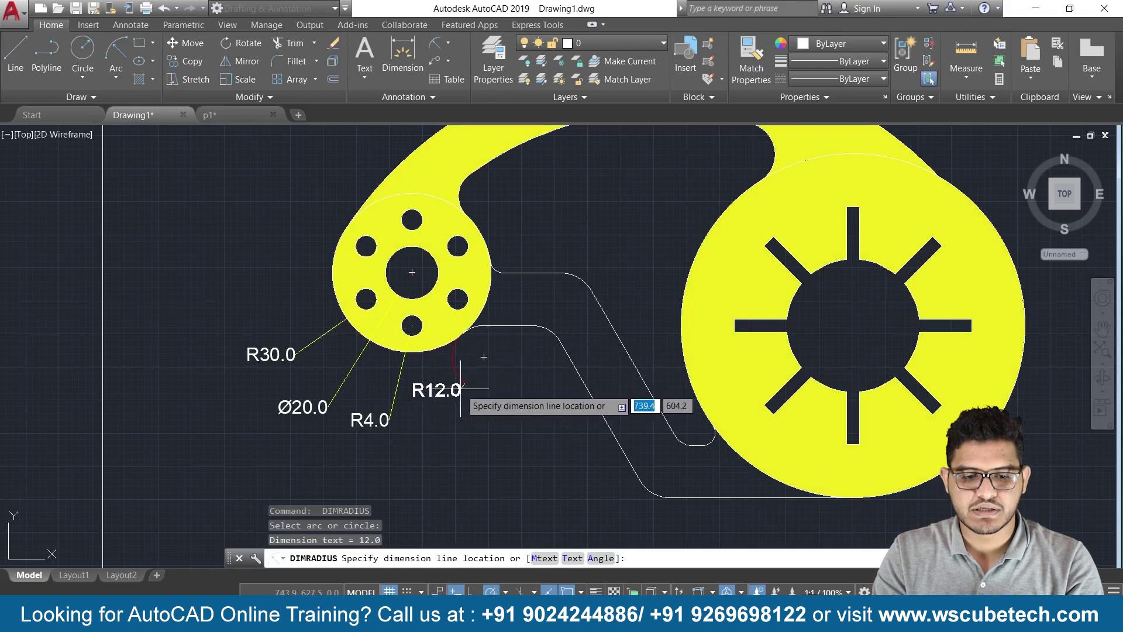
{"action": "left_click", "coordinate": [459, 416]}
{"action": "key", "text": "Return"}
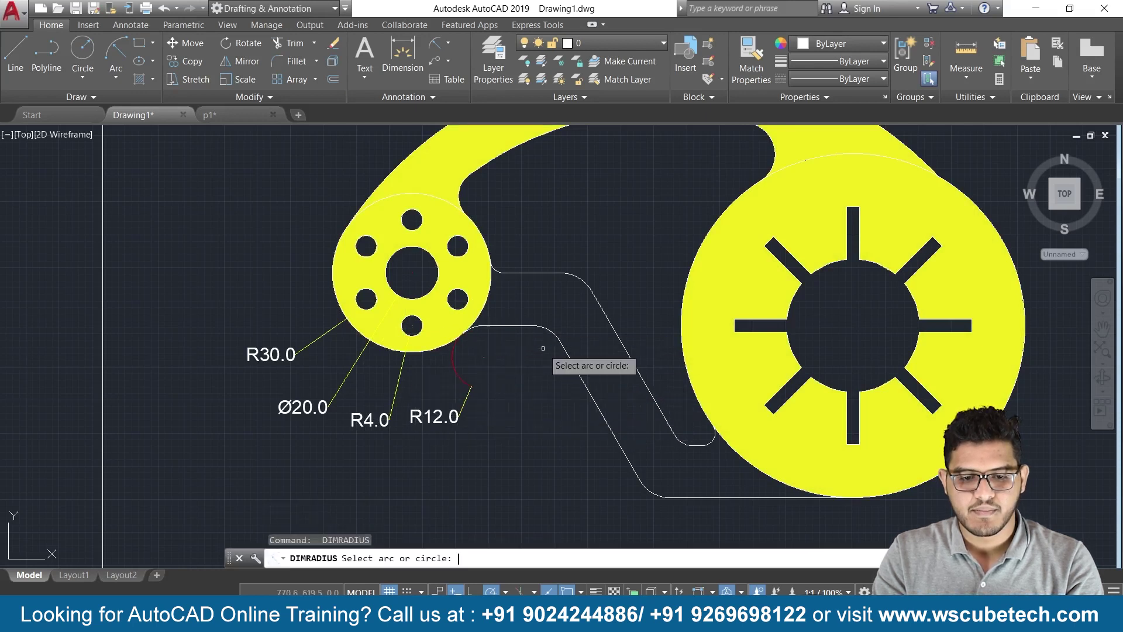
{"action": "left_click", "coordinate": [556, 341]}
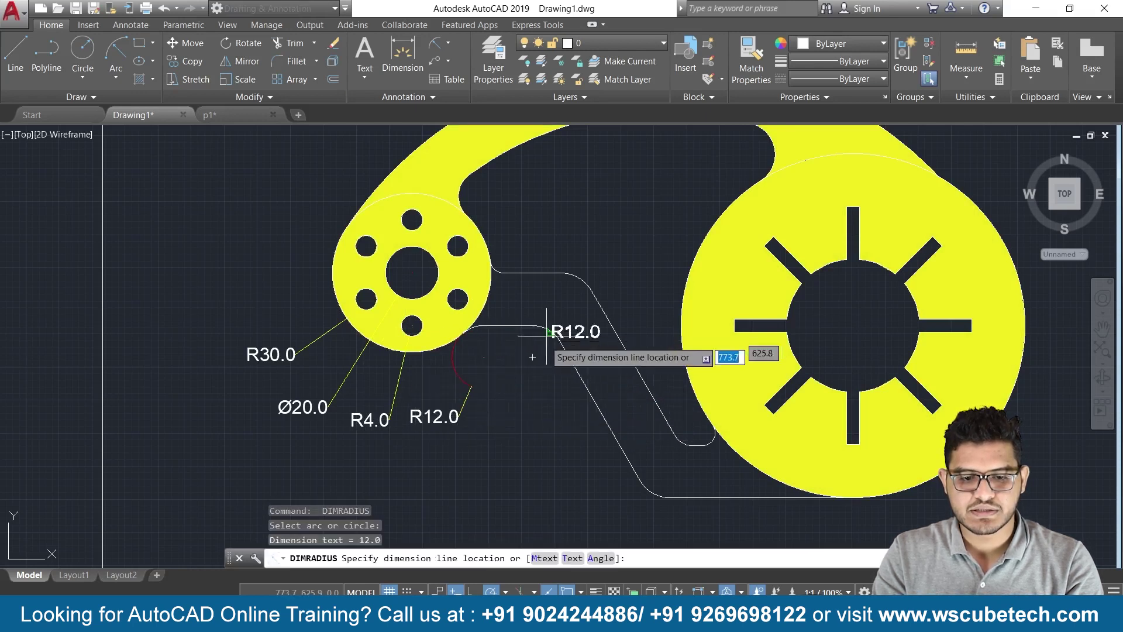
{"action": "left_click", "coordinate": [519, 413]}
{"action": "middle_click_drag", "start_coordinate": [624, 489], "coordinate": [589, 386]}
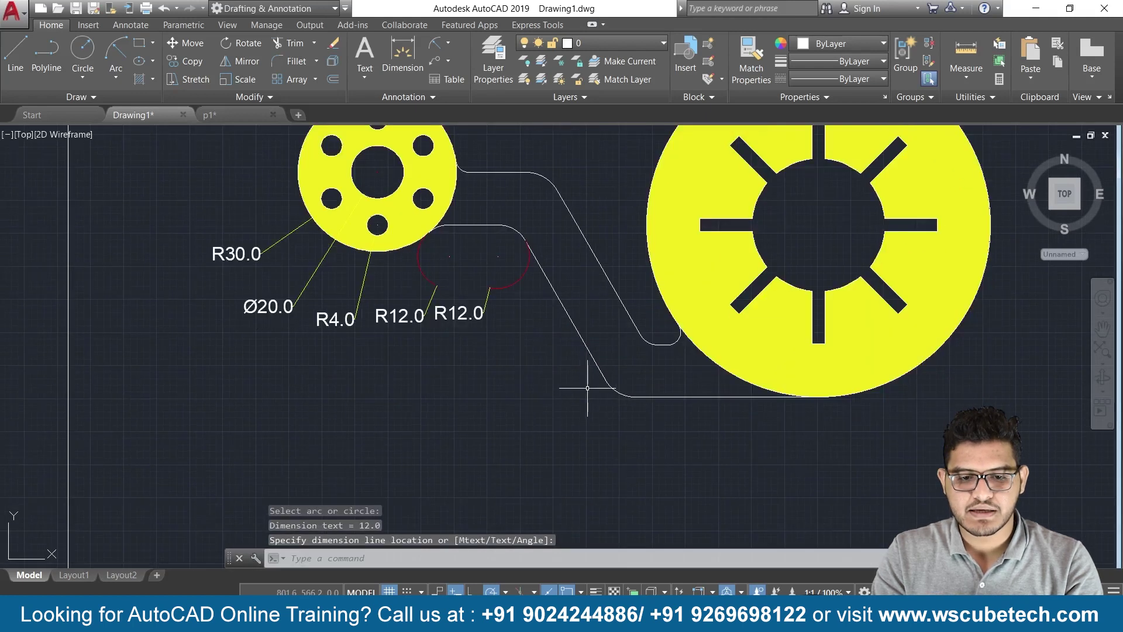
{"action": "key", "text": "Return"}
{"action": "left_click", "coordinate": [611, 383]}
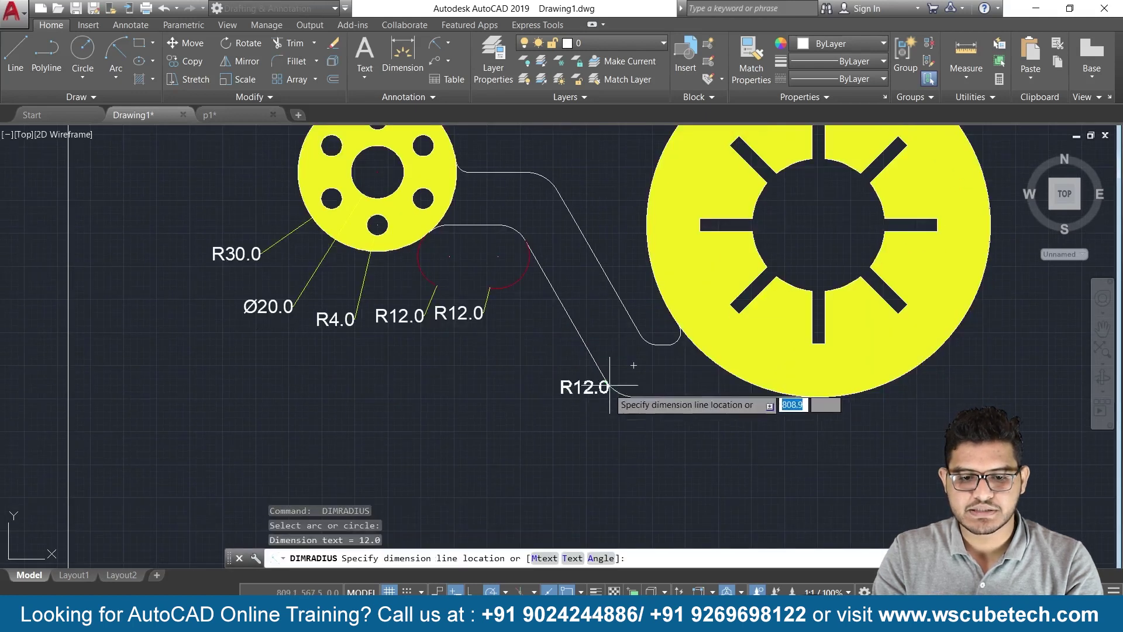
{"action": "left_click", "coordinate": [583, 418]}
- Add radius dimensions to the arm-hub arc (R5.0), the bends (R14.0, R8.0) and the small plate arc (R5.0)
{"action": "middle_click_drag", "start_coordinate": [493, 310], "coordinate": [518, 393]}
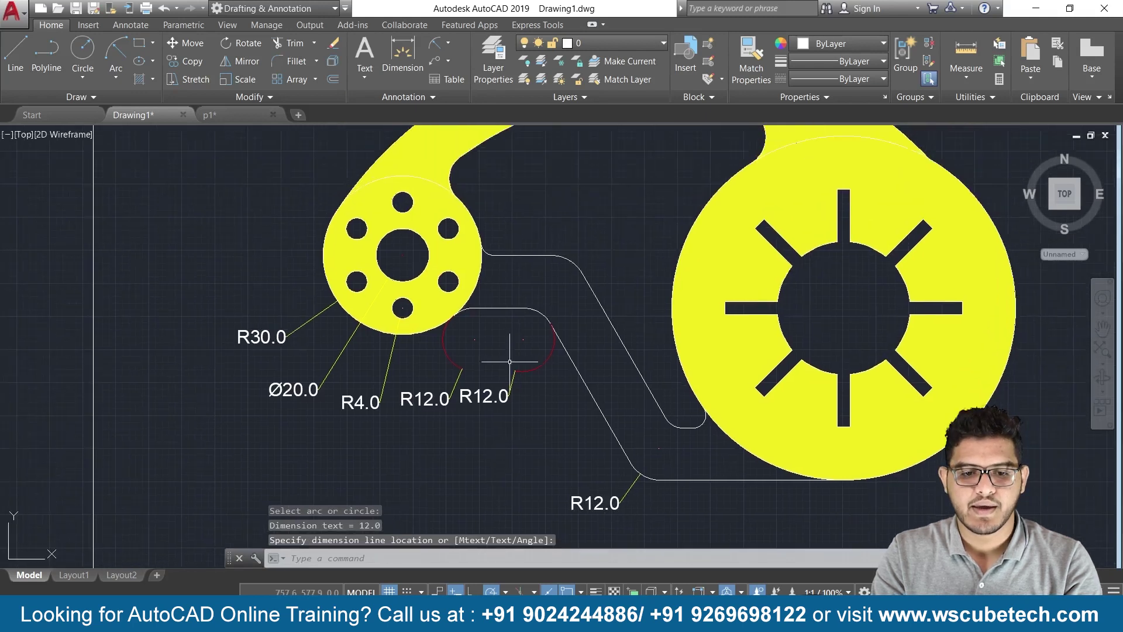
{"action": "key", "text": "Return"}
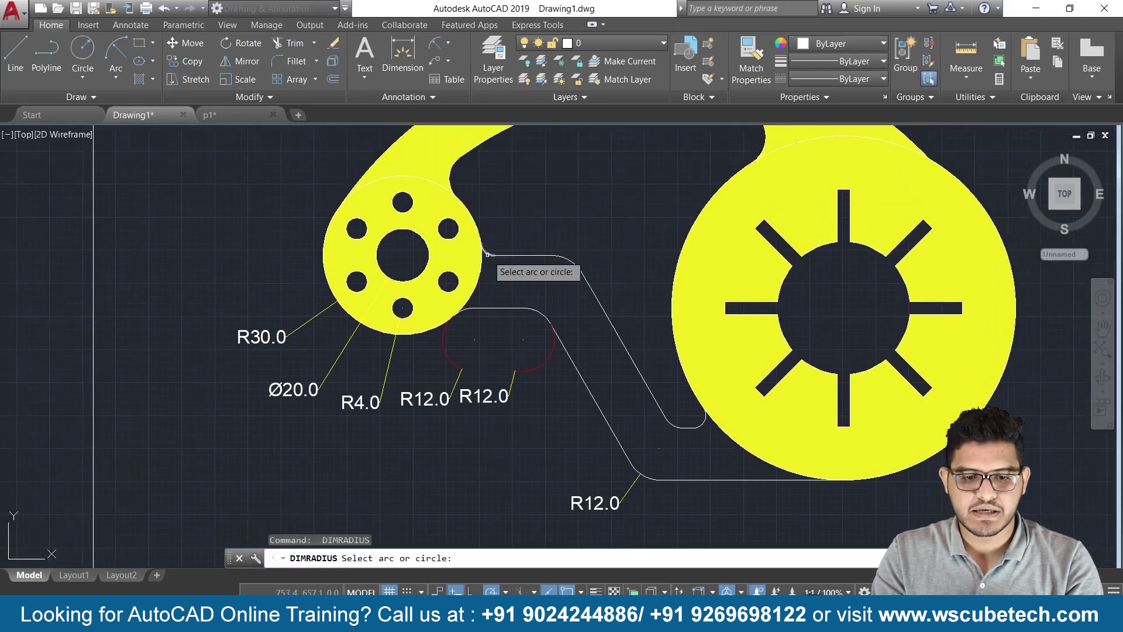
{"action": "left_click", "coordinate": [488, 253]}
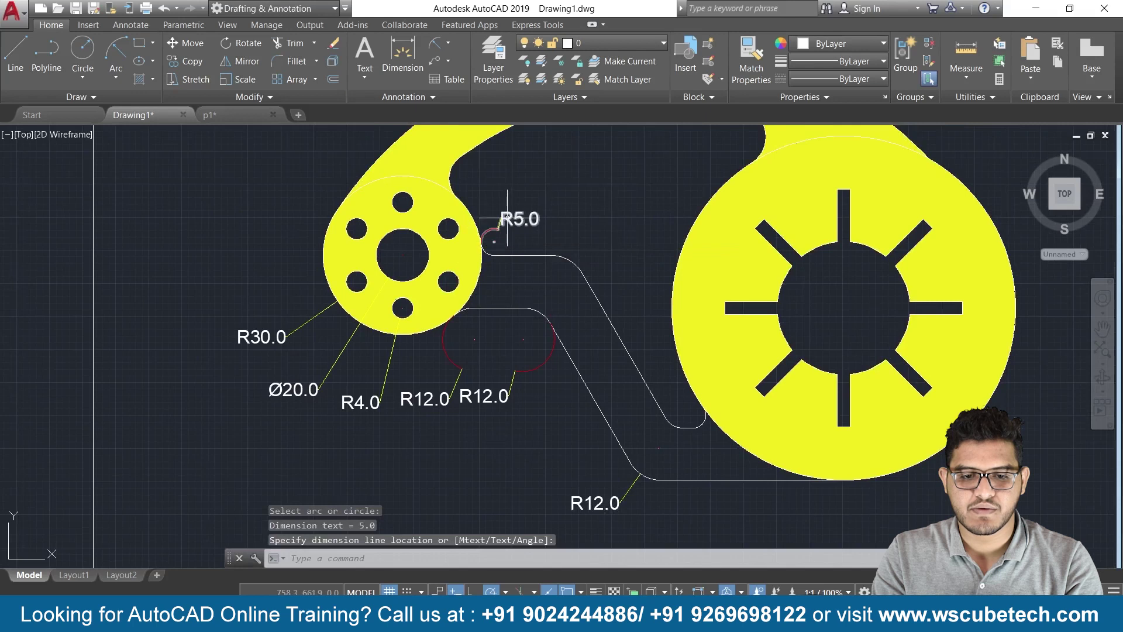
{"action": "left_click", "coordinate": [494, 241]}
{"action": "key", "text": "Return"}
{"action": "left_click", "coordinate": [570, 262]}
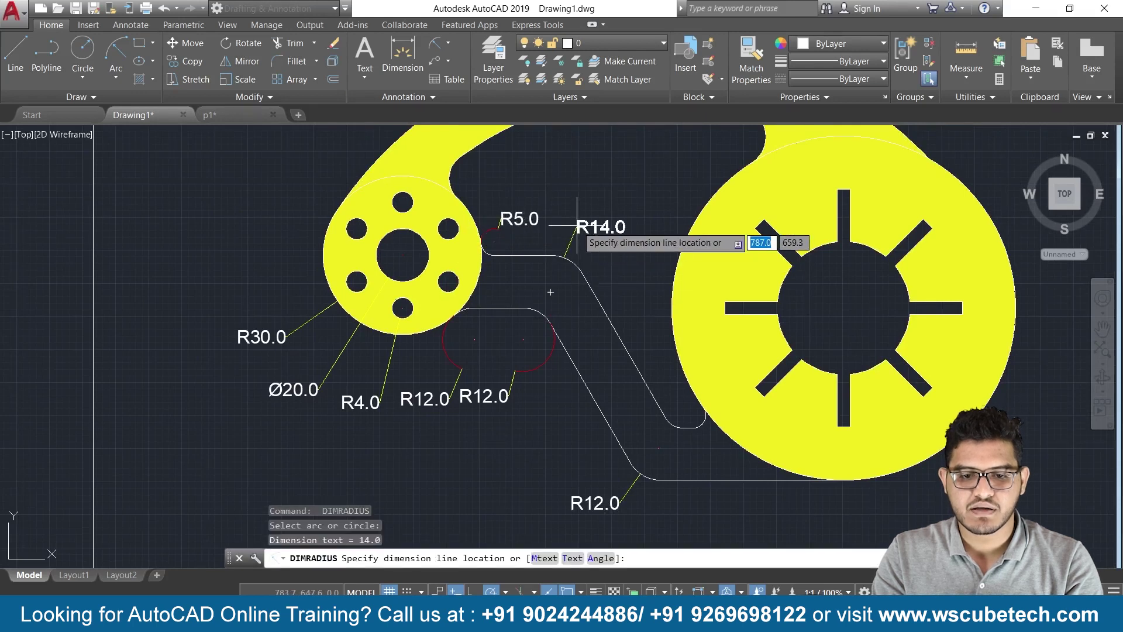
{"action": "key", "text": "Return"}
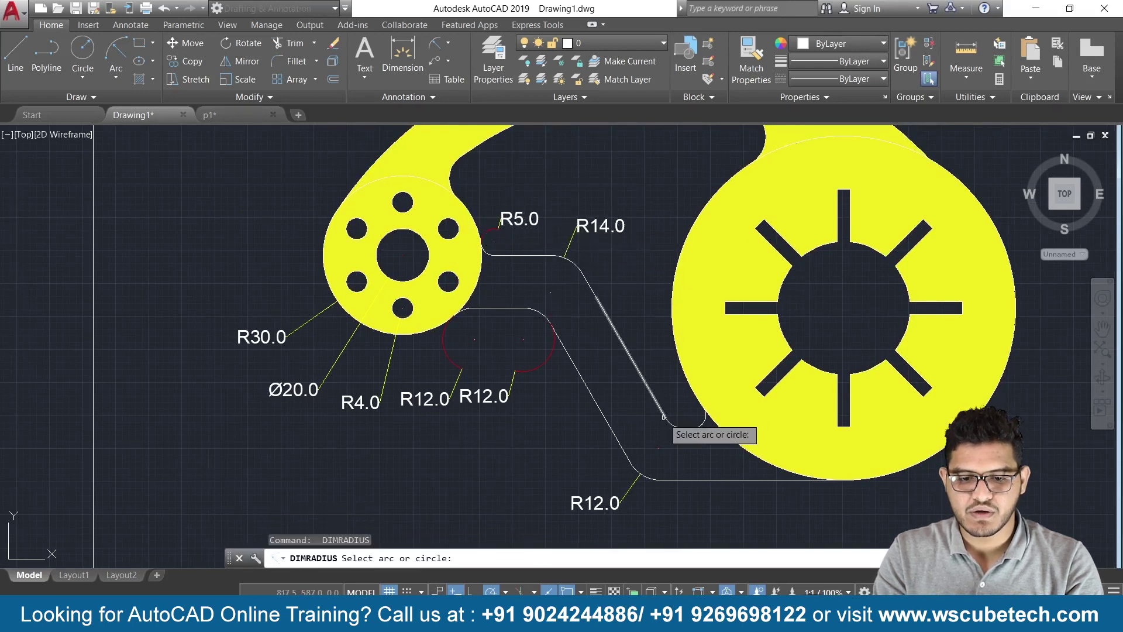
{"action": "left_click", "coordinate": [670, 417]}
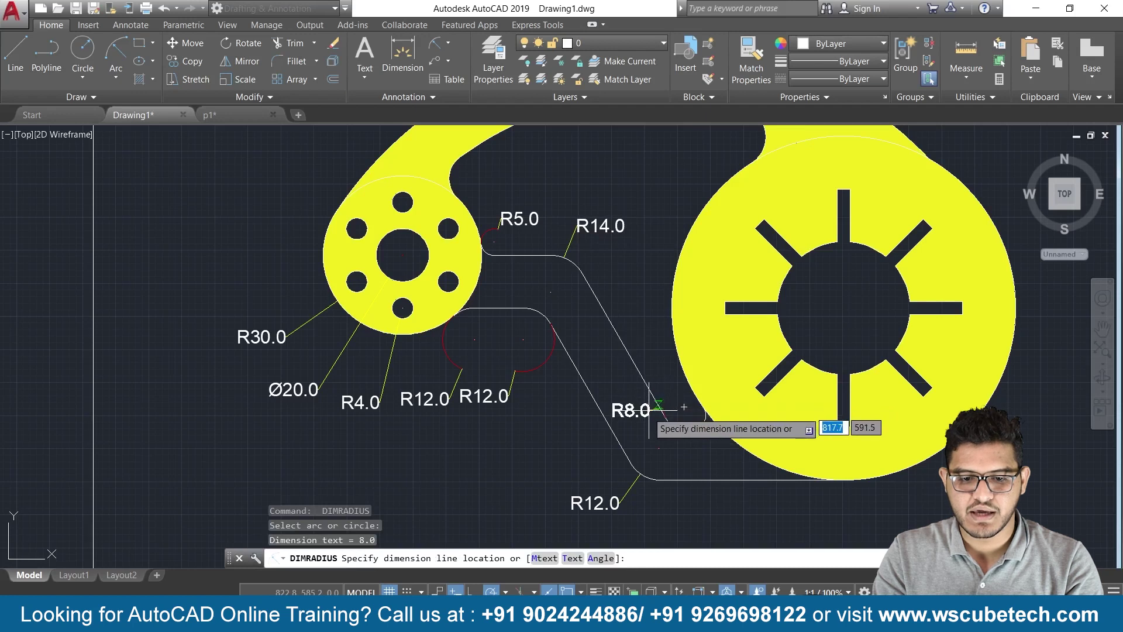
{"action": "left_click", "coordinate": [657, 417]}
{"action": "key", "text": "Return"}
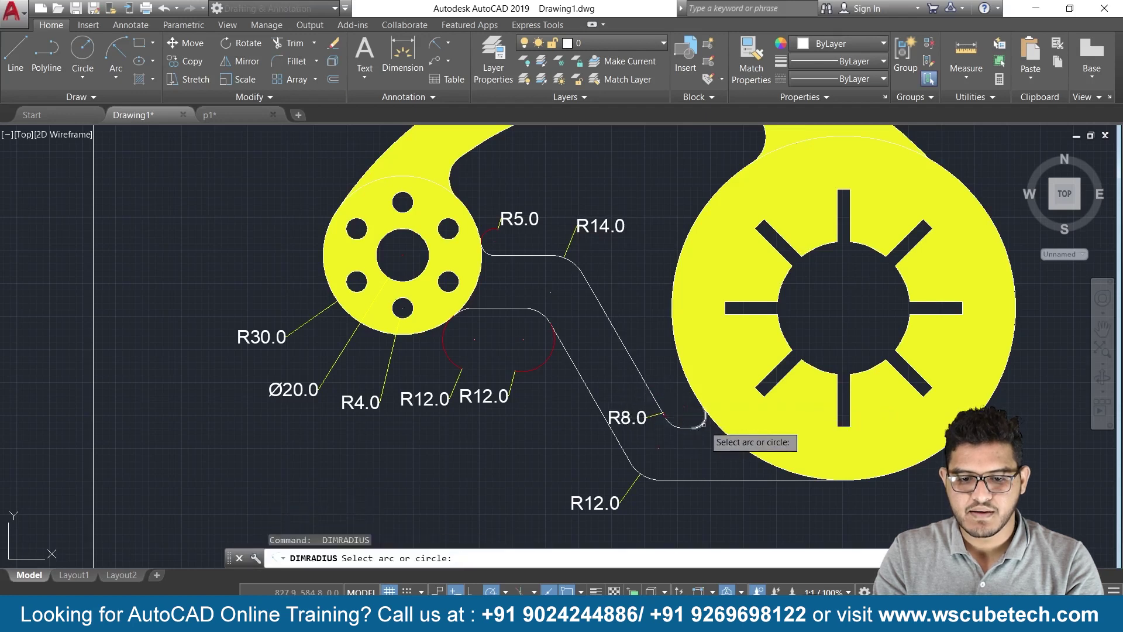
{"action": "left_click", "coordinate": [702, 419]}
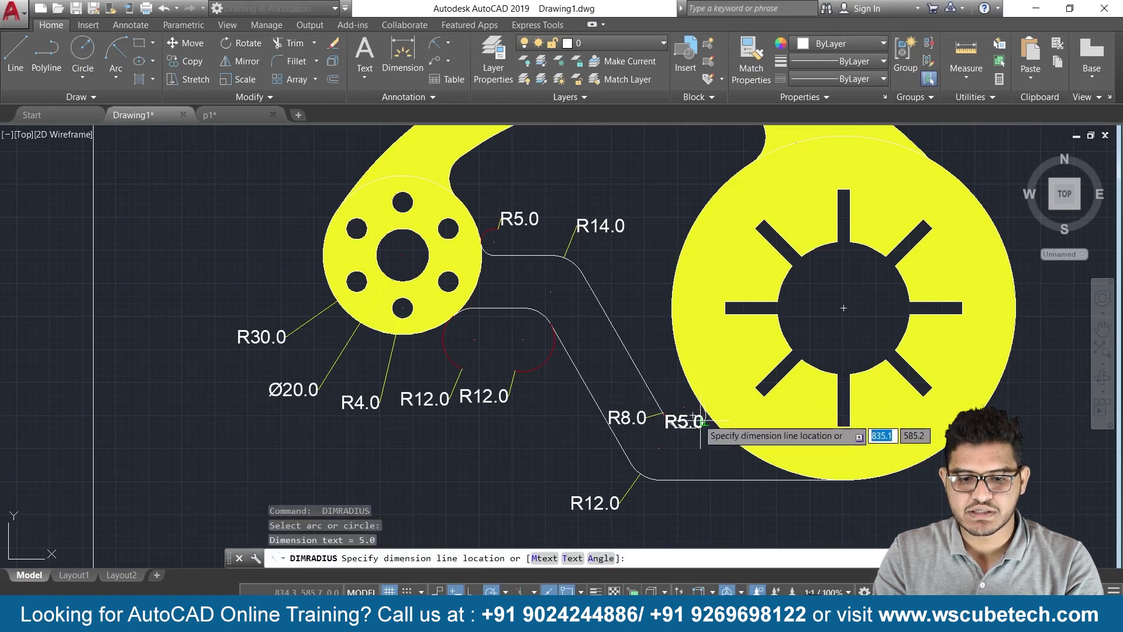
{"action": "left_click", "coordinate": [707, 446]}
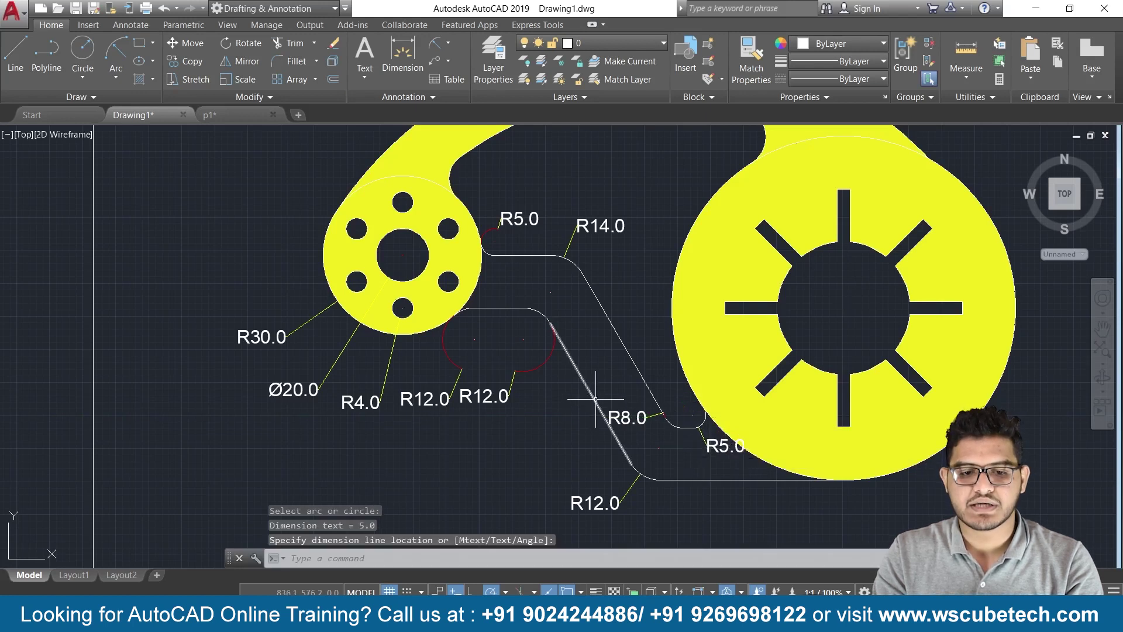
{"action": "middle_click_drag", "start_coordinate": [873, 389], "coordinate": [712, 390]}
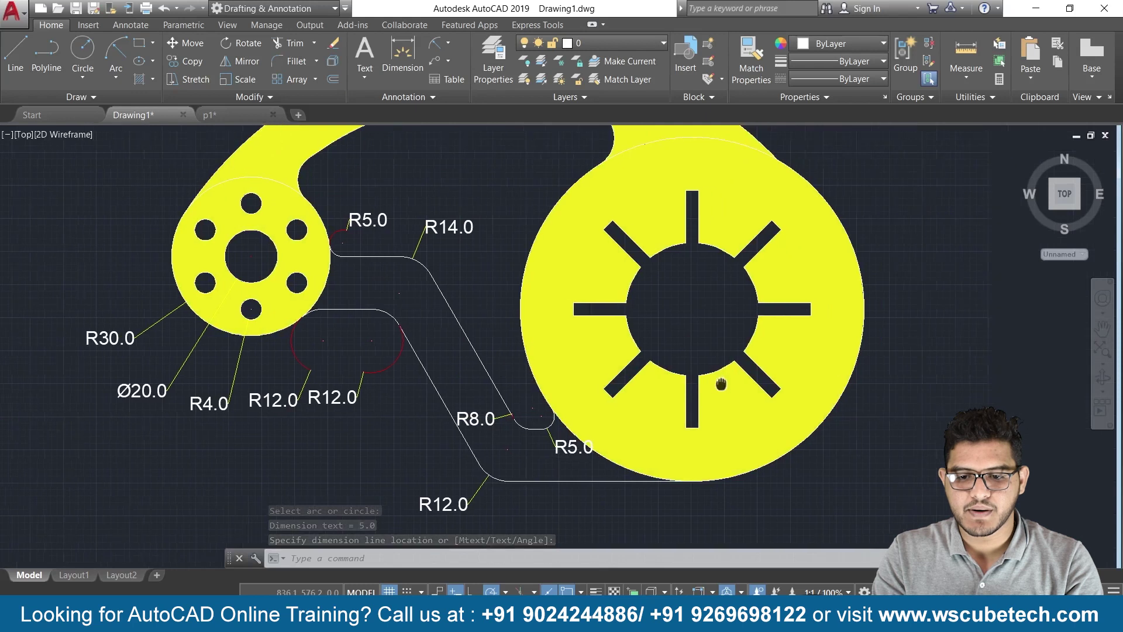
- Replace a trial R65.0 radius on the wheel plate's outer circle with a Ø130.0 diameter
{"action": "key", "text": "space"}
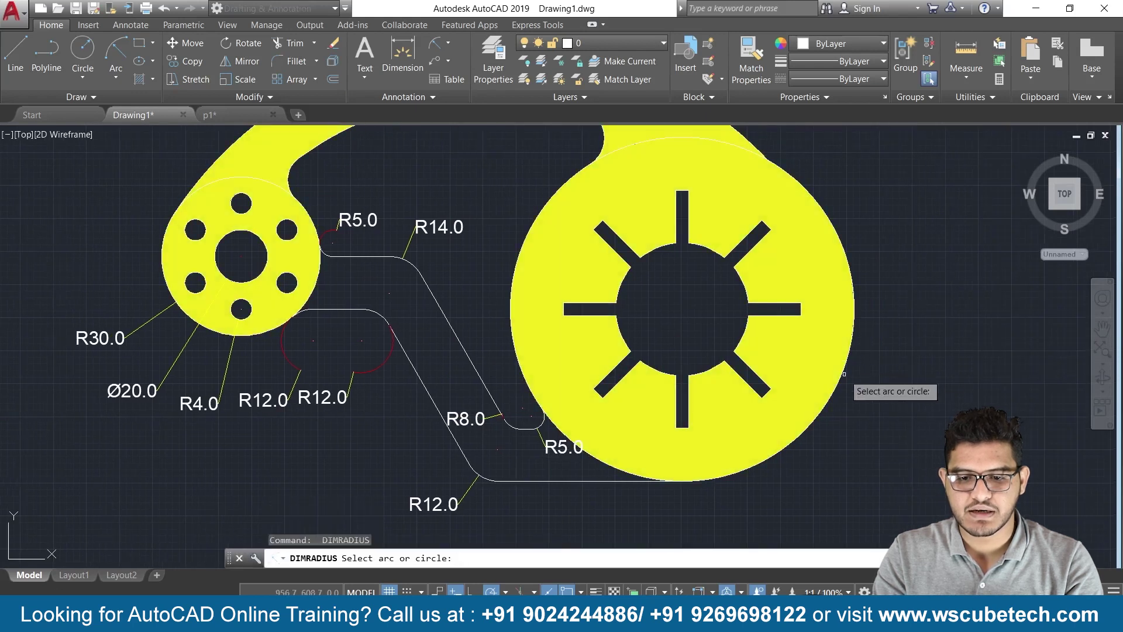
{"action": "left_click", "coordinate": [848, 384]}
{"action": "left_click", "coordinate": [889, 411]}
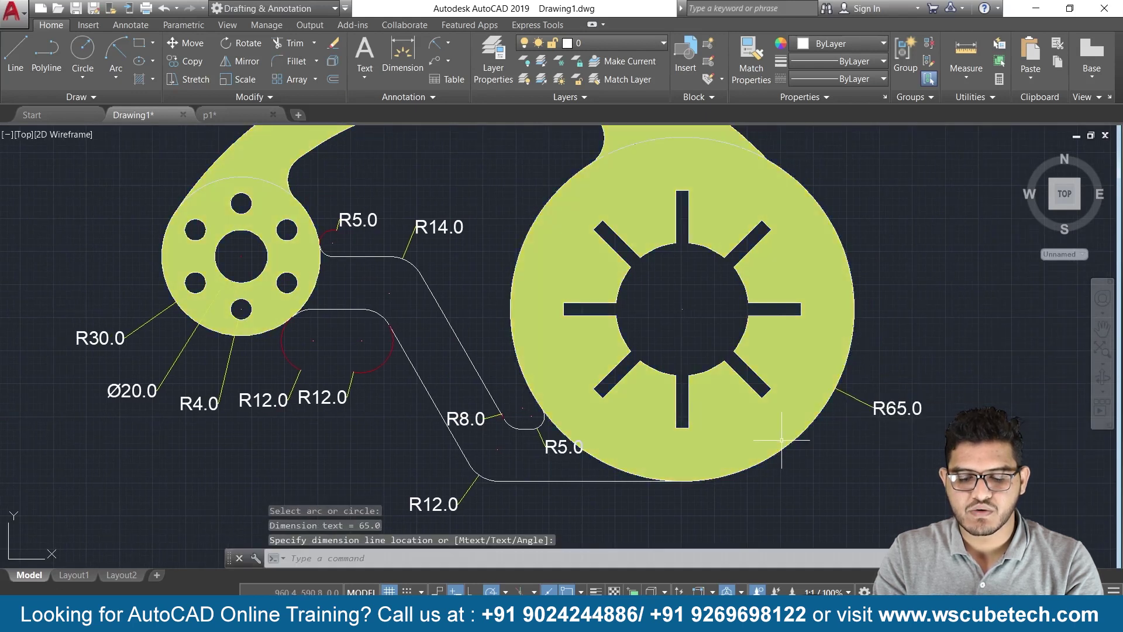
{"action": "left_click", "coordinate": [892, 409]}
{"action": "key", "text": "Delete"}
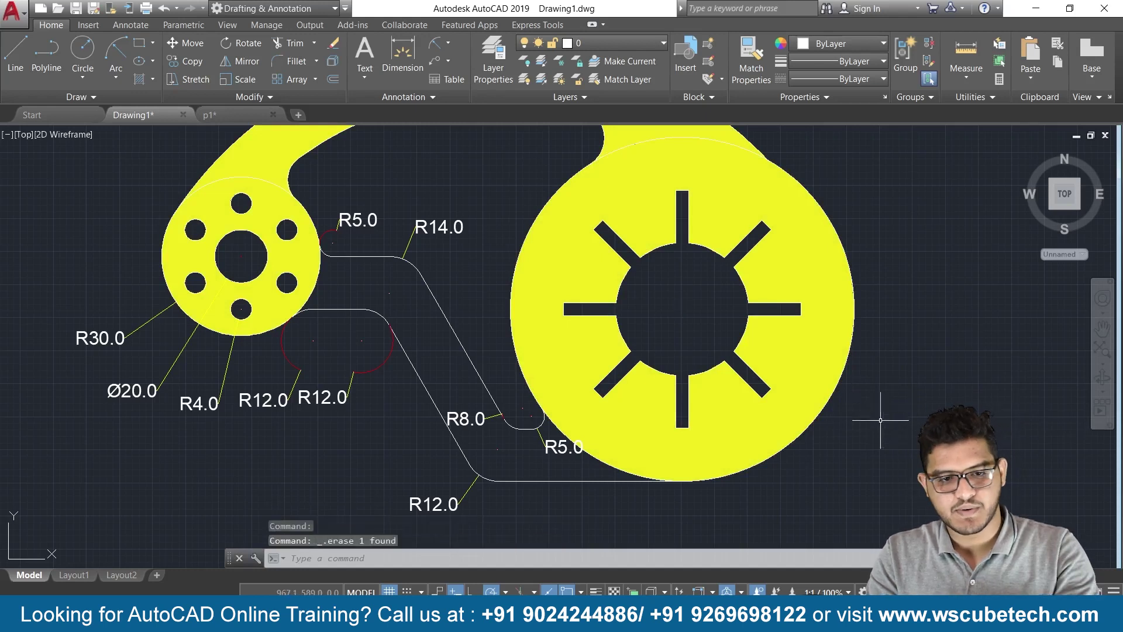
{"action": "left_click", "coordinate": [448, 44]}
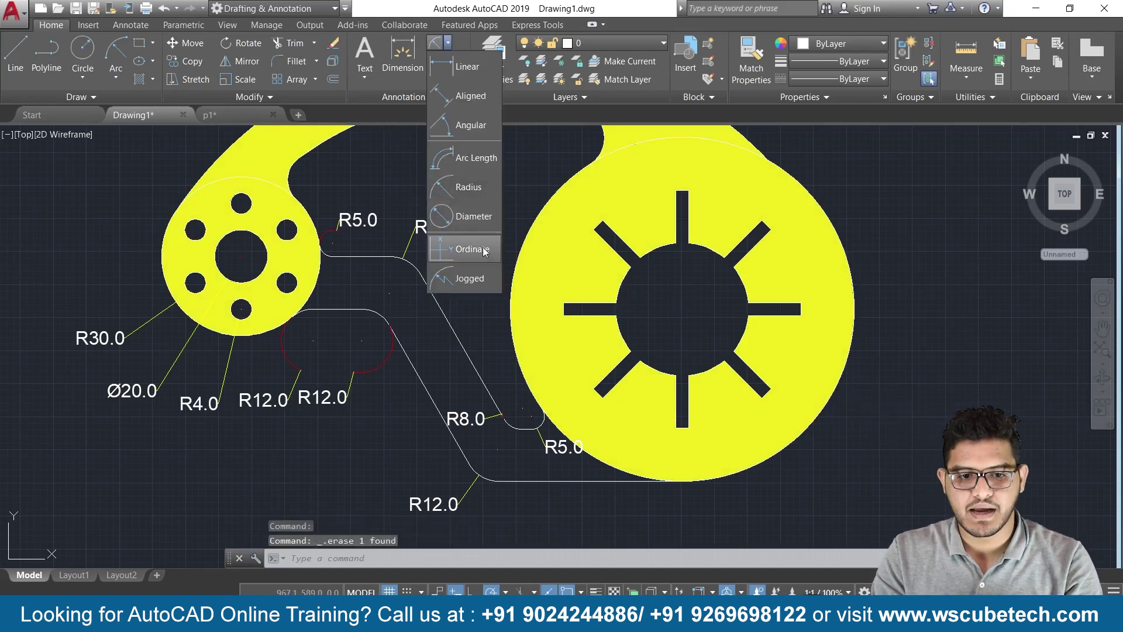
{"action": "left_click", "coordinate": [466, 216]}
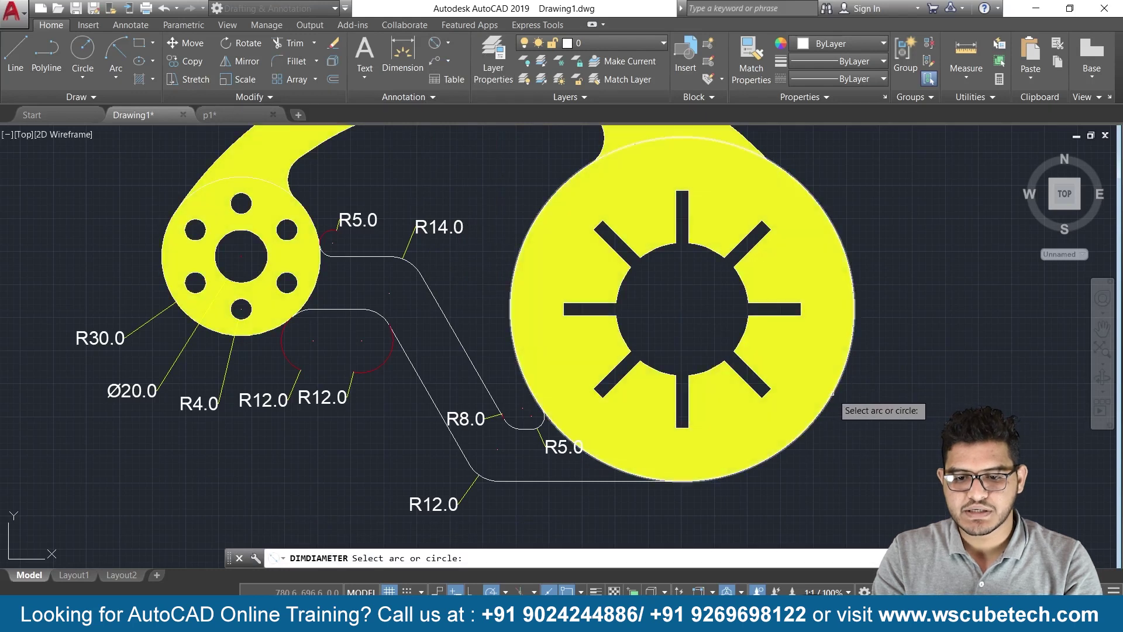
{"action": "left_click", "coordinate": [843, 374]}
{"action": "left_click", "coordinate": [860, 423]}
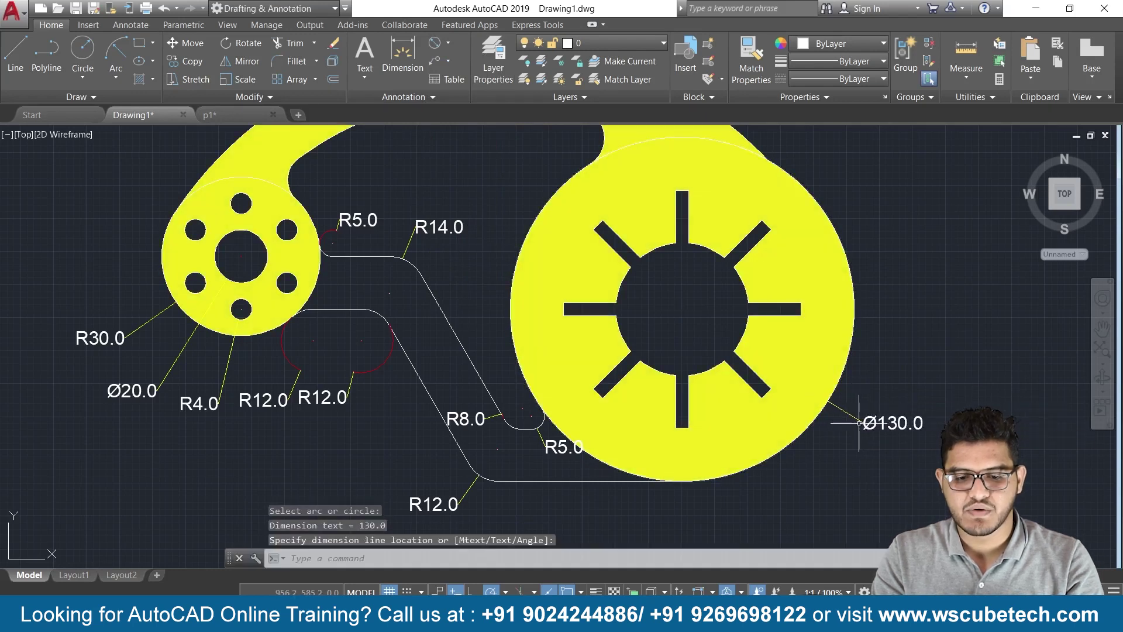
{"action": "key", "text": "Return"}
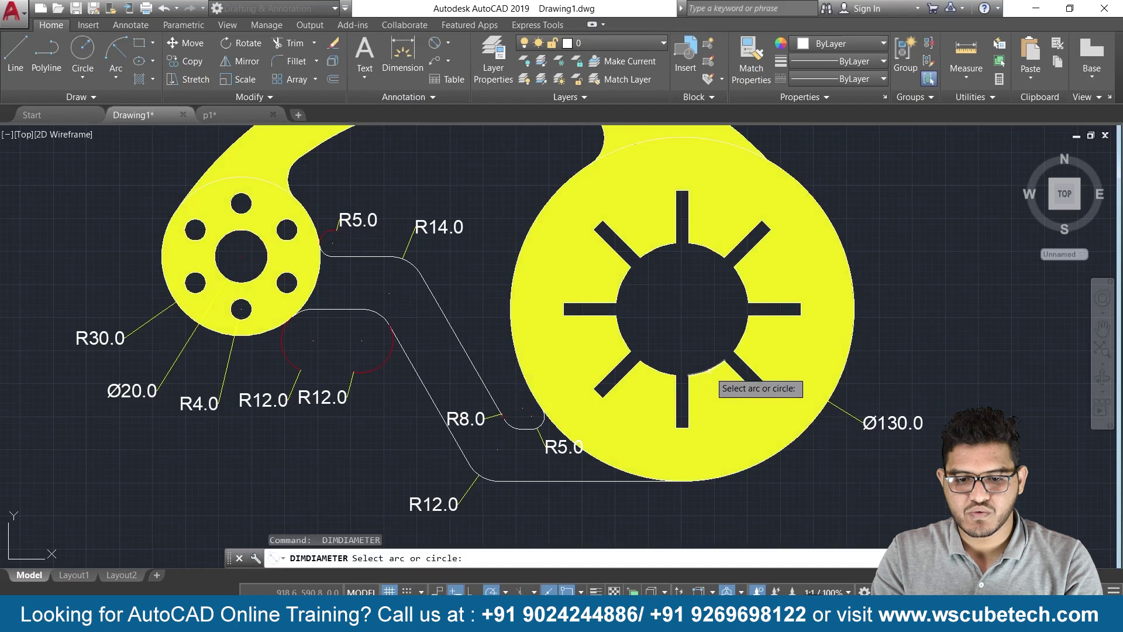
- Place a Ø50.2 diameter dimension on the plate's inner circle, below right of the plate
{"action": "left_click", "coordinate": [714, 364]}
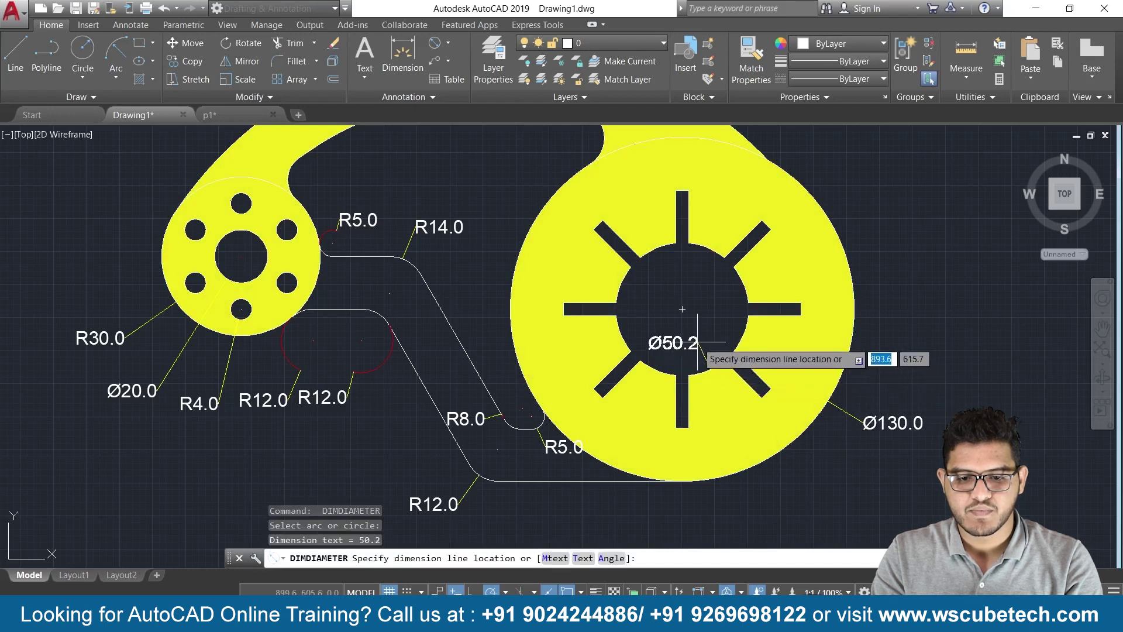
{"action": "key", "text": "Escape"}
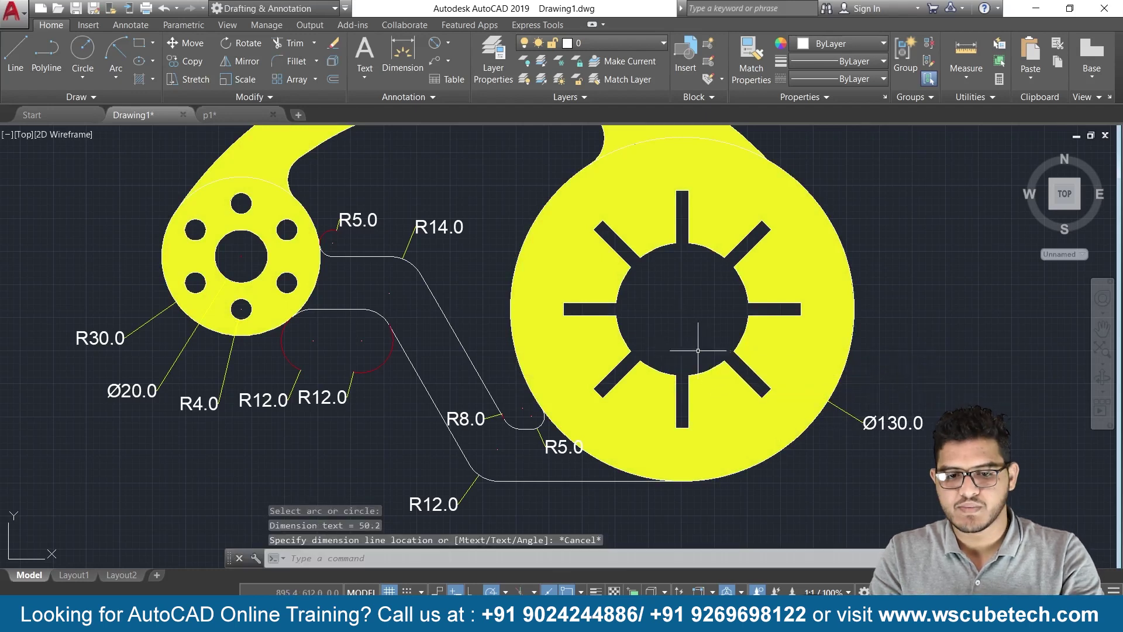
{"action": "left_click", "coordinate": [448, 44]}
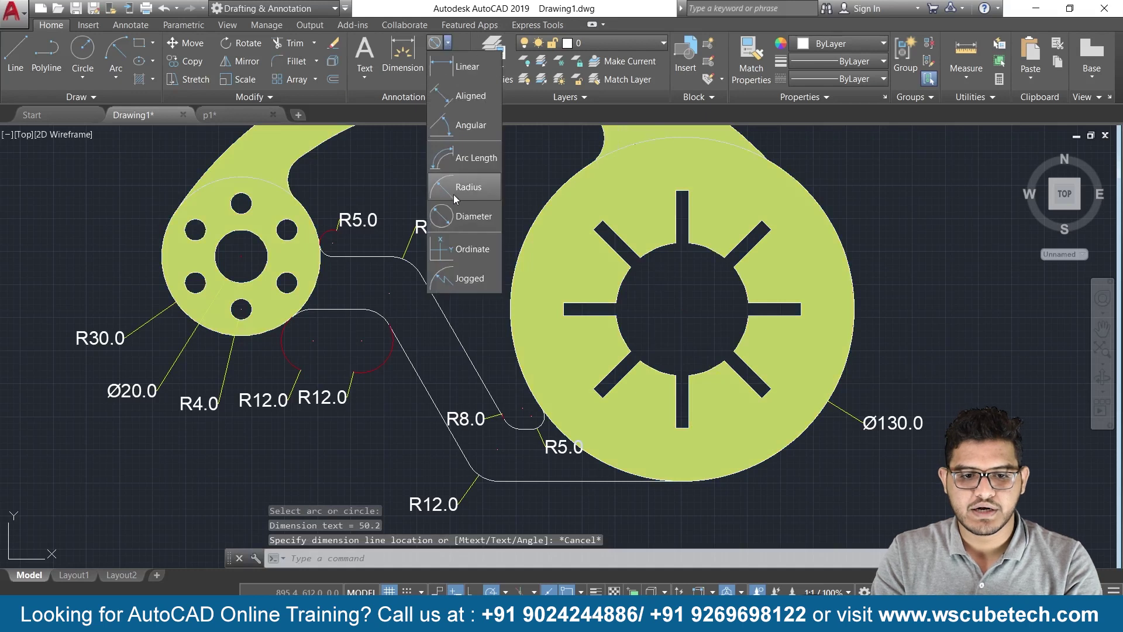
{"action": "left_click", "coordinate": [454, 193]}
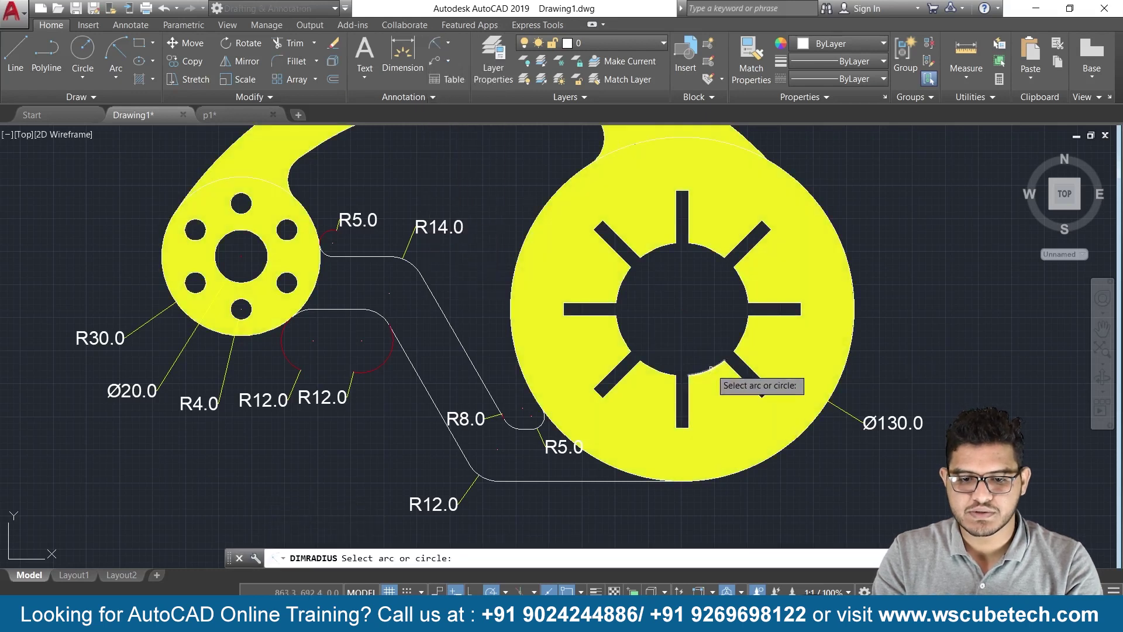
{"action": "left_click", "coordinate": [709, 367]}
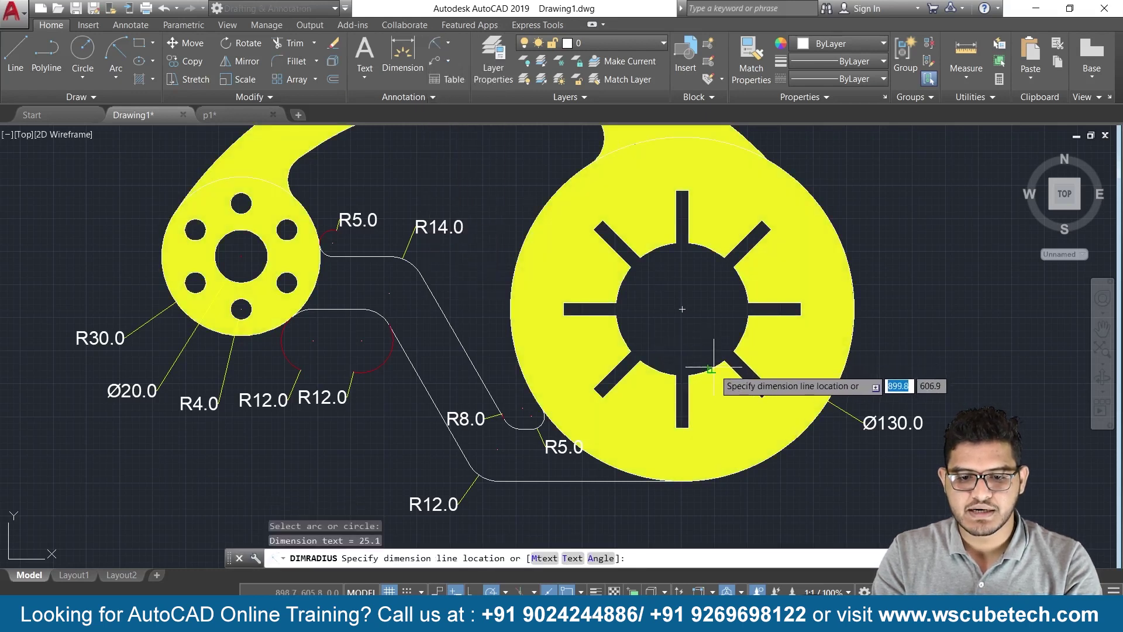
{"action": "key", "text": "Escape"}
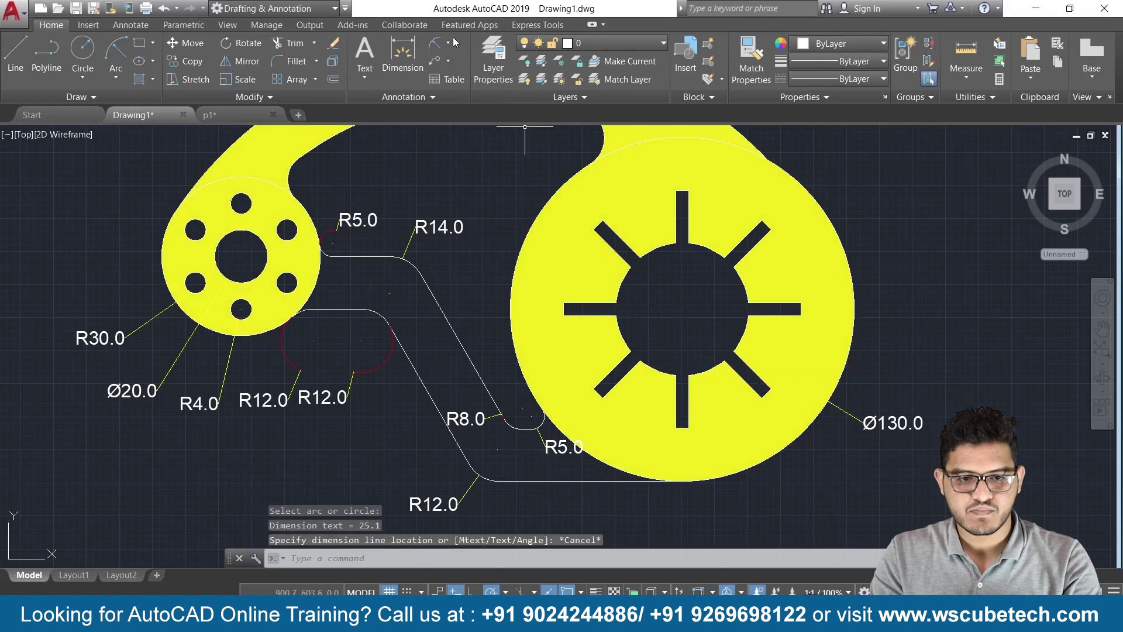
{"action": "left_click", "coordinate": [449, 43]}
{"action": "left_click", "coordinate": [473, 218]}
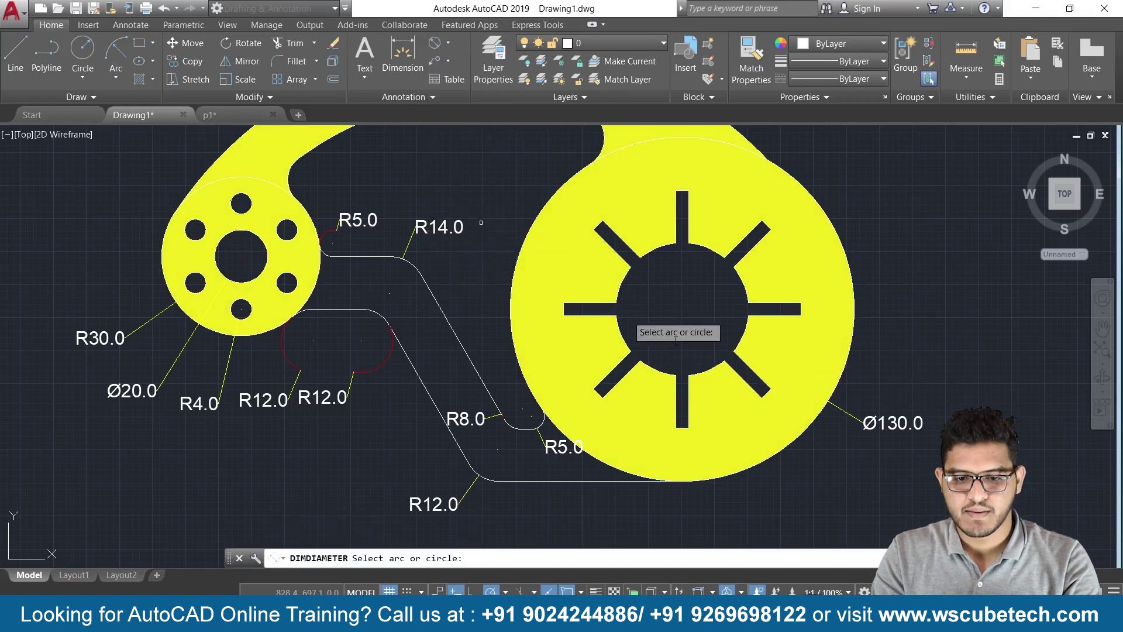
{"action": "left_click", "coordinate": [707, 356]}
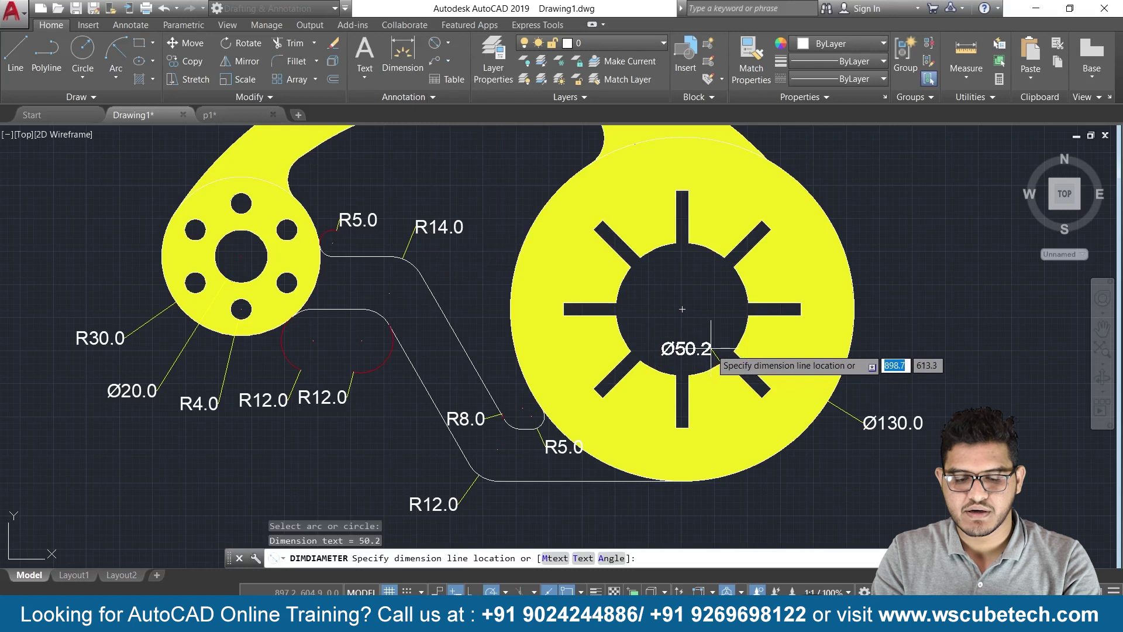
{"action": "left_click", "coordinate": [848, 497]}
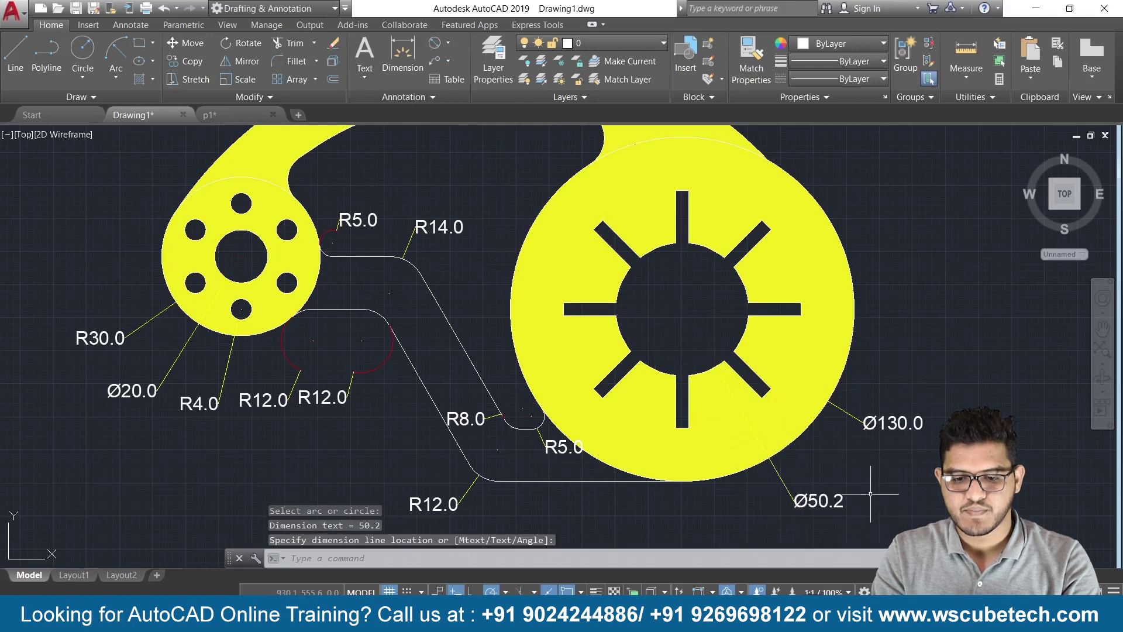
{"action": "left_click", "coordinate": [838, 503]}
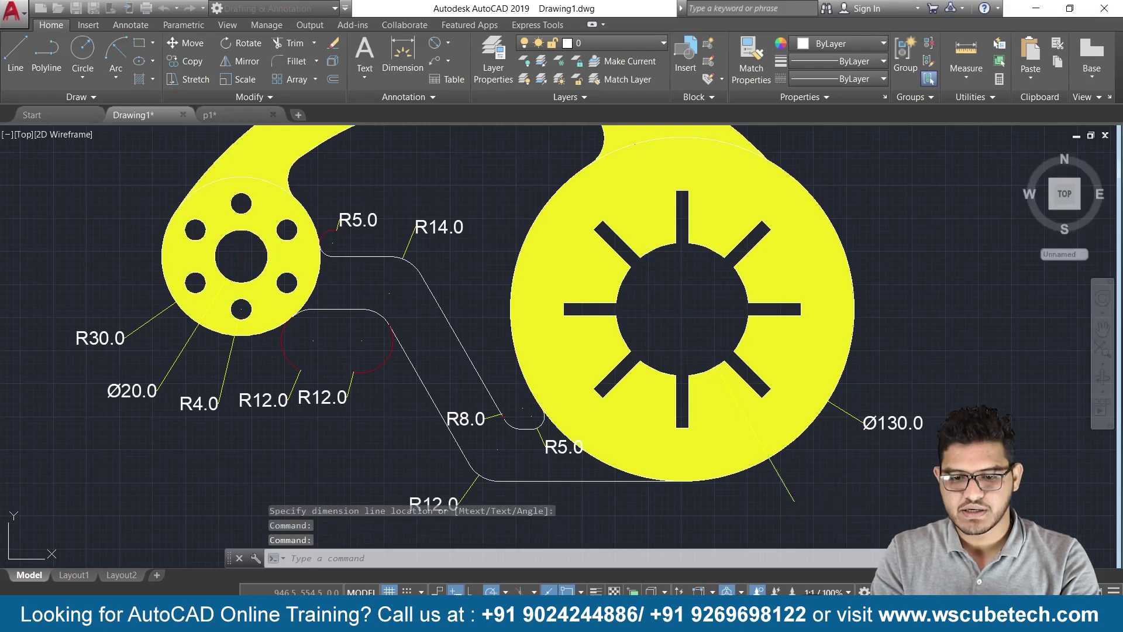
- Try editing the Ø50.2 dimension's text, clearing it in the text editor
{"action": "double_click", "coordinate": [819, 501]}
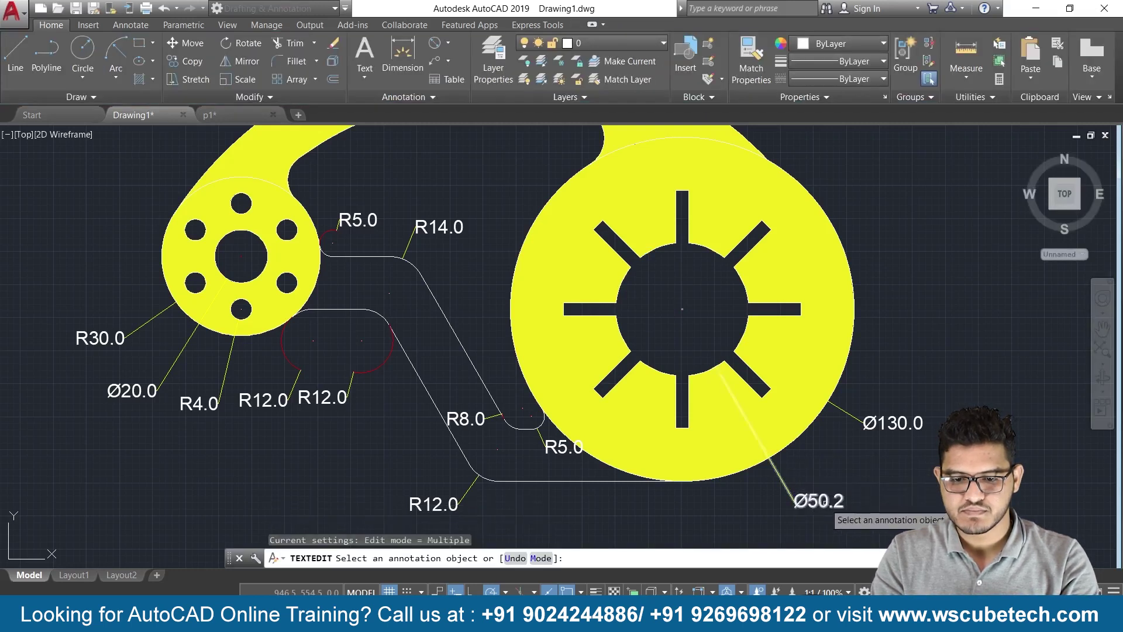
{"action": "left_click", "coordinate": [831, 501]}
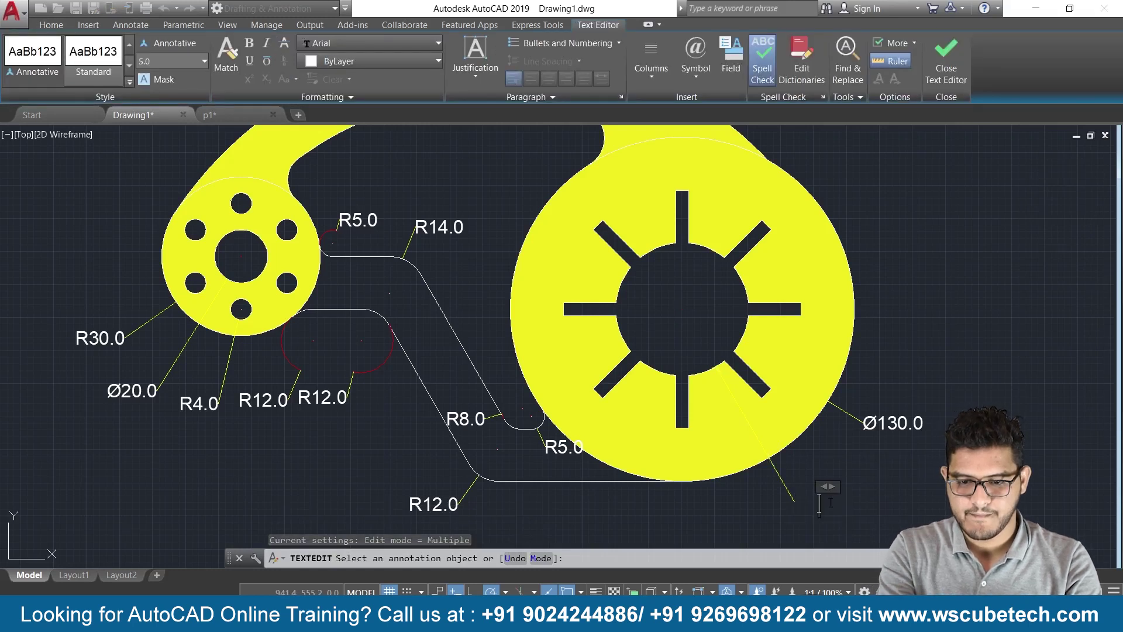
{"action": "key", "text": "Escape"}
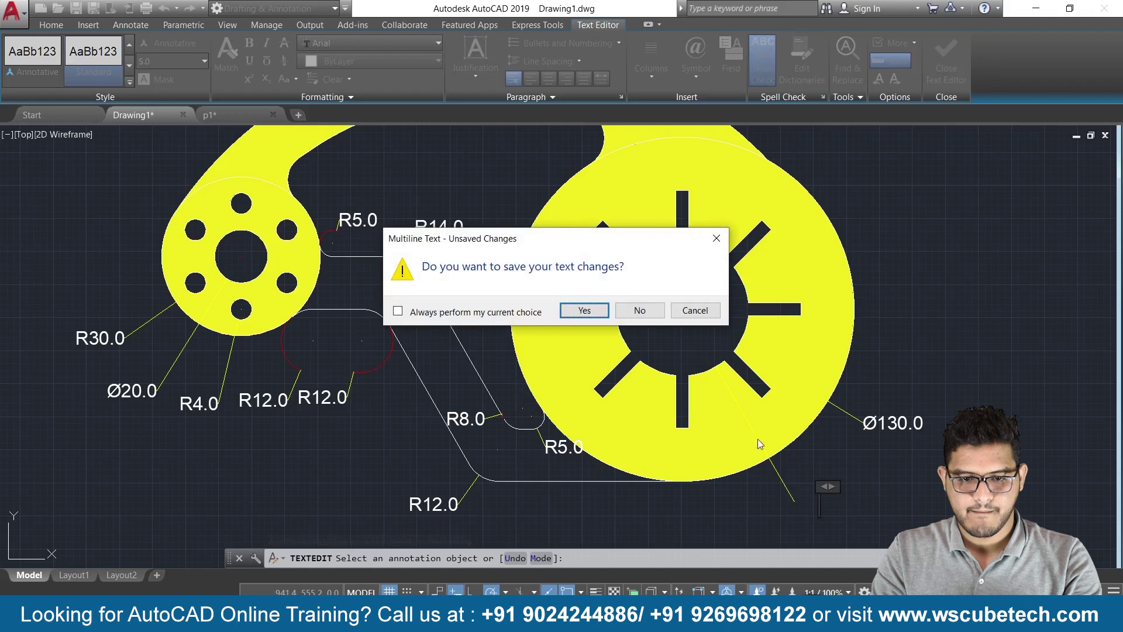
{"action": "left_click", "coordinate": [714, 242]}
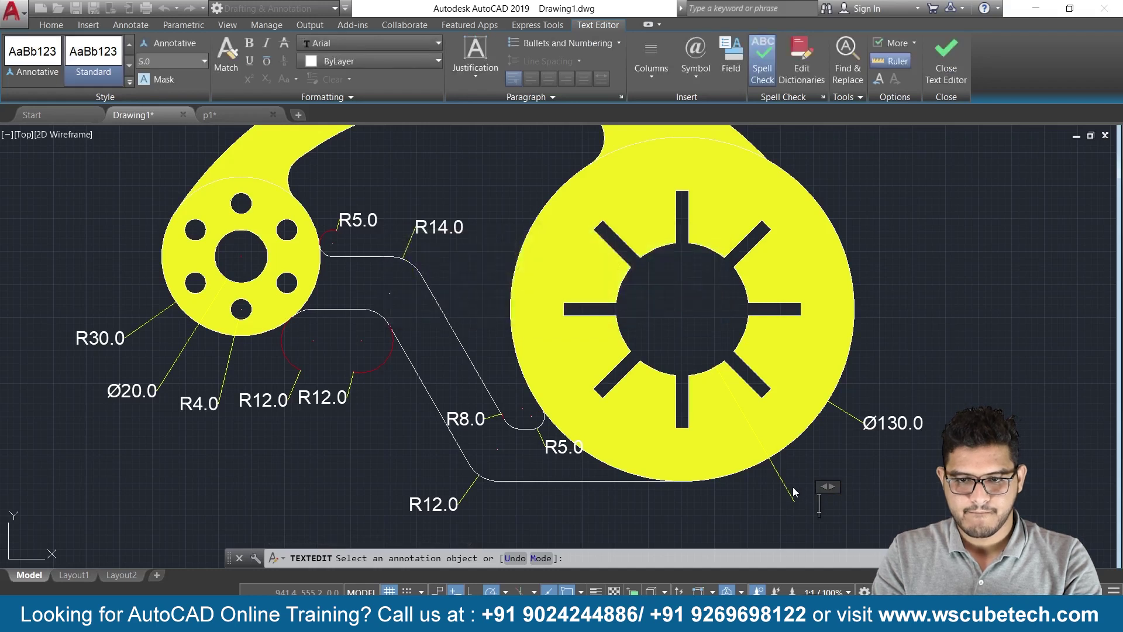
{"action": "left_click", "coordinate": [951, 62]}
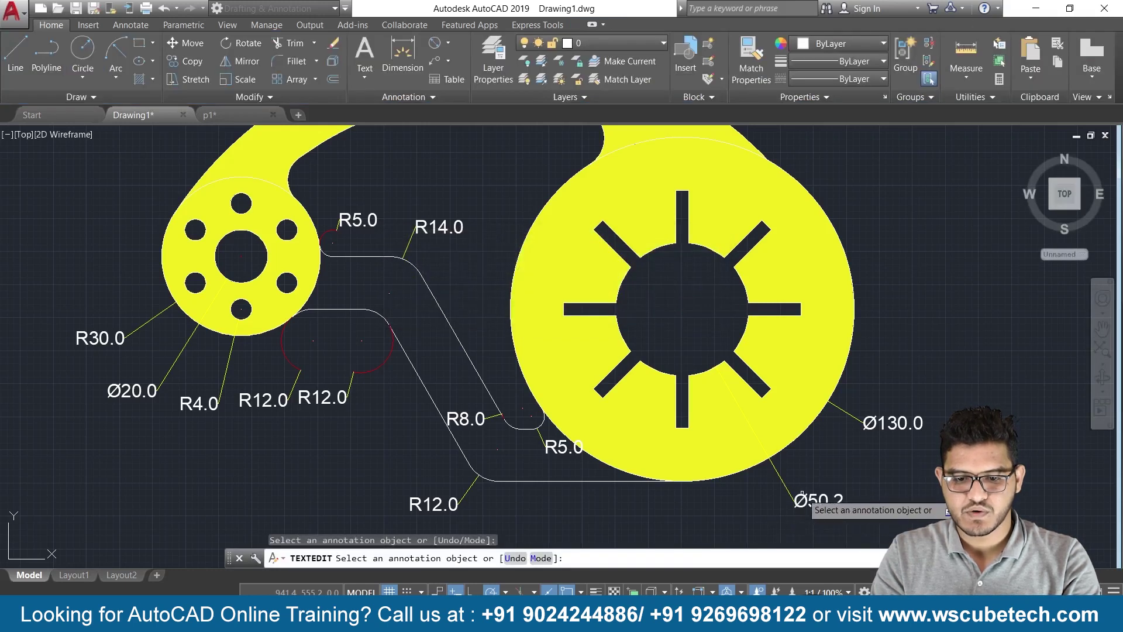
{"action": "left_click", "coordinate": [810, 500]}
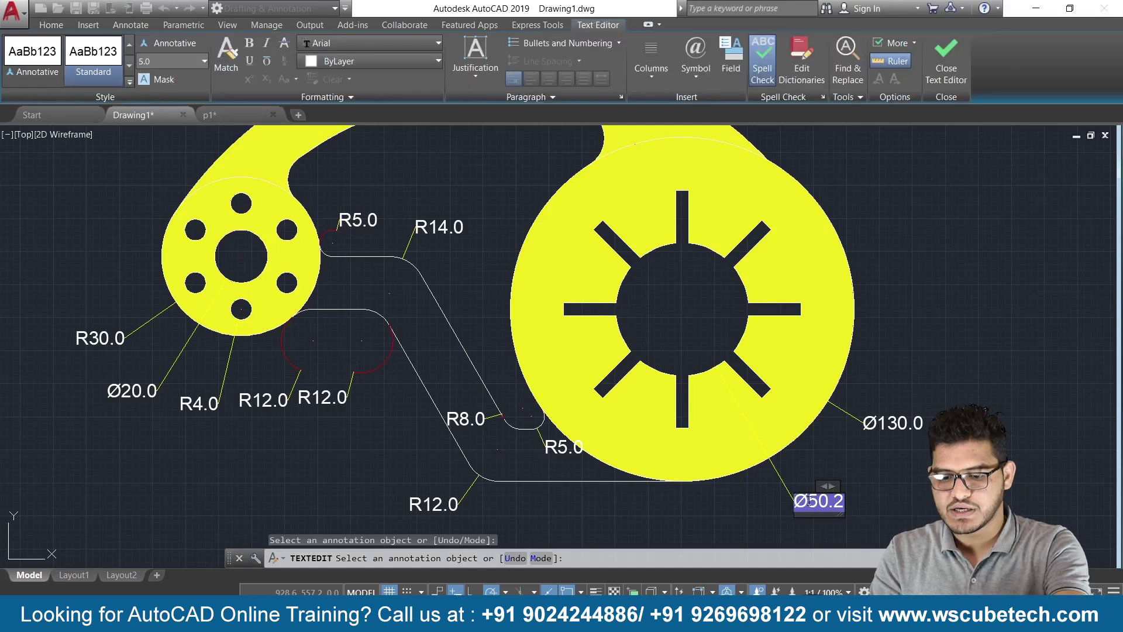
{"action": "key", "text": "Delete"}
{"action": "left_click", "coordinate": [790, 492]}
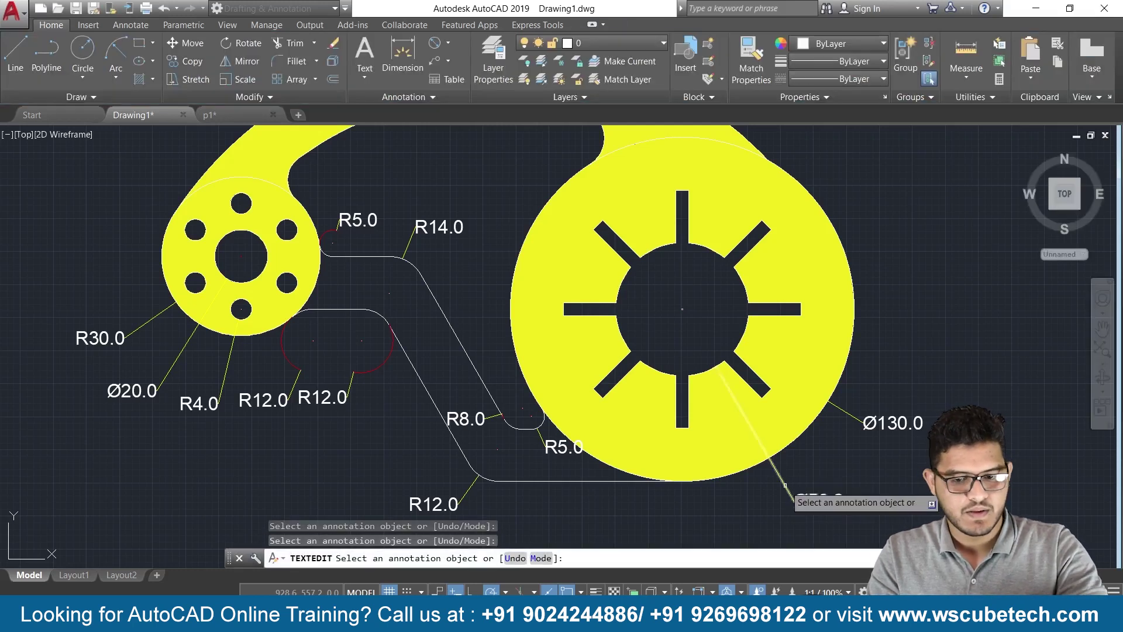
- Leave the text editor, then select and delete the Ø50.2 diameter dimension
{"action": "left_click", "coordinate": [790, 492]}
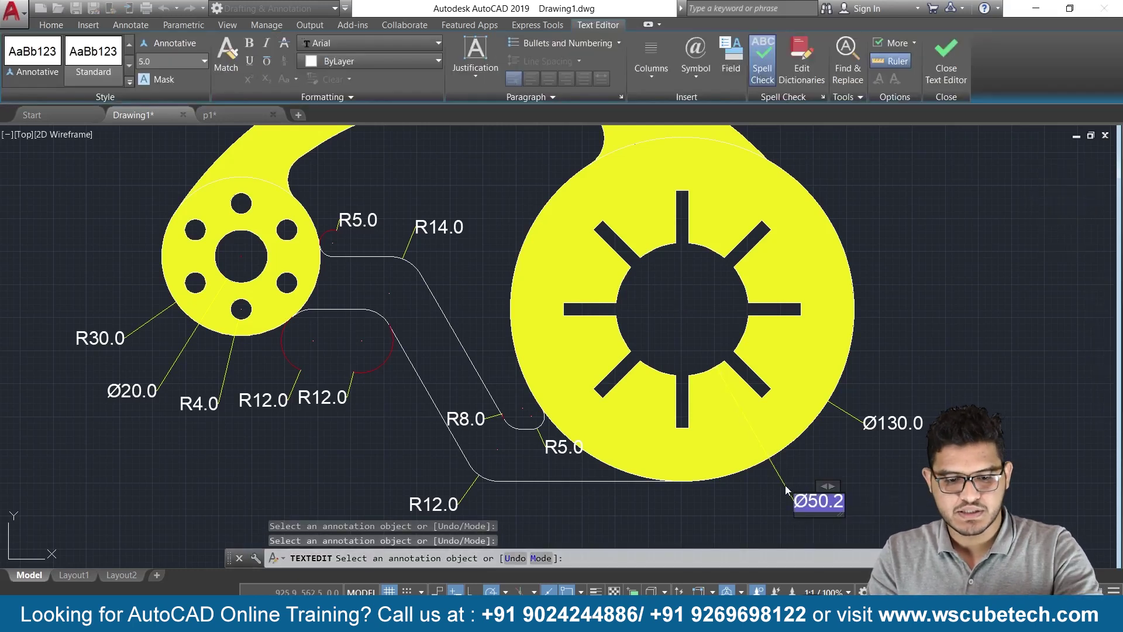
{"action": "left_click", "coordinate": [952, 50]}
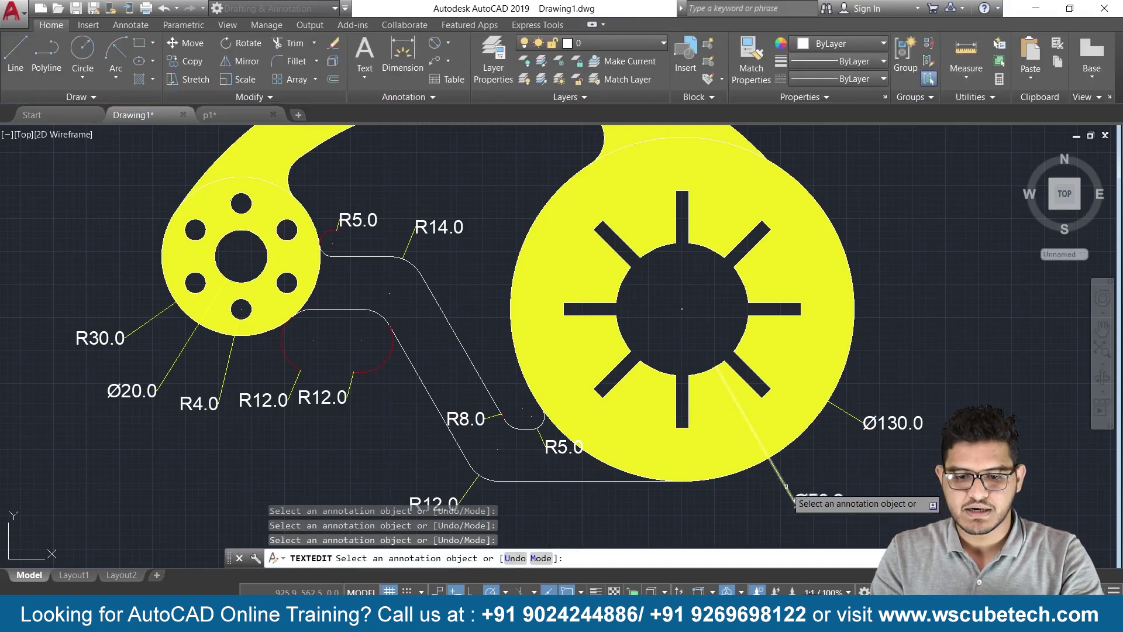
{"action": "left_click", "coordinate": [794, 503]}
{"action": "left_click", "coordinate": [805, 464]}
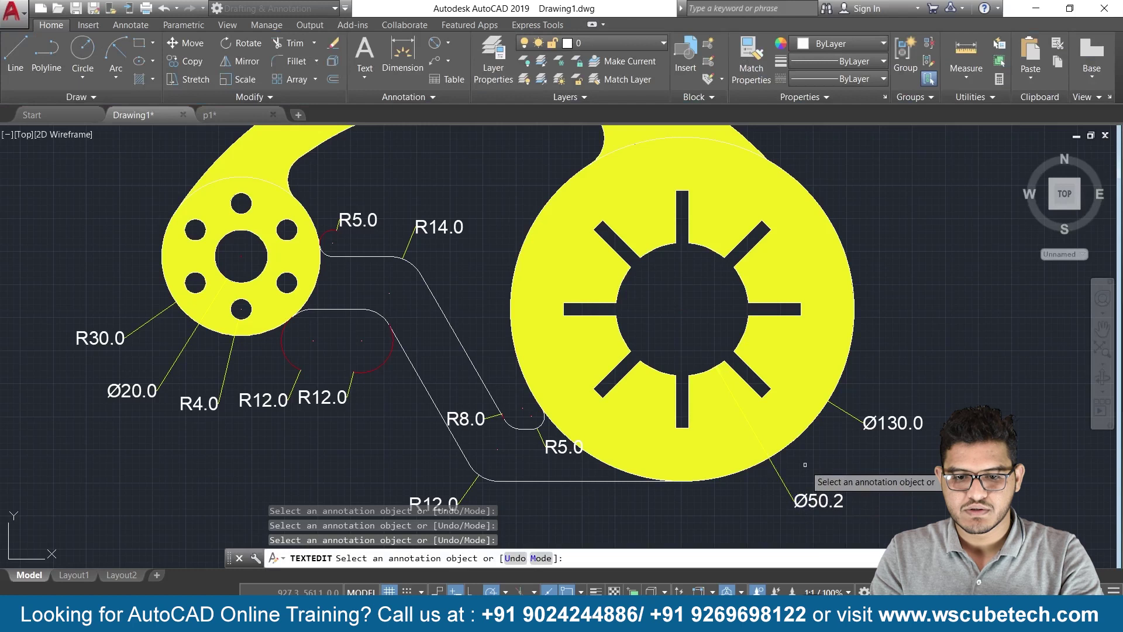
{"action": "key", "text": "Escape"}
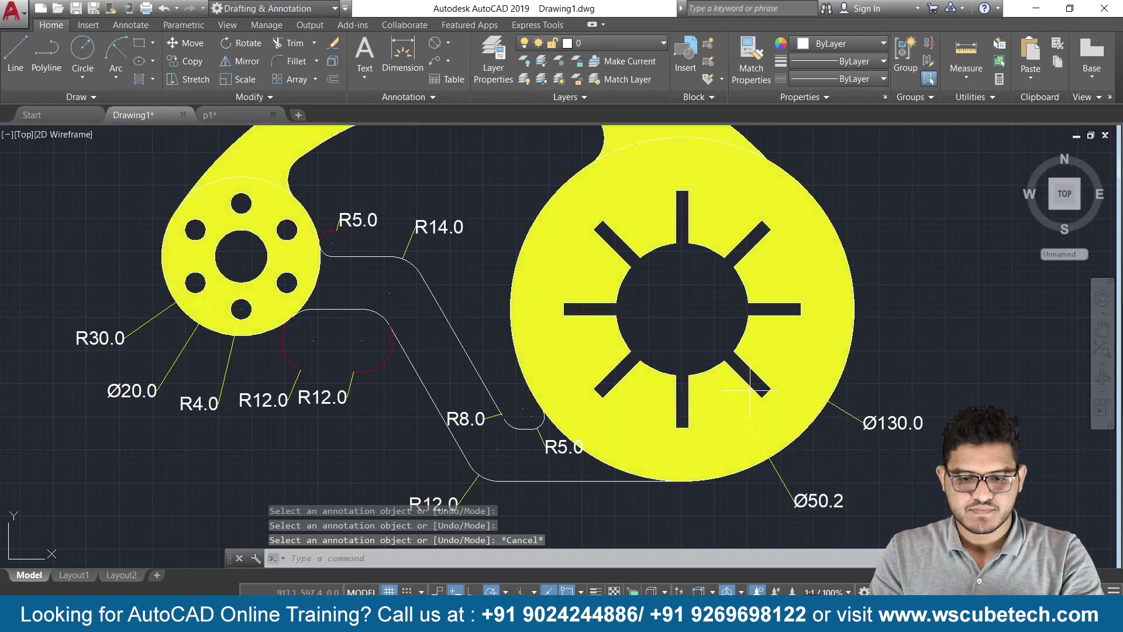
{"action": "left_click", "coordinate": [738, 401]}
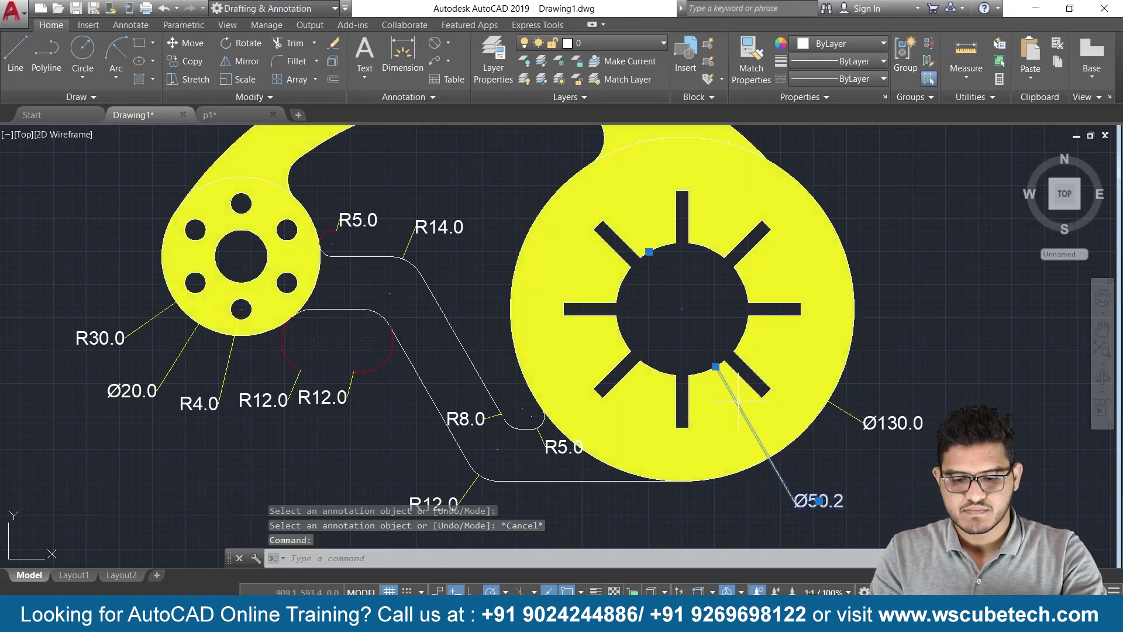
{"action": "key", "text": "Delete"}
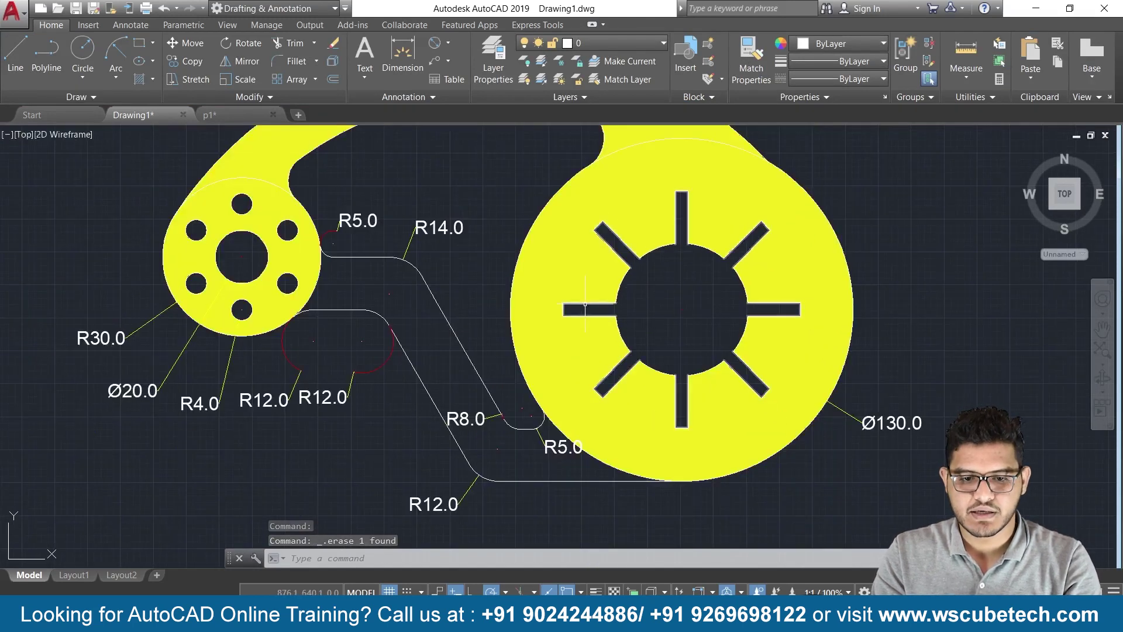
- Add an R25.1 radius dimension to the wheel's central hole, placed below the wheel
{"action": "left_click", "coordinate": [622, 288]}
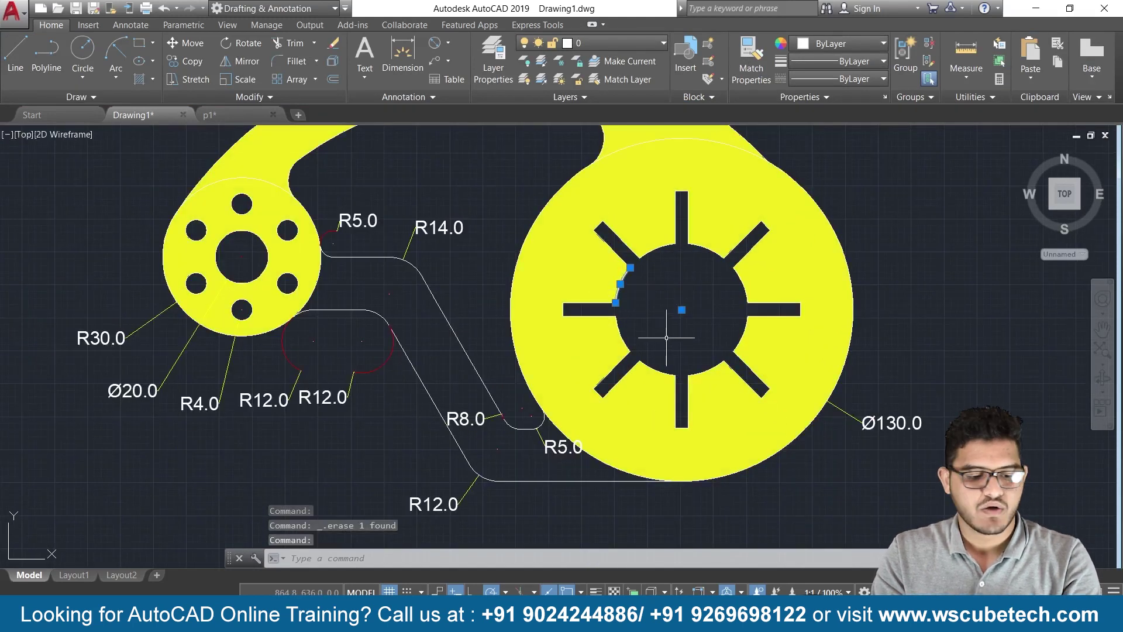
{"action": "key", "text": "Escape"}
{"action": "left_click", "coordinate": [450, 47]}
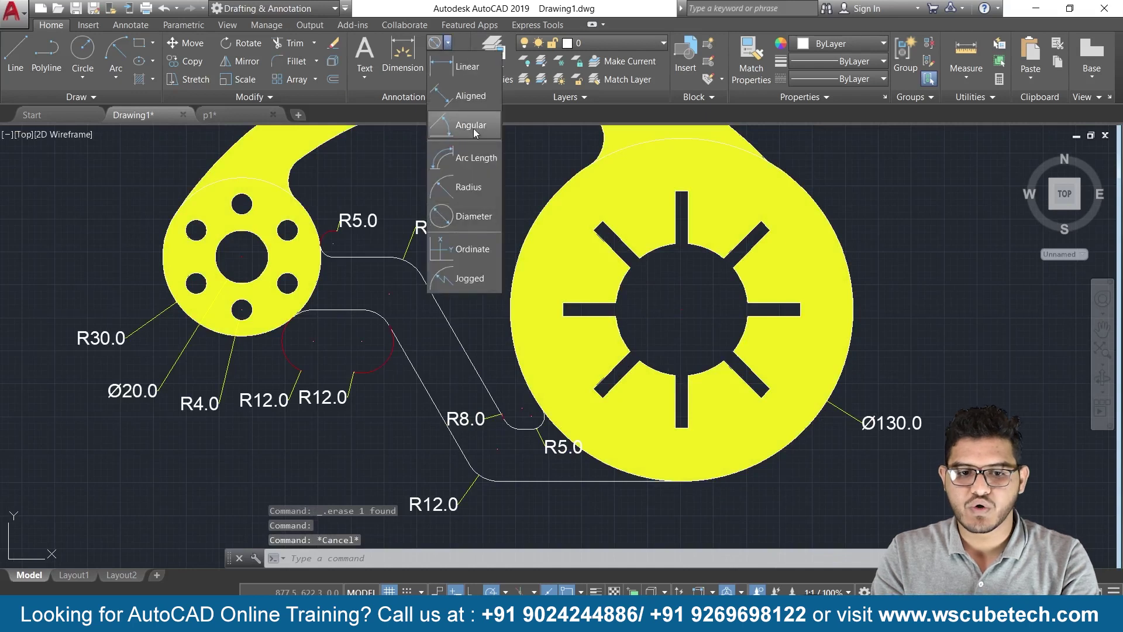
{"action": "left_click", "coordinate": [468, 187]}
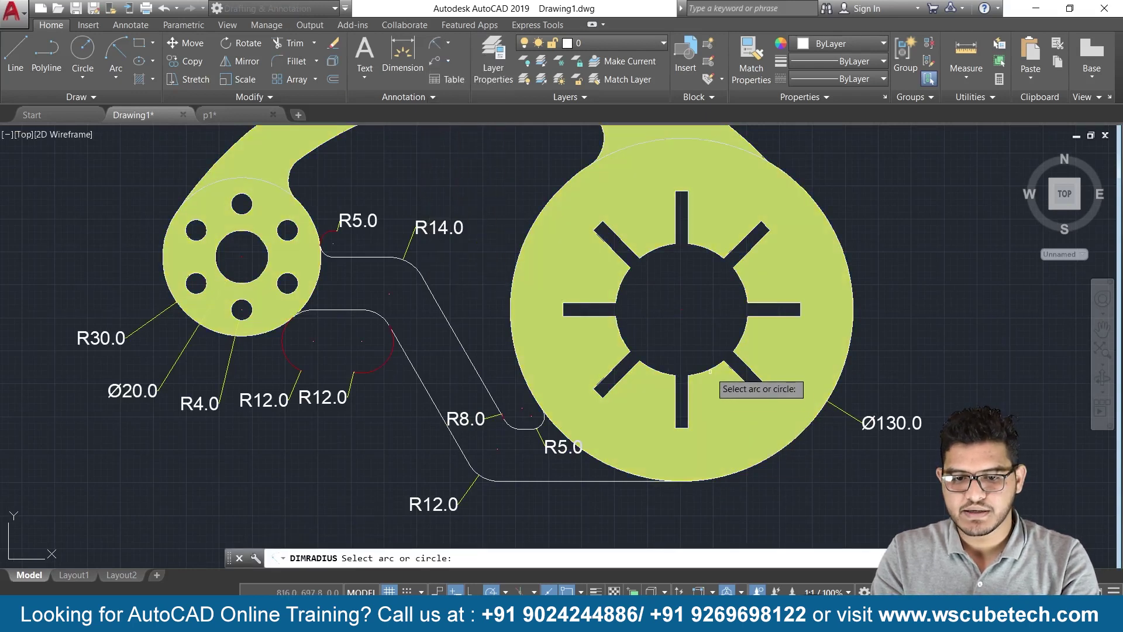
{"action": "left_click", "coordinate": [720, 386]}
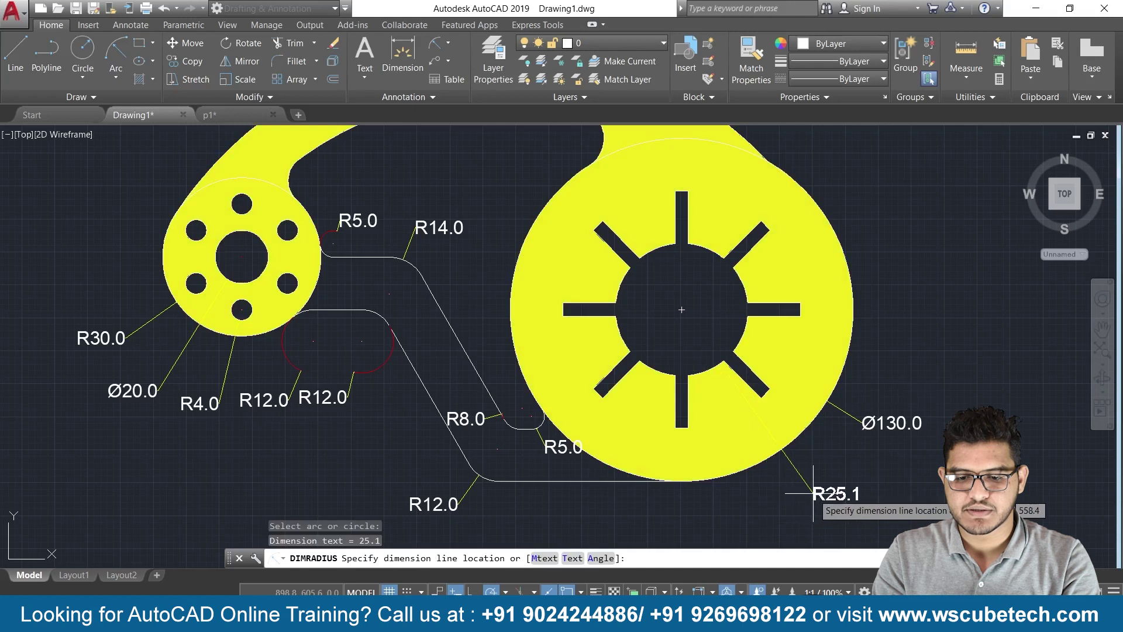
{"action": "left_click", "coordinate": [836, 468]}
- Dimension the arc above the hub as R10.0 and the arm-to-wheel arc as R12.0
{"action": "scroll", "coordinate": [703, 347], "scroll_direction": "down", "scroll_amount": 3}
{"action": "scroll", "coordinate": [702, 347], "scroll_direction": "up", "scroll_amount": 3}
{"action": "scroll", "coordinate": [849, 287], "scroll_direction": "down", "scroll_amount": 1}
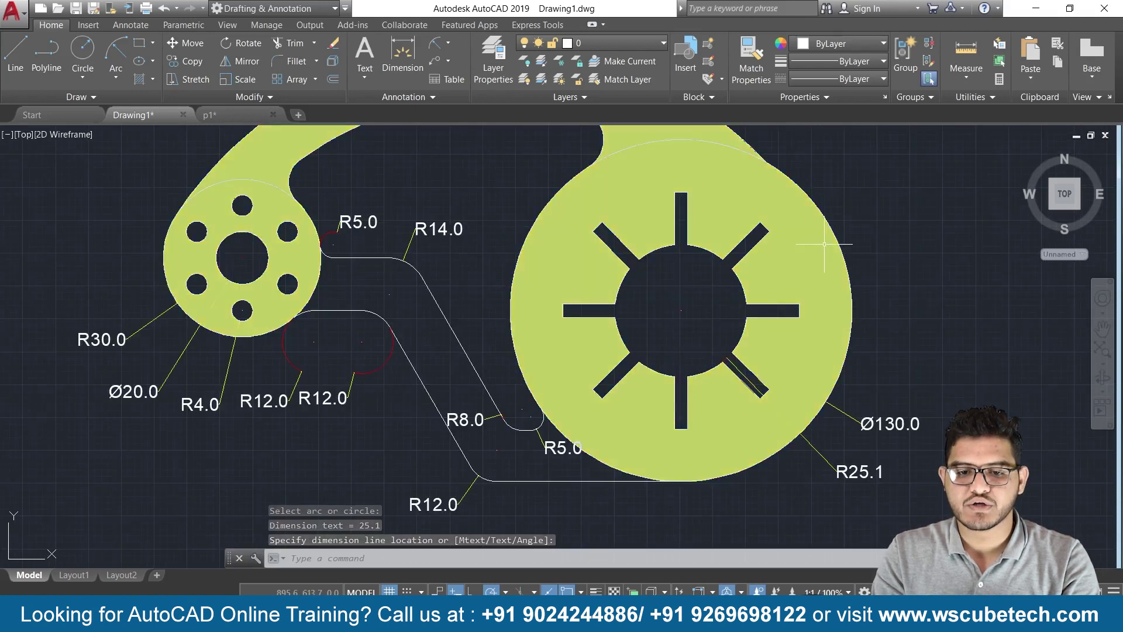
{"action": "scroll", "coordinate": [849, 287], "scroll_direction": "down", "scroll_amount": 4}
{"action": "scroll", "coordinate": [796, 266], "scroll_direction": "up", "scroll_amount": 3}
{"action": "middle_click_drag", "start_coordinate": [795, 266], "coordinate": [818, 433]}
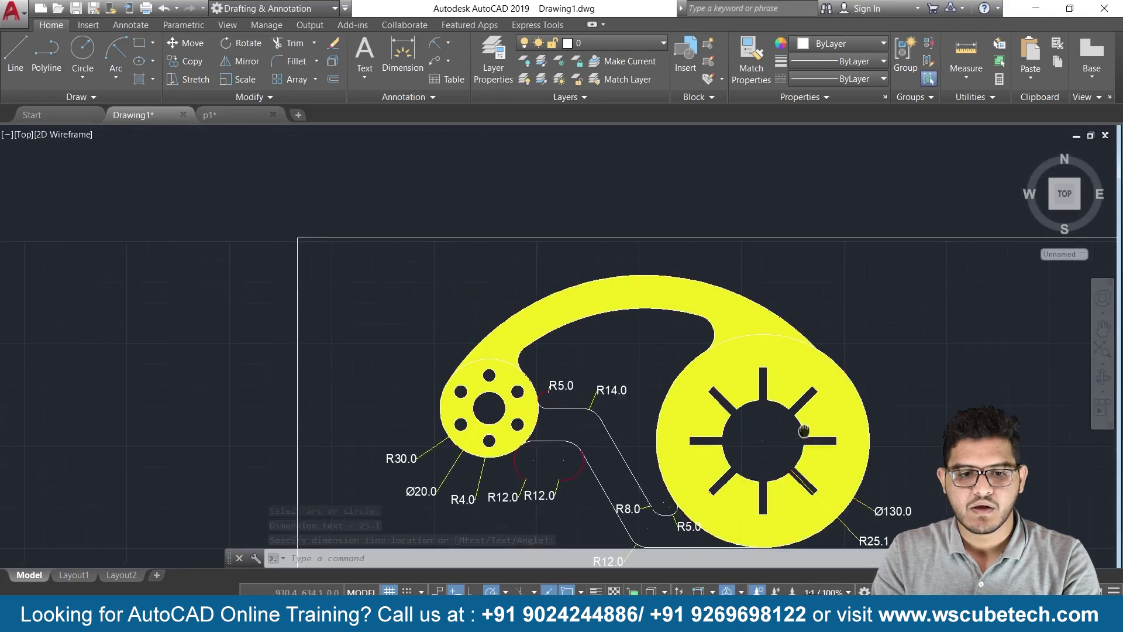
{"action": "type", "text": "dra"}
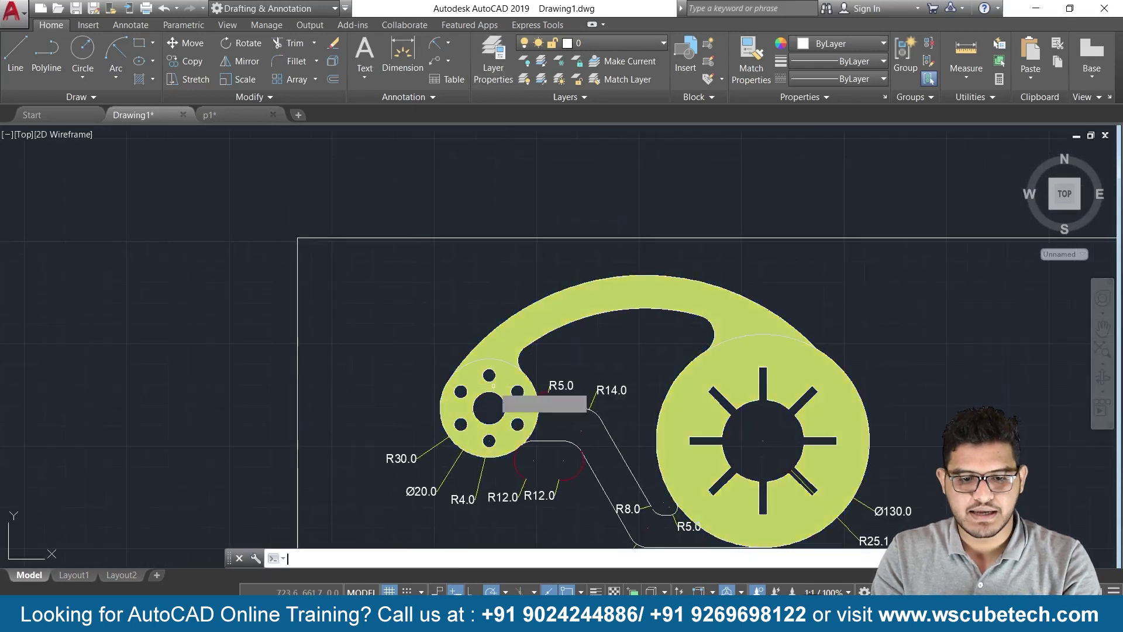
{"action": "key", "text": "Return"}
{"action": "left_click", "coordinate": [520, 354]}
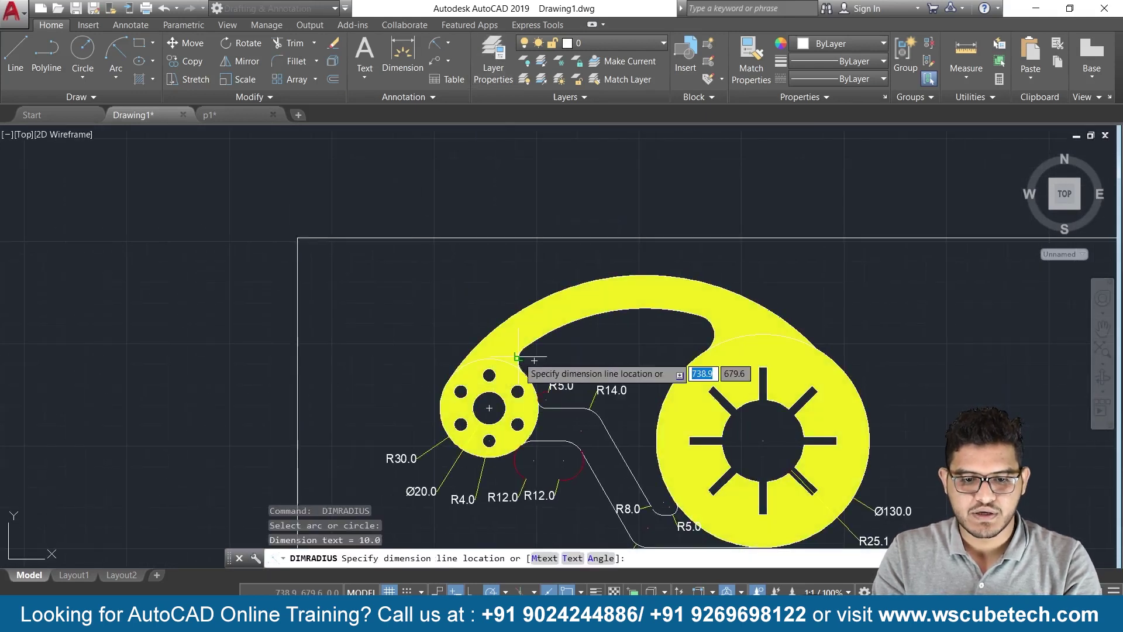
{"action": "left_click", "coordinate": [552, 362]}
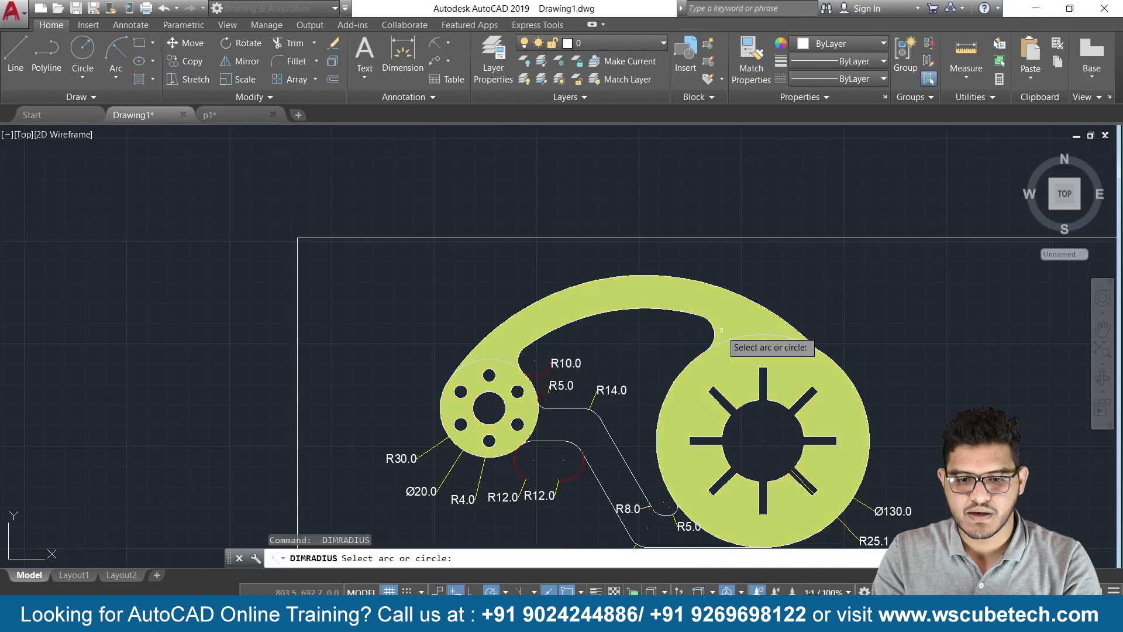
{"action": "left_click", "coordinate": [712, 329]}
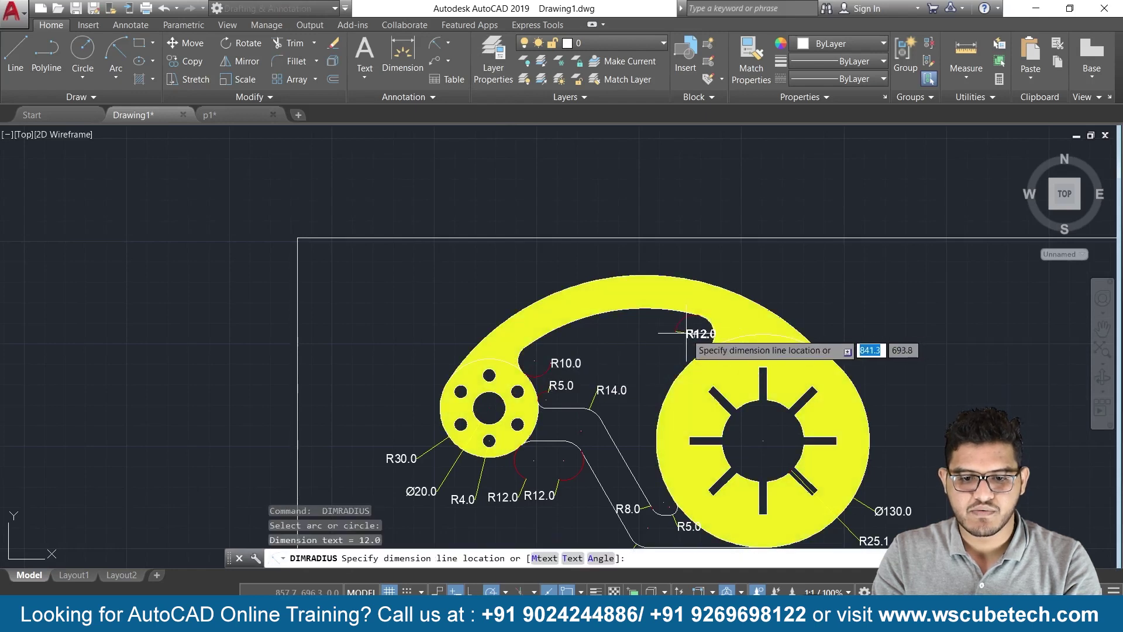
{"action": "left_click", "coordinate": [690, 332]}
- Label the arm's large outer arc with an R144.0 radius dimension above the arm
{"action": "key", "text": "Return"}
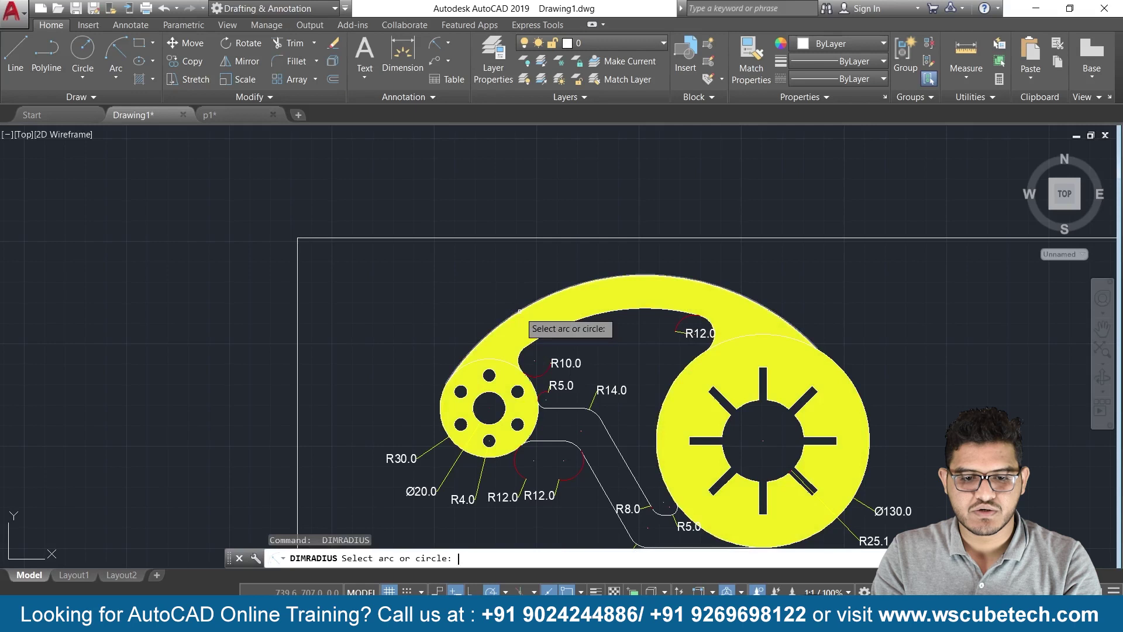
{"action": "key", "text": "Escape"}
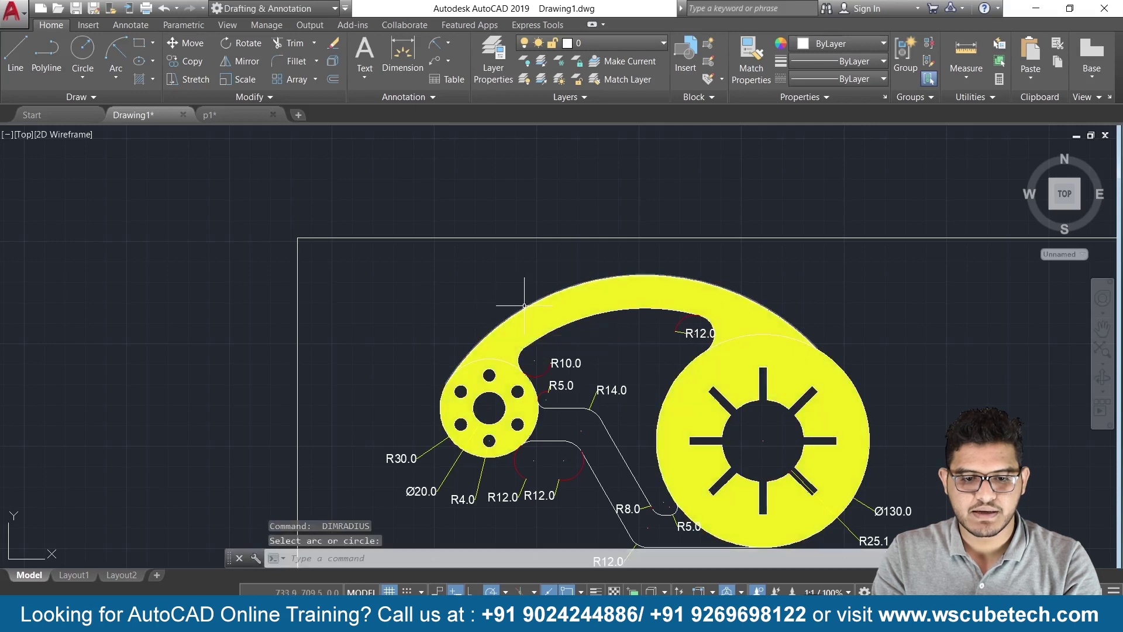
{"action": "left_click", "coordinate": [525, 305]}
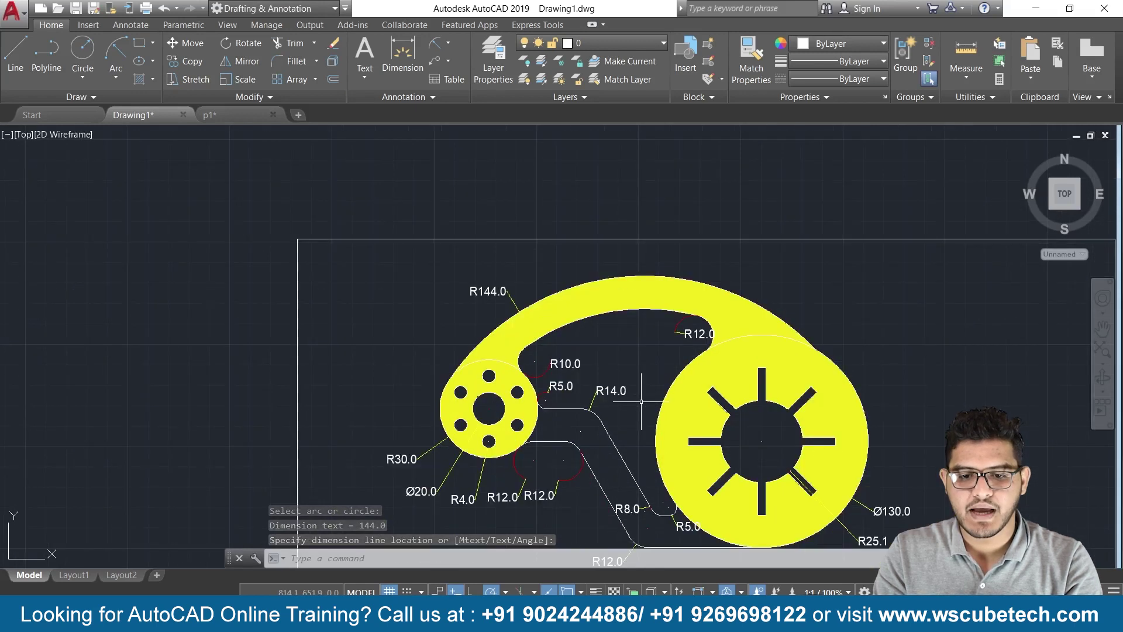
{"action": "left_click", "coordinate": [682, 333]}
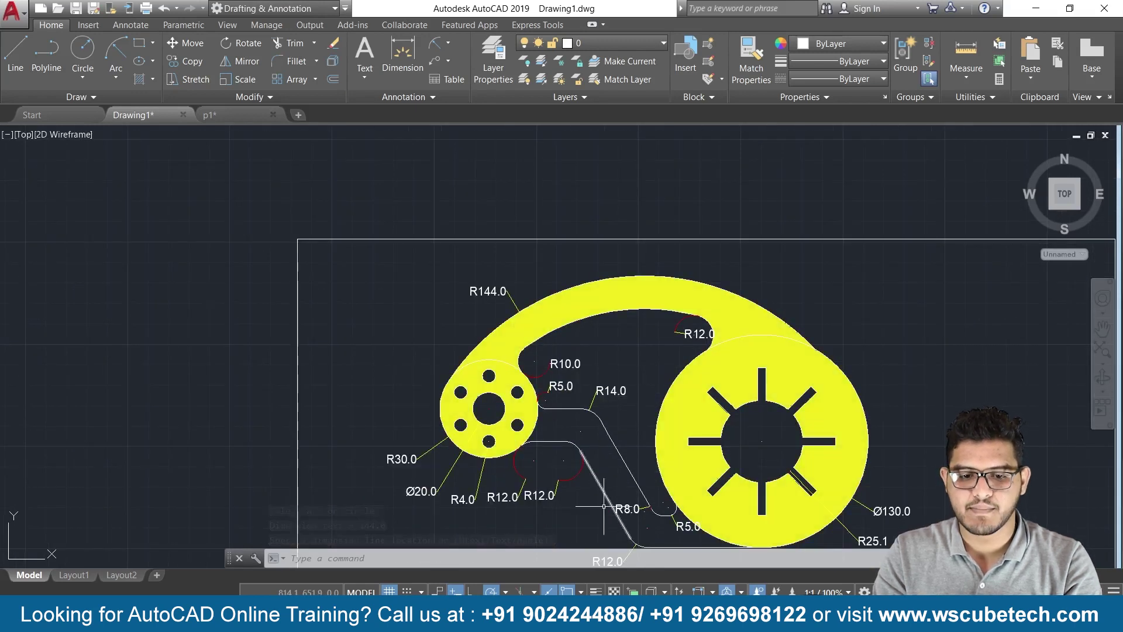
{"action": "scroll", "coordinate": [613, 466], "scroll_direction": "up", "scroll_amount": 2}
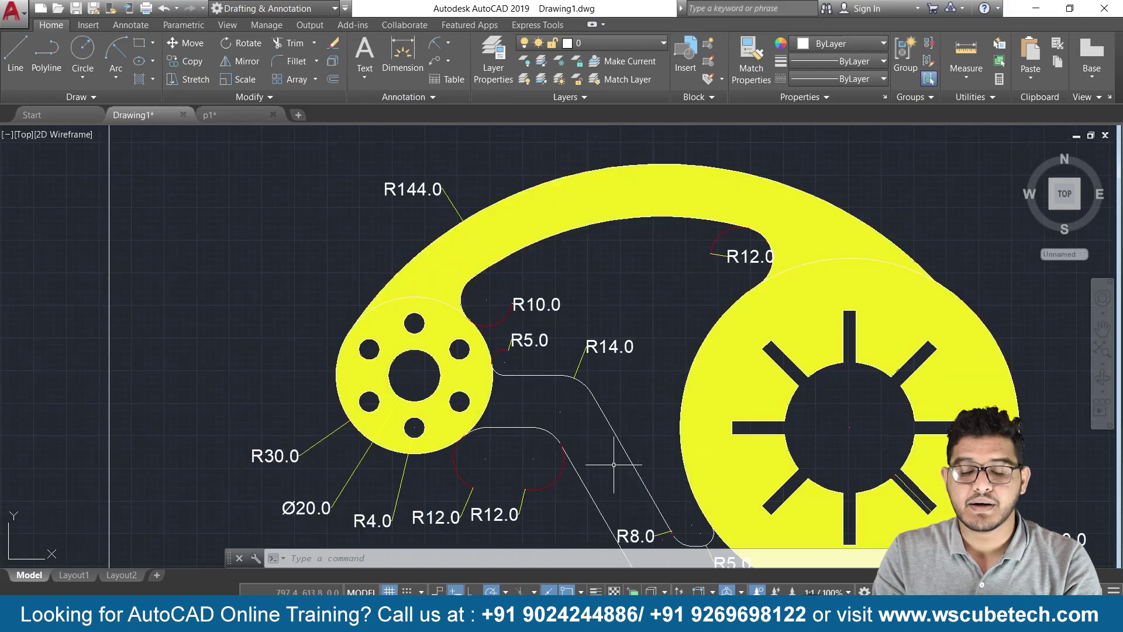
{"action": "scroll", "coordinate": [613, 439], "scroll_direction": "up", "scroll_amount": 2}
{"action": "middle_click_drag", "start_coordinate": [613, 439], "coordinate": [601, 383]}
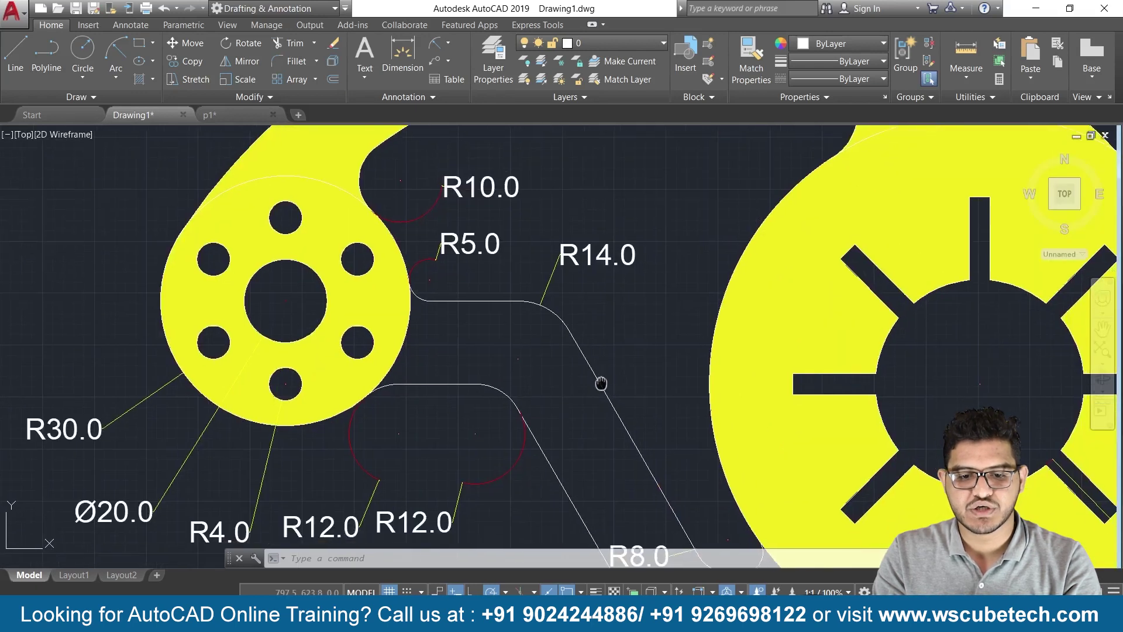
{"action": "left_click", "coordinate": [449, 43]}
- Add a 20.0 linear dimension for the length of the wheel plate's left slot
{"action": "left_click", "coordinate": [460, 68]}
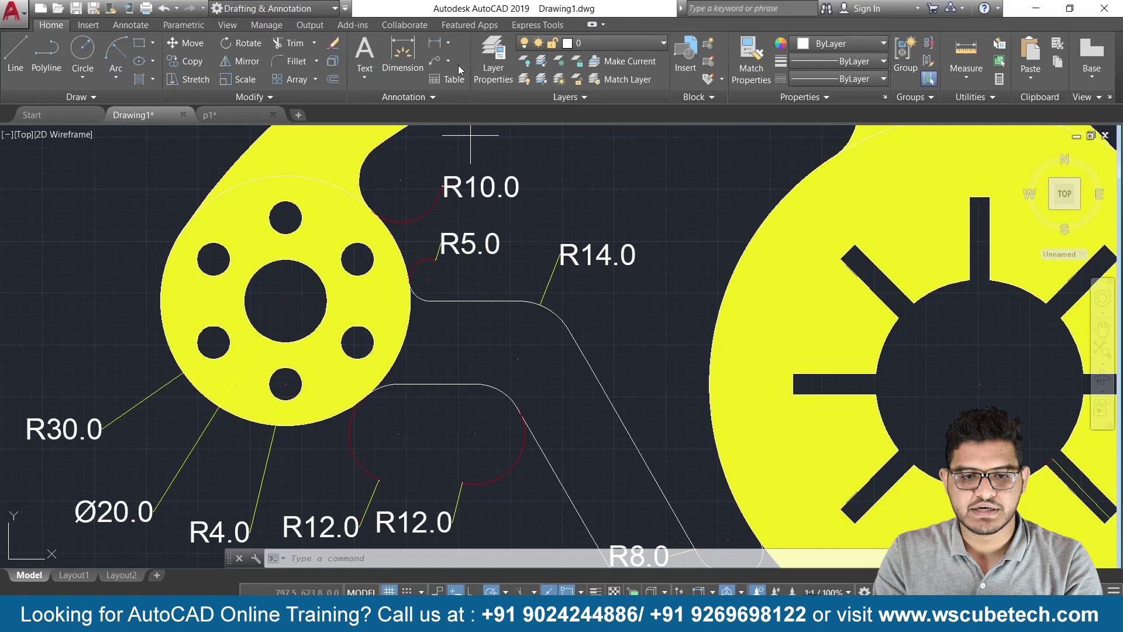
{"action": "scroll", "coordinate": [650, 371], "scroll_direction": "down", "scroll_amount": 2}
{"action": "middle_click_drag", "start_coordinate": [646, 365], "coordinate": [566, 351]}
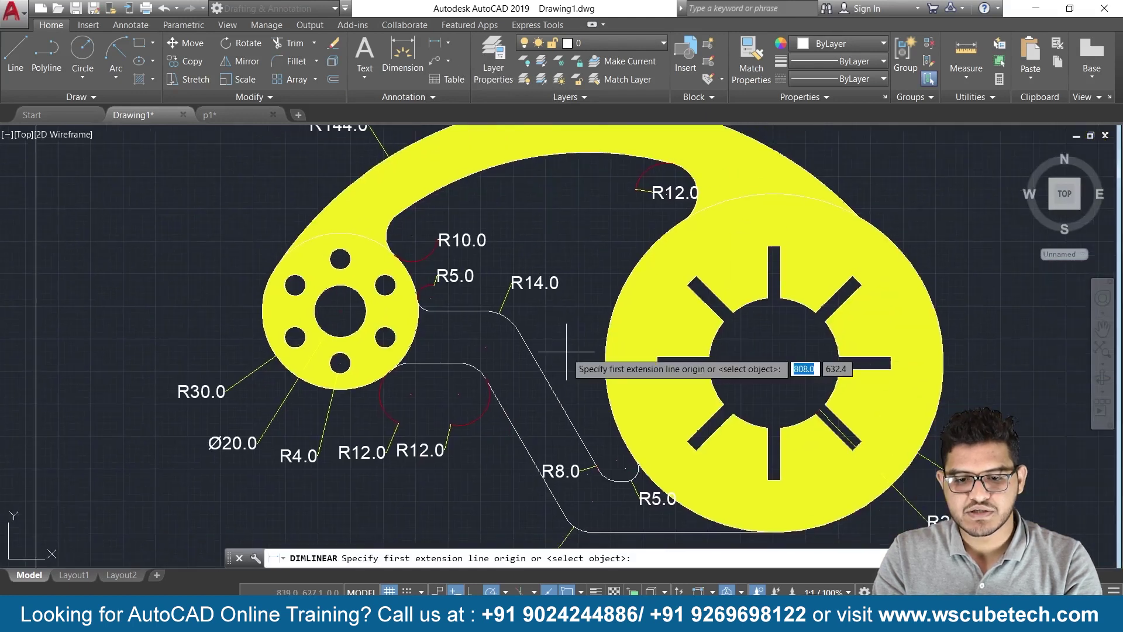
{"action": "left_click", "coordinate": [709, 356]}
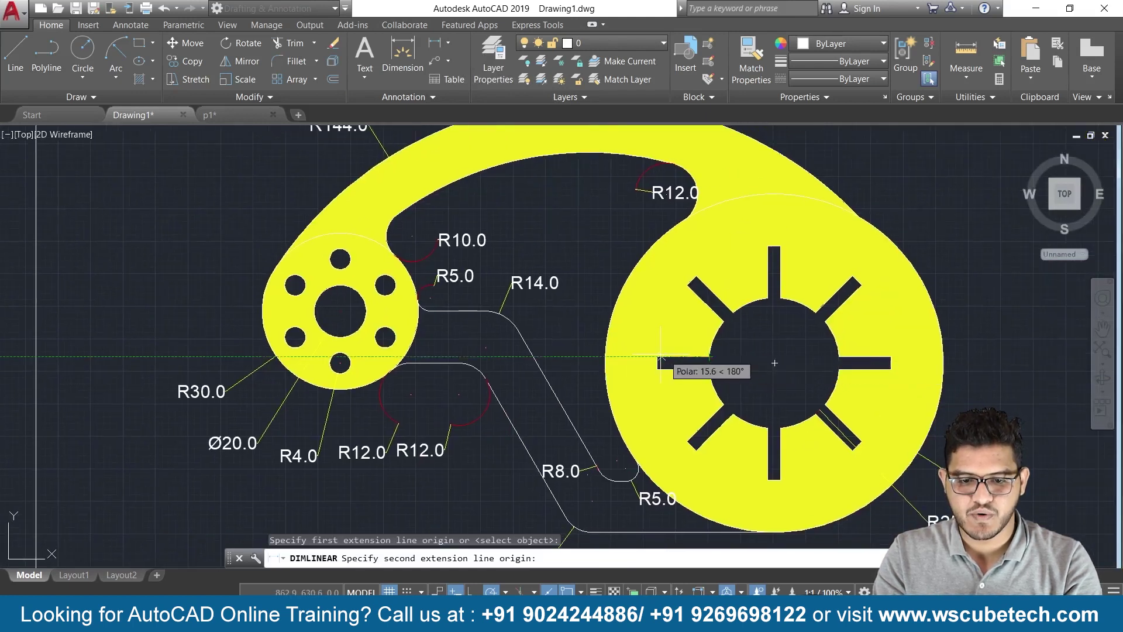
{"action": "left_click", "coordinate": [658, 356]}
{"action": "left_click", "coordinate": [661, 323]}
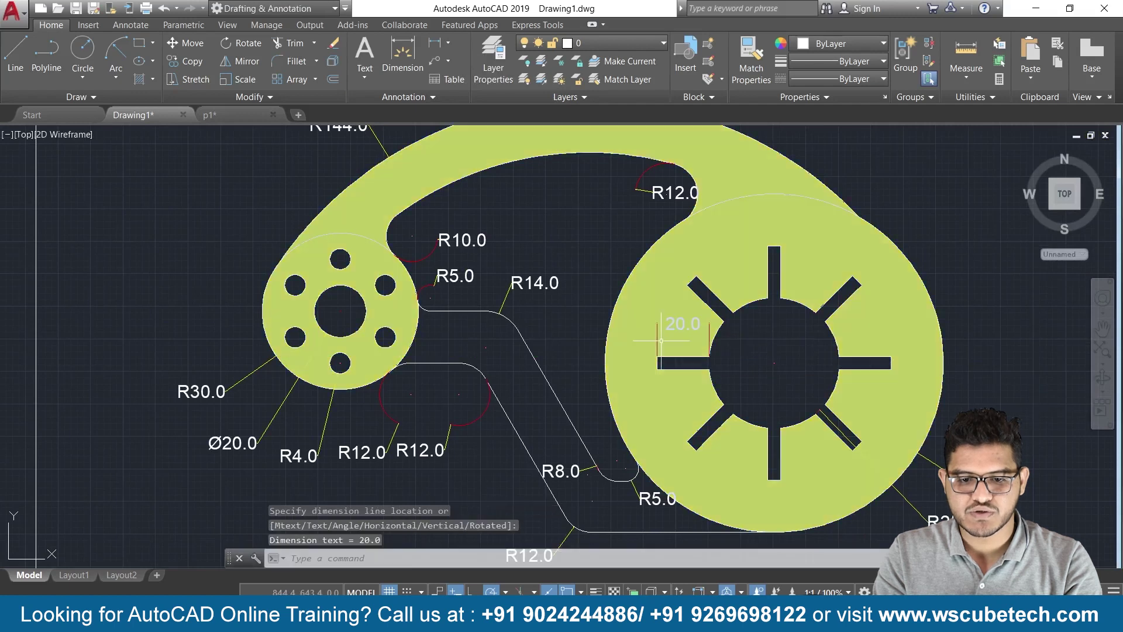
- Add a 5.0 linear dimension for the slot's width, placed to its left
{"action": "key", "text": "Return"}
{"action": "left_click", "coordinate": [658, 365]}
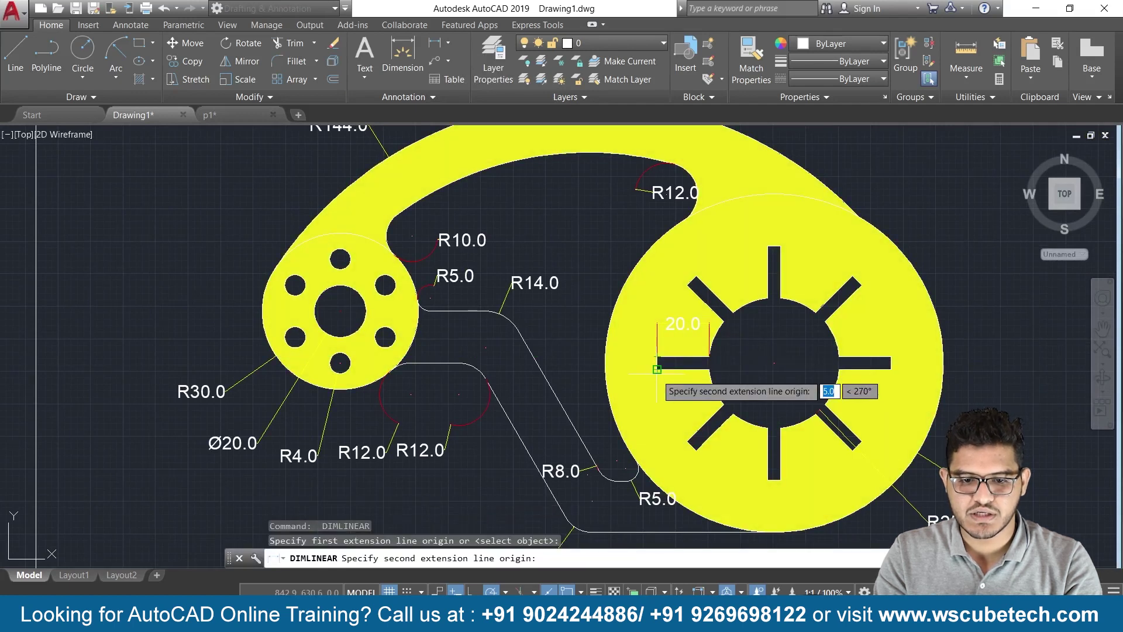
{"action": "left_click", "coordinate": [657, 371]}
{"action": "left_click", "coordinate": [643, 363]}
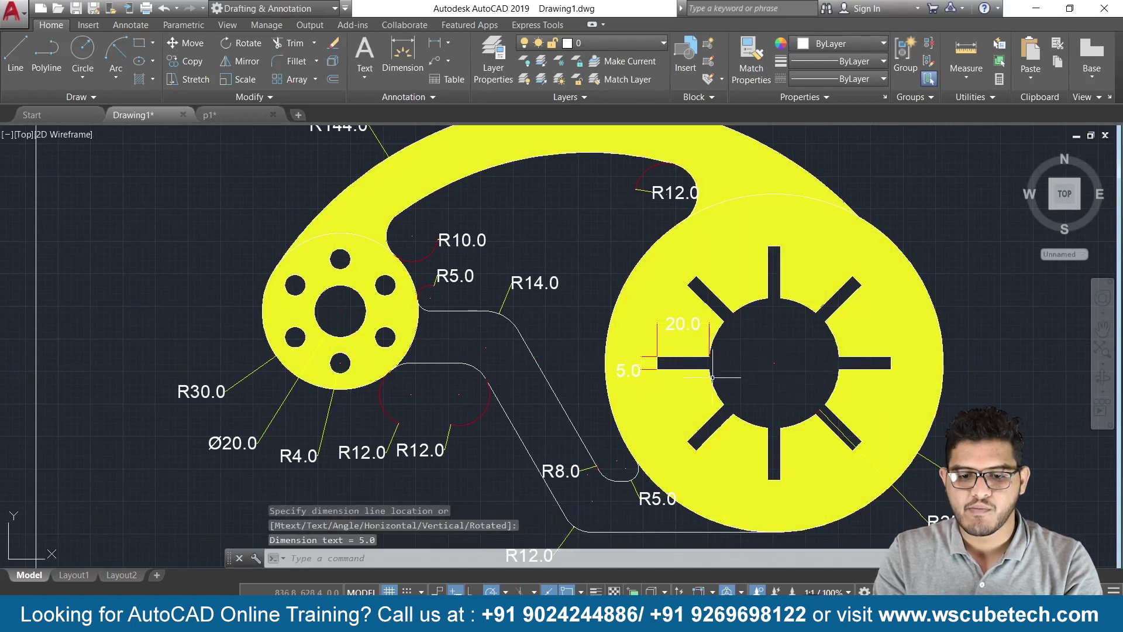
{"action": "scroll", "coordinate": [414, 331], "scroll_direction": "down", "scroll_amount": 1}
{"action": "scroll", "coordinate": [377, 353], "scroll_direction": "down", "scroll_amount": 3}
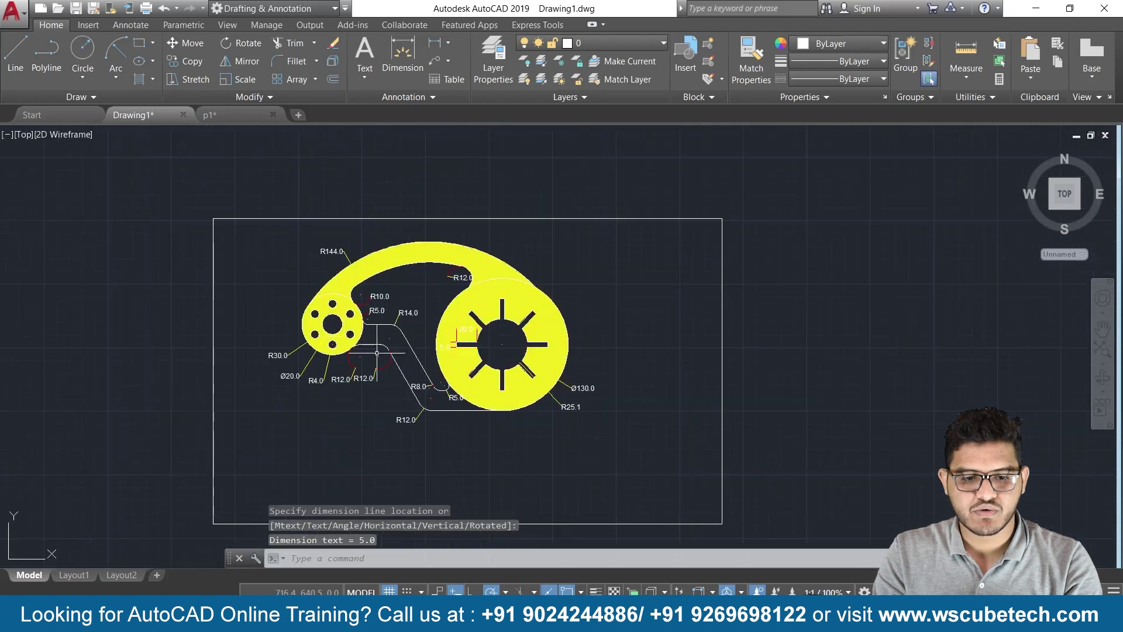
{"action": "scroll", "coordinate": [395, 365], "scroll_direction": "up", "scroll_amount": 2}
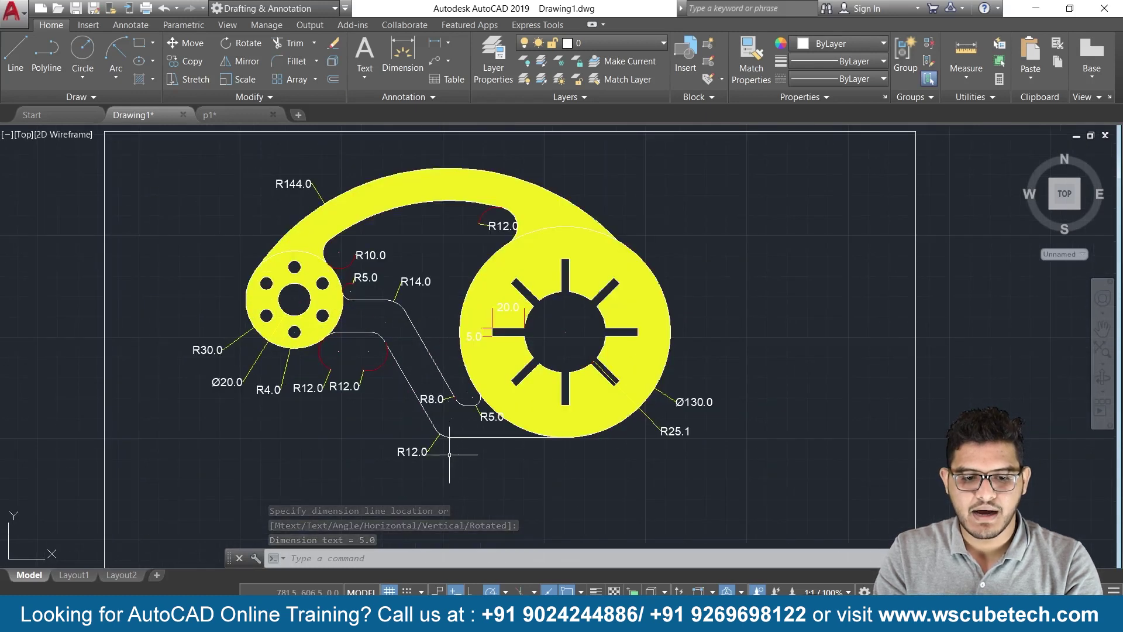
{"action": "scroll", "coordinate": [531, 467], "scroll_direction": "up", "scroll_amount": 2}
{"action": "middle_click_drag", "start_coordinate": [513, 474], "coordinate": [657, 447]}
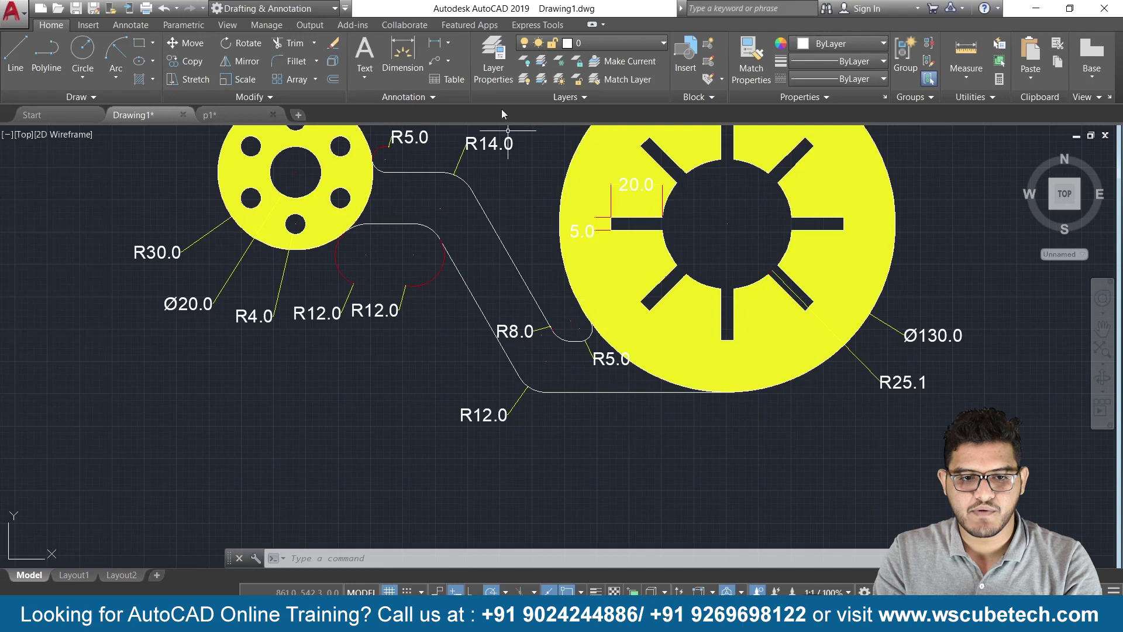
- Place a 70.0 horizontal dimension from the arm's bottom edge end to the wheel's bottom centre
{"action": "left_click", "coordinate": [439, 45]}
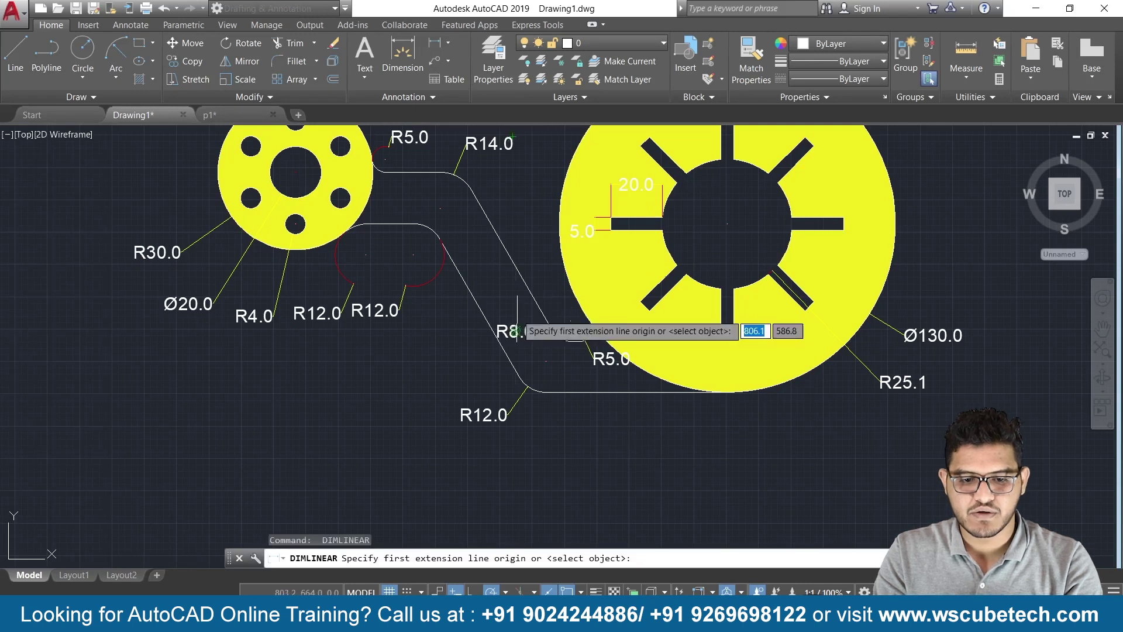
{"action": "left_click", "coordinate": [546, 392]}
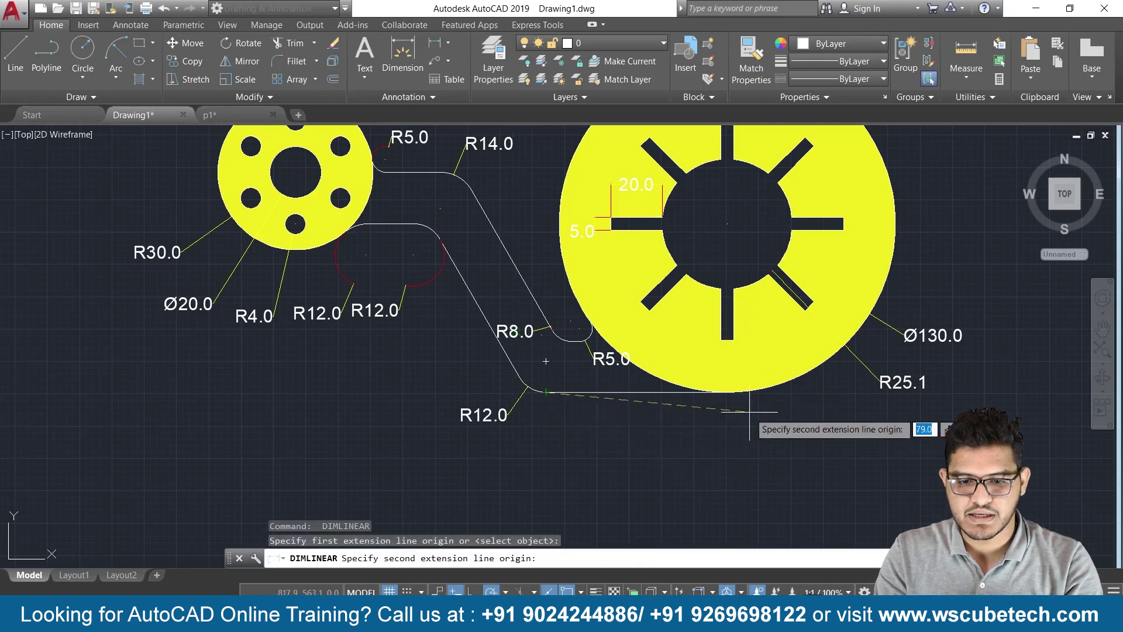
{"action": "left_click", "coordinate": [727, 392]}
{"action": "left_click", "coordinate": [726, 418]}
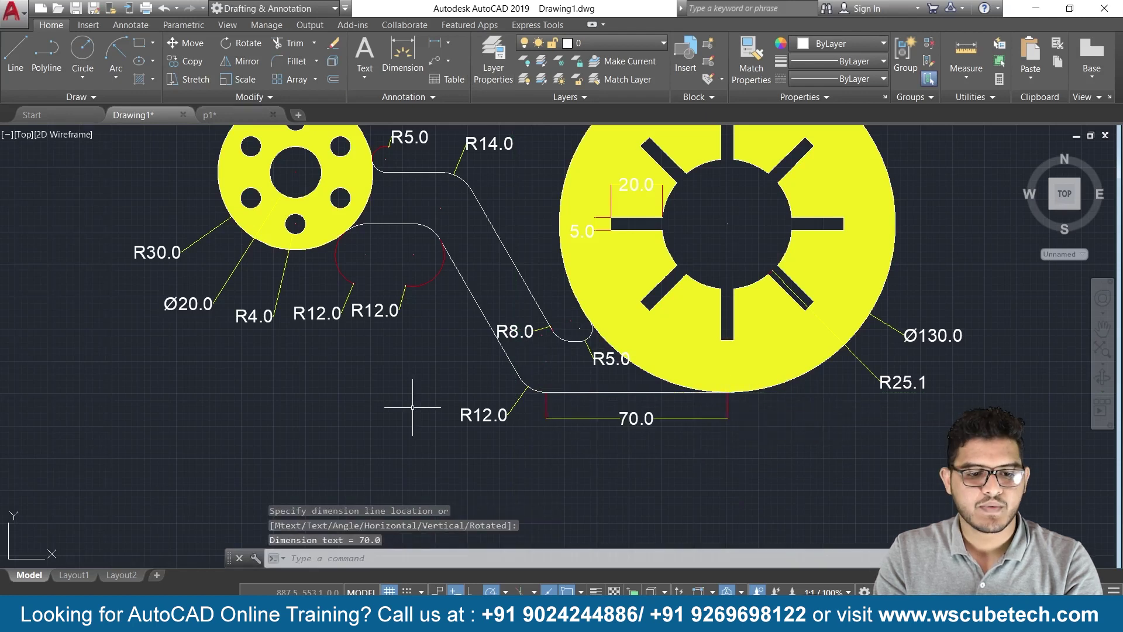
{"action": "scroll", "coordinate": [410, 407], "scroll_direction": "down", "scroll_amount": 2}
- Begin a hub-centre to wheel-centre linear dimension, then cancel it
{"action": "key", "text": "Return"}
{"action": "left_click", "coordinate": [339, 260]}
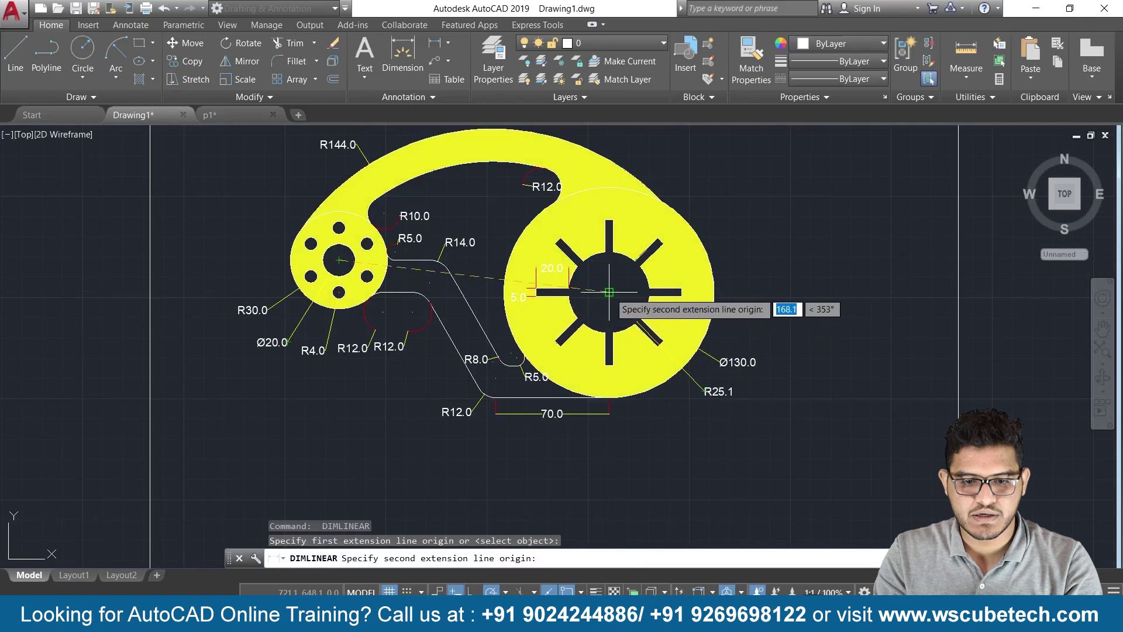
{"action": "left_click", "coordinate": [609, 292]}
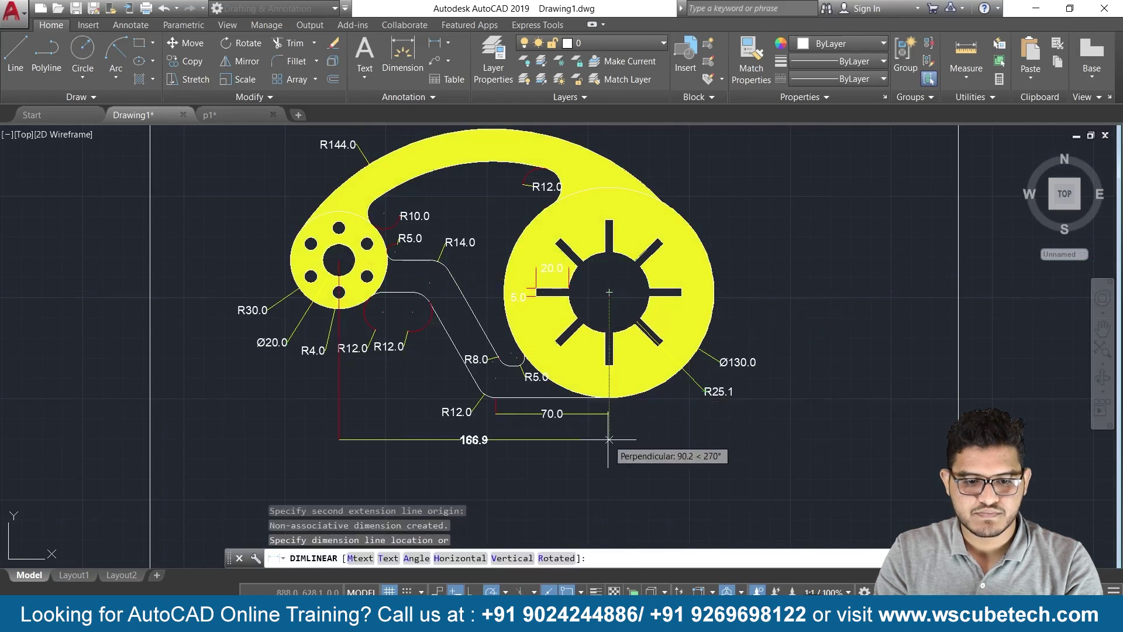
{"action": "key", "text": "Escape"}
{"action": "scroll", "coordinate": [434, 376], "scroll_direction": "up", "scroll_amount": 2}
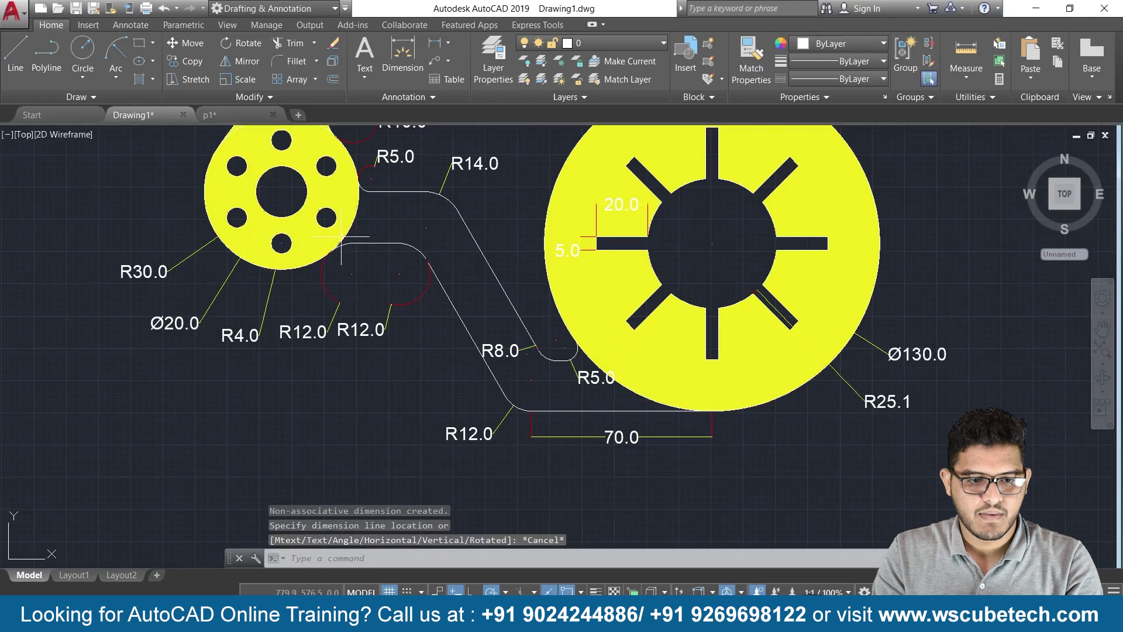
- Add a 167.0 linear dimension from the hub centre to the wheel centre below the part
{"action": "key", "text": "Return"}
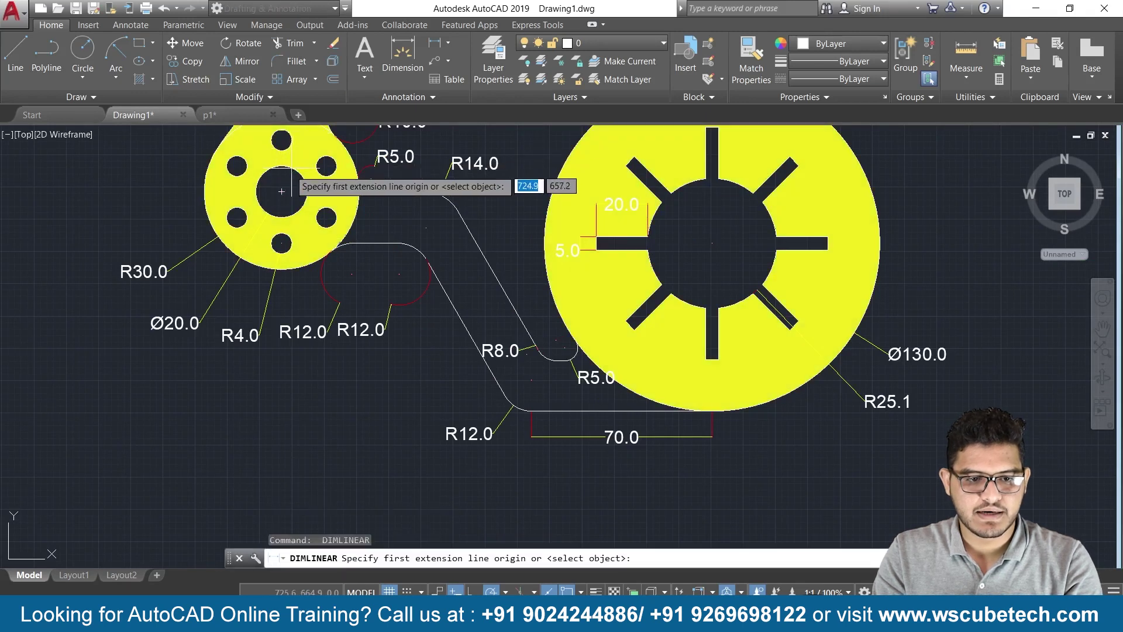
{"action": "left_click", "coordinate": [281, 192]}
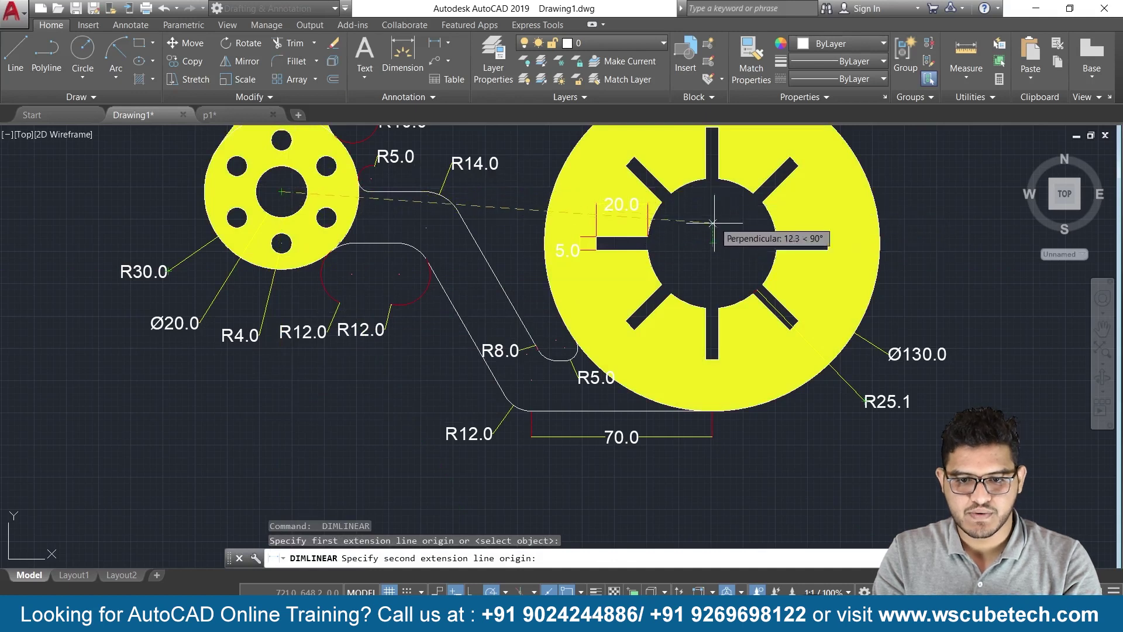
{"action": "left_click", "coordinate": [712, 191]}
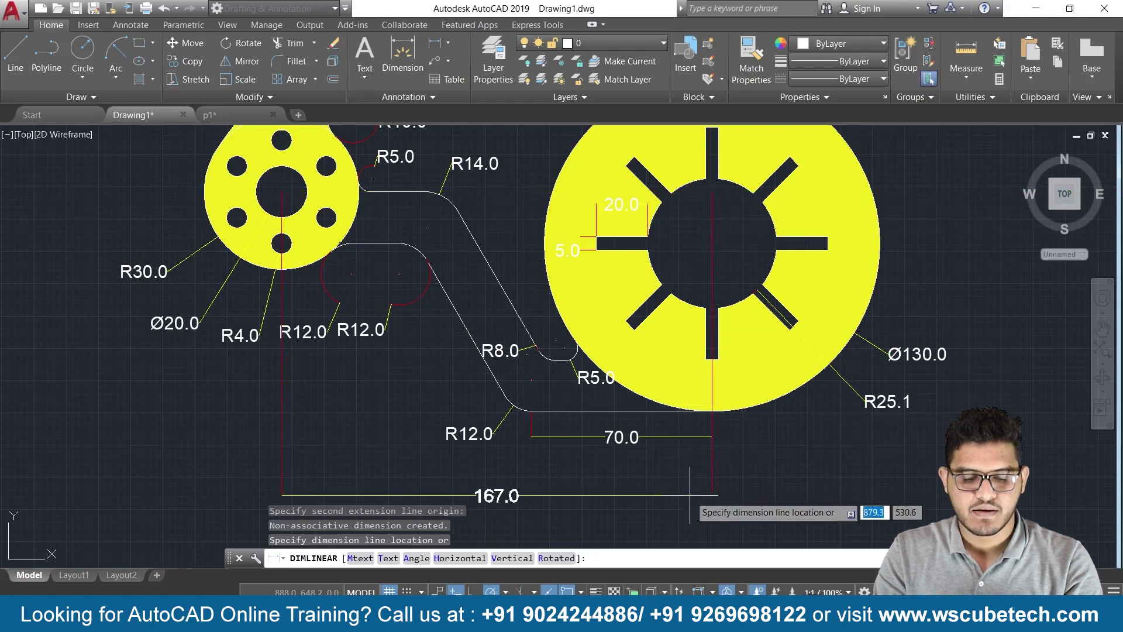
{"action": "left_click", "coordinate": [691, 491]}
{"action": "scroll", "coordinate": [345, 395], "scroll_direction": "down", "scroll_amount": 2}
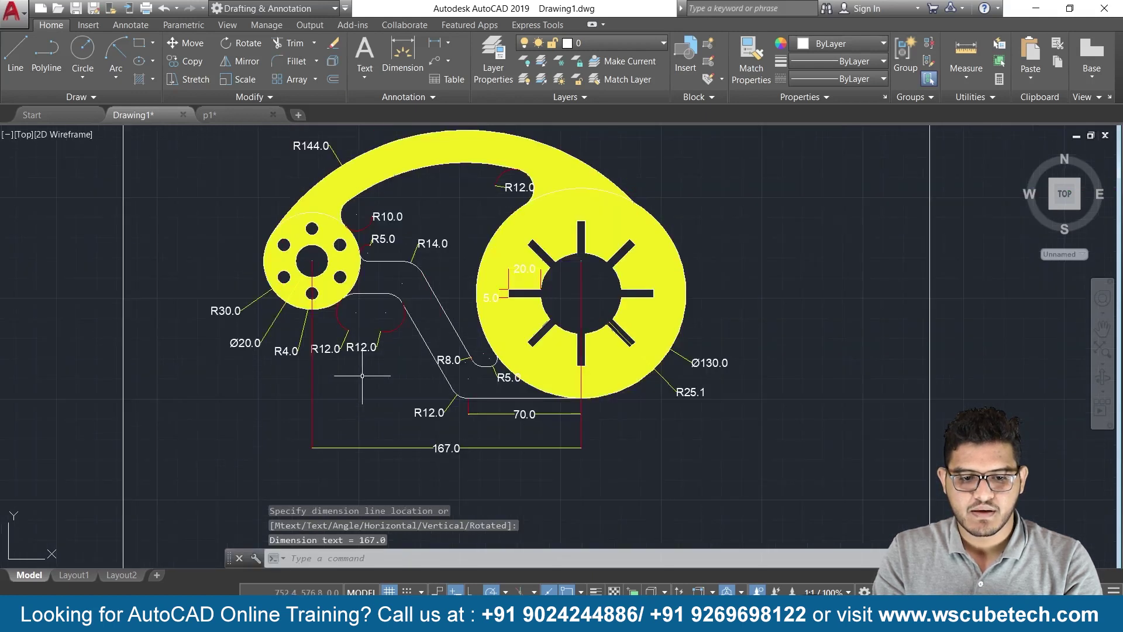
{"action": "scroll", "coordinate": [362, 376], "scroll_direction": "up", "scroll_amount": 2}
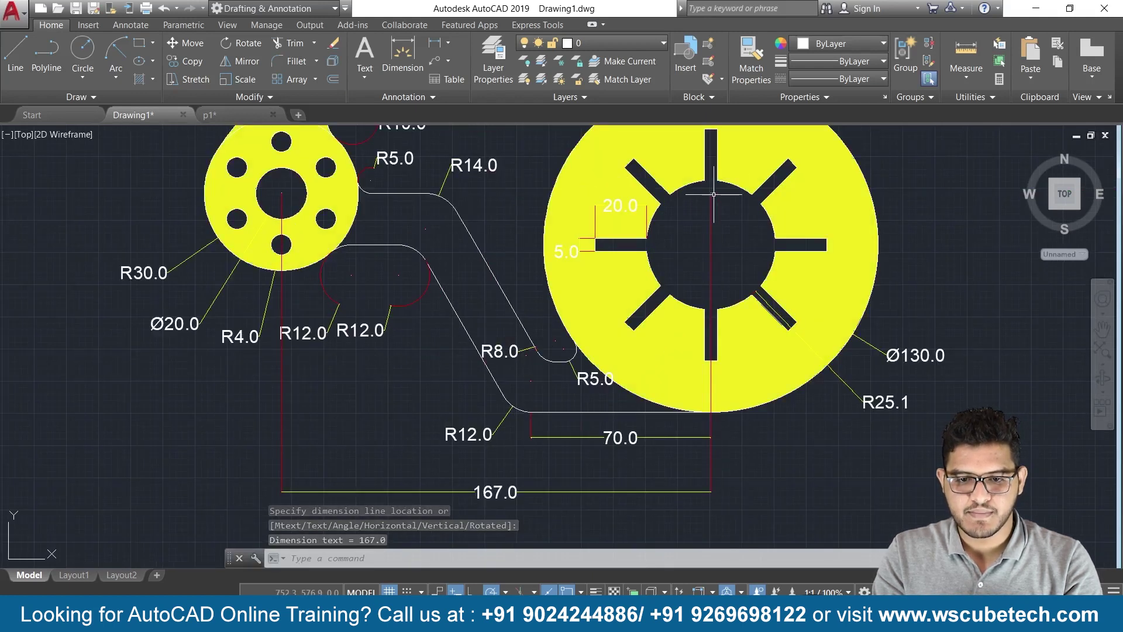
- Stretch the dimension's wheel-side endpoint onto the wheel centre, then abandon another DIMLINEAR attempt
{"action": "left_click", "coordinate": [714, 194]}
{"action": "left_click", "coordinate": [711, 192]}
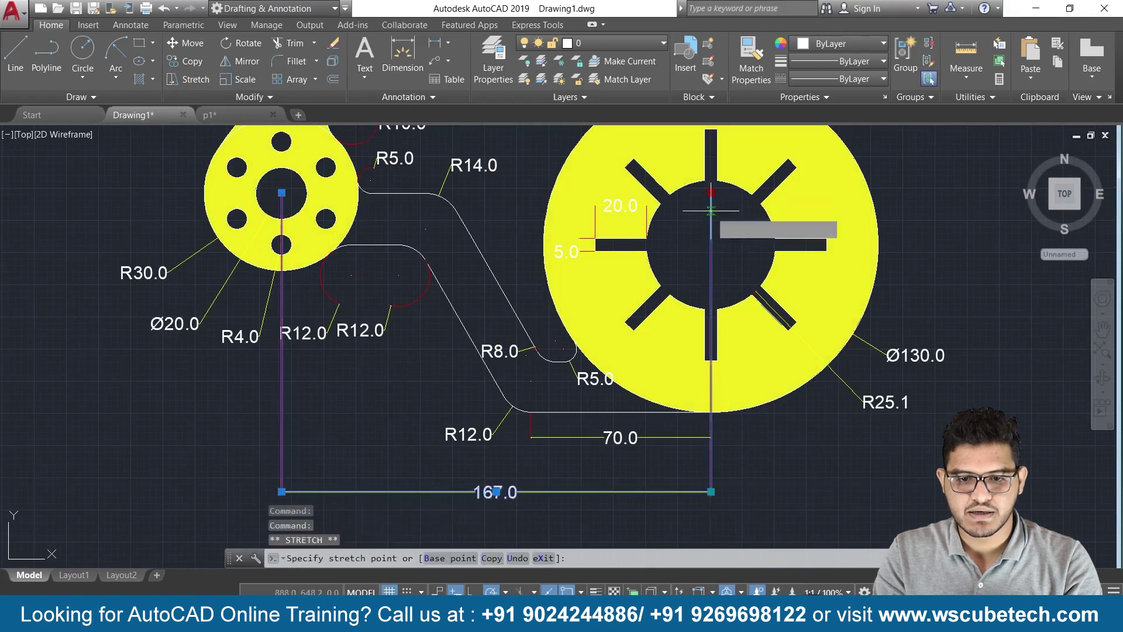
{"action": "left_click", "coordinate": [710, 244]}
{"action": "type", "text": "dimlinear"}
{"action": "key", "text": "Return"}
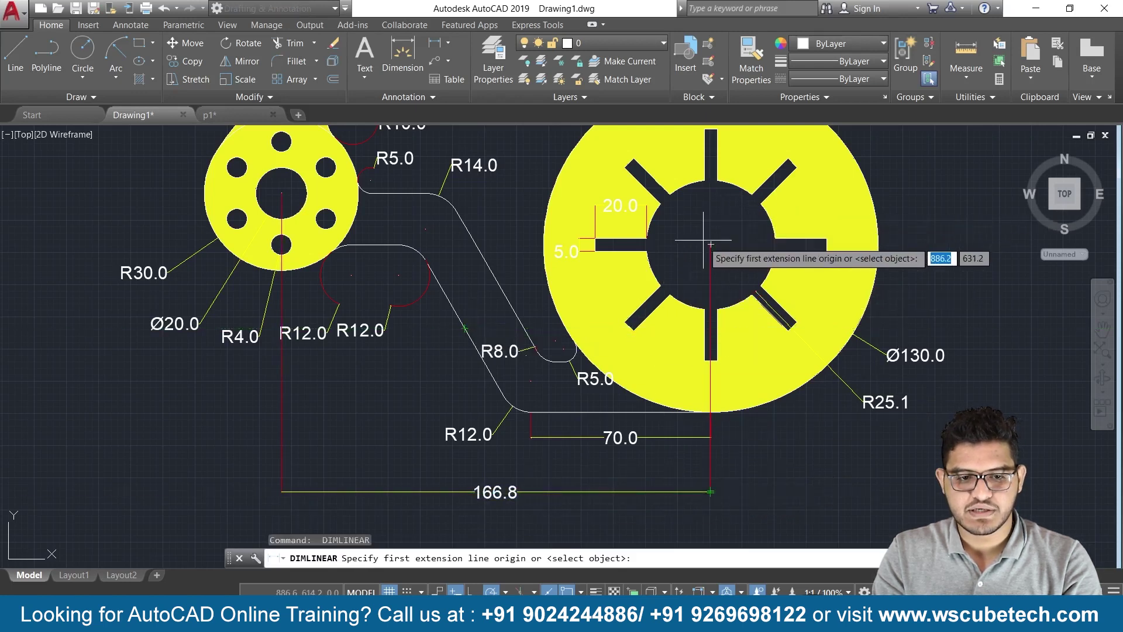
{"action": "left_click", "coordinate": [281, 192]}
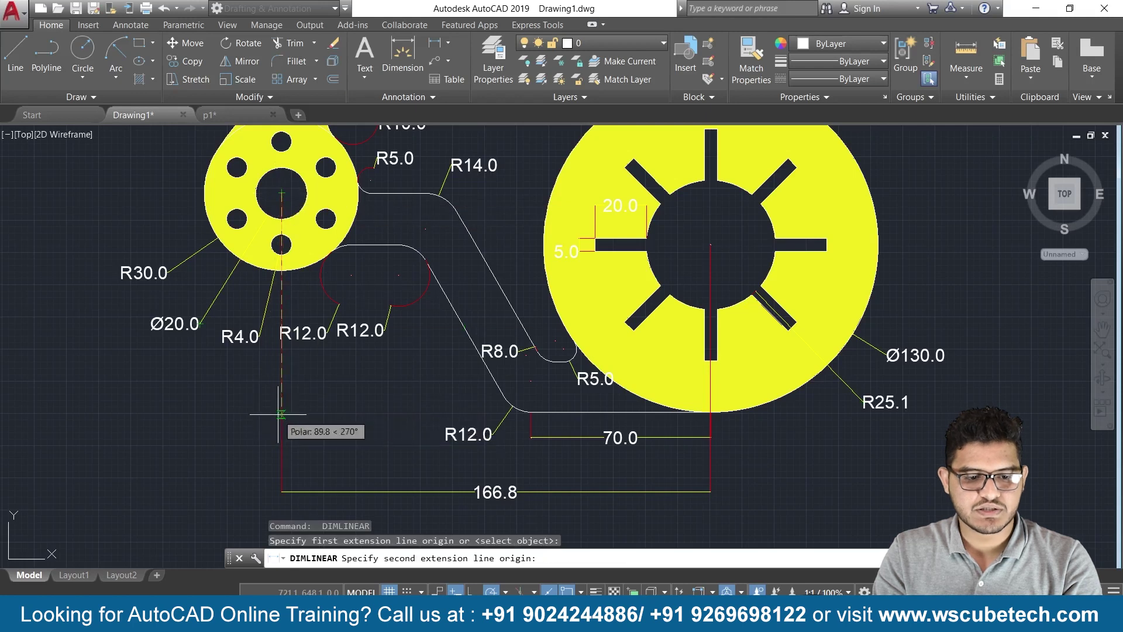
{"action": "key", "text": "Escape"}
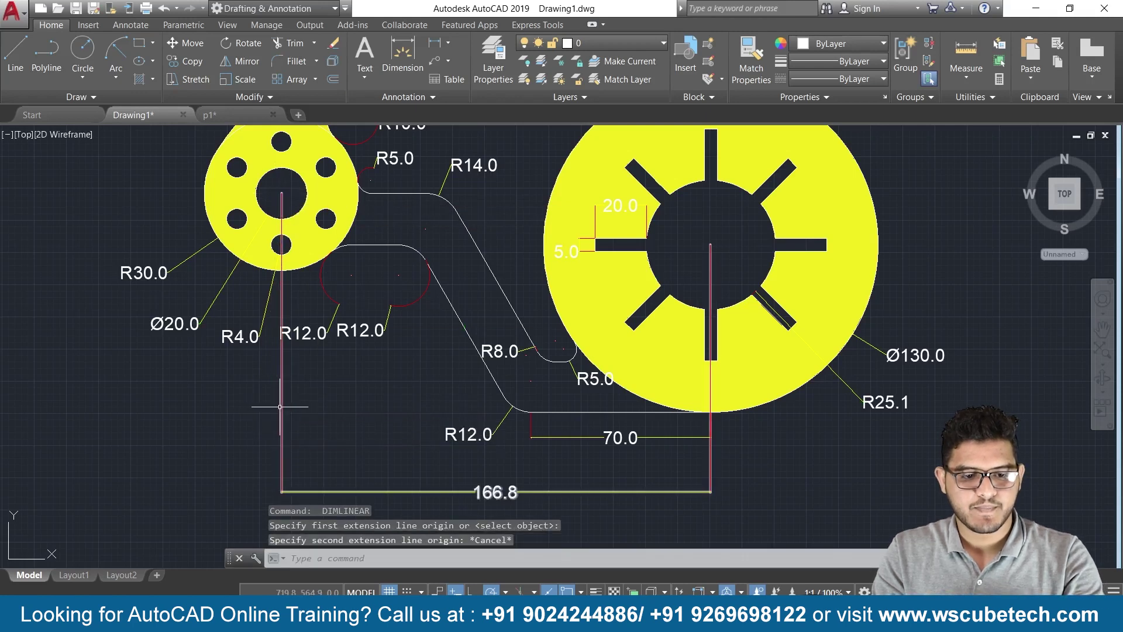
- Delete the 166.8 dimension, recentre the part, and switch to the reference exercise image
{"action": "left_click", "coordinate": [281, 406]}
{"action": "key", "text": "Delete"}
{"action": "scroll", "coordinate": [294, 377], "scroll_direction": "down", "scroll_amount": 4}
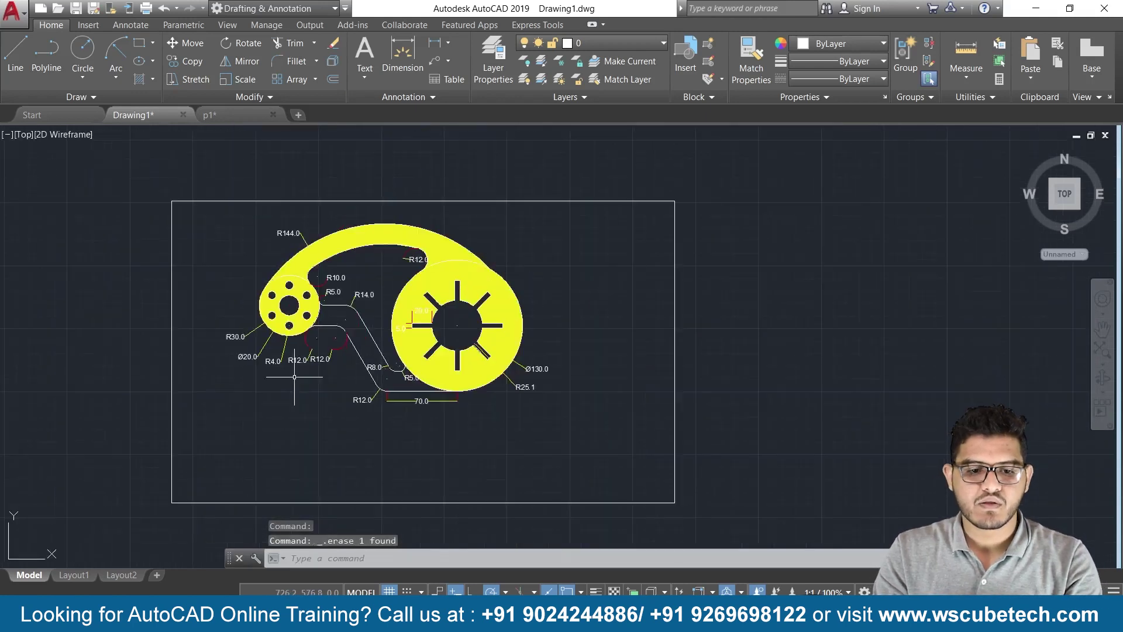
{"action": "scroll", "coordinate": [296, 376], "scroll_direction": "up", "scroll_amount": 2}
{"action": "scroll", "coordinate": [385, 405], "scroll_direction": "down", "scroll_amount": 2}
{"action": "scroll", "coordinate": [366, 382], "scroll_direction": "up", "scroll_amount": 2}
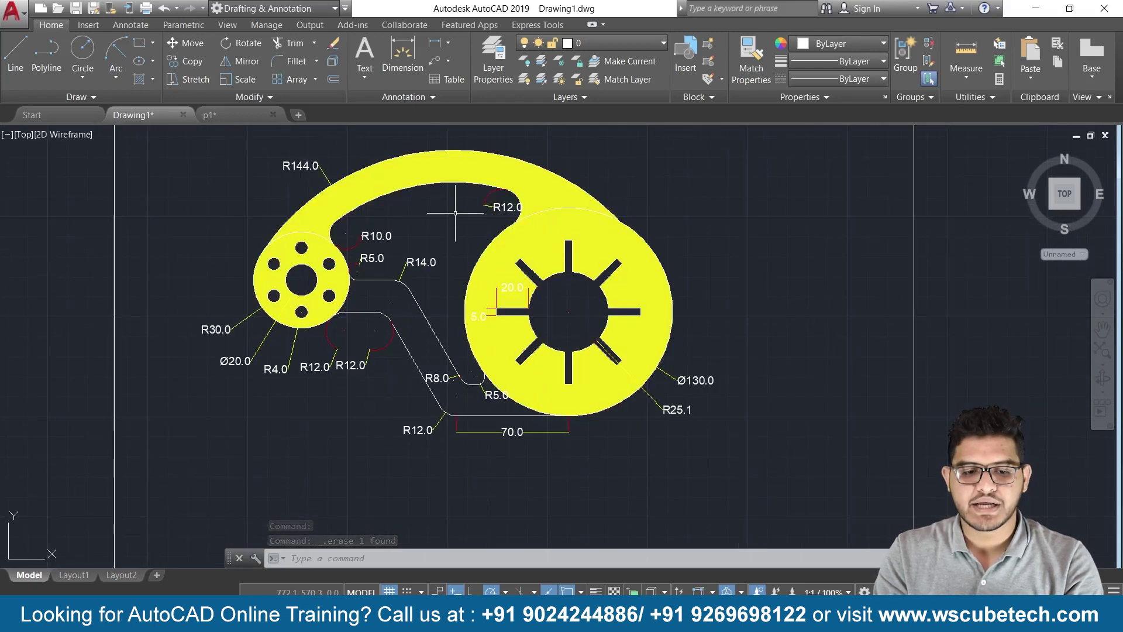
{"action": "middle_click_drag", "start_coordinate": [456, 213], "coordinate": [550, 297]}
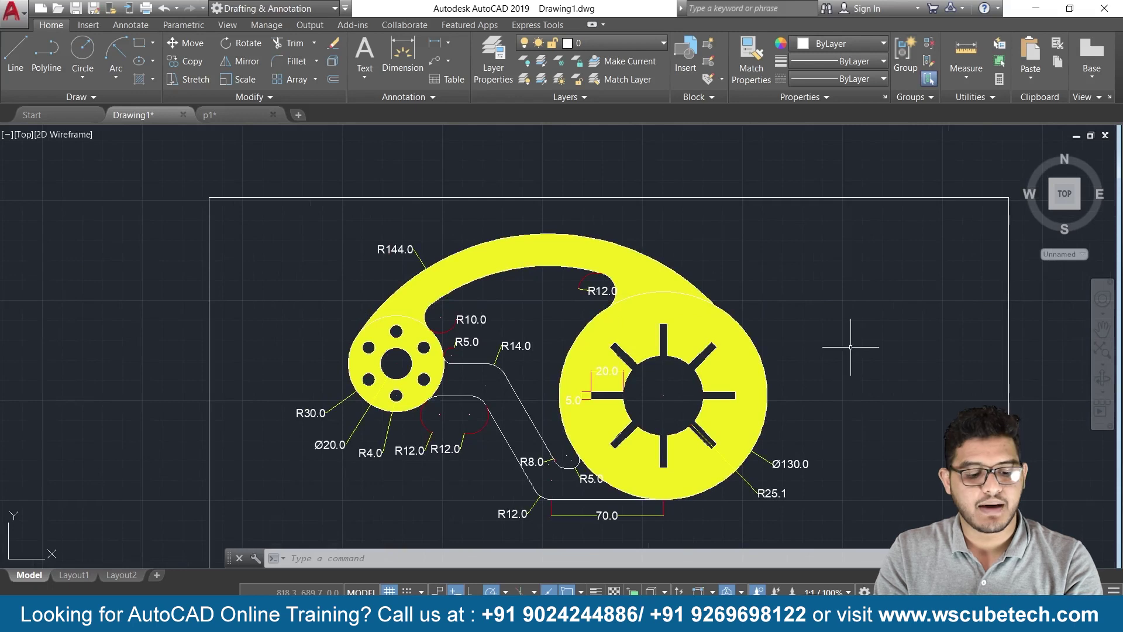
{"action": "key", "text": "alt+Tab"}
{"action": "key", "text": "alt+Tab"}
{"action": "key", "text": "alt+Tab"}
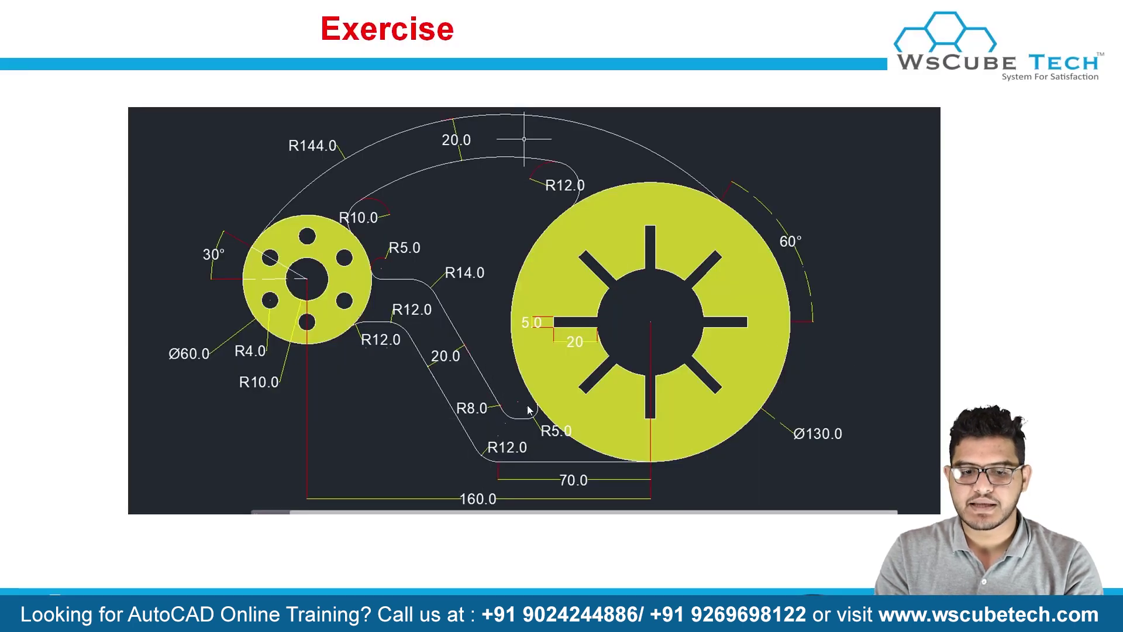